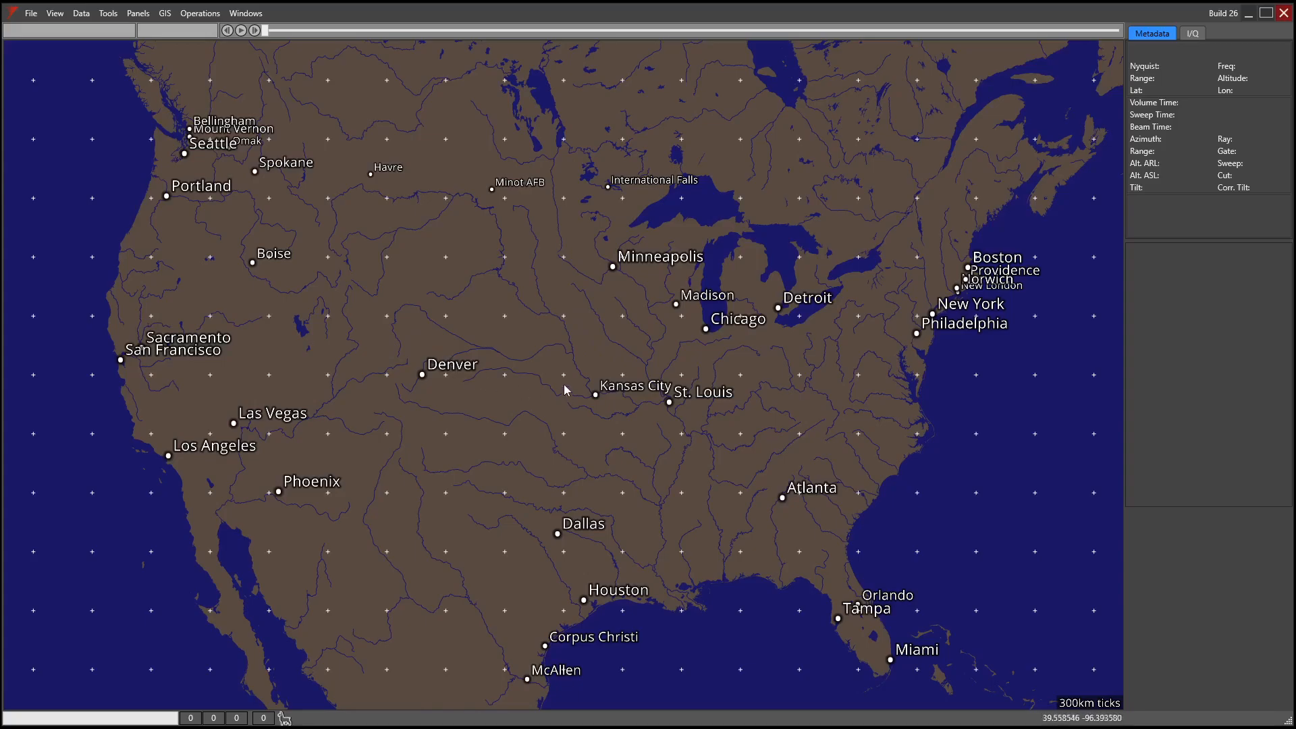
- Explore the base map by panning east from the United States across the Atlantic to the Middle East
left_click_drag(759, 371, 213, 352)
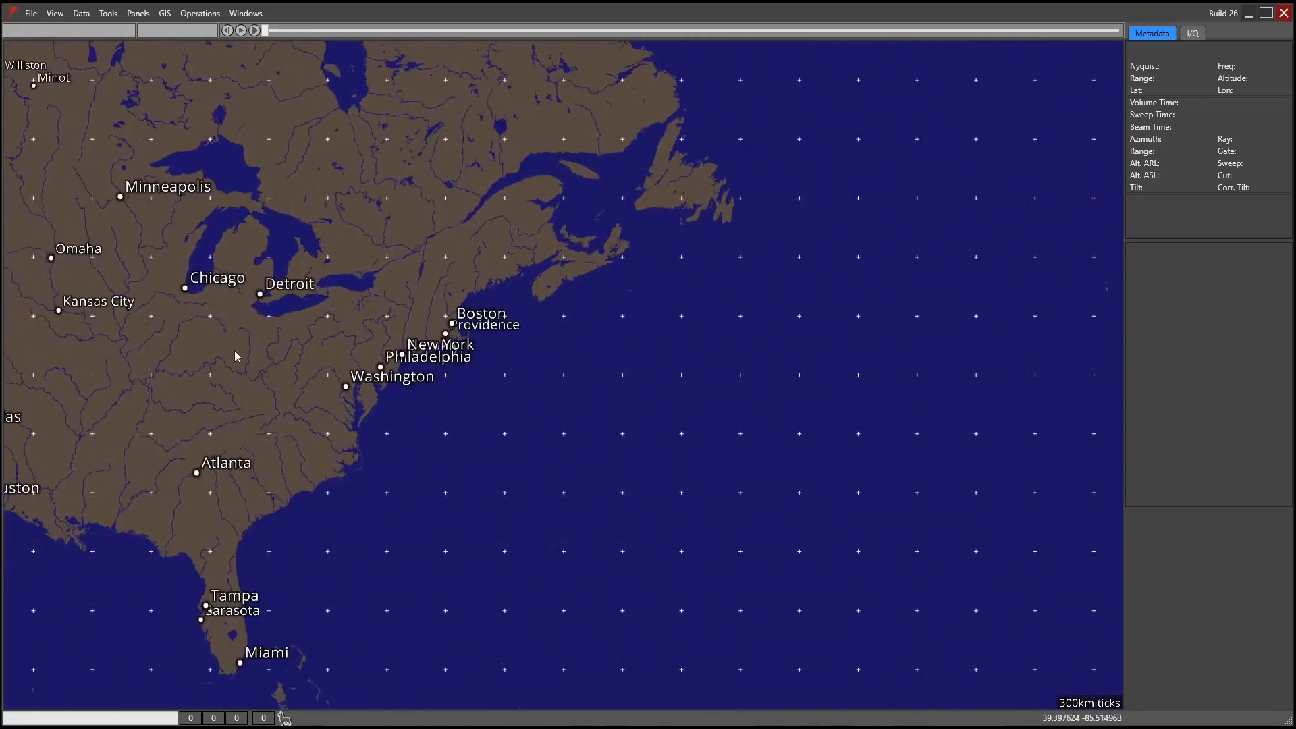
left_click_drag(809, 348, 219, 359)
scroll(219, 365, "down", 3)
left_click_drag(818, 313, 439, 335)
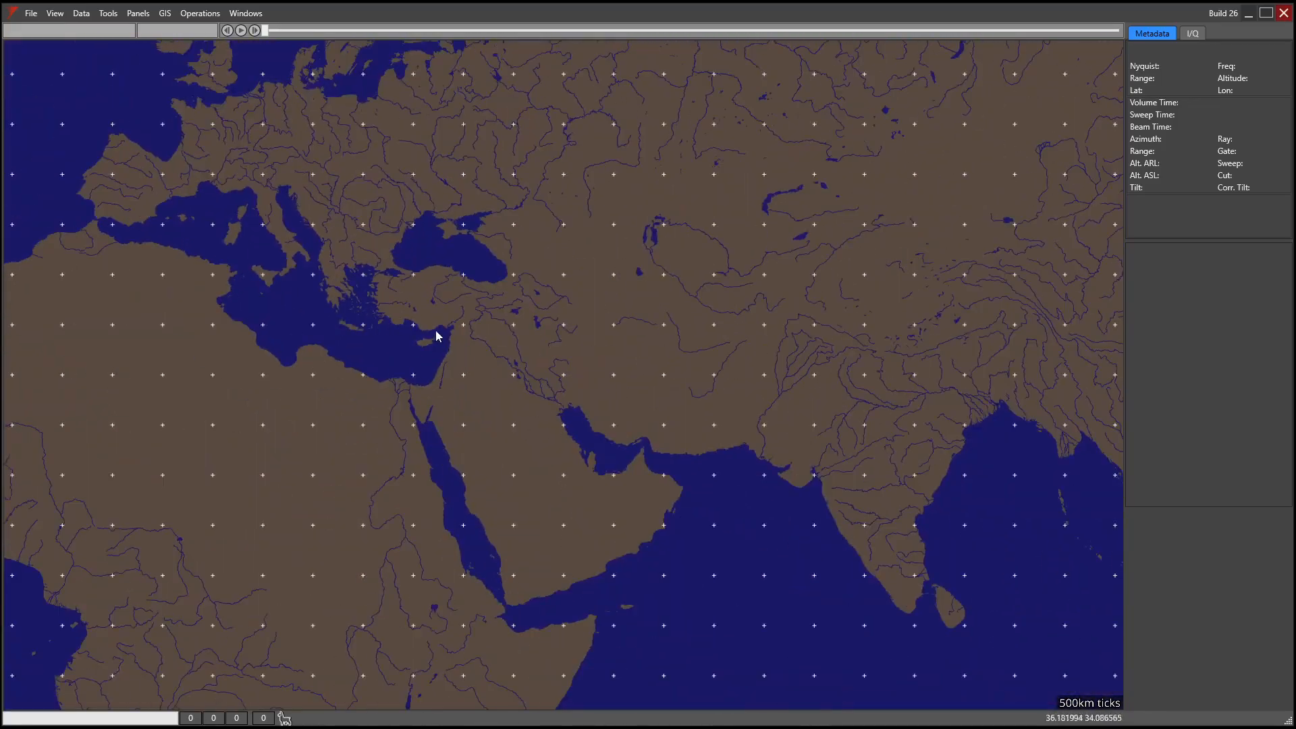
left_click_drag(314, 466, 509, 303)
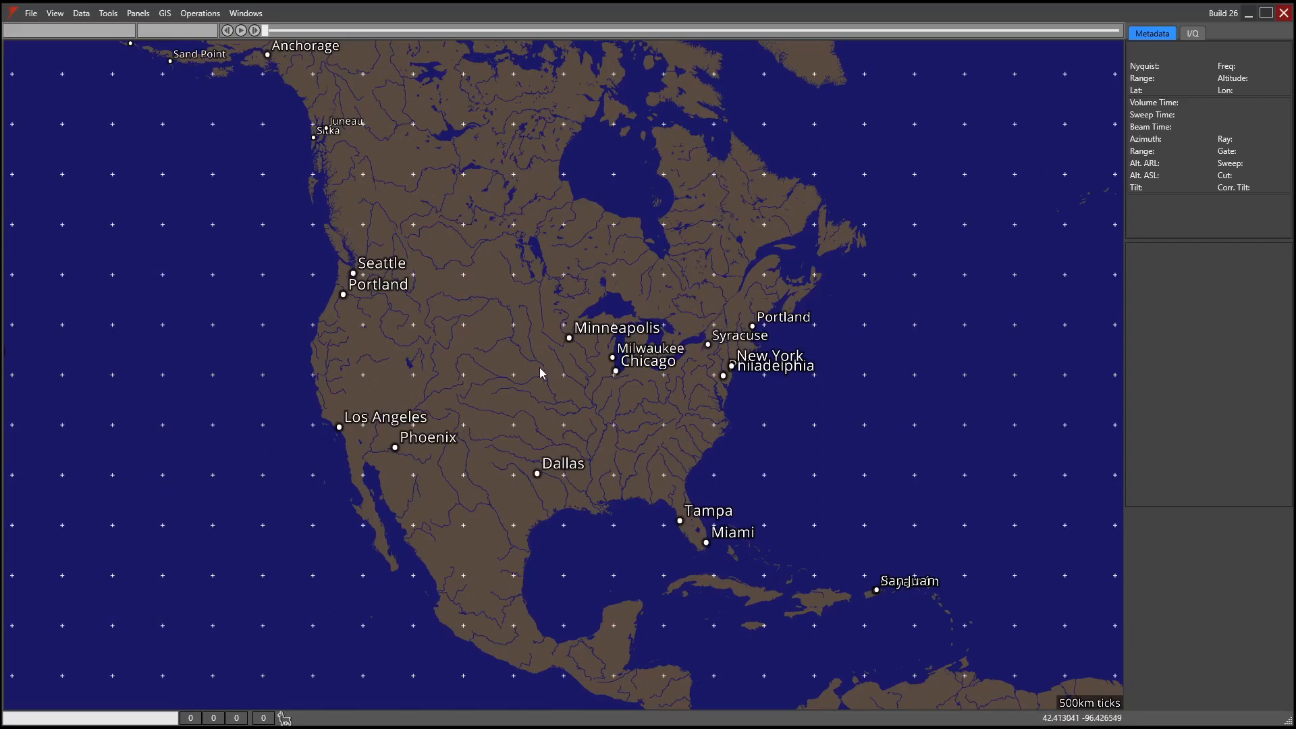
- Examine how city labels, roads and state borders change with scale over the central United States and the northern Rockies
left_click_drag(548, 377, 438, 239)
scroll(452, 291, "up", 4)
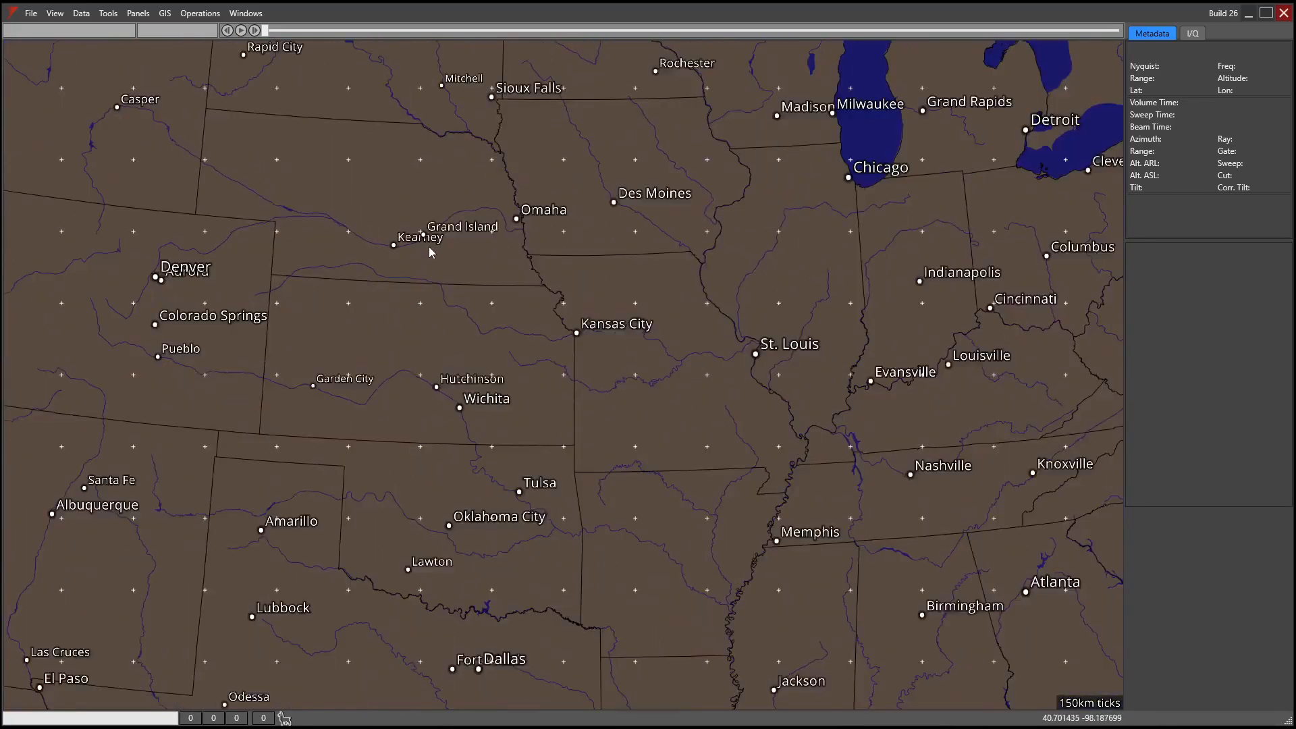
scroll(266, 350, "up", 2)
left_click_drag(266, 350, 250, 265)
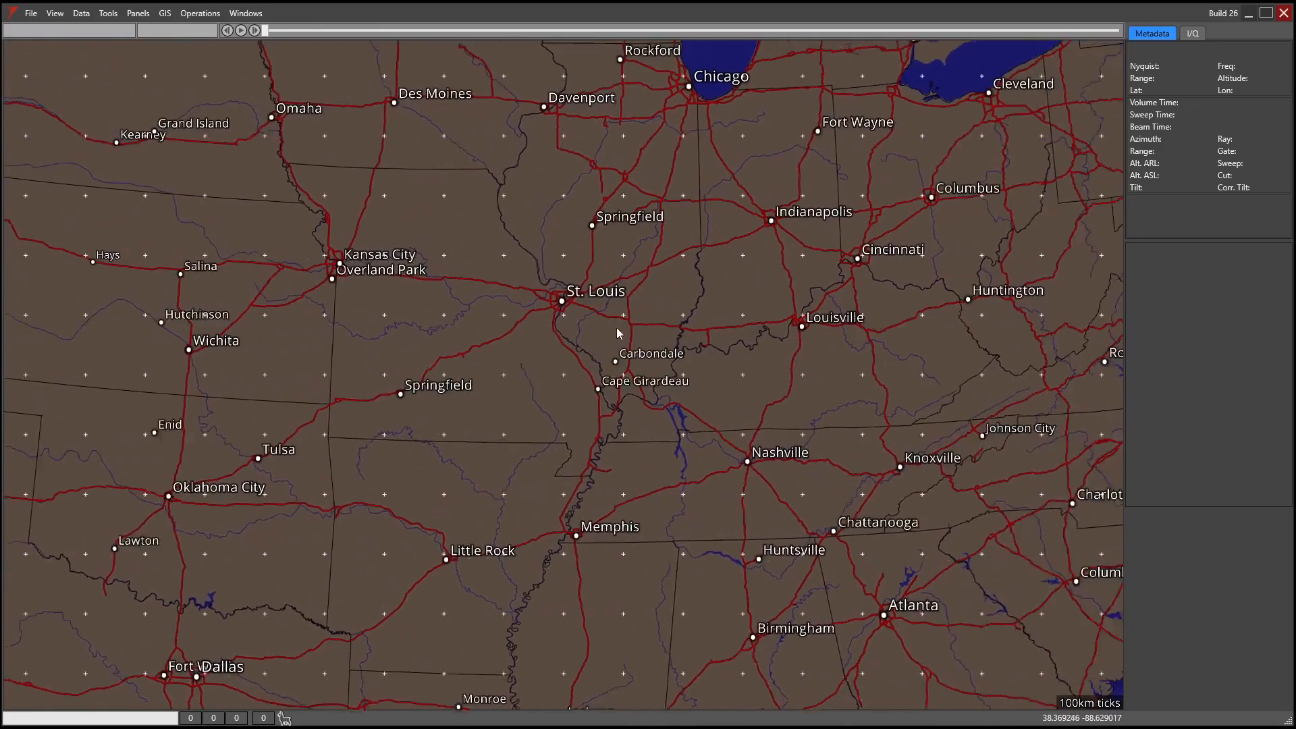
left_click_drag(624, 338, 561, 440)
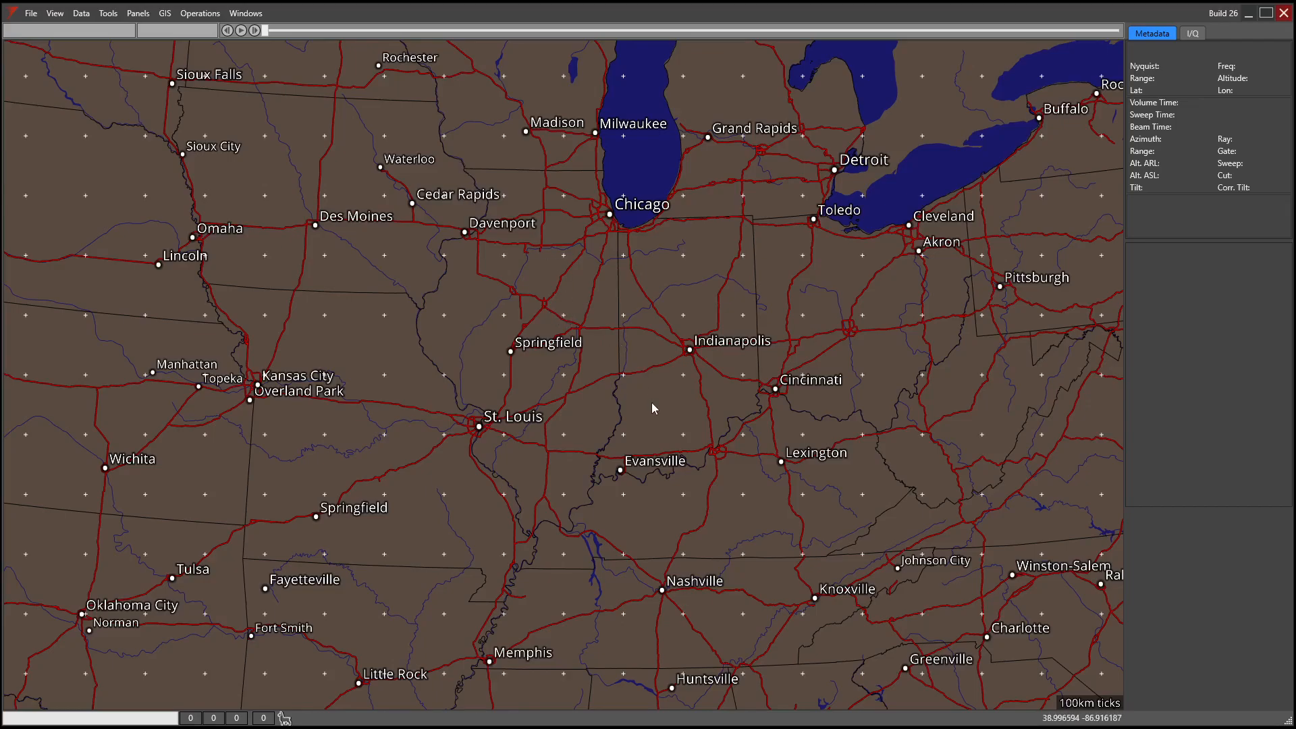
left_click_drag(649, 405, 508, 322)
scroll(472, 334, "down", 3)
left_click_drag(422, 358, 675, 433)
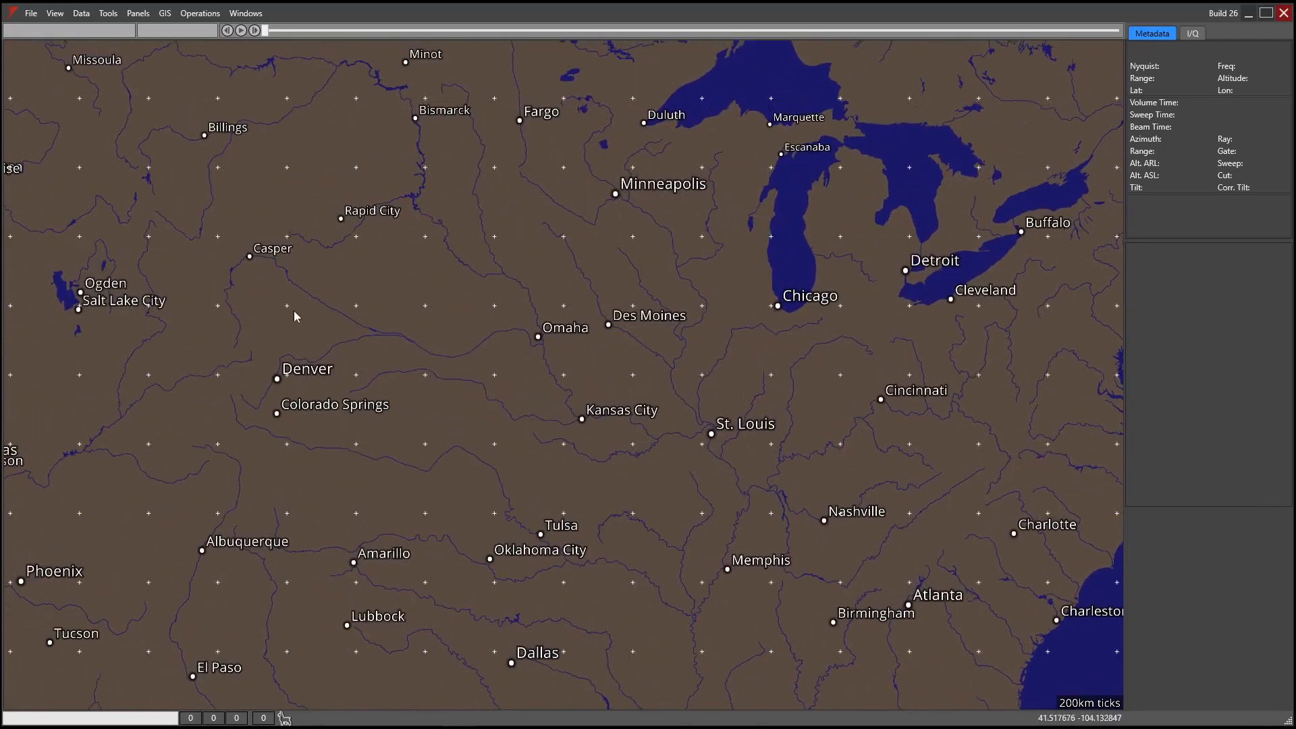
left_click_drag(301, 313, 359, 320)
scroll(359, 320, "up", 3)
left_click_drag(337, 270, 341, 248)
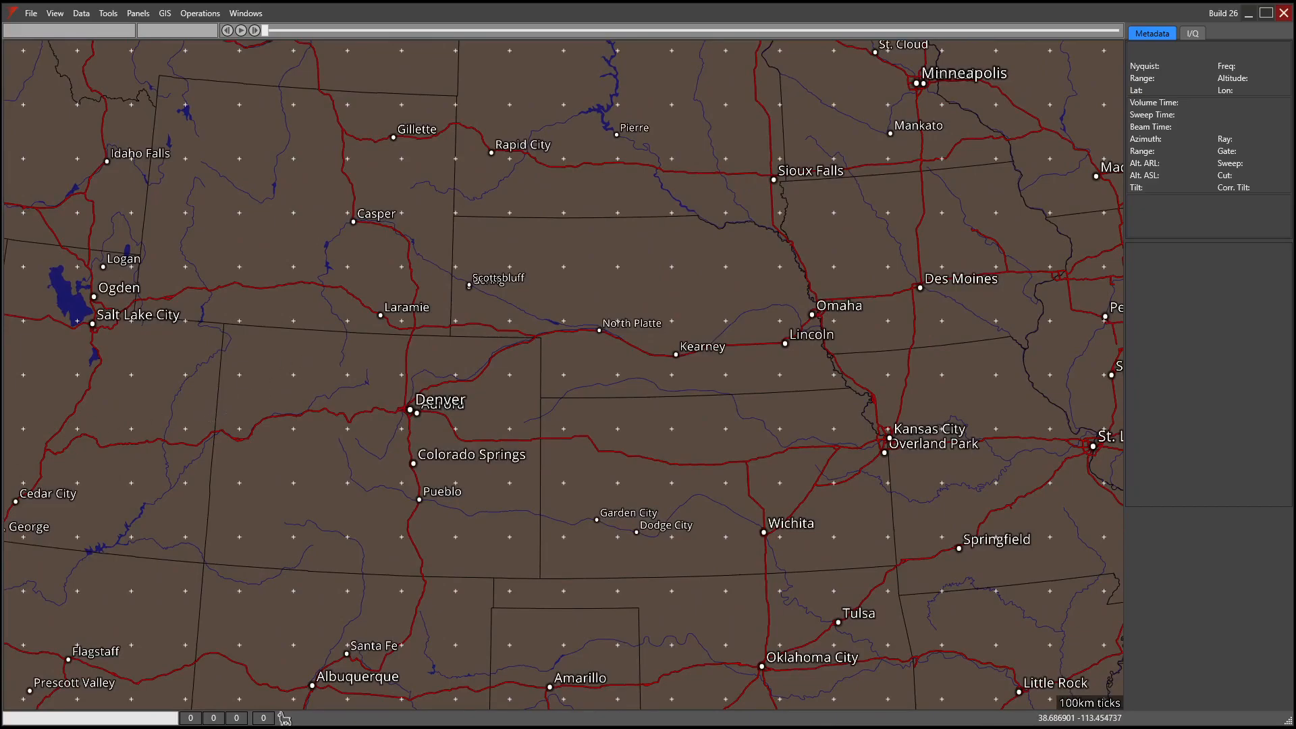
left_click_drag(0, 342, 0, 338)
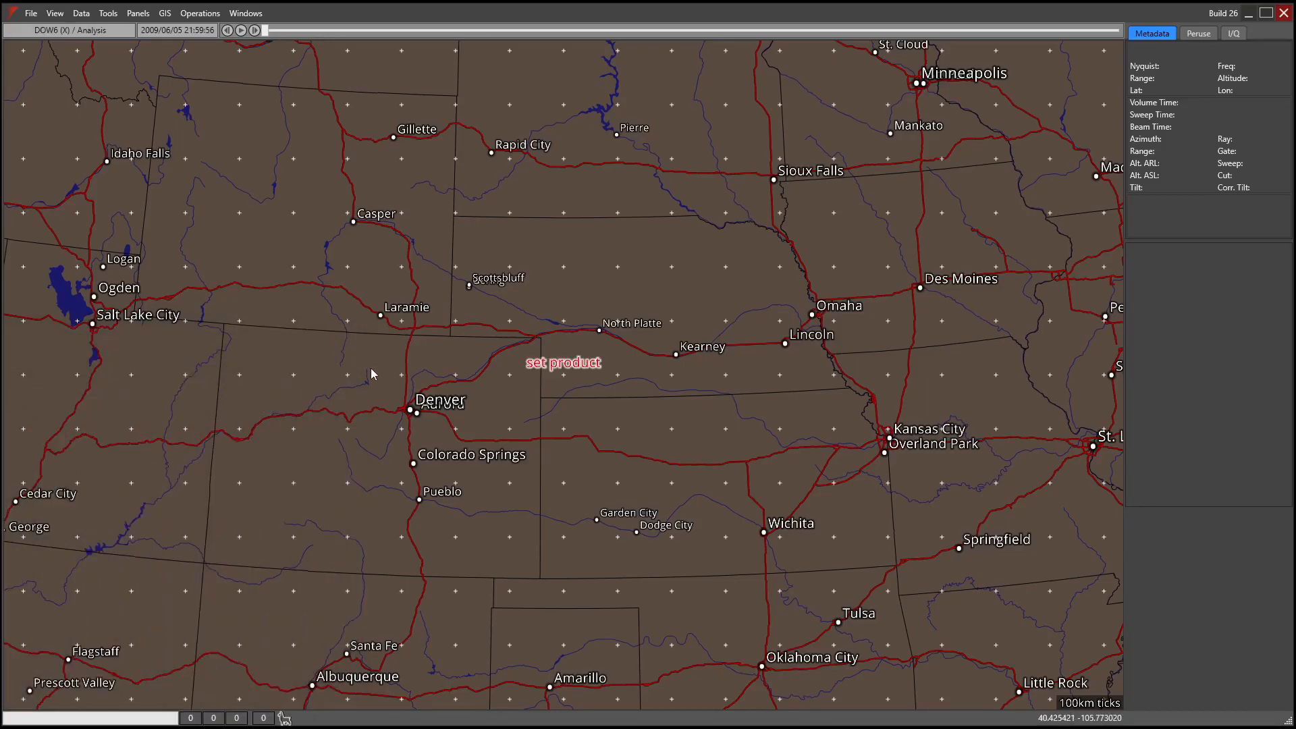
- Set the map frame's product to DM for the loaded DOW6 (X) / Analysis data and frame the sweep
scroll(523, 332, "up", 5)
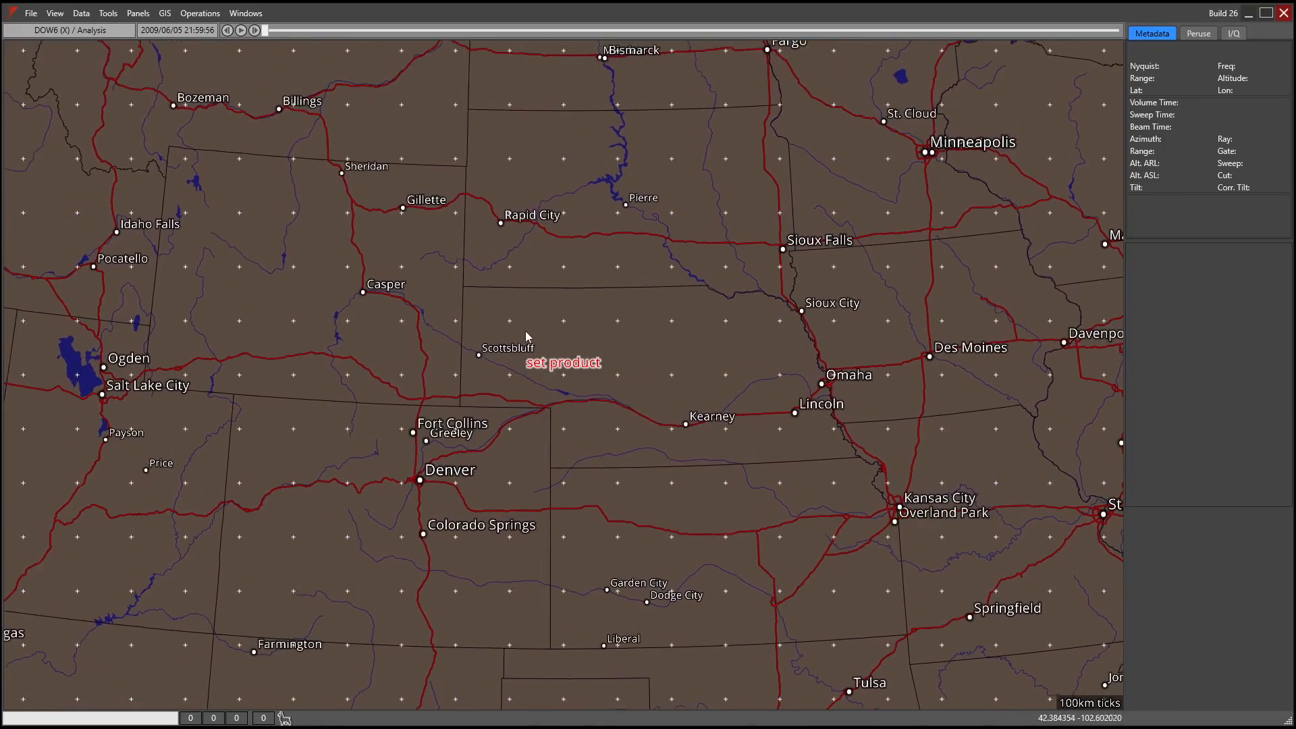
left_click_drag(466, 282, 563, 365)
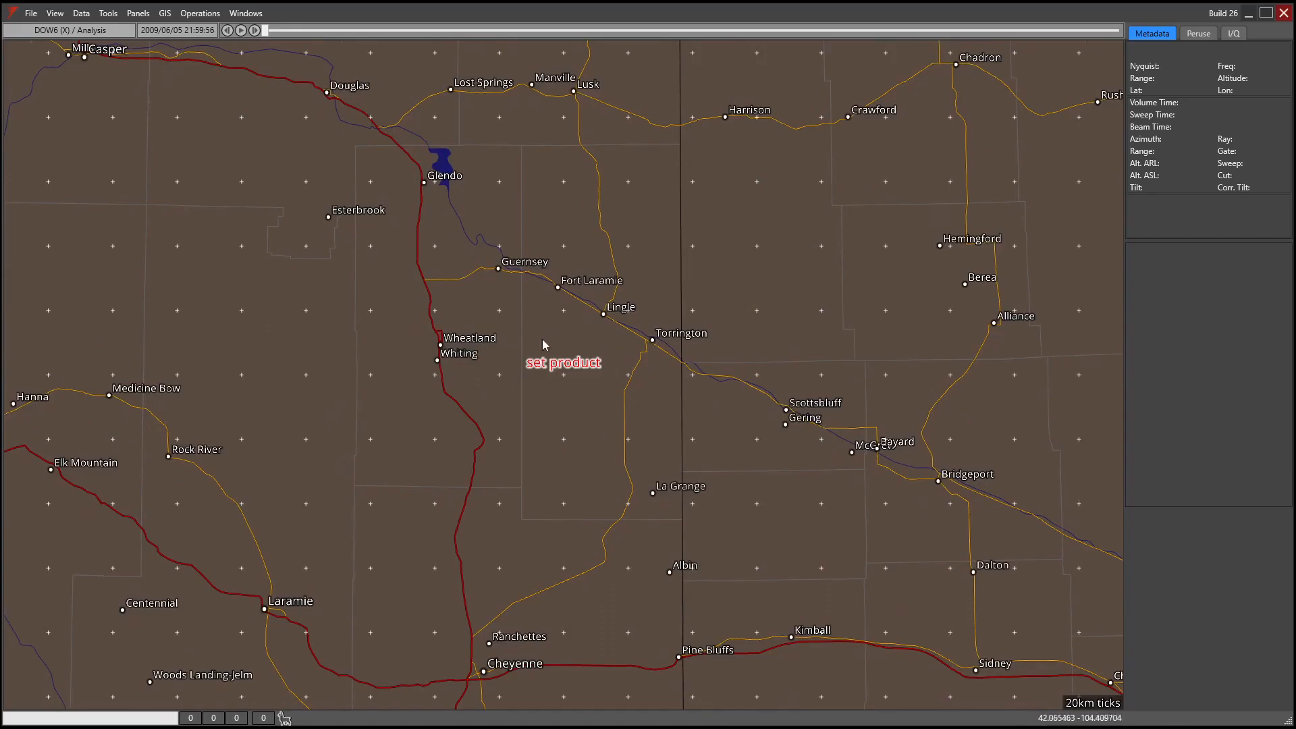
right_click(450, 280)
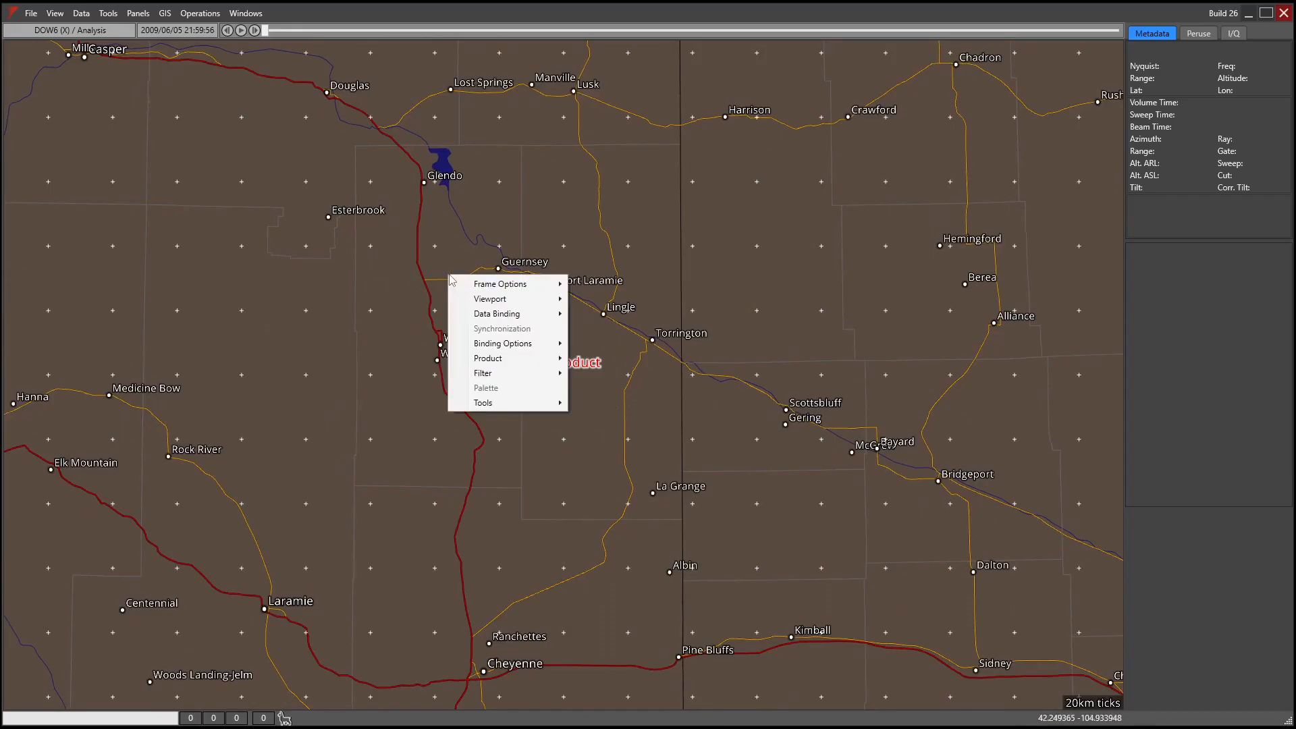
mouse_move(526, 359)
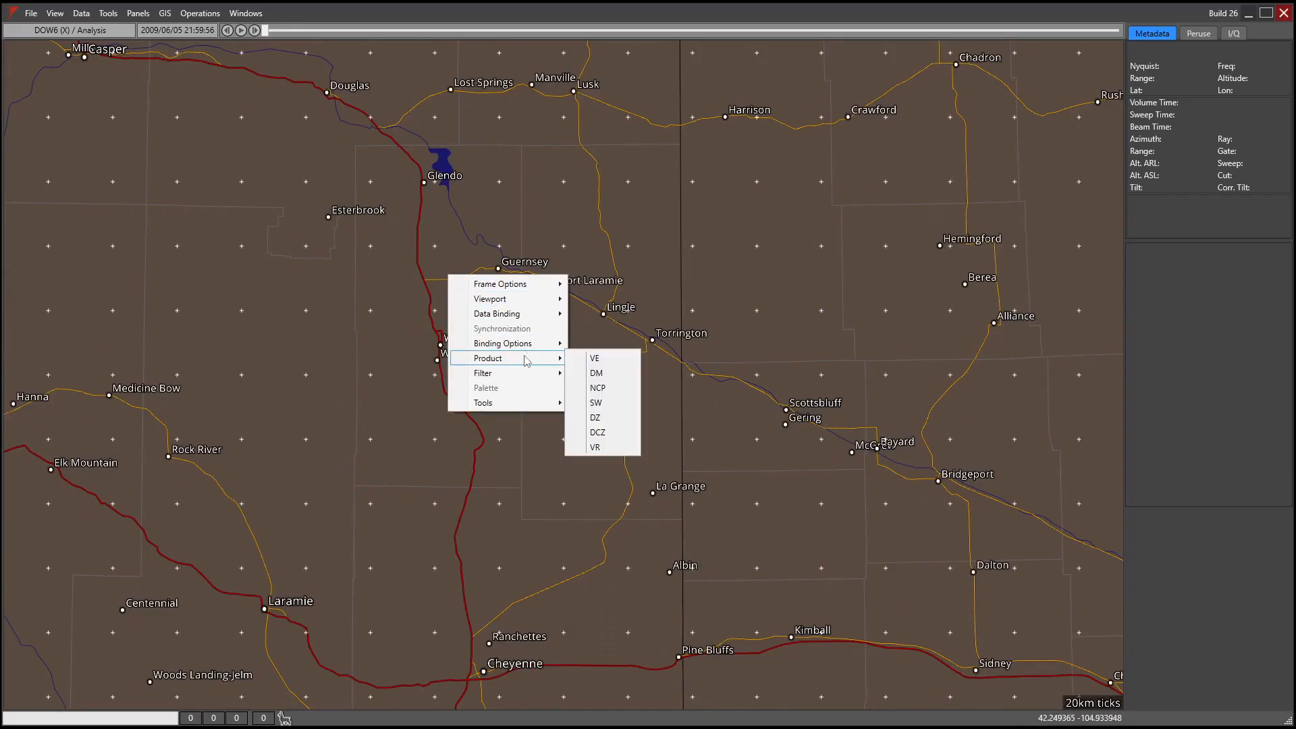
left_click(598, 377)
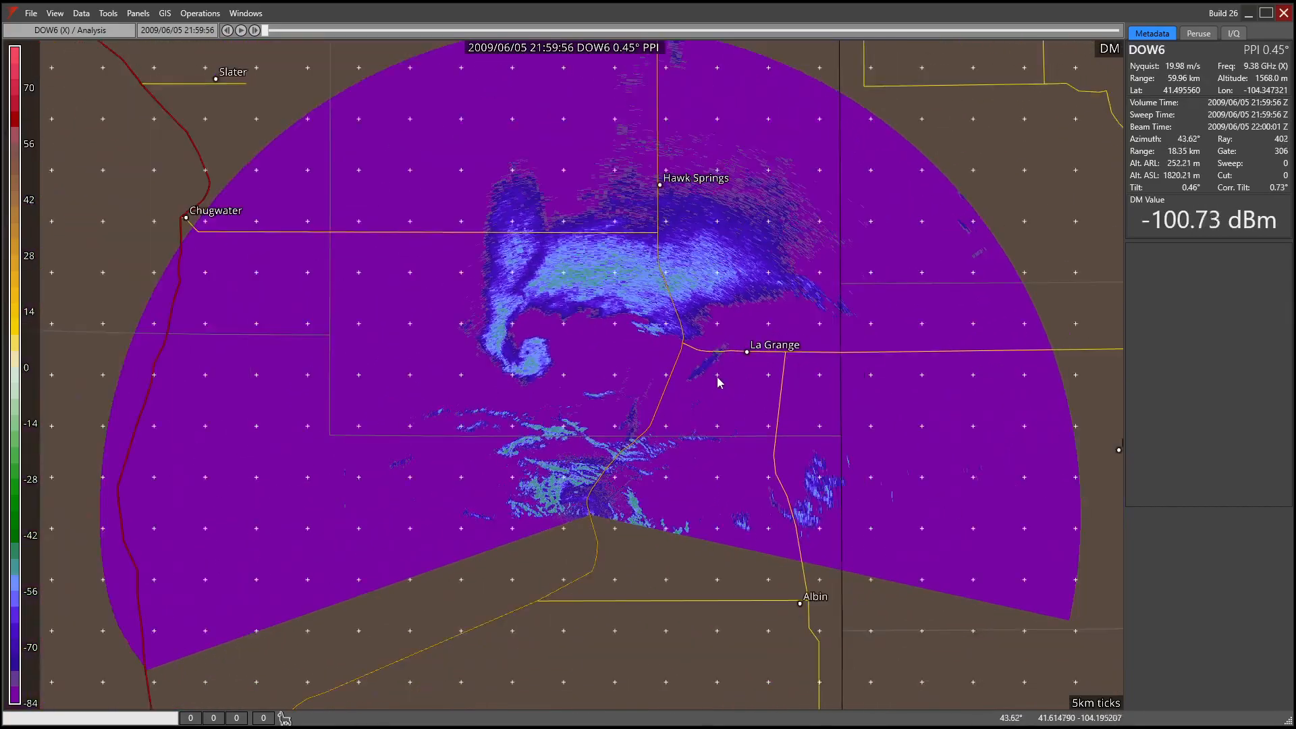
scroll(718, 382, "down", 2)
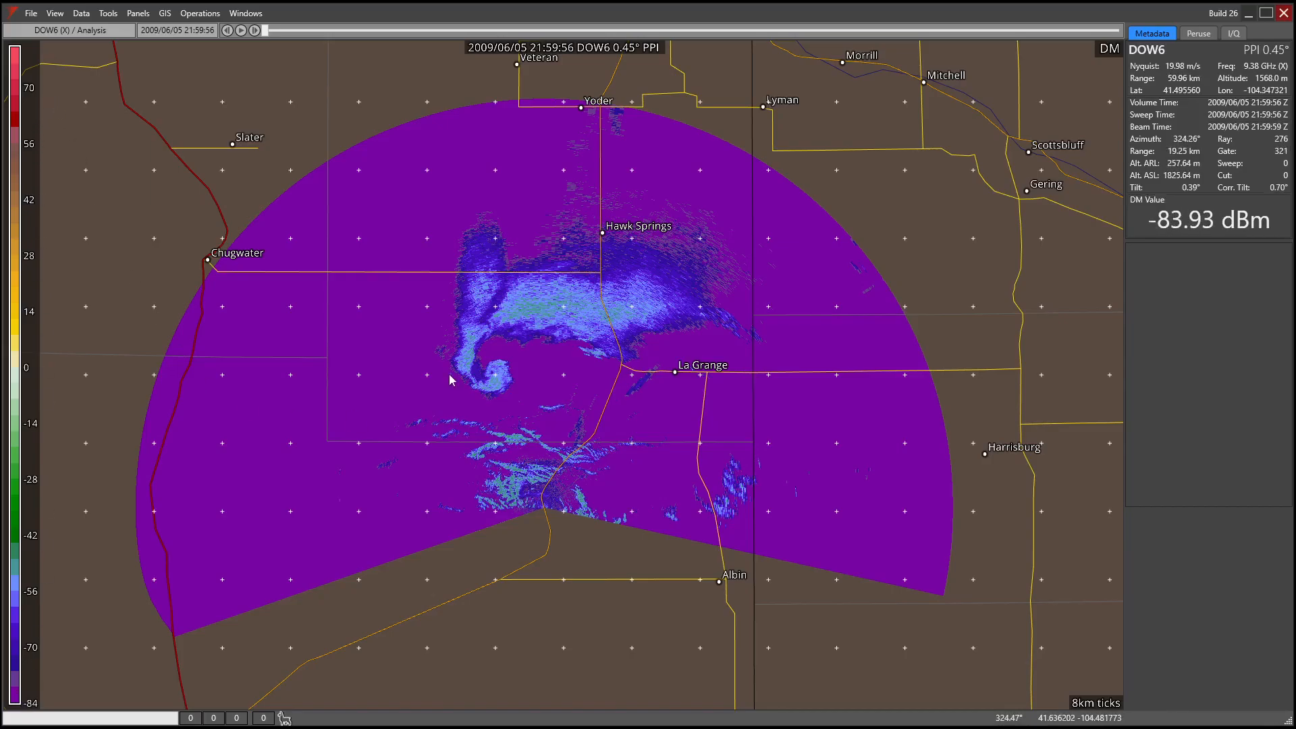
- Try a palette offset of 17.80 and a scaler of 0.80 on the DM product, and autorange the palette
right_click(434, 220)
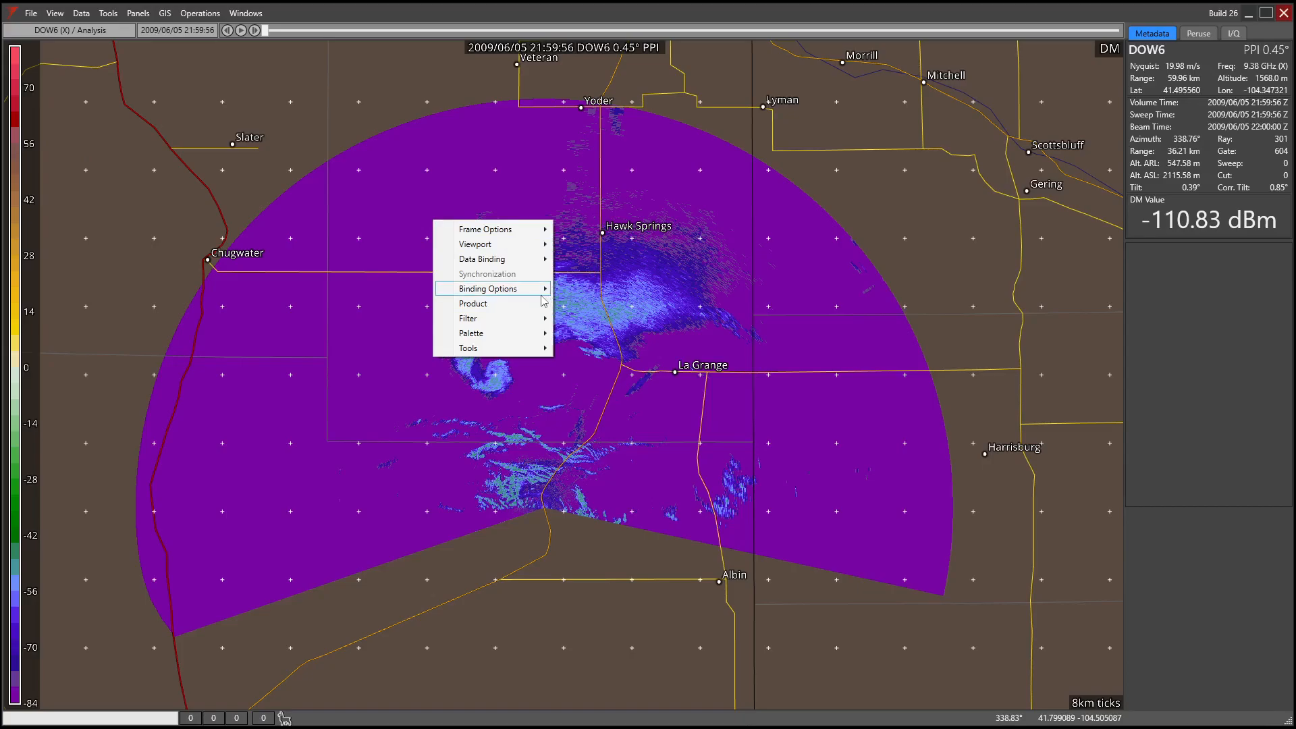
mouse_move(525, 334)
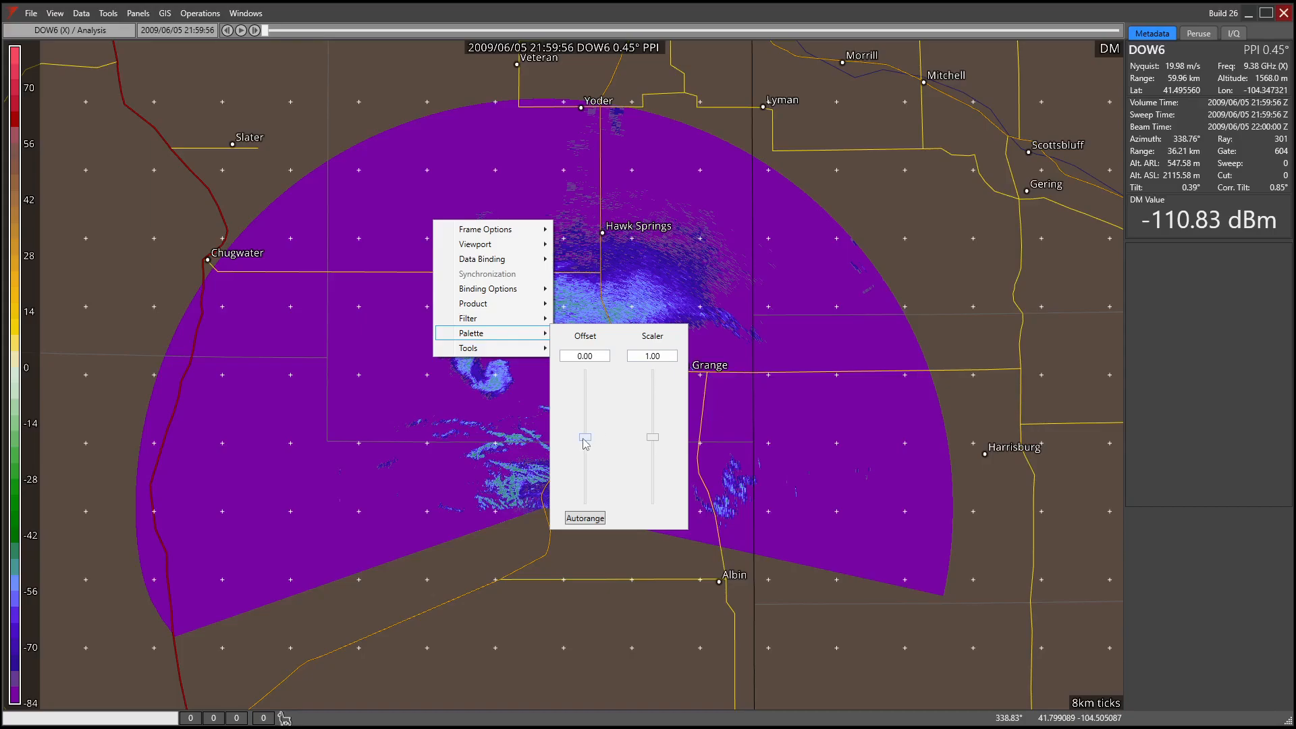
left_click_drag(586, 439, 586, 411)
mouse_move(652, 436)
left_mouse_down()
mouse_move(652, 466)
mouse_move(651, 443)
left_mouse_up()
mouse_move(586, 410)
left_mouse_down()
mouse_move(589, 442)
mouse_move(585, 405)
mouse_move(585, 419)
left_mouse_up()
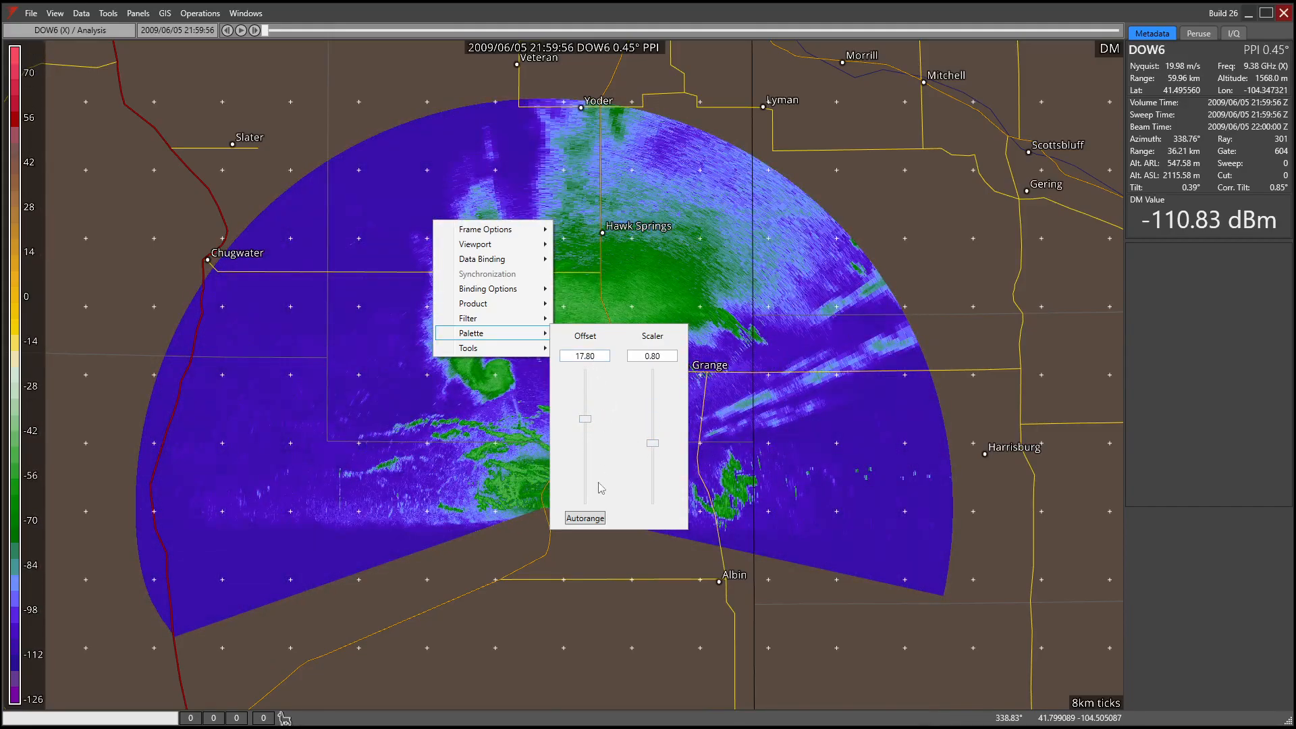
left_click(585, 517)
left_click(447, 453)
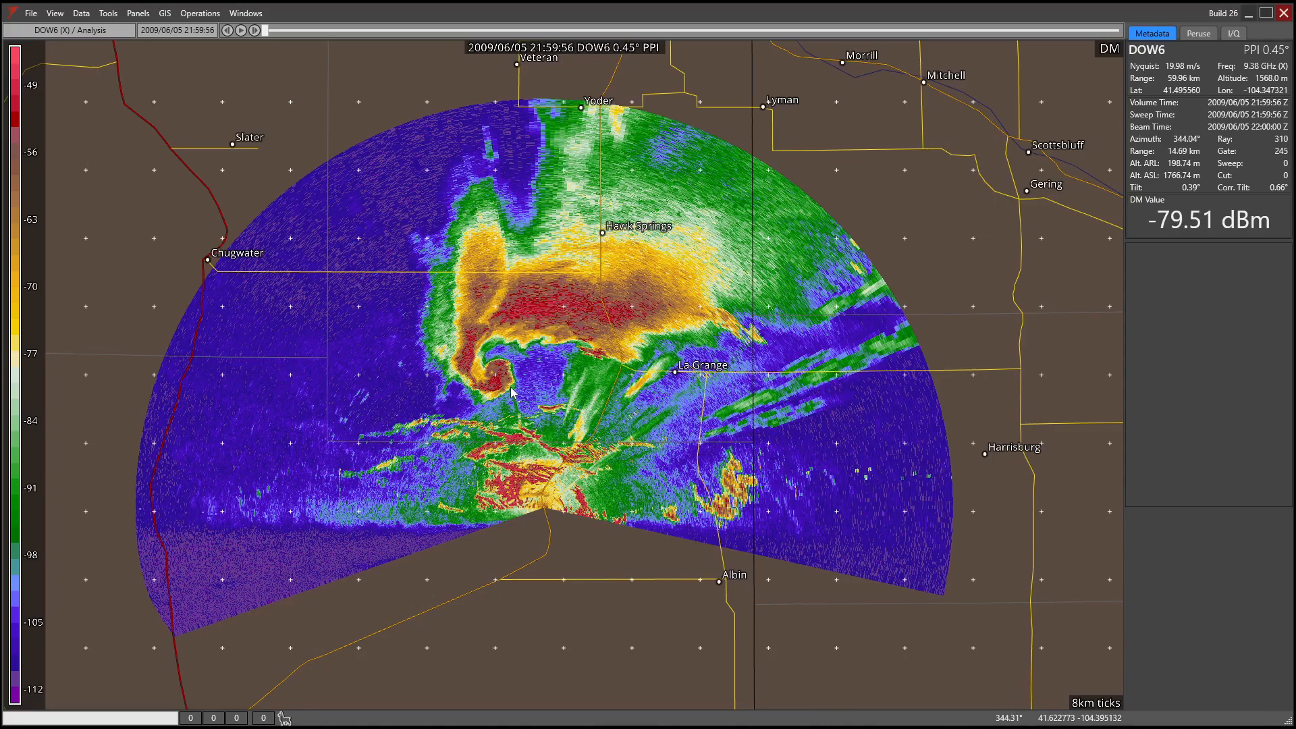
- Check the offset and scaler settings of the autoranged DM palette and look over the rescaled sweep
mouse_move(555, 360)
left_mouse_down()
mouse_move(532, 378)
mouse_move(546, 374)
left_mouse_up()
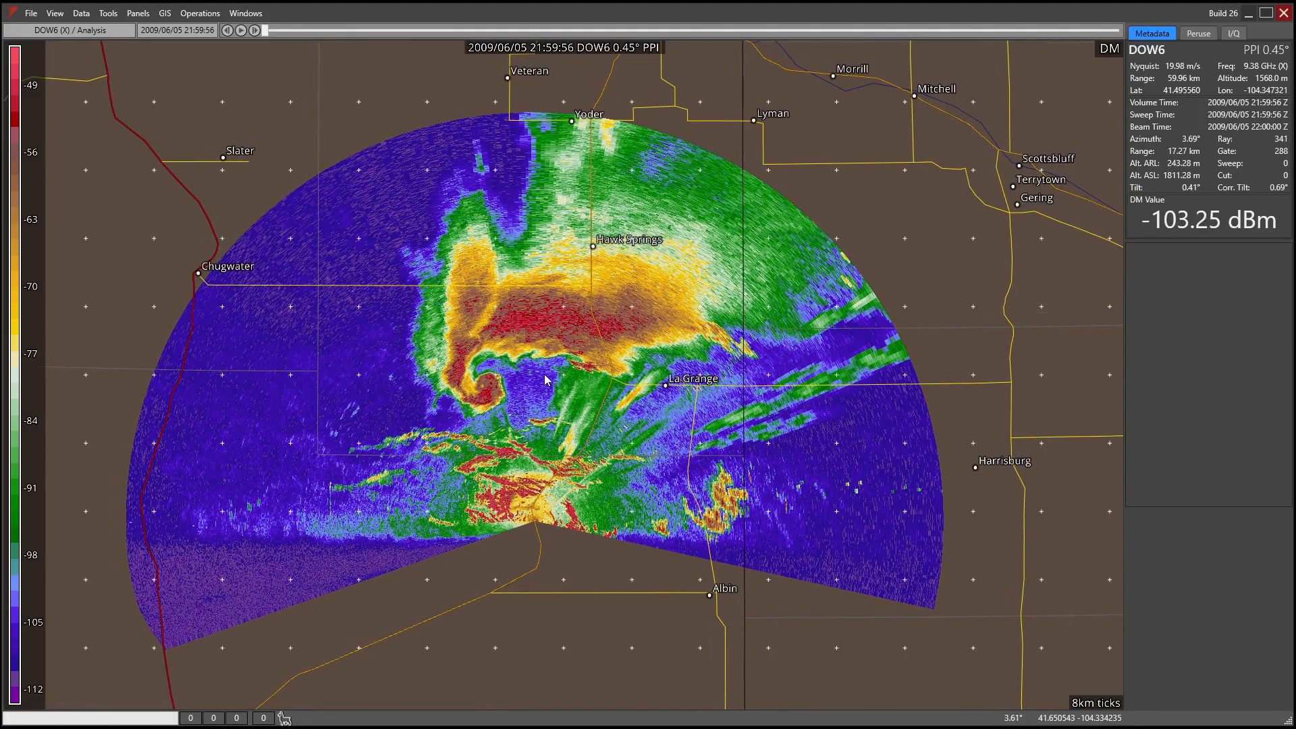
right_click(539, 360)
mouse_move(621, 470)
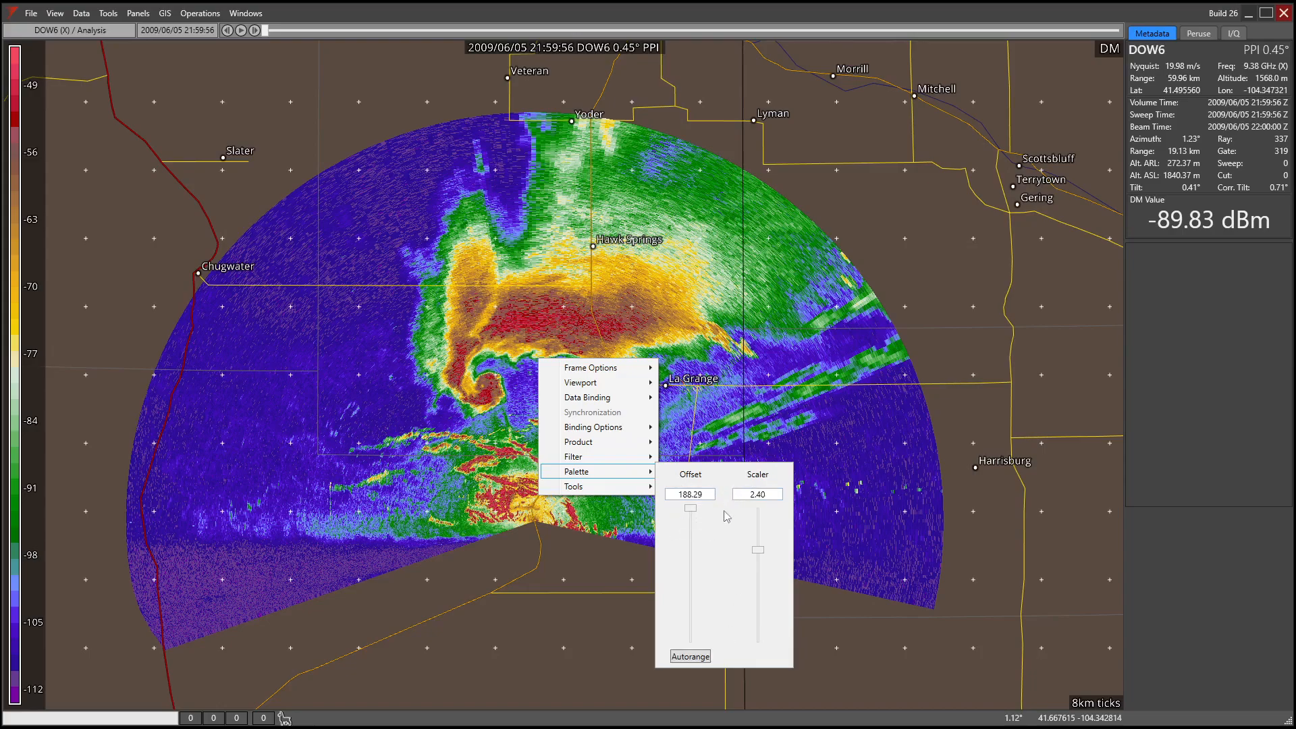
left_click(550, 361)
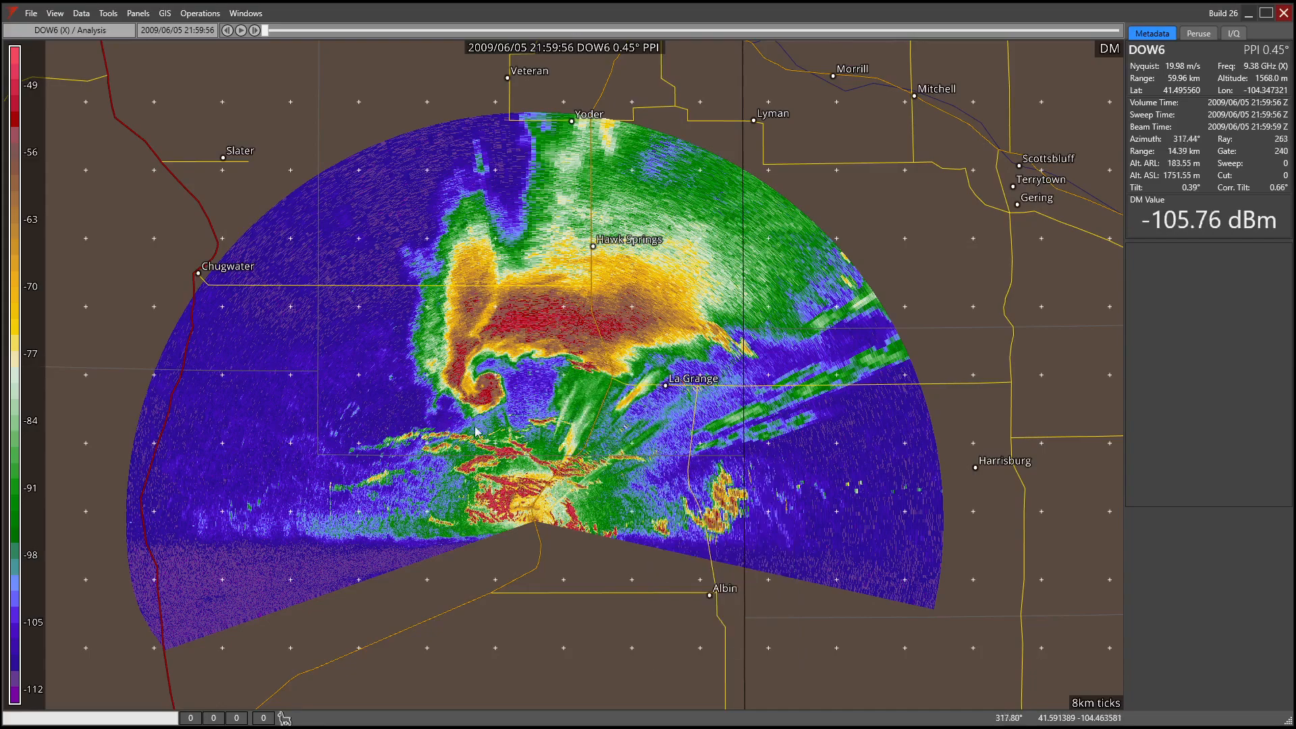
left_click_drag(538, 364, 531, 367)
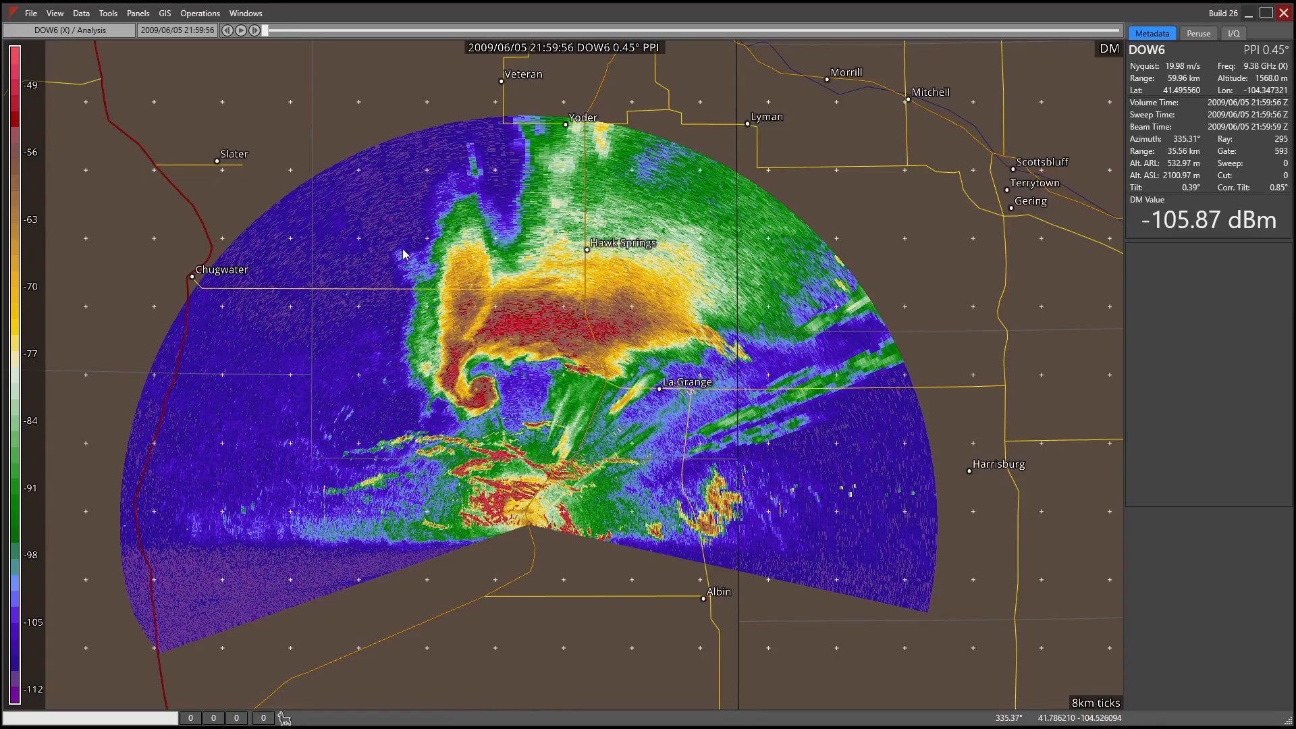
left_click(31, 12)
left_click(464, 257)
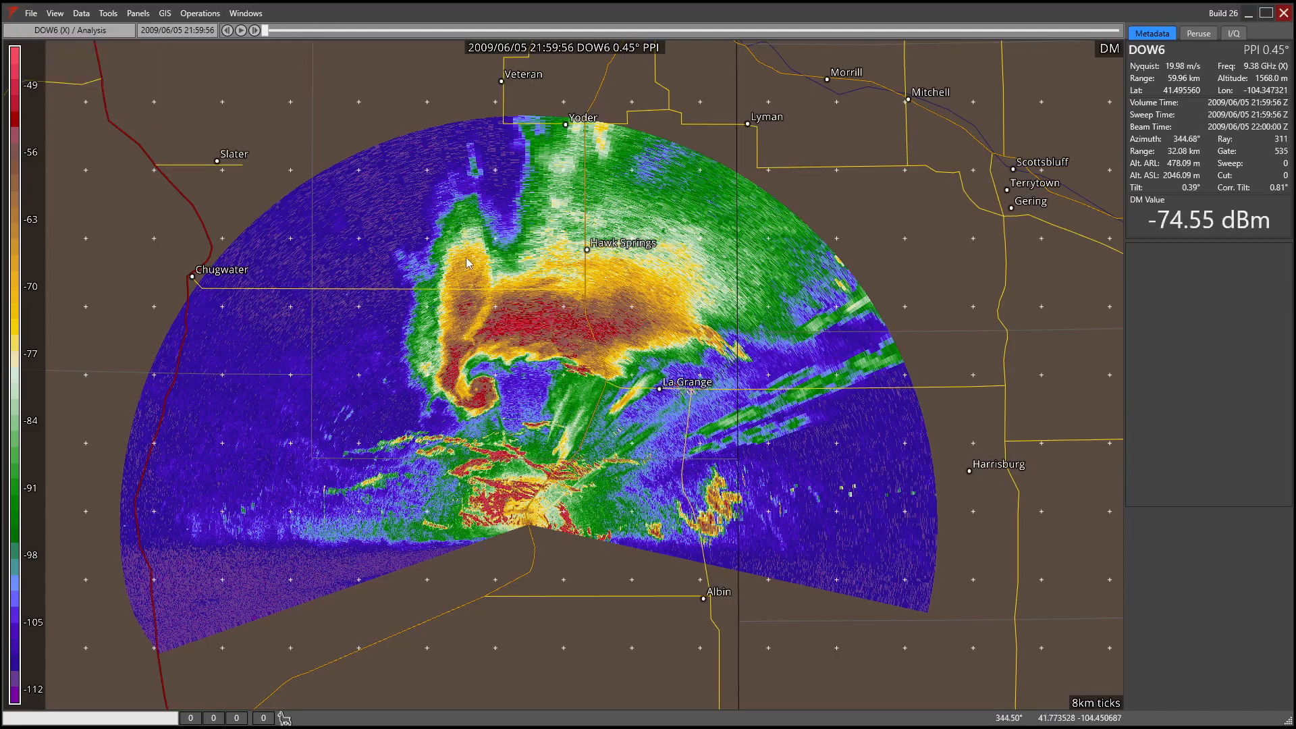
- Show the file list of the loaded data and add the 27 DOW6 files to the existing DOW6 (X) / Analysis series
left_click(1196, 35)
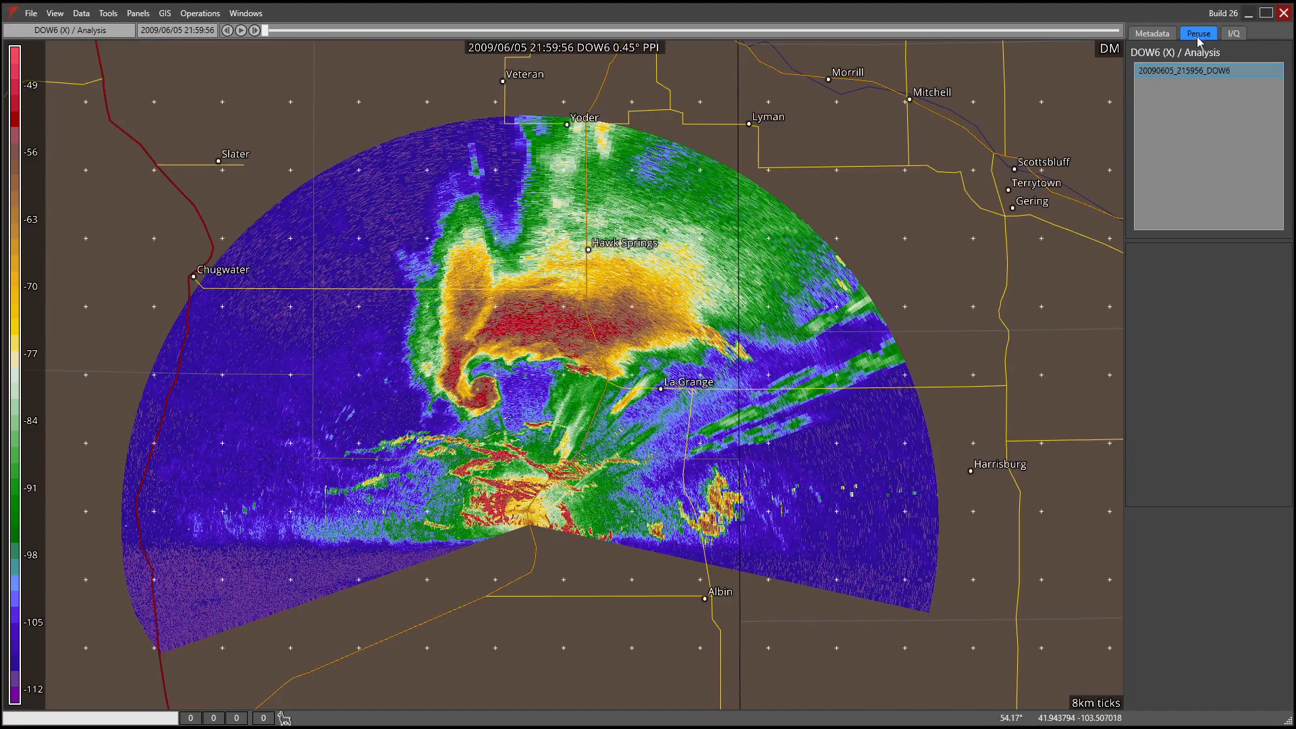
double_click(1179, 75)
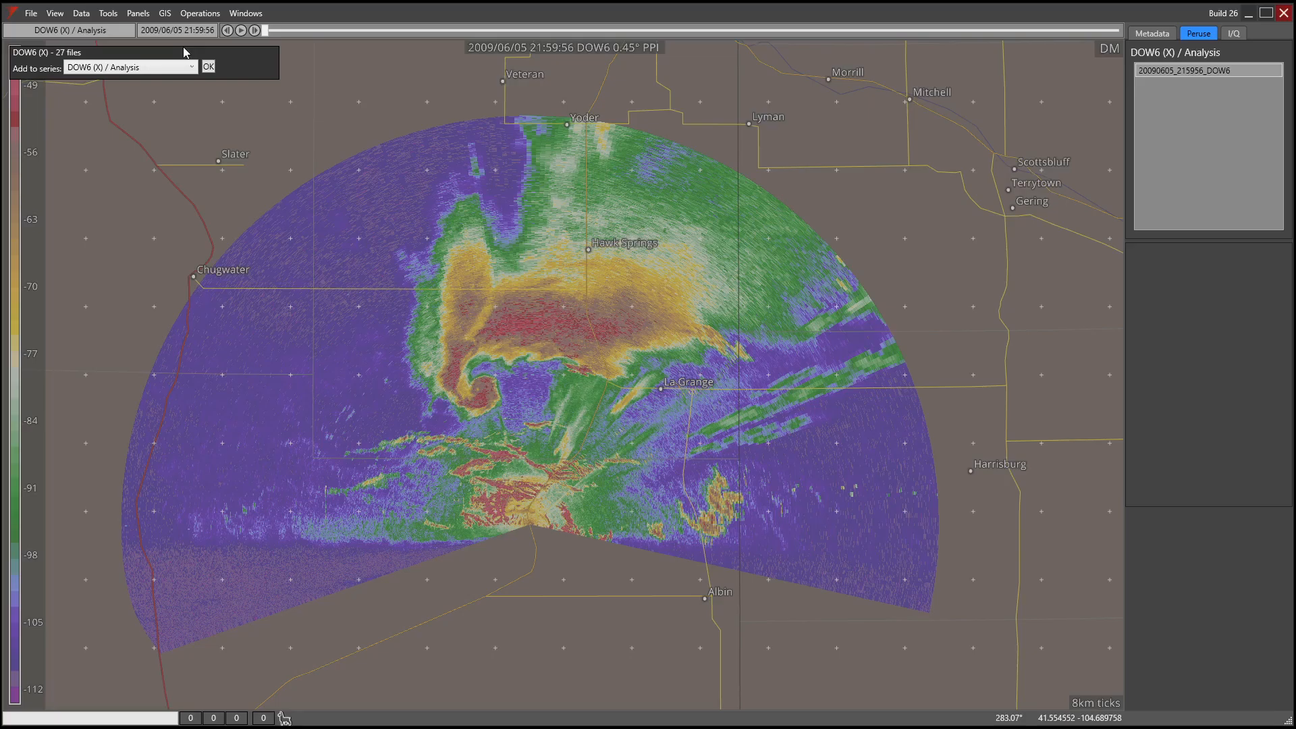
left_click(166, 66)
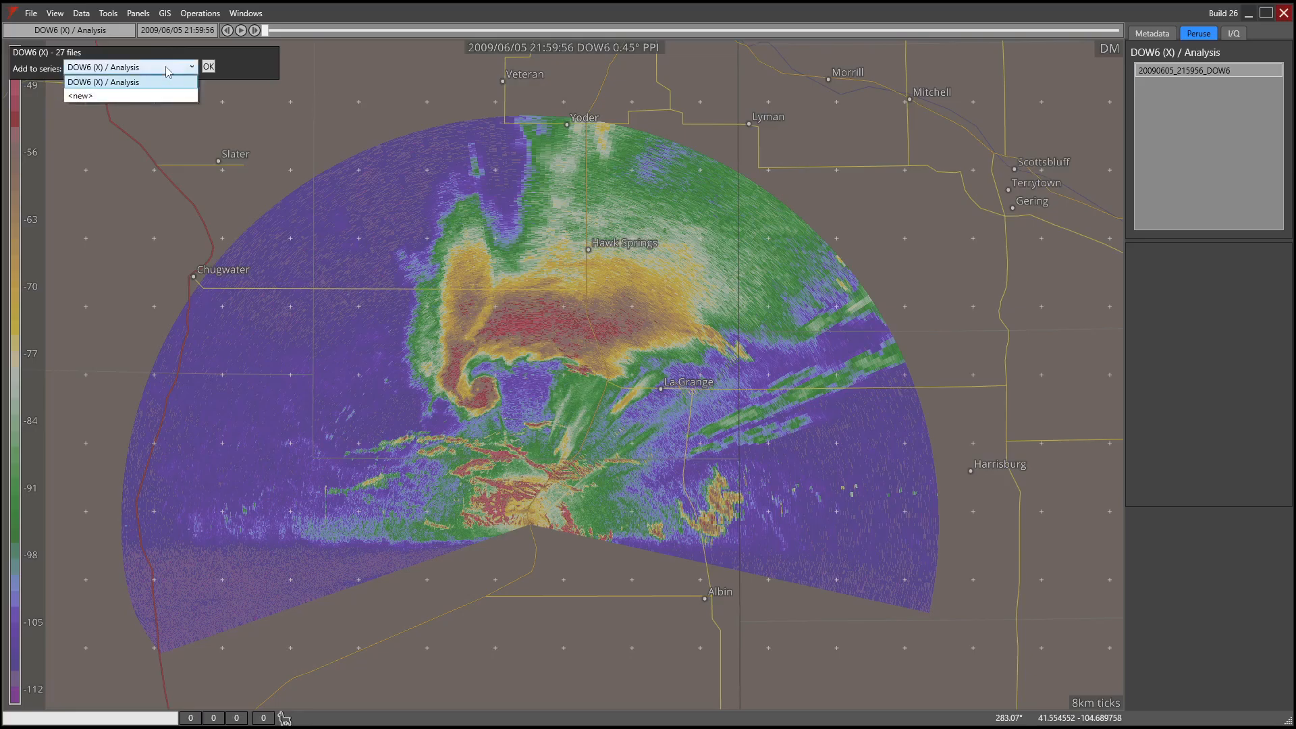
left_click(135, 83)
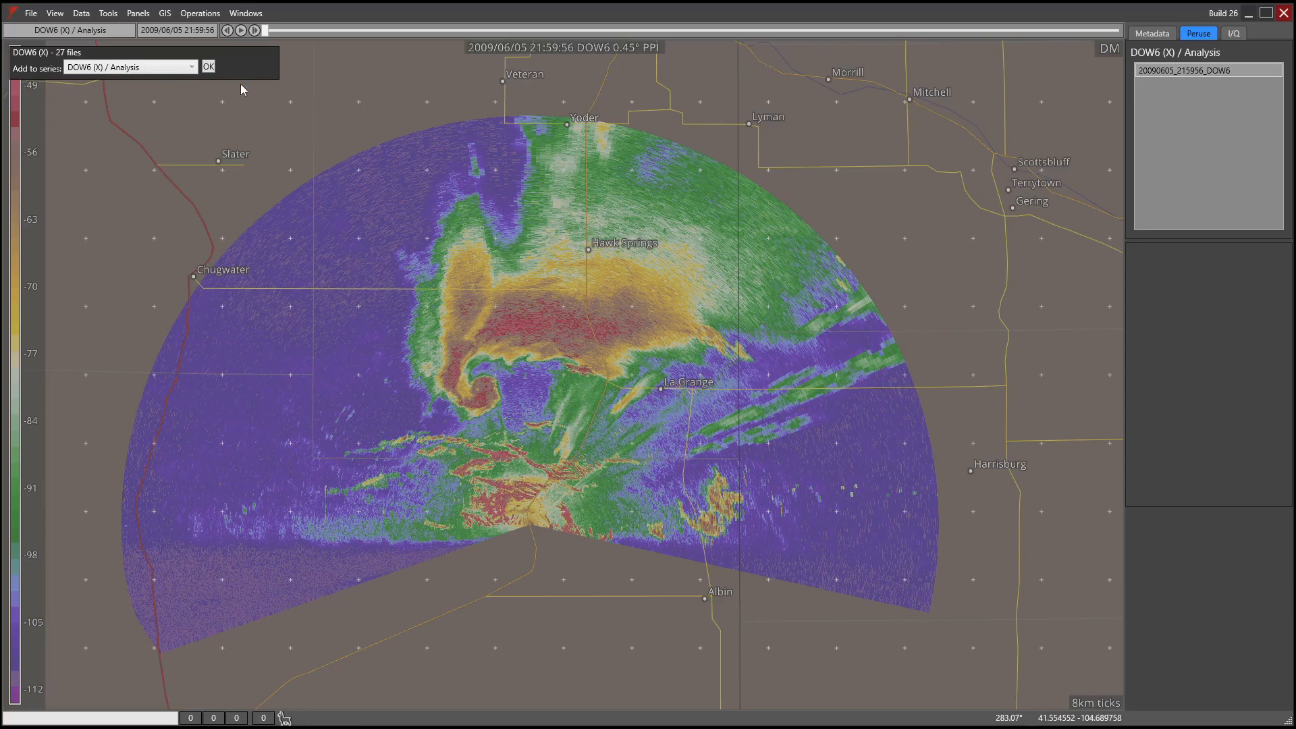
left_click(209, 67)
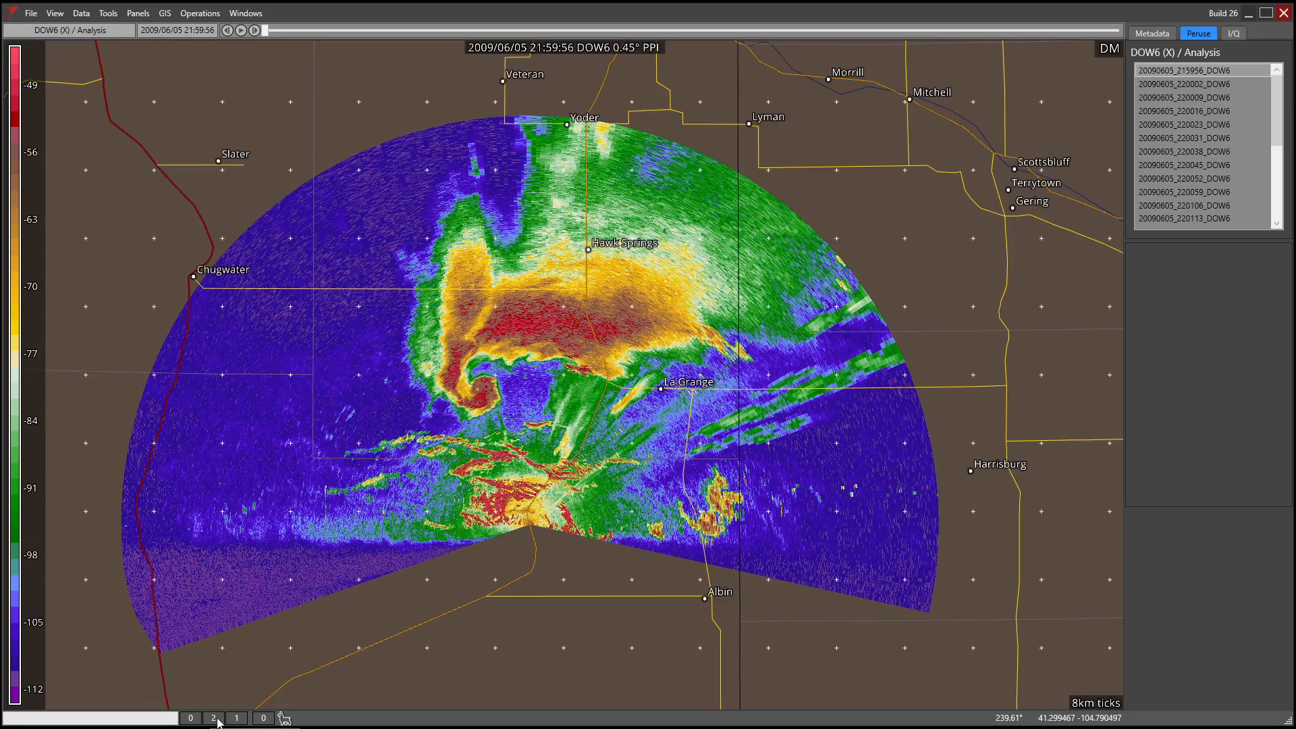
left_click(223, 718)
- View sweeps from early and late in the DOW6 series, including 20090605_220427_DOW6
left_click(1201, 98)
scroll(1200, 131, "down", 5)
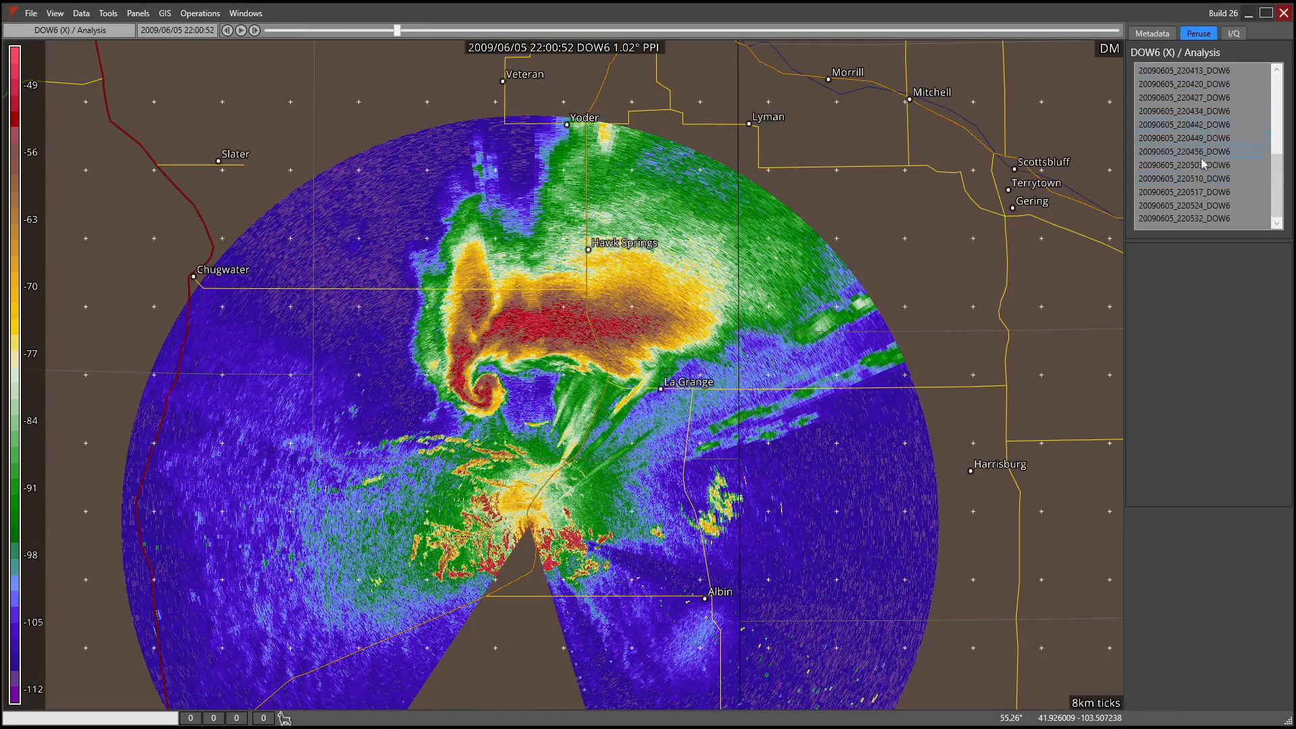
left_click(1199, 151)
left_click(1200, 98)
scroll(1200, 98, "up", 10)
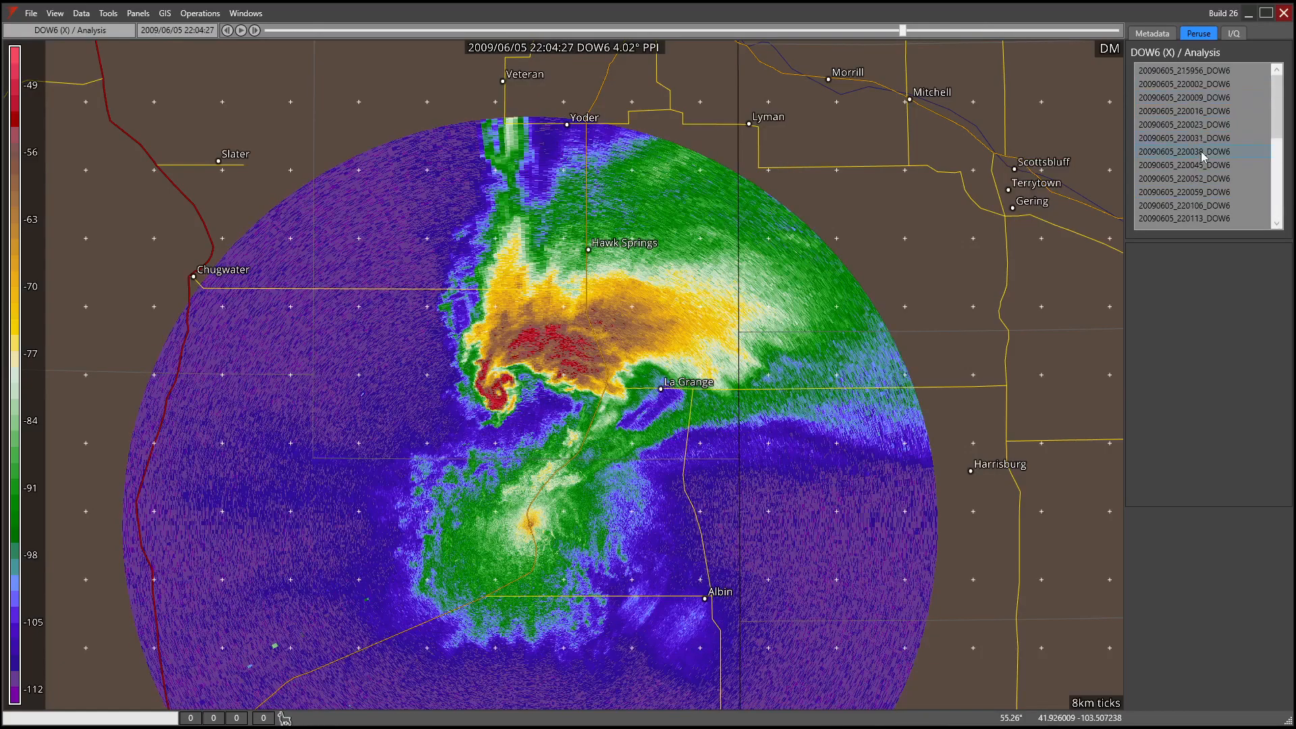
- Compare more sweeps across the series, including 20090605_220106_DOW6, and finish on 20090605_220002_DOW6
left_click(1205, 137)
left_click(1212, 205)
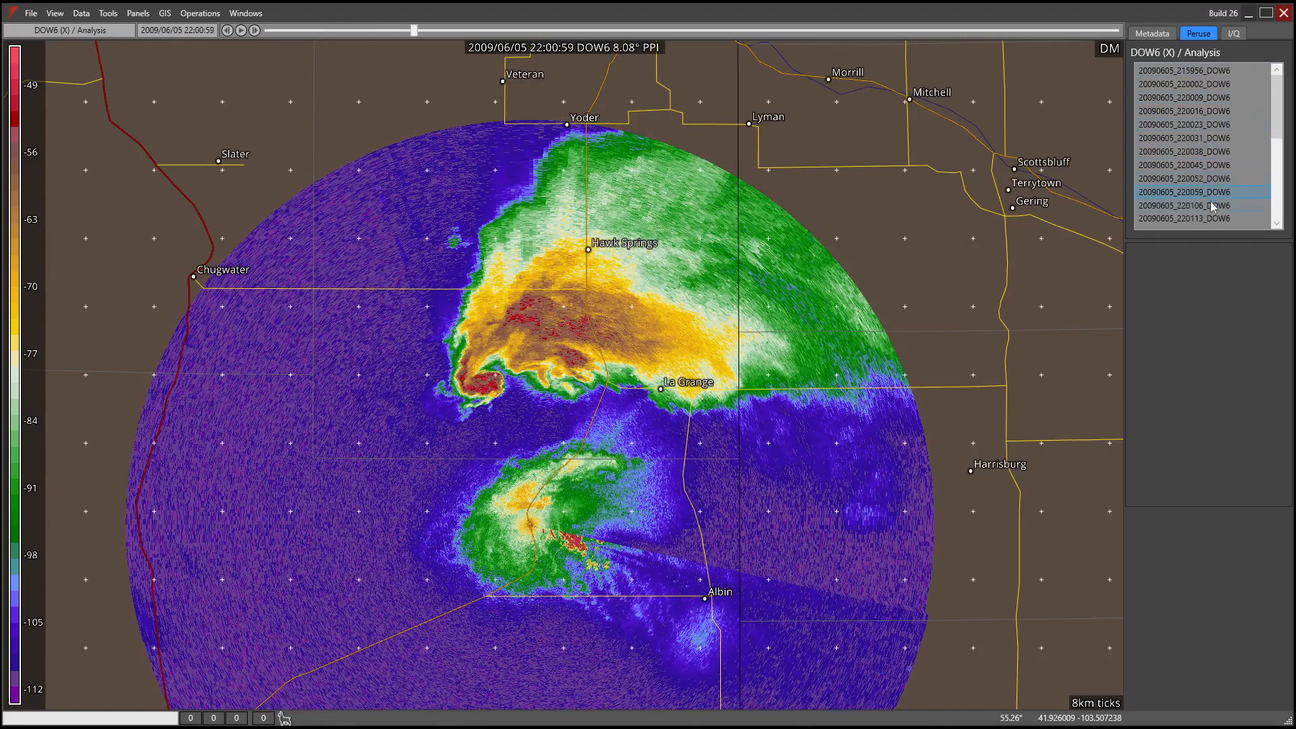
scroll(1211, 115, "down", 10)
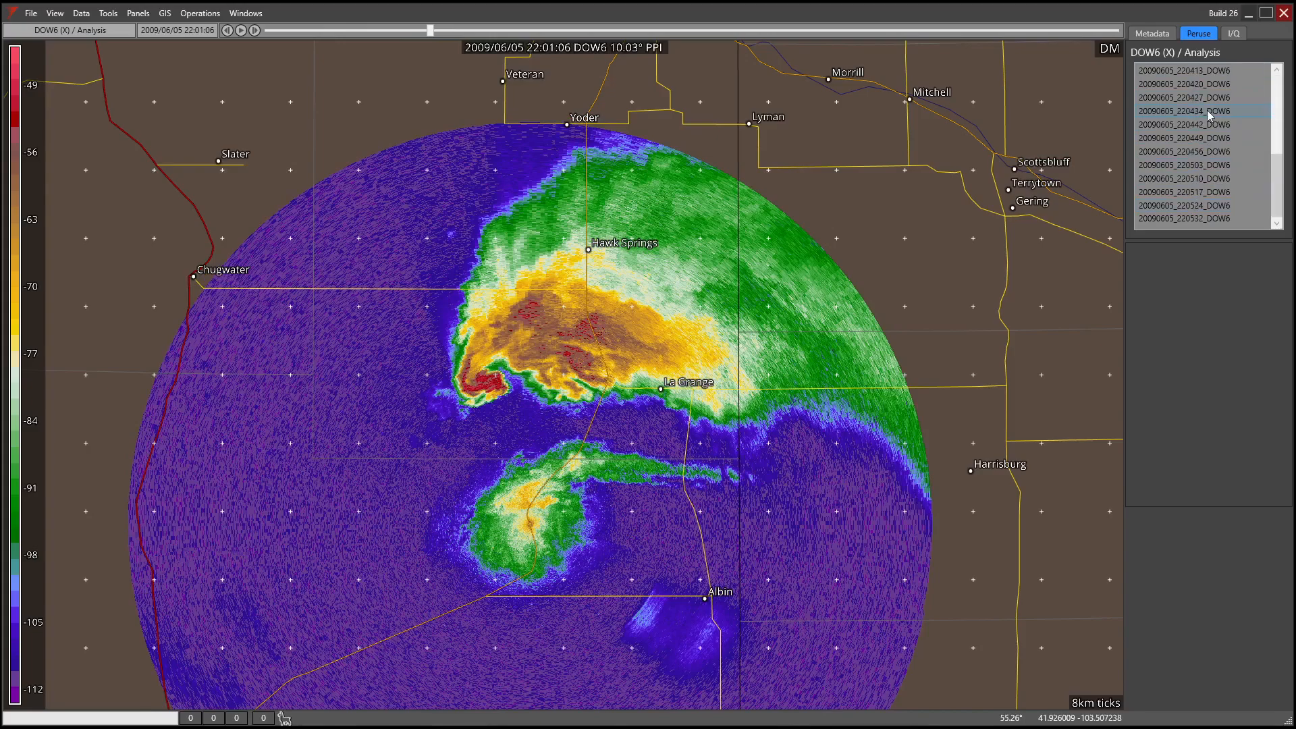
left_click(1205, 205)
scroll(1206, 171, "up", 9)
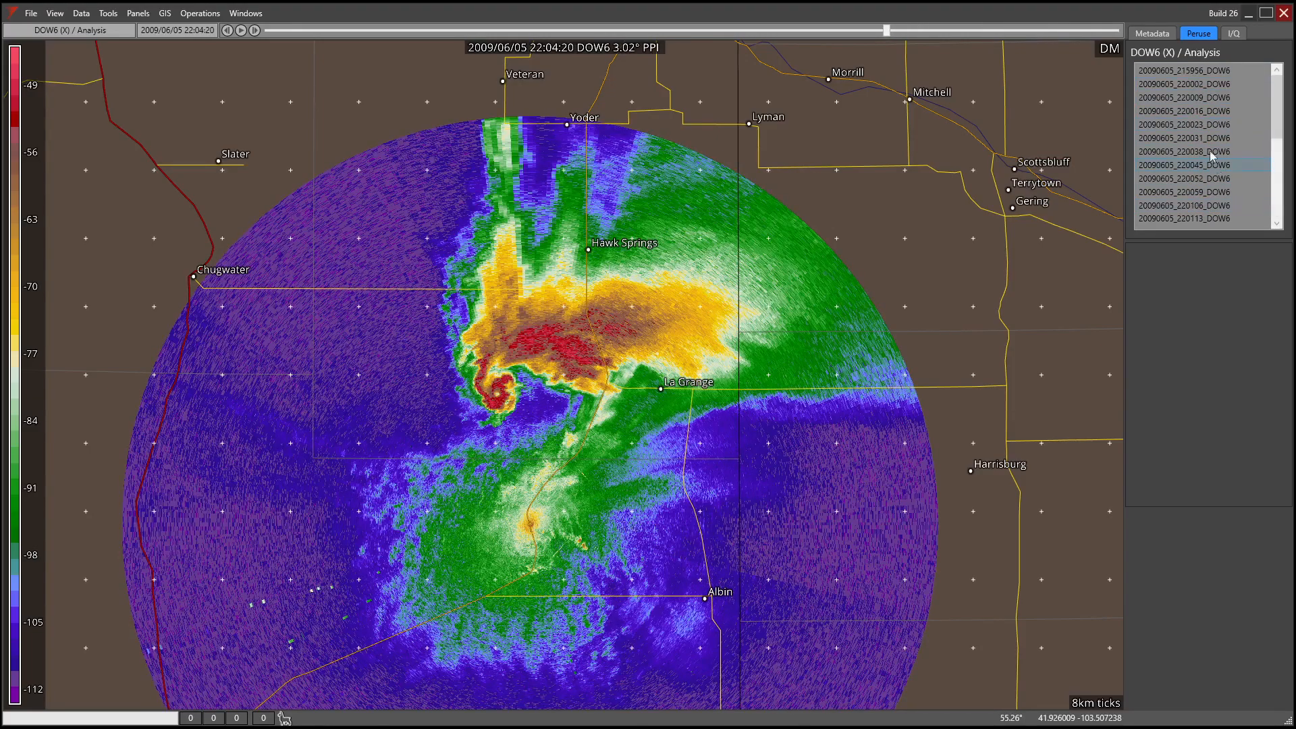
left_click(1195, 217)
left_click(1198, 83)
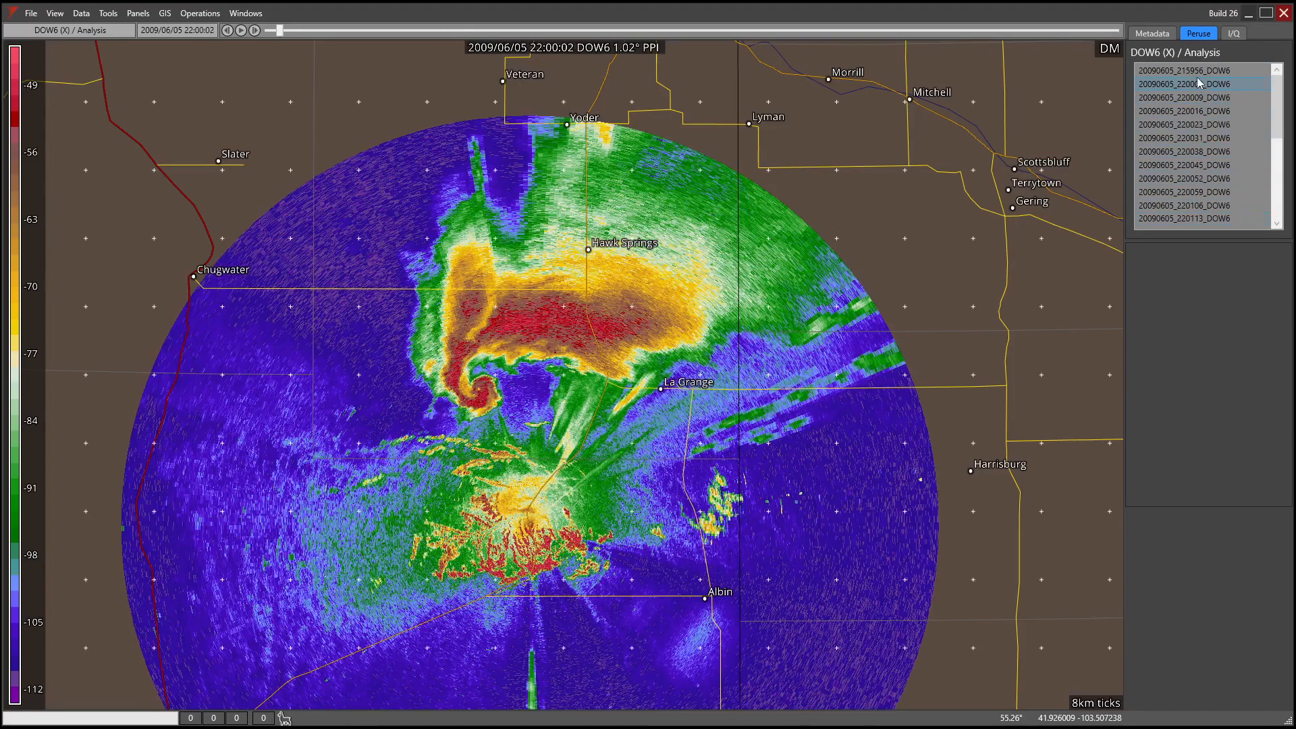
- Display the 20090605_215956_DOW6 sweep on the map and show its metadata
left_click(1195, 72)
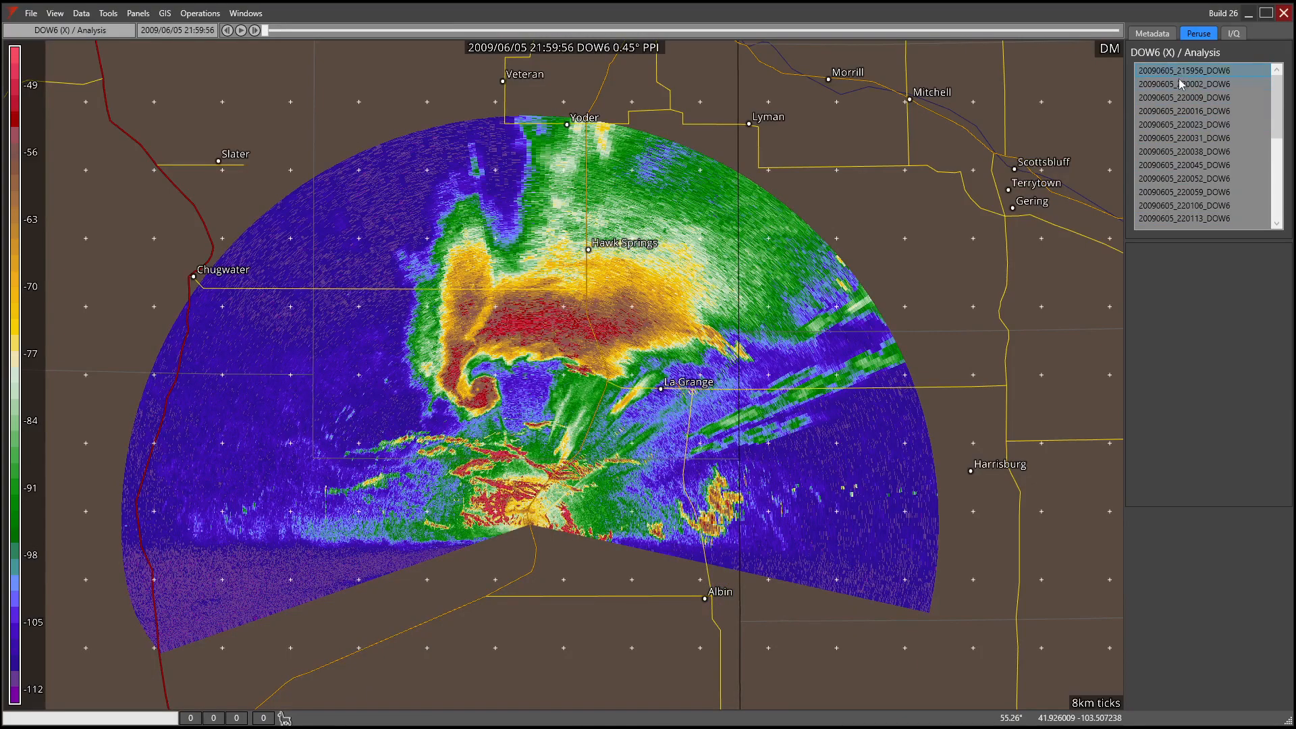
left_click(1152, 35)
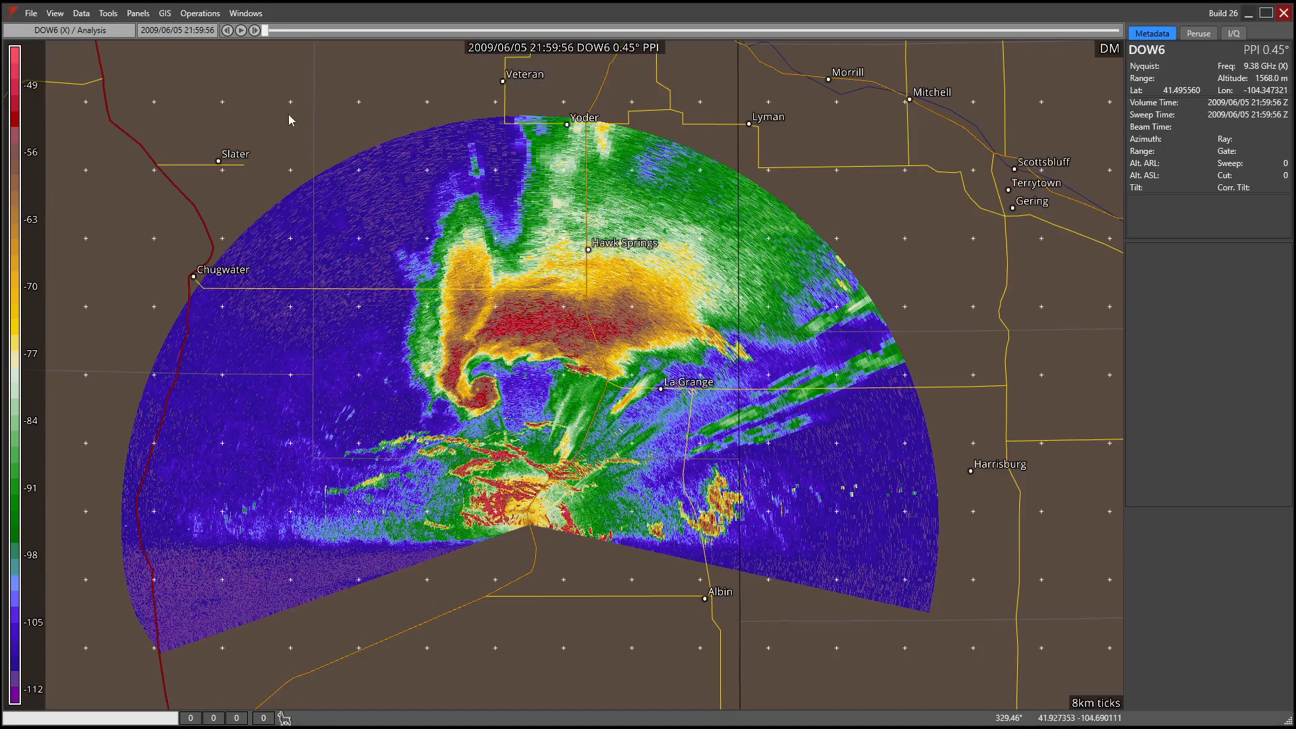
- Open the GURU2 application data folder and look through its Configuration and Deployments folders
left_click(30, 13)
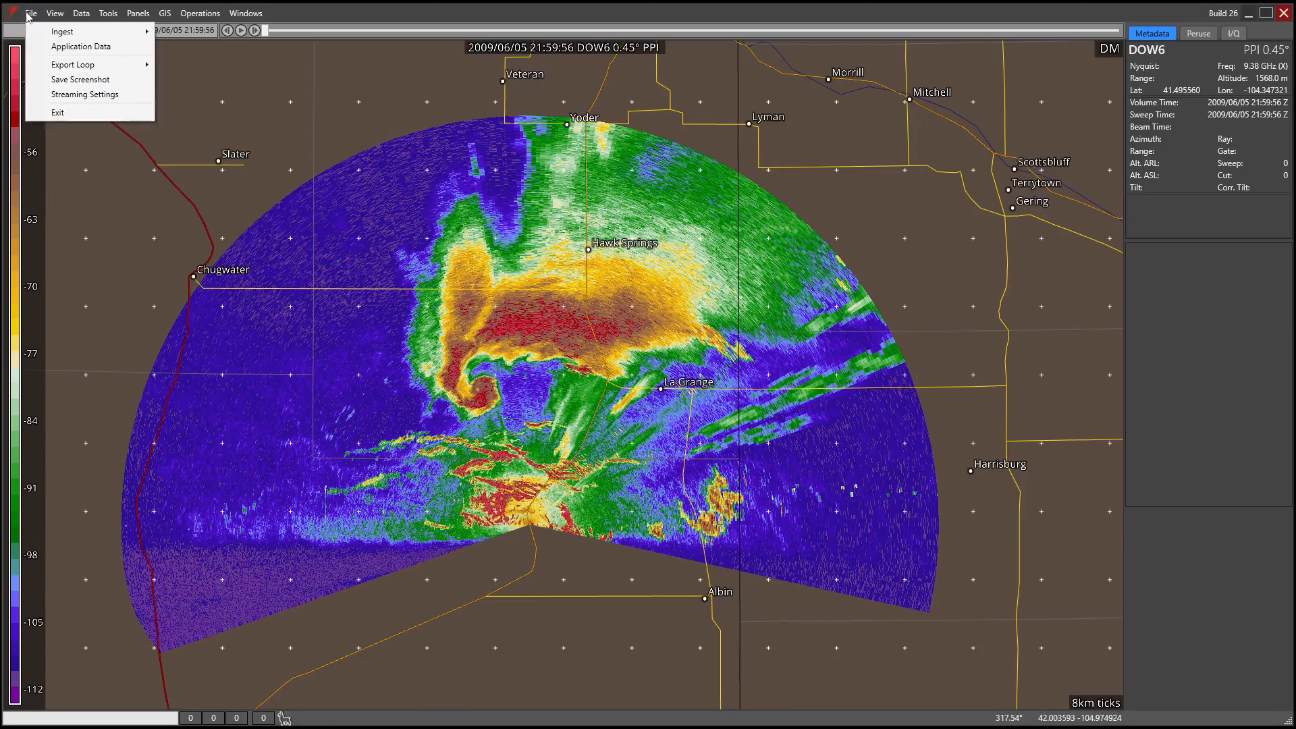
left_click(92, 49)
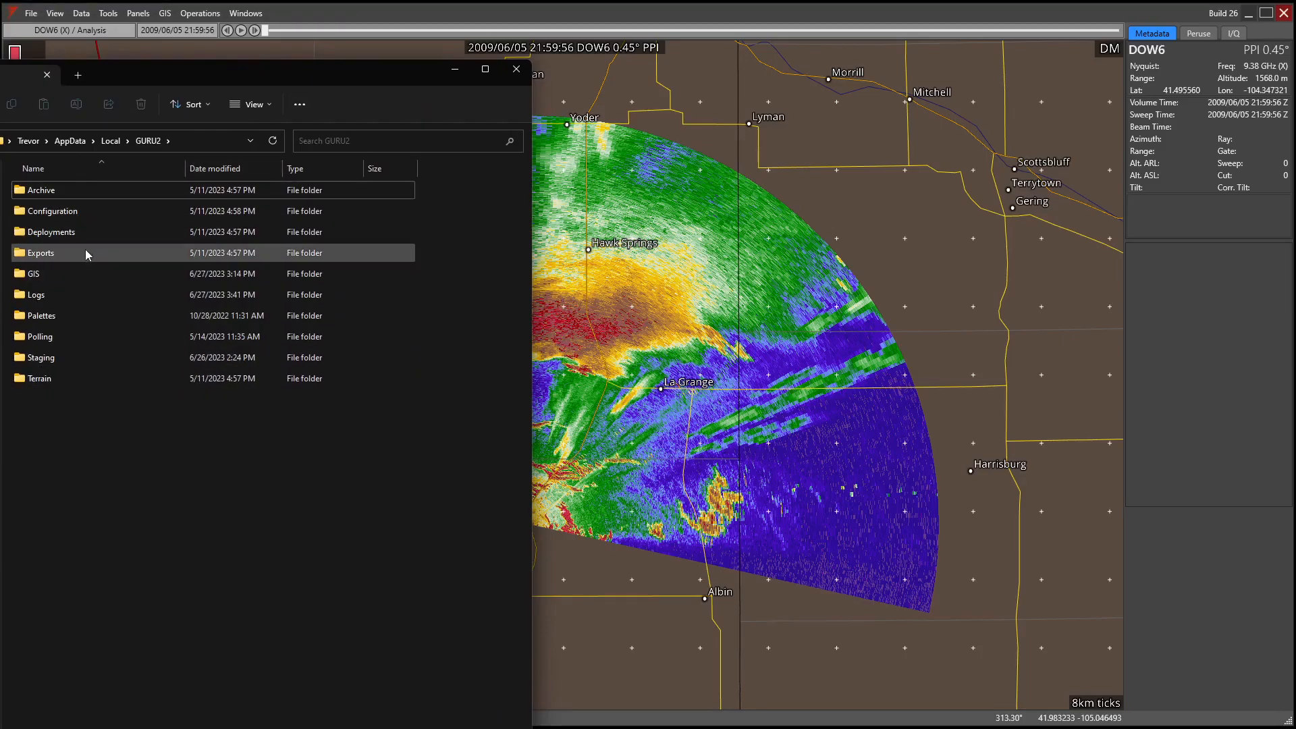
double_click(74, 213)
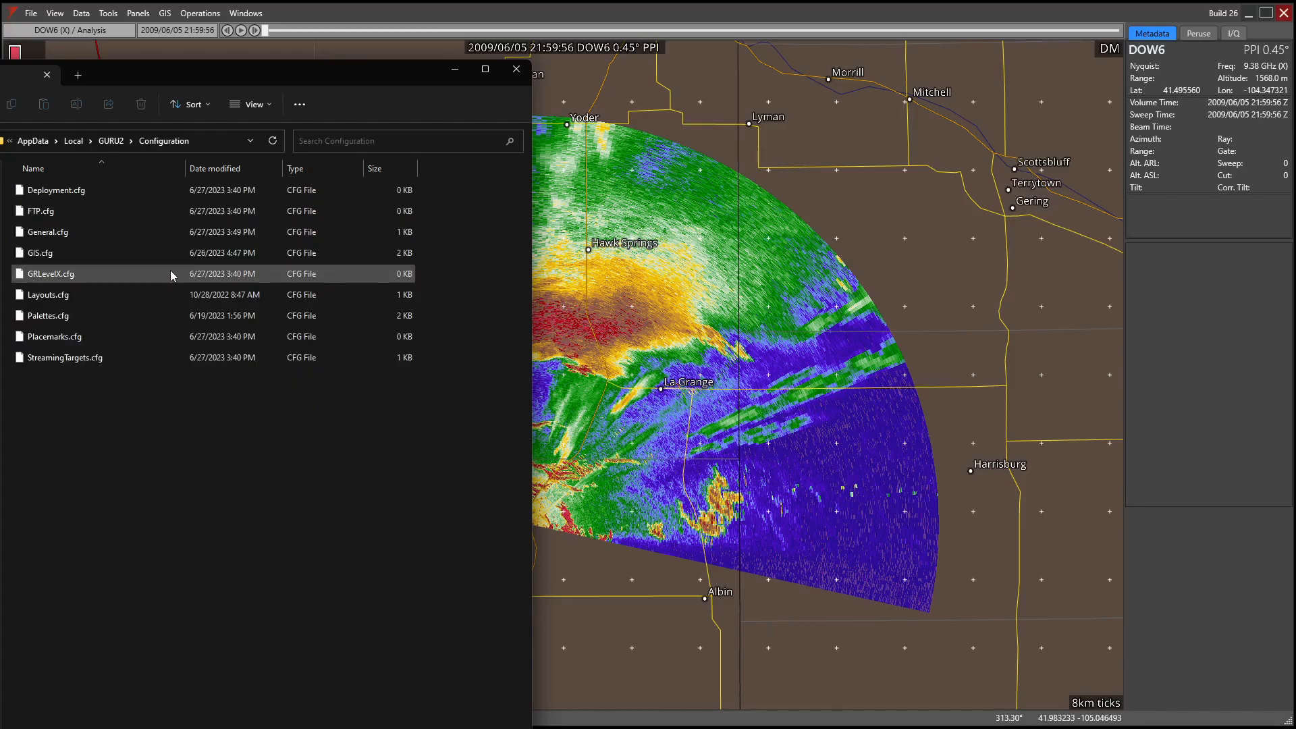
key("alt+Left")
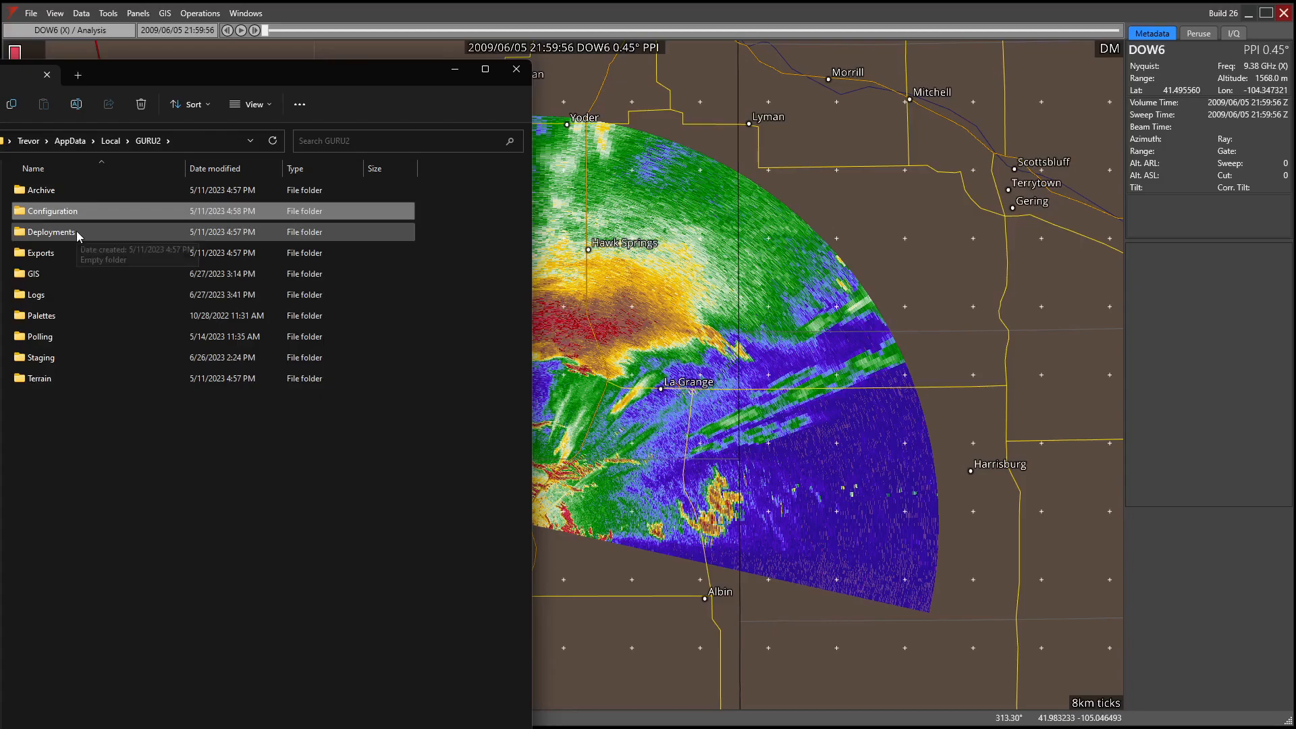
double_click(76, 230)
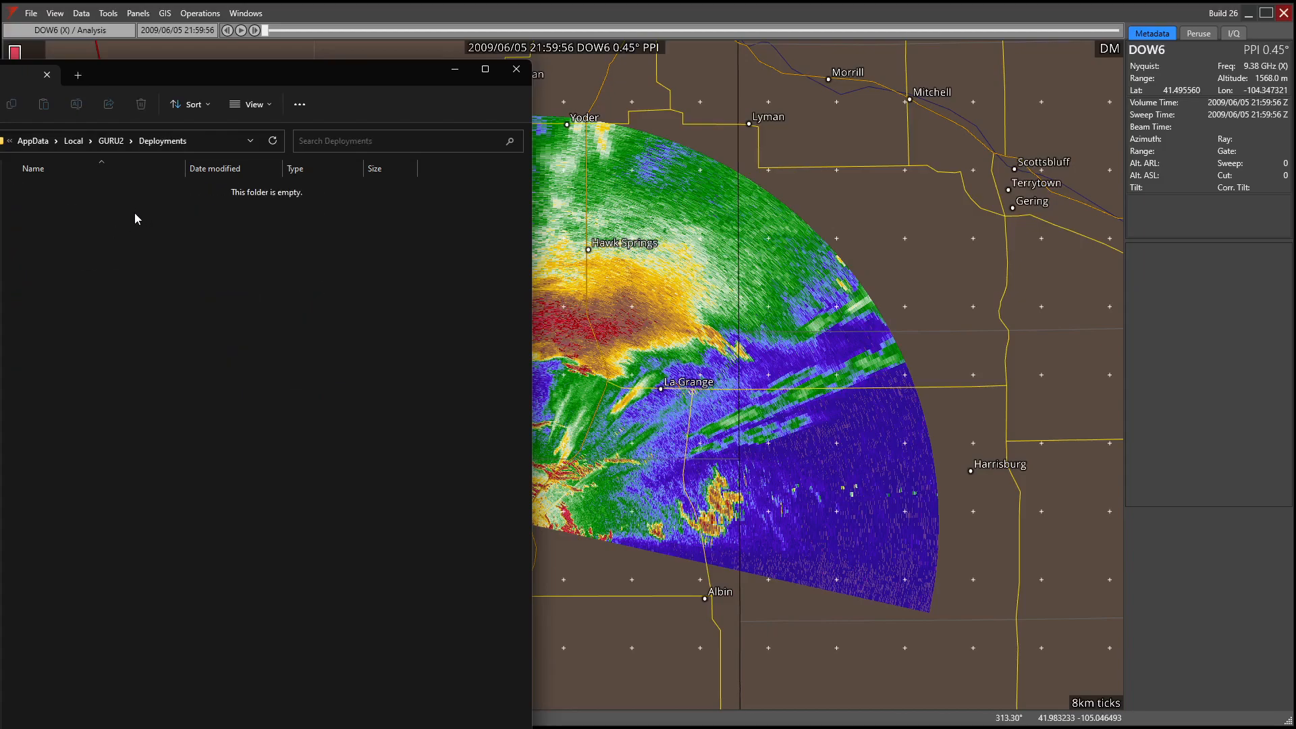
key("alt+Left")
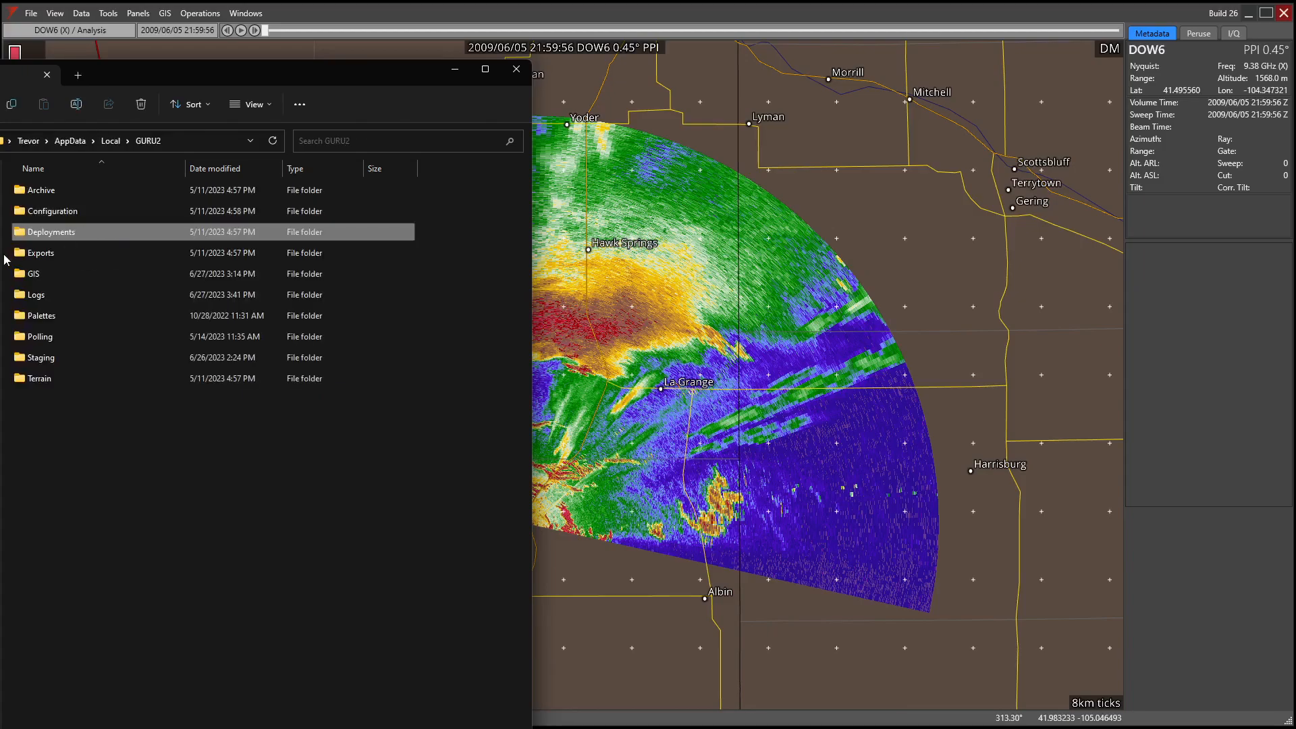
- Examine the Exports folder and the shapefile archives in the GIS folder of the application data
double_click(67, 253)
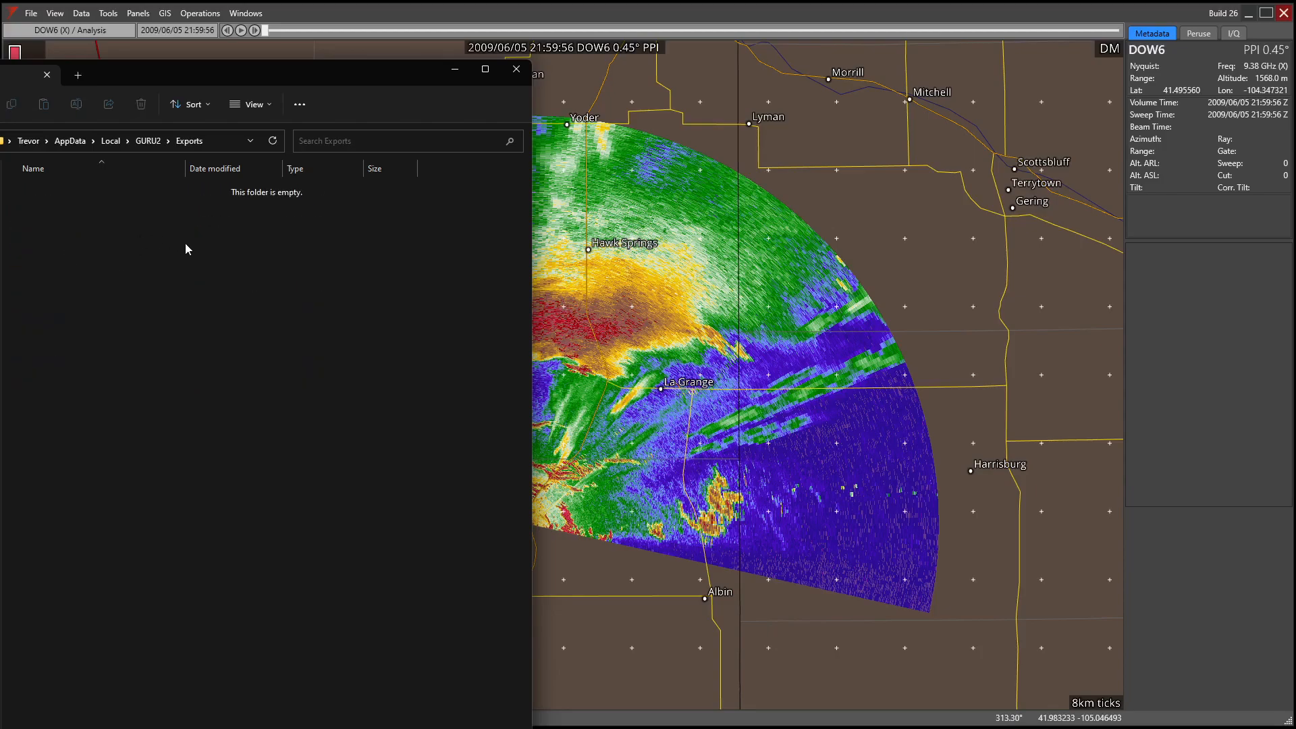
key("alt+Left")
double_click(73, 273)
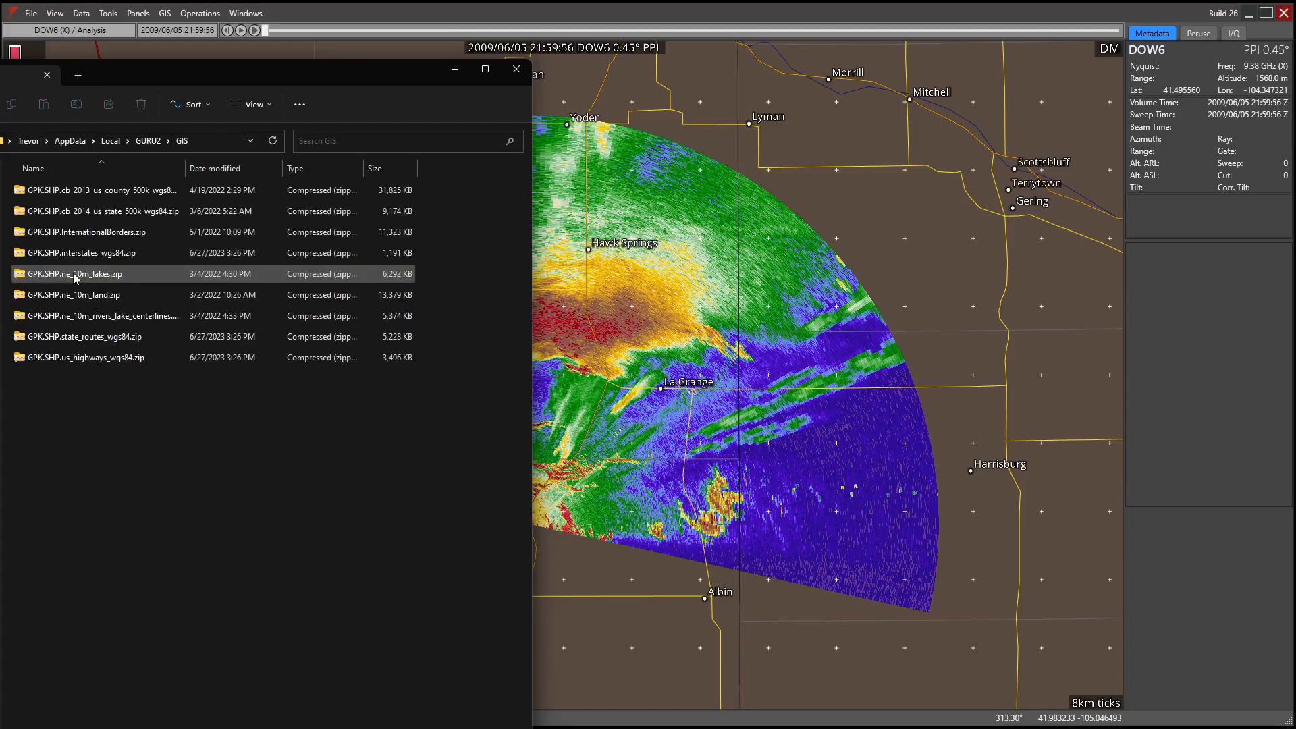
left_click_drag(152, 409, 82, 197)
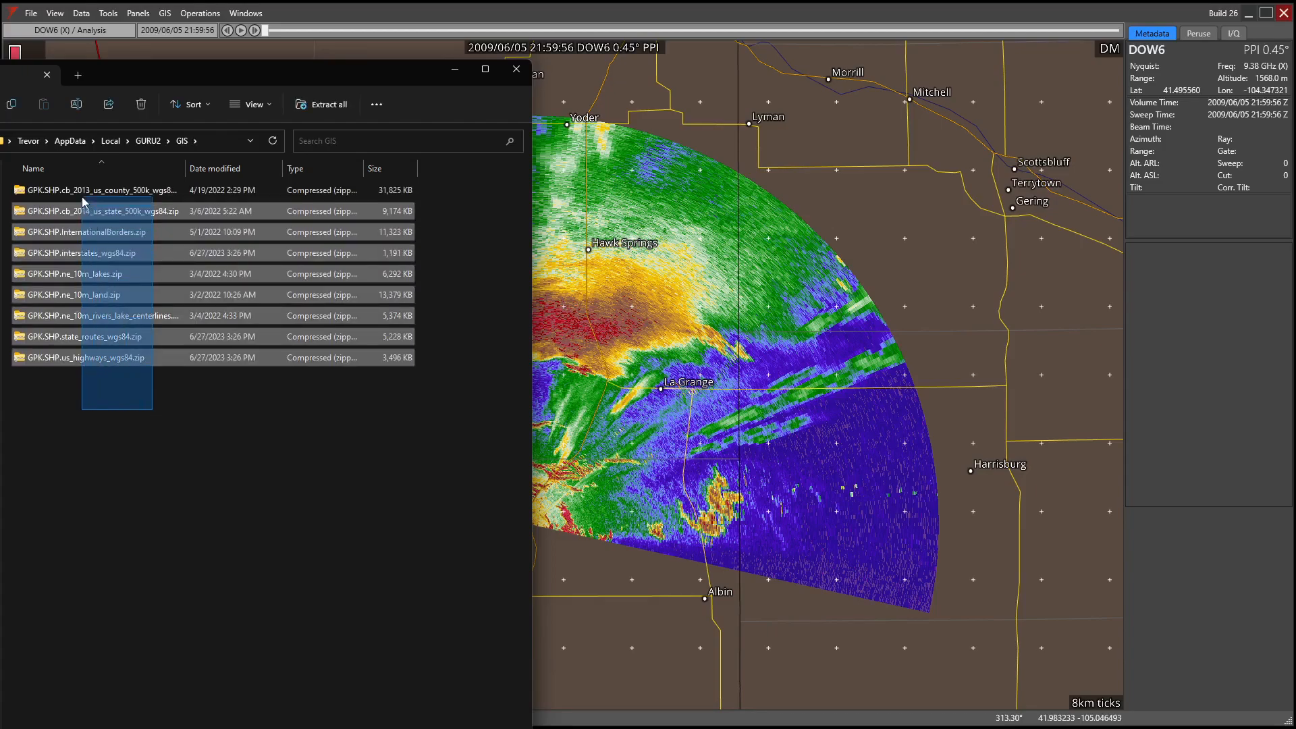
key("alt+Left")
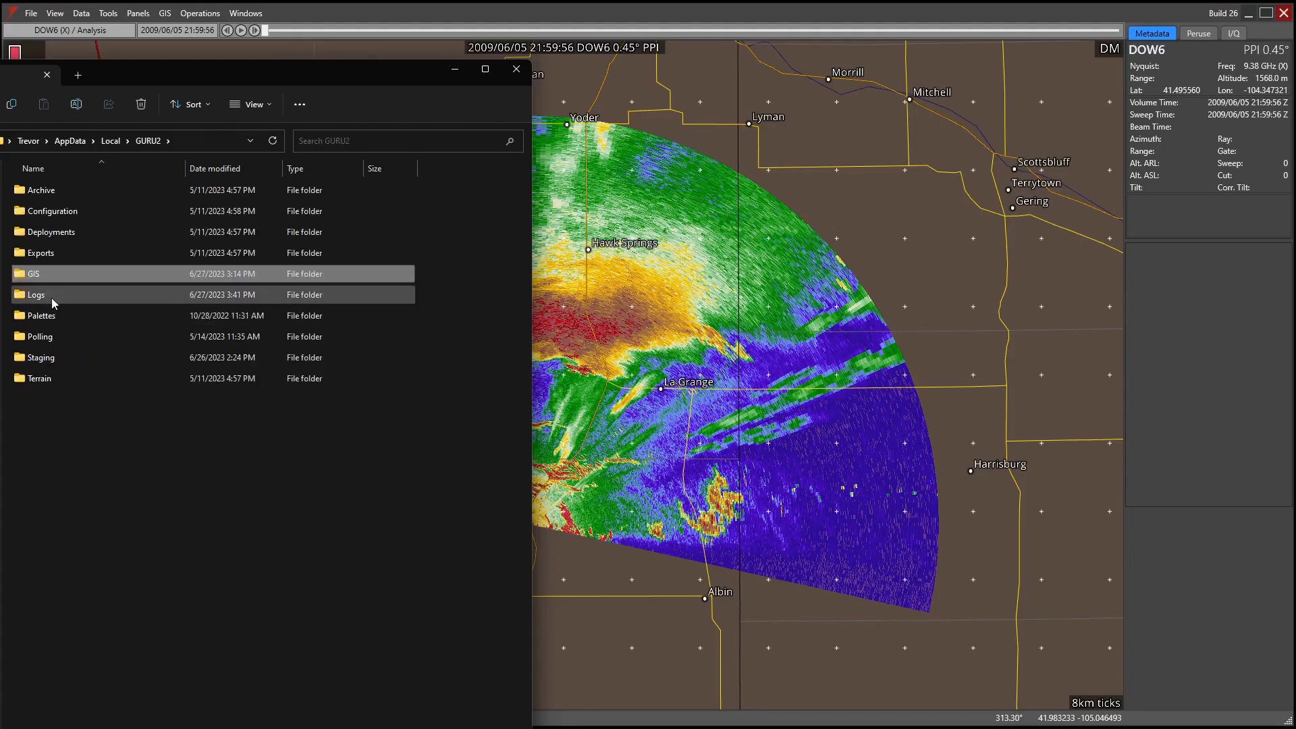
- Look through the log files, the palette files and the Polling folder in the application data
double_click(52, 298)
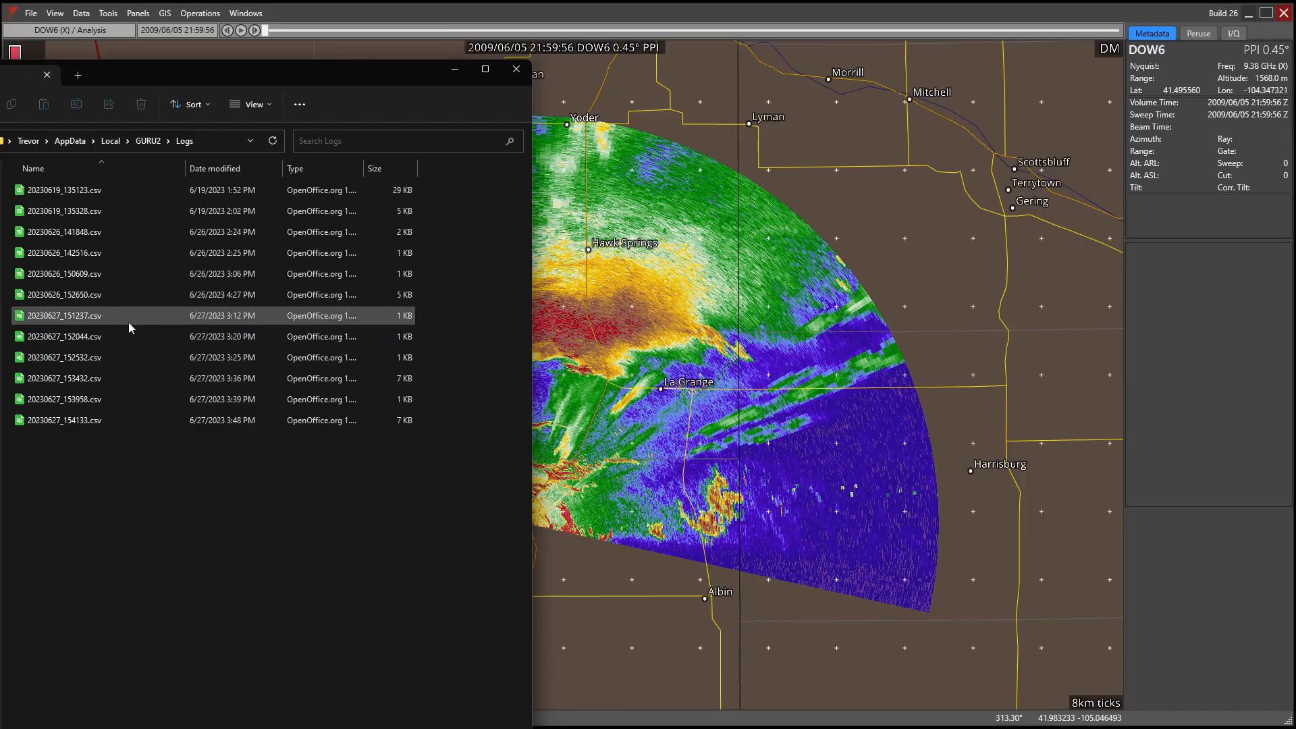
key("alt+Left")
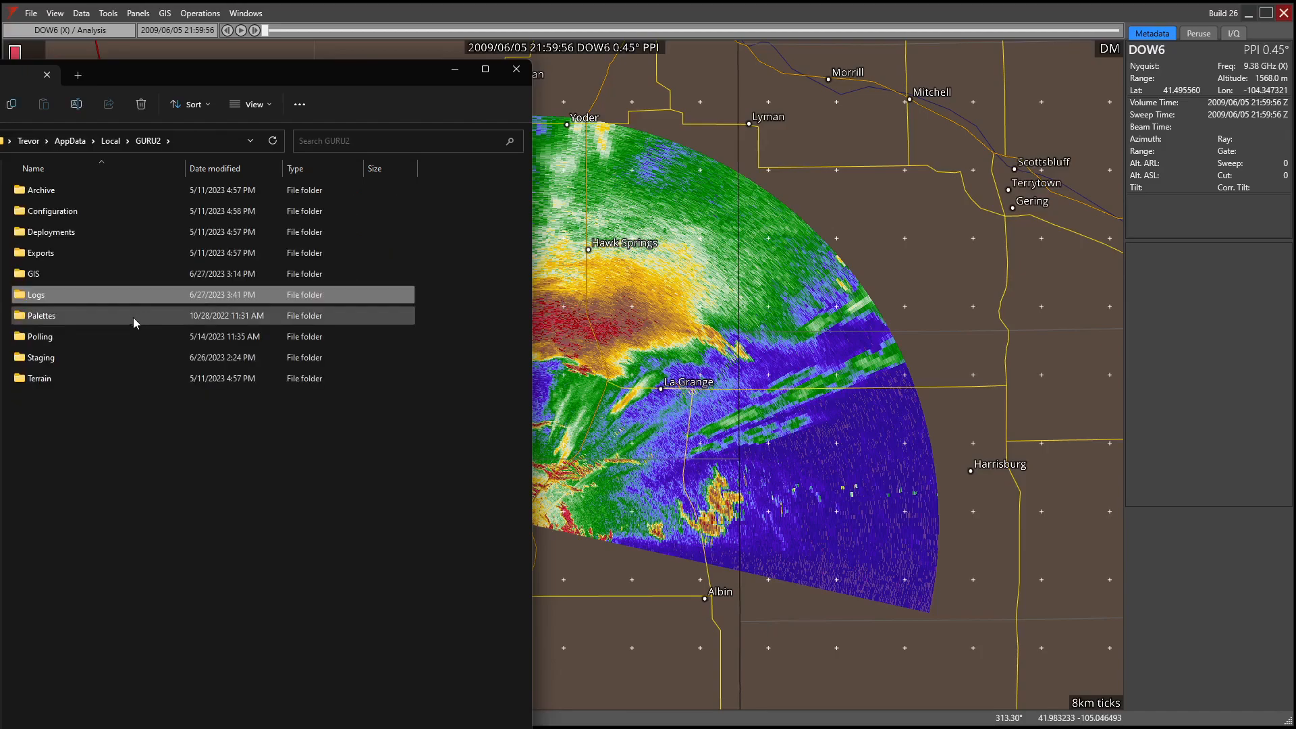
double_click(44, 324)
scroll(202, 358, "down", 10)
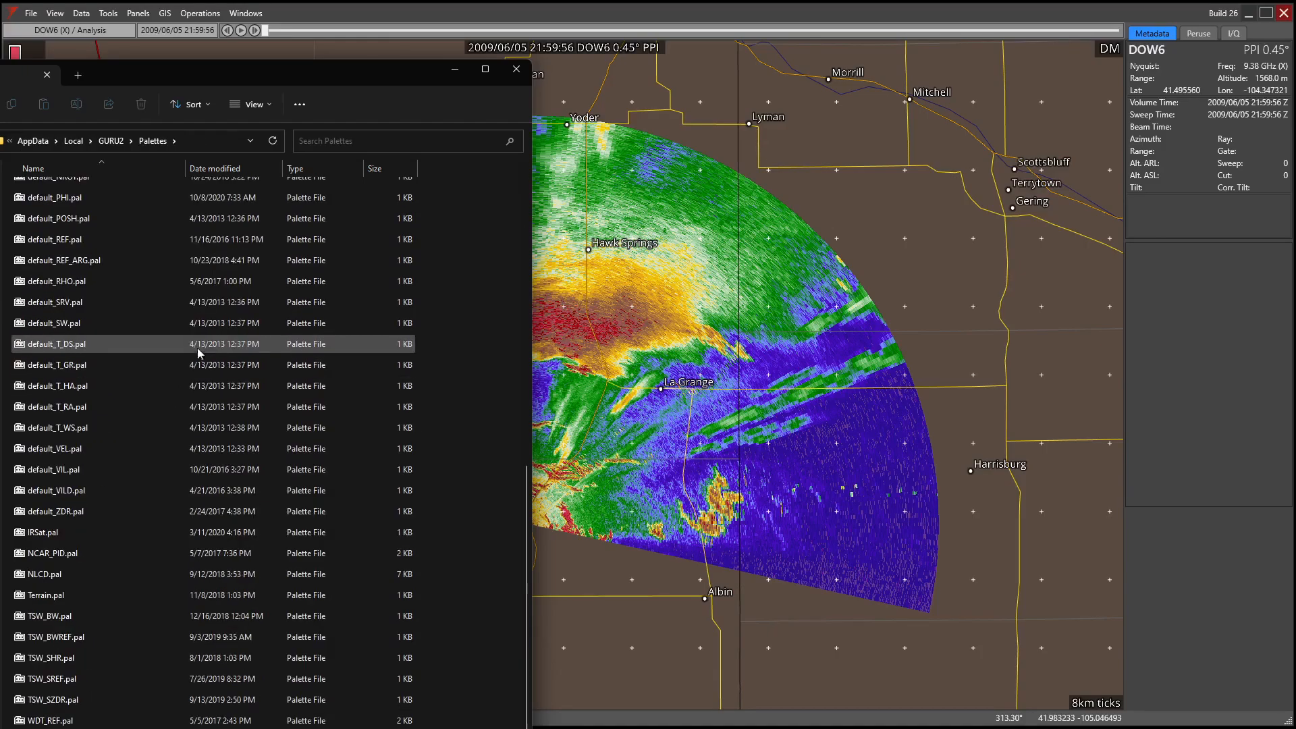
scroll(182, 352, "up", 10)
key("alt+Left")
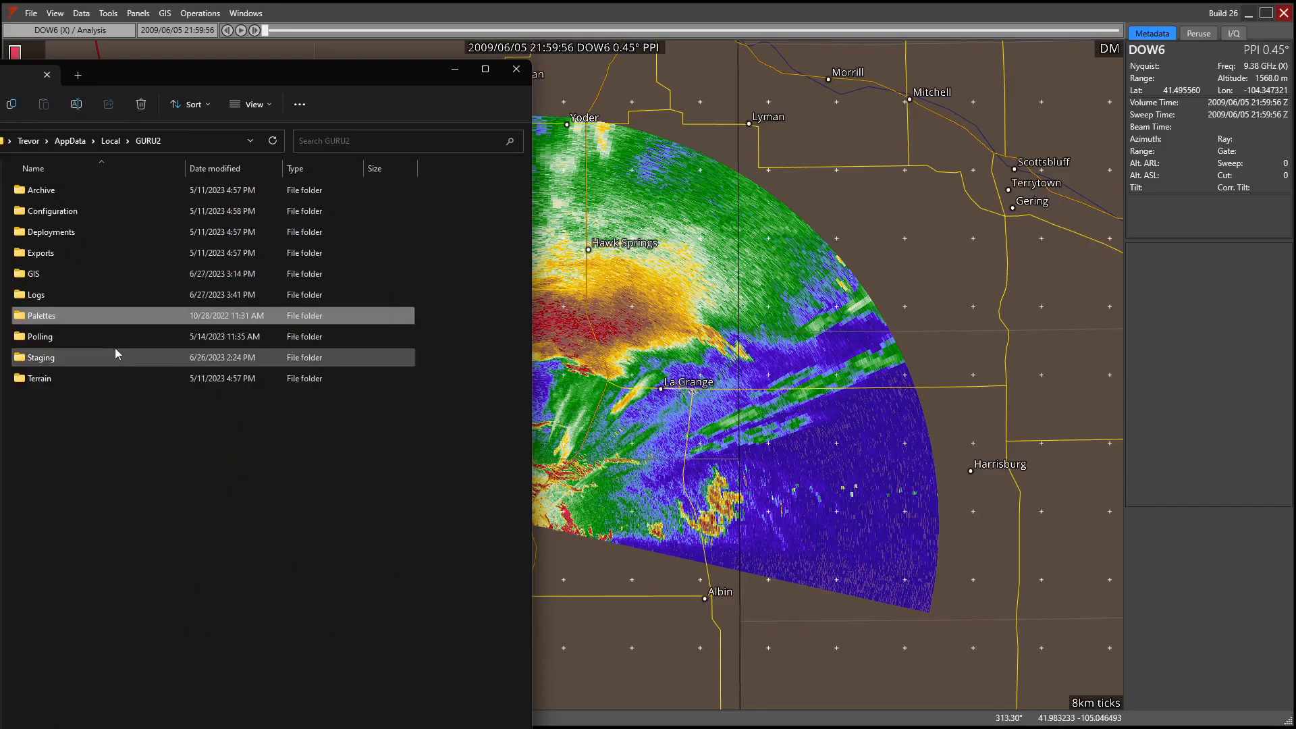
double_click(77, 340)
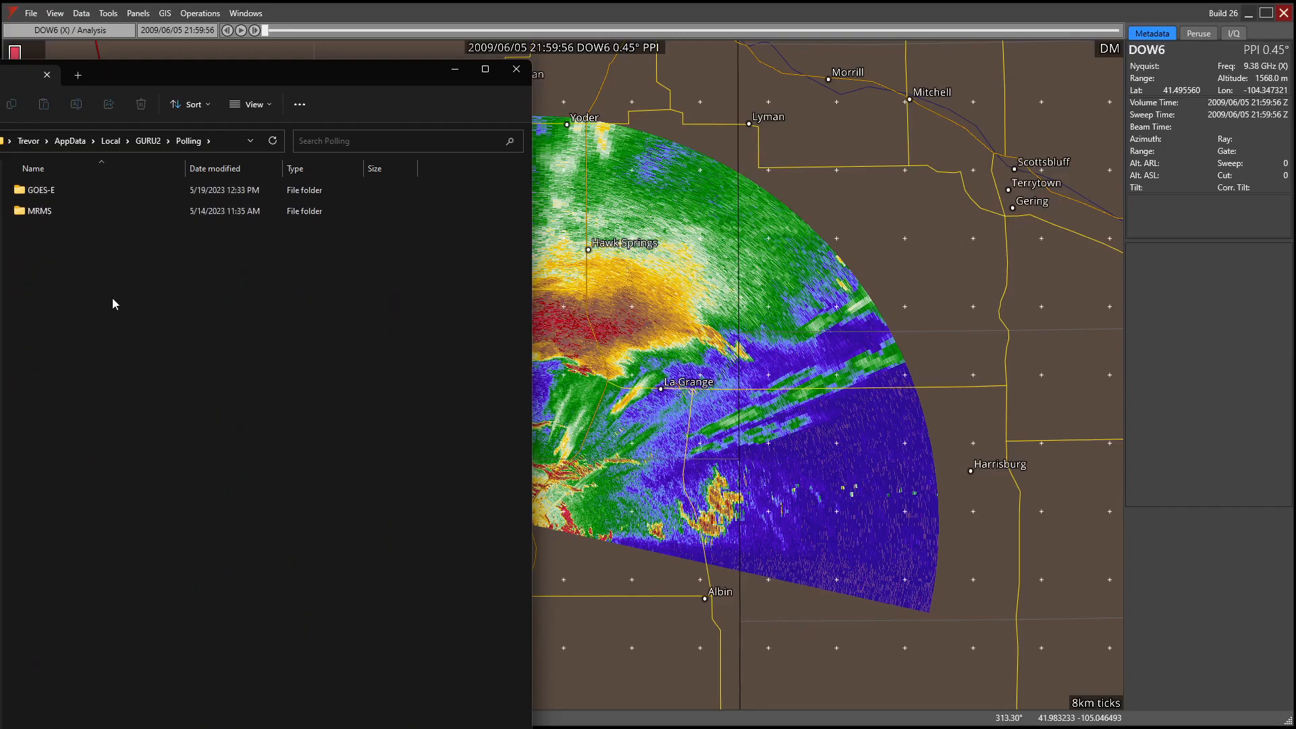
key("alt+Left")
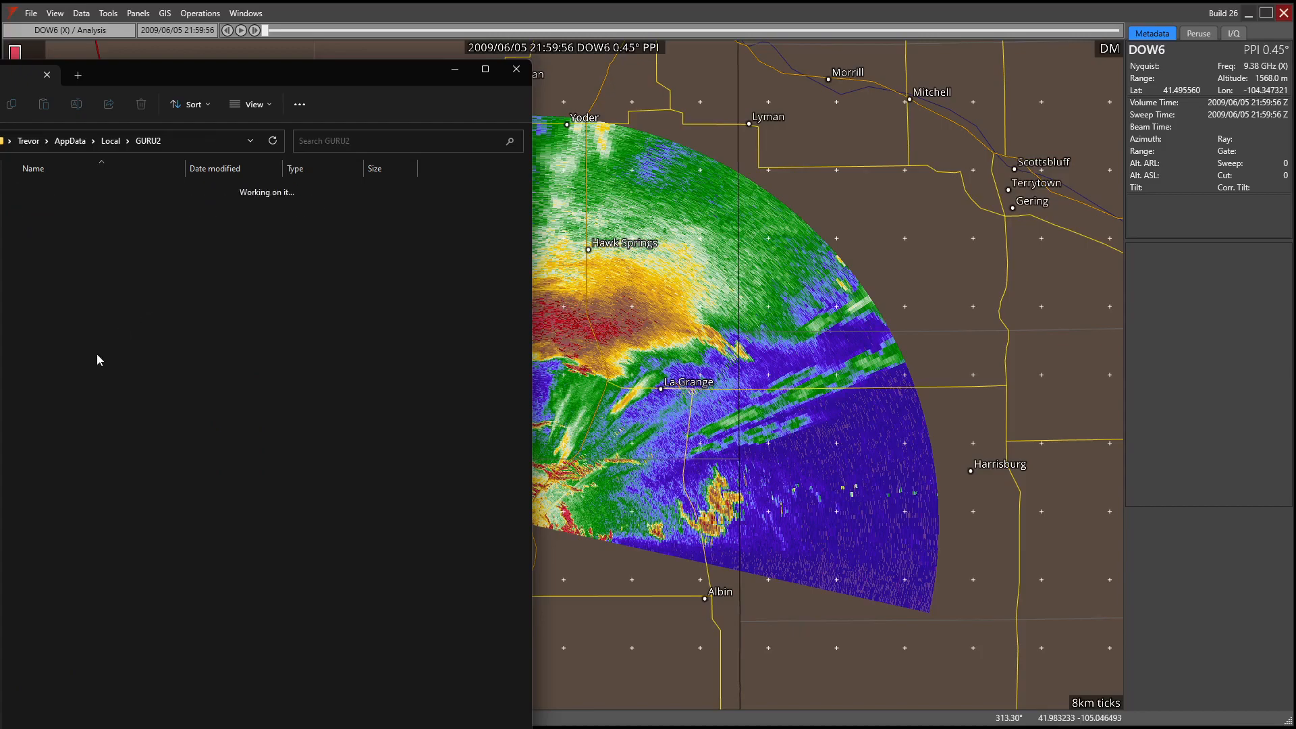
- Delete all four NetCDF files from the Staging folder of the application data
double_click(44, 357)
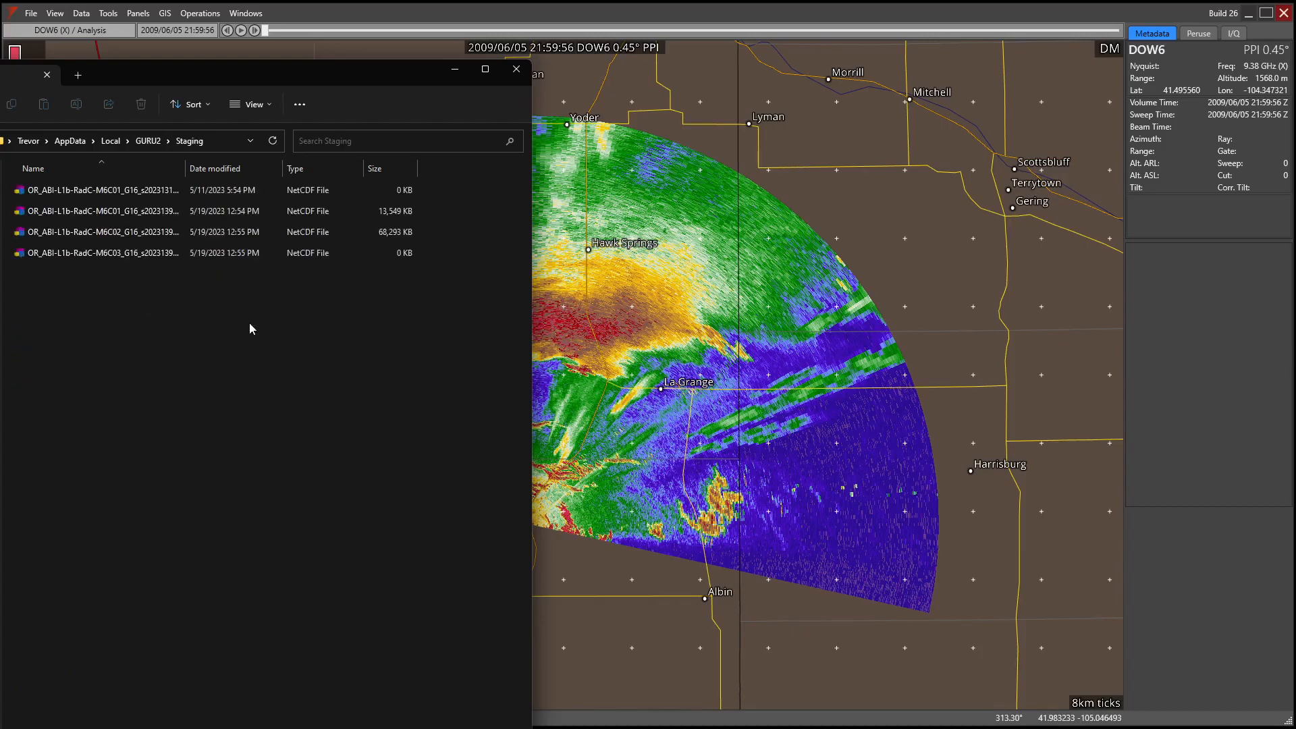
left_click_drag(189, 334, 118, 184)
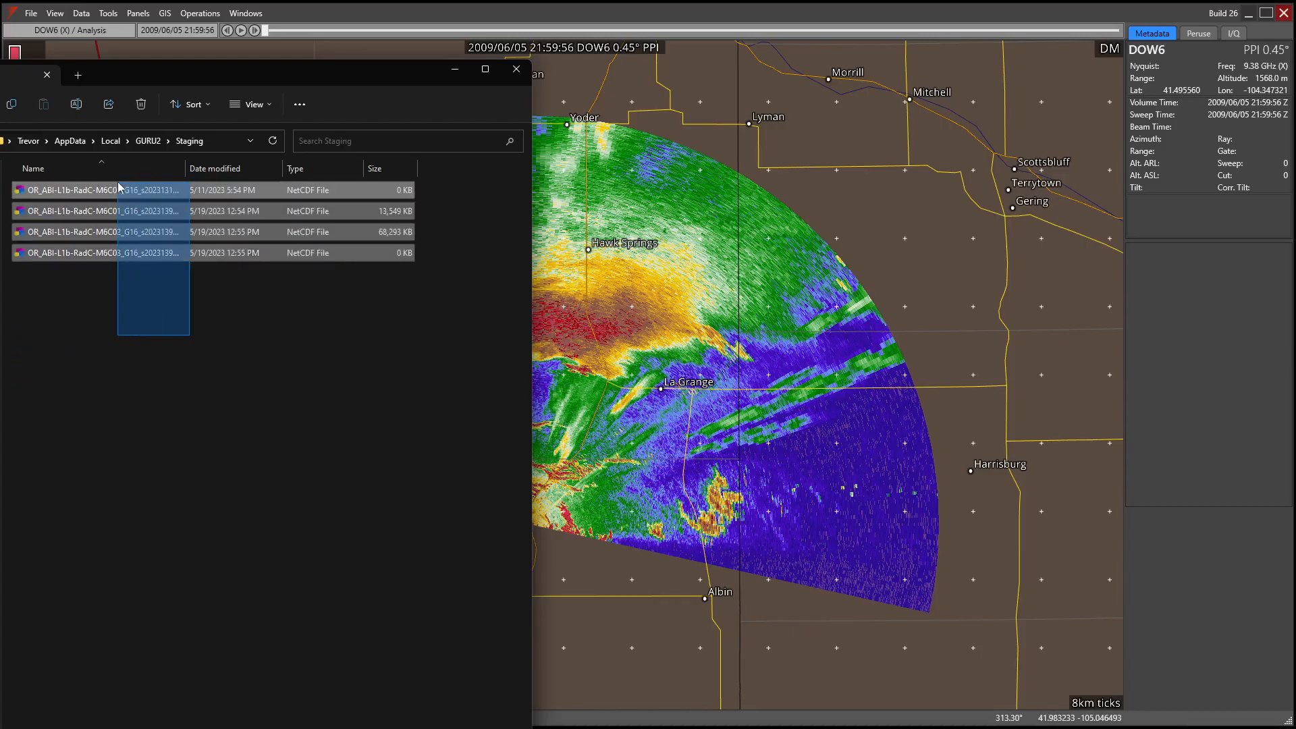
key("Delete")
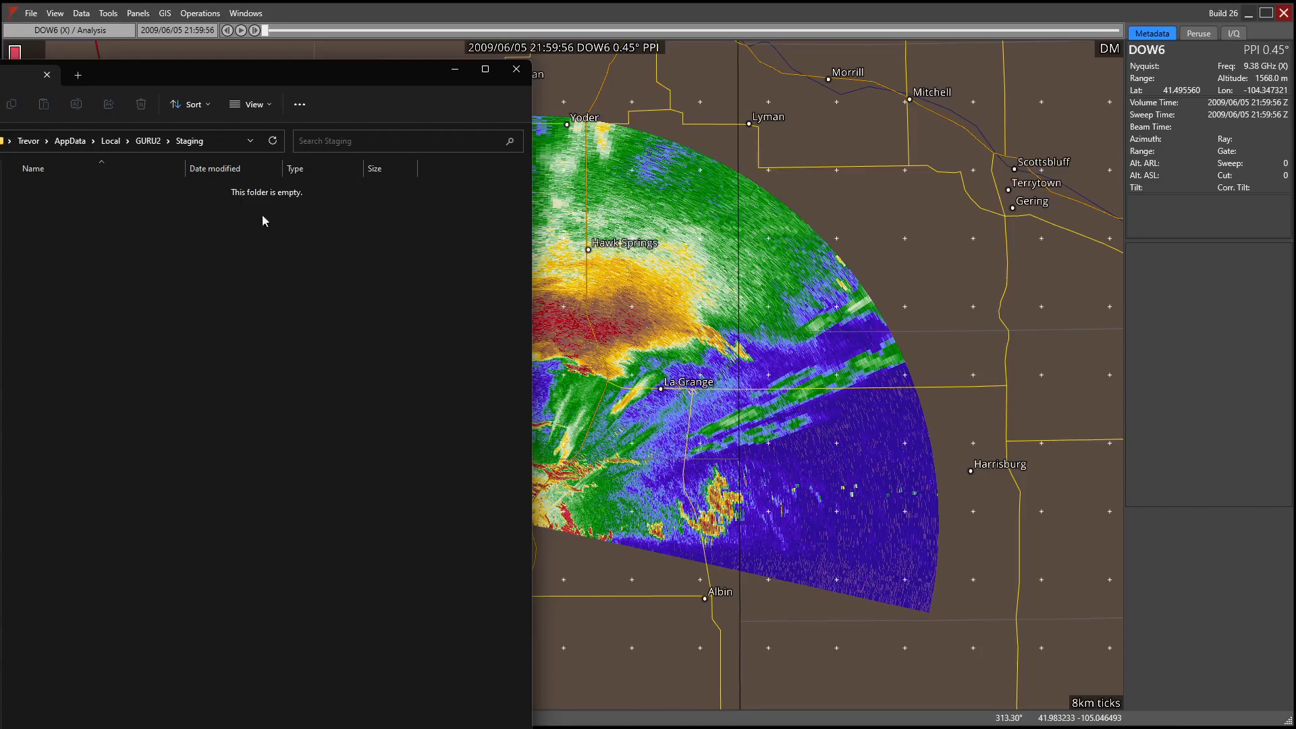
- Check the Terrain folder in GURU2 and go back to the radar display
left_click(147, 141)
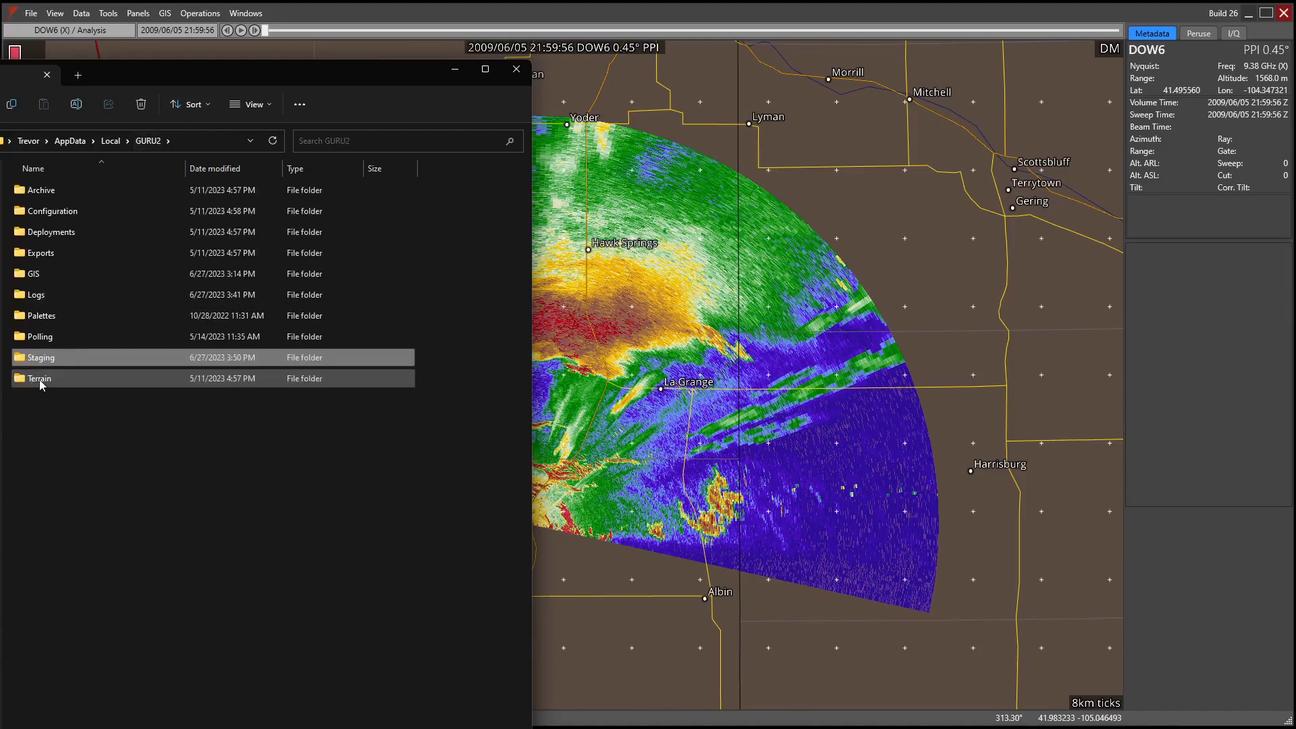
double_click(39, 379)
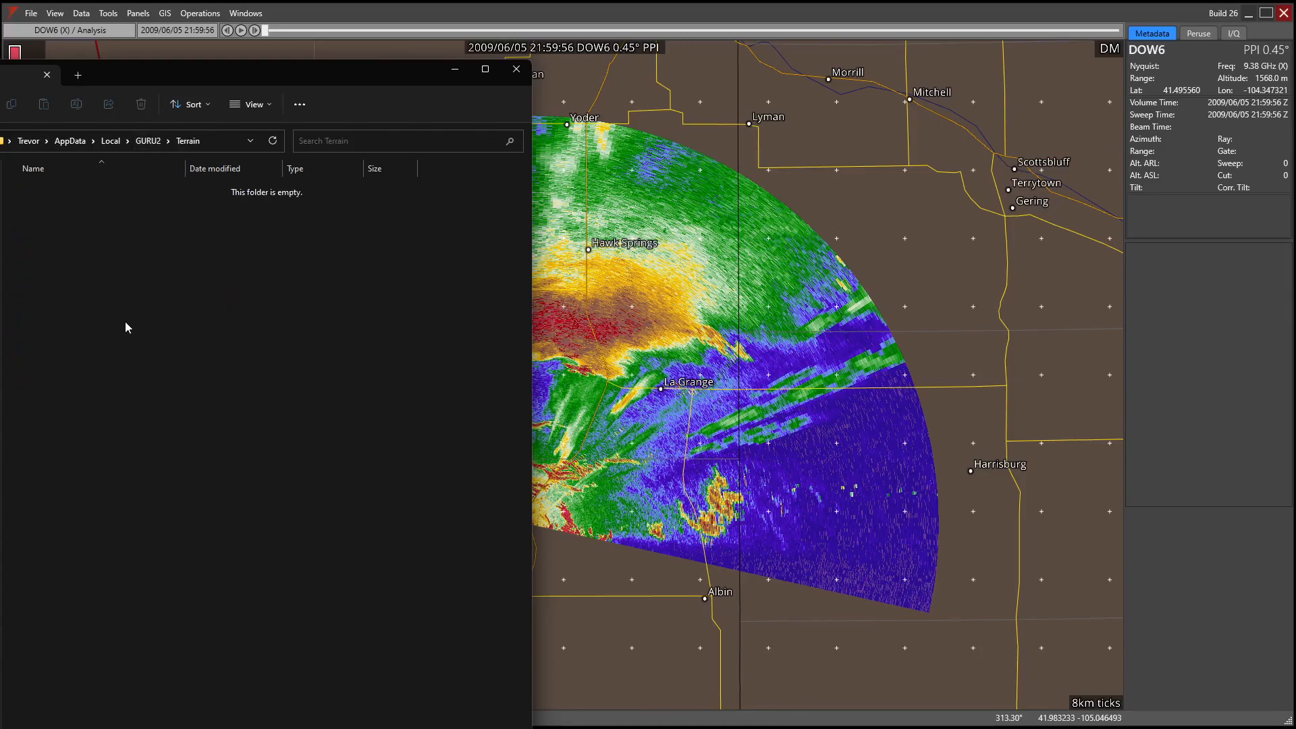
key("alt+Up")
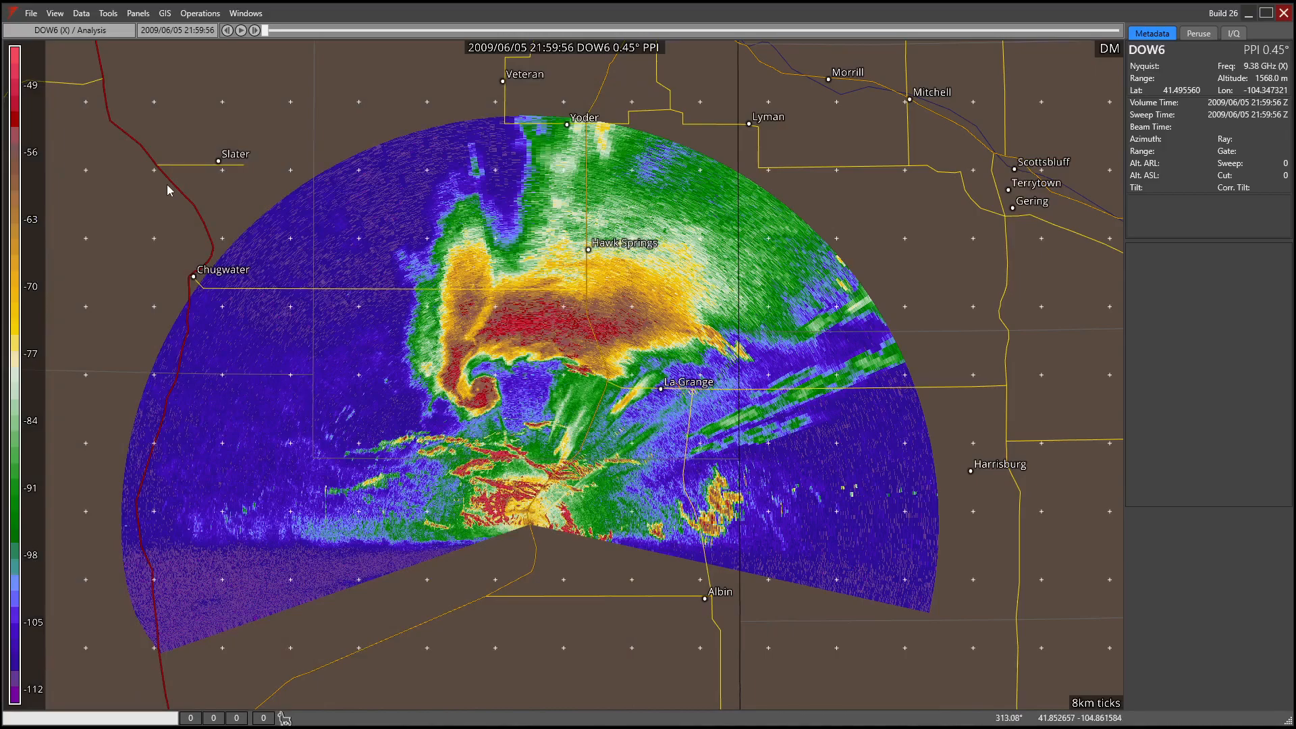
- Split the radar map display into two panels
left_click(52, 13)
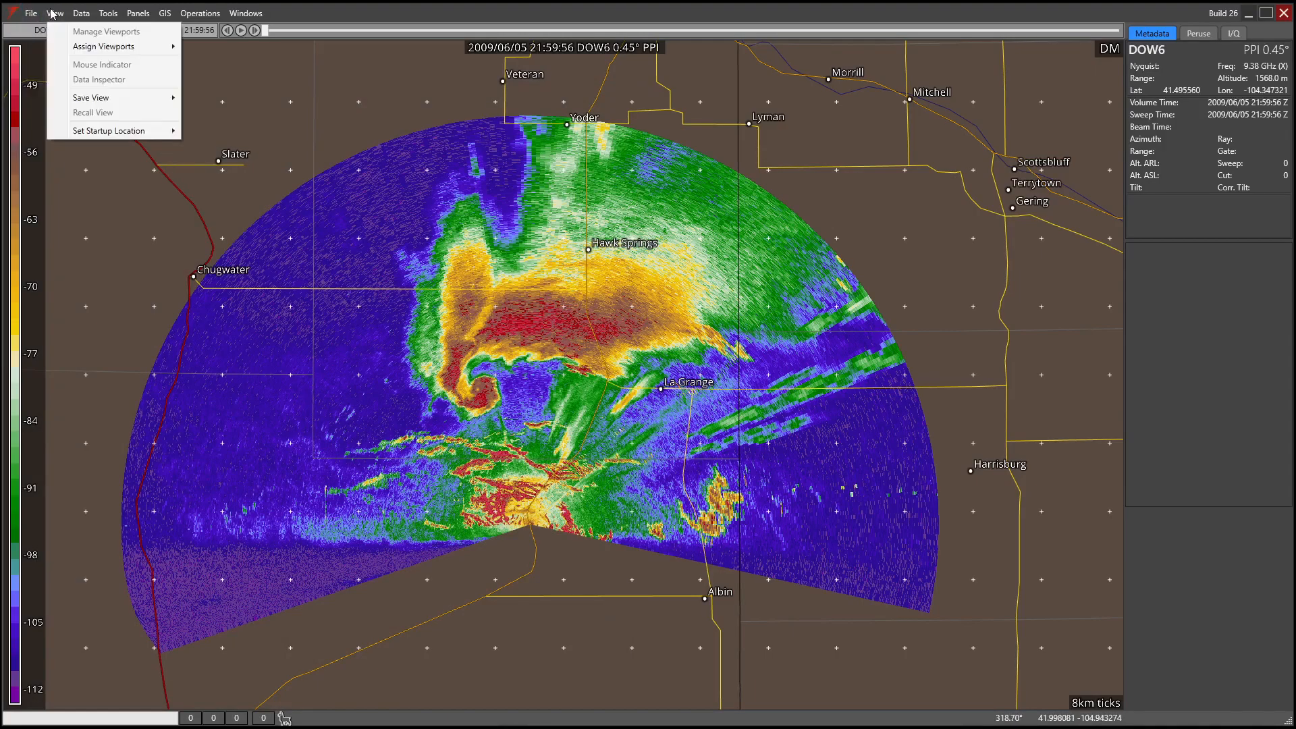
left_click(138, 13)
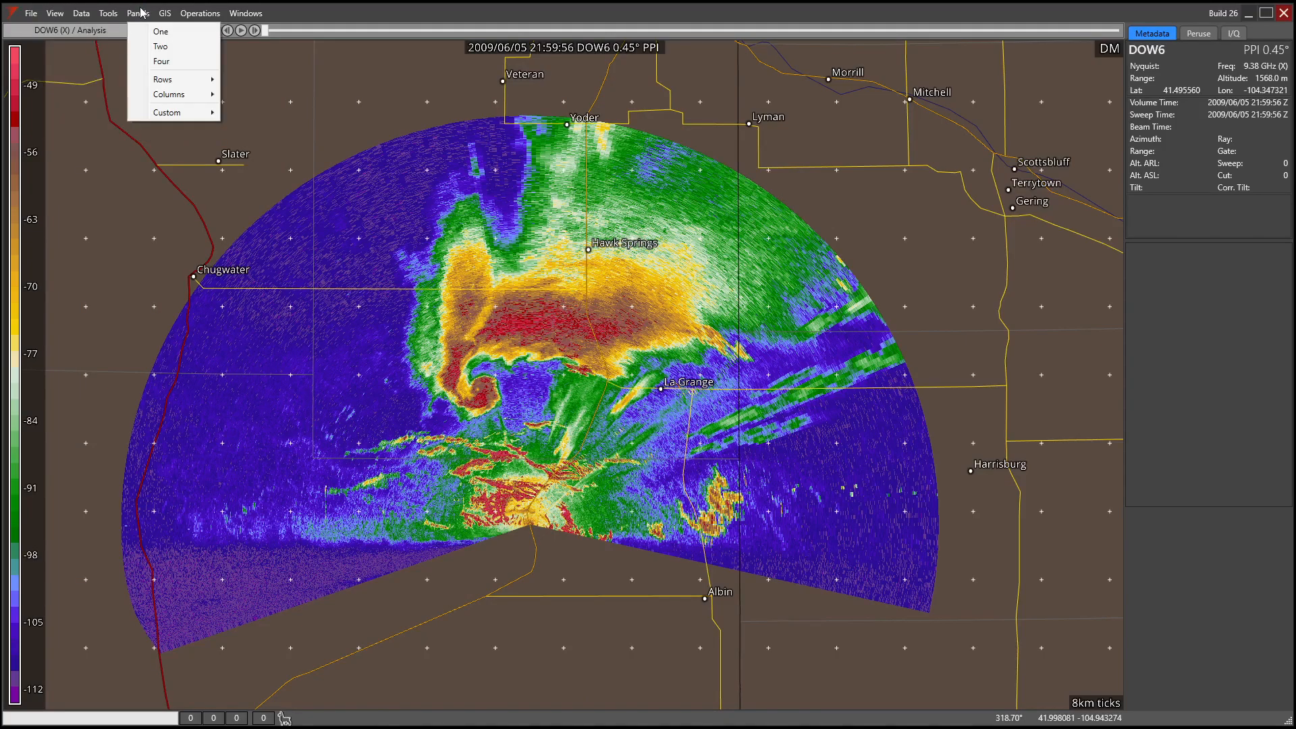
left_click(165, 46)
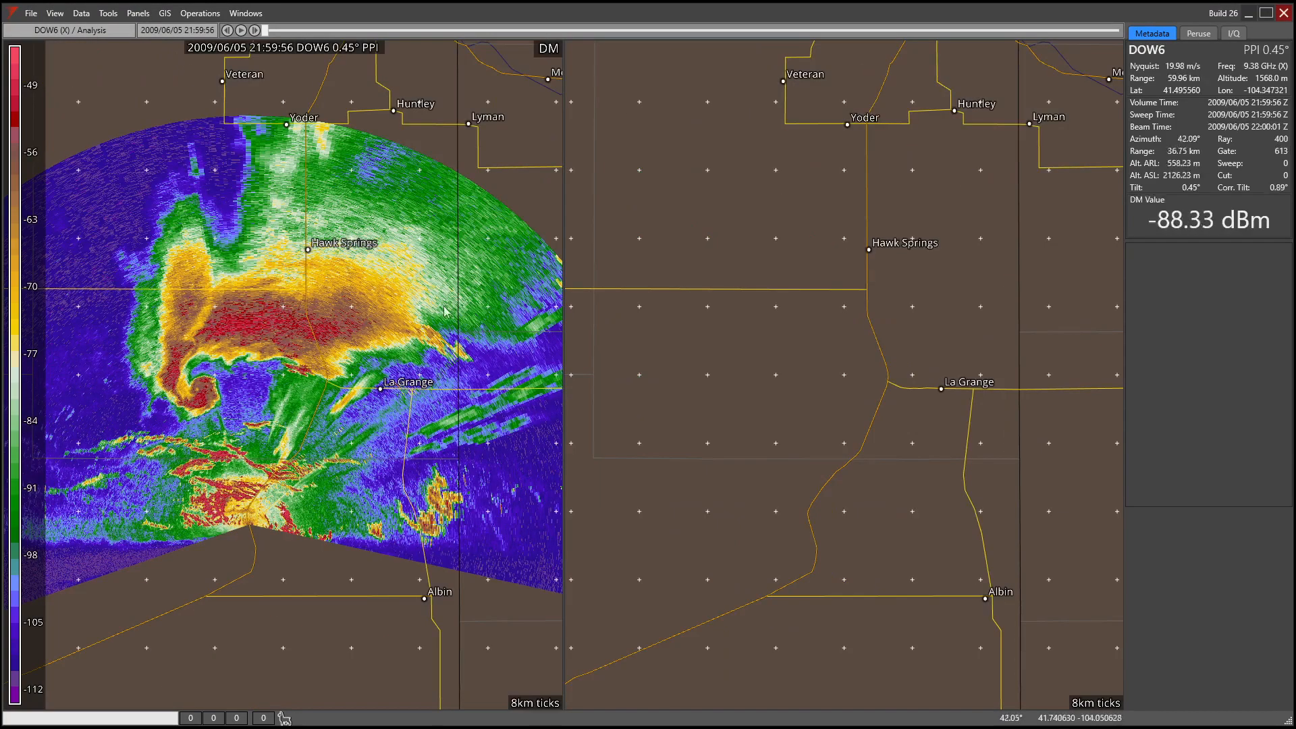
scroll(321, 322, "down", 1)
- Apply the custom RHI-PPI panel layout to the display and look at it across the map
left_click(138, 13)
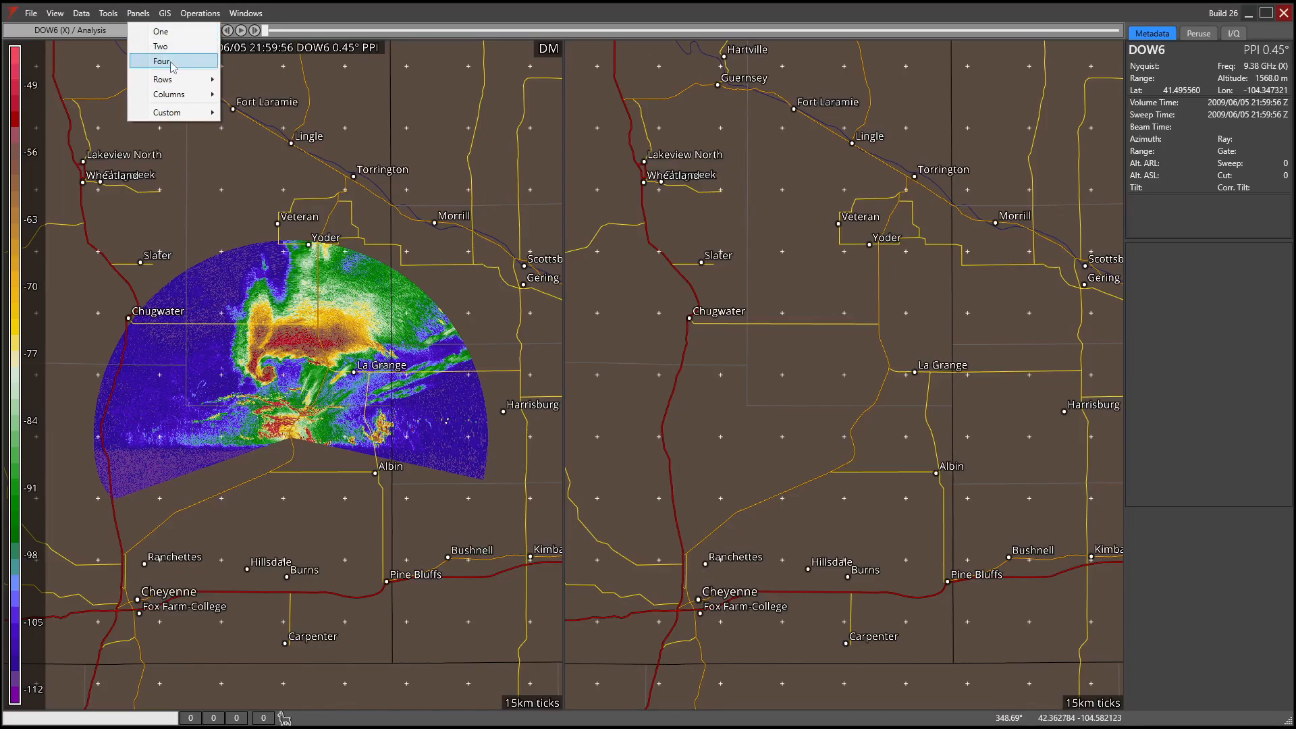
mouse_move(182, 95)
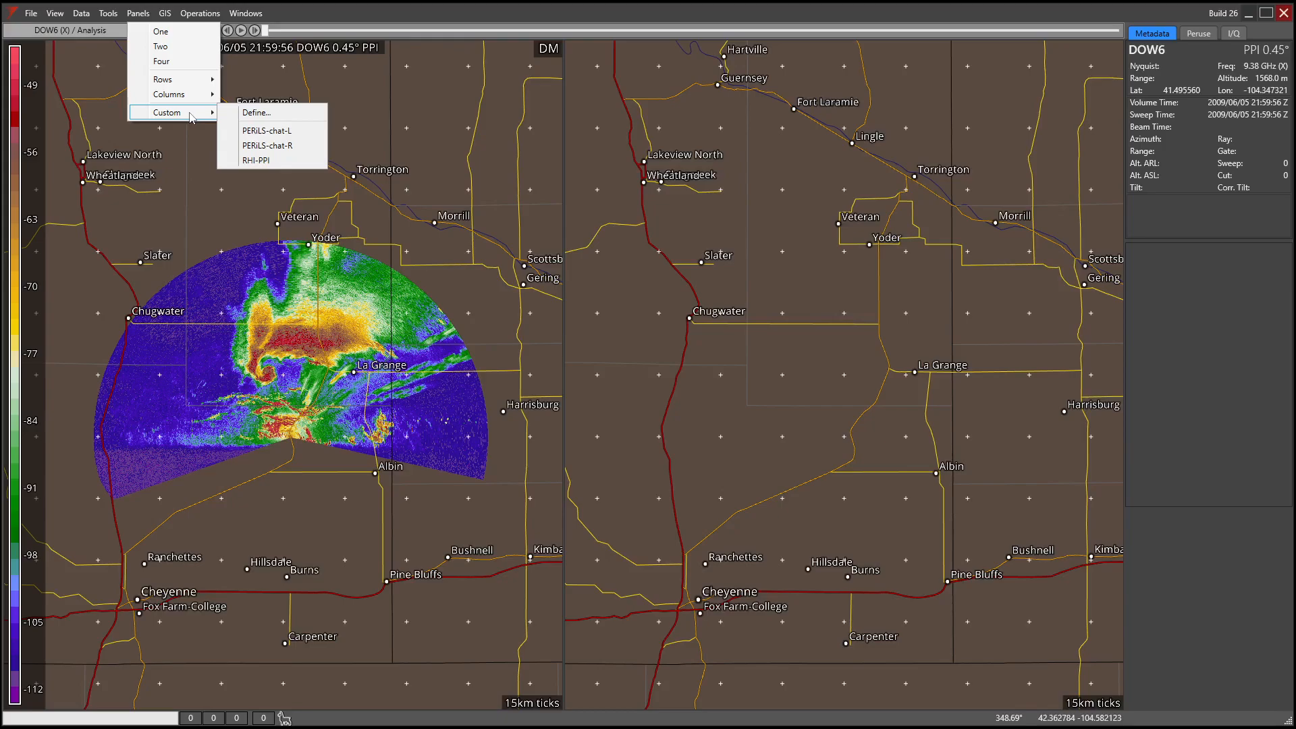
left_click(280, 160)
scroll(504, 277, "down", 5)
scroll(507, 281, "down", 8)
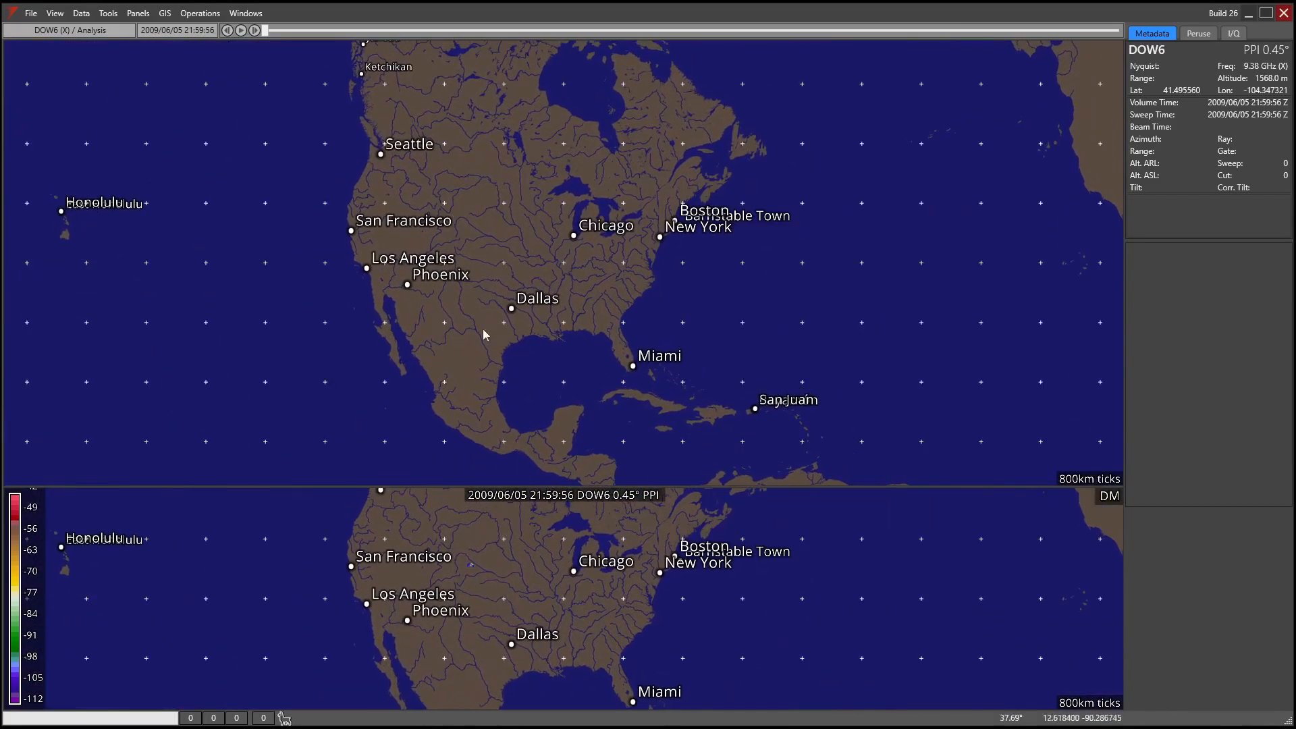
scroll(456, 218, "up", 4)
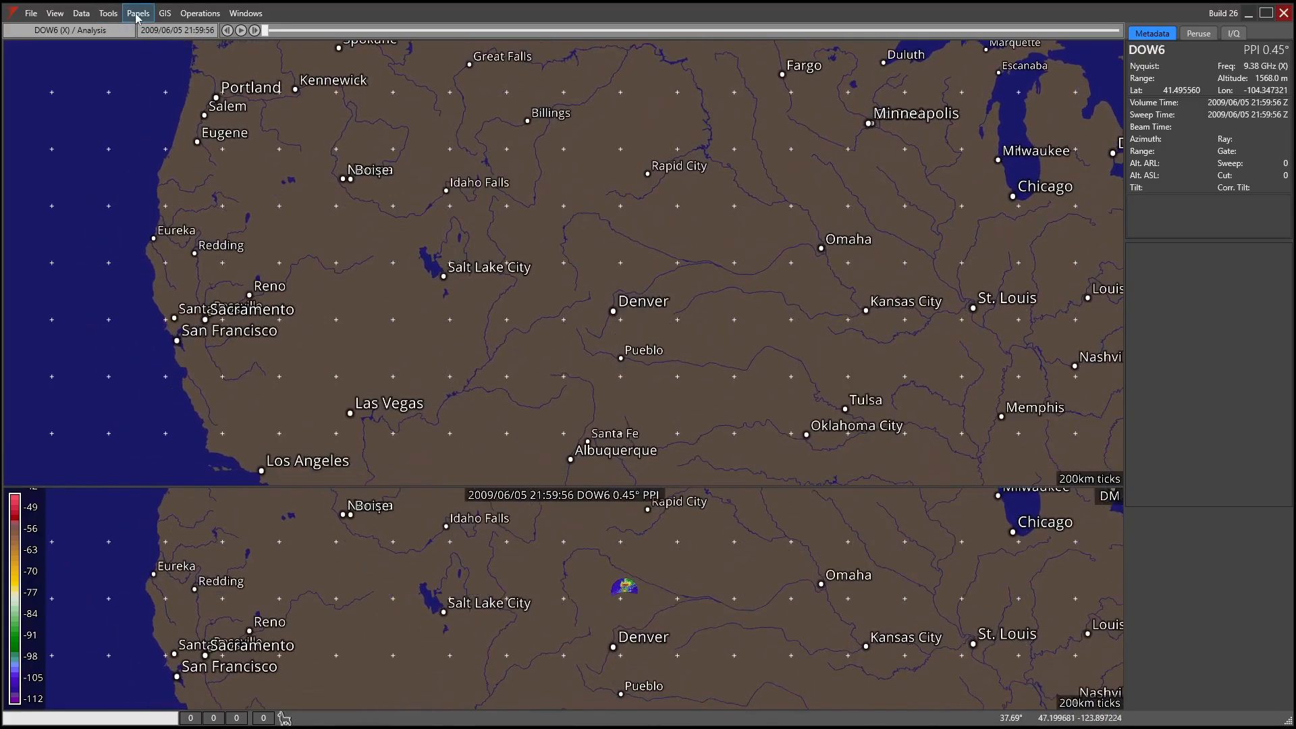
- Apply the custom PERiLS-chat-L panel layout and frame the DOW6 sweep around La Grange
left_click(137, 13)
left_click(270, 133)
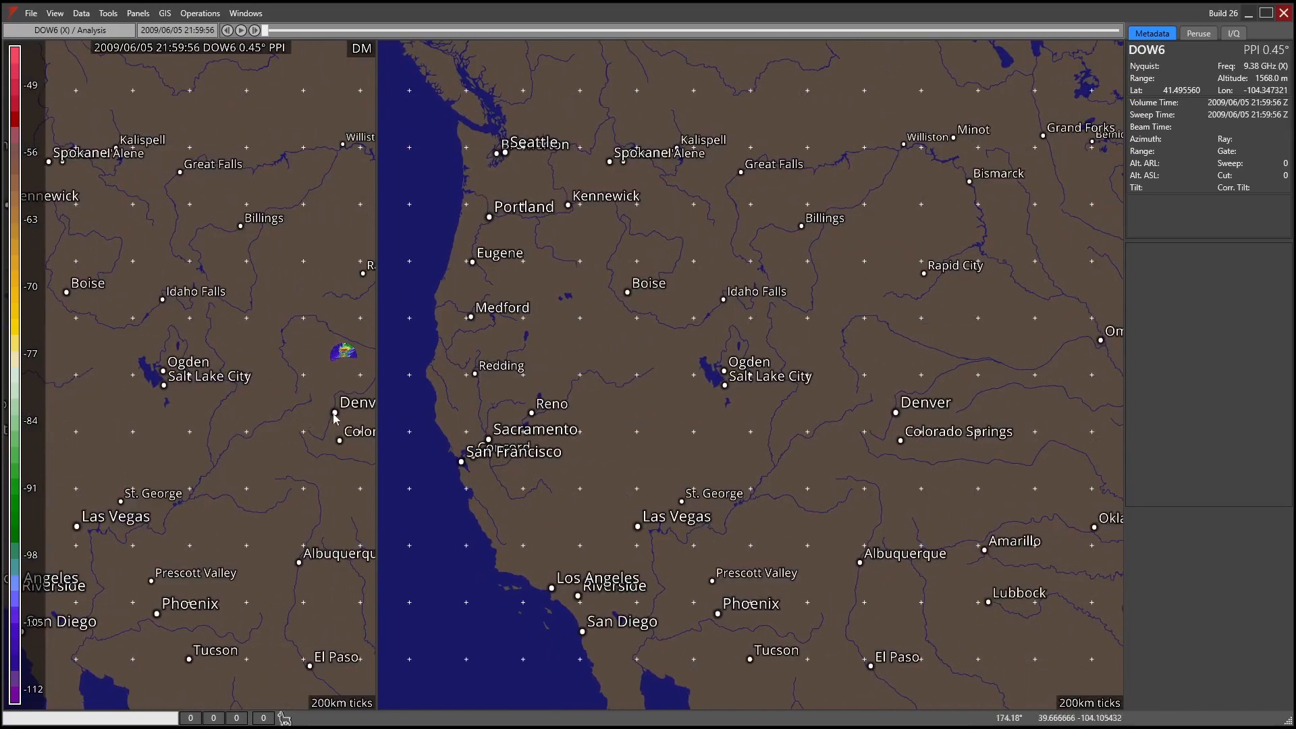
scroll(244, 352, "up", 5)
scroll(245, 352, "up", 3)
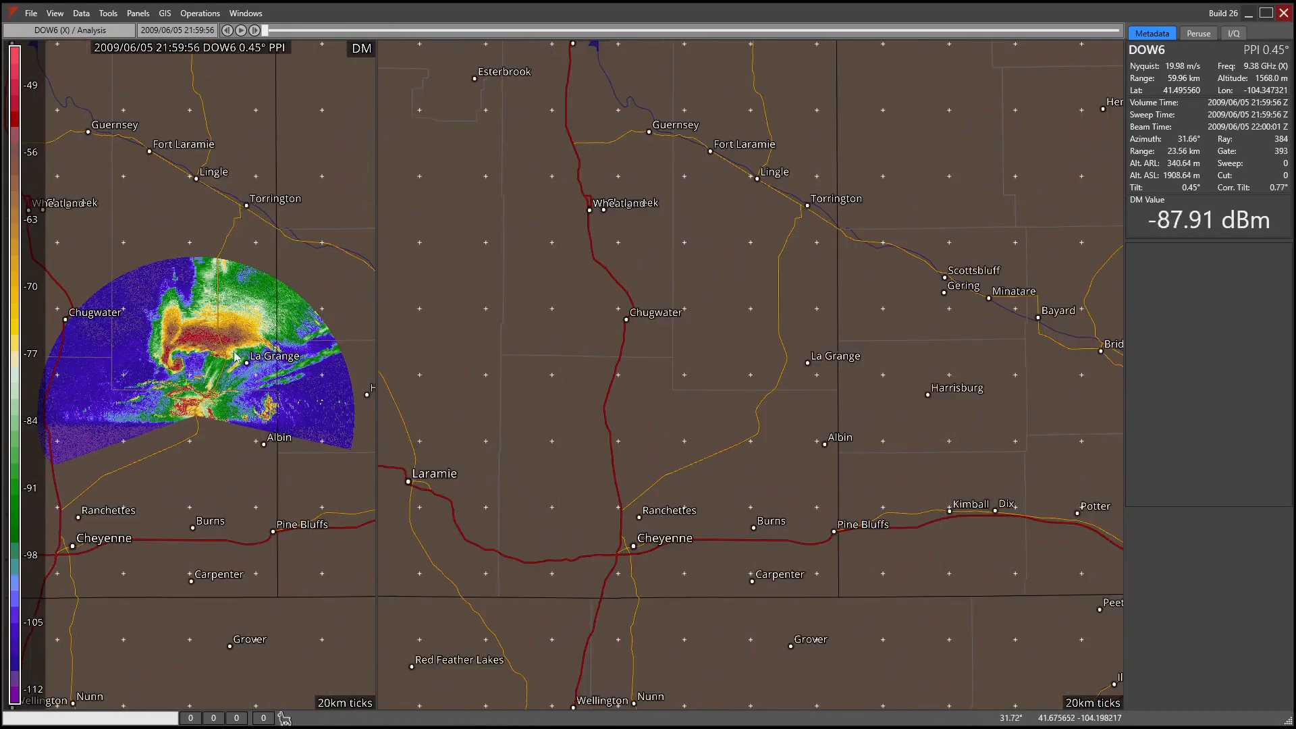
scroll(236, 352, "up", 3)
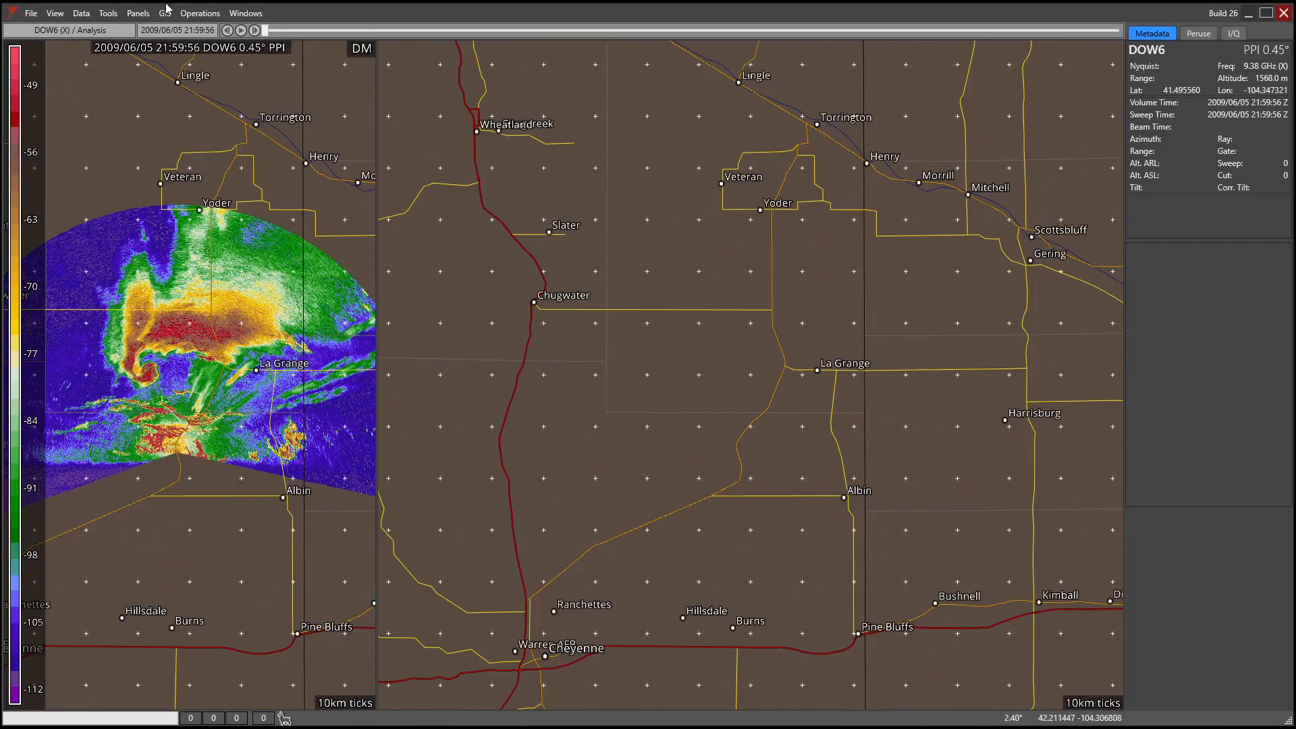
- Switch the display to two panels and attach the DOW6 (X) / Analysis data binding to the empty second panel
left_click(138, 13)
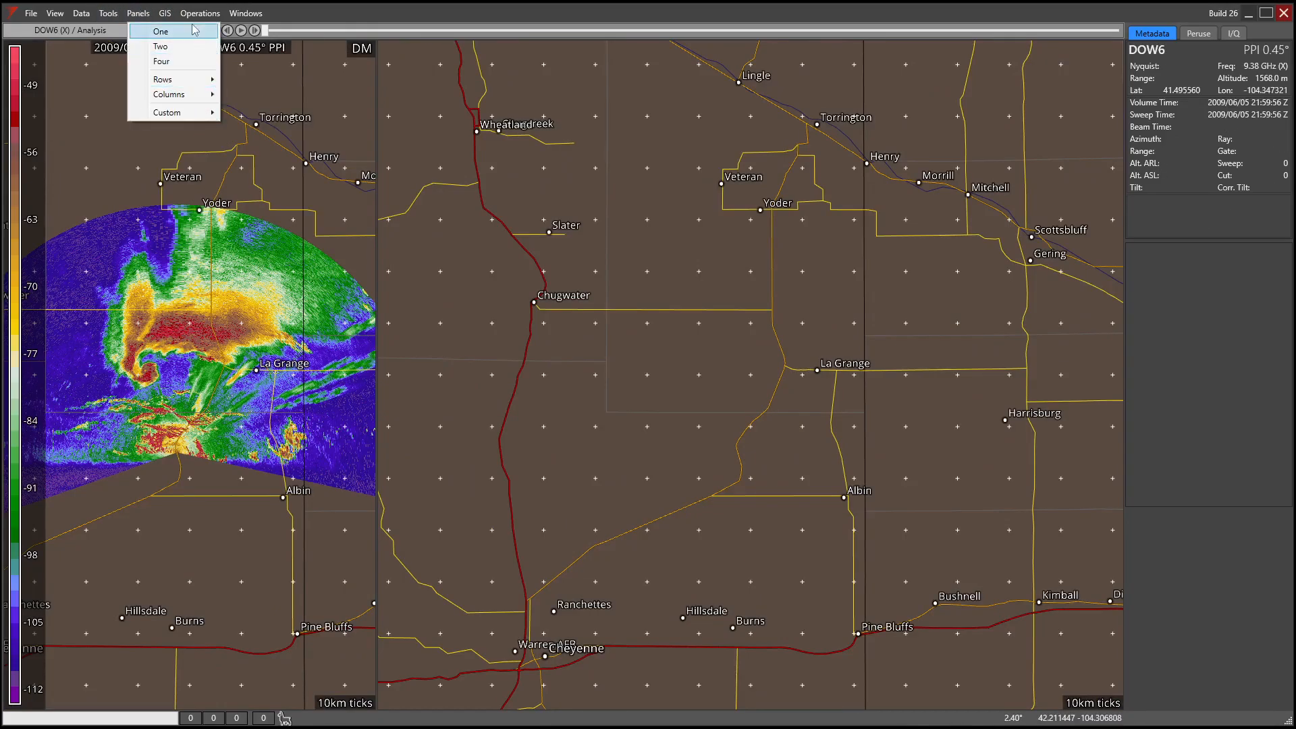
left_click(183, 52)
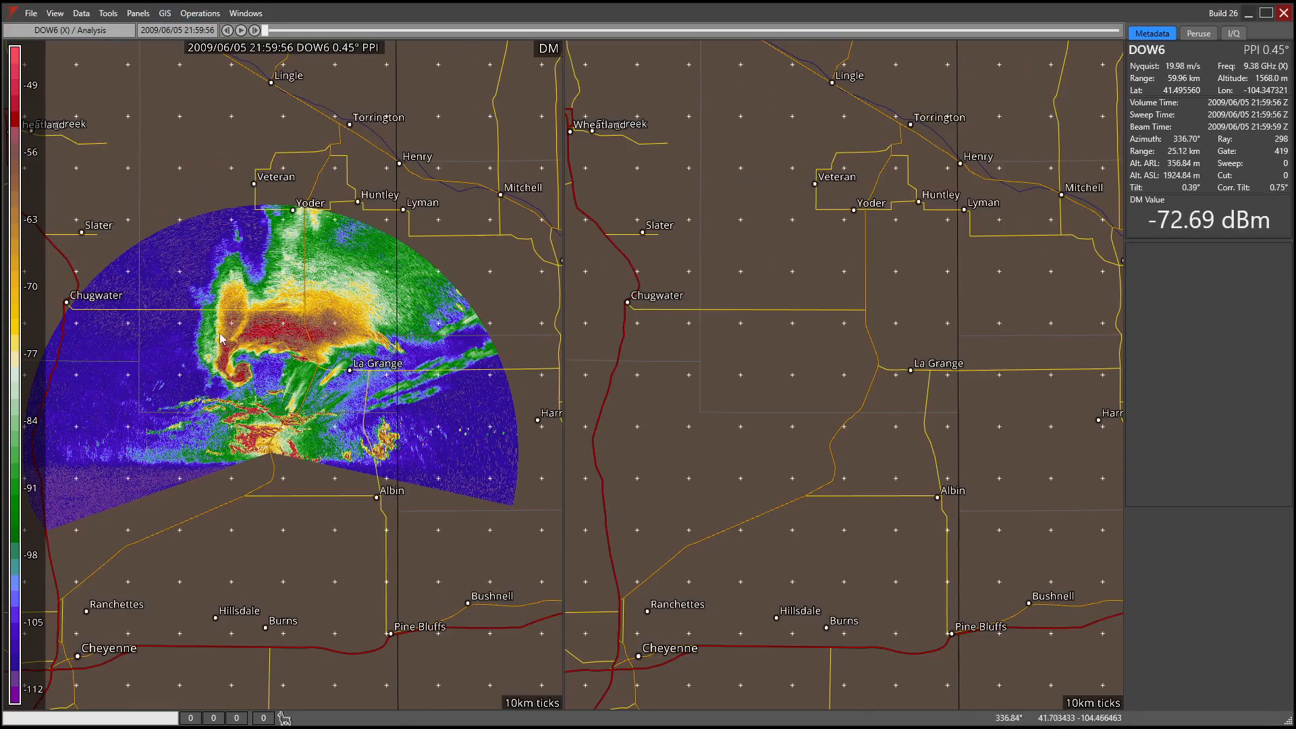
right_click(677, 237)
left_click(77, 12)
left_click(77, 13)
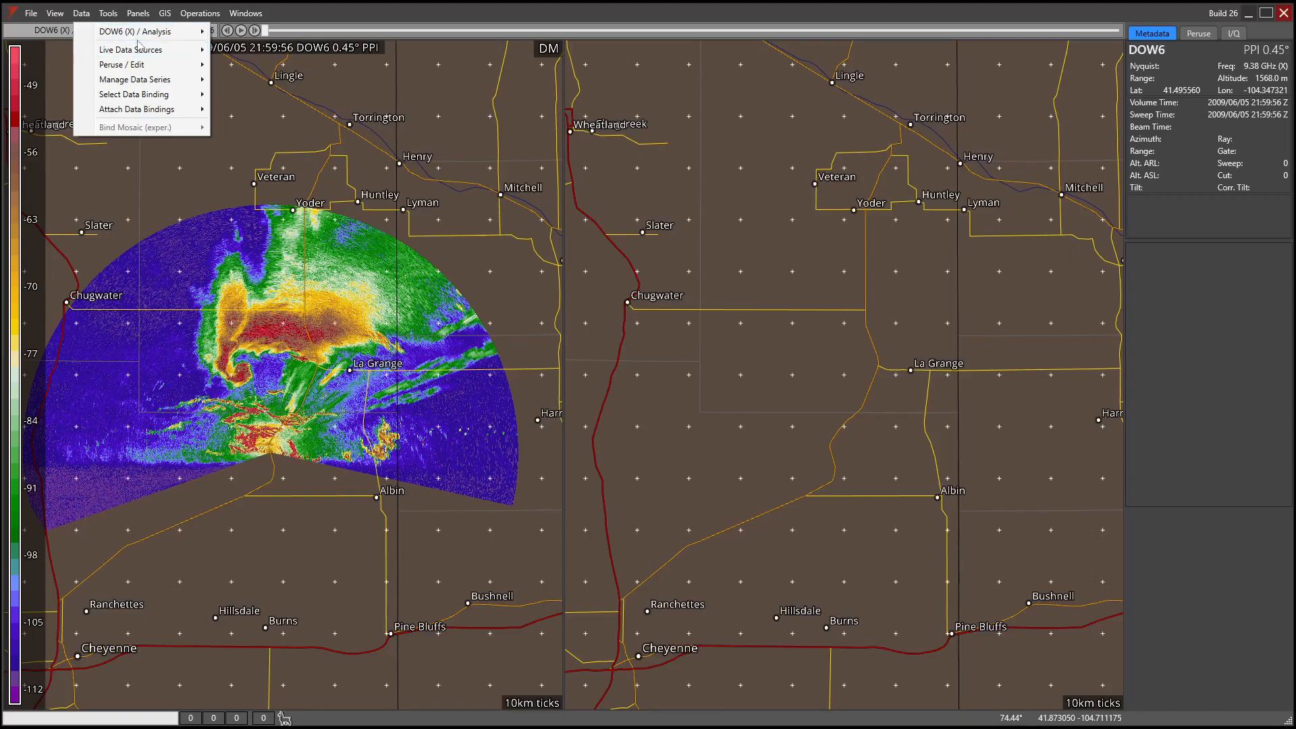
mouse_move(126, 39)
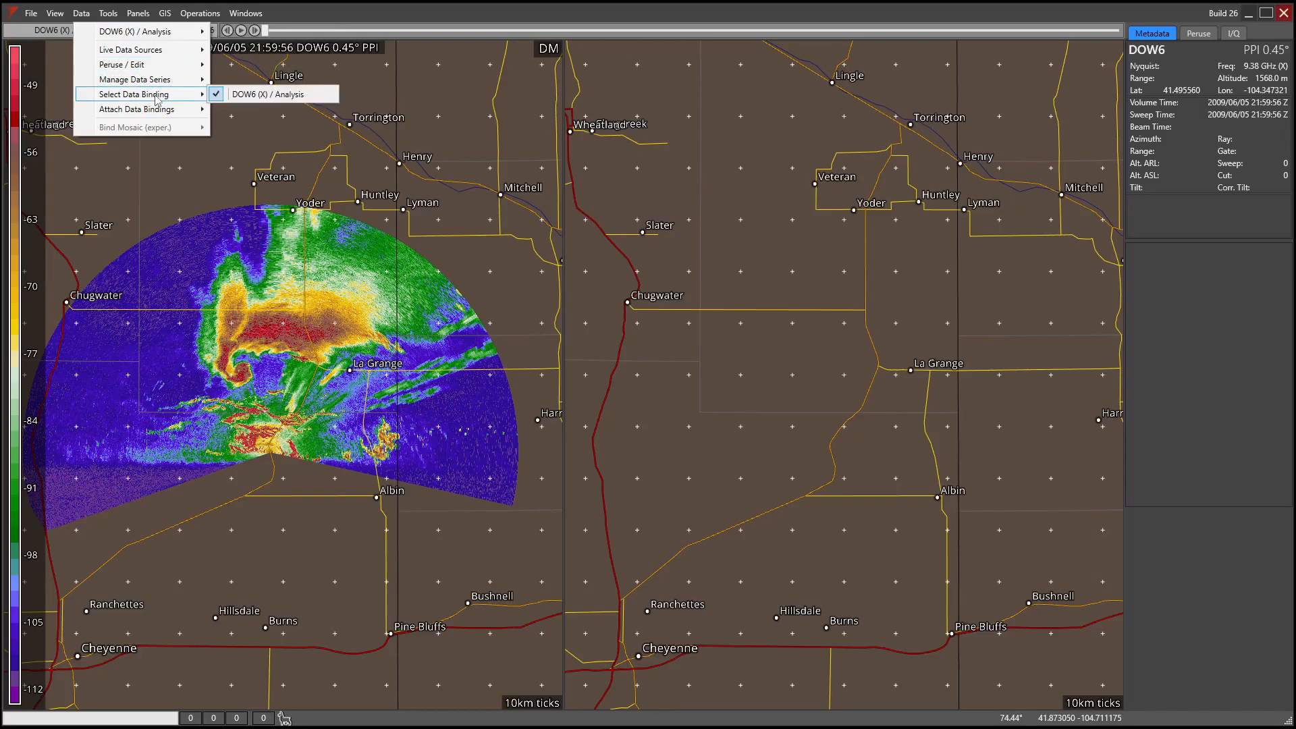
mouse_move(262, 116)
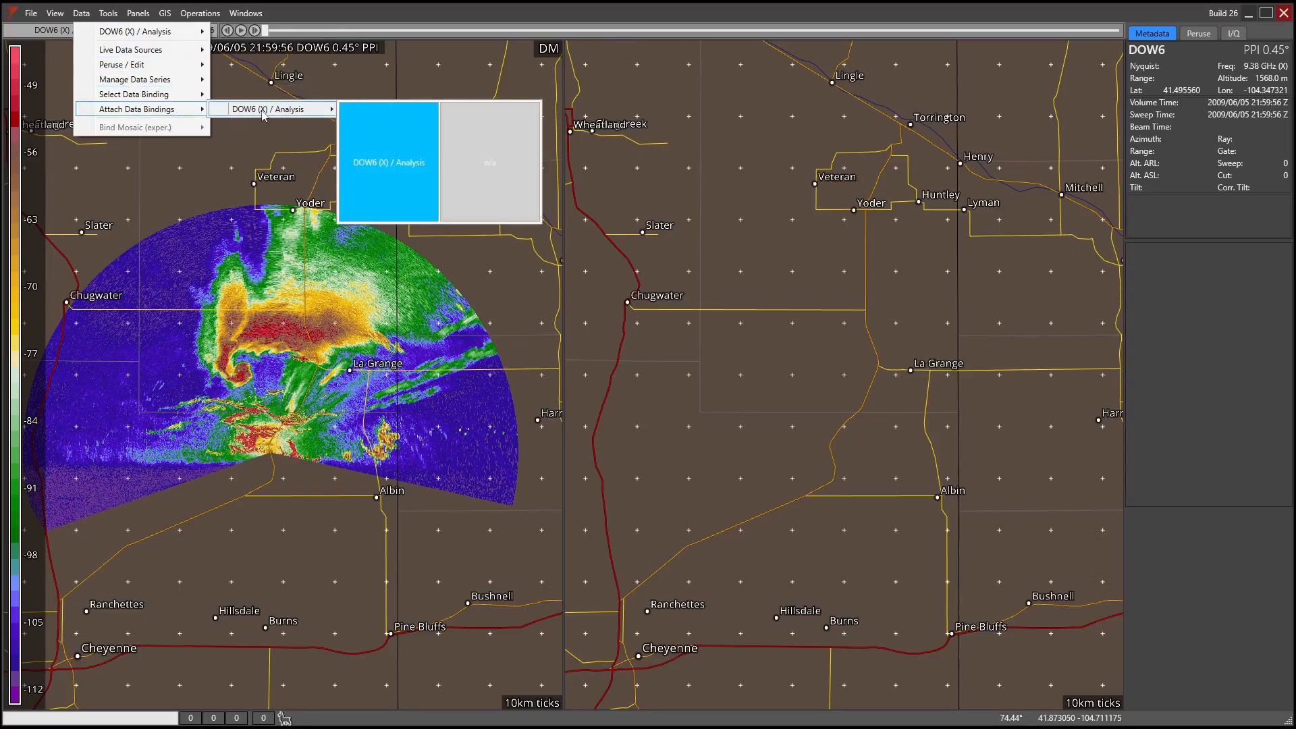
left_click(483, 164)
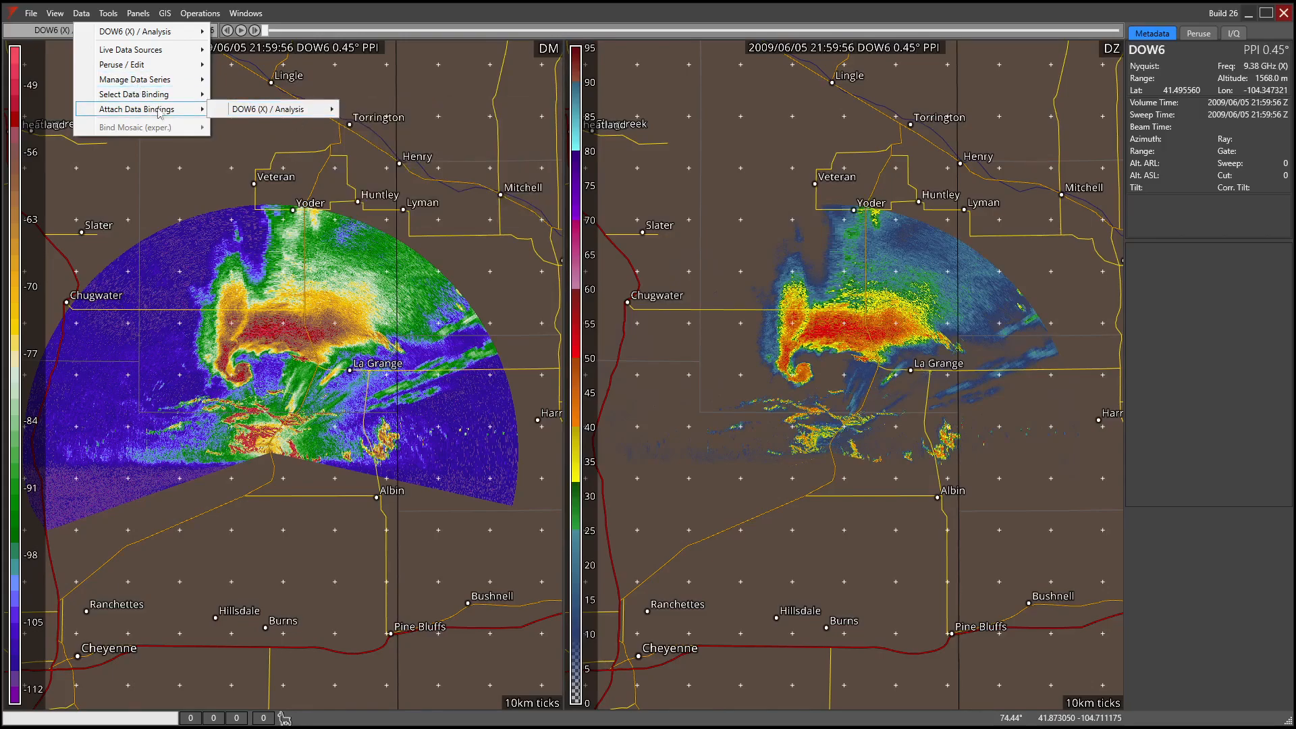
mouse_move(253, 115)
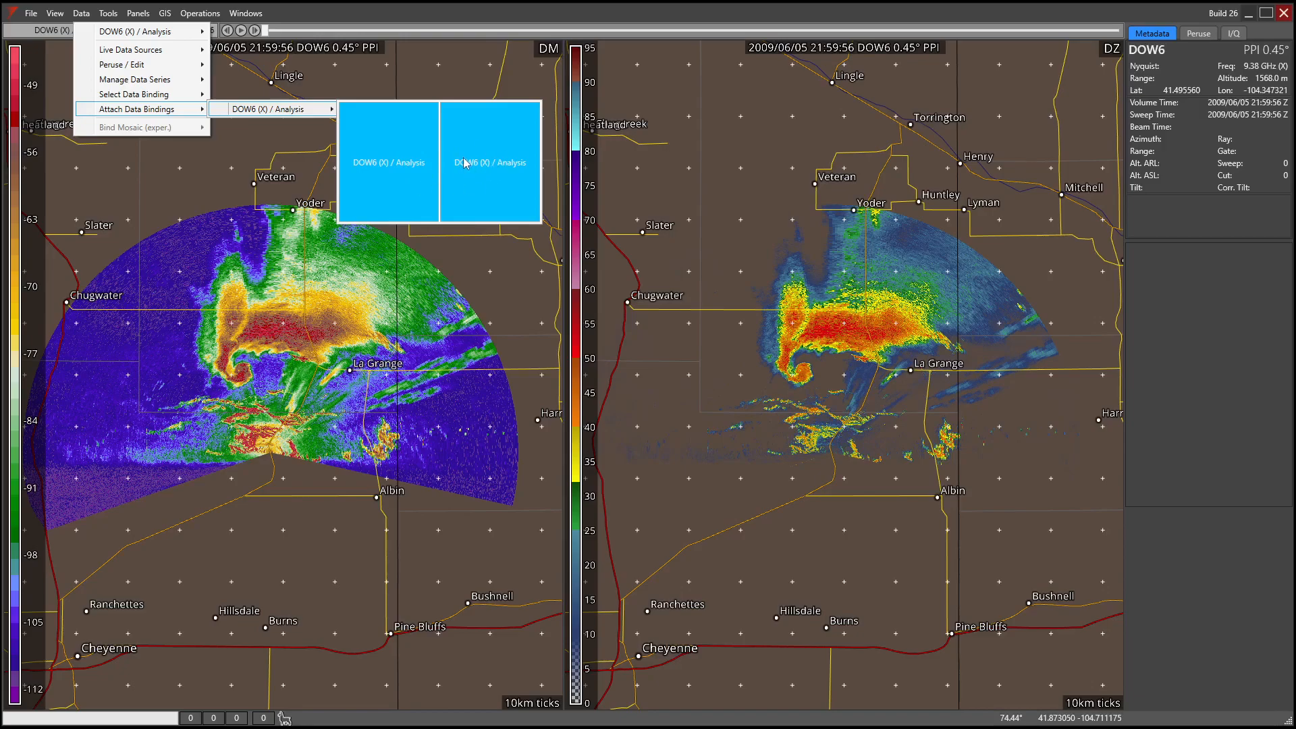
left_click(398, 162)
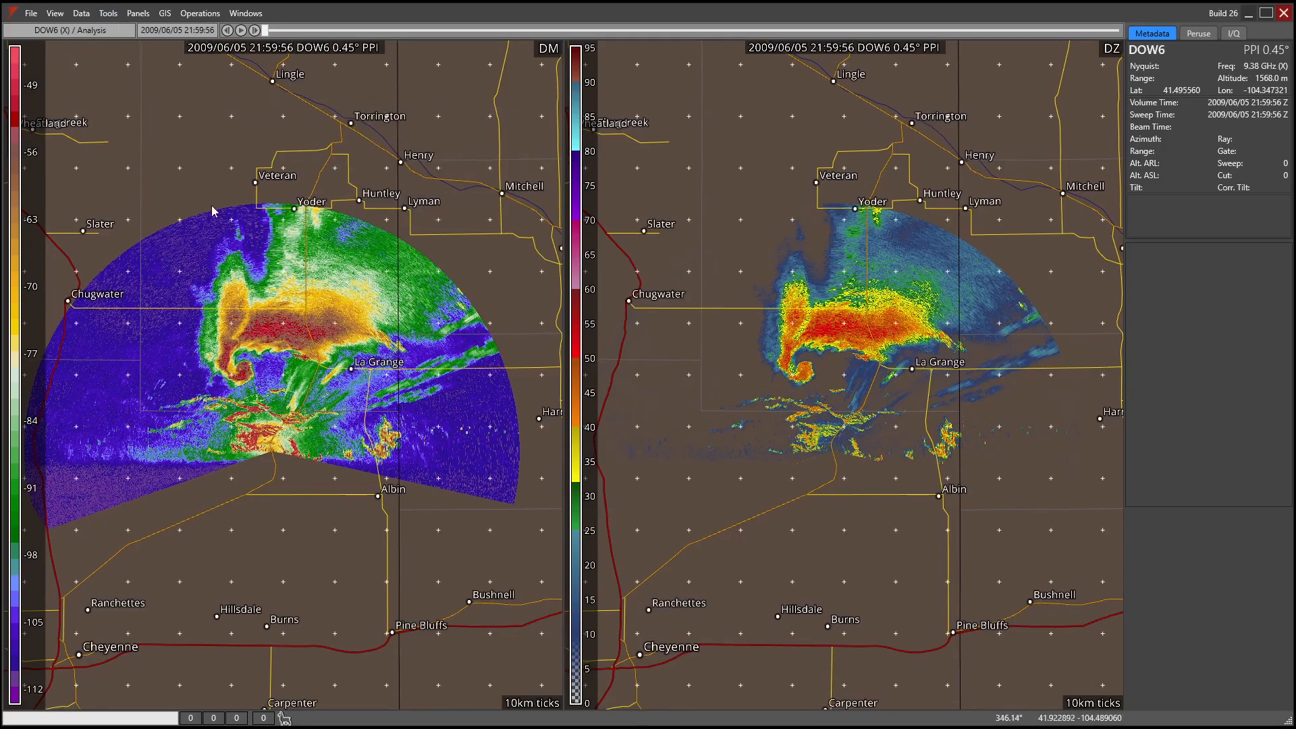
- Split the display into four panels and look through the options available for the empty lower-left panel
left_click(137, 13)
left_click(152, 62)
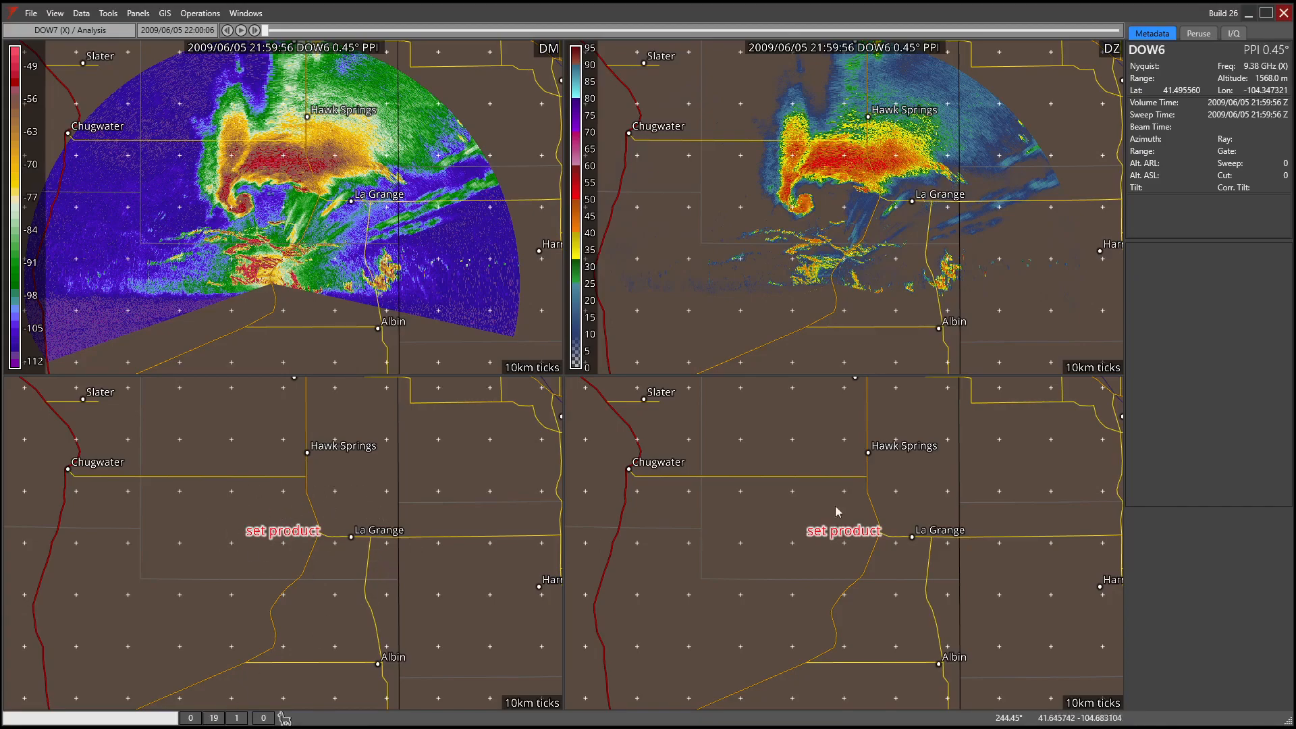
right_click(285, 496)
mouse_move(319, 507)
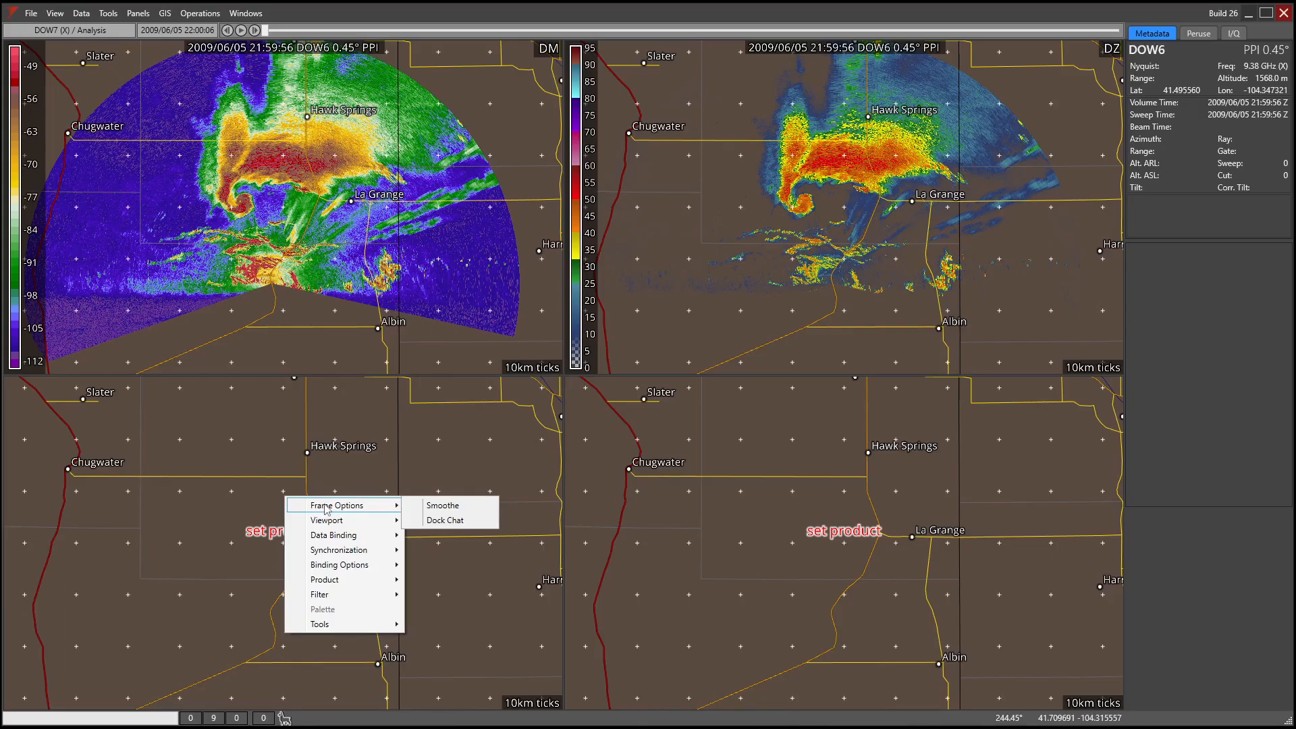
left_click(410, 559)
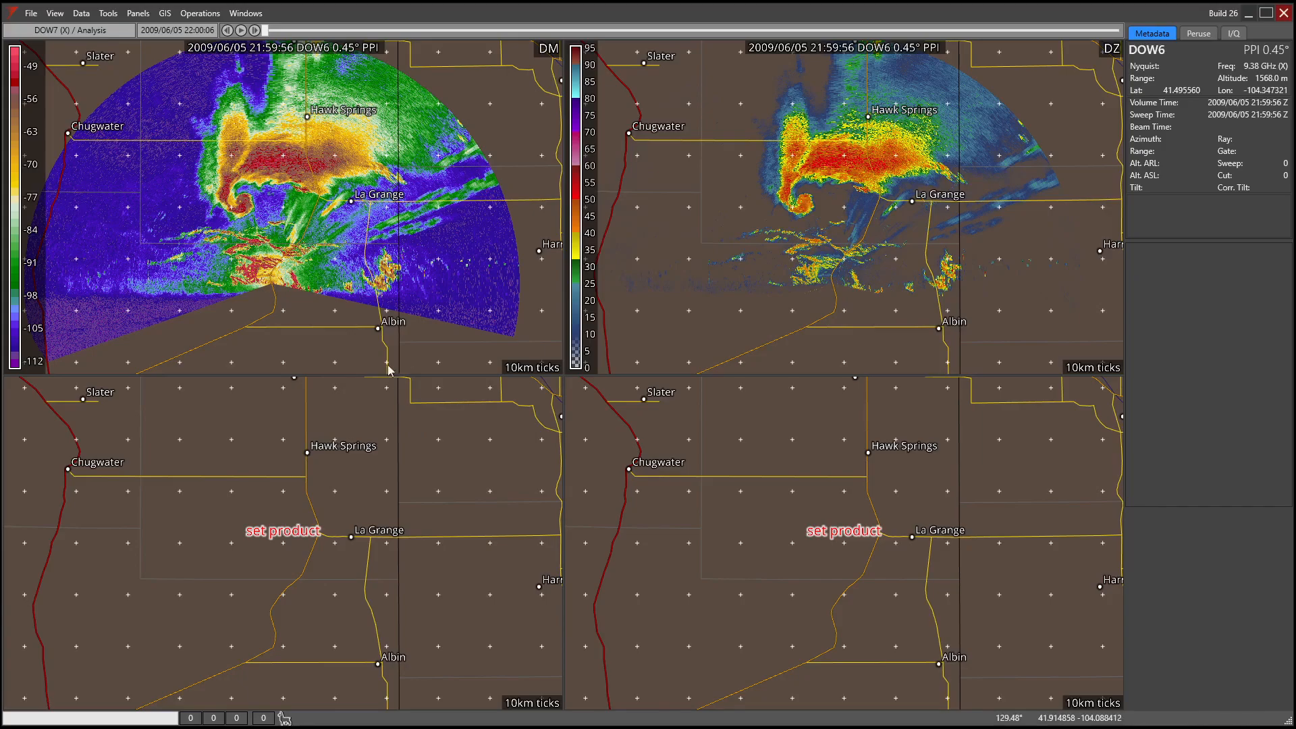
- Set the product of the lower-left DOW7 panel to DM
right_click(337, 429)
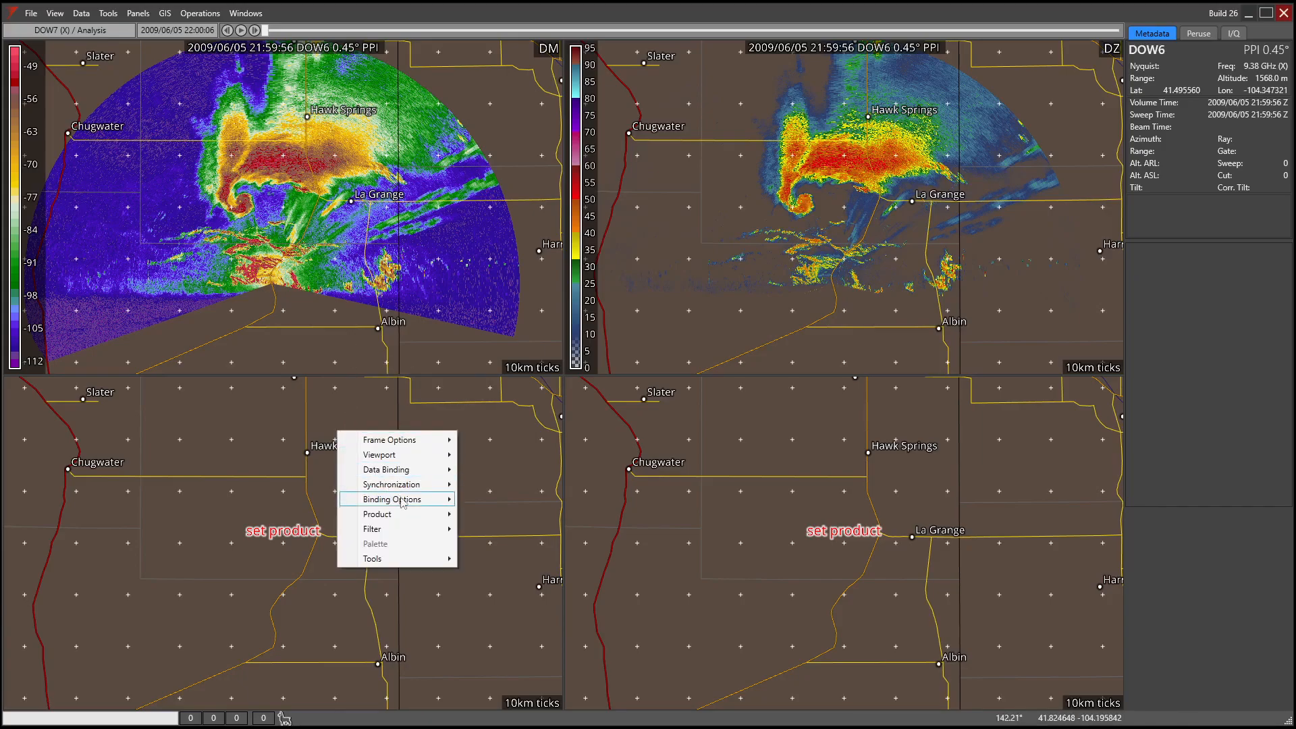
mouse_move(419, 515)
left_click(485, 528)
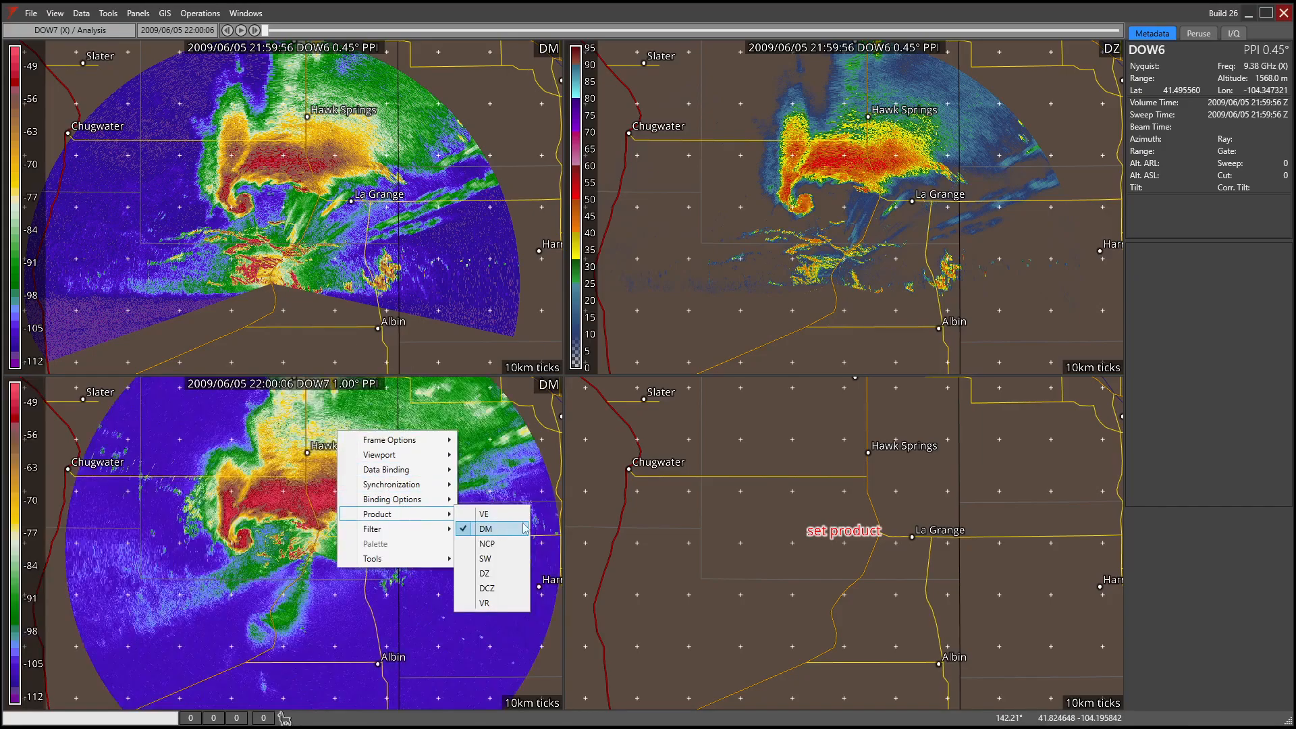
- Set the product to VR in both the upper-right DOW6 panel and the lower-right DOW7 panel
right_click(796, 193)
mouse_move(896, 276)
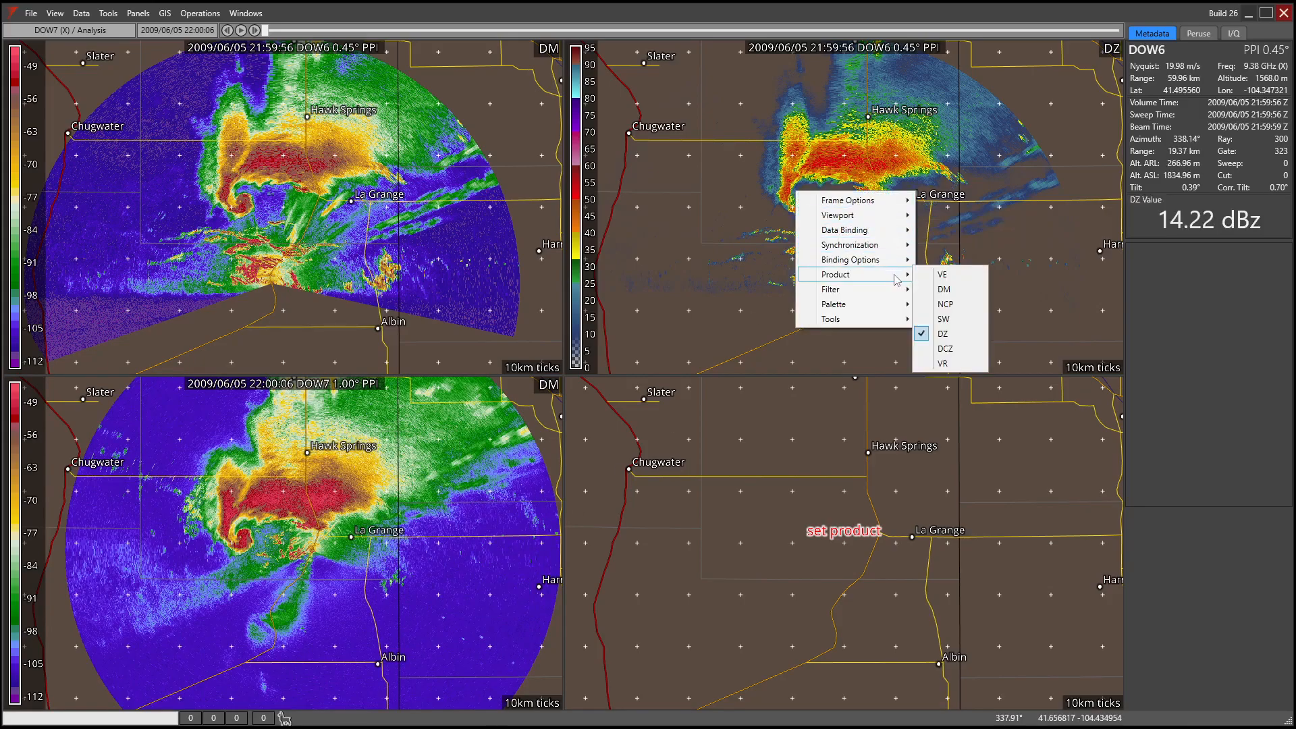
left_click(954, 275)
left_click(943, 363)
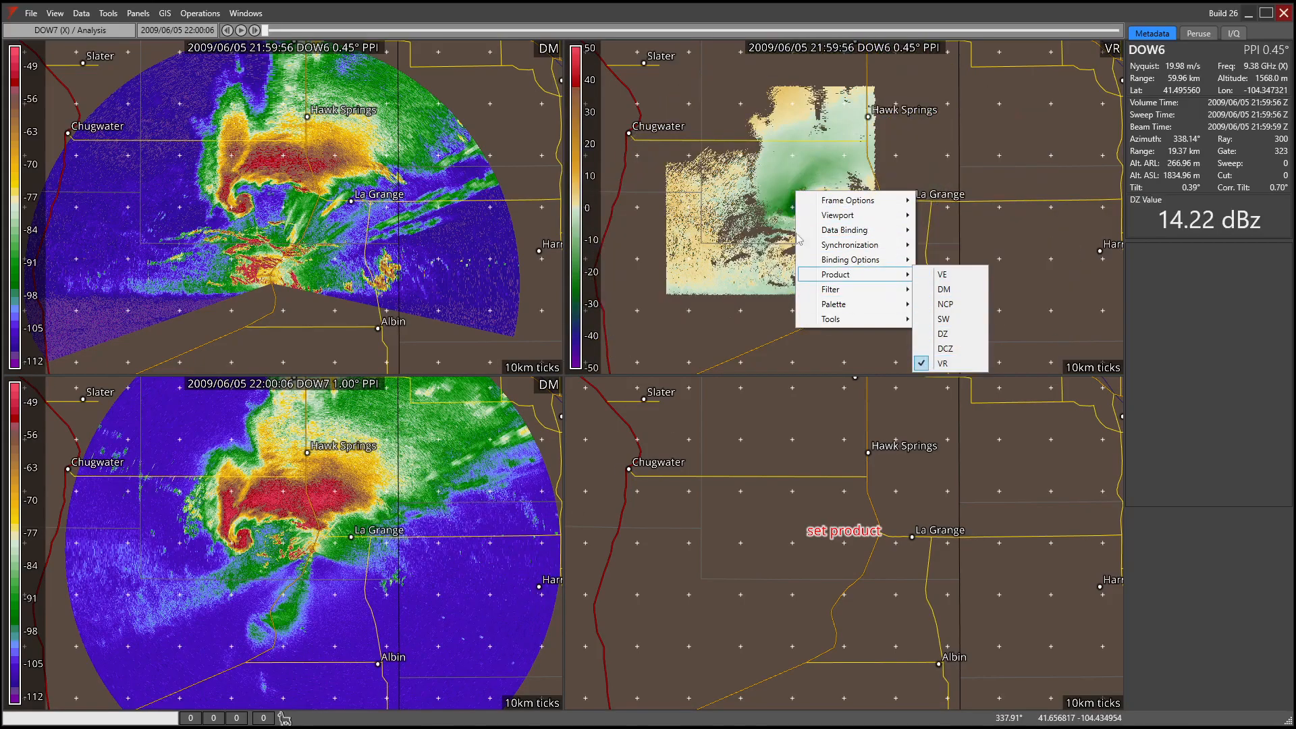
right_click(731, 459)
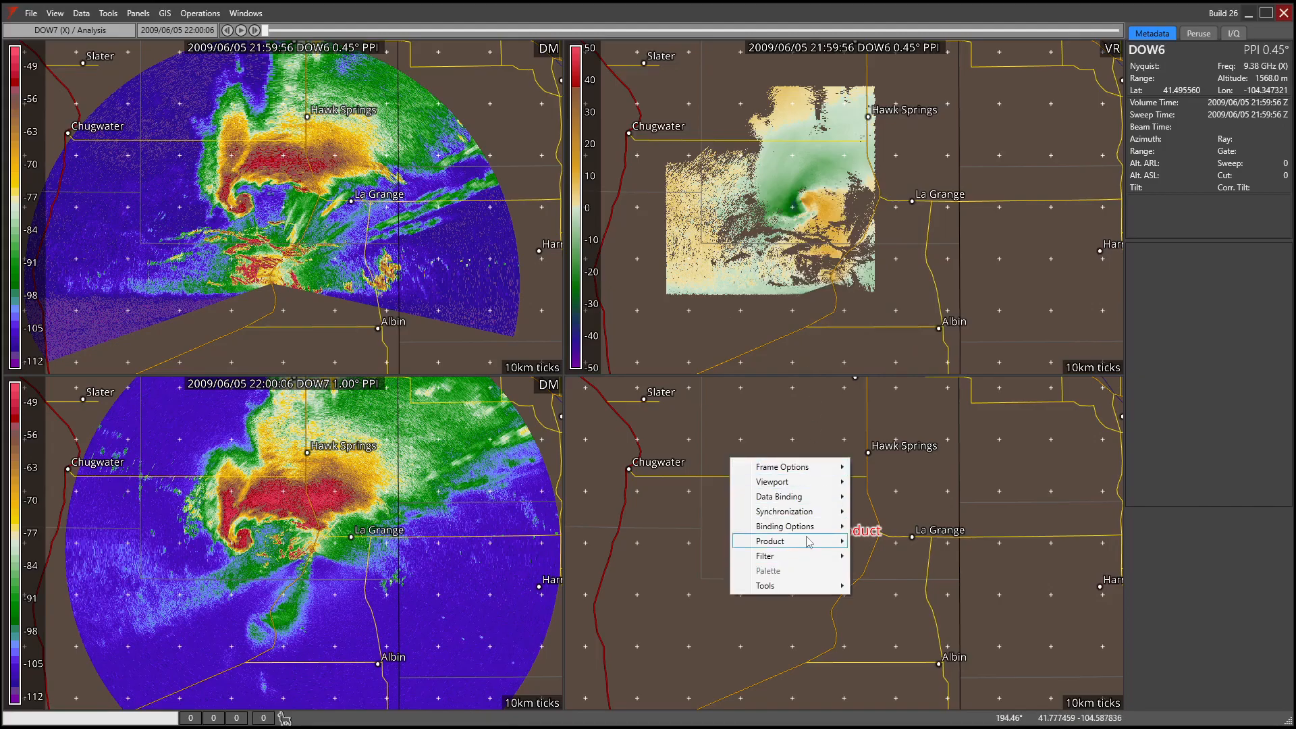
mouse_move(810, 542)
left_click(877, 630)
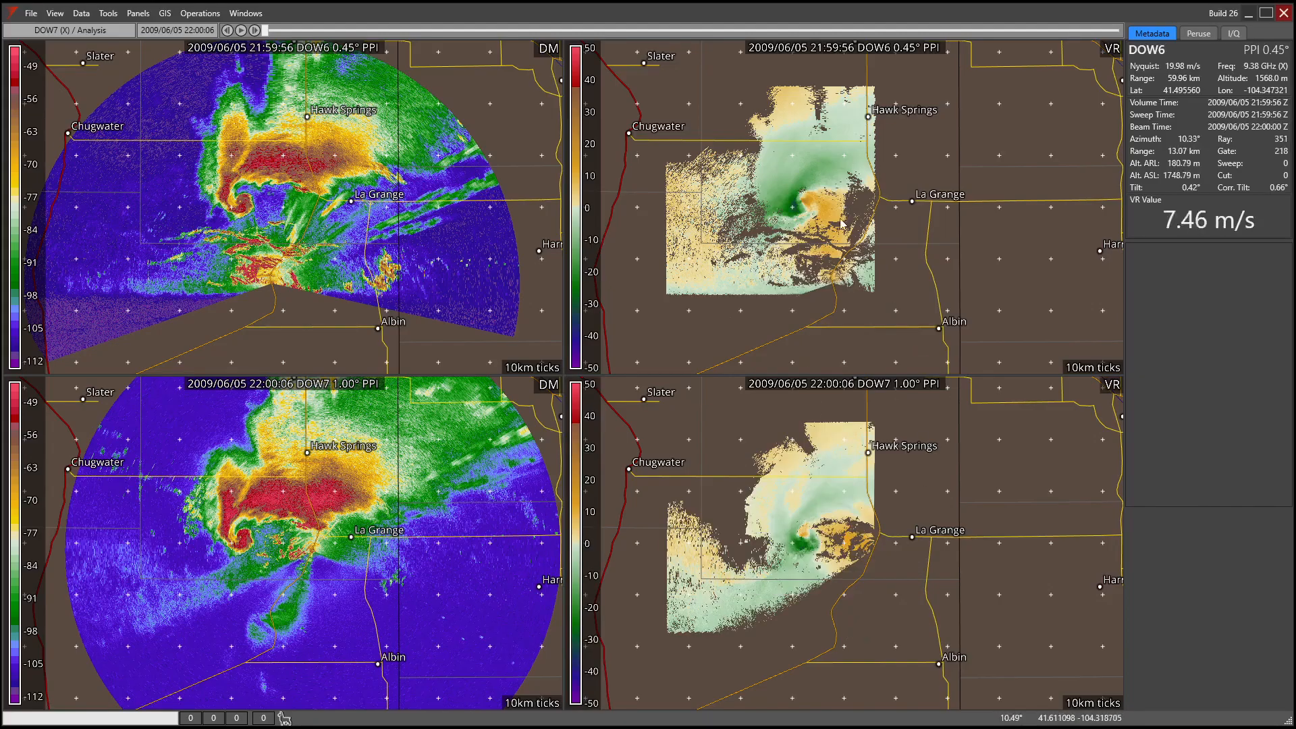
- Autorange the VR color palette from the upper-right DOW6 panel with the hook echo in close view
scroll(788, 198, "up", 4)
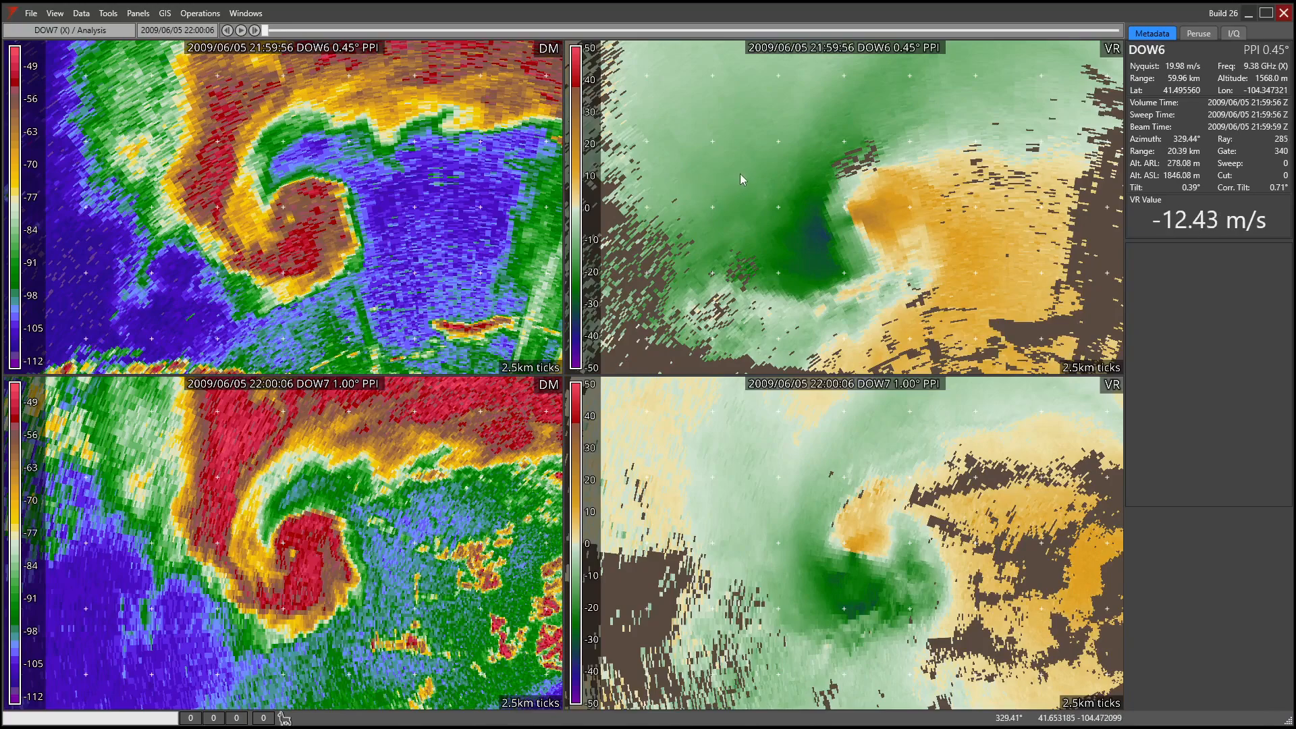
right_click(755, 127)
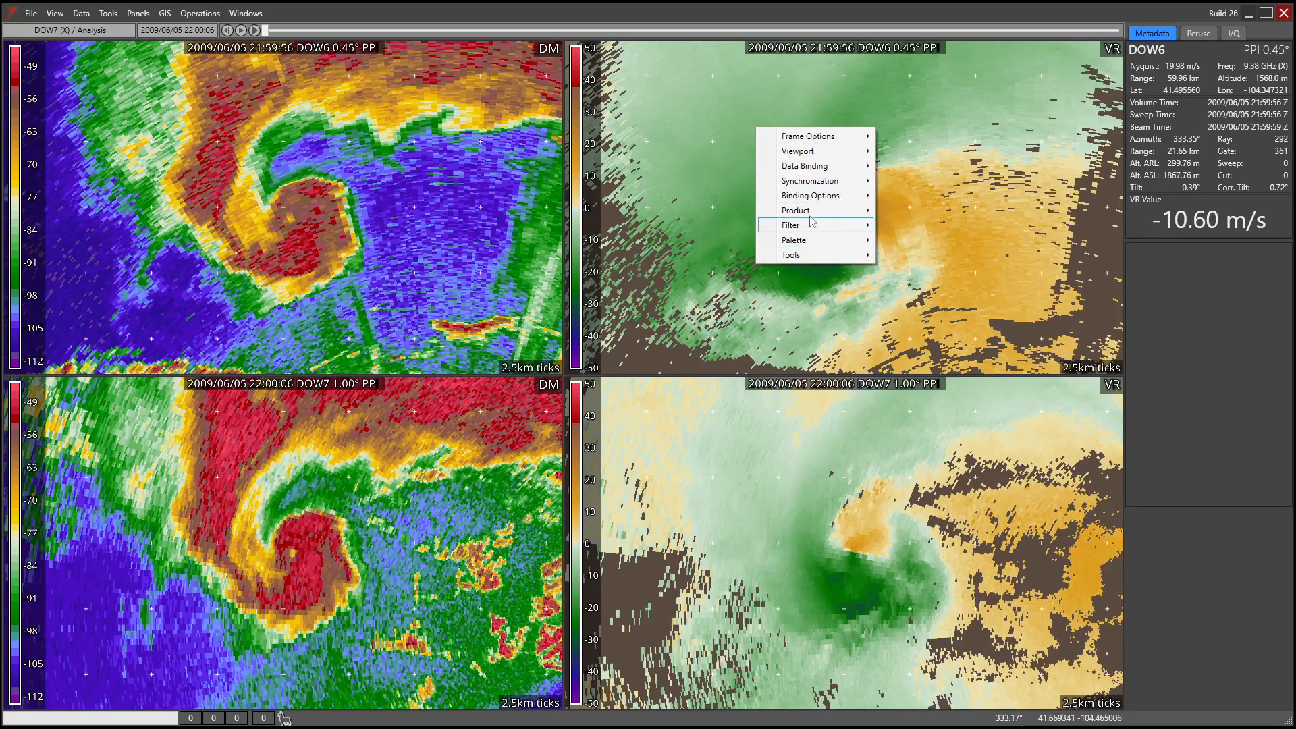
mouse_move(846, 242)
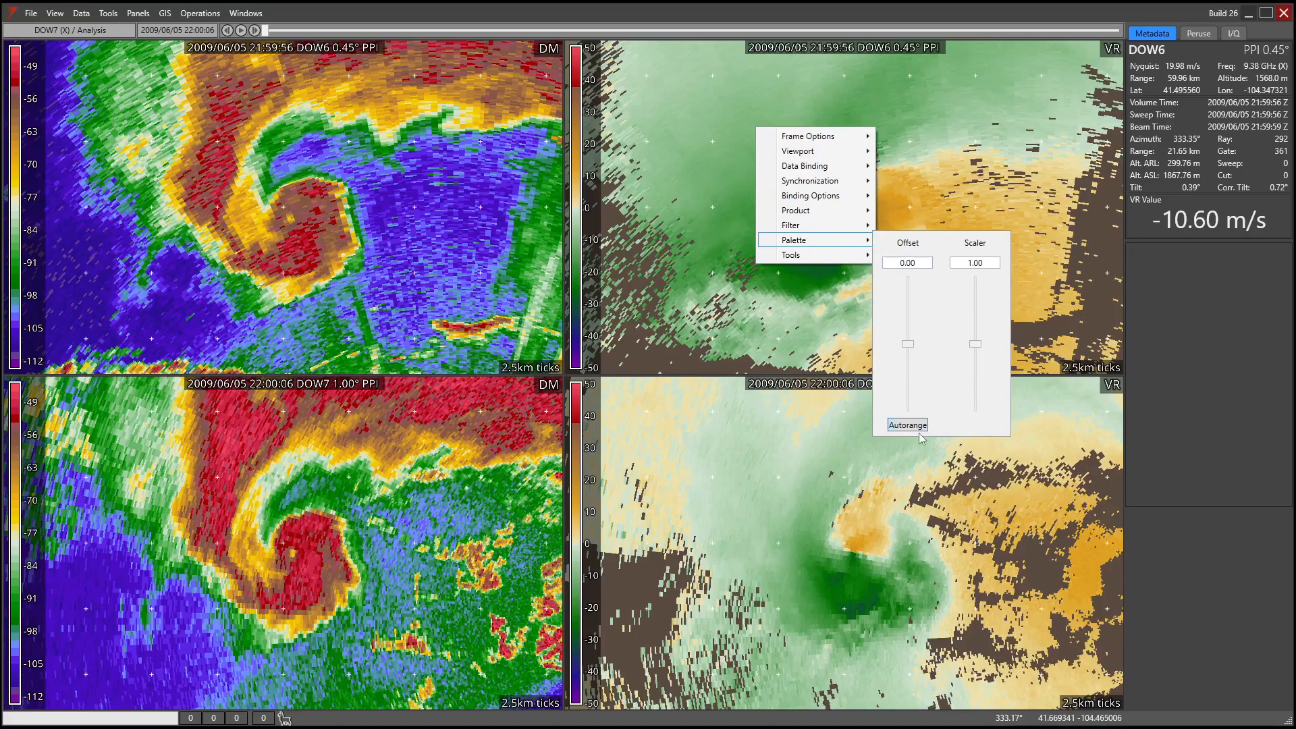
left_click(908, 425)
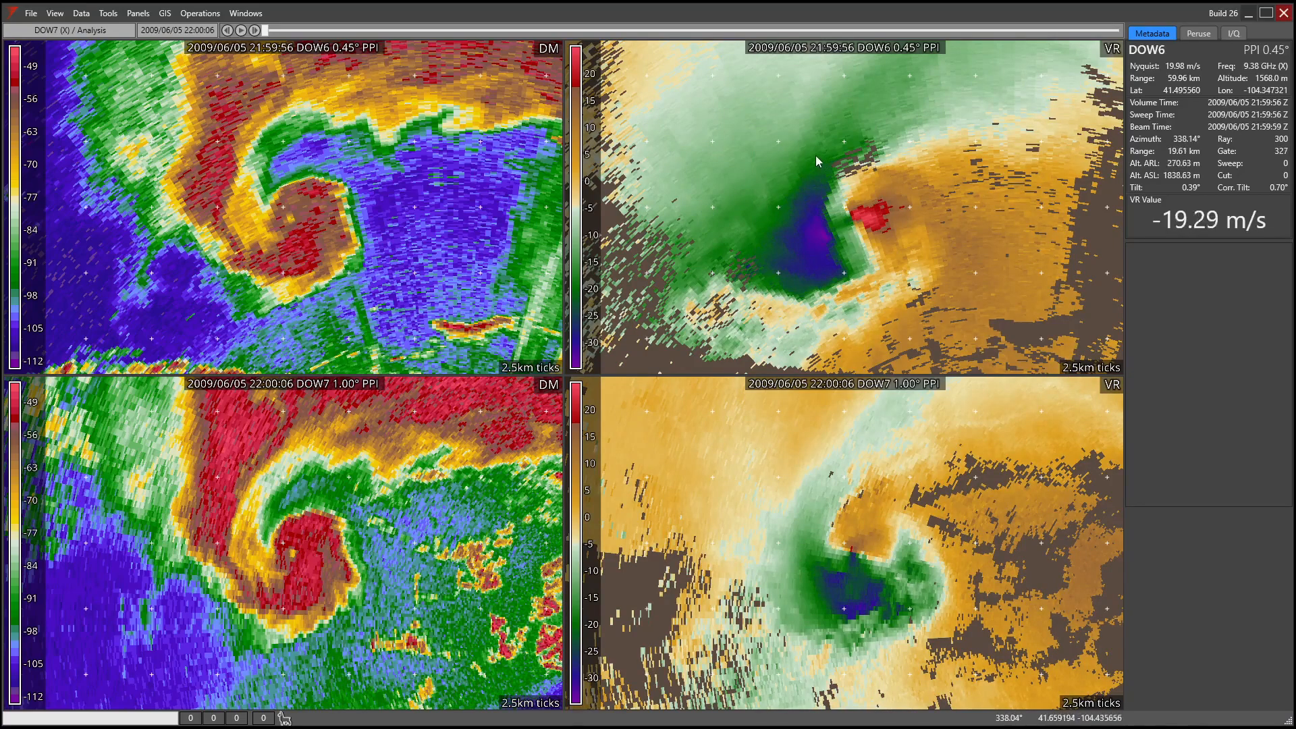
right_click(210, 176)
mouse_move(283, 195)
left_click(352, 193)
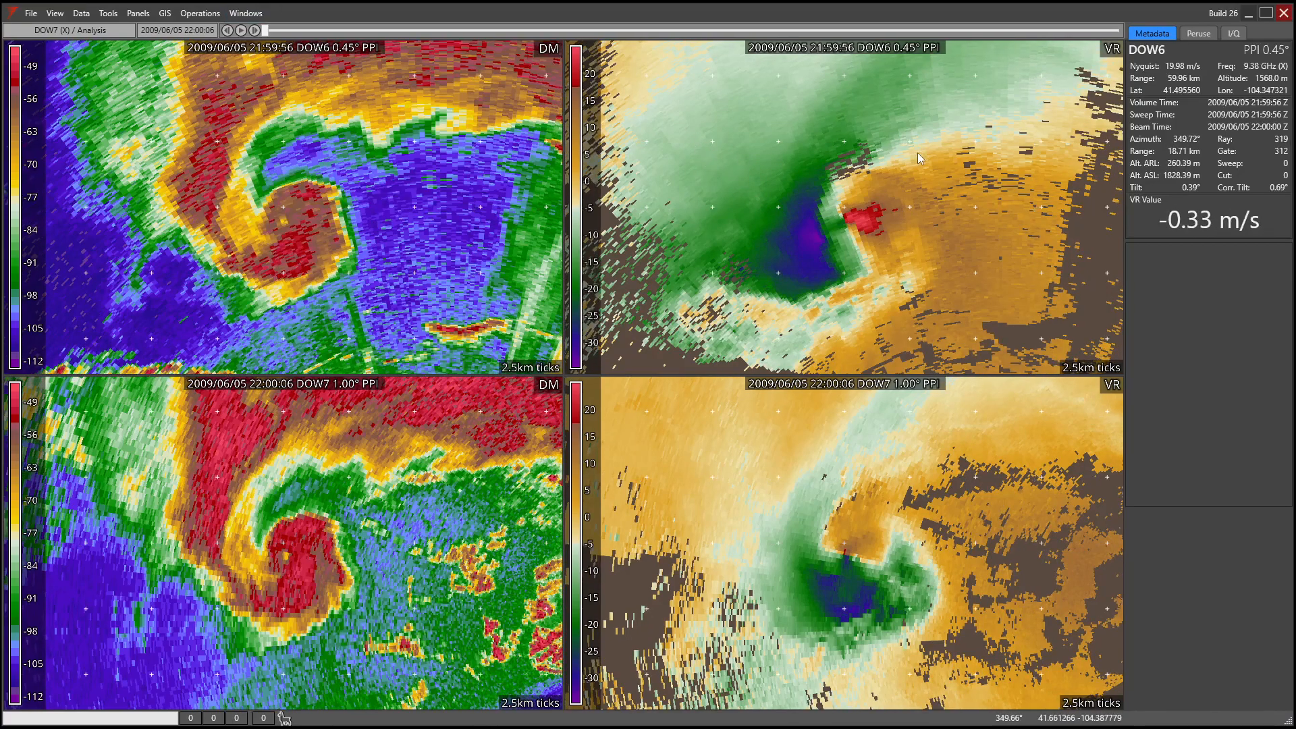
- Clone the current viewport for the upper-right VR panel, and pan and zoom out that panel independently of the others
mouse_move(787, 192)
left_mouse_down()
mouse_move(767, 232)
mouse_move(766, 145)
mouse_move(780, 192)
mouse_move(783, 175)
mouse_move(762, 220)
mouse_move(720, 225)
mouse_move(723, 177)
mouse_move(763, 177)
mouse_move(796, 207)
left_mouse_up()
scroll(768, 177, "down", 2)
right_click(695, 170)
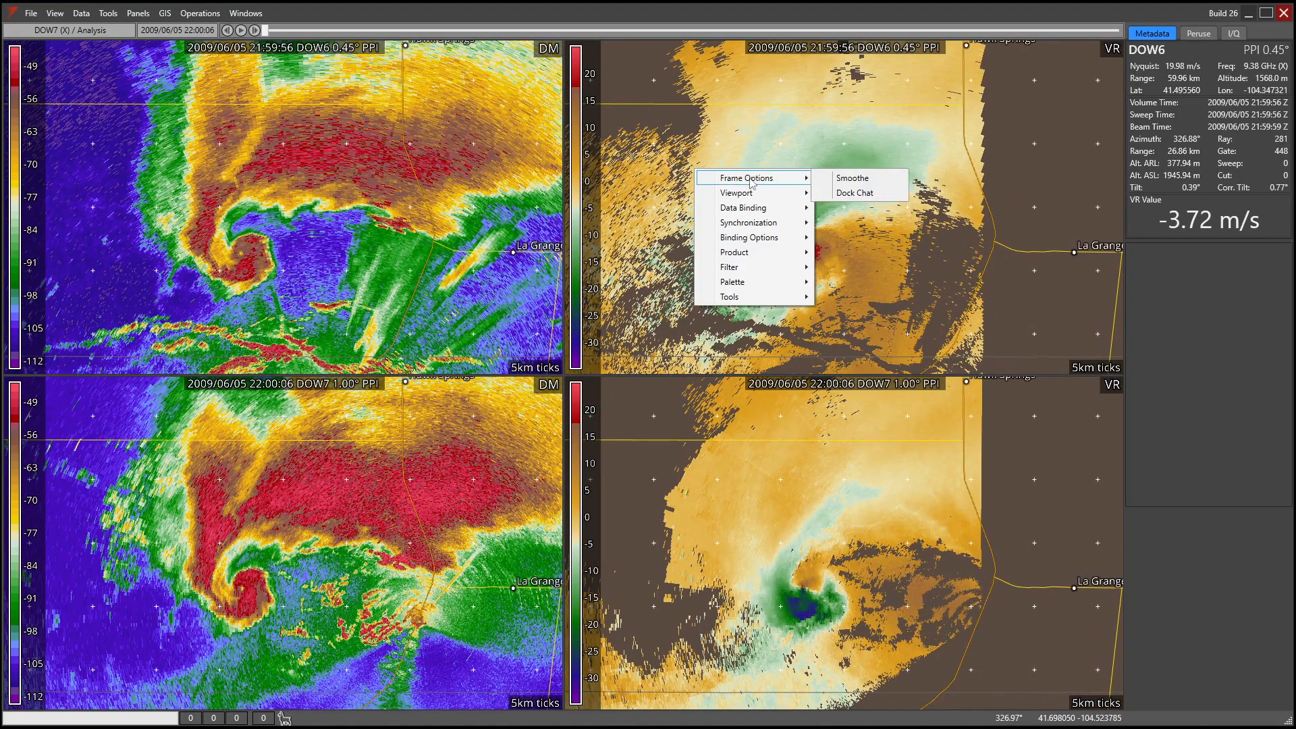
mouse_move(755, 195)
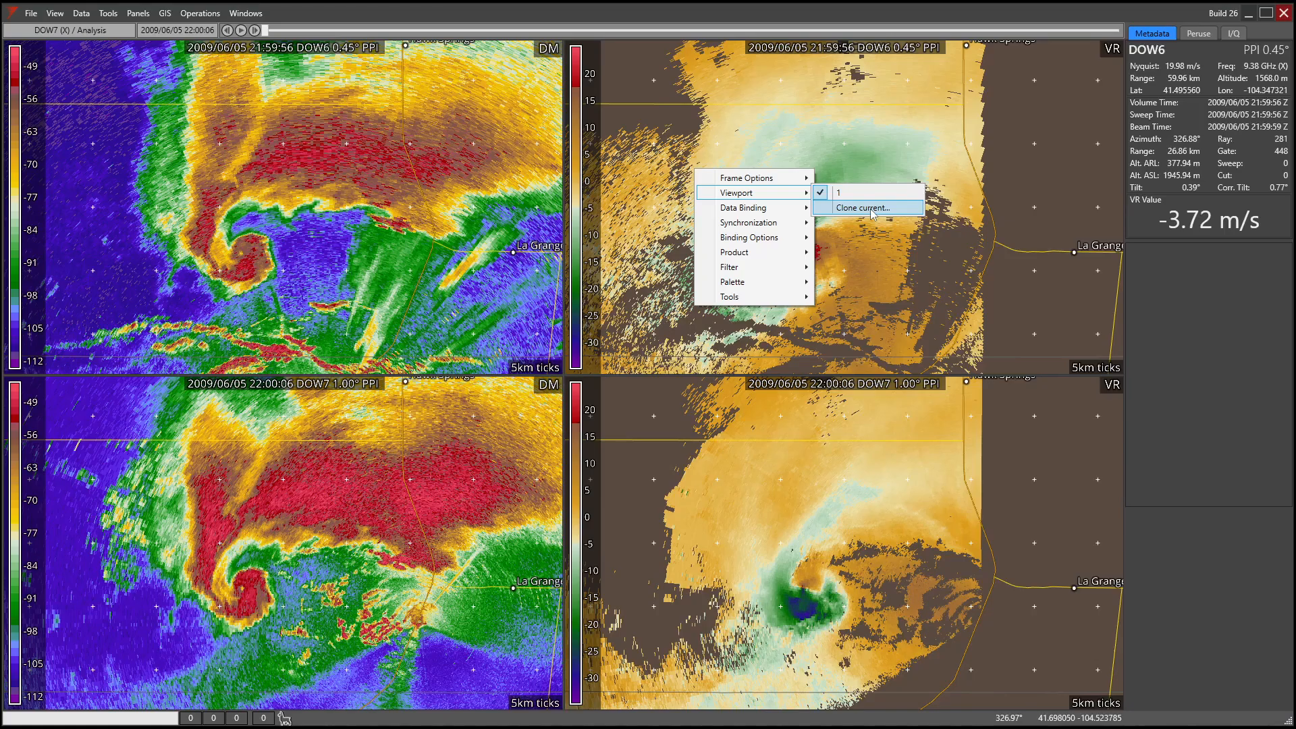
left_click(870, 208)
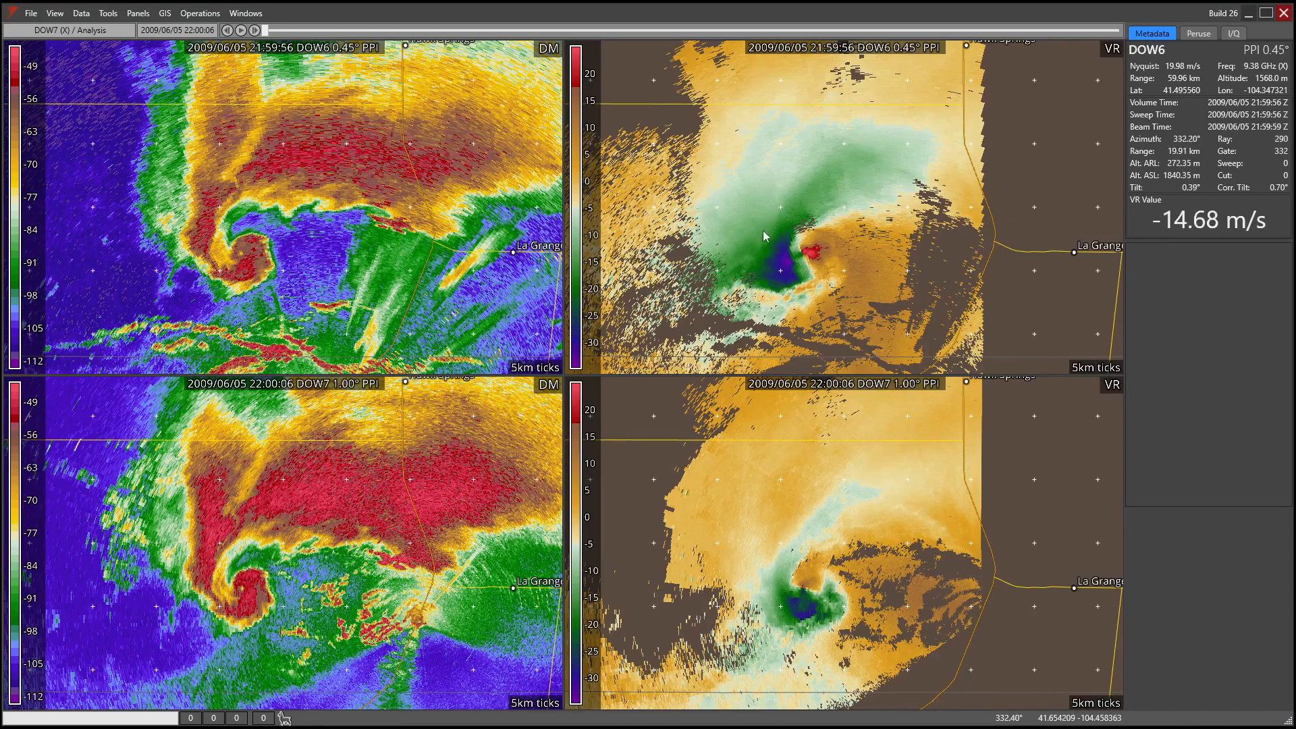
mouse_move(734, 243)
left_mouse_down()
mouse_move(808, 309)
mouse_move(830, 142)
mouse_move(833, 225)
mouse_move(852, 229)
left_mouse_up()
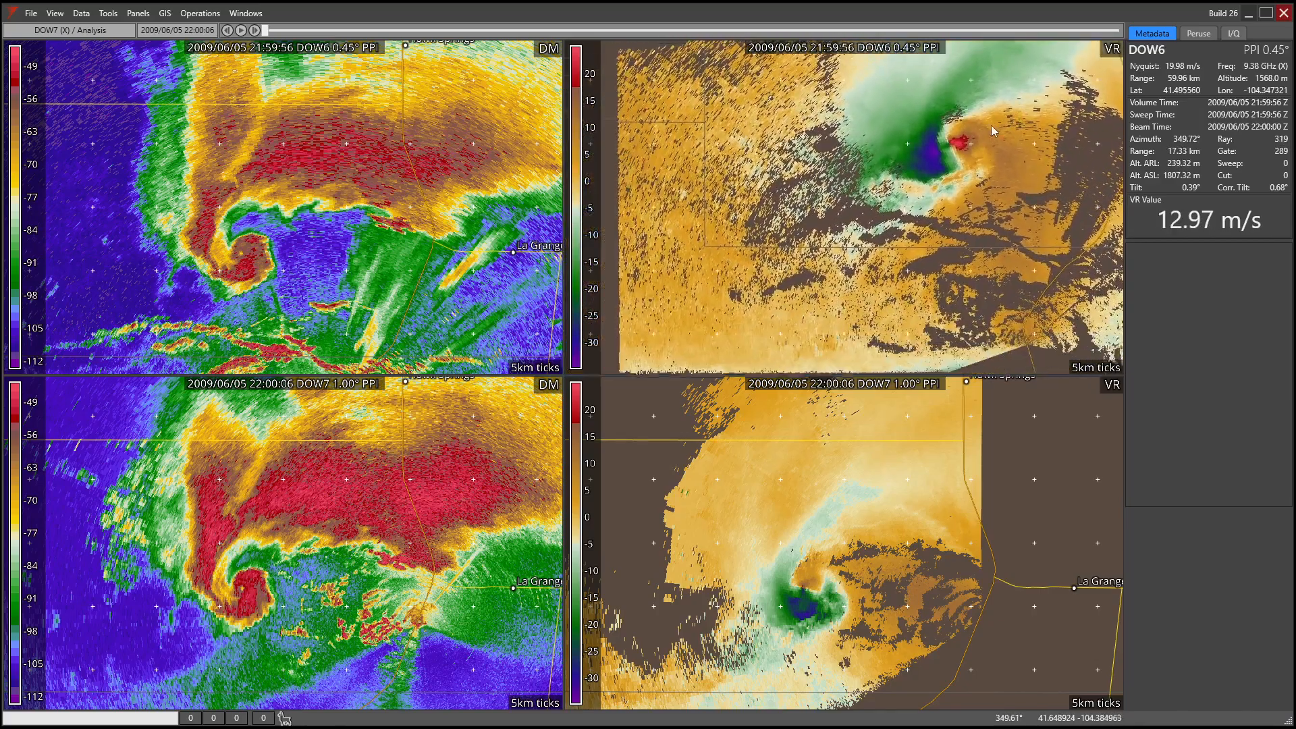
scroll(812, 187, "down", 4)
left_click_drag(467, 204, 456, 208)
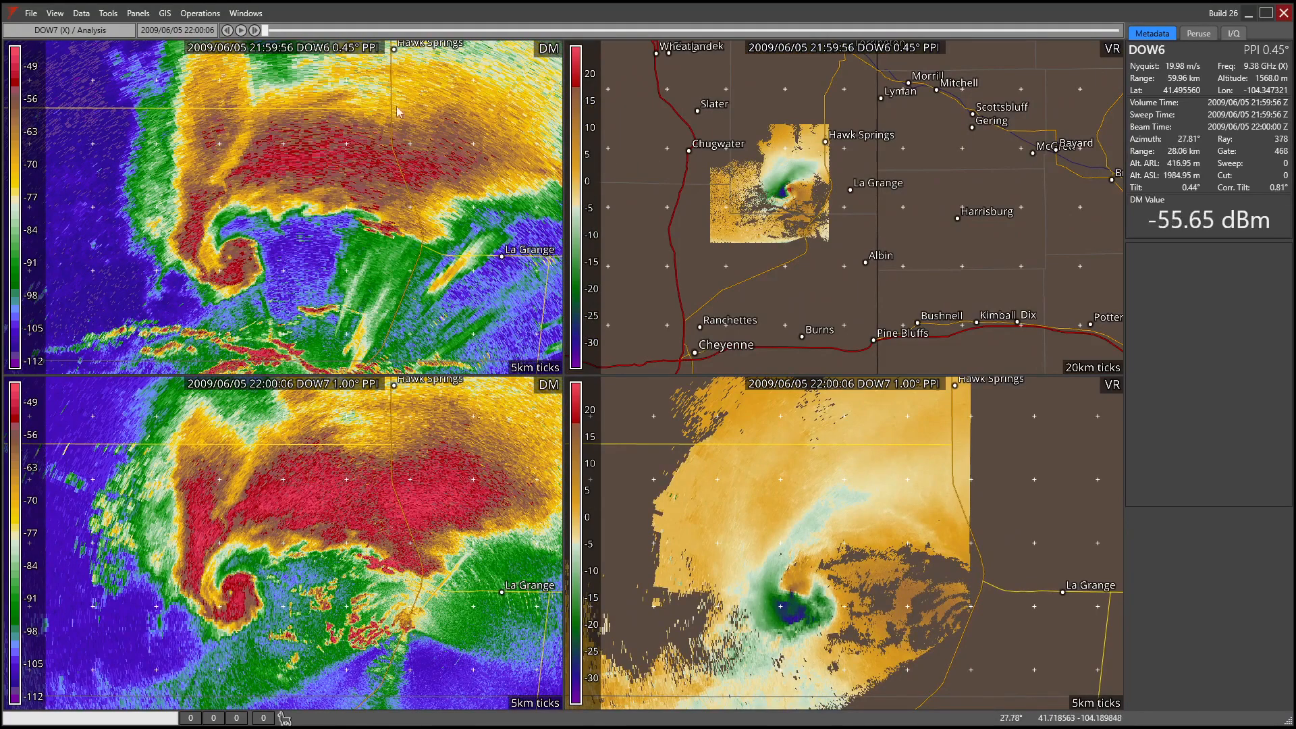
- Assign viewport 1 to the upper-right VR panel so that it shares the view of the other three panels
left_click(80, 13)
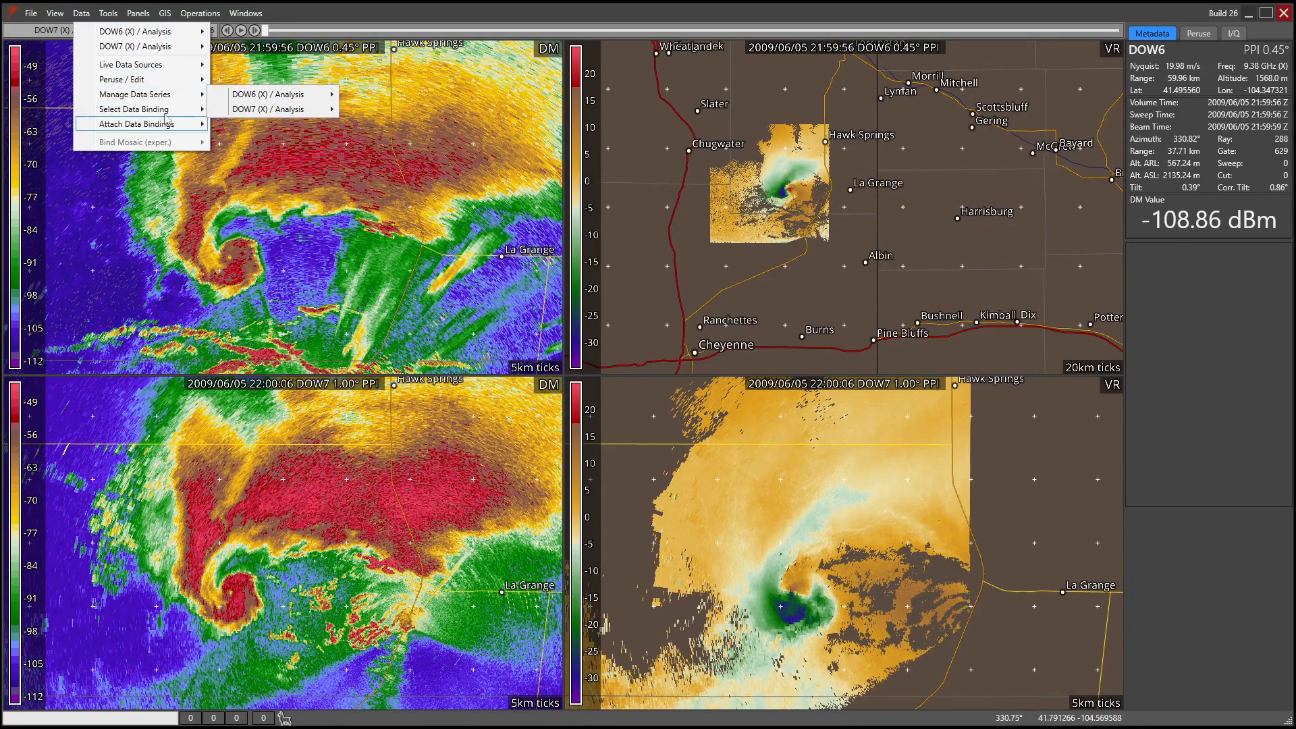
mouse_move(55, 14)
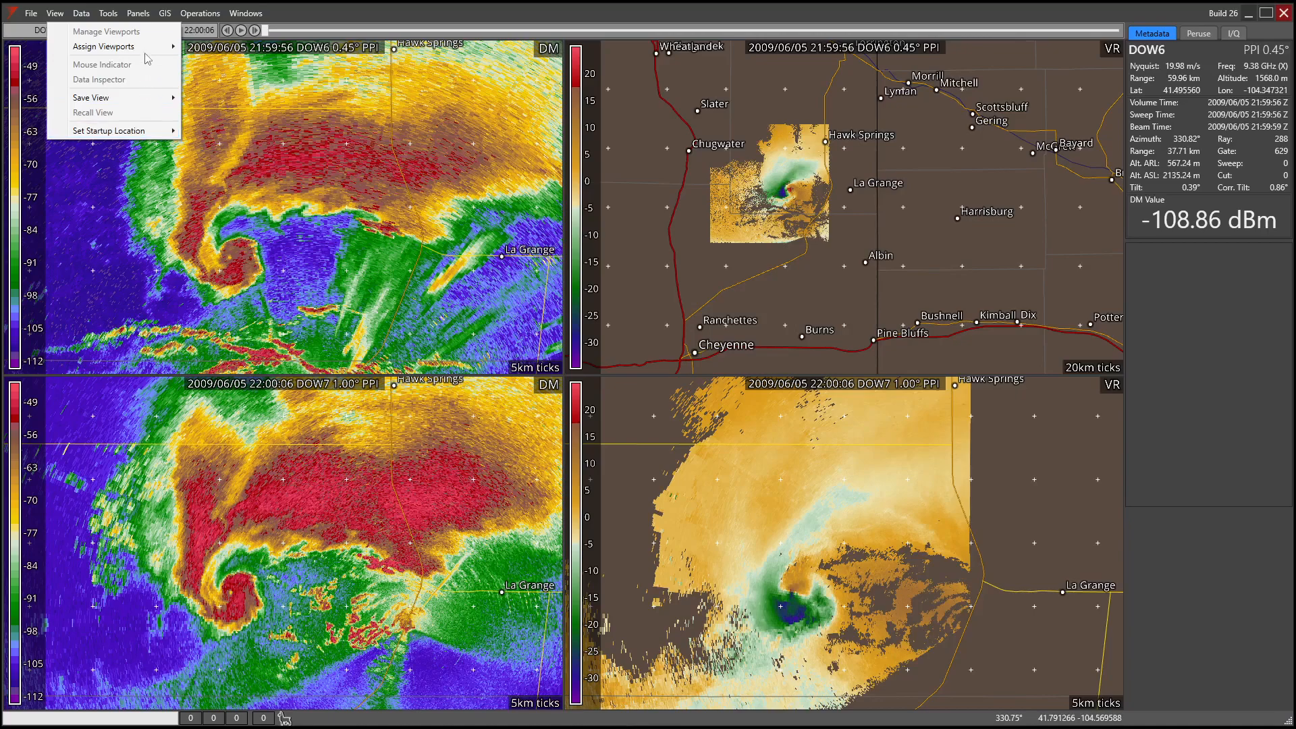
mouse_move(147, 48)
mouse_move(218, 58)
left_click(362, 75)
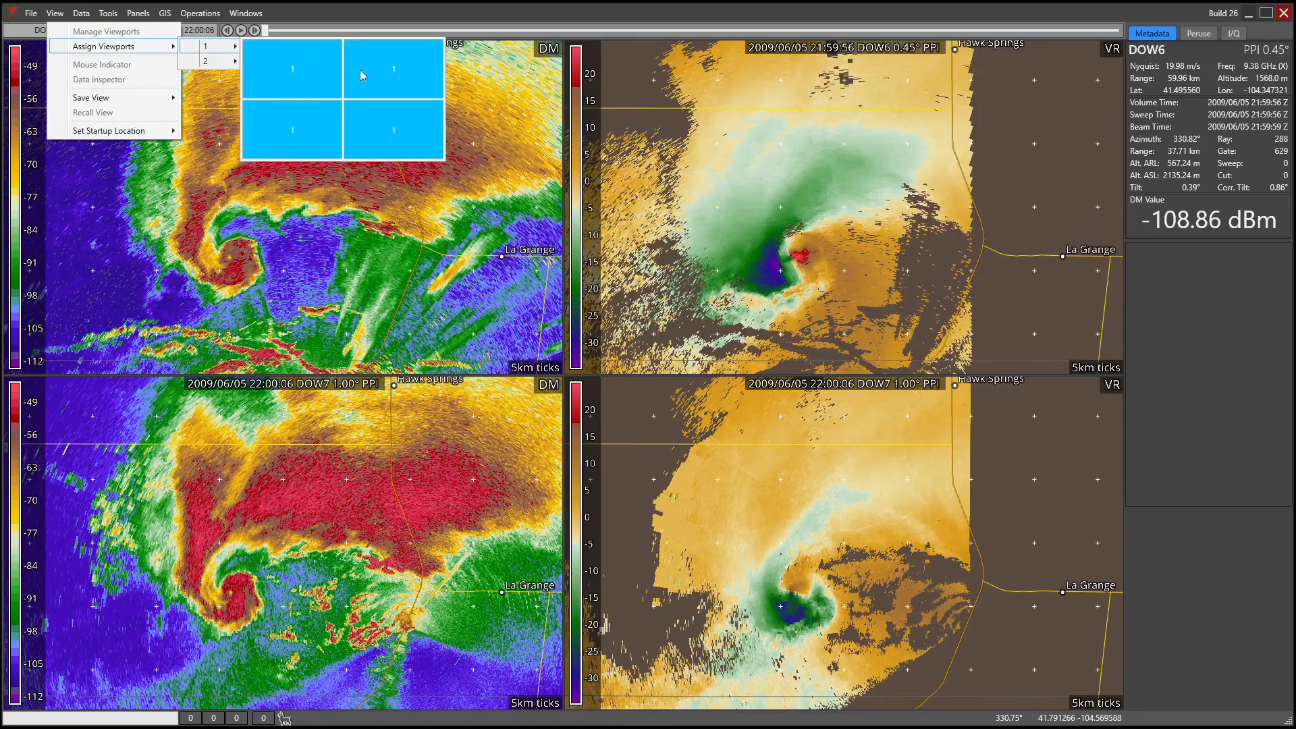
left_click(352, 315)
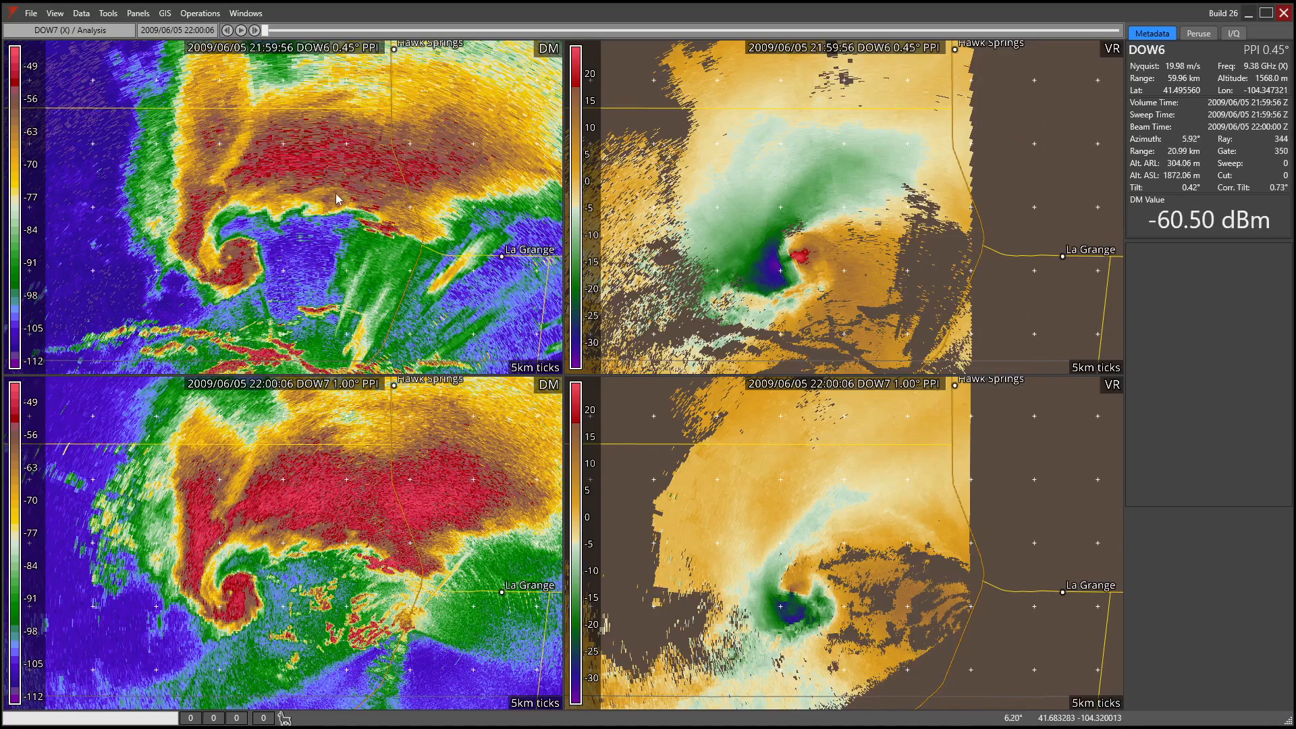
- Switch the upper-left DM panel's data binding to DOW7 (X) / Analysis and back to DOW6 (X) / Analysis
right_click(315, 191)
mouse_move(386, 229)
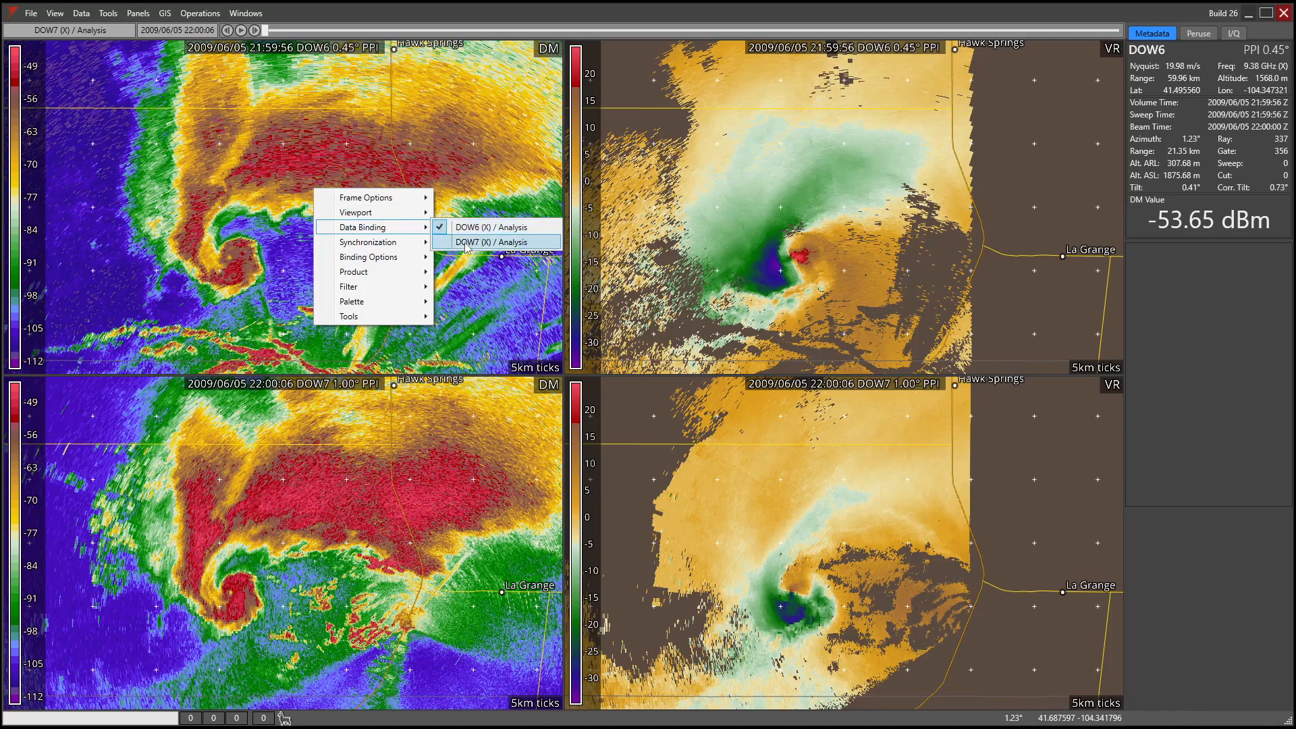
left_click(493, 243)
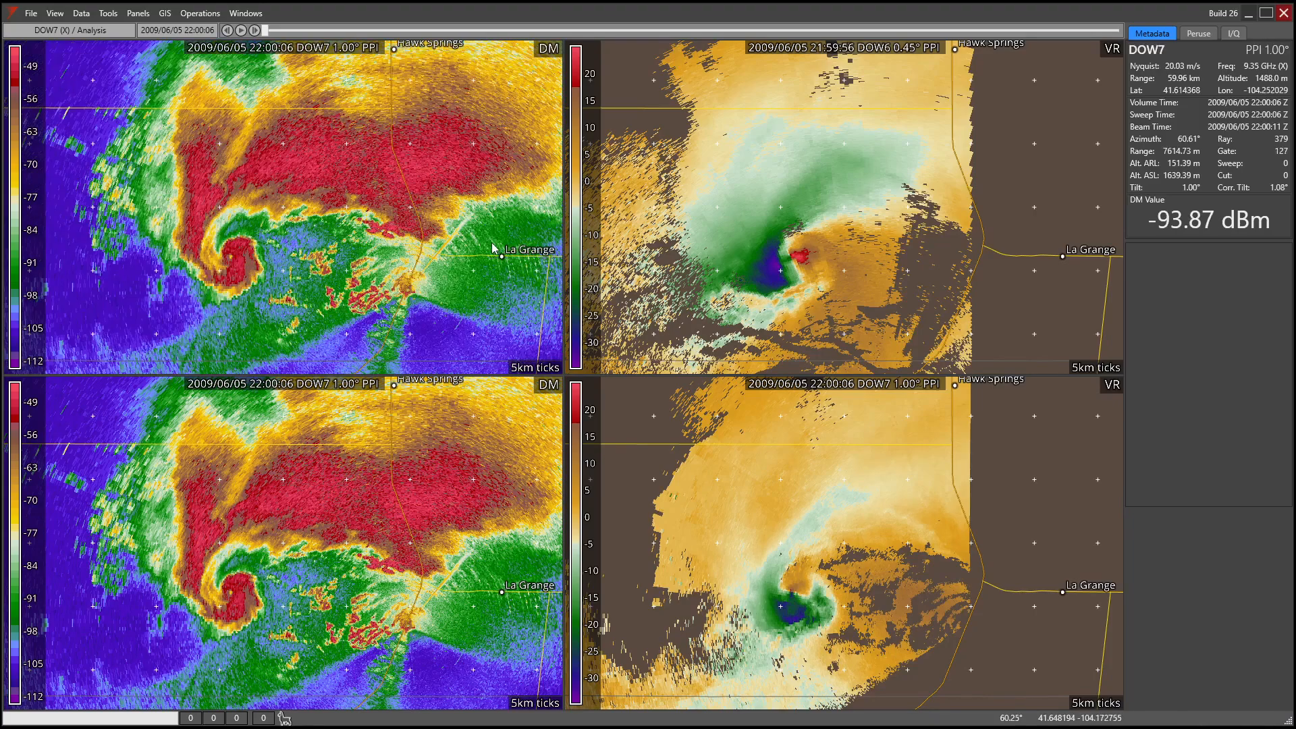
mouse_move(440, 260)
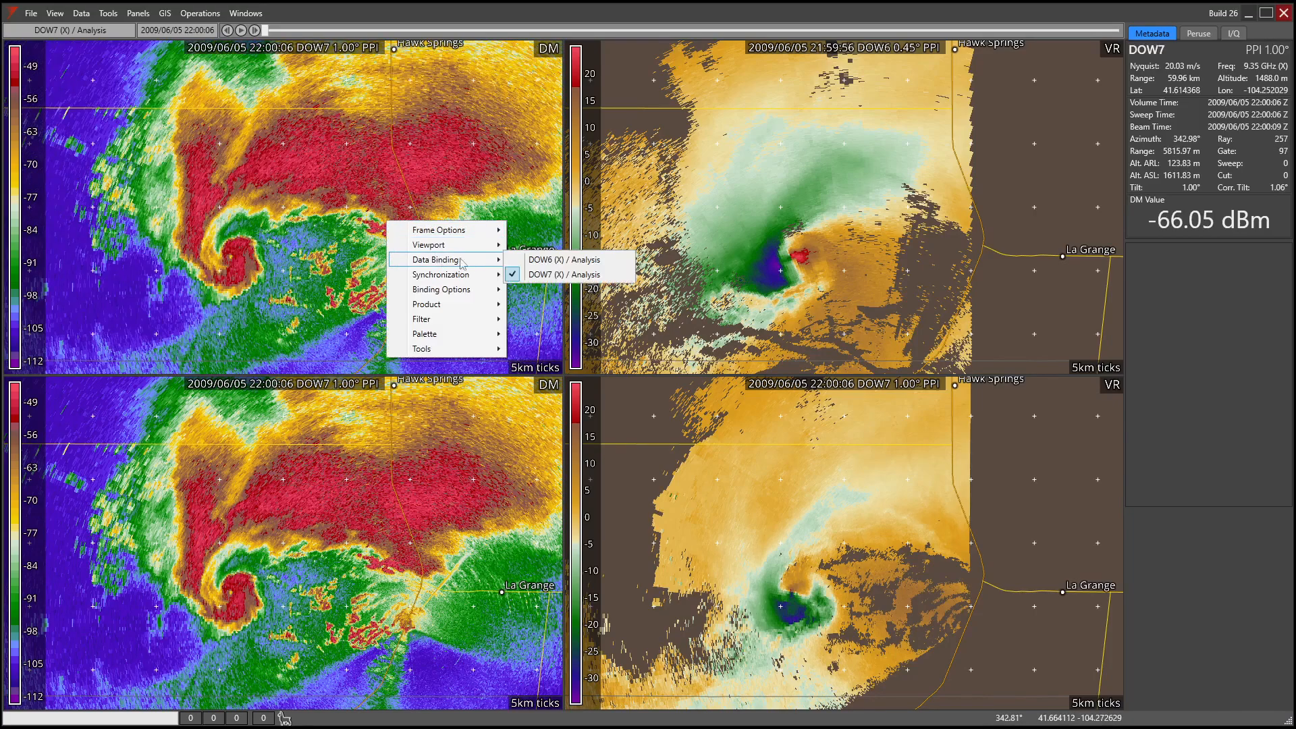
left_click(556, 262)
- Inspect the synchronization choices offered for the upper-left DOW6 DM panel
right_click(304, 236)
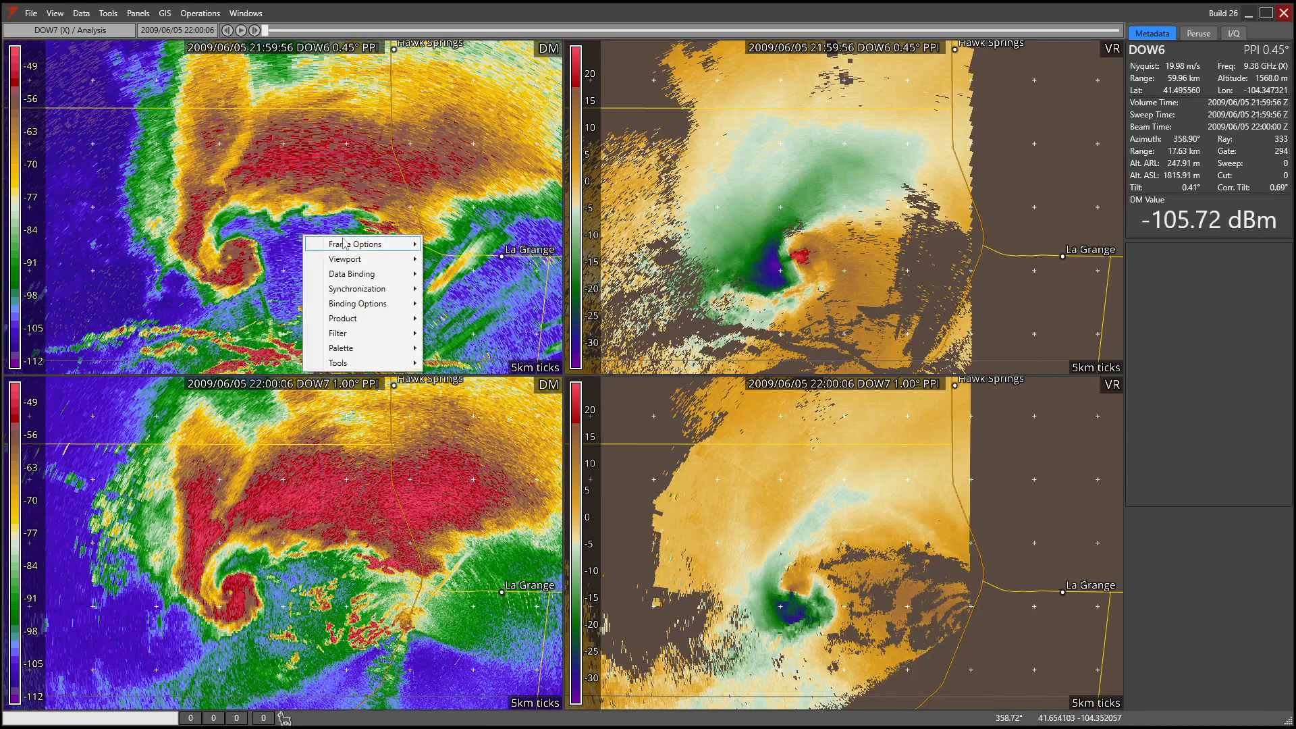
mouse_move(384, 290)
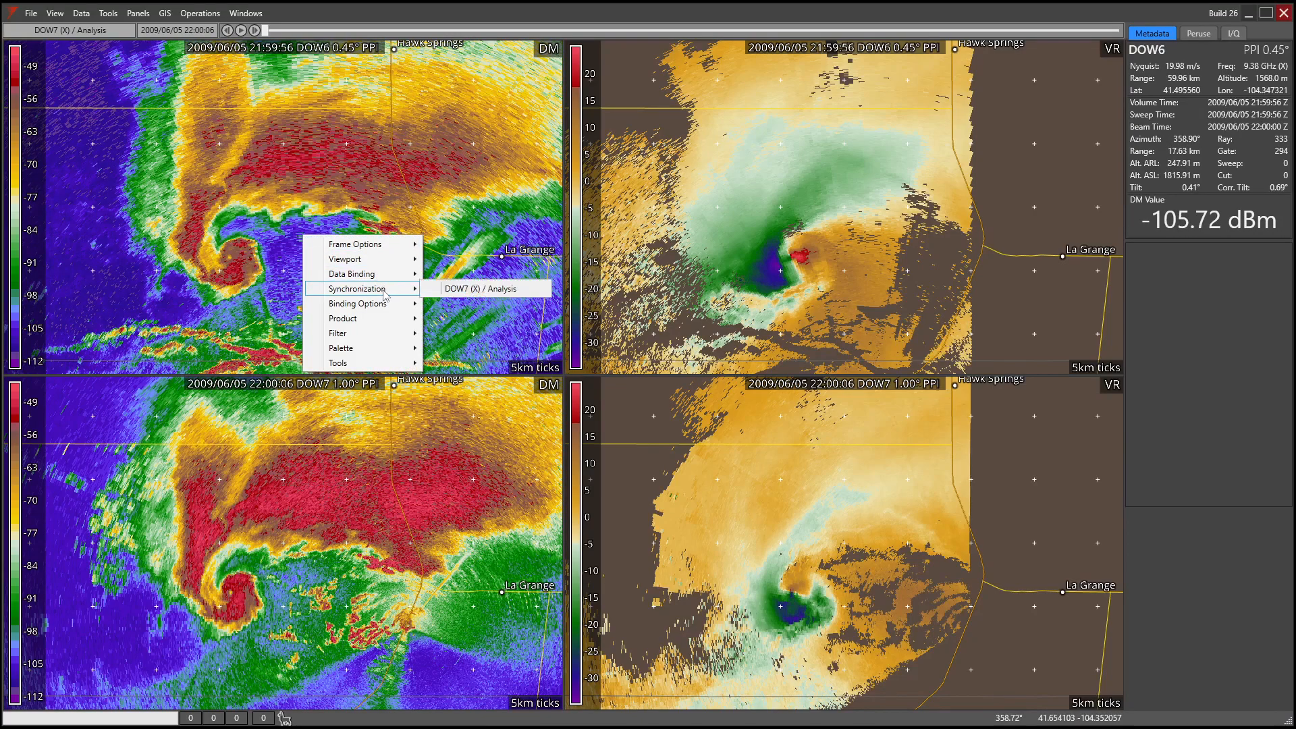
left_click(450, 284)
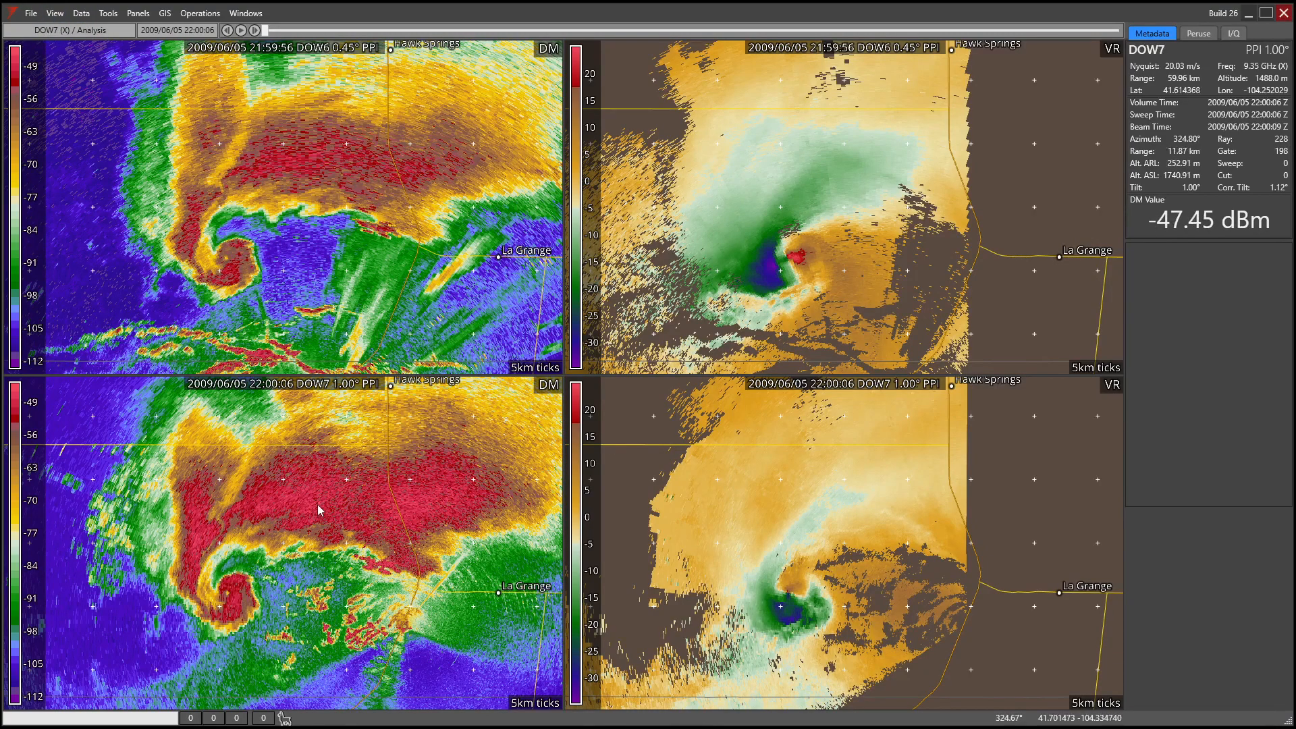
- Step the DOW7 sweeps forward to 22:05:39 and back to the first sweep at 22:00:06
key("Right")
key("Right")
key("Right")
key("Right")
key("Right")
key("Right")
key("Right")
key("Right")
key("Right")
key("Right")
key("Right")
key("Right")
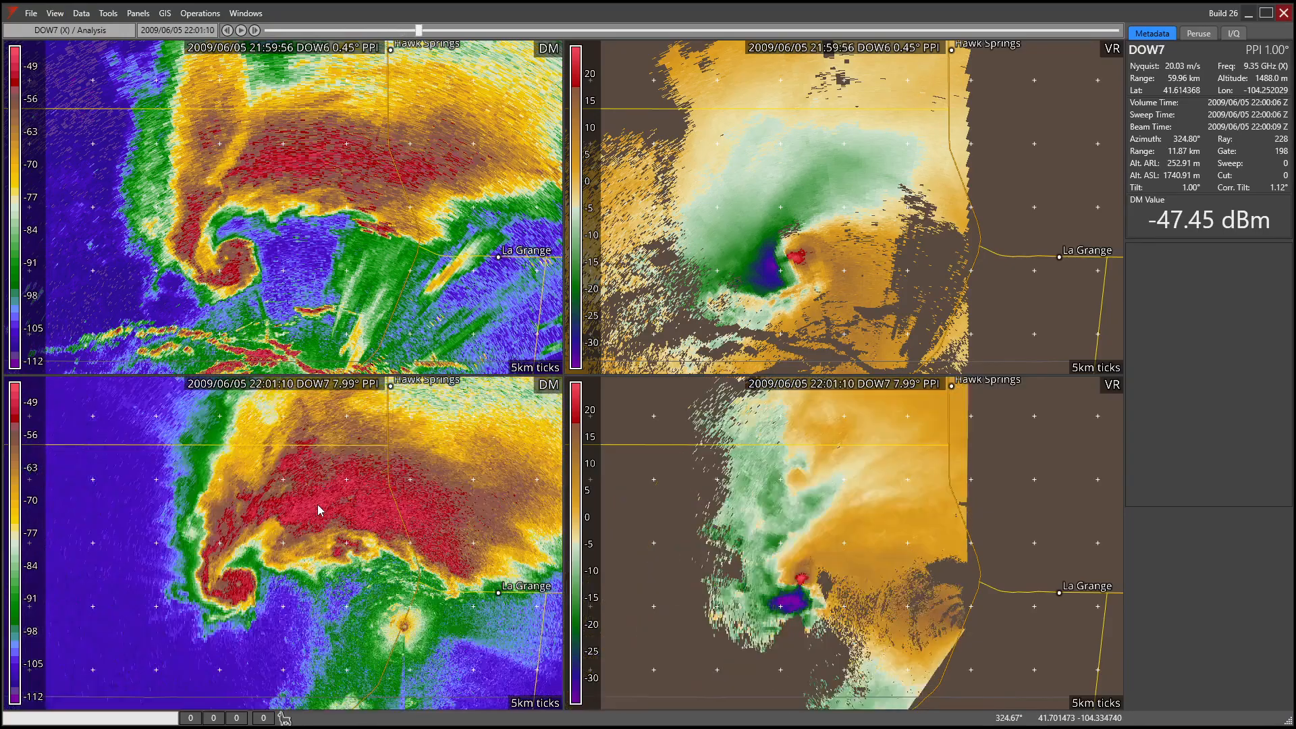
key("Right")
key("Right")
key("Right")
key("Right")
key("Right")
key("Right")
key("Right")
key("Right")
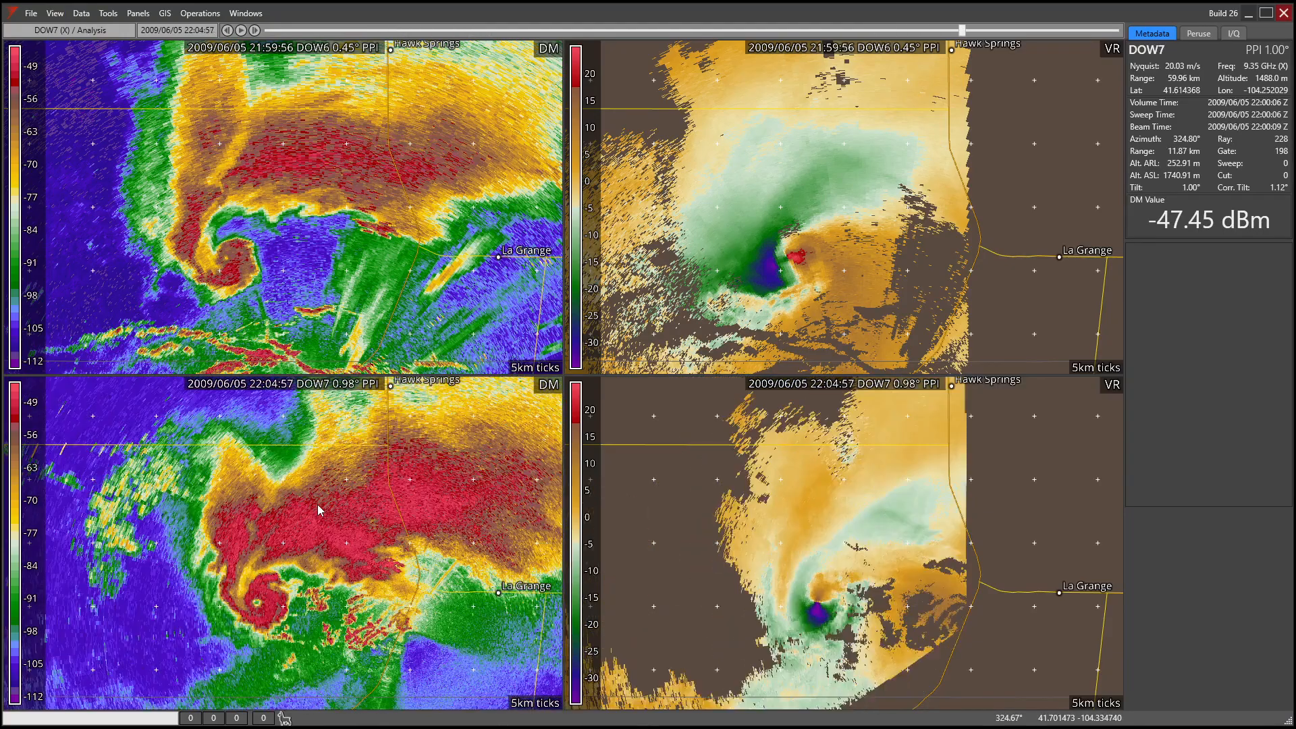
key("Right")
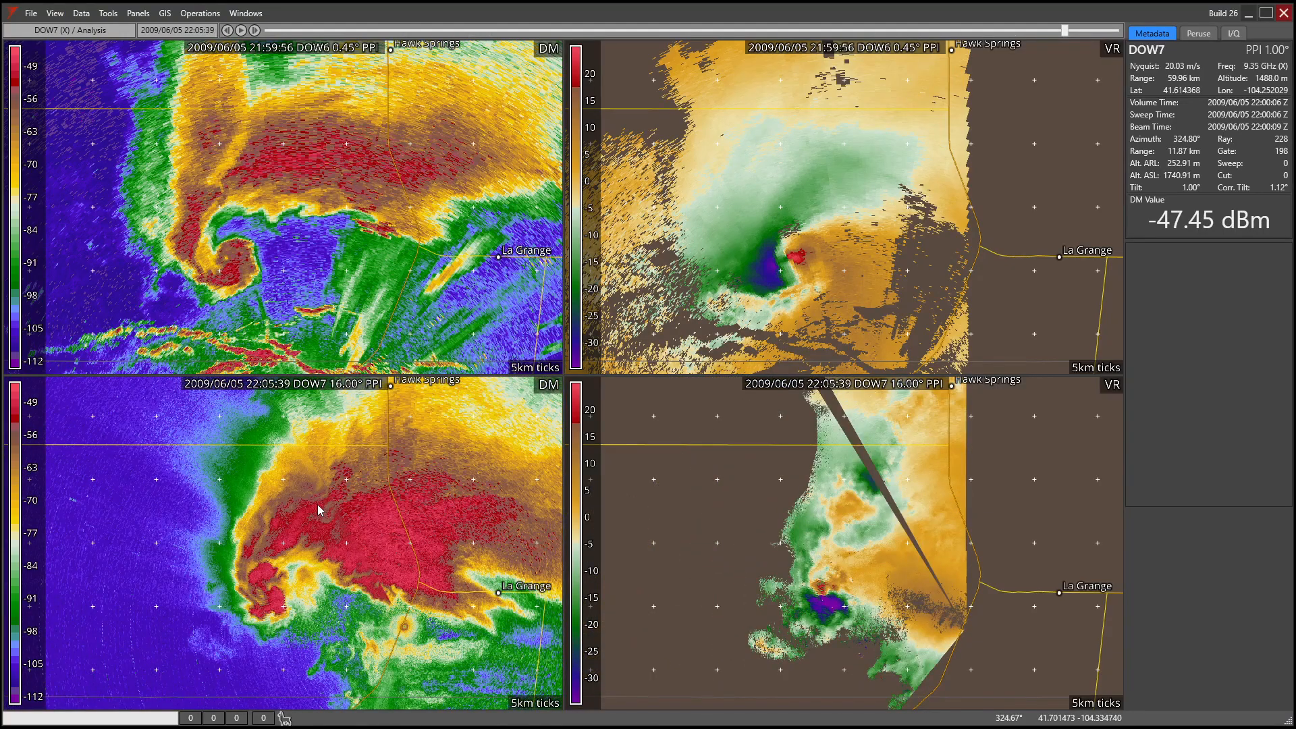
key("Left")
key("Left")
key("Left")
key("Left")
key("Left")
key("Left")
key("Left")
key("Left")
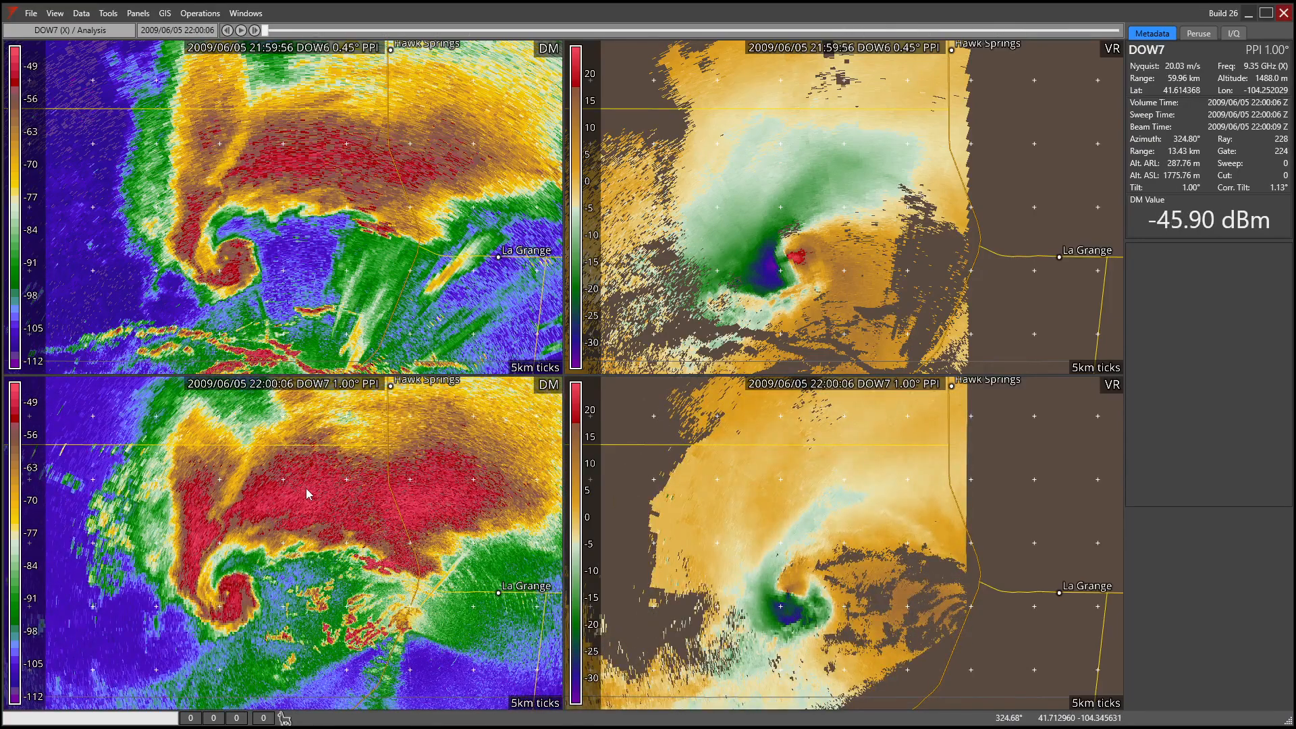
- Synchronize the lower-left DM panel's DOW7 binding with DOW6 (X) / Analysis
right_click(263, 475)
mouse_move(337, 523)
left_click(402, 526)
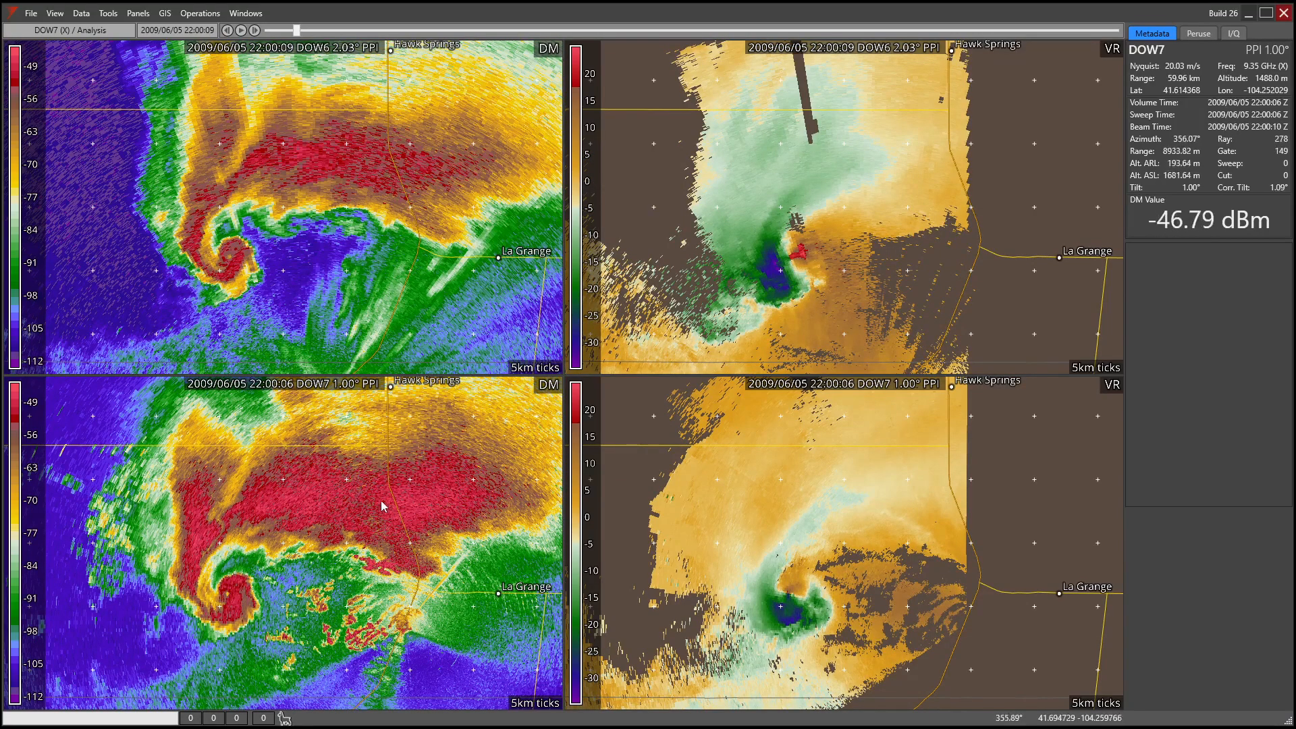
left_click_drag(293, 492, 313, 507)
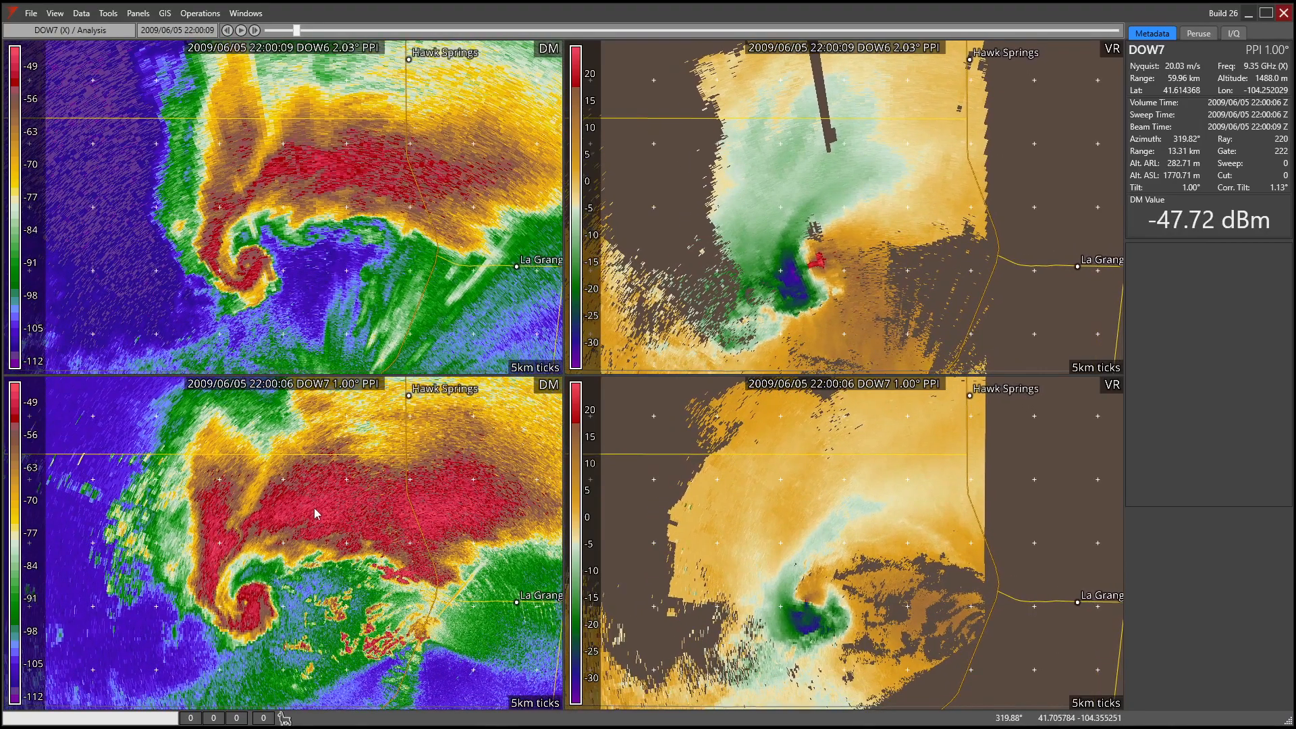
- Make the upper-left DM panel's DOW6 binding the selected one and turn on Synchronize Low for it
key("space")
right_click(241, 160)
mouse_move(313, 234)
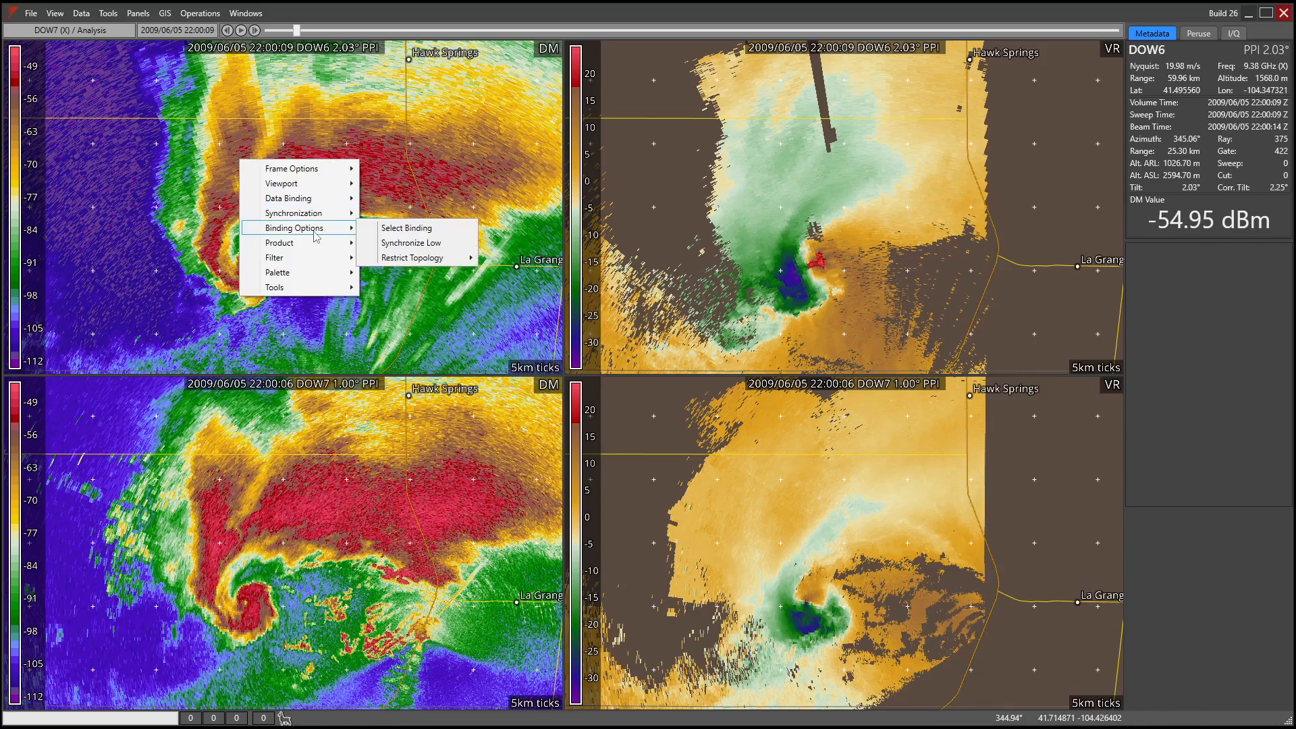
left_click(417, 230)
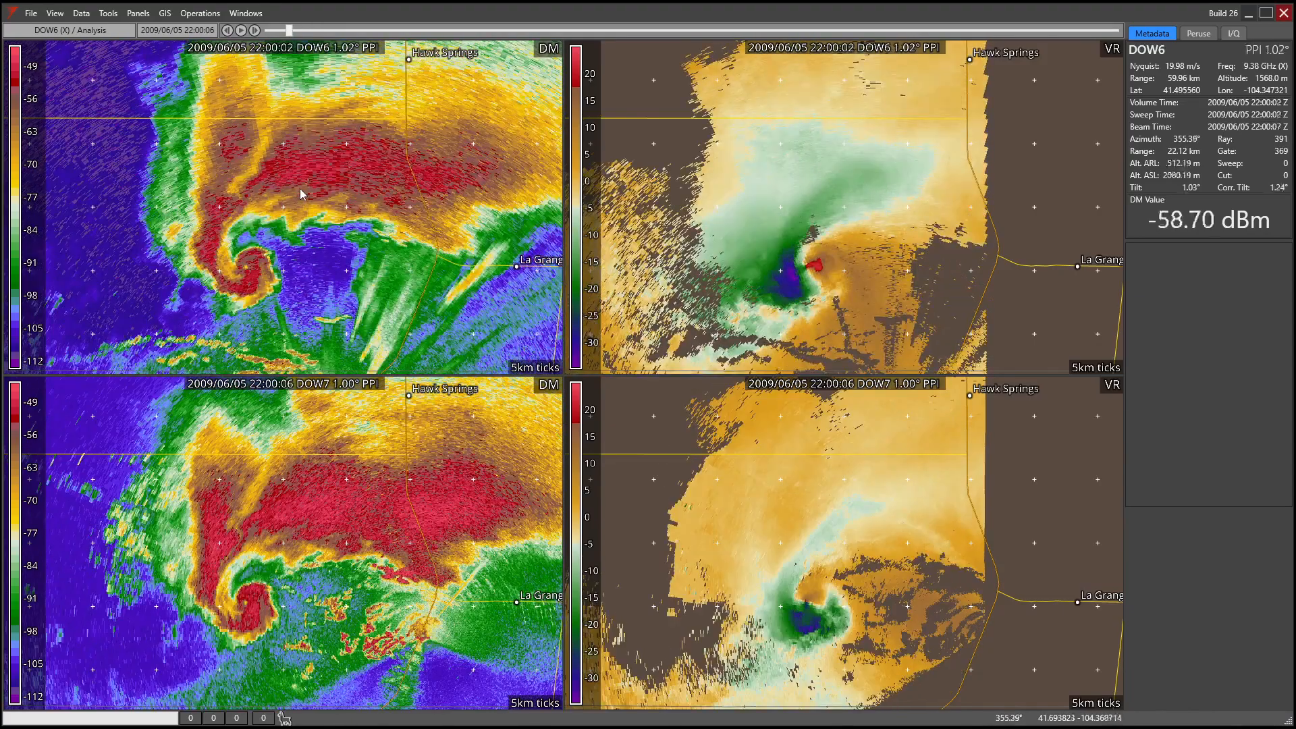
right_click(303, 195)
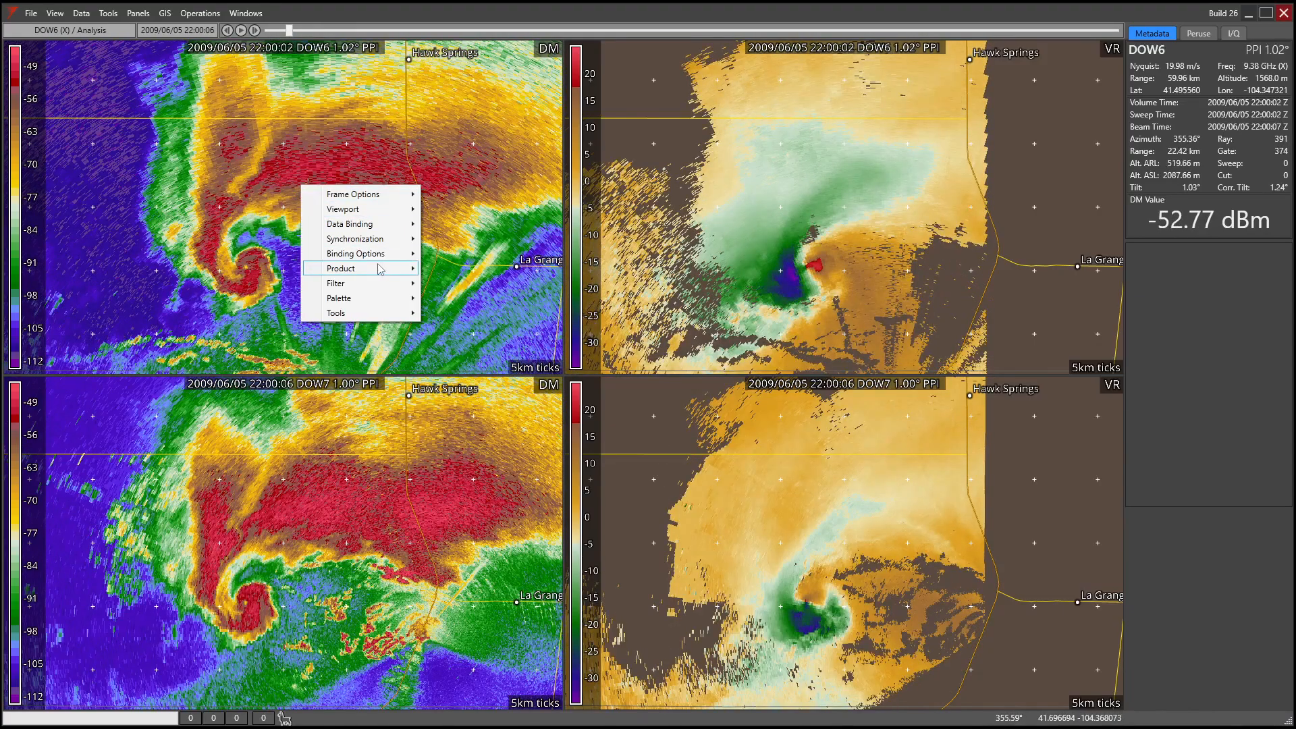
mouse_move(378, 254)
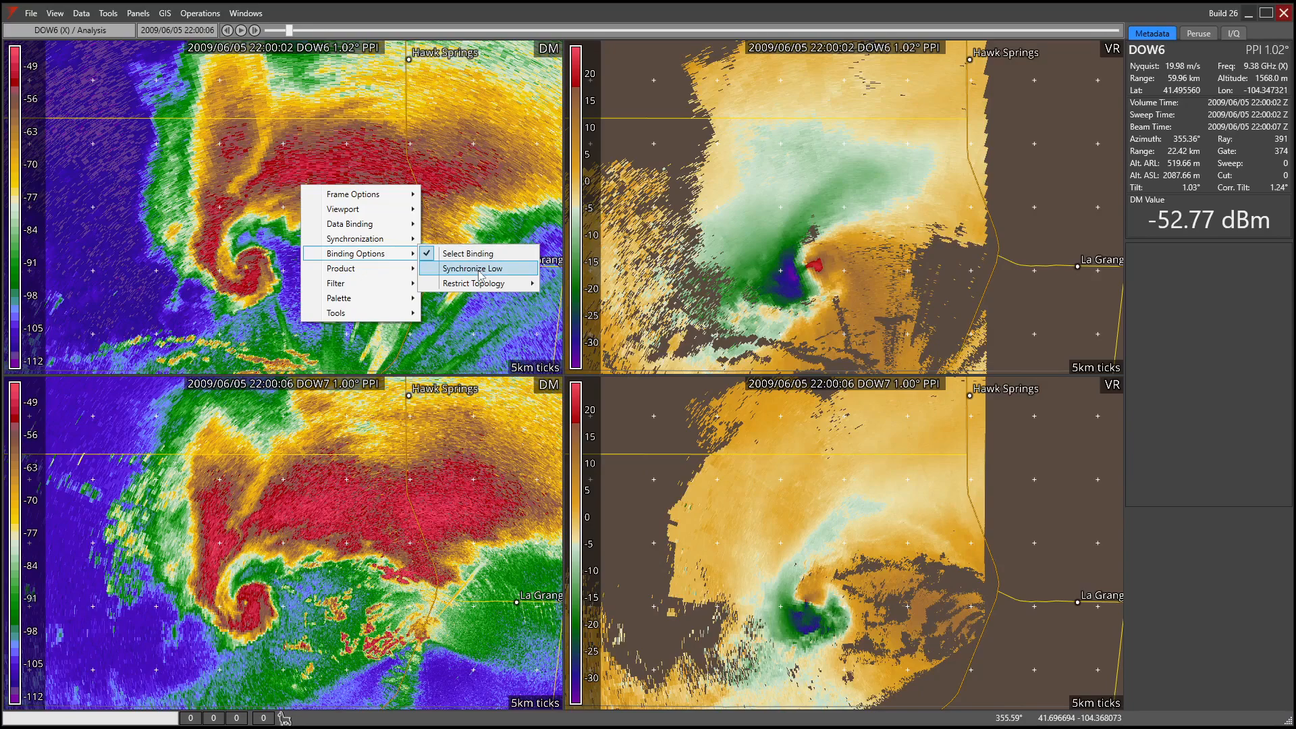
left_click(479, 270)
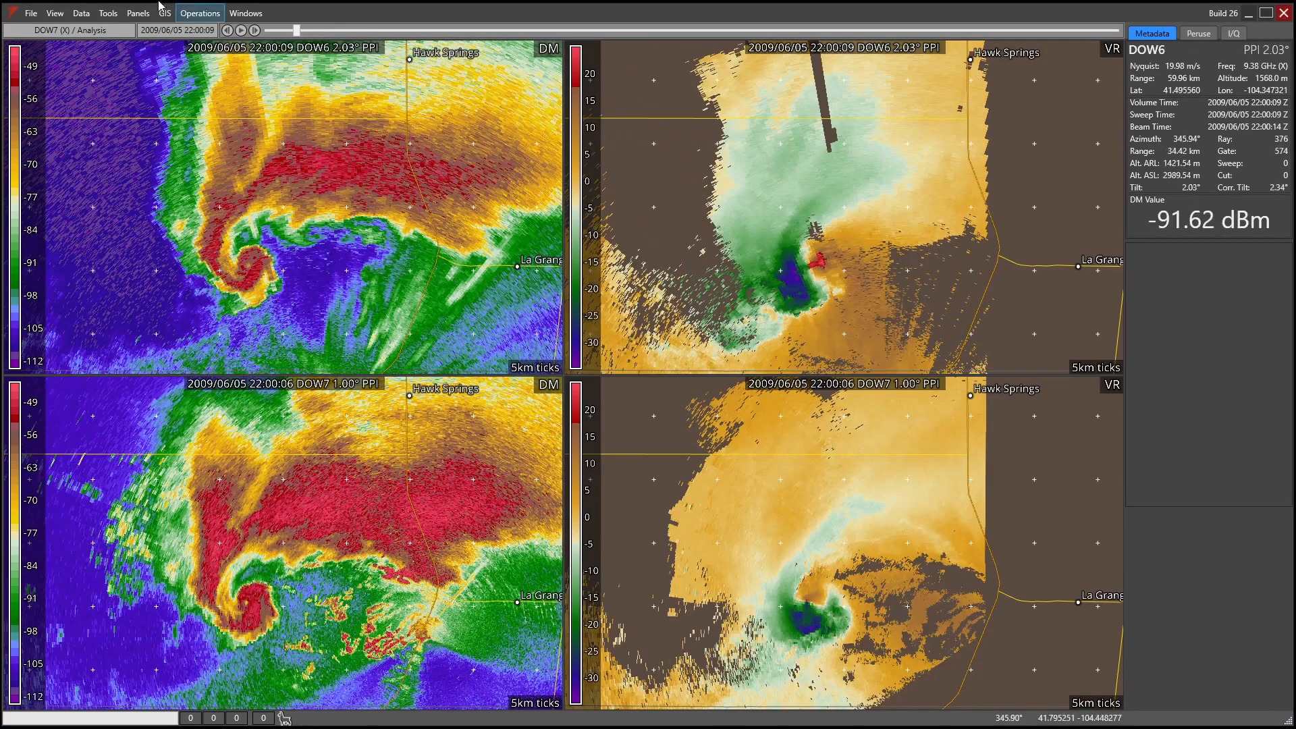
- Create two volumes for DOW6 (X) / Analysis, grouping the sweeps starting at 21:59:56 and those starting at 22:04:00
left_click(79, 14)
mouse_move(166, 35)
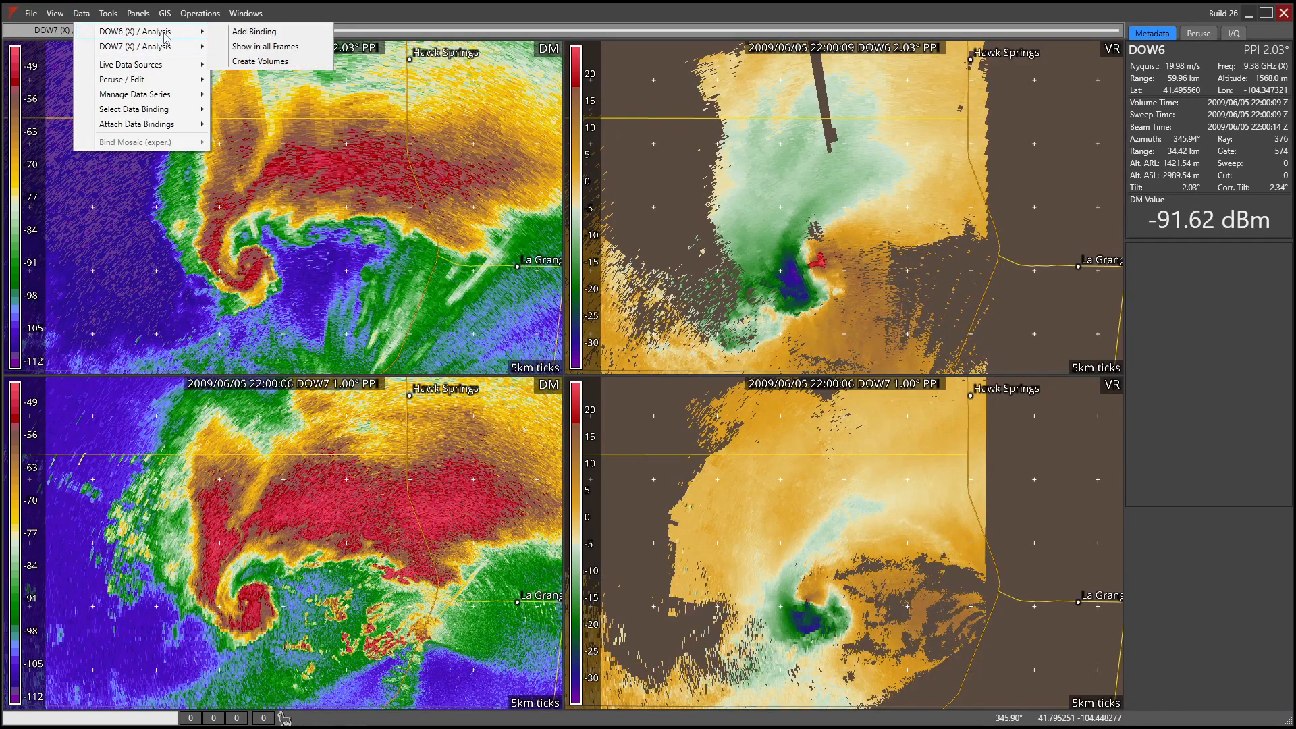
left_click(270, 61)
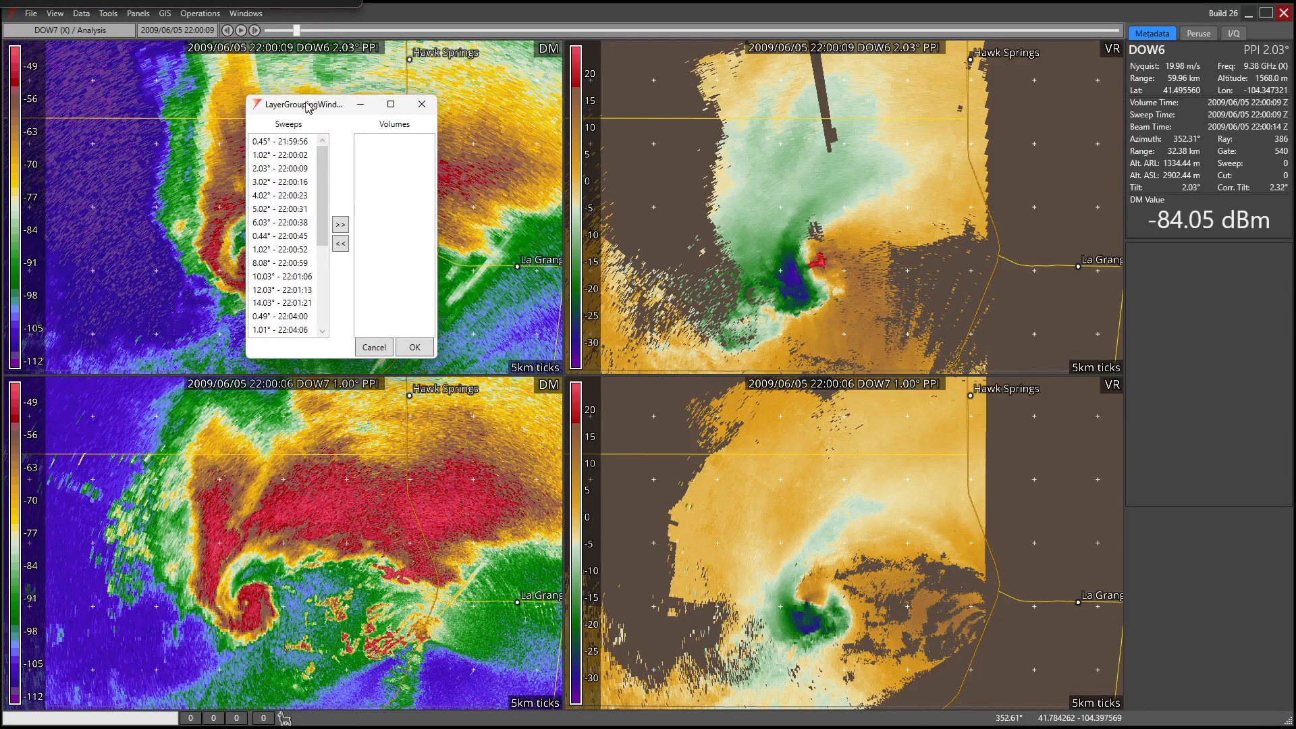
left_click_drag(282, 142, 282, 296)
left_click(335, 212)
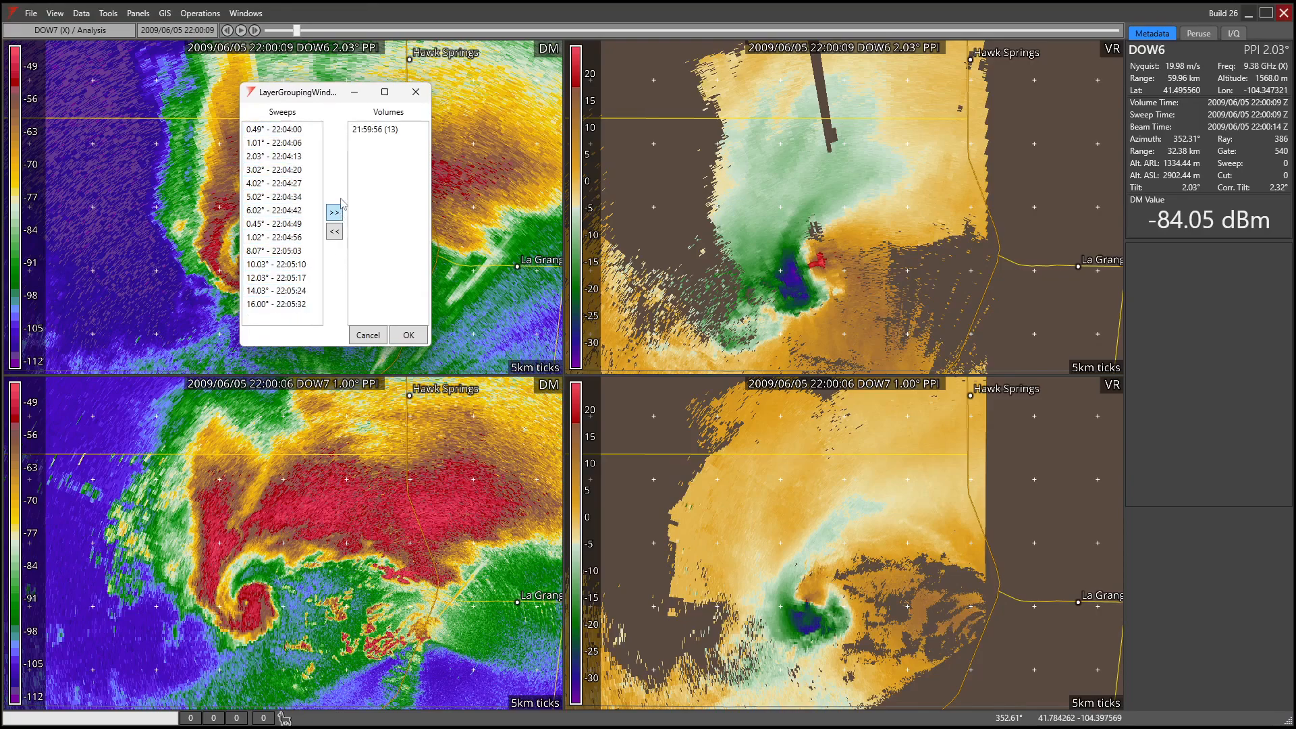
left_click(334, 212)
left_click(408, 335)
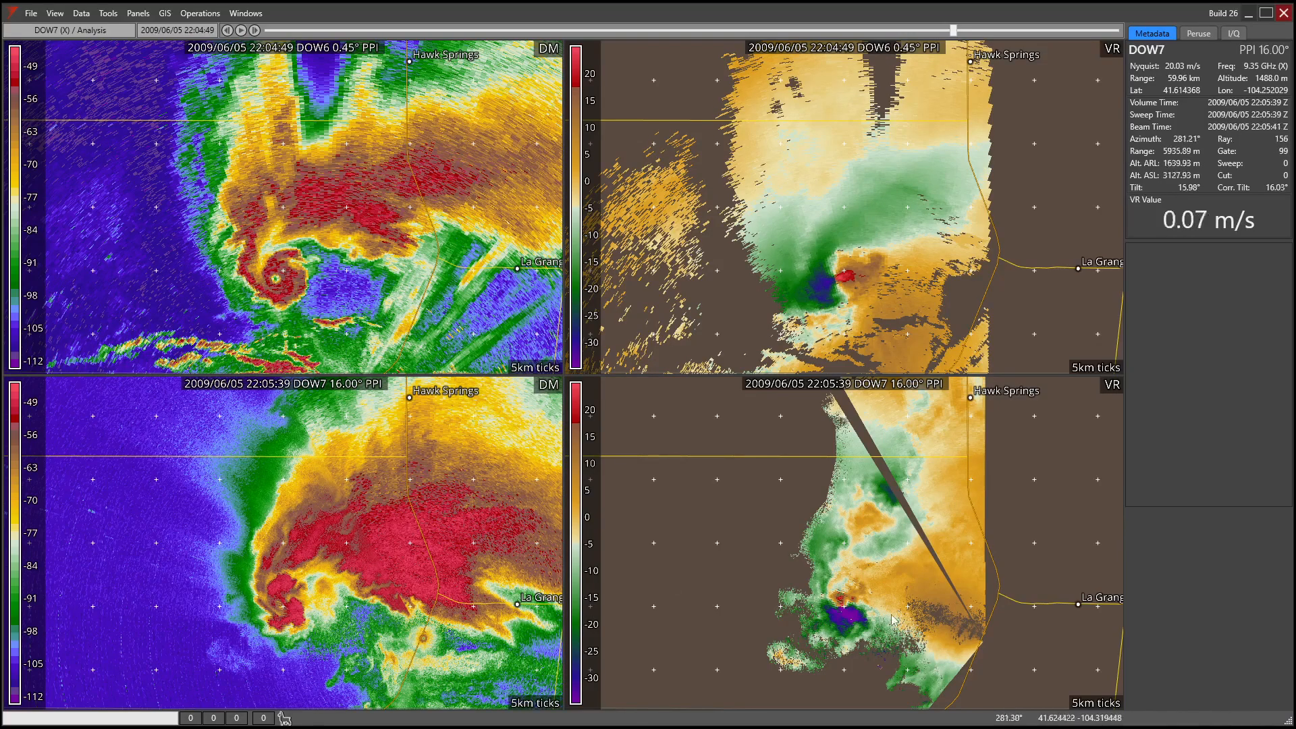
- Examine the hook echo and velocity couplet in close view, and move back from the 22:04:49 DOW6 sweep to the earlier volume
scroll(865, 609, "up", 3)
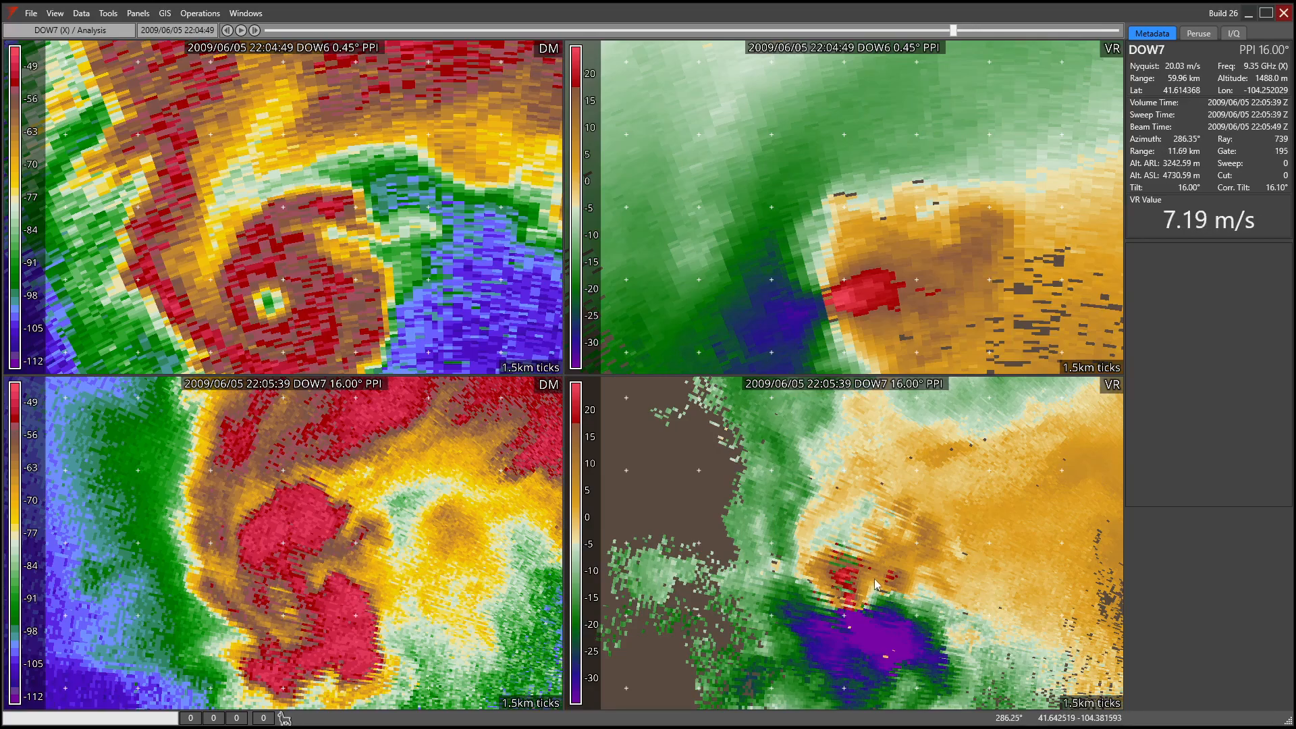
left_click_drag(877, 585, 836, 526)
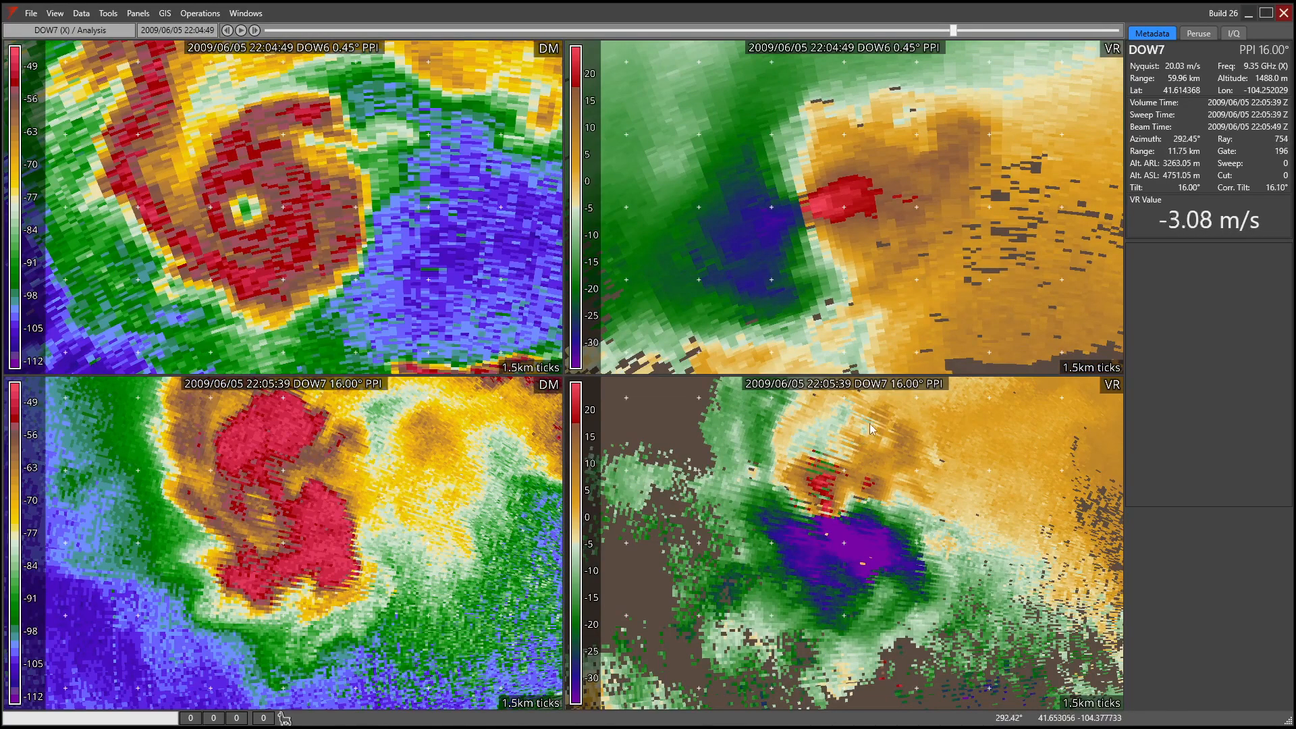
scroll(814, 530, "down", 3)
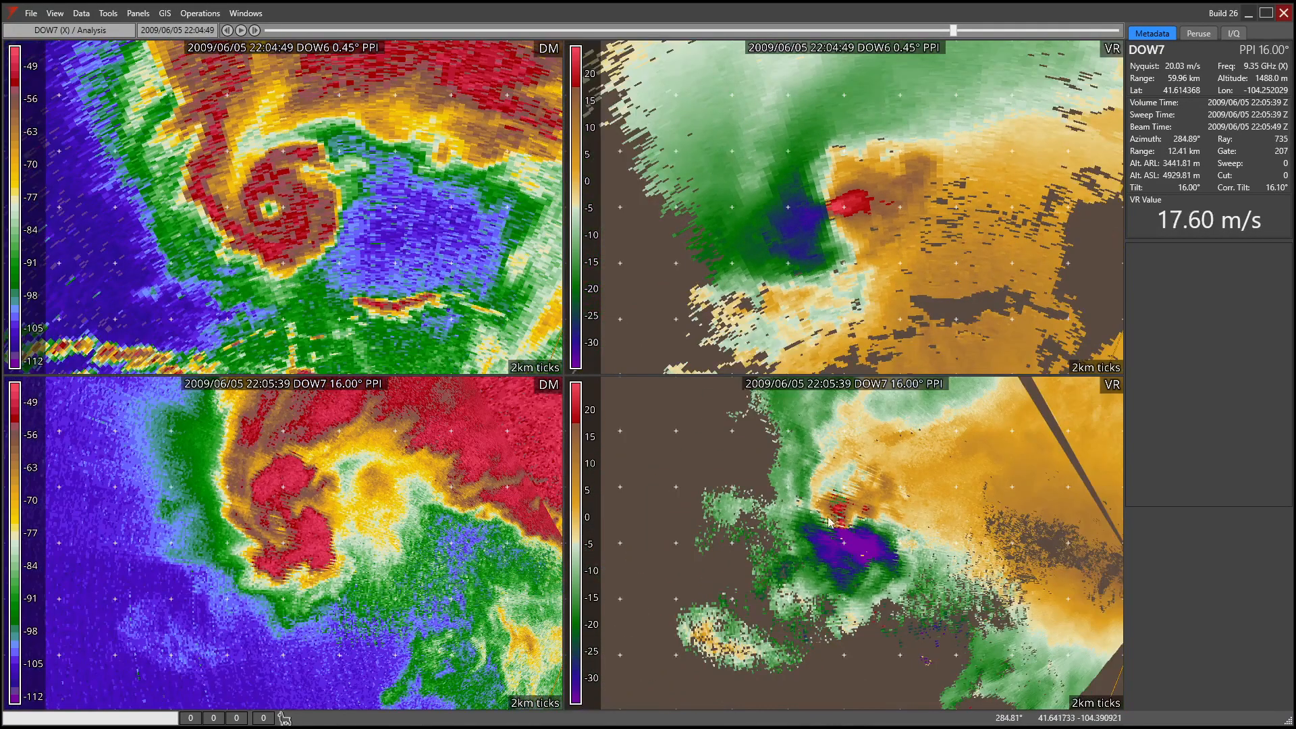
key("Down")
key("Down")
key("Left")
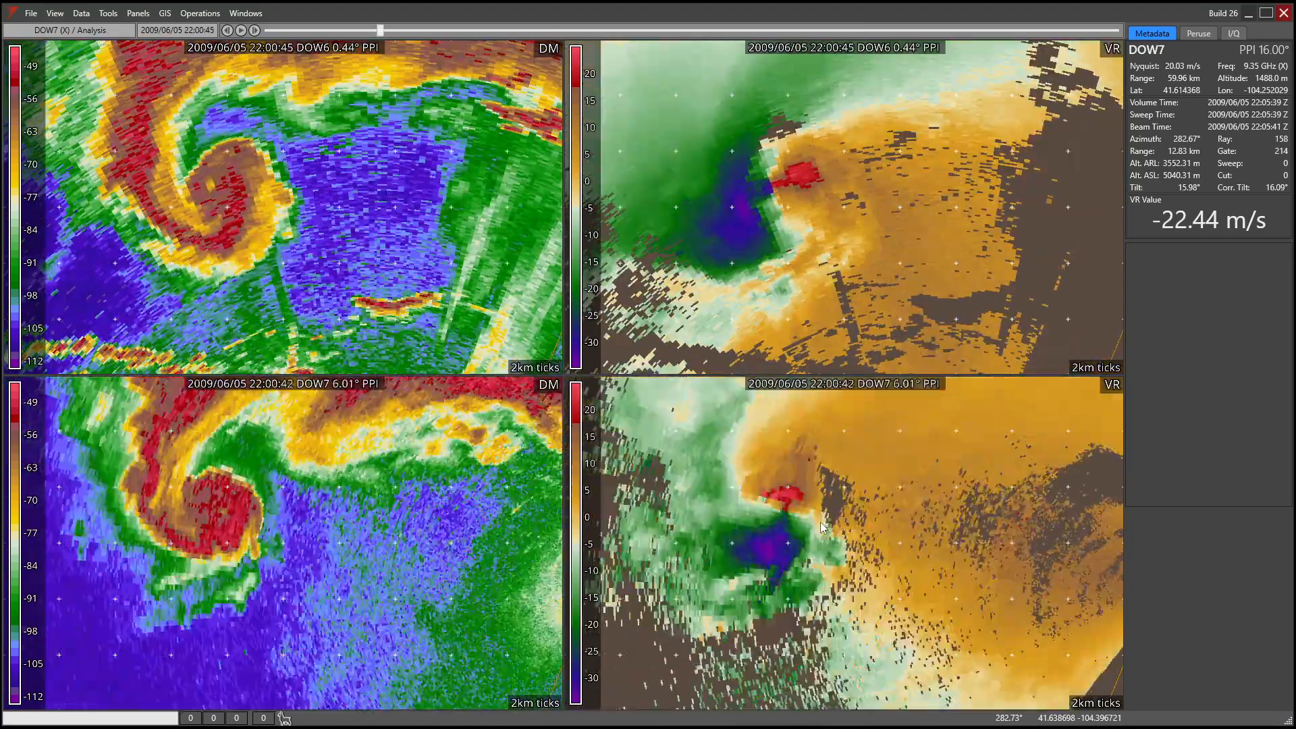
- Ungroup the 21:59:56 and 22:04:00 volumes of DOW6 (X) / Analysis back into individual sweeps
left_click(81, 13)
mouse_move(126, 37)
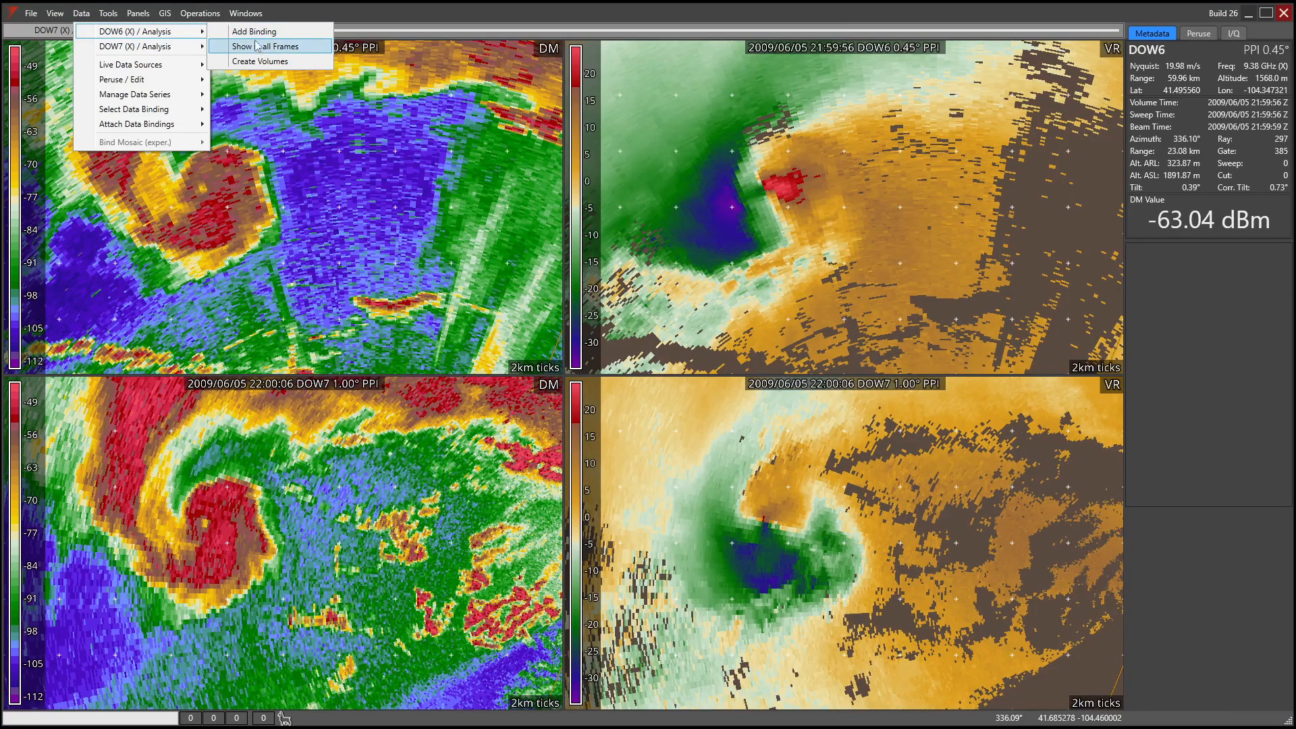
left_click(262, 61)
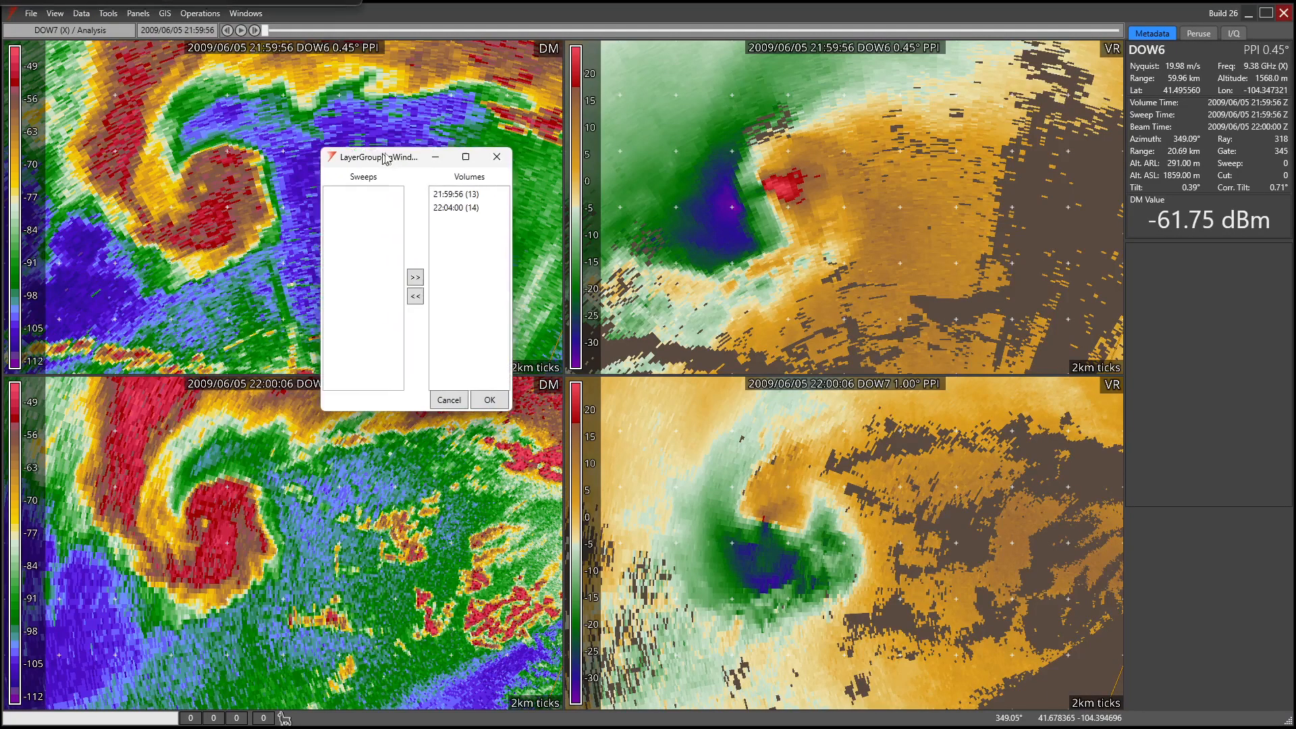
left_click(448, 188)
left_click(415, 289)
left_click(469, 187)
left_click(415, 289)
left_click(489, 394)
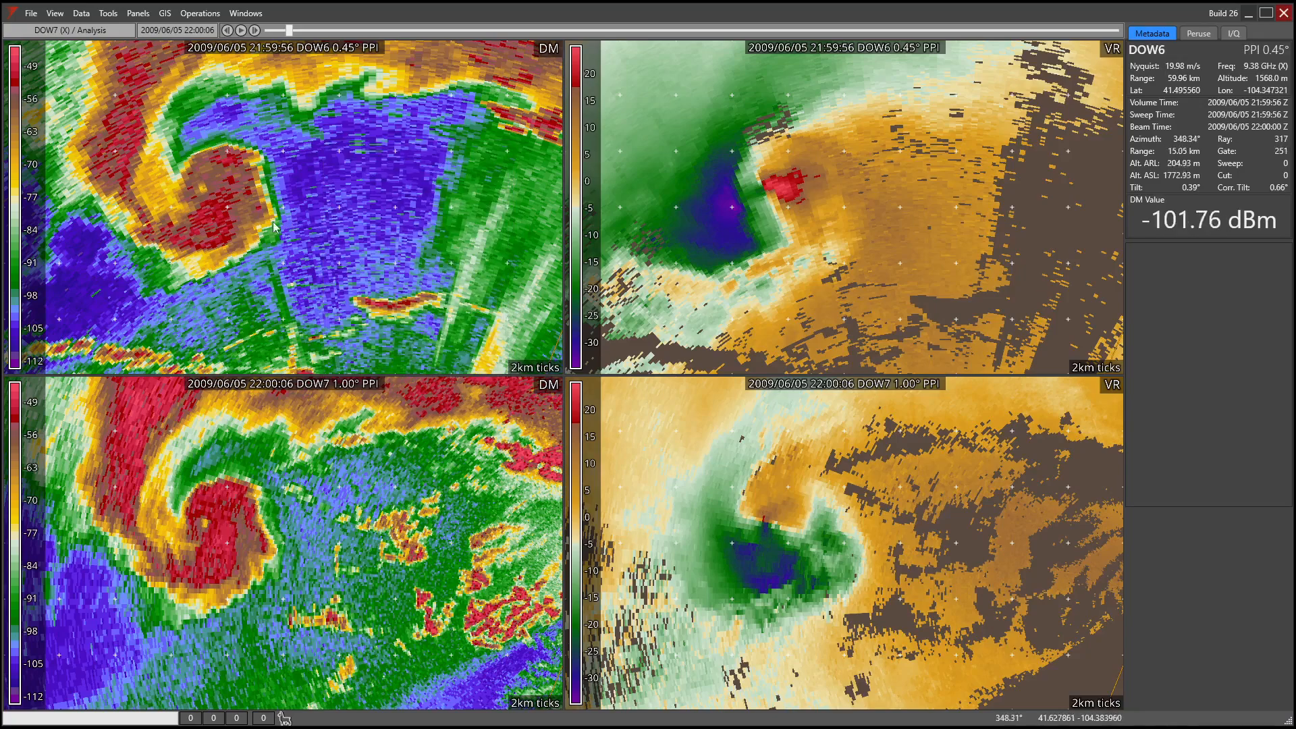
- Filter the DOW6 data from the upper-left panel to DM values greater than -76.23, and check the wider storm area
right_click(292, 223)
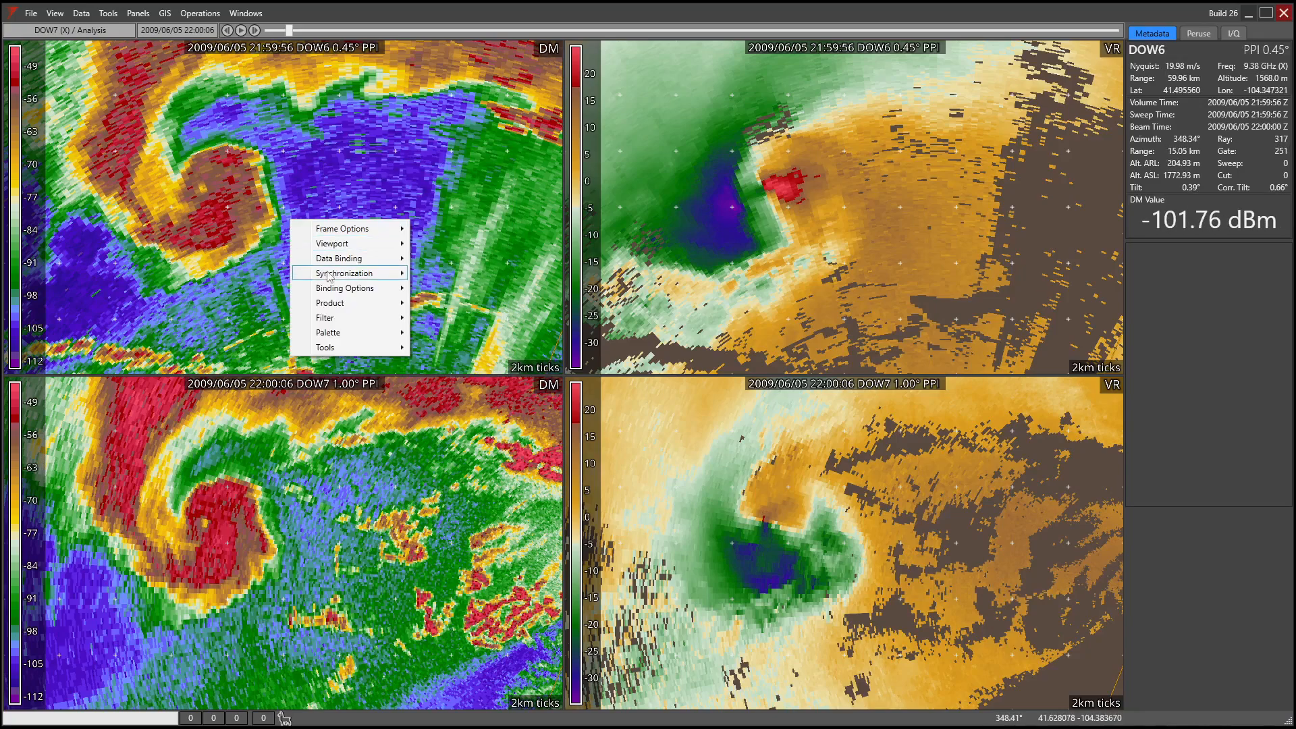
mouse_move(369, 290)
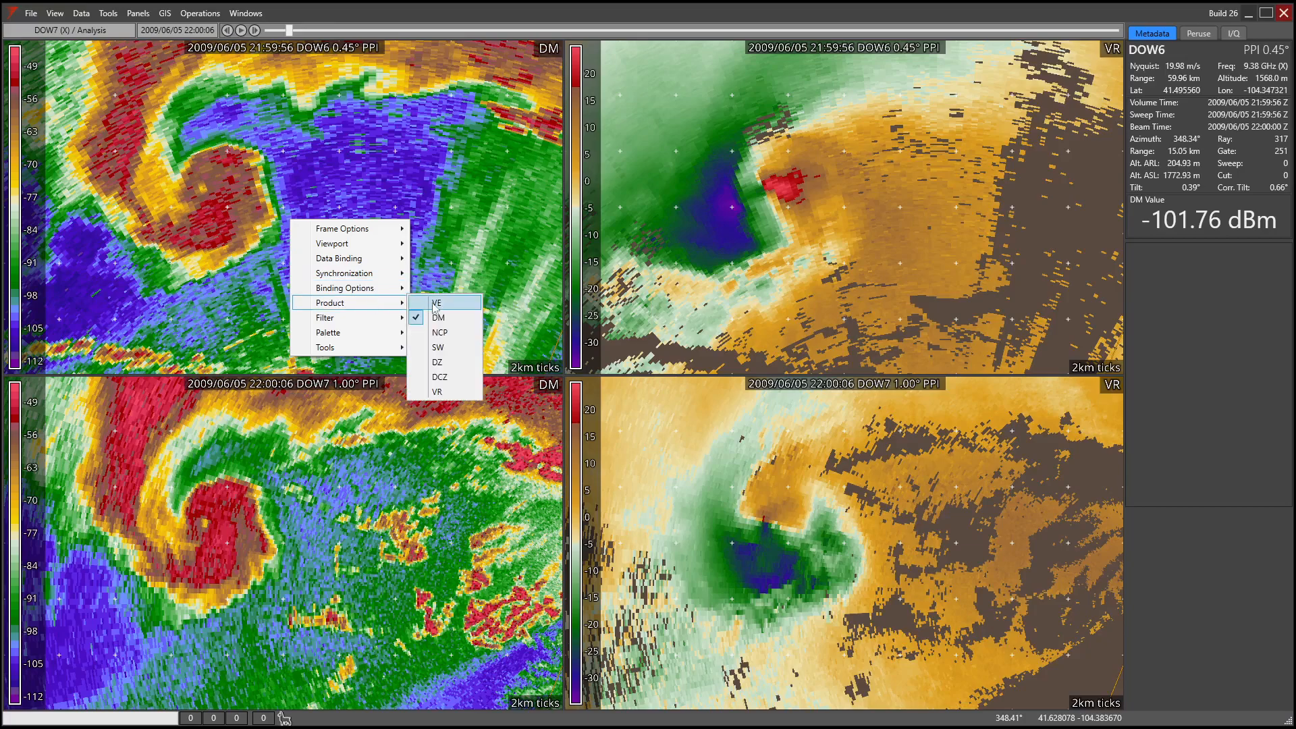
mouse_move(392, 320)
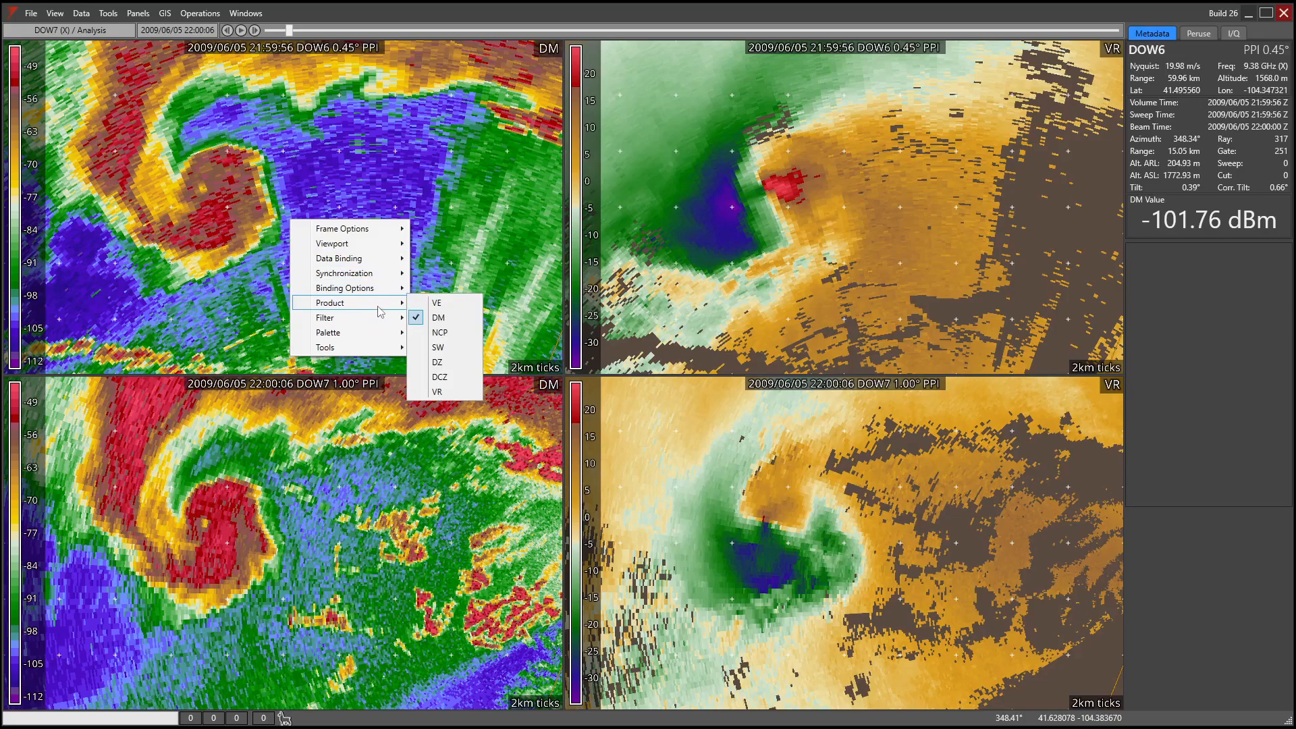
left_click(452, 344)
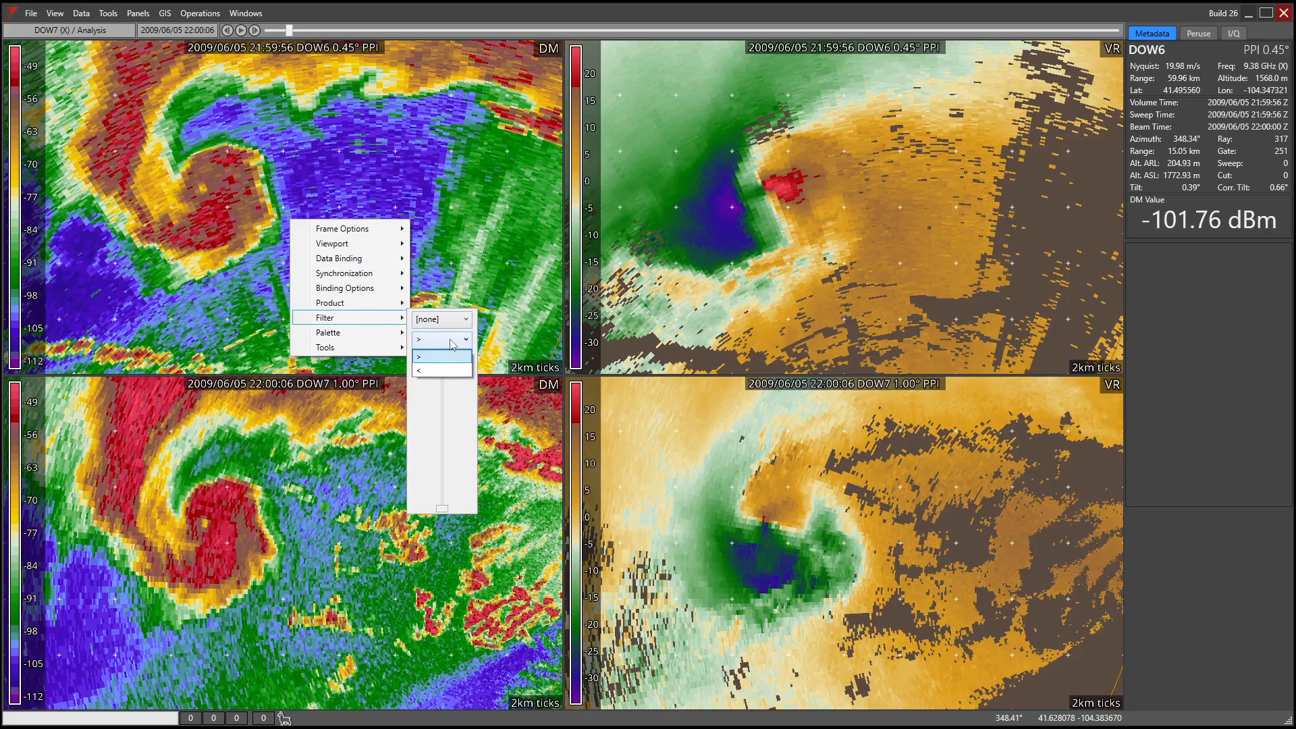
left_click(447, 346)
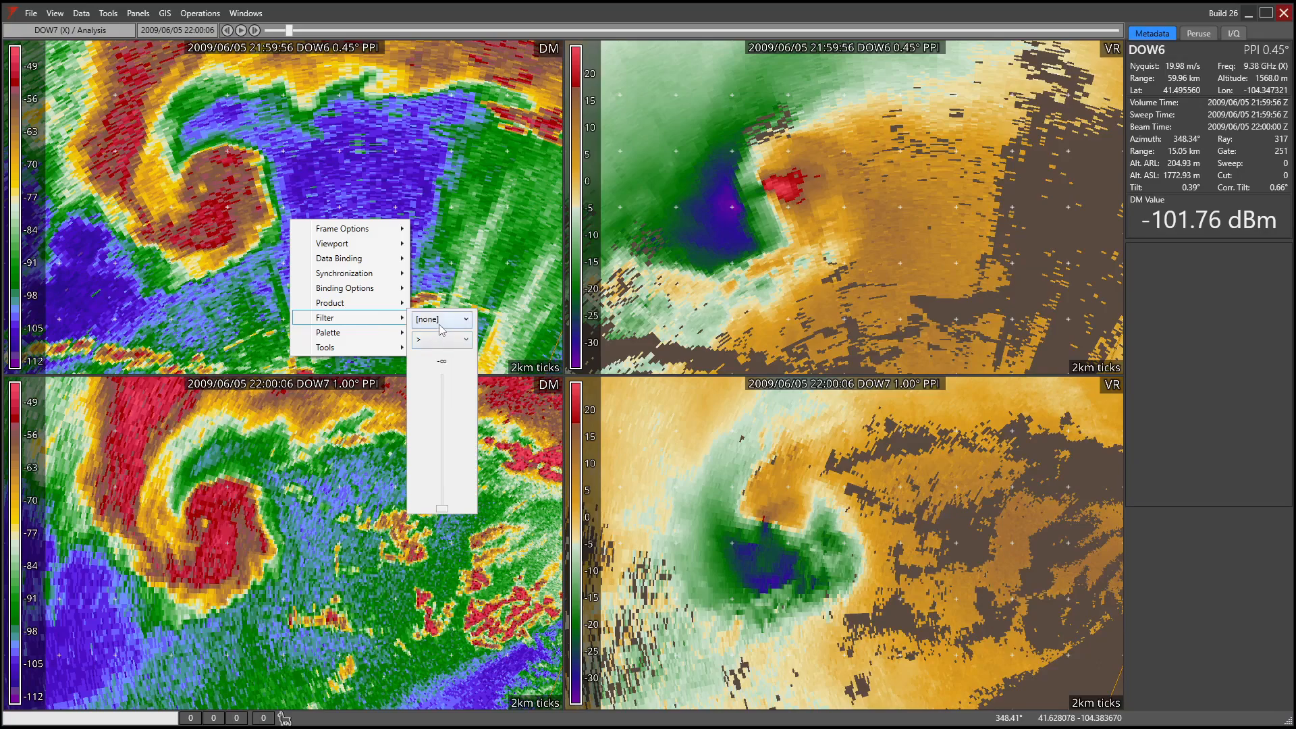
left_click(440, 319)
left_click(439, 366)
left_click_drag(445, 510, 444, 437)
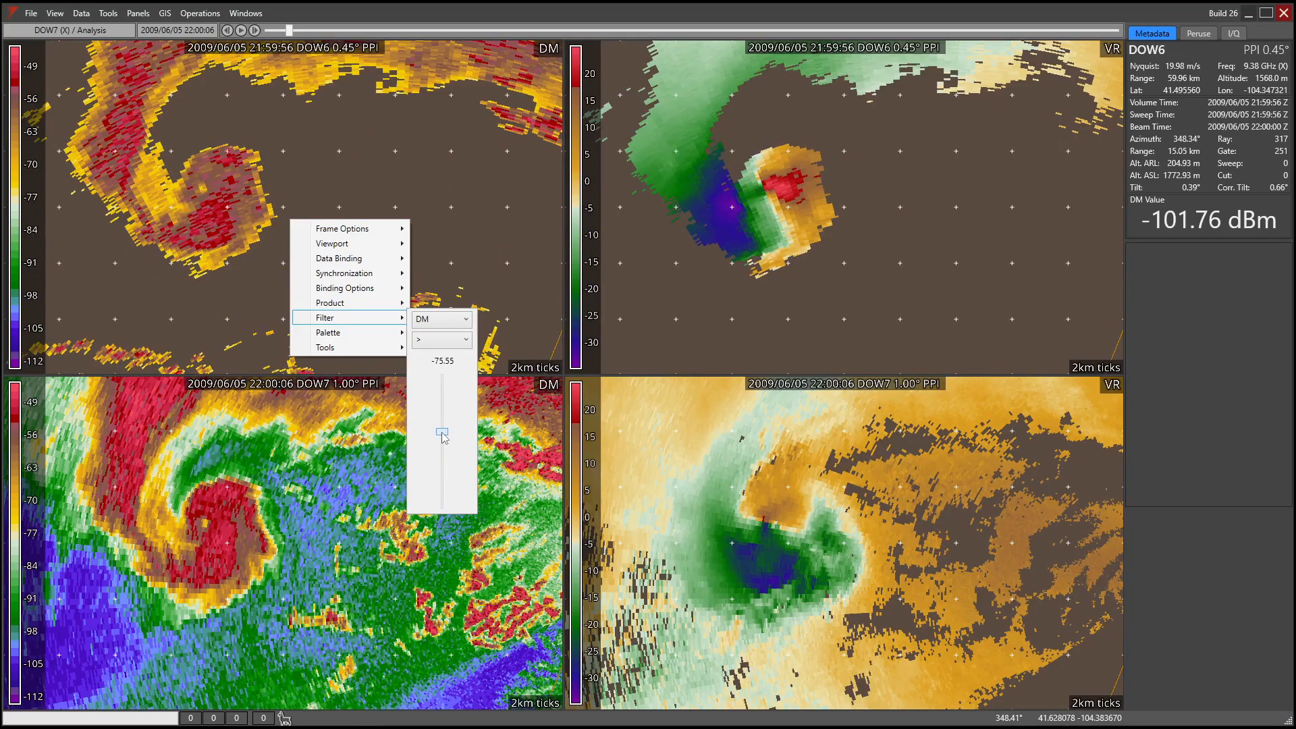
left_click_drag(442, 434, 444, 438)
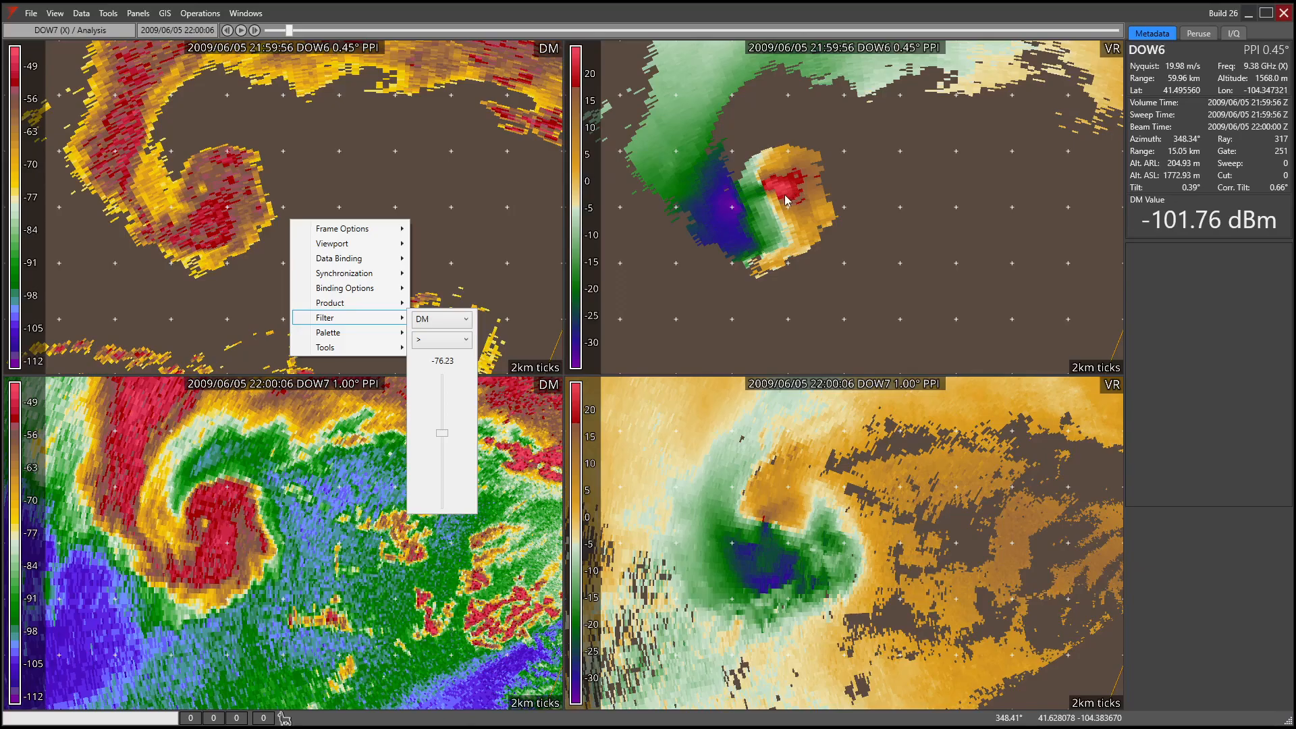
left_click(486, 140)
scroll(480, 135, "down", 6)
left_click_drag(472, 129, 330, 190)
scroll(333, 209, "up", 5)
- Add another data binding for DOW6 (X) / Analysis
right_click(324, 176)
right_click(726, 177)
right_click(726, 177)
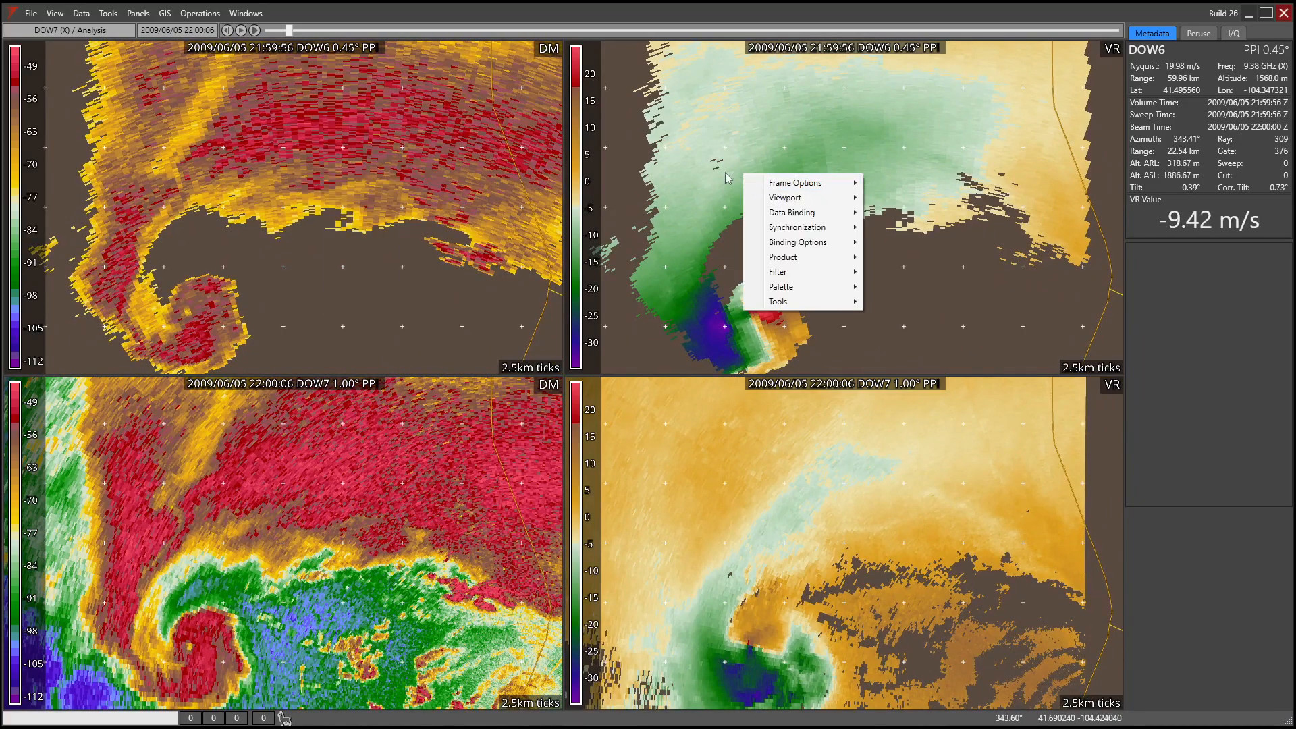
left_click(81, 12)
left_click(81, 12)
mouse_move(120, 31)
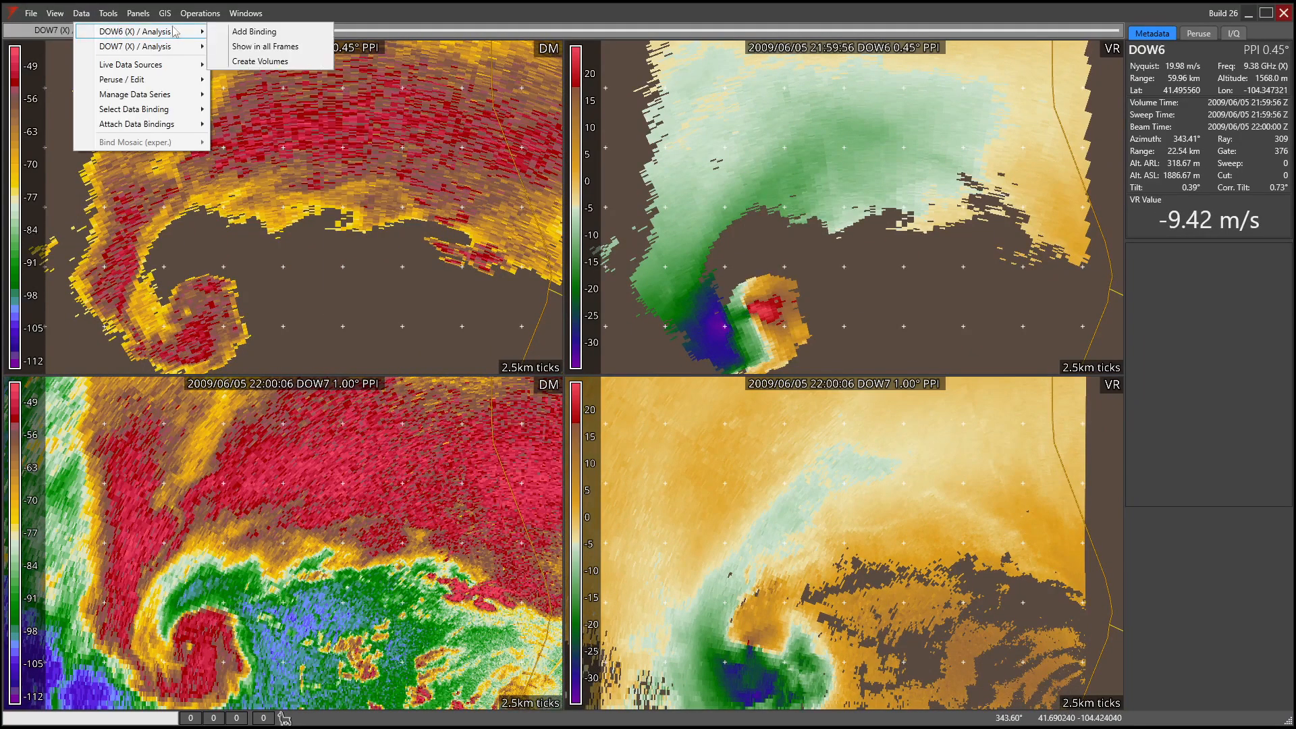
left_click(260, 33)
- Assign the new DOW6 binding to the upper-right VR panel and compare it with the filtered DM panel
right_click(704, 154)
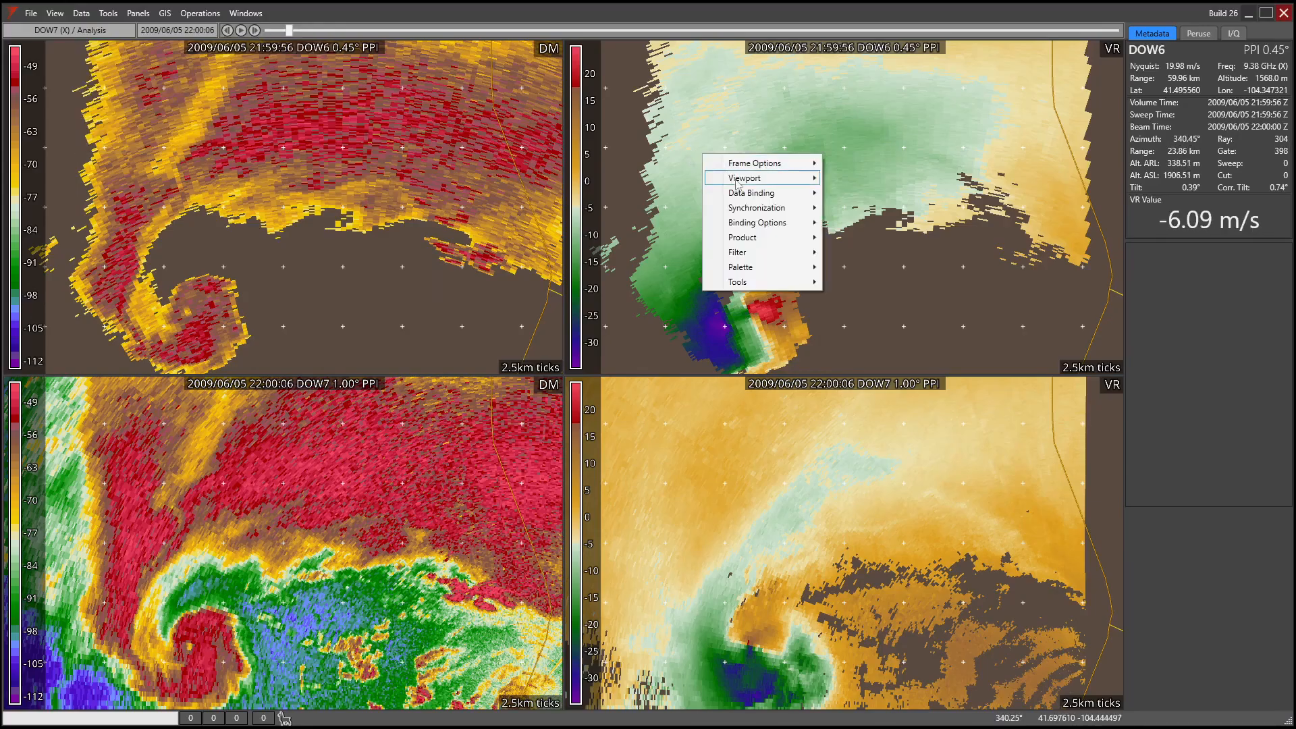
mouse_move(779, 195)
left_click(899, 209)
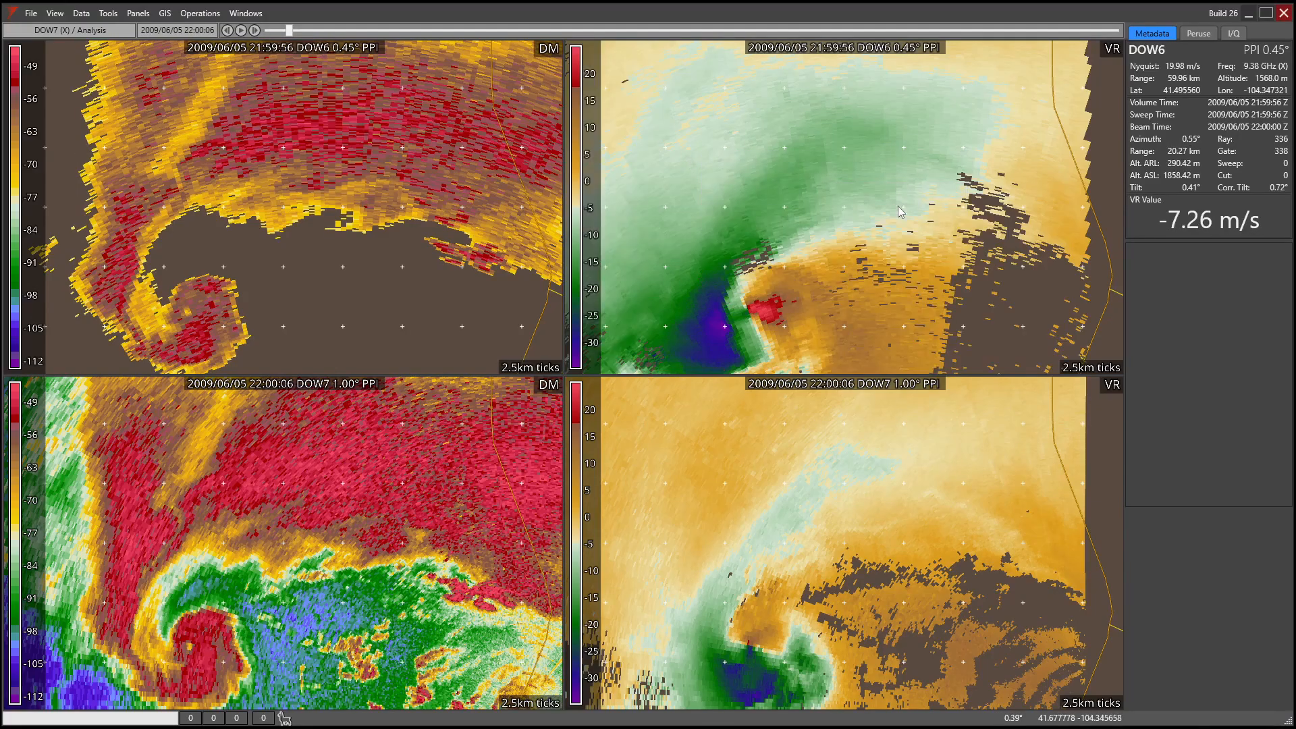
scroll(787, 206, "down", 5)
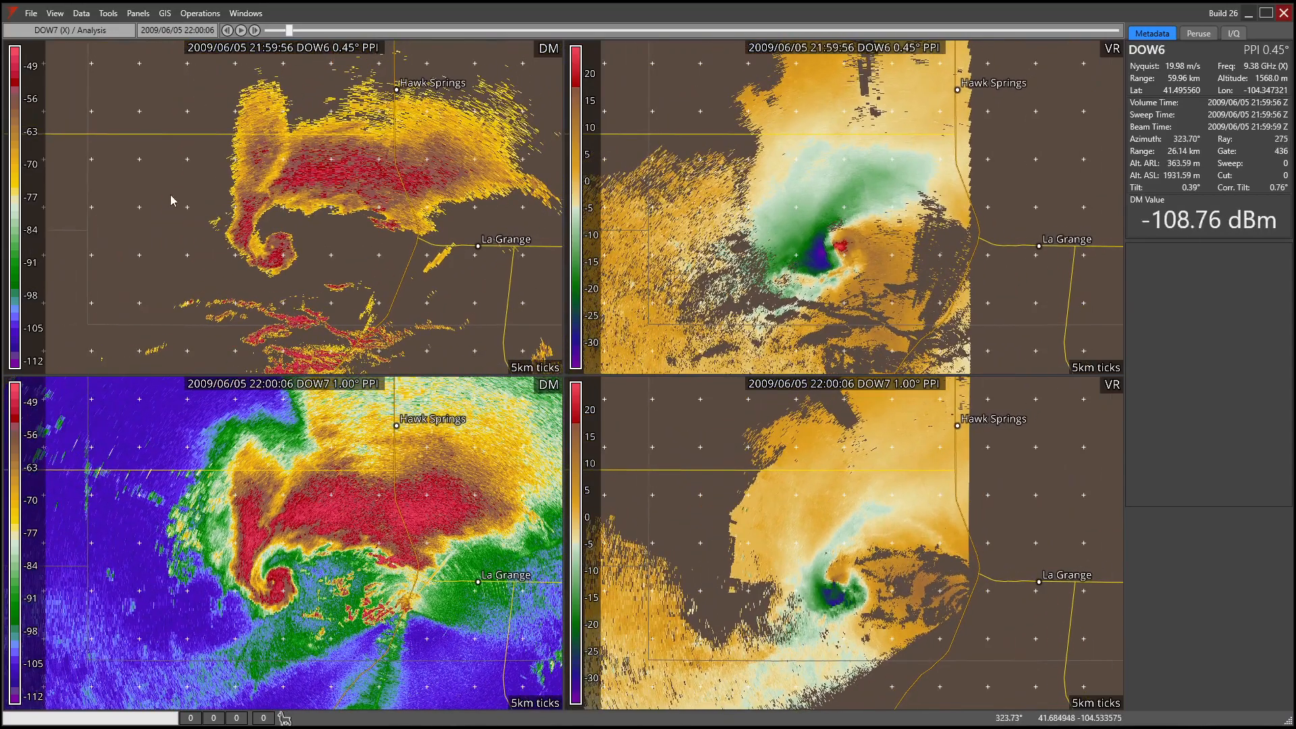
- Lower the upper-left panel's DM filter threshold to -97.20 and remove the filter by setting its product to [none]
right_click(171, 200)
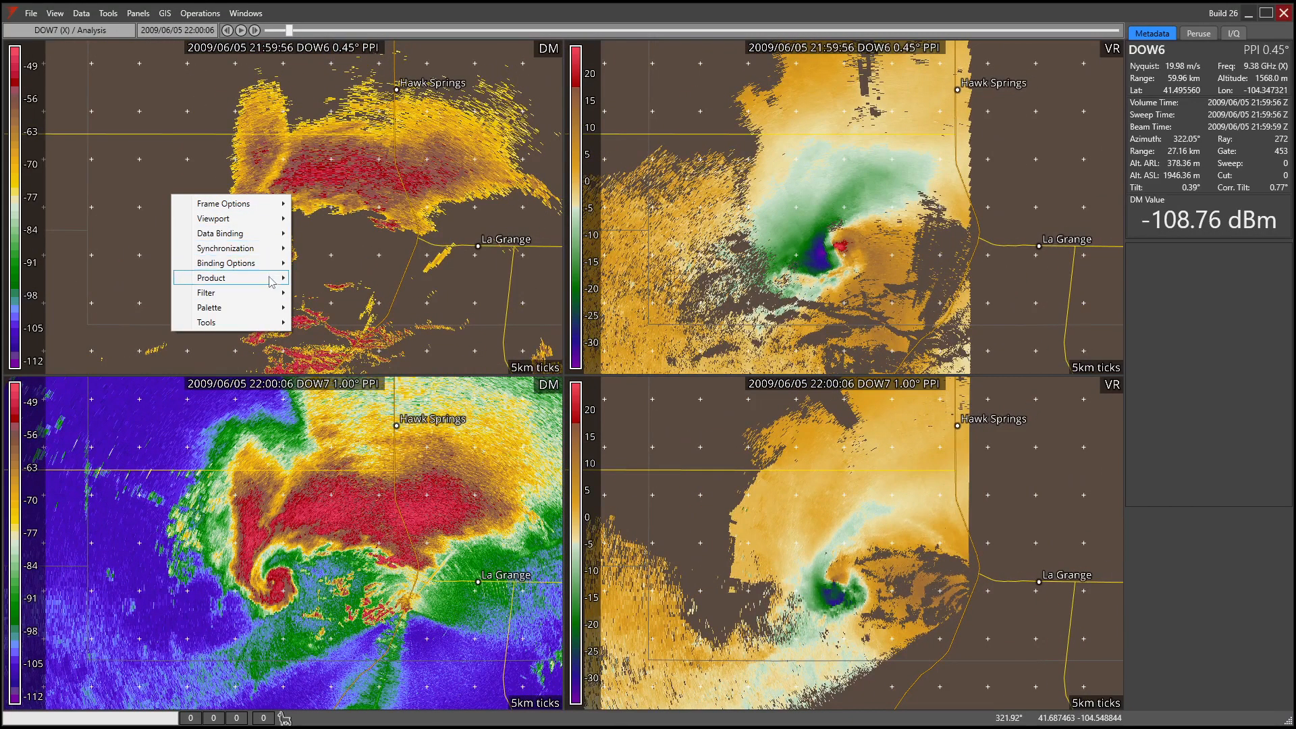
mouse_move(269, 295)
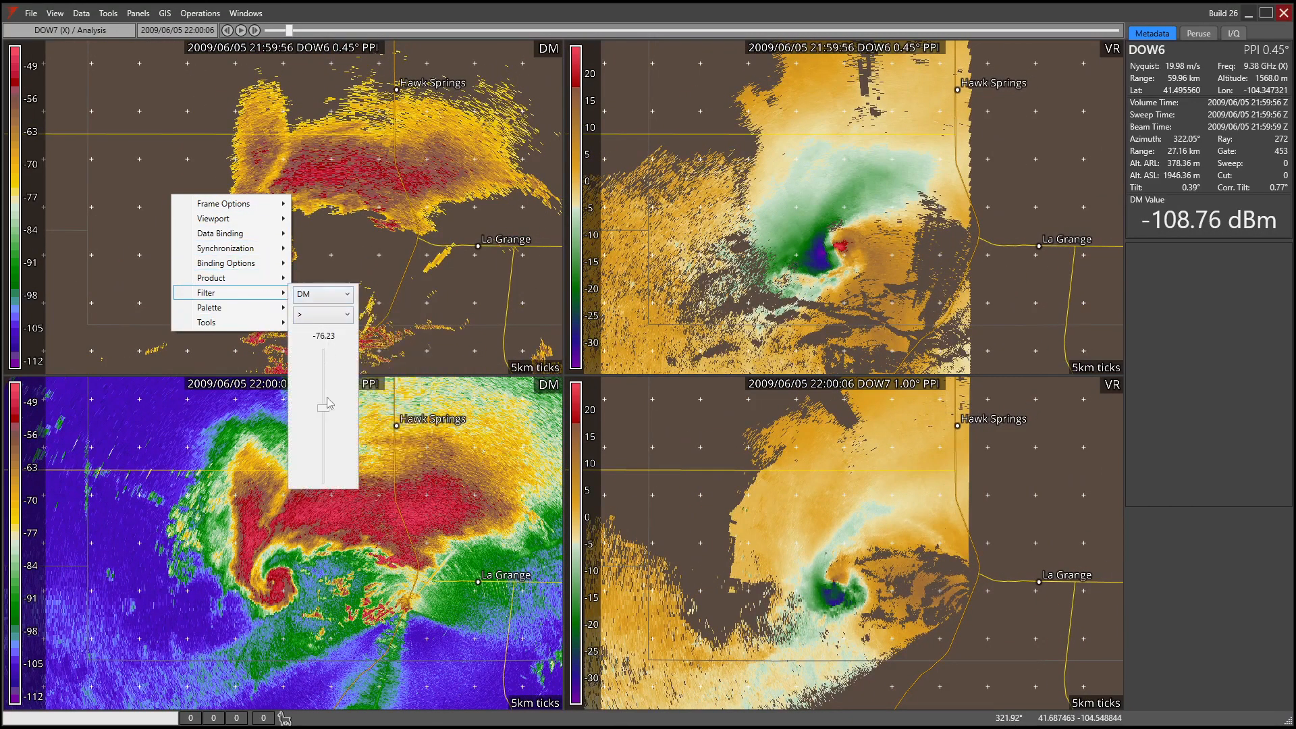
left_click_drag(324, 406, 336, 449)
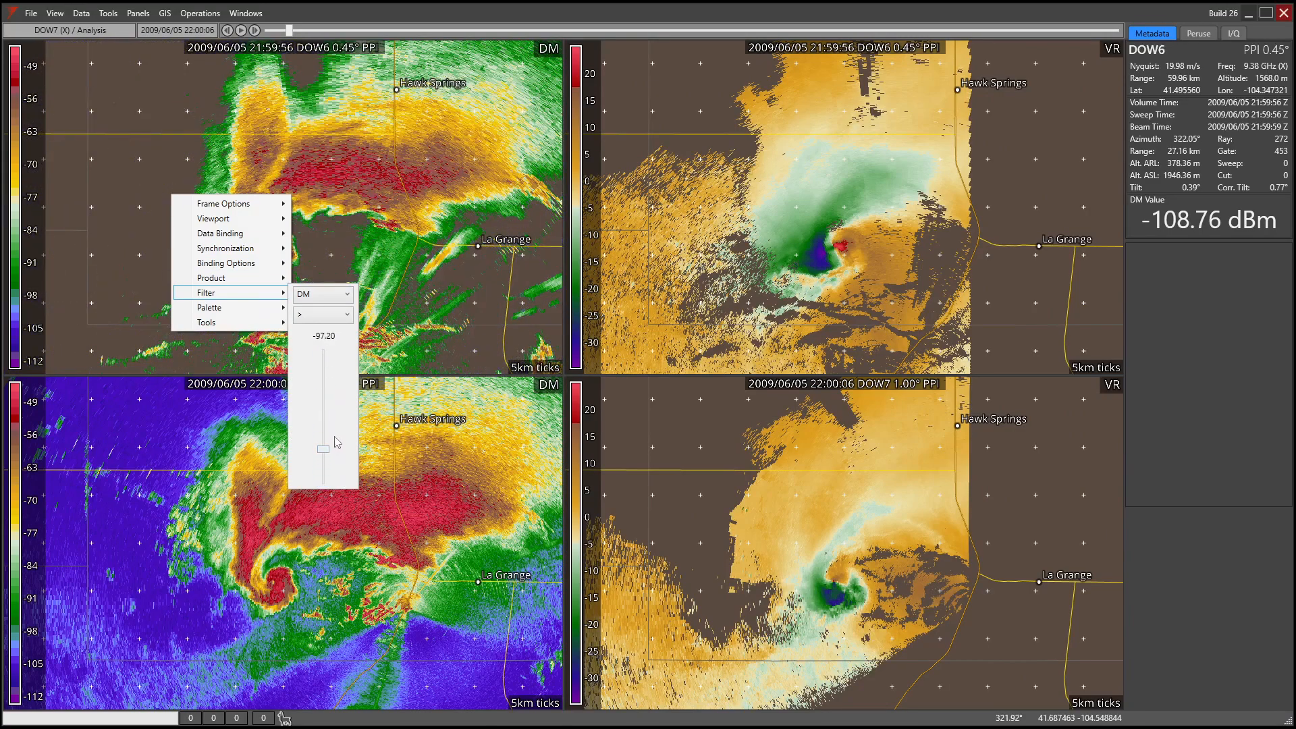
left_click(323, 315)
left_click(323, 350)
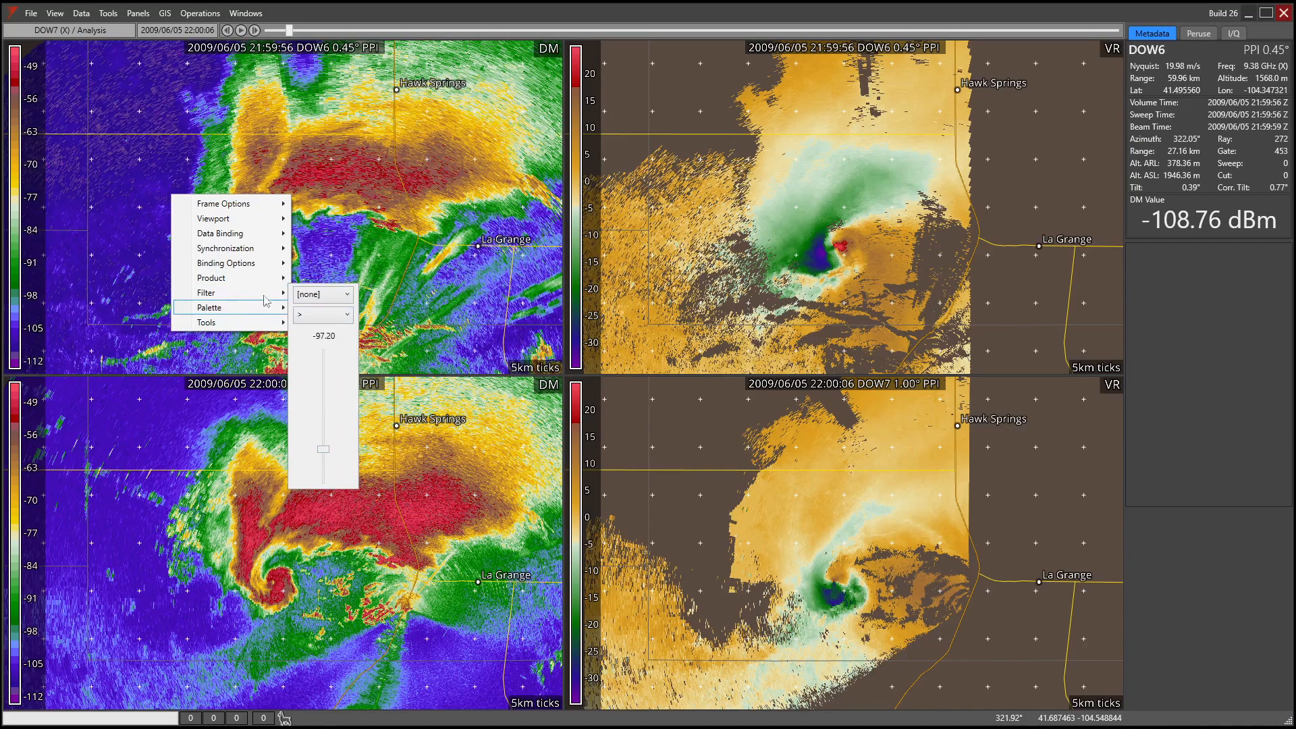
left_click(392, 204)
left_click_drag(365, 256, 353, 268)
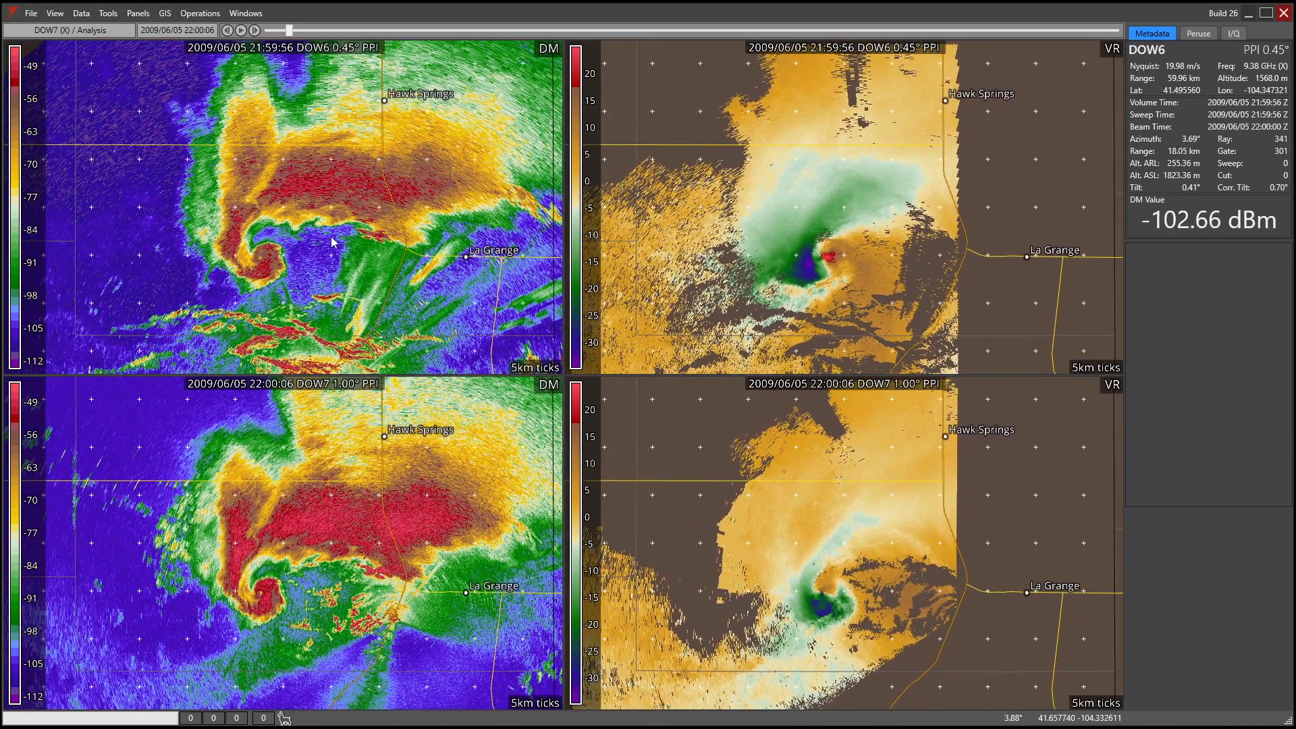
- Switch the upper-right VR panel back to the original DOW6 data binding
right_click(775, 146)
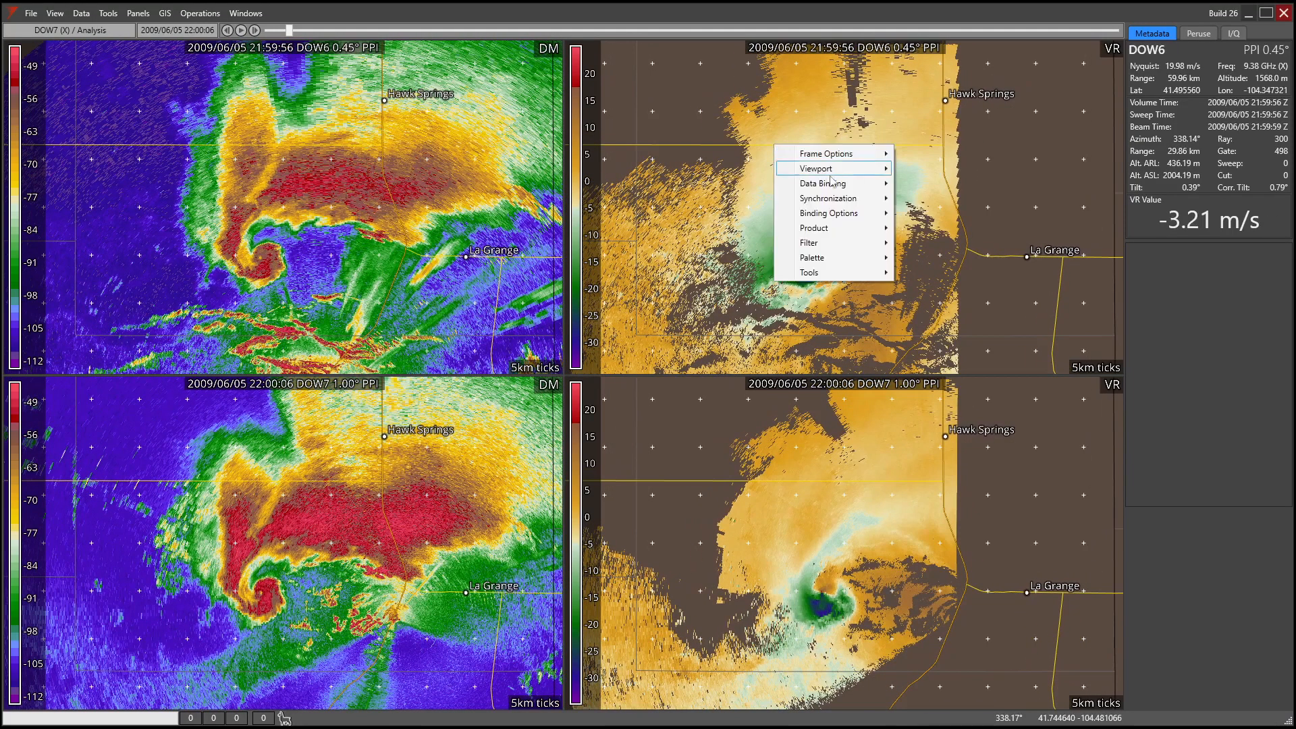
mouse_move(840, 186)
left_click(958, 183)
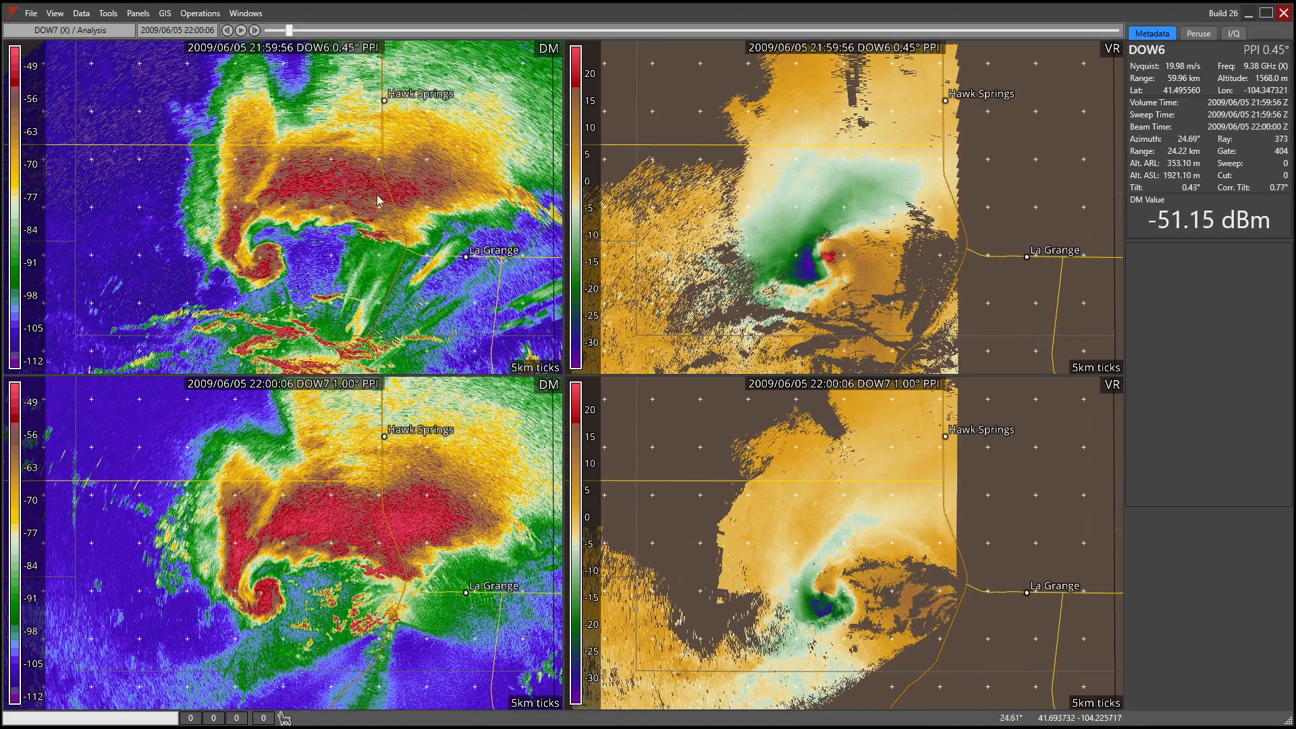
left_click_drag(303, 196, 287, 207)
right_click(285, 191)
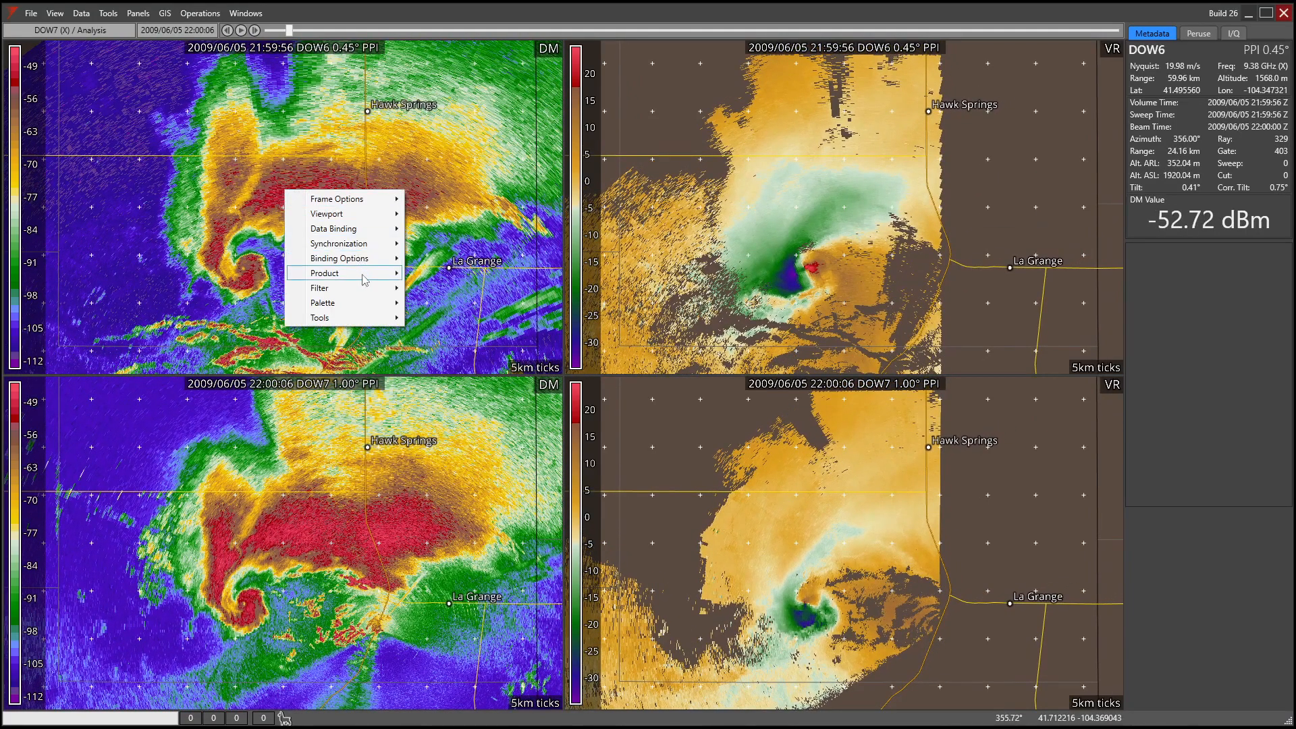
mouse_move(377, 321)
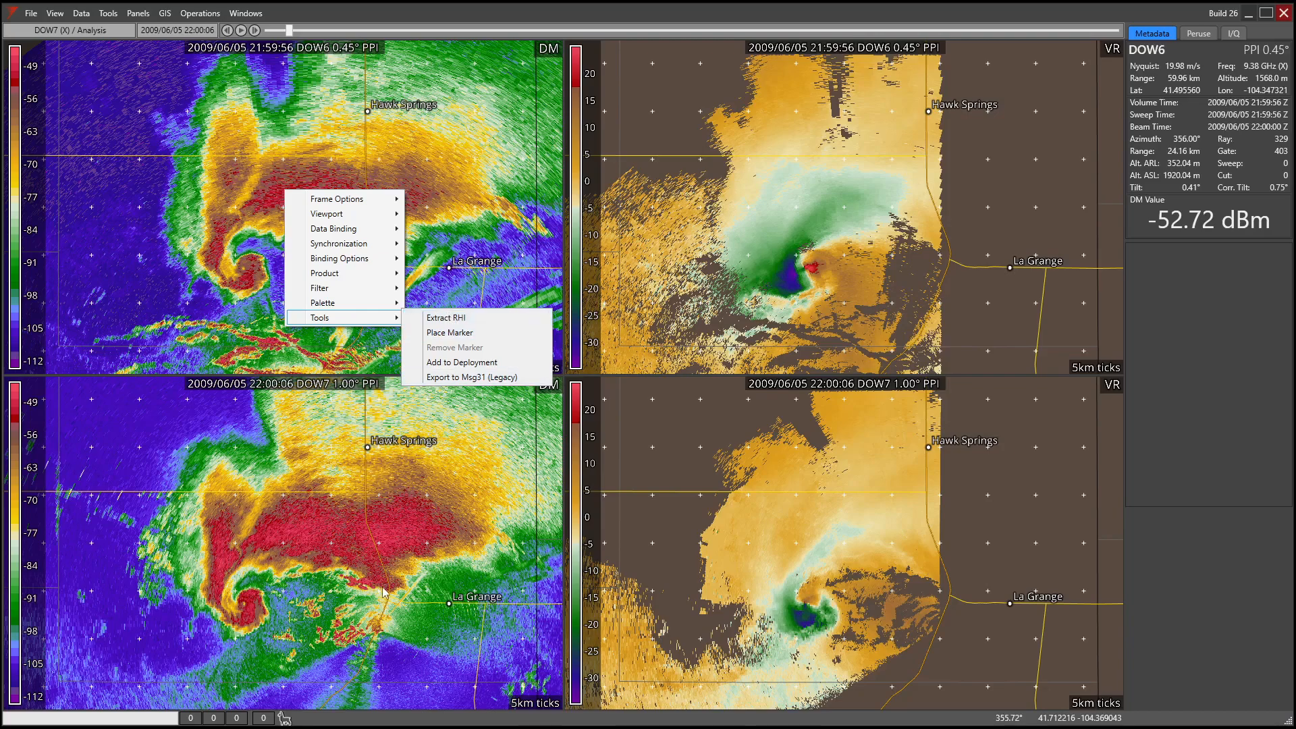
left_click(450, 332)
left_click_drag(440, 442, 445, 436)
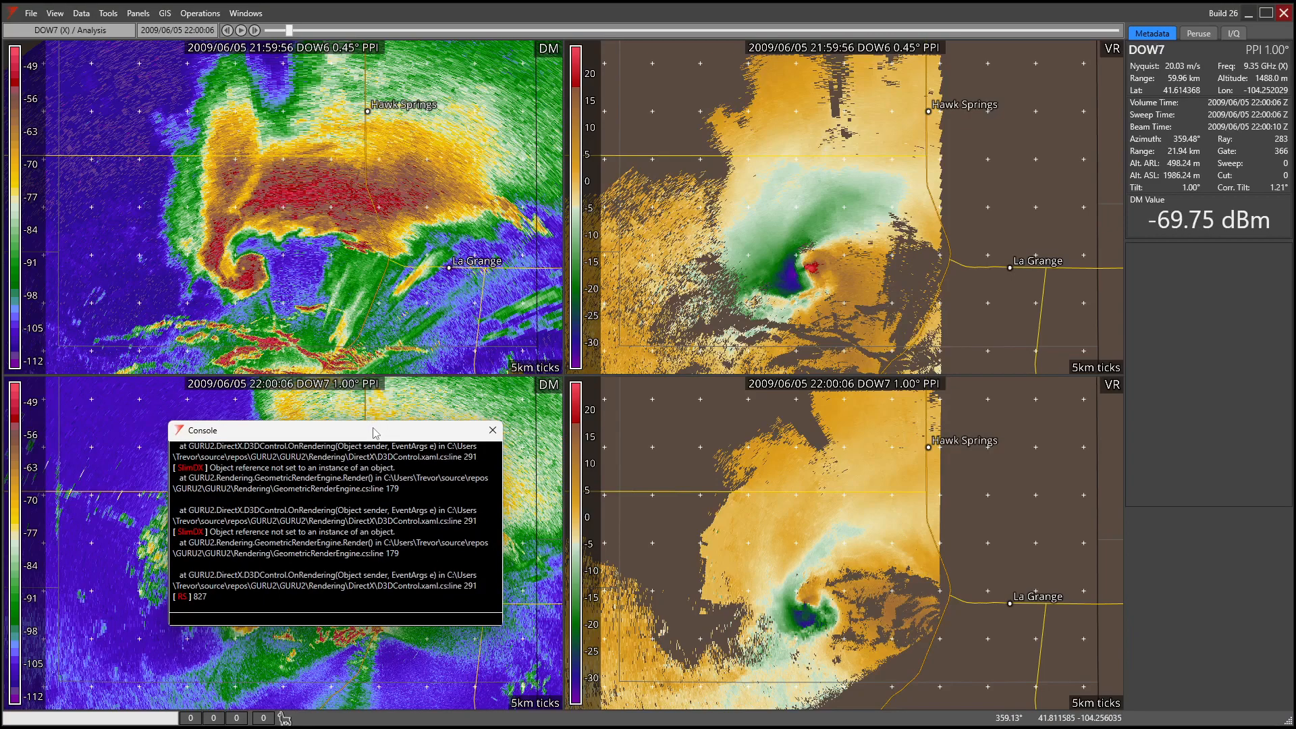
left_click(492, 430)
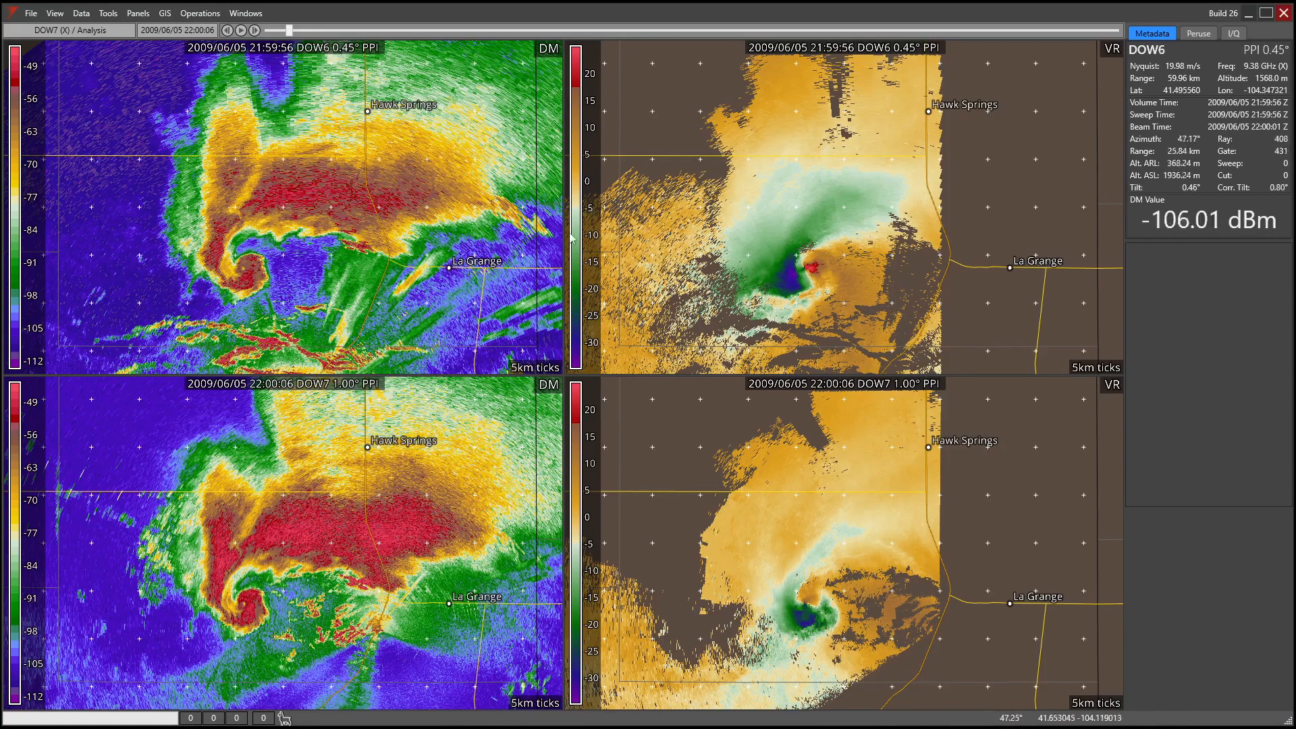
- Add the DOW6 radar from the upper-left panel to the deployment
right_click(386, 180)
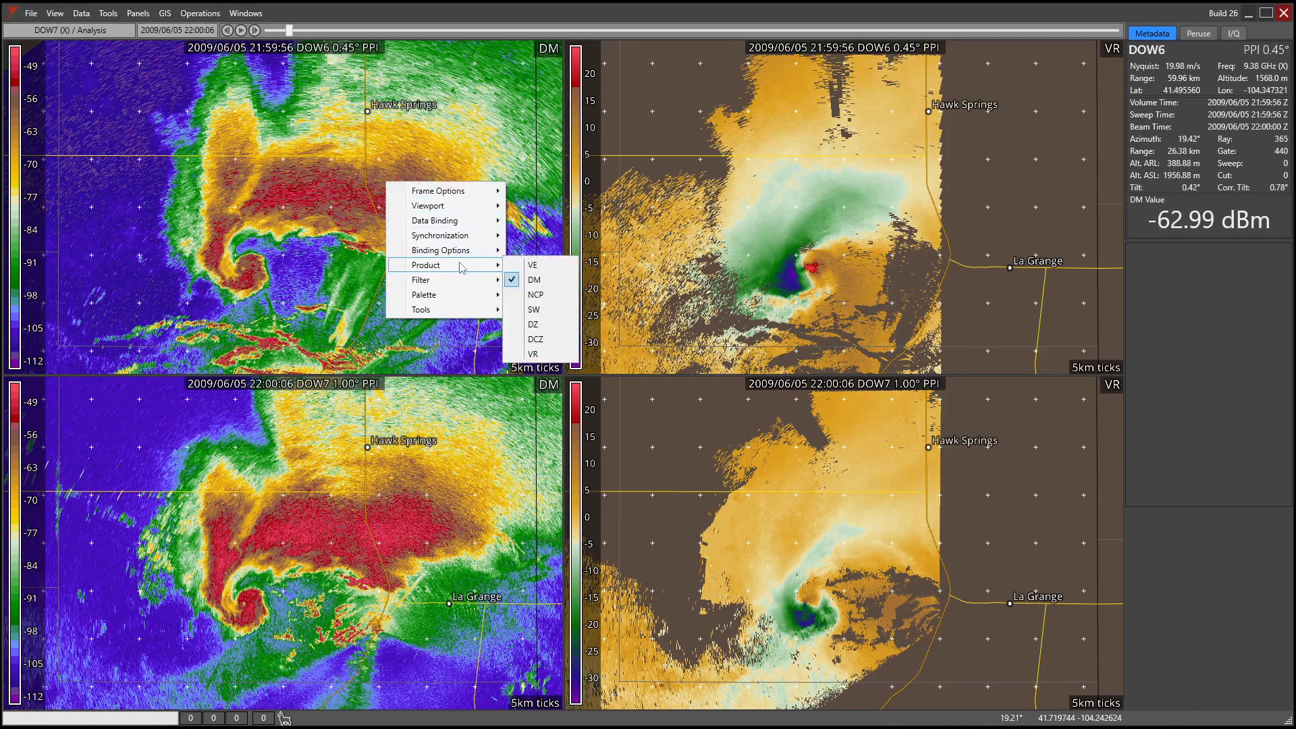
mouse_move(460, 309)
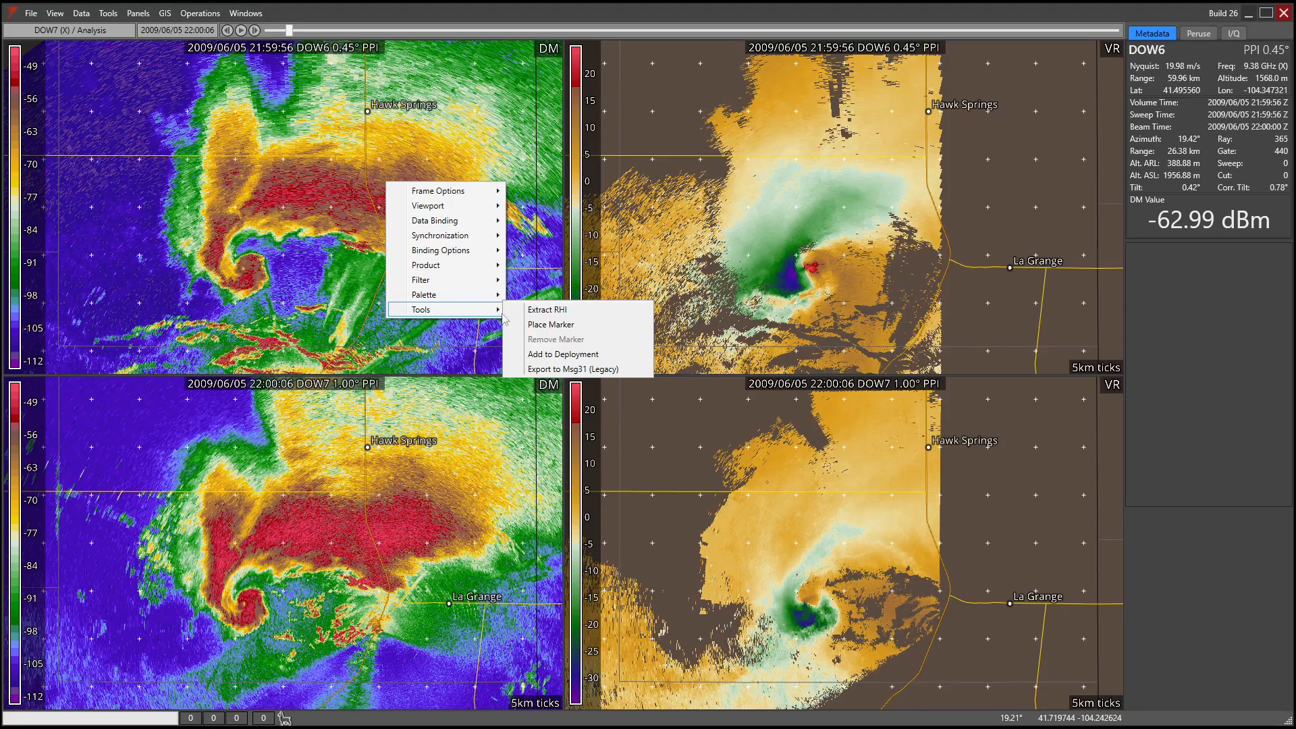
left_click(567, 362)
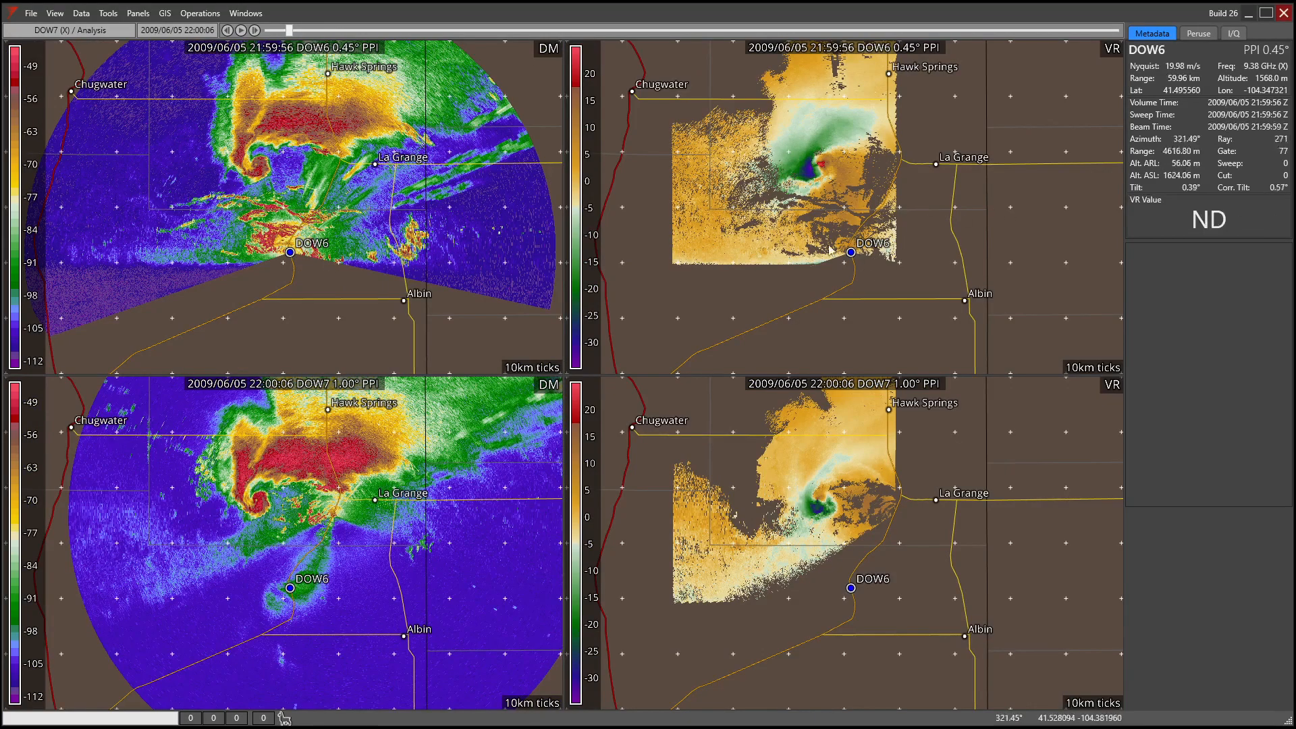
left_click(200, 13)
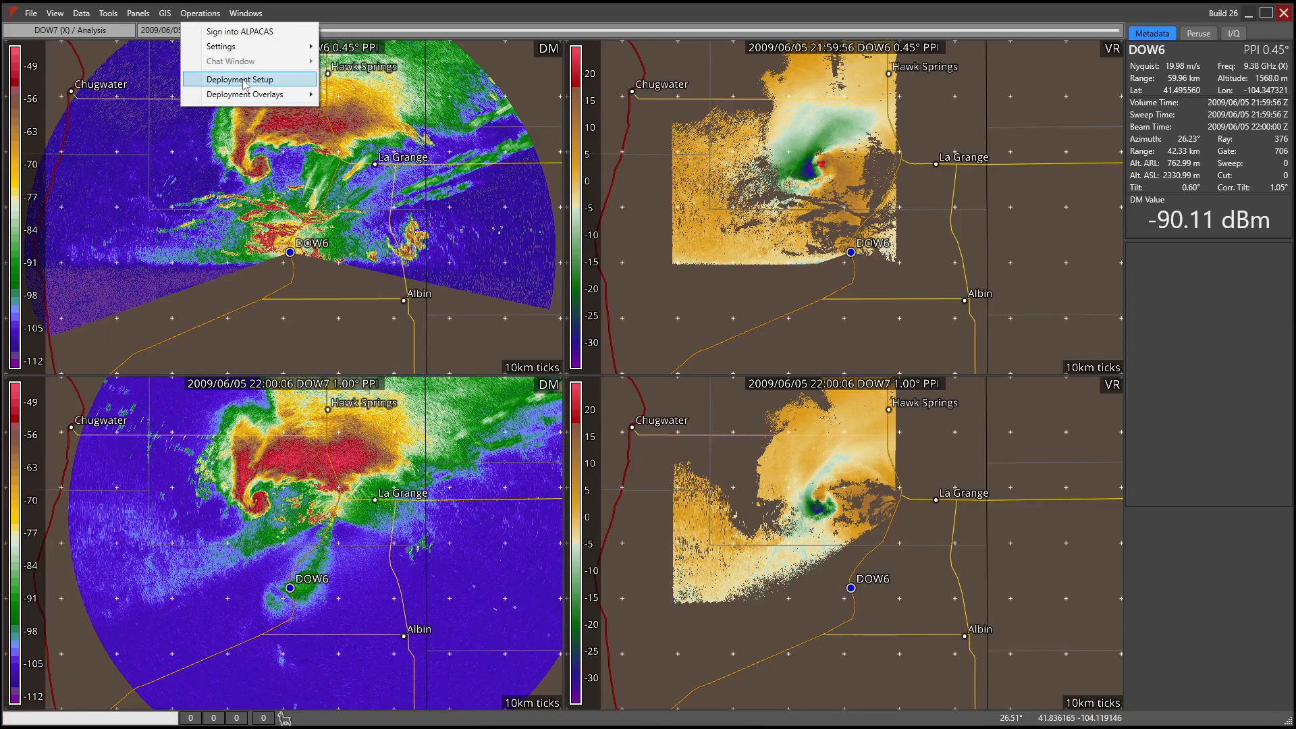
left_click(306, 242)
- Add the DOW7 radar from the lower-left panel to the deployment
scroll(306, 243, "up", 2)
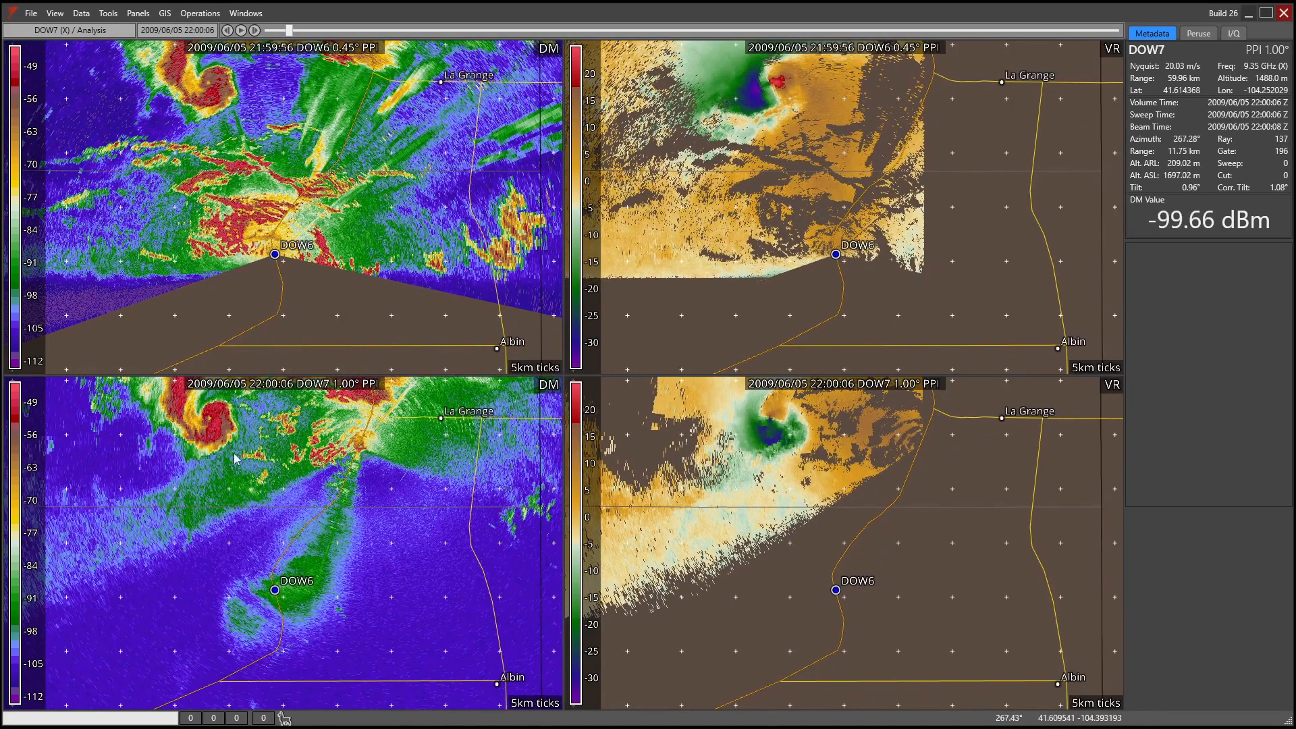
right_click(235, 459)
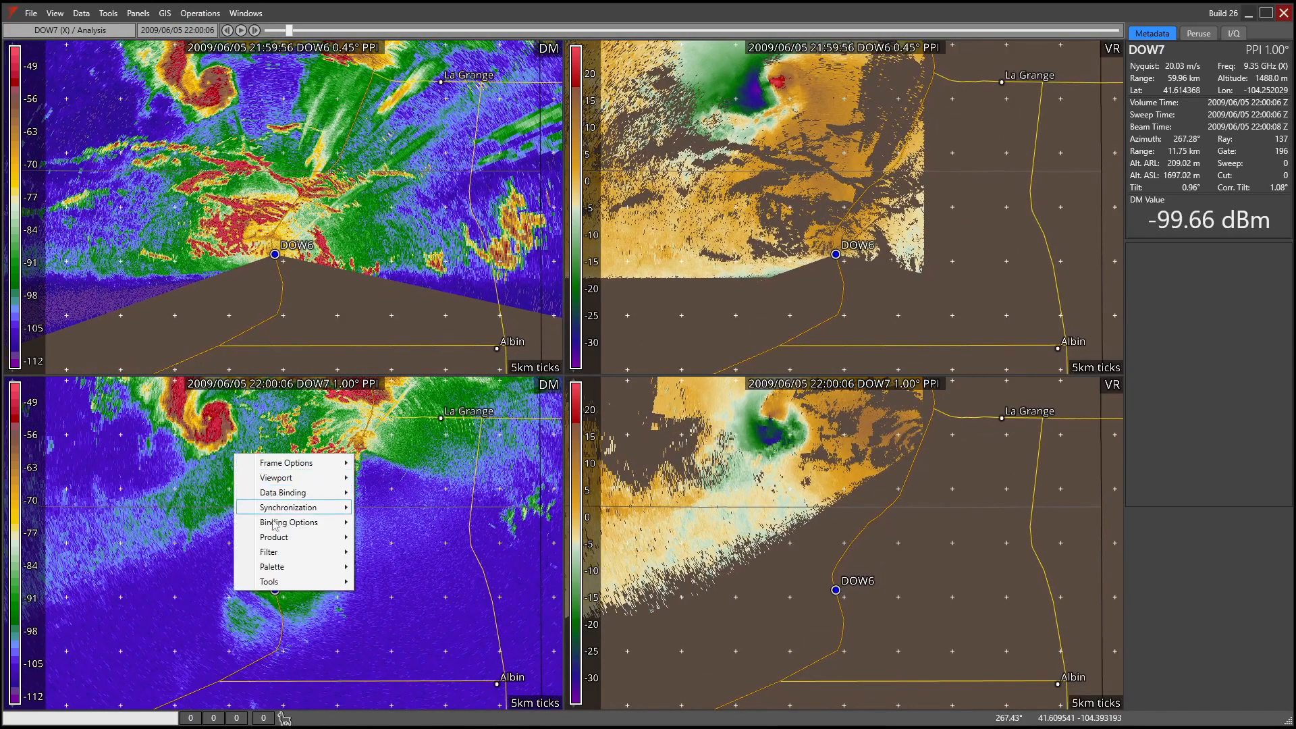
mouse_move(329, 579)
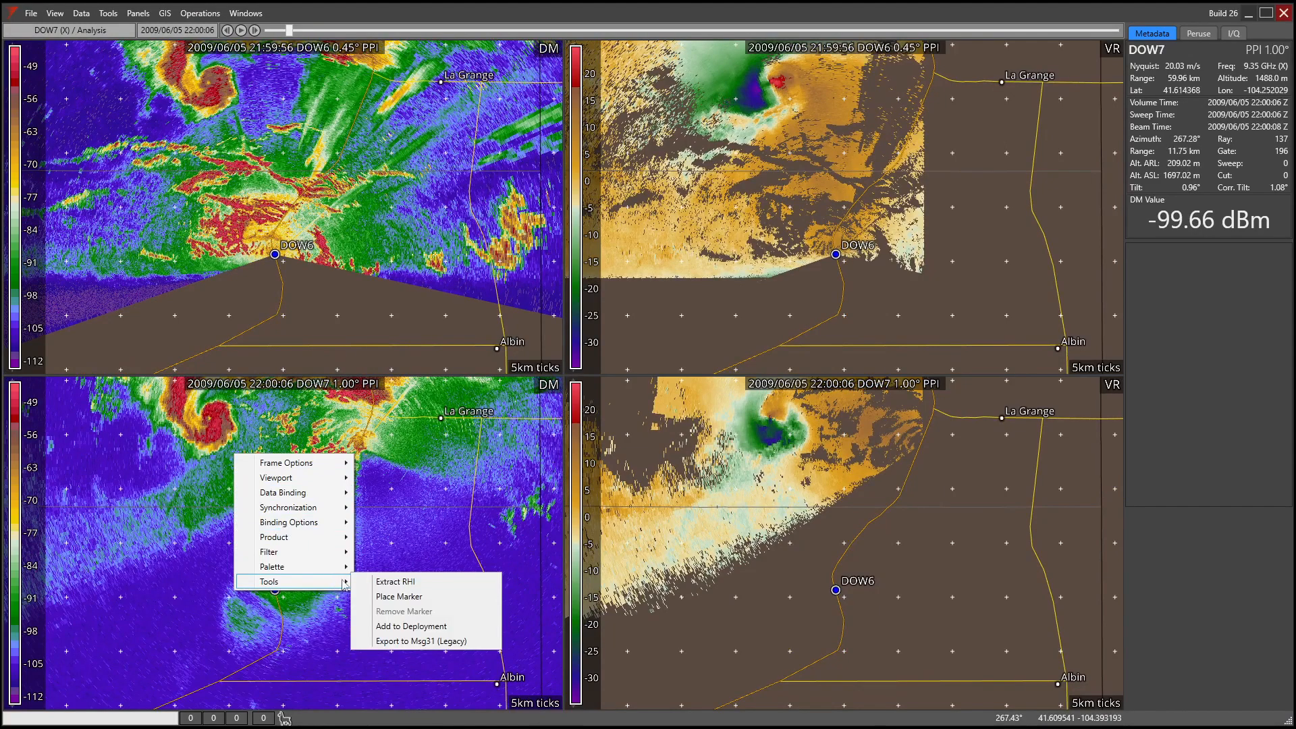
left_click(439, 626)
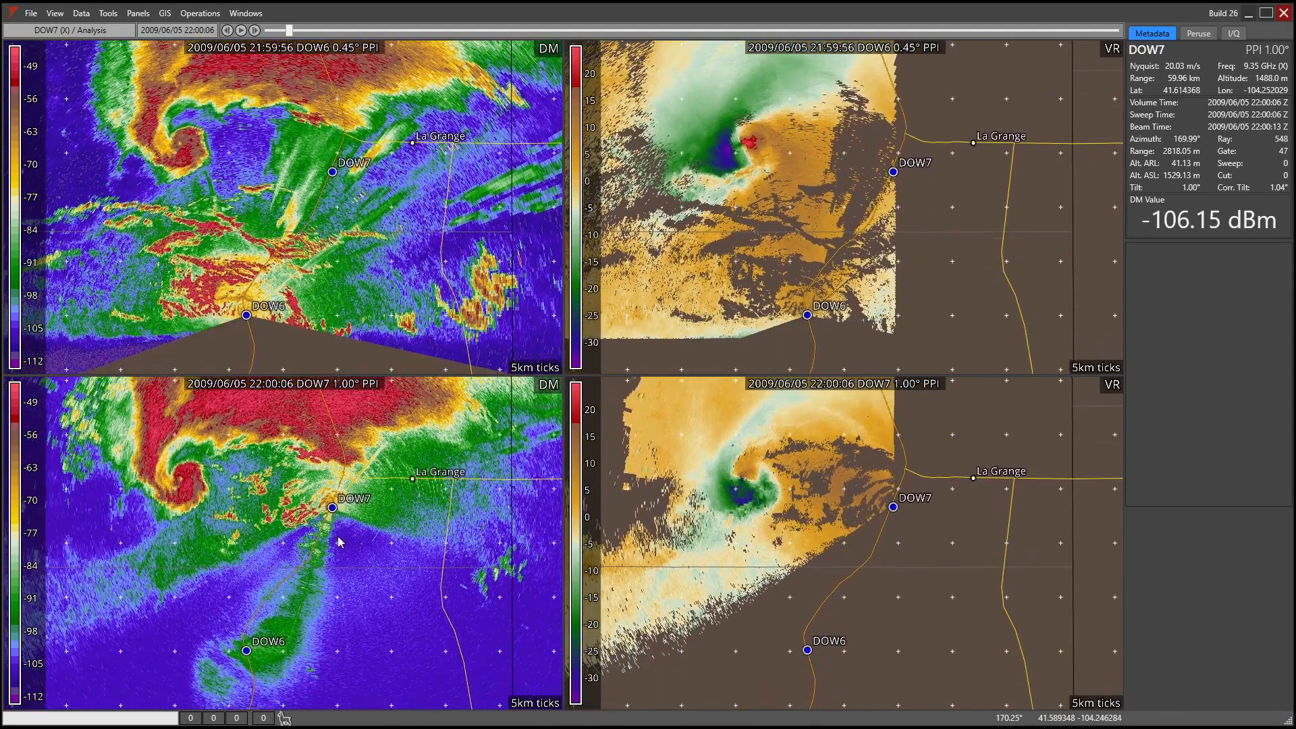
- Pair DOW6 and DOW7 for dual-Doppler coverage in the deployment setup
left_click(197, 14)
left_click(240, 81)
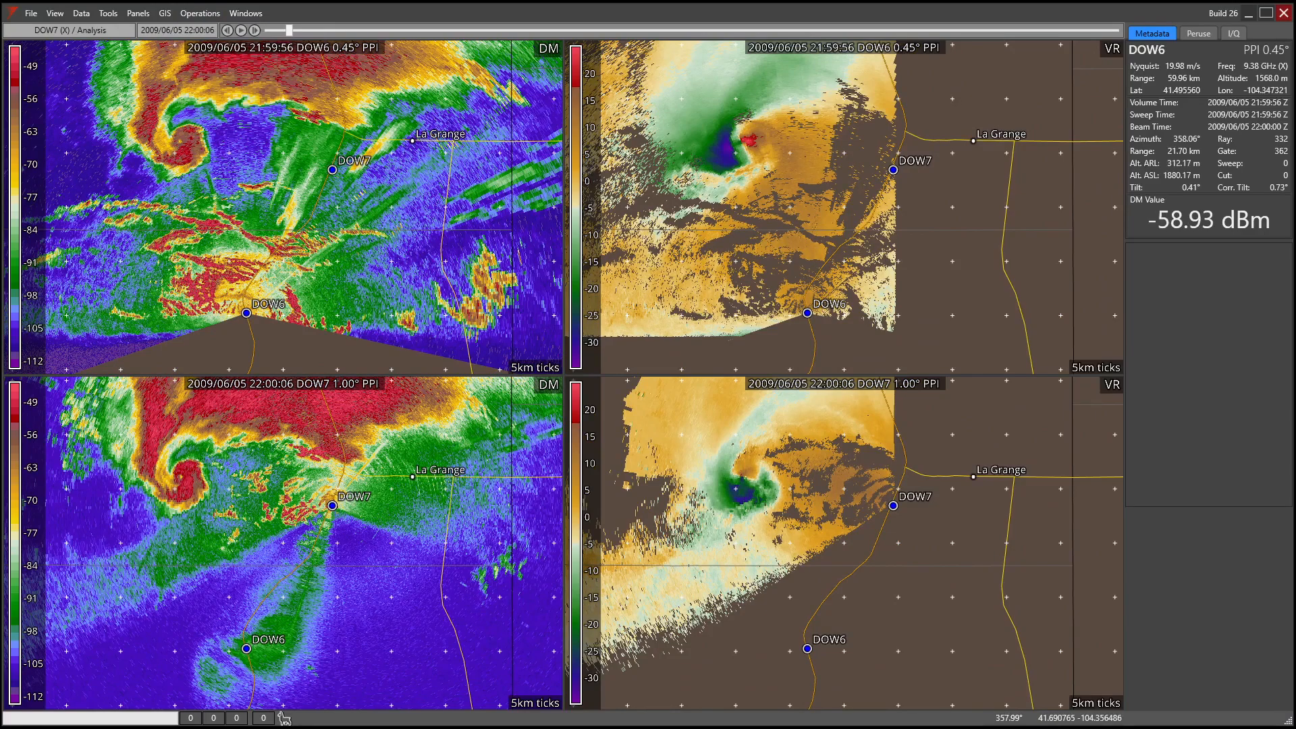
left_click_drag(599, 150, 492, 139)
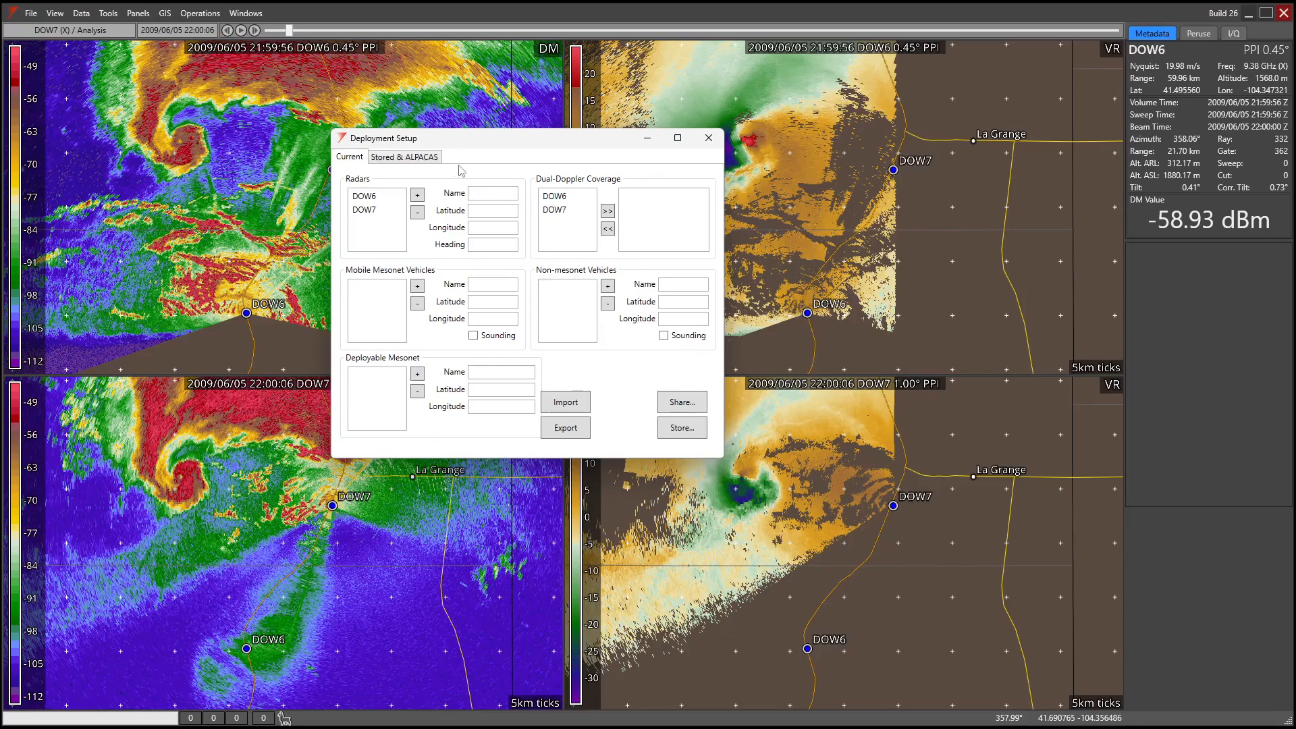
left_click(370, 197)
left_click(561, 195)
left_click(573, 212, "ctrl")
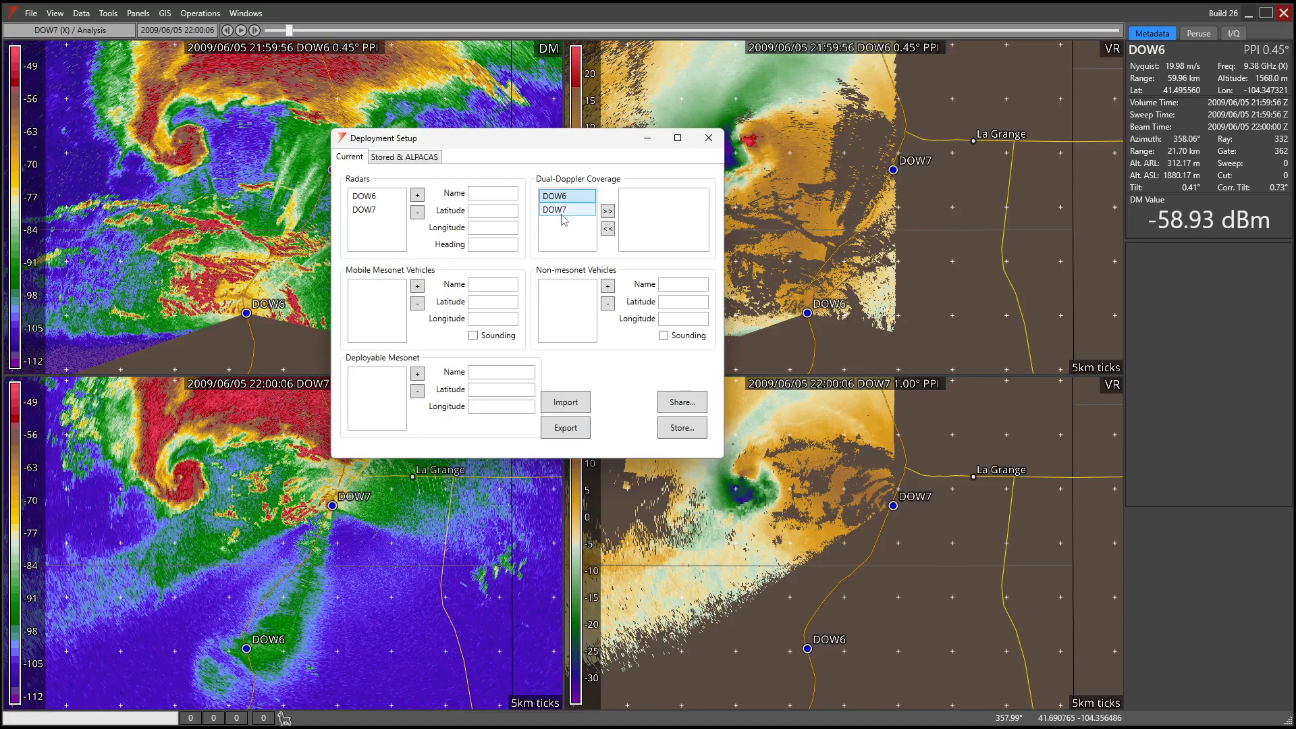
left_click(608, 211)
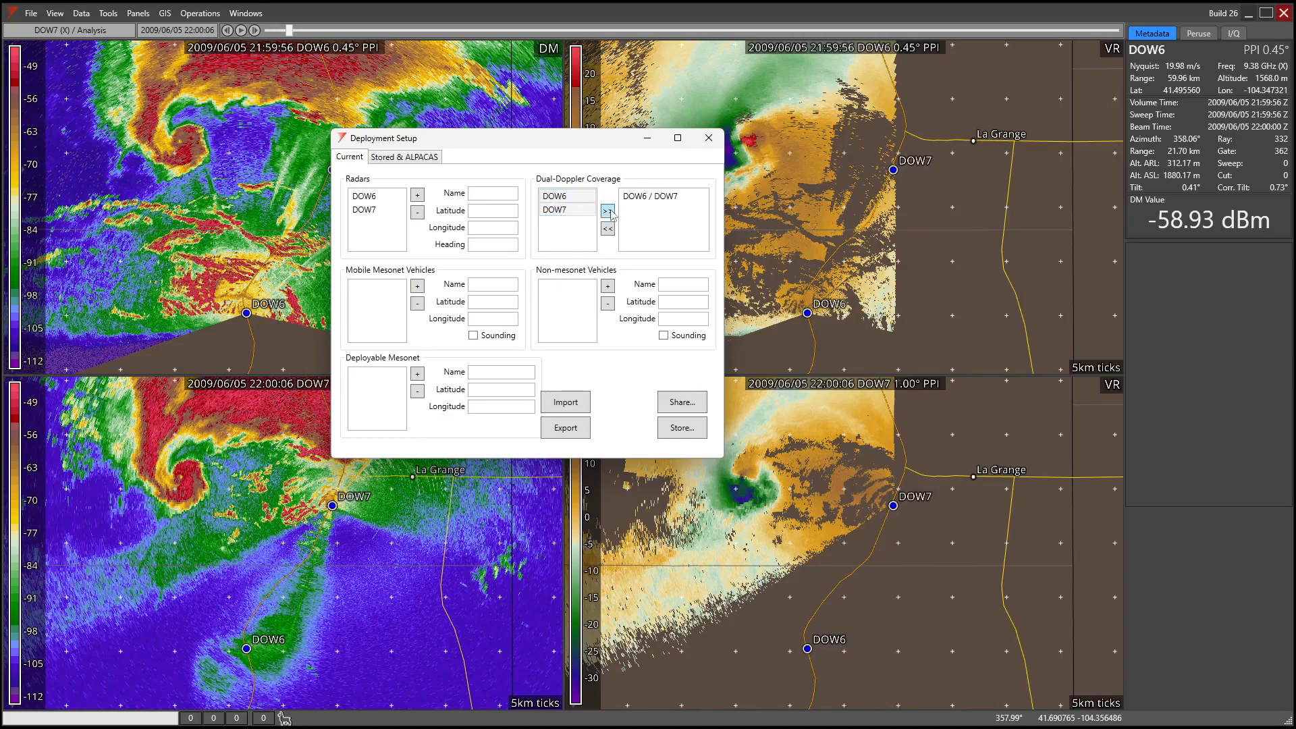
left_click(708, 138)
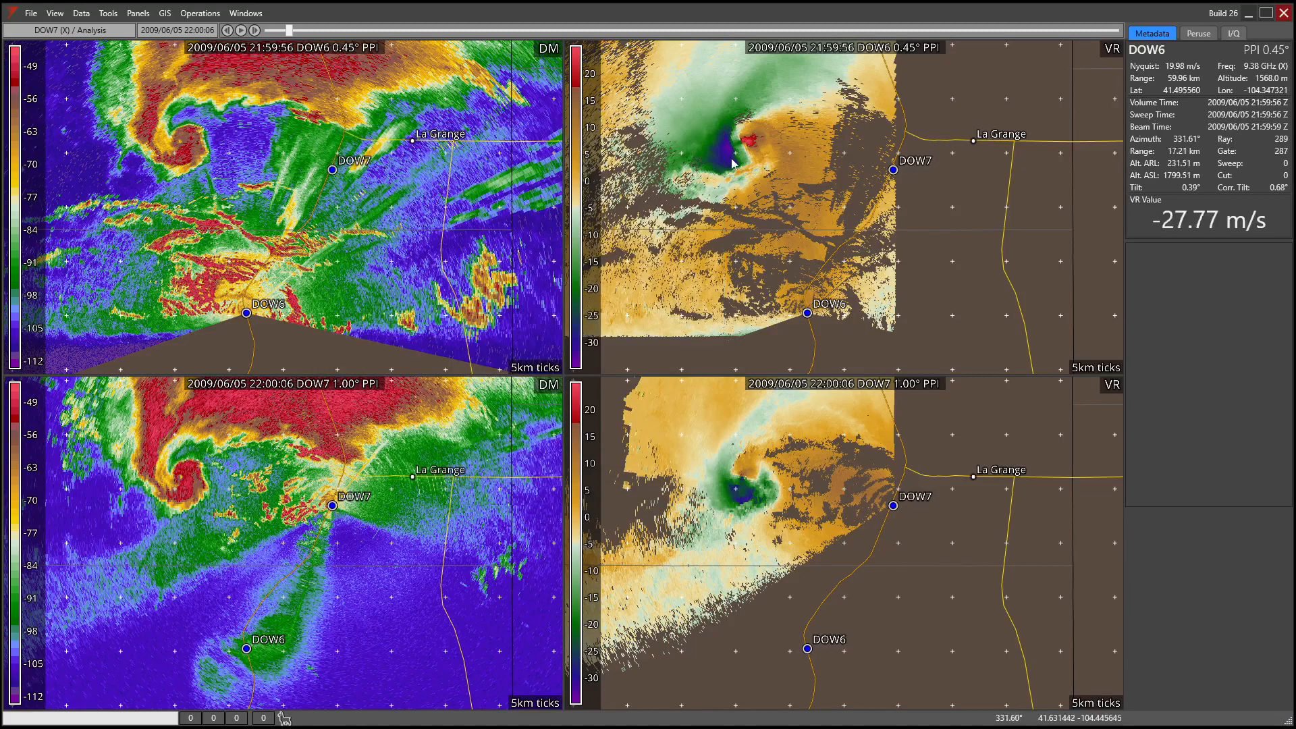
- Show the Dual-Doppler Lobes deployment overlay and check the lobes around both radars
left_click(200, 13)
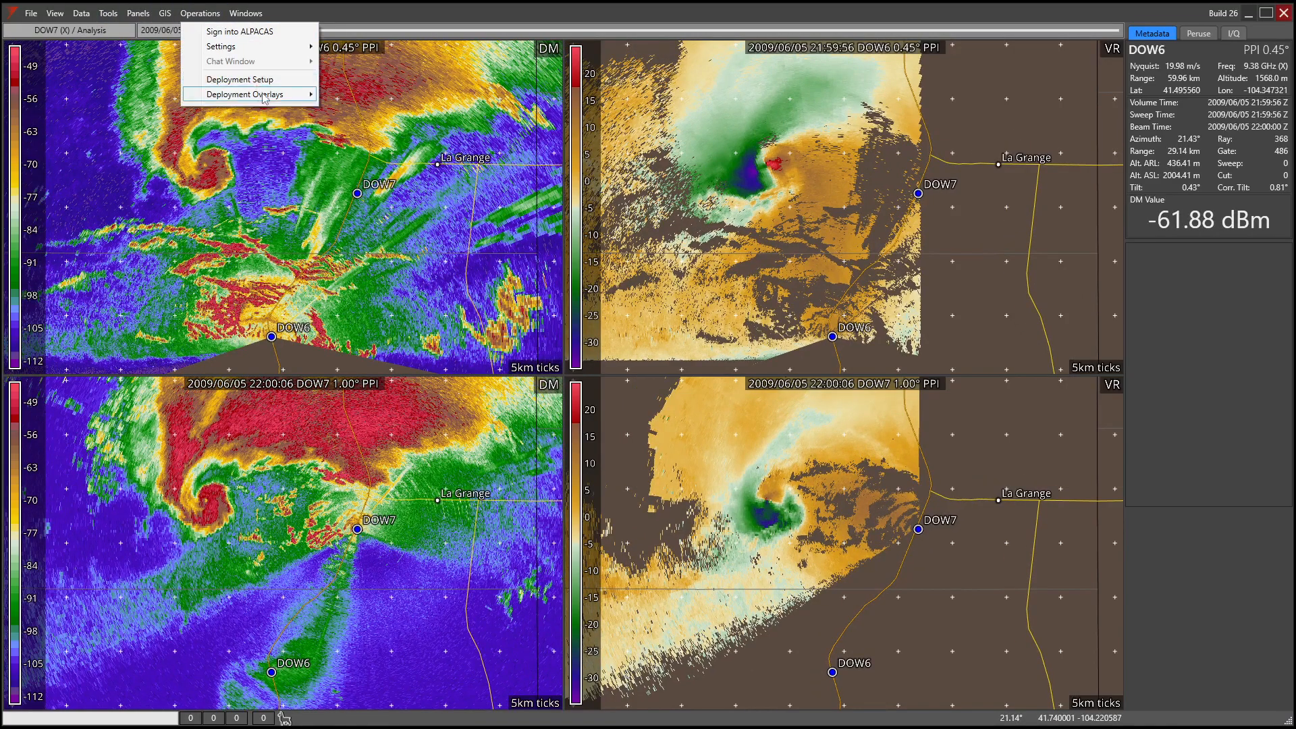
mouse_move(263, 95)
left_click(368, 112)
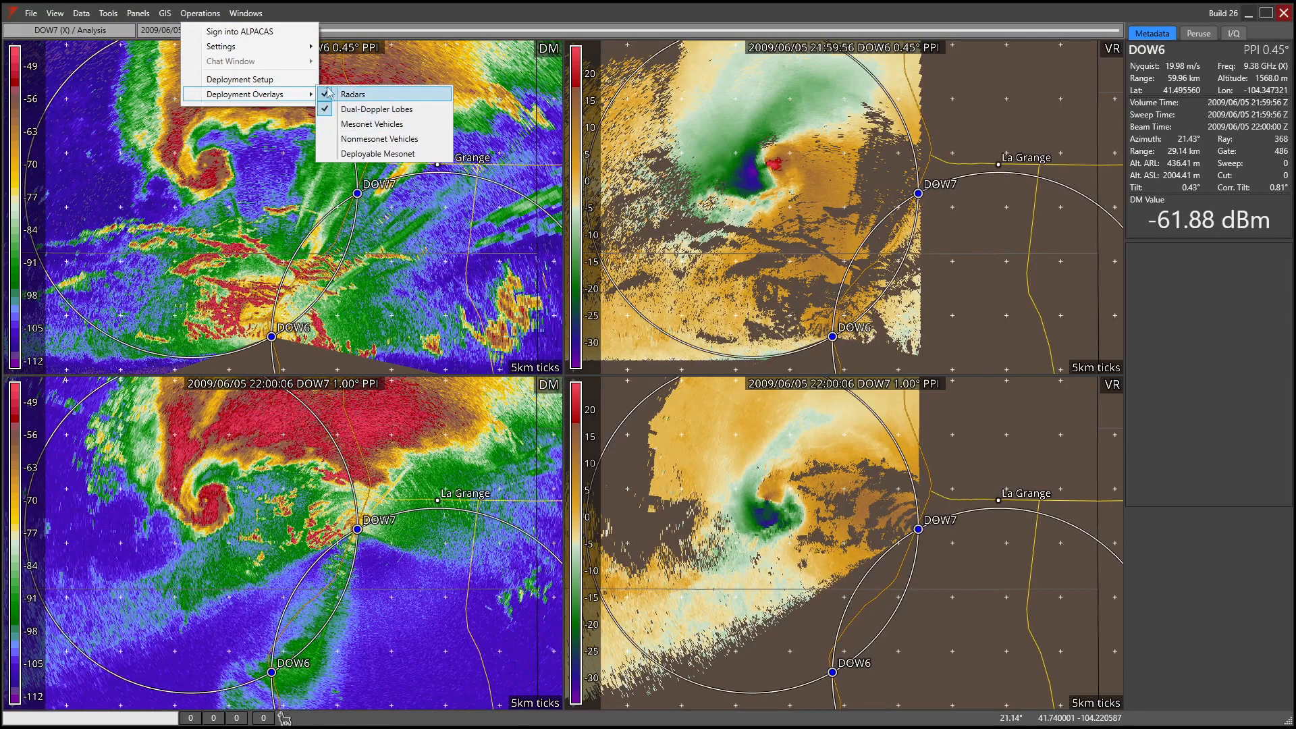
scroll(328, 191, "down", 5)
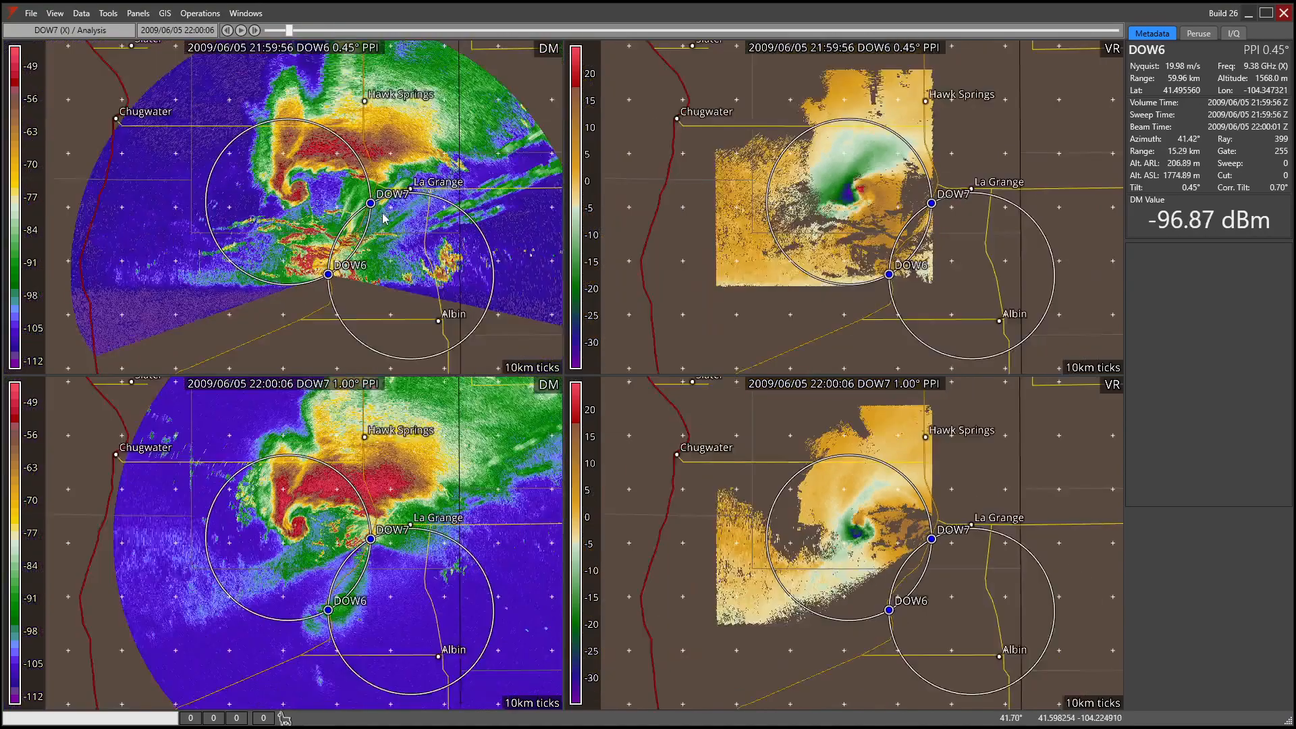
scroll(328, 191, "up", 2)
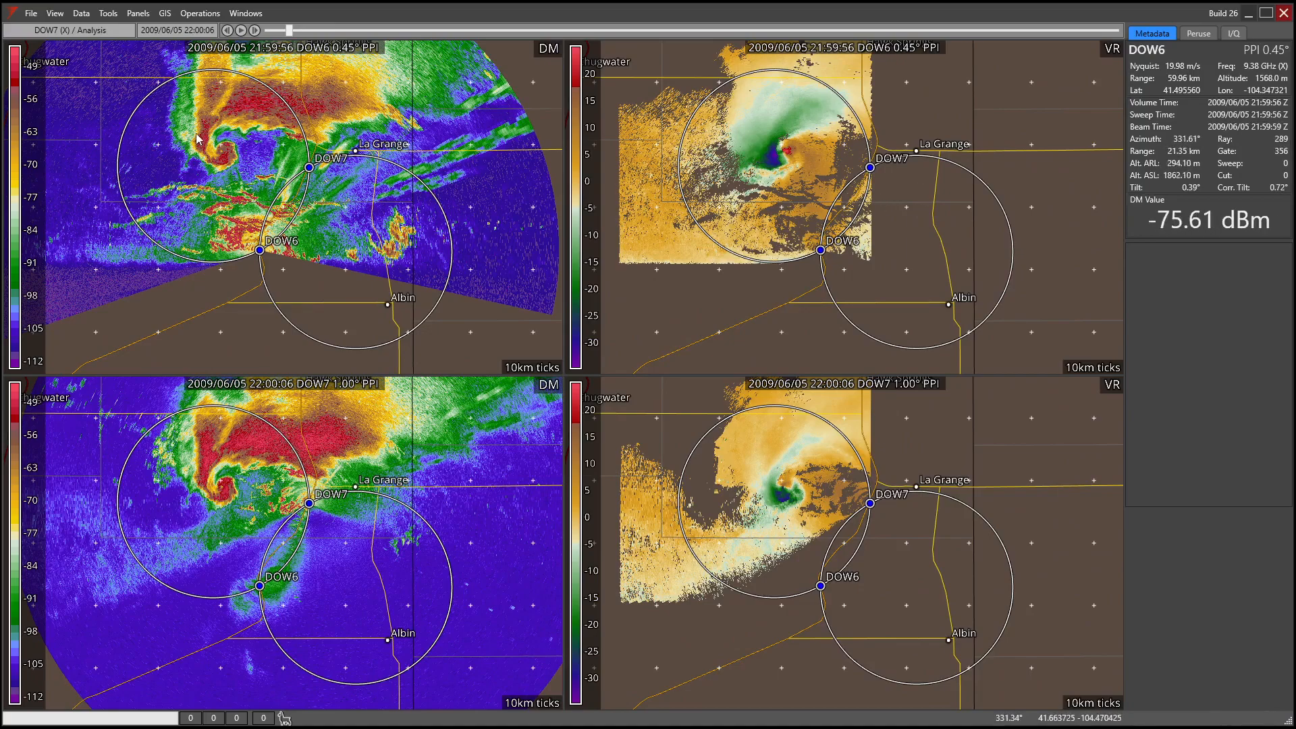
- Hide the Radars deployment overlay, keeping the dual-Doppler lobes displayed over the hook echo area
left_click(200, 13)
mouse_move(257, 94)
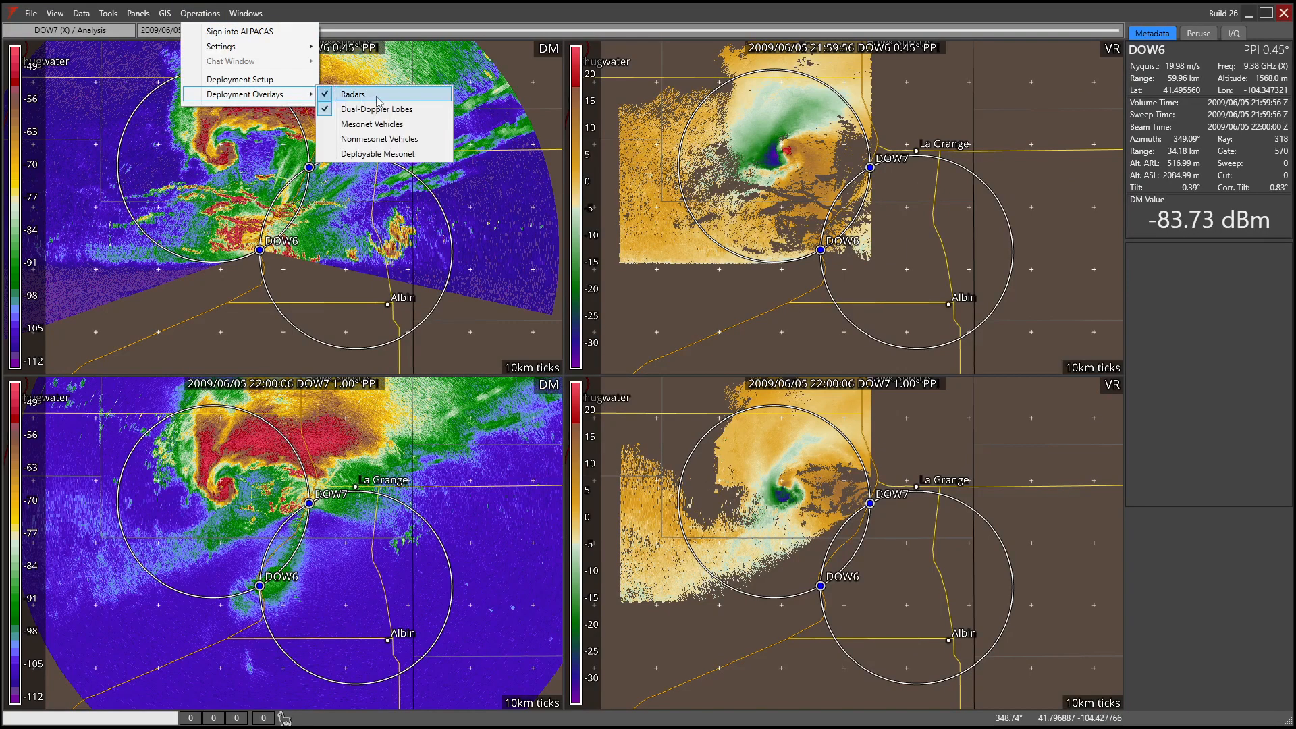
left_click(378, 138)
scroll(322, 204, "up", 4)
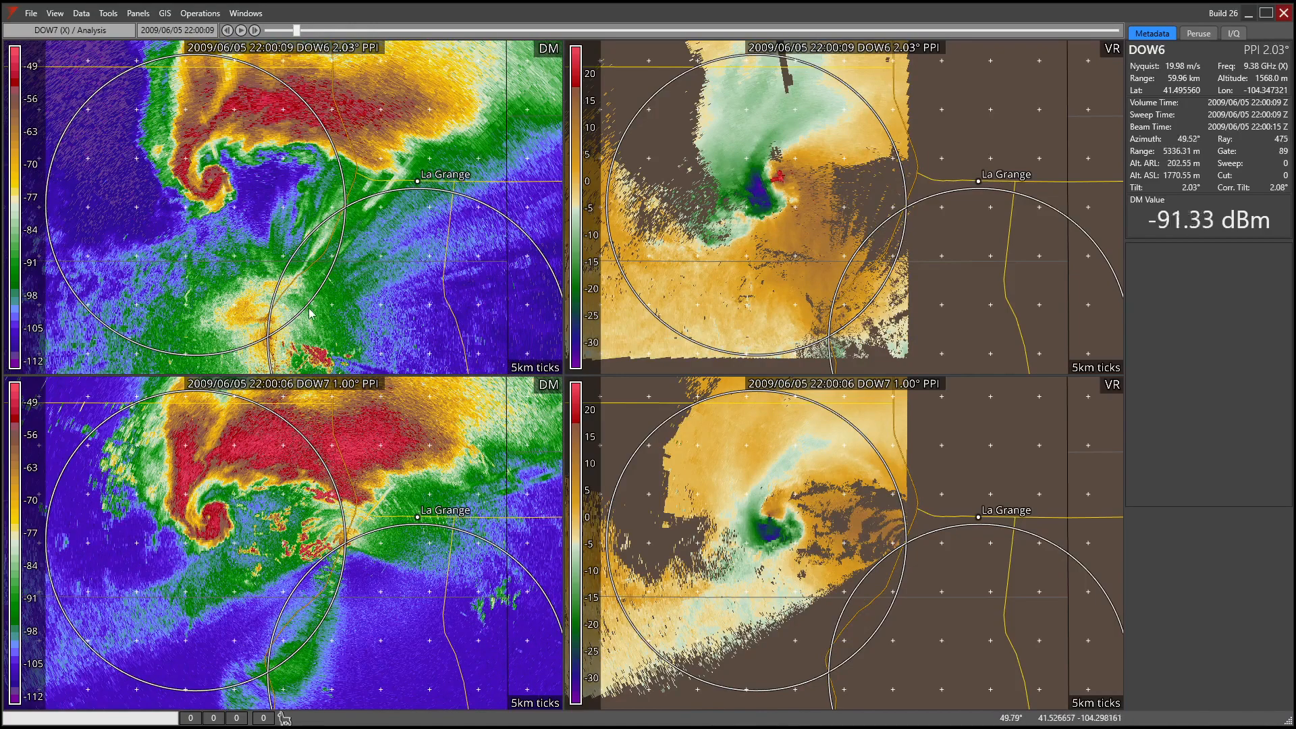
left_click(81, 13)
mouse_move(56, 13)
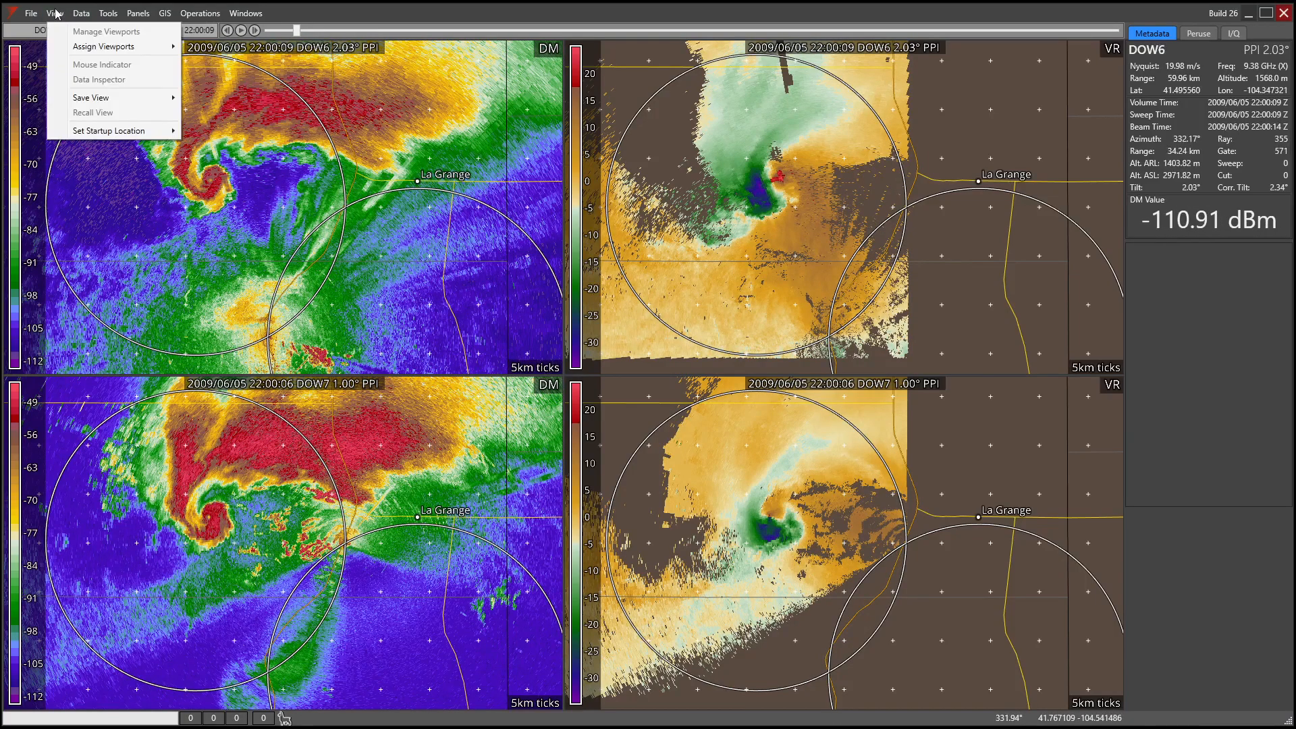
right_click(249, 214)
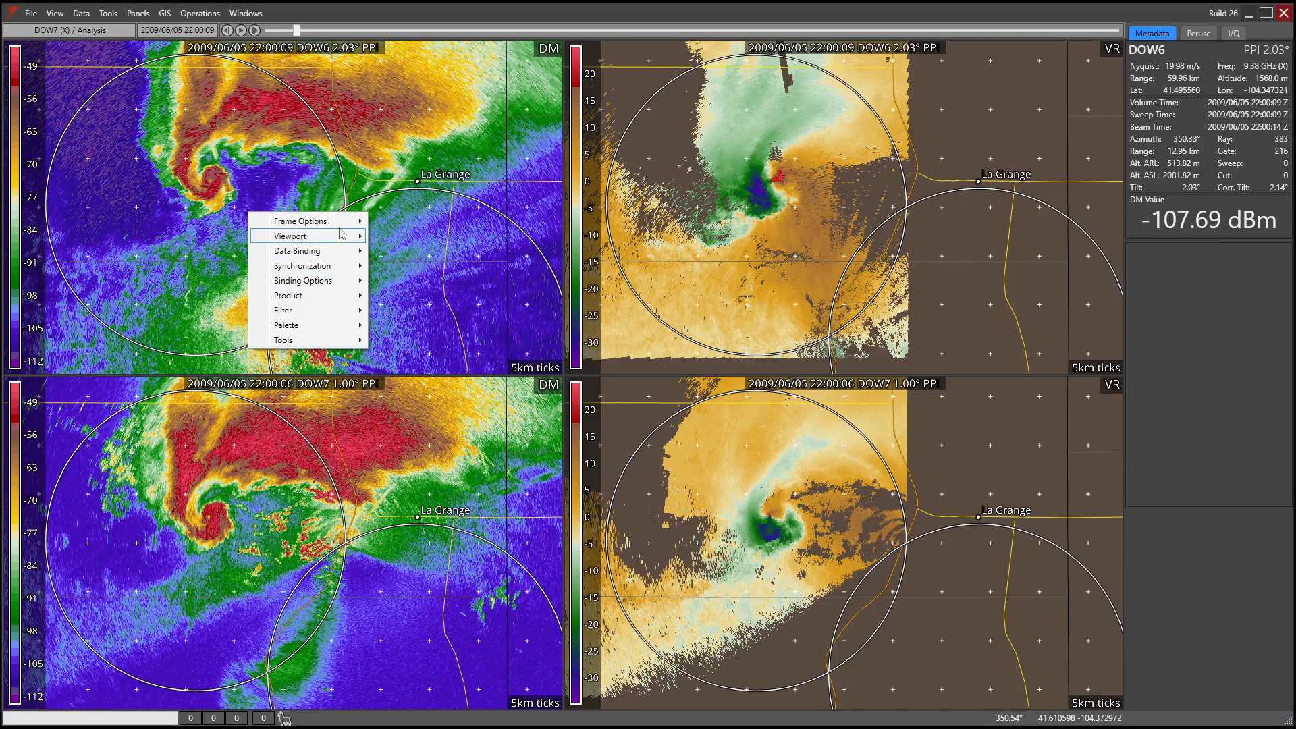
mouse_move(341, 229)
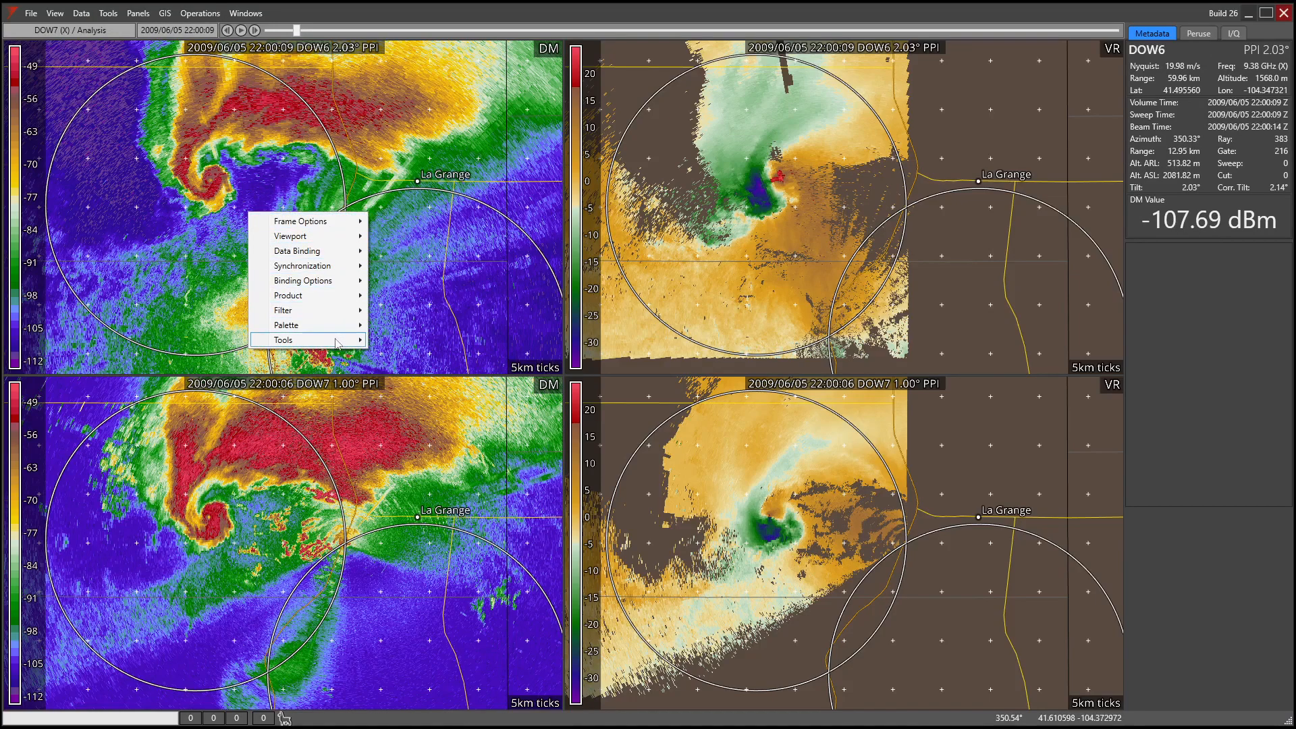
left_click(155, 119)
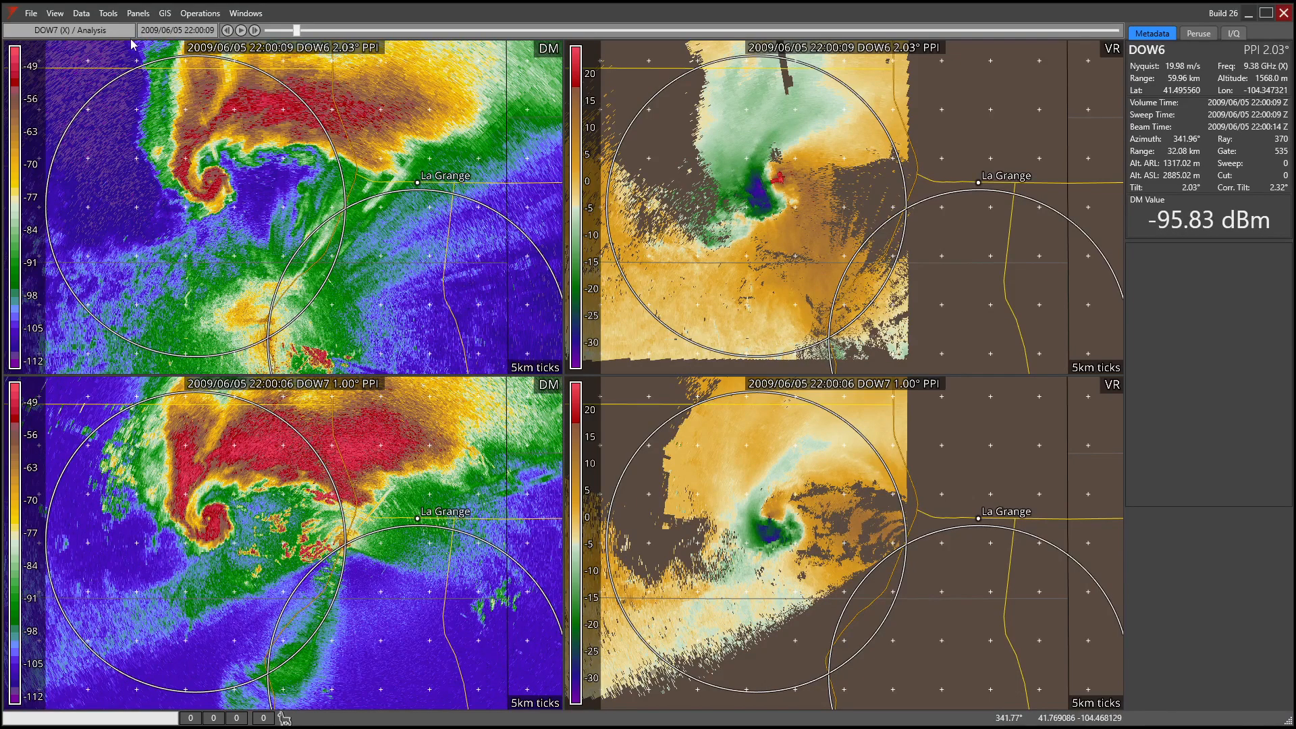
left_click(80, 13)
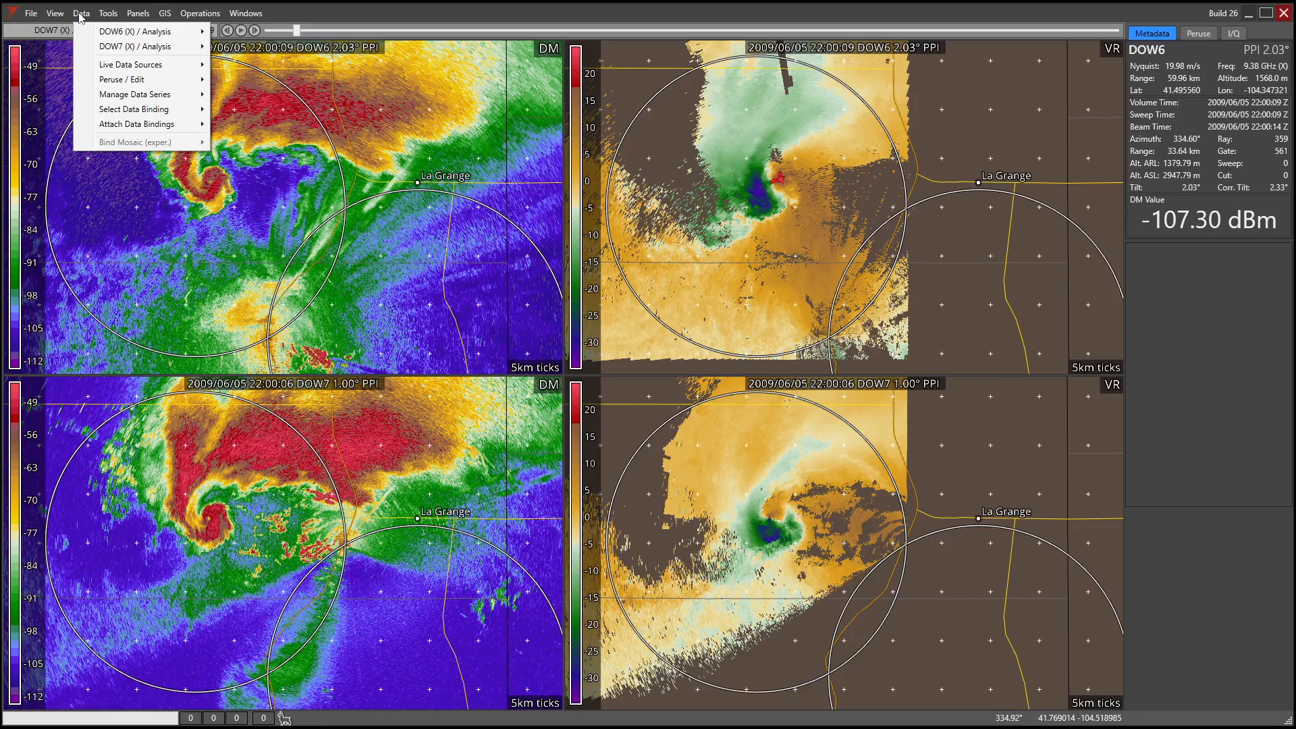
mouse_move(55, 14)
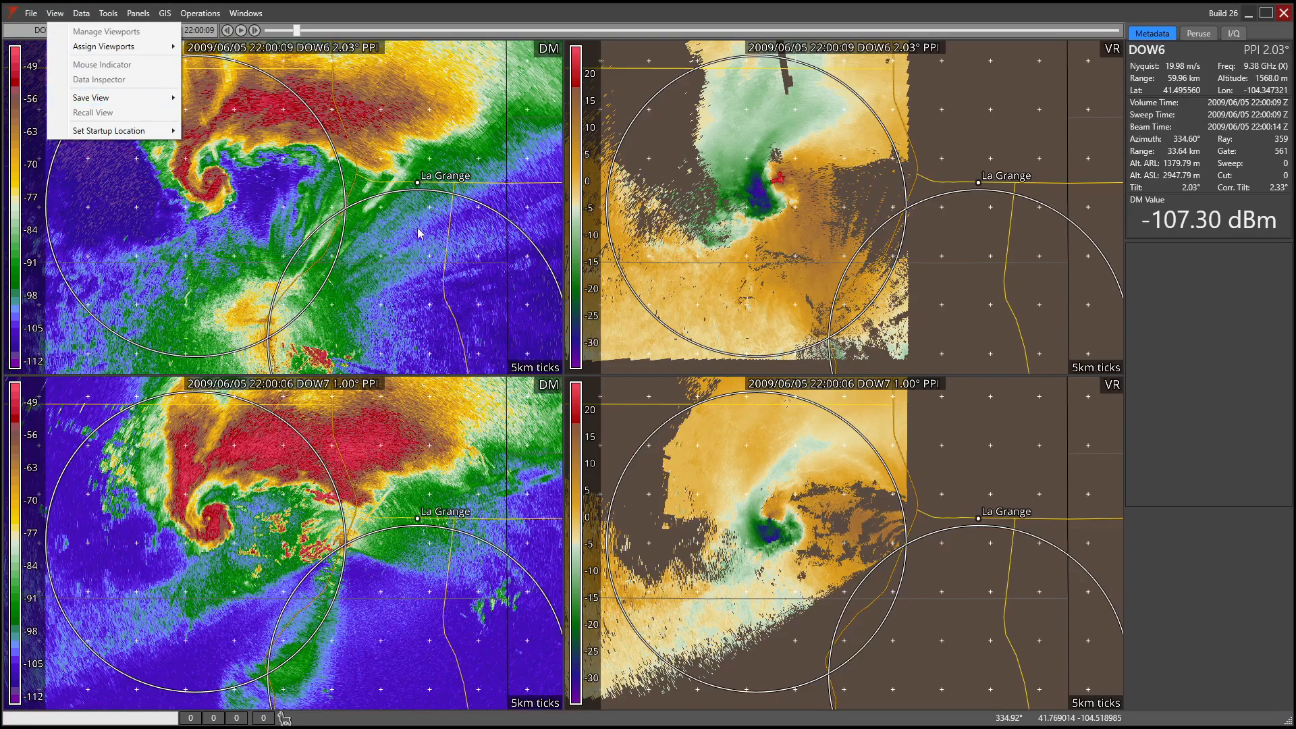
- Save the zoomed-out view of Viewport 1, covering both dual-Doppler lobes, under the name "Test View"
scroll(398, 213, "down", 3)
scroll(398, 213, "down", 4)
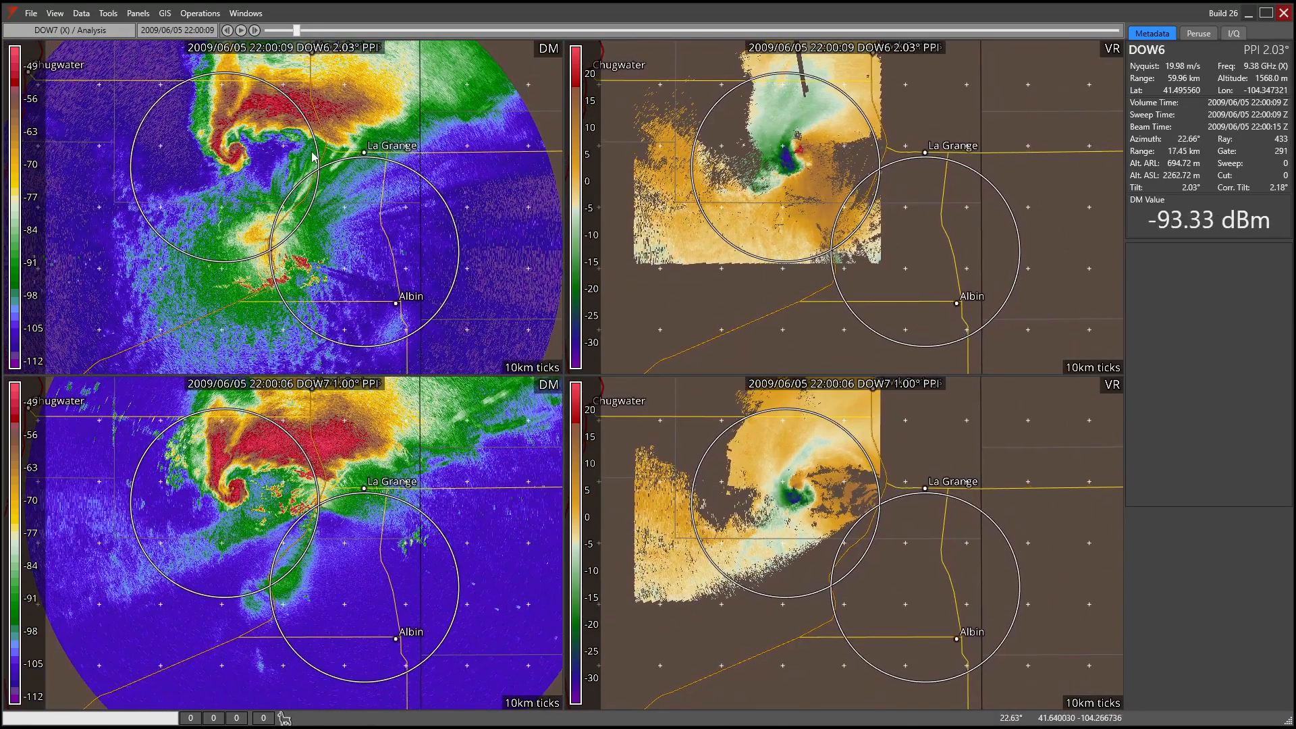
left_click(55, 14)
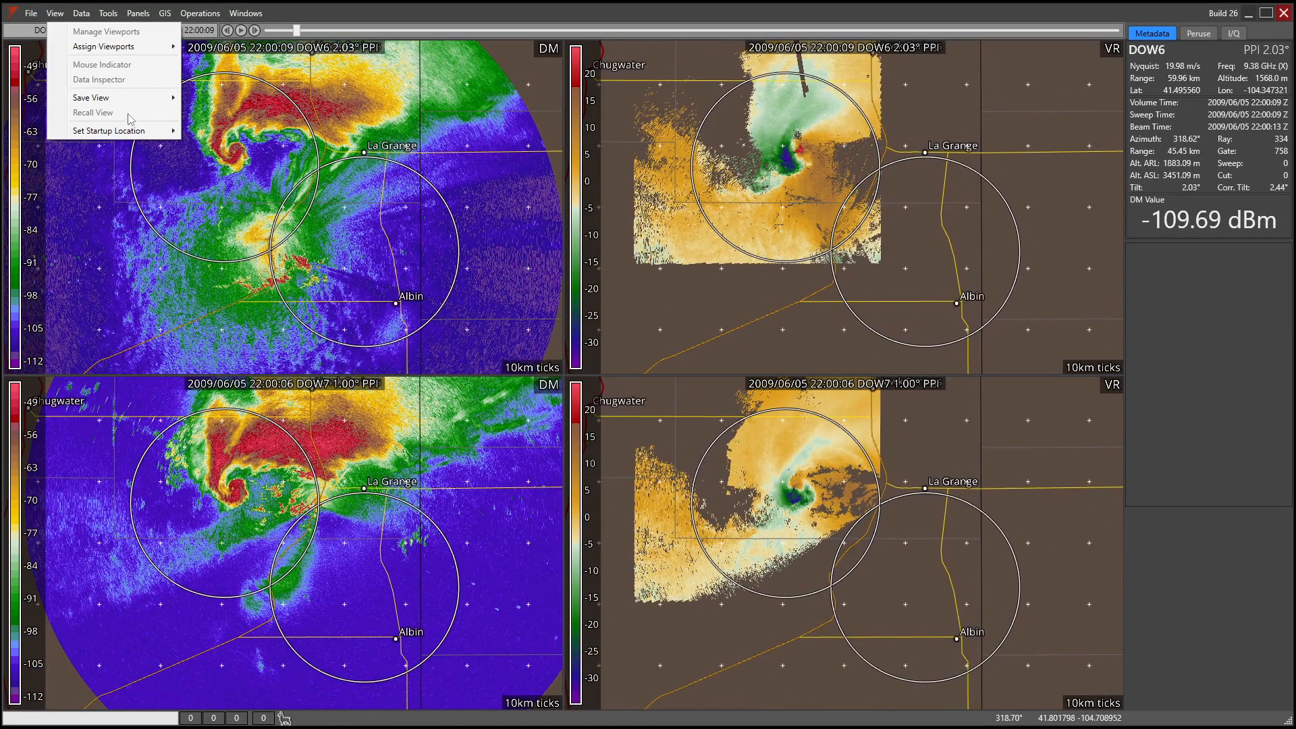
mouse_move(134, 135)
mouse_move(130, 99)
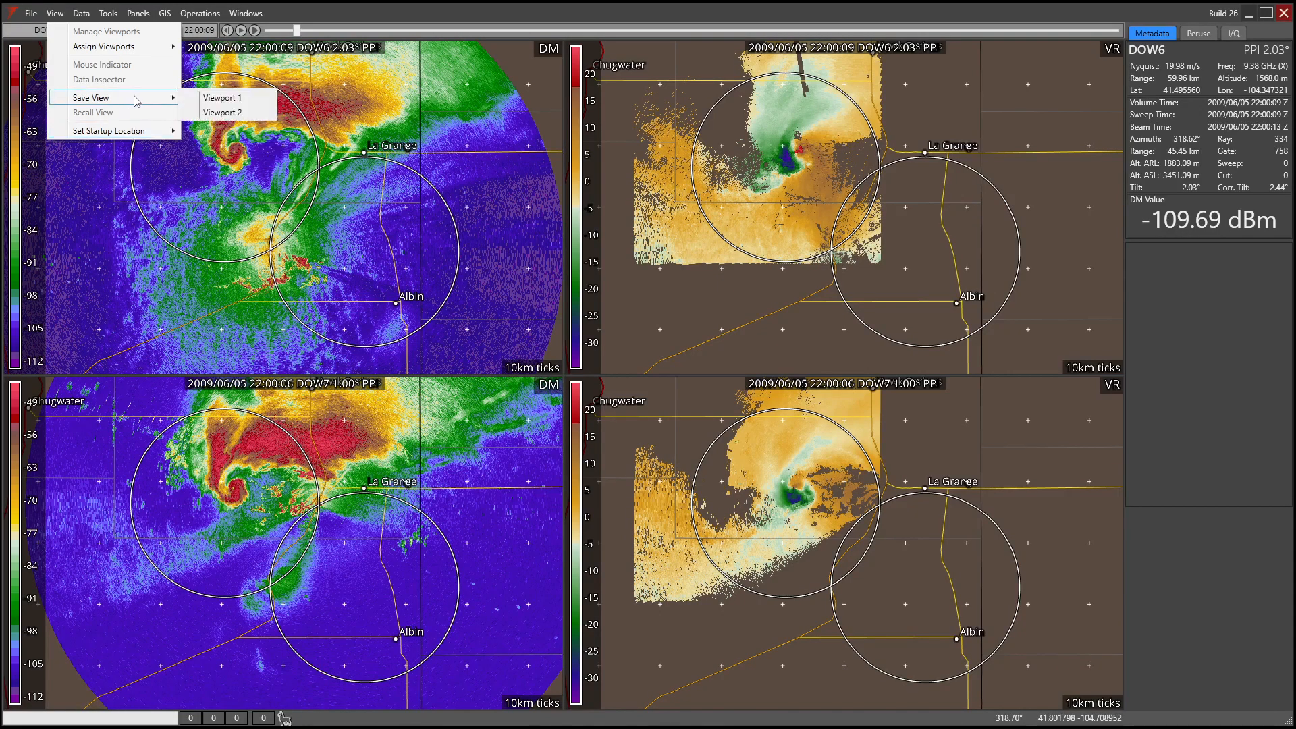
left_click(216, 101)
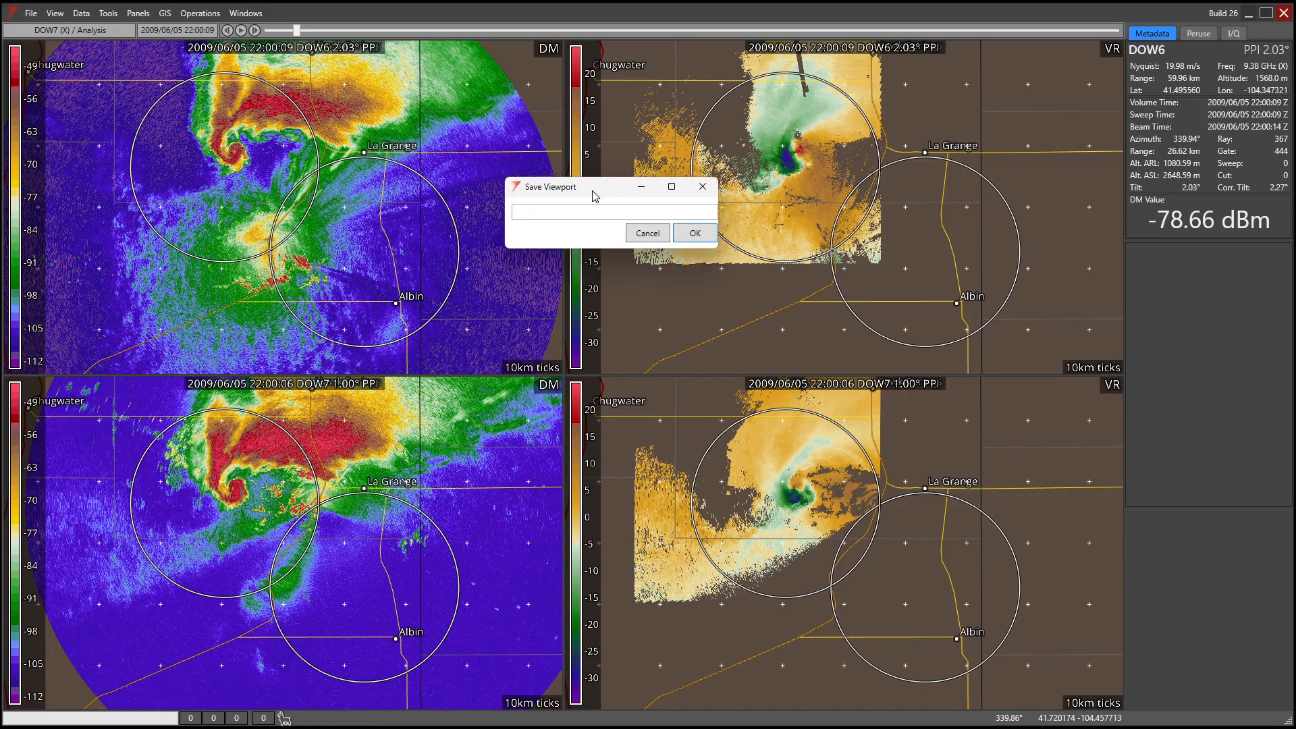
left_click(554, 212)
type("st View")
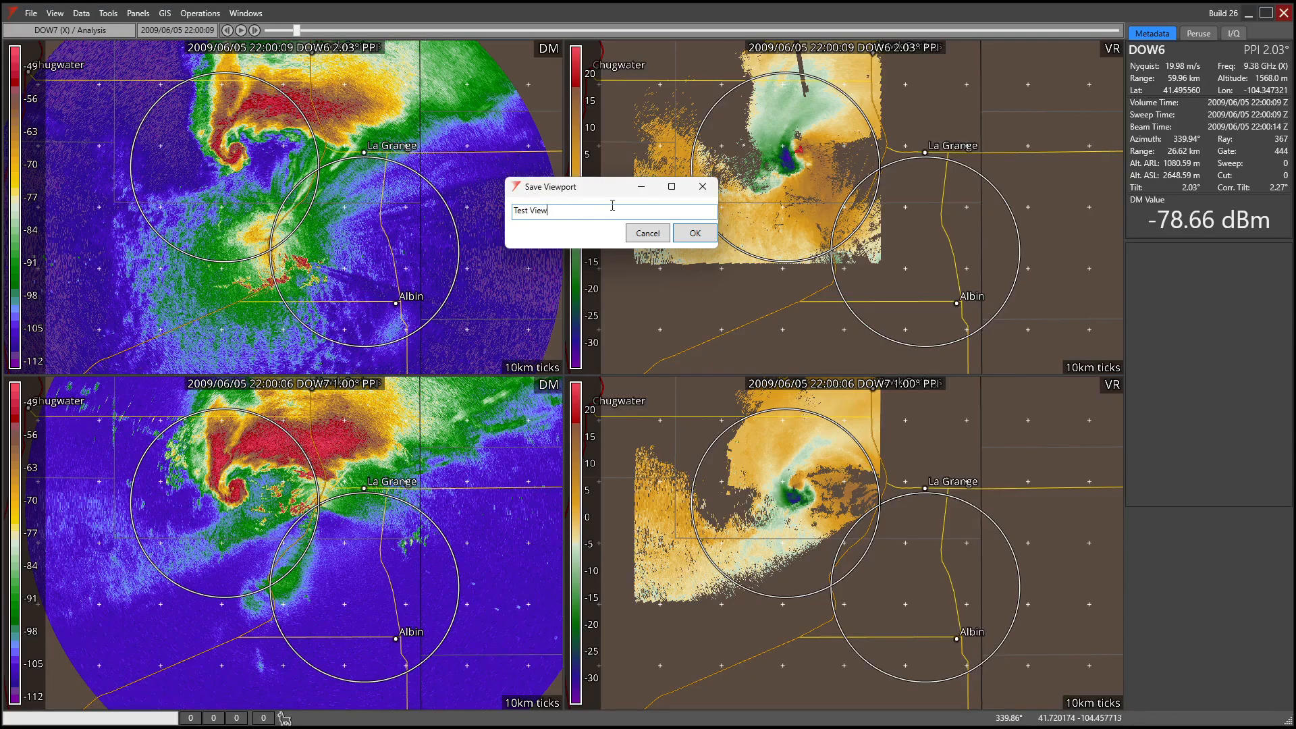
left_click(694, 233)
- Move the map far away from the radar area and recall the saved Test View in Viewport 1
left_click_drag(307, 159, 245, 183)
scroll(314, 175, "down", 10)
left_click_drag(519, 222, 243, 178)
scroll(398, 230, "down", 5)
left_click_drag(423, 243, 149, 231)
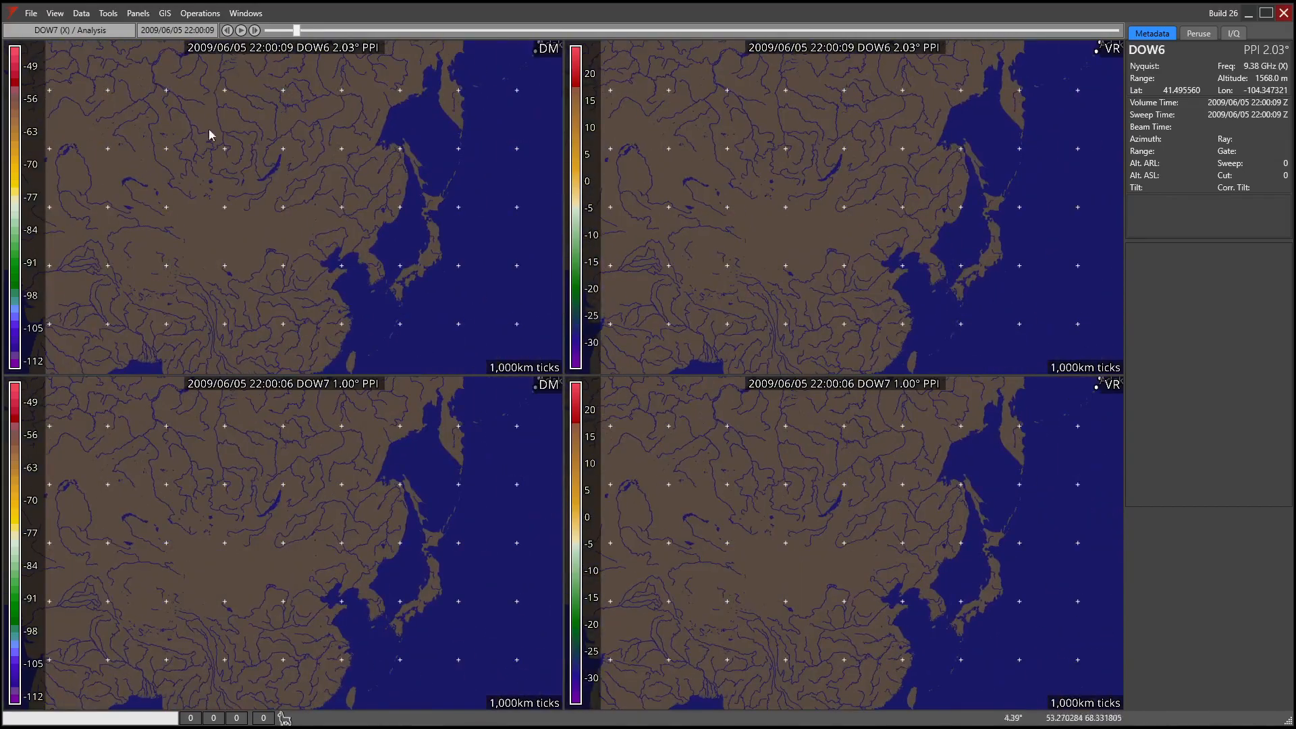
scroll(223, 240, "up", 5)
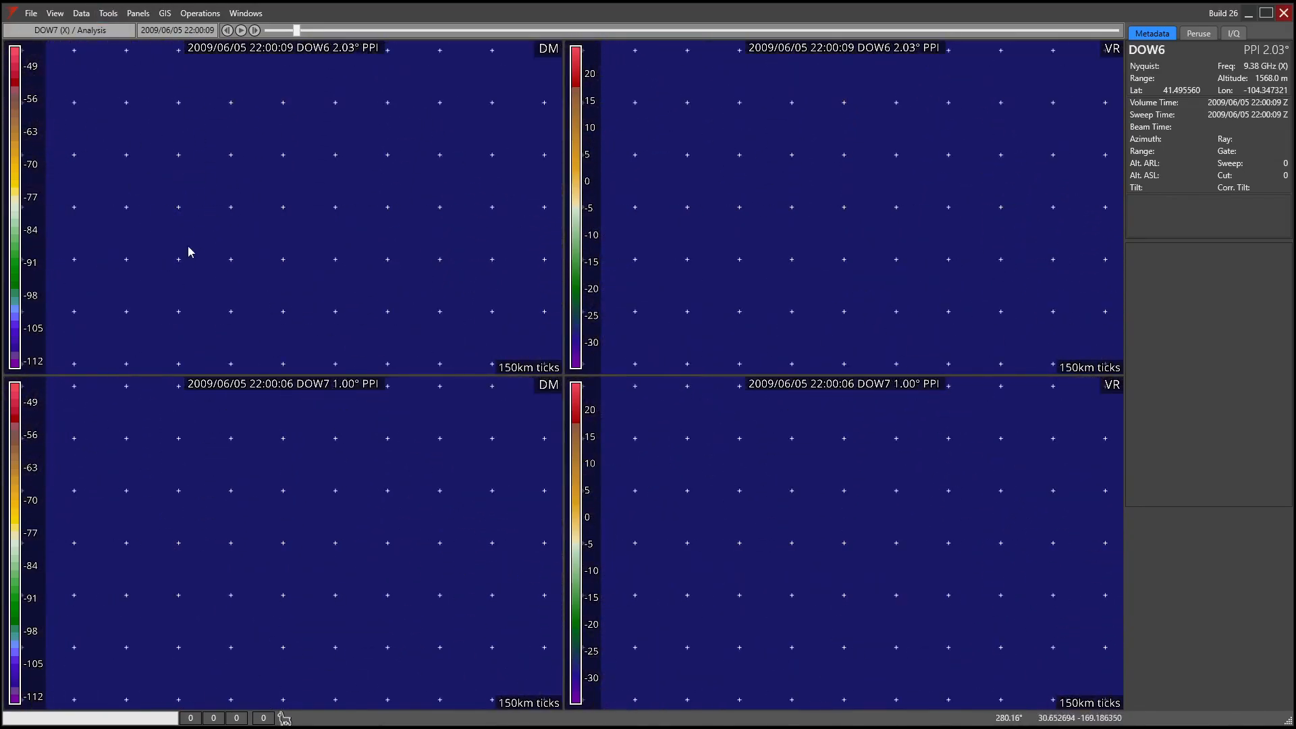
left_click(55, 13)
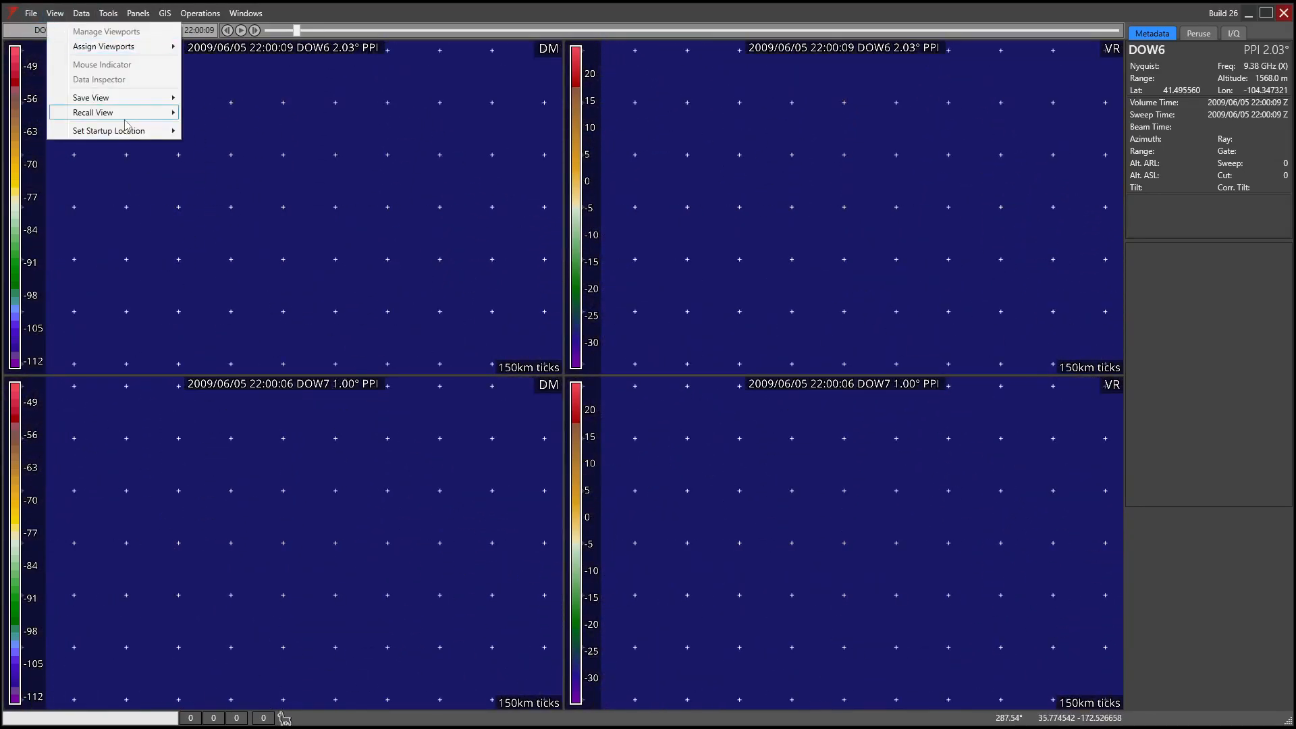
mouse_move(148, 113)
mouse_move(225, 119)
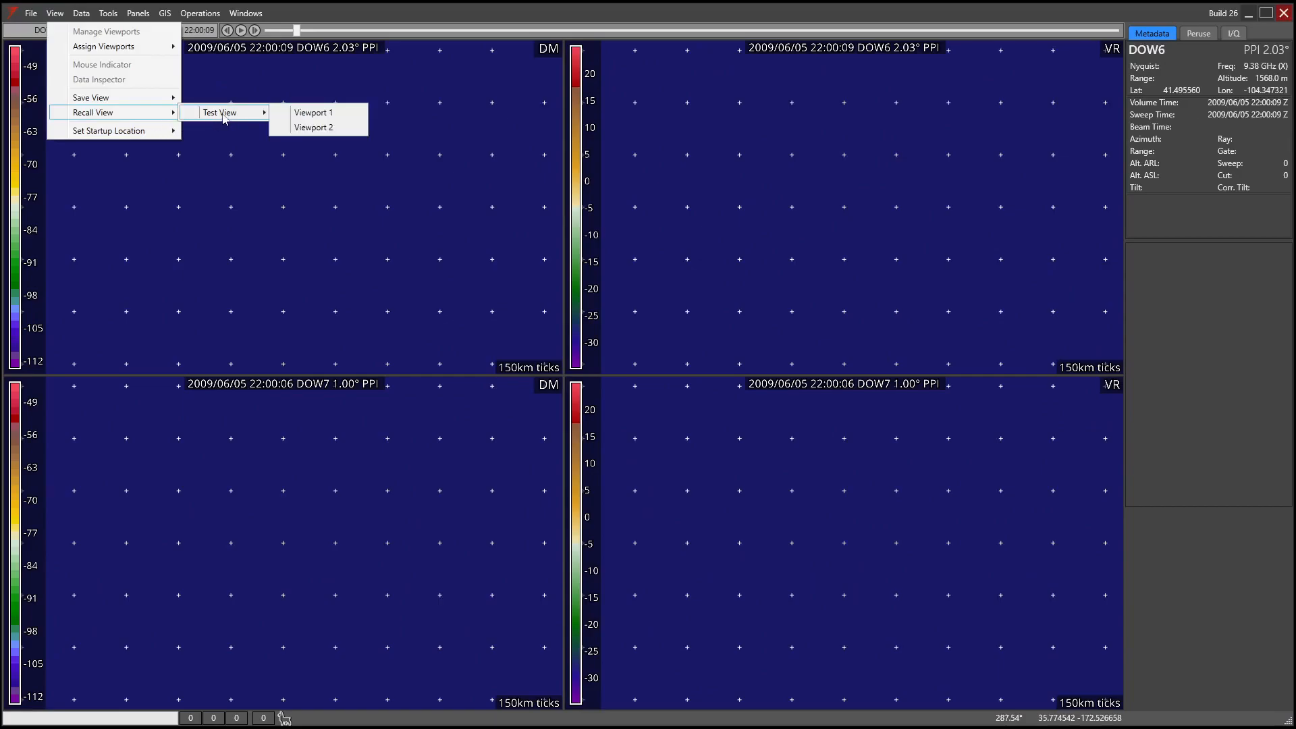
left_click(349, 118)
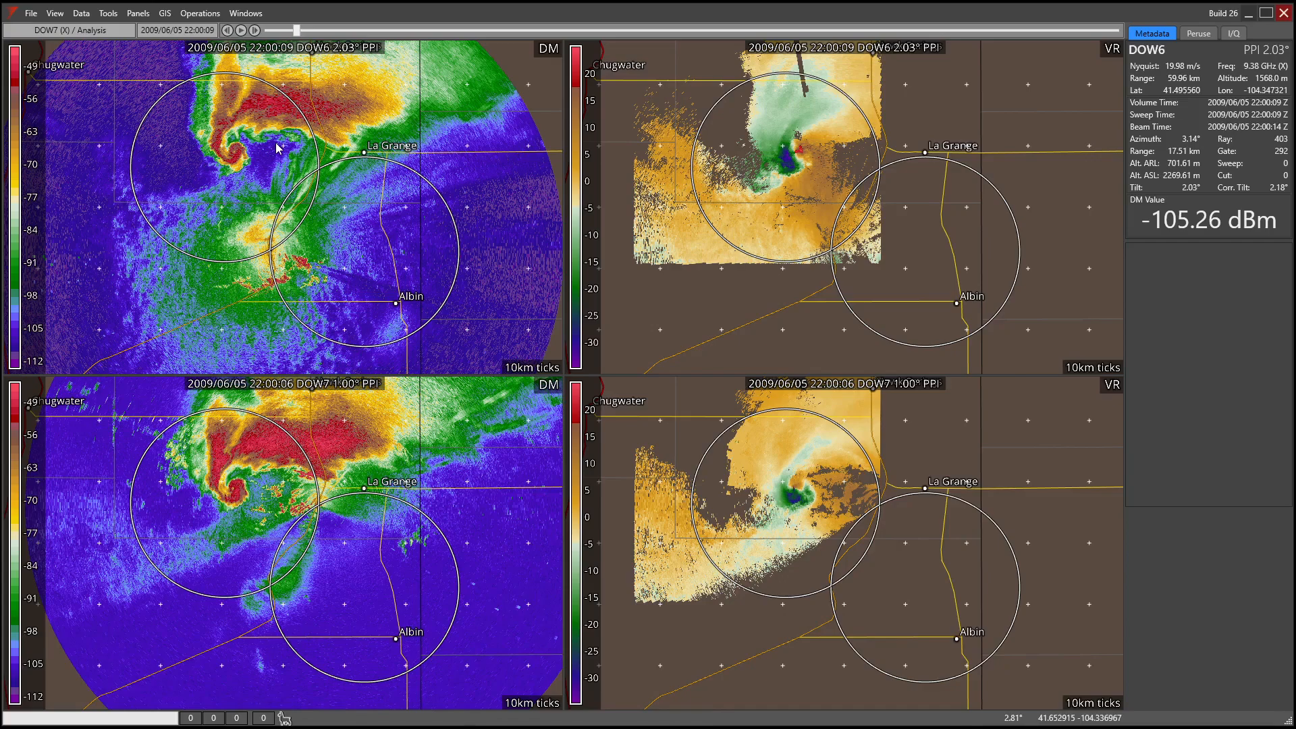
left_click(55, 13)
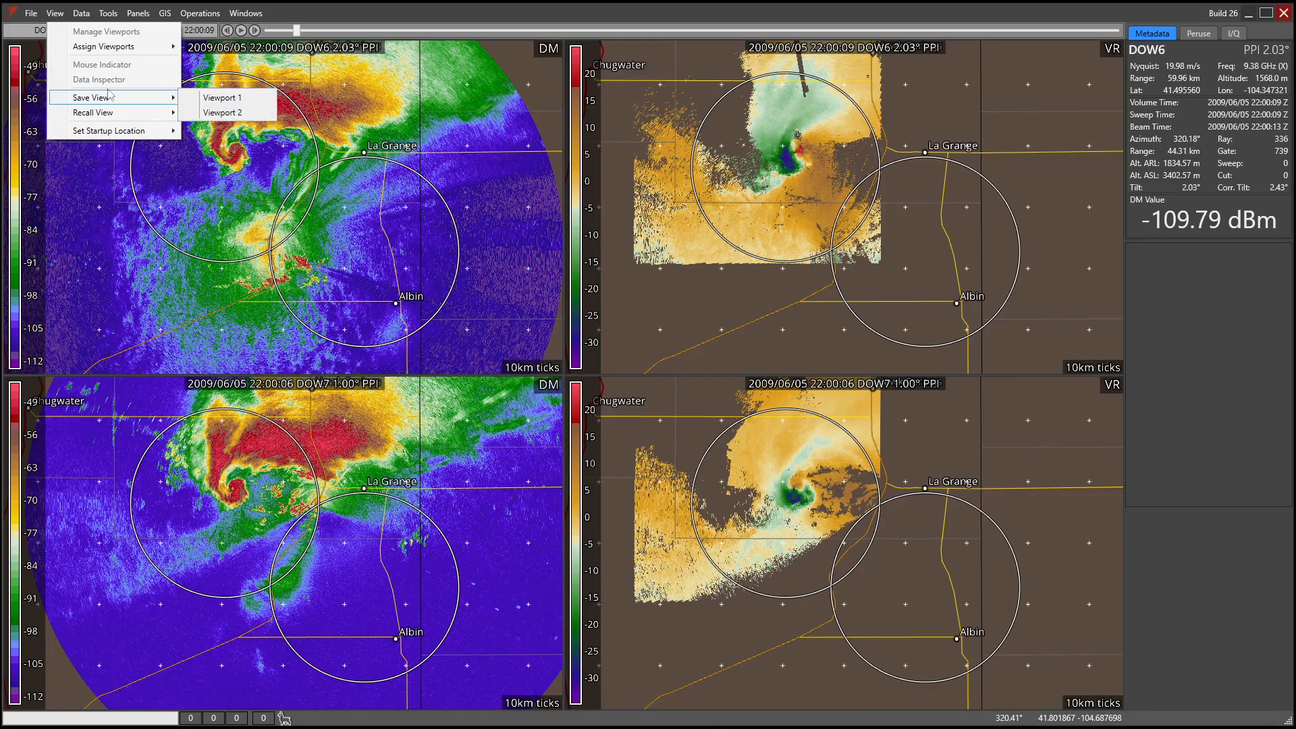
mouse_move(31, 10)
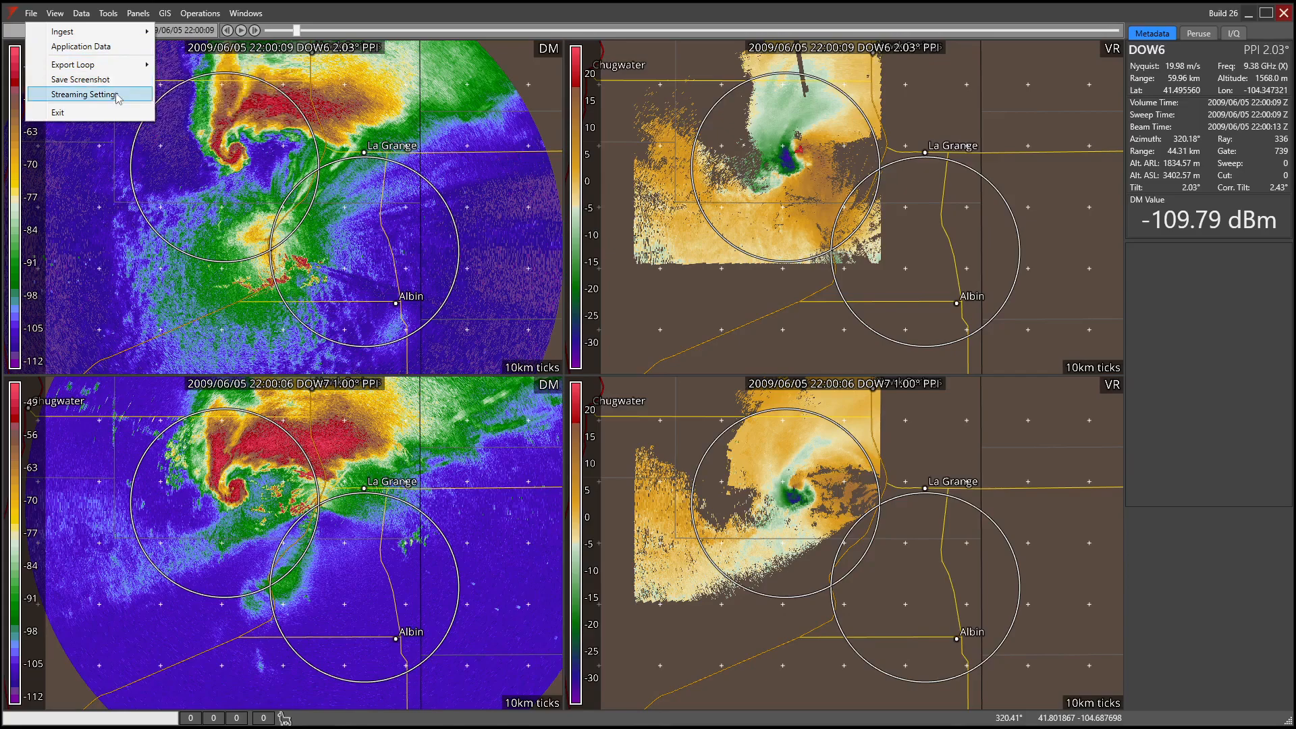
mouse_move(102, 65)
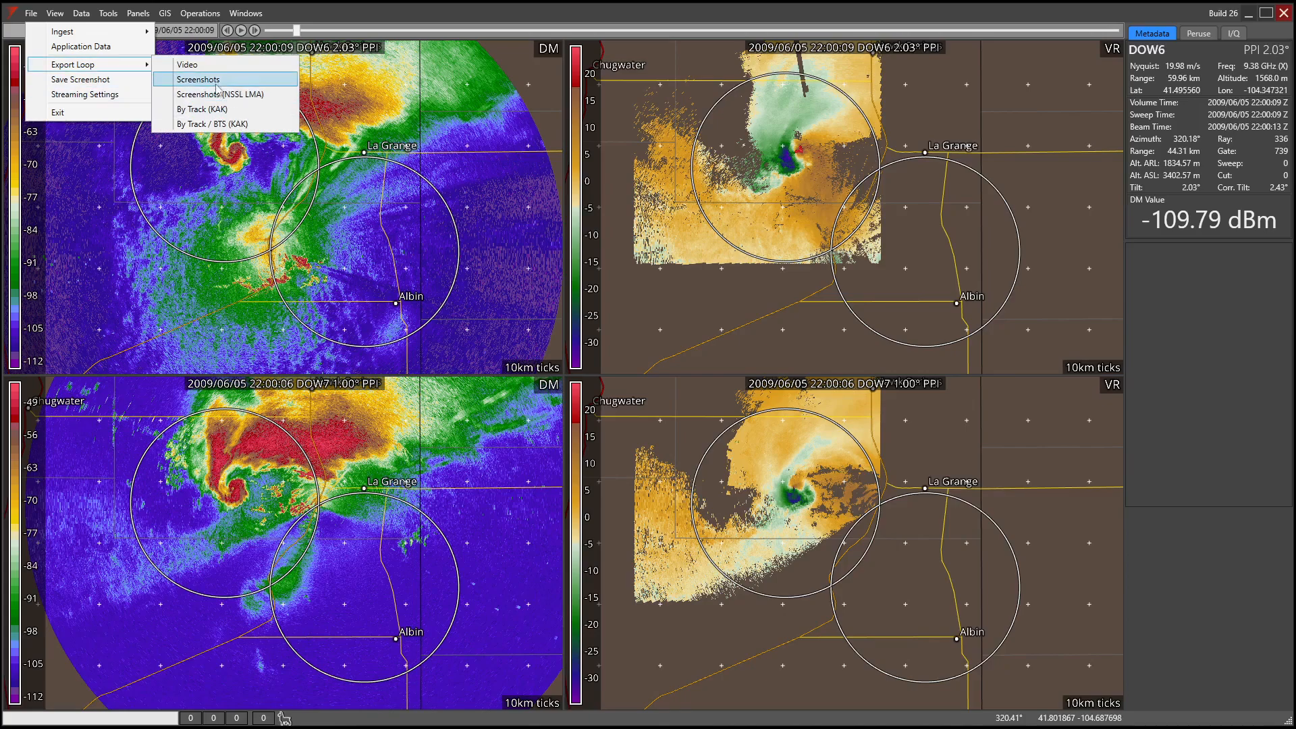
left_click(301, 178)
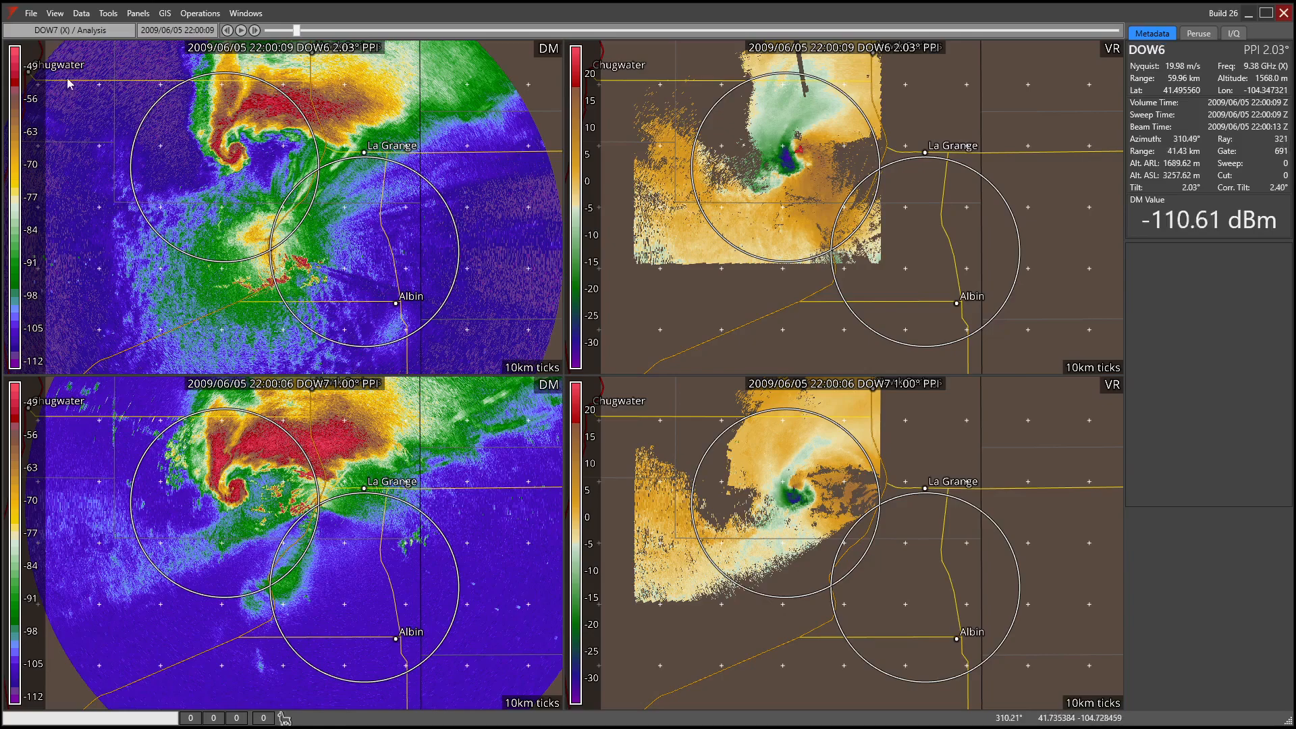
- Export the radar loop as a series of screenshots
left_click(31, 13)
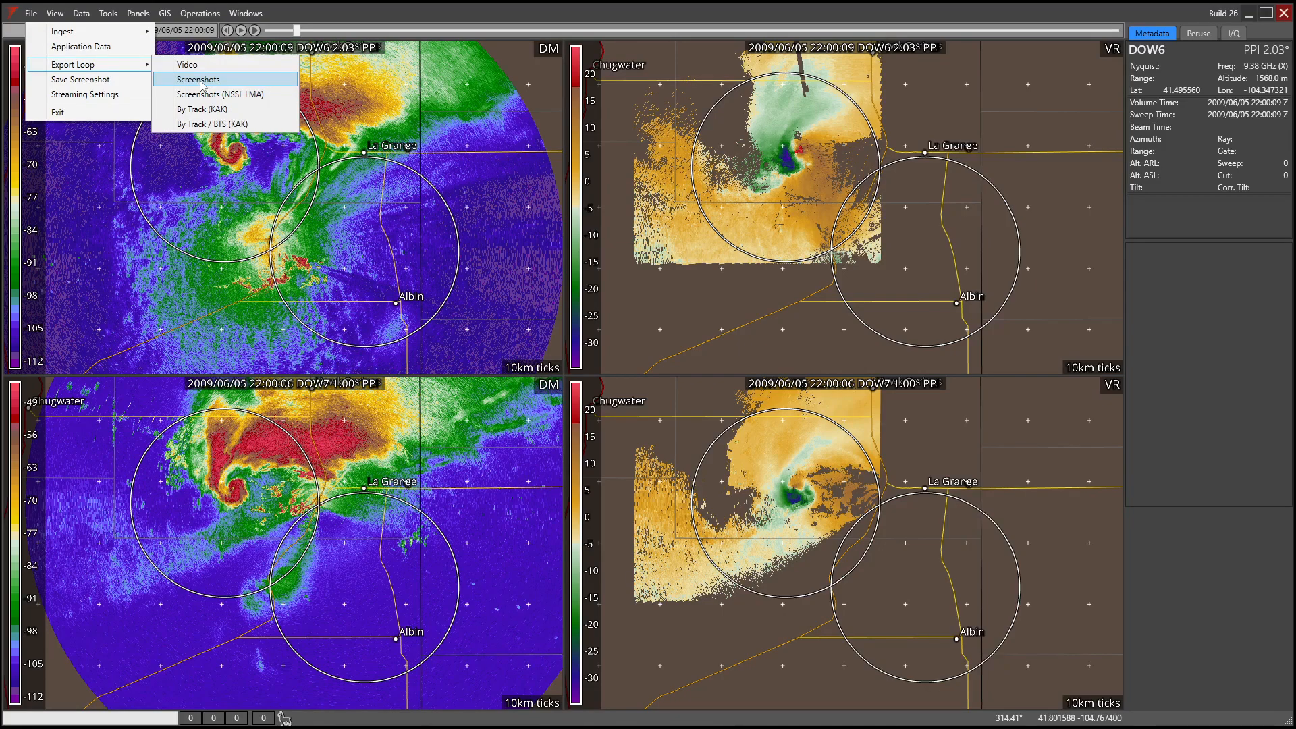
left_click(257, 84)
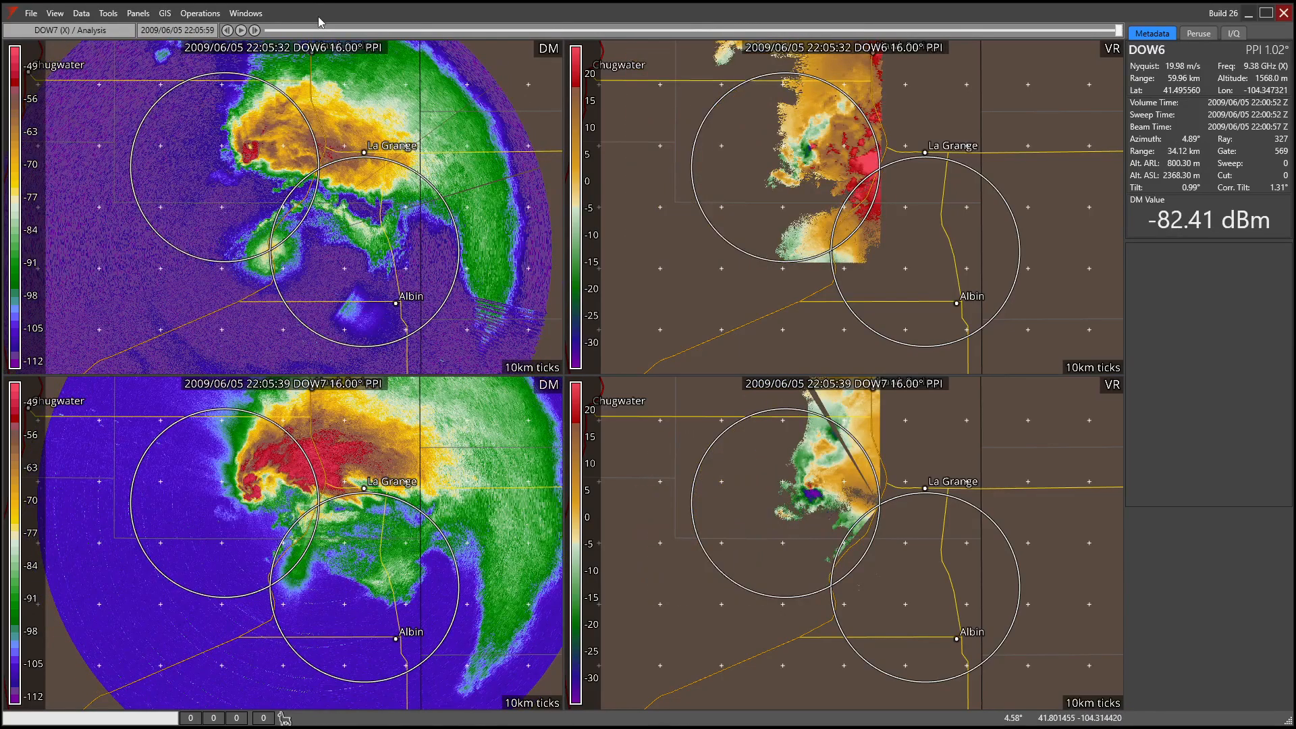
- Check the exported screenshots in the Exports folder of the application data, and close the folder window
left_click(31, 13)
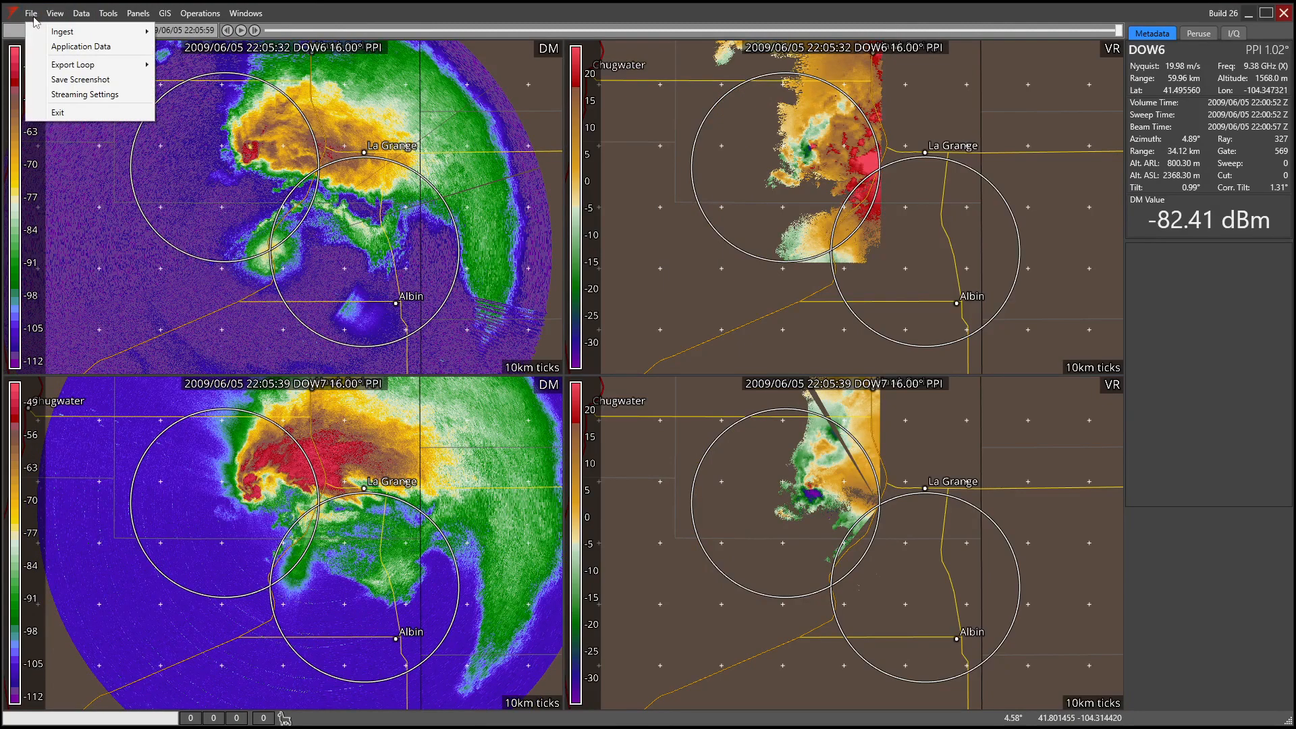
left_click(60, 43)
left_click_drag(287, 109, 133, 88)
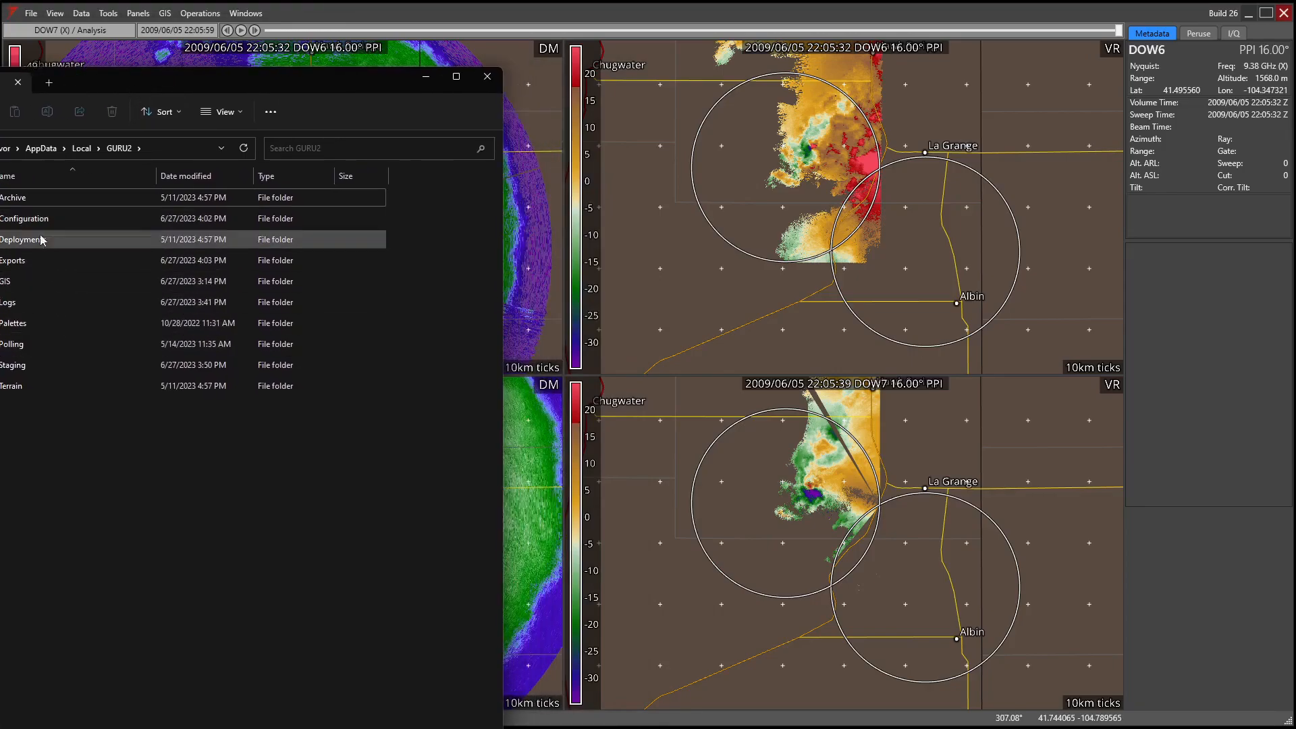
double_click(14, 260)
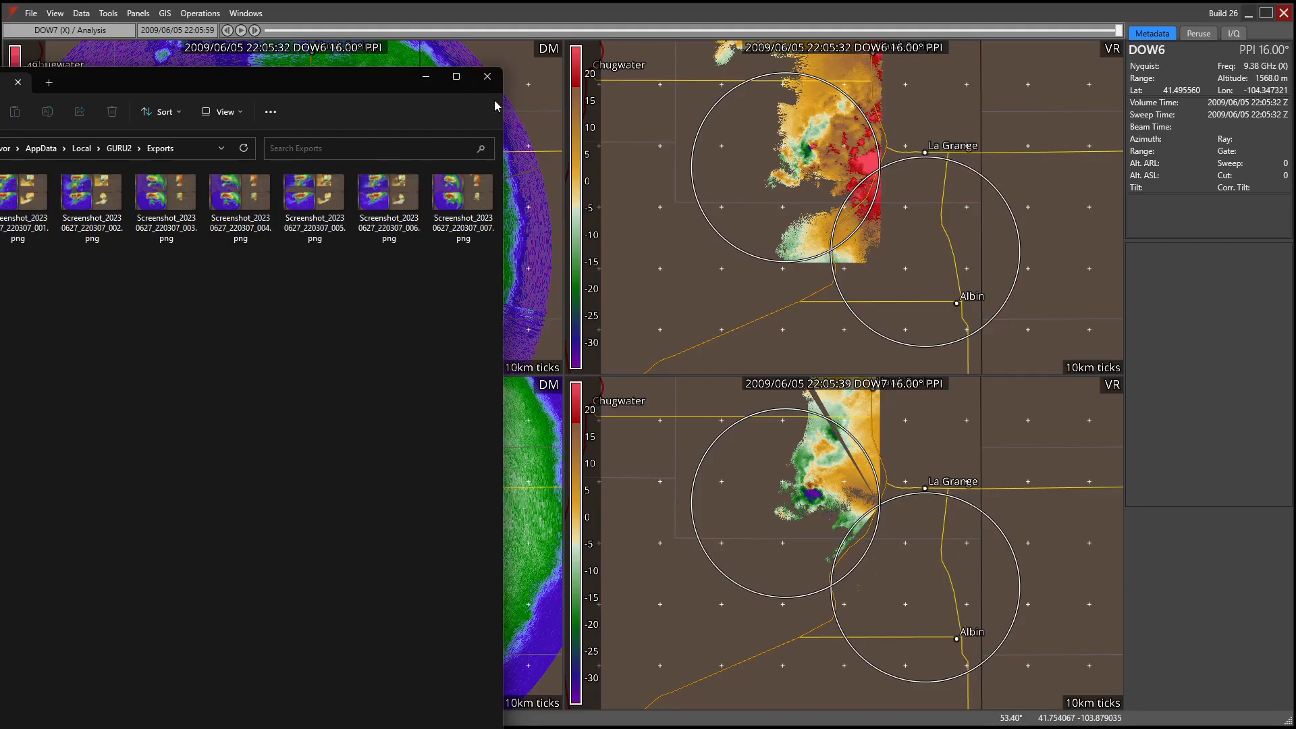
left_click(486, 76)
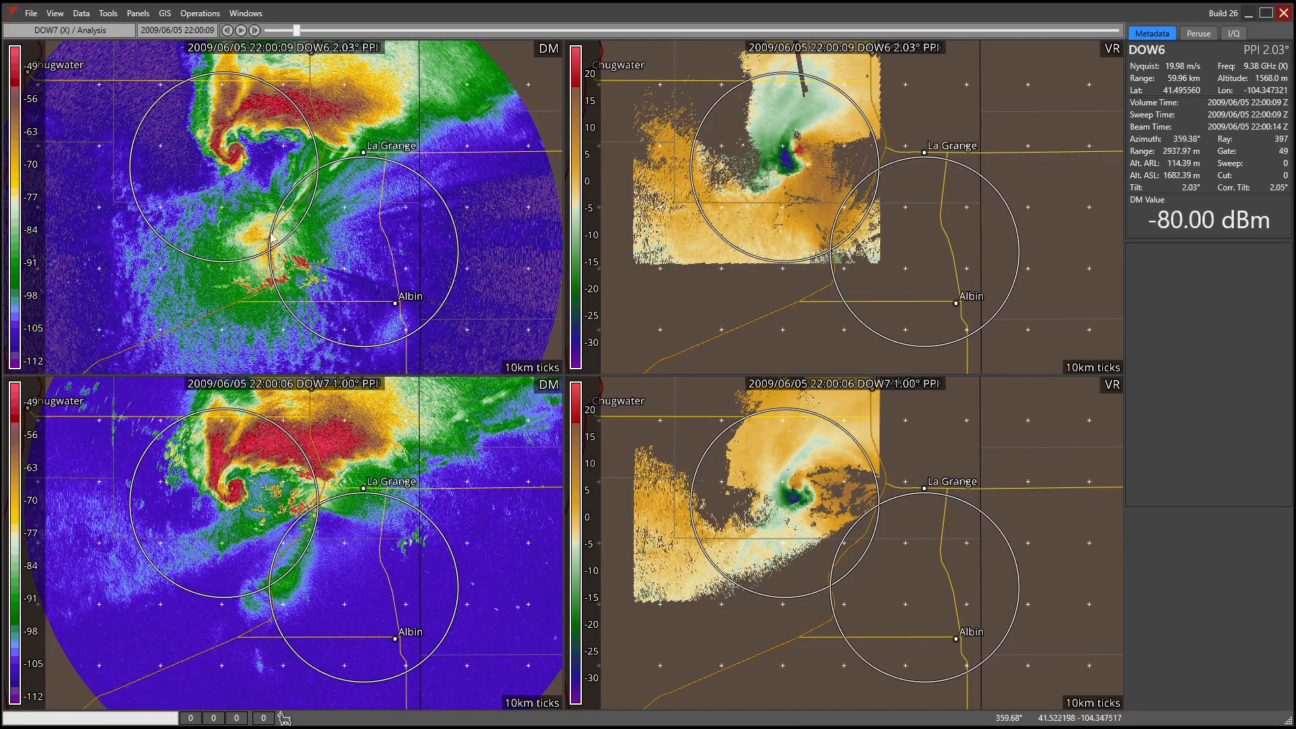
- Show the DOW7 (X) / Analysis data in all frames
left_click(81, 14)
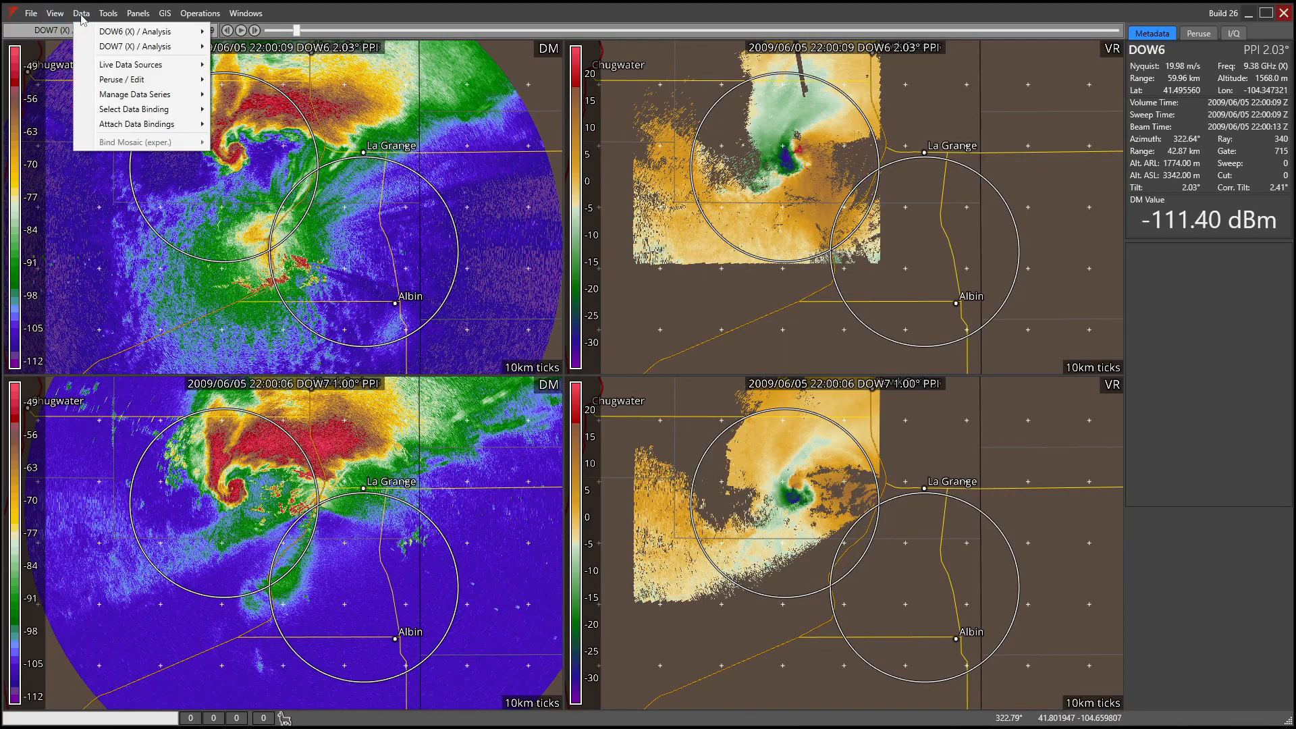
mouse_move(133, 32)
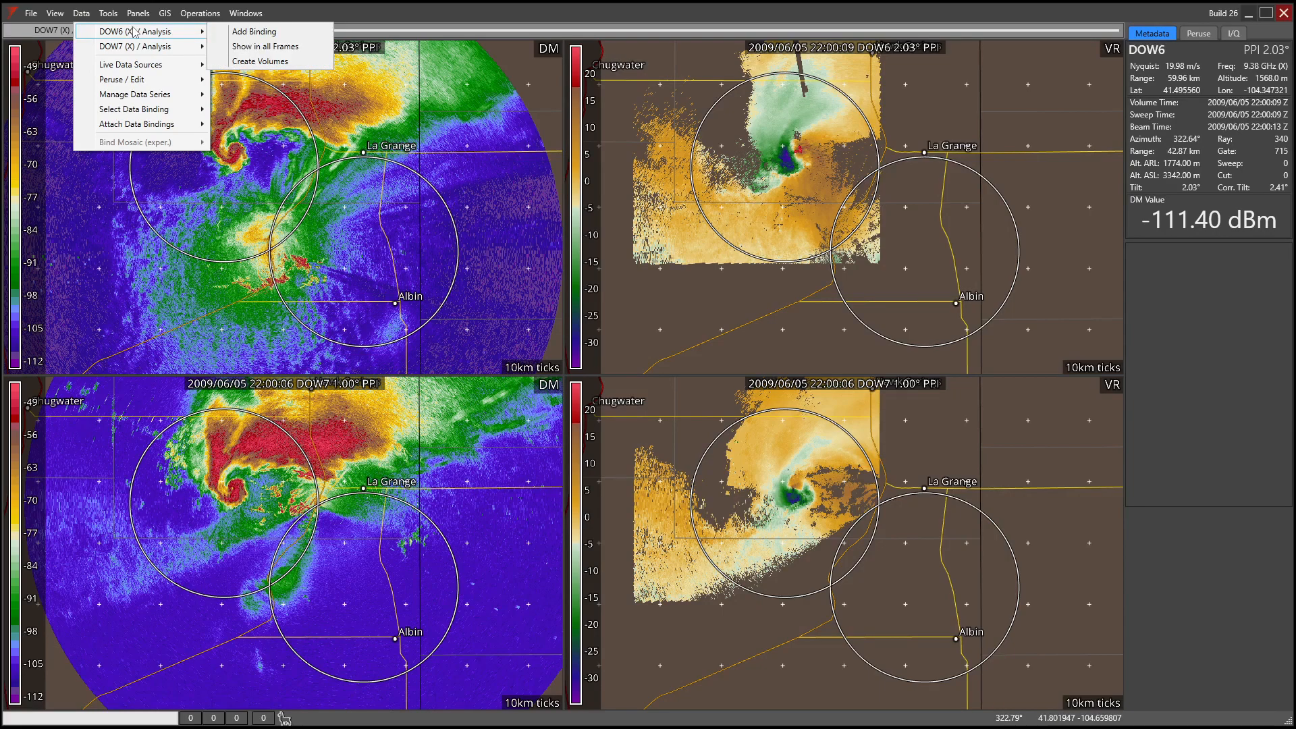
left_click(265, 46)
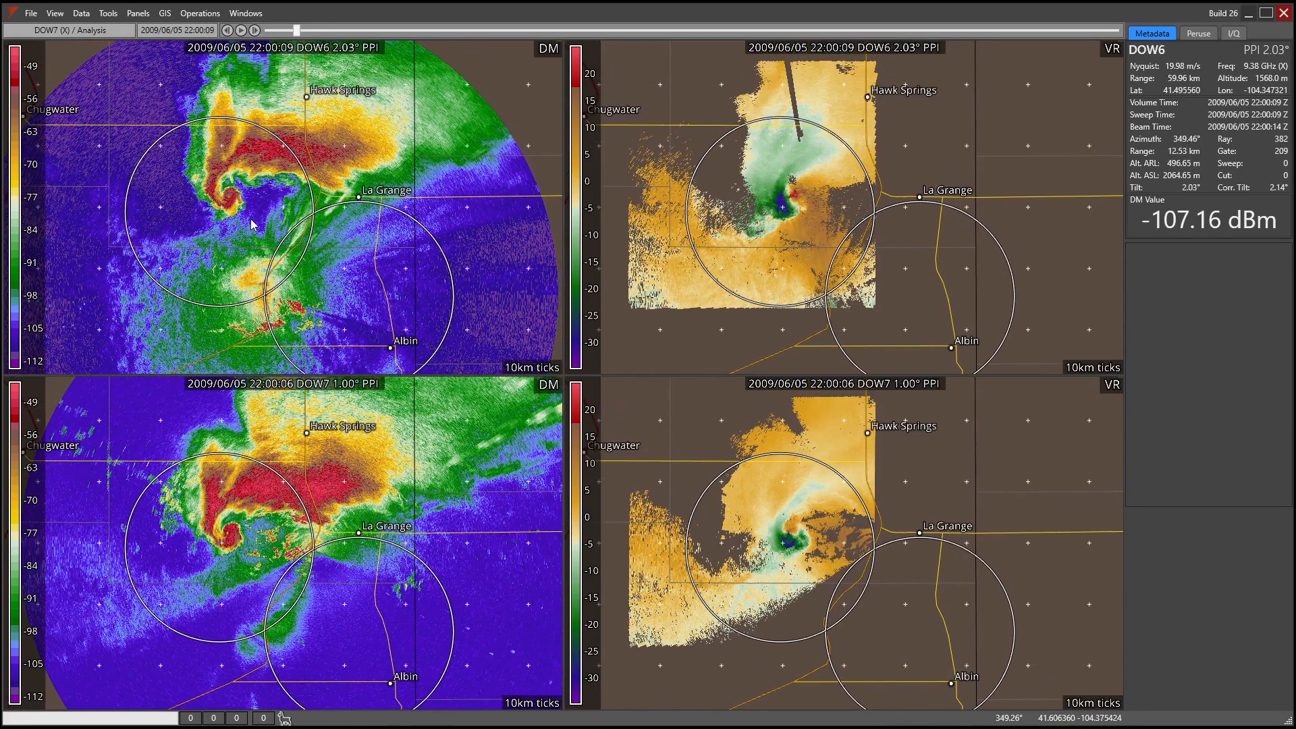
left_click(81, 14)
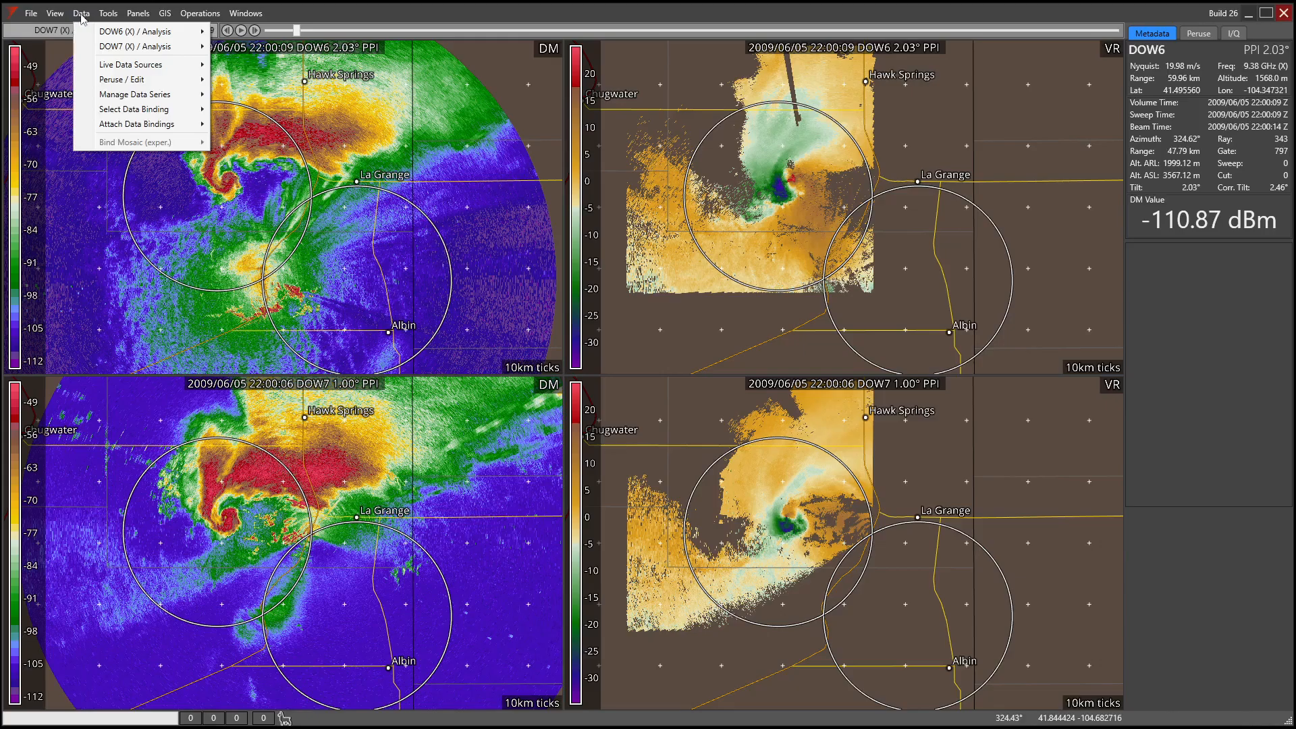
mouse_move(141, 52)
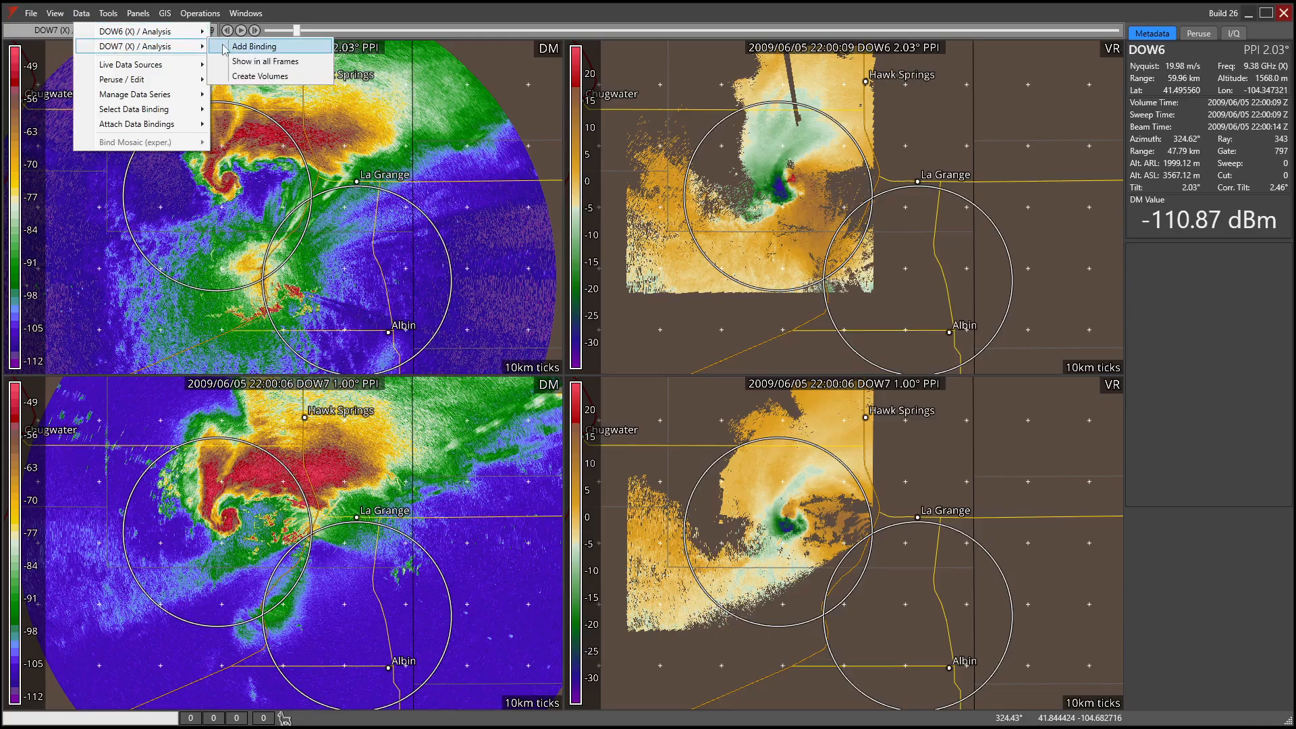
left_click(248, 59)
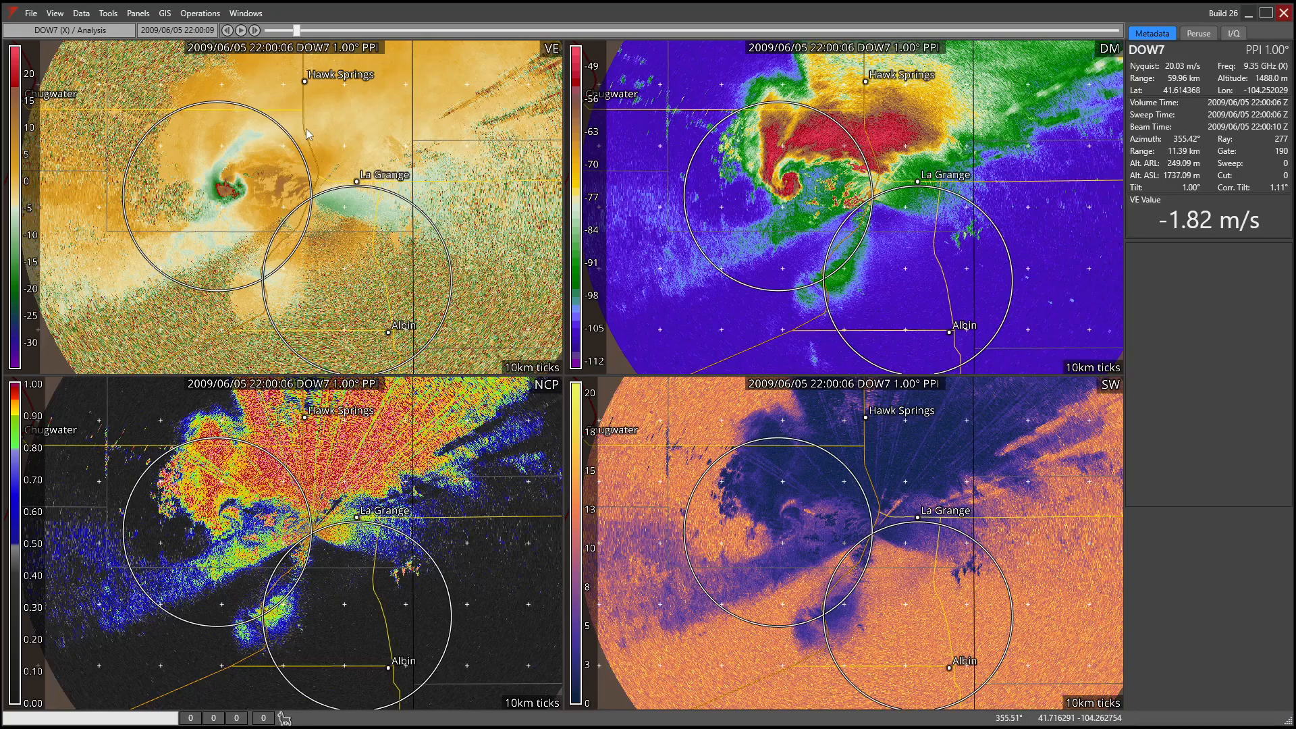
- Enable the L1b Visible + IR live data source for the GOES-16 (AWS) Mesoscale 2 sector
left_click(81, 13)
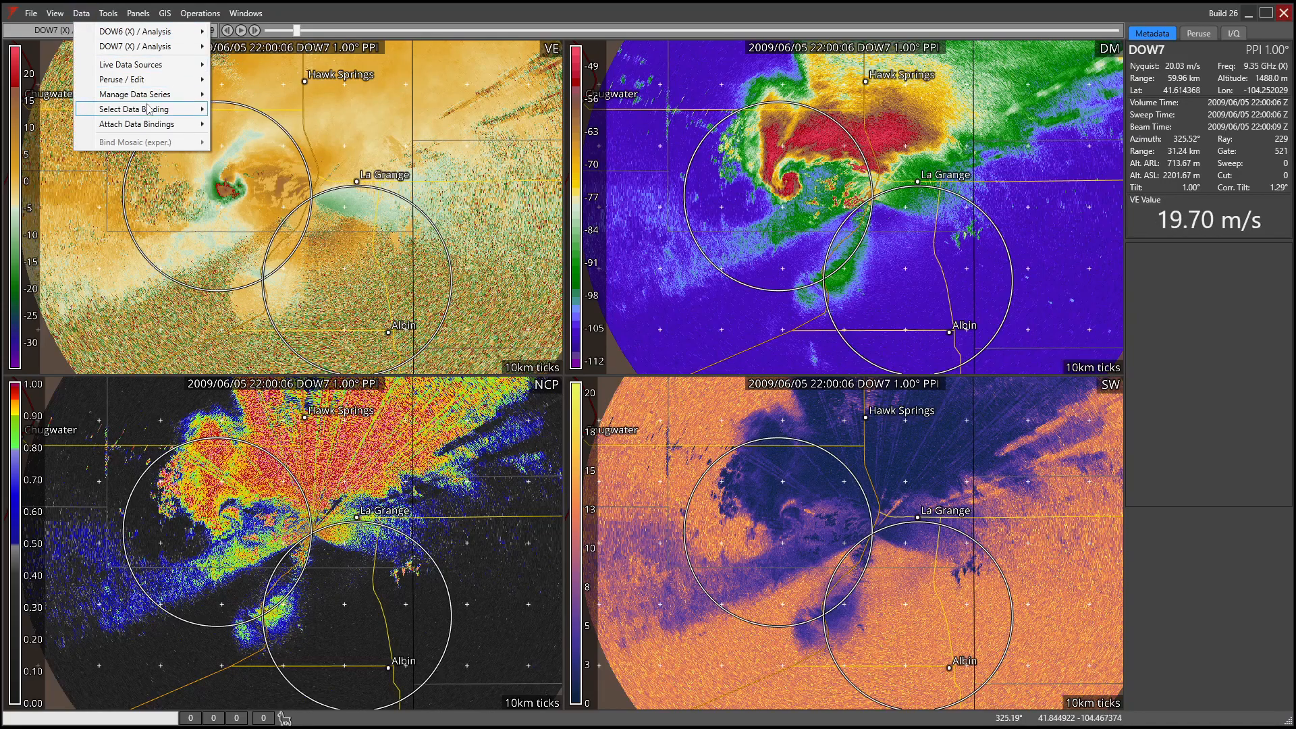
mouse_move(147, 85)
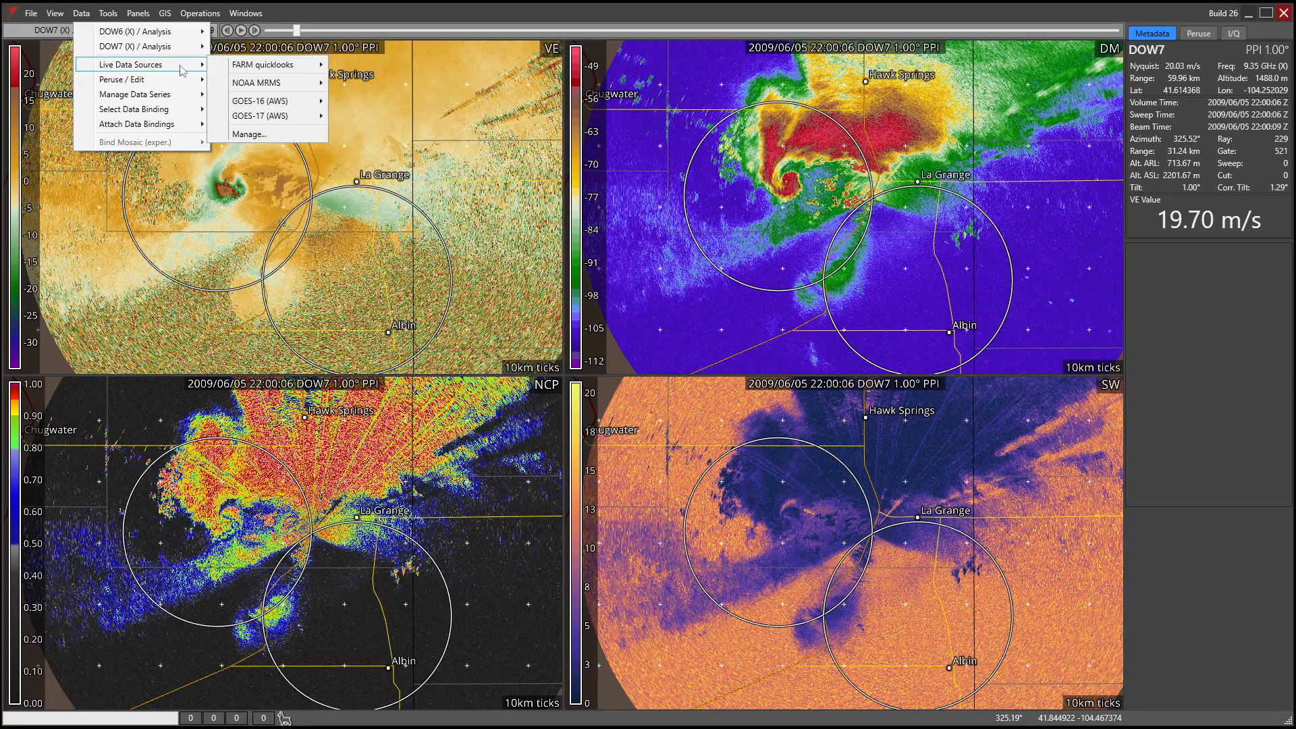
mouse_move(294, 108)
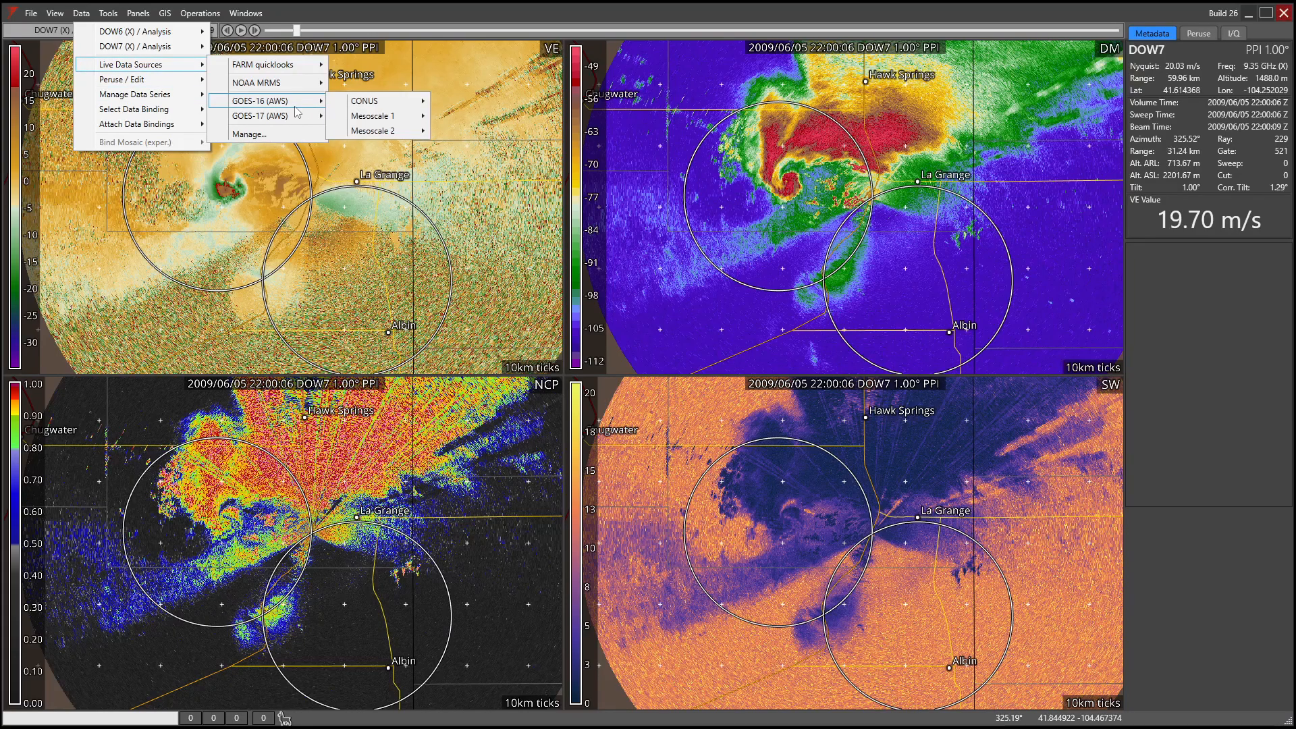
mouse_move(275, 66)
mouse_move(402, 130)
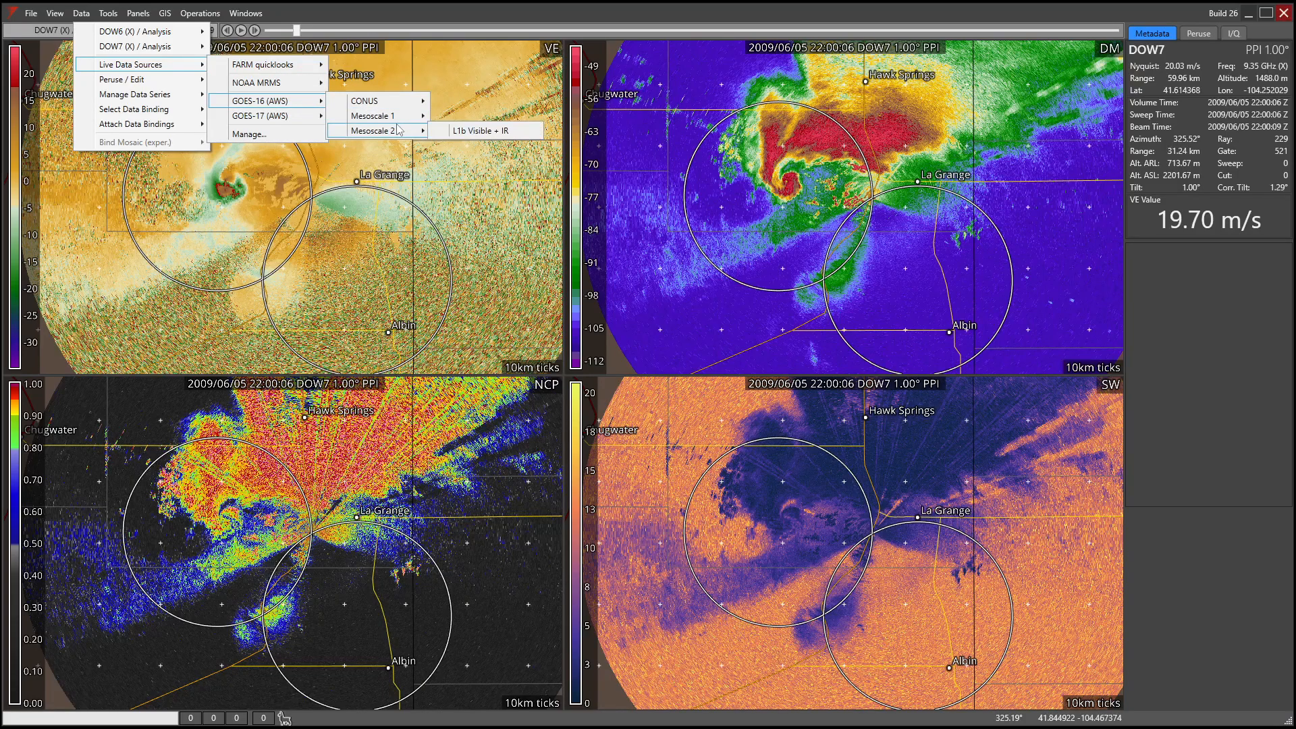
left_click(448, 135)
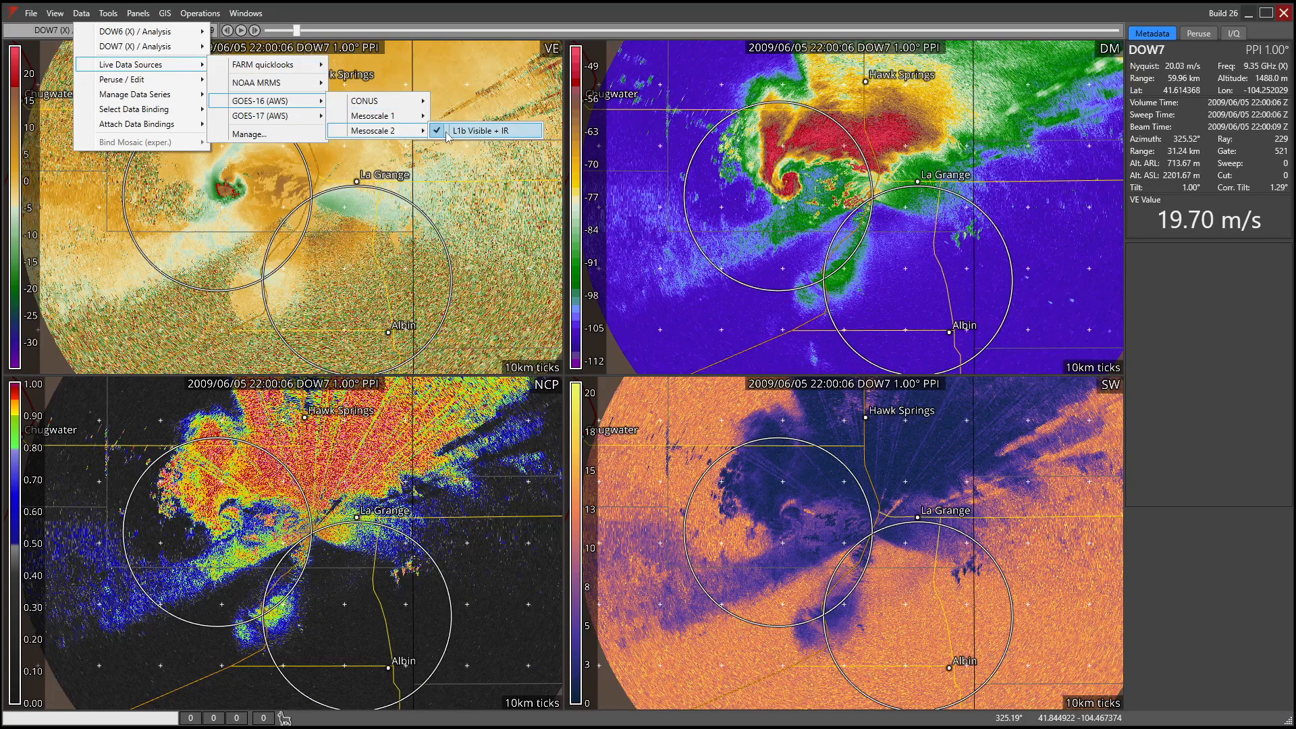
left_click(357, 187)
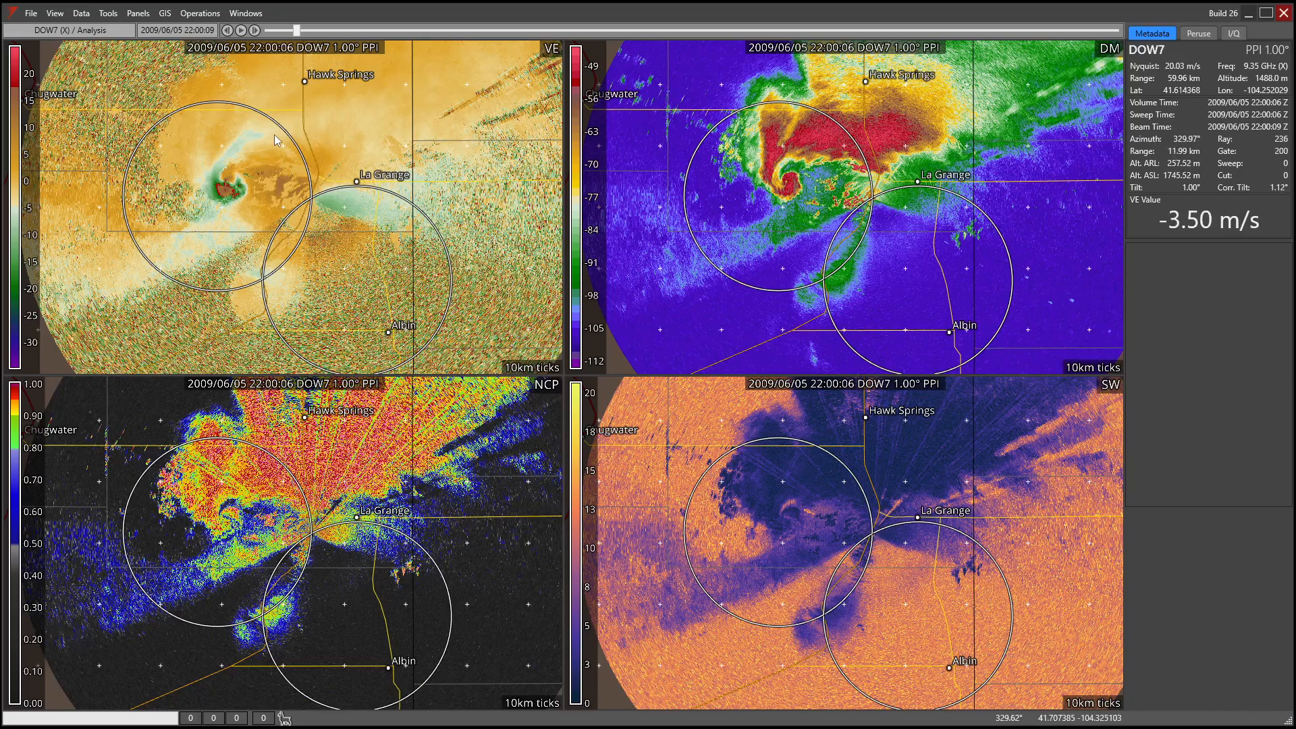
- Show the GOES-E M2 VIS+IR / Live data in all frames
left_click(112, 14)
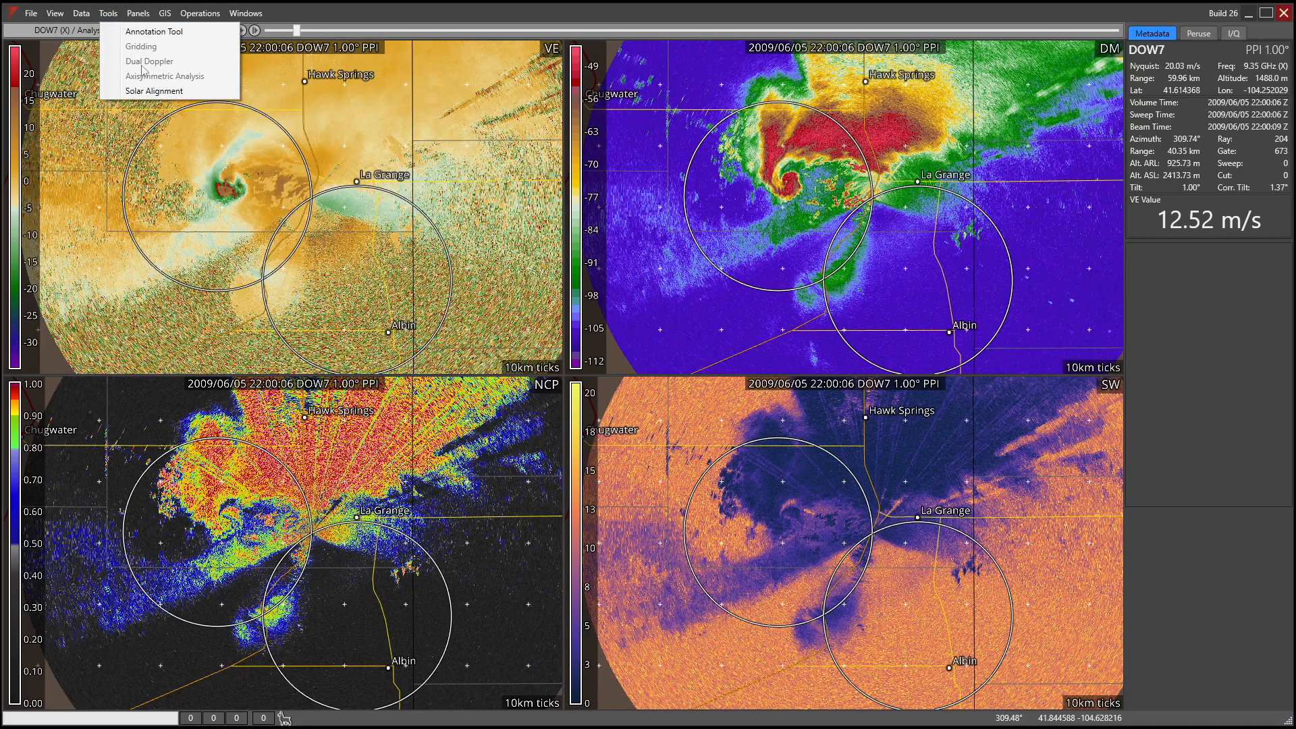
left_click(80, 15)
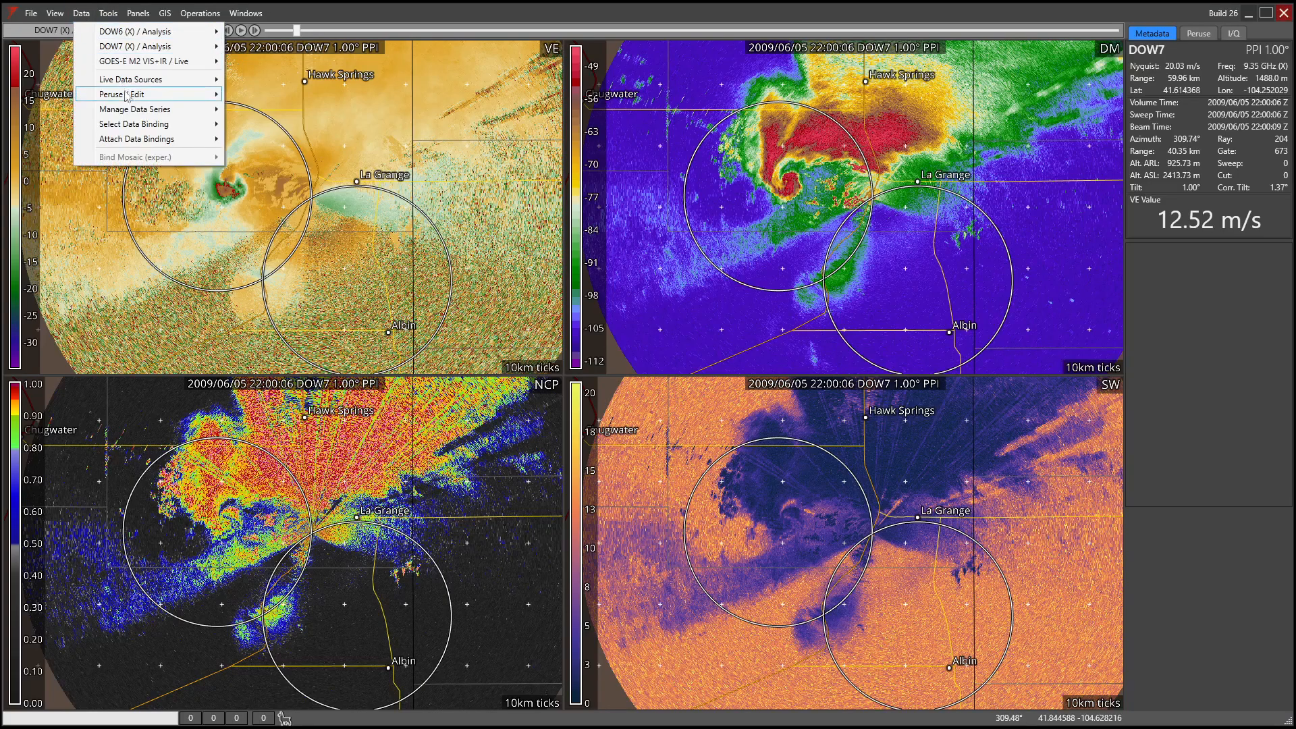
mouse_move(141, 113)
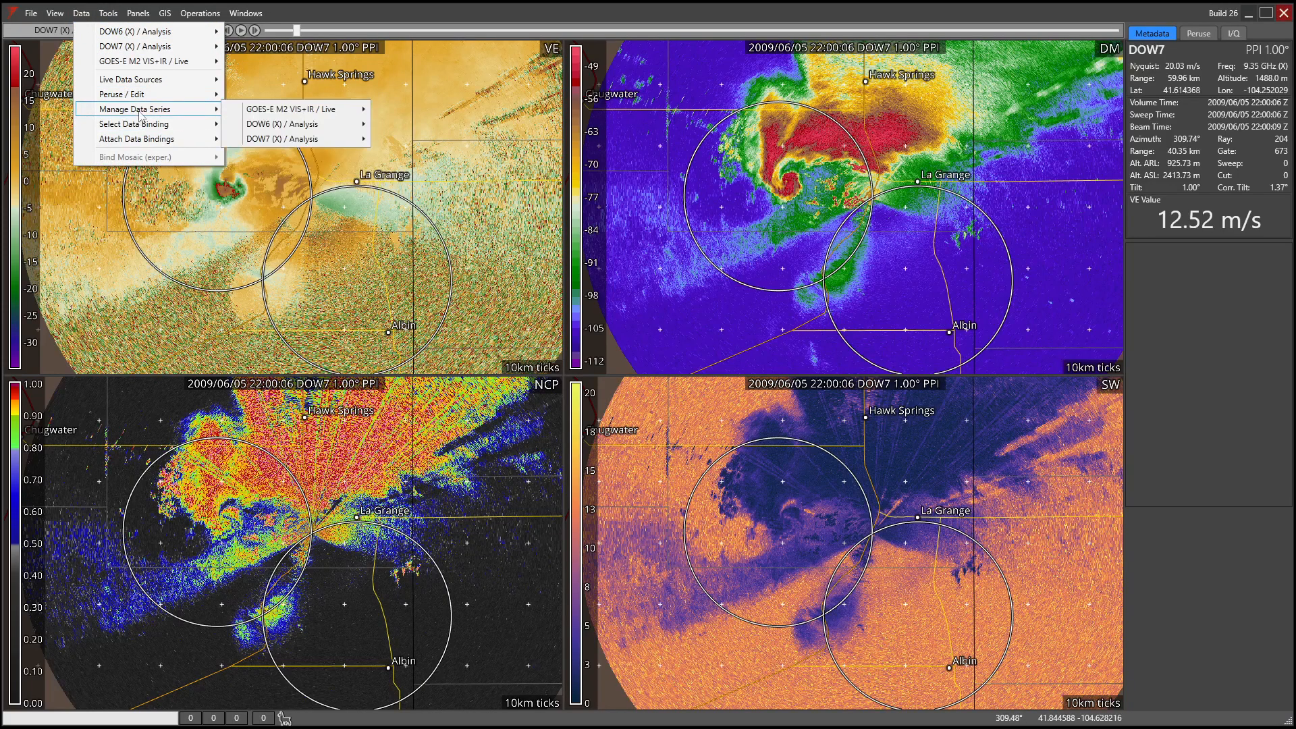
mouse_move(159, 32)
mouse_move(148, 82)
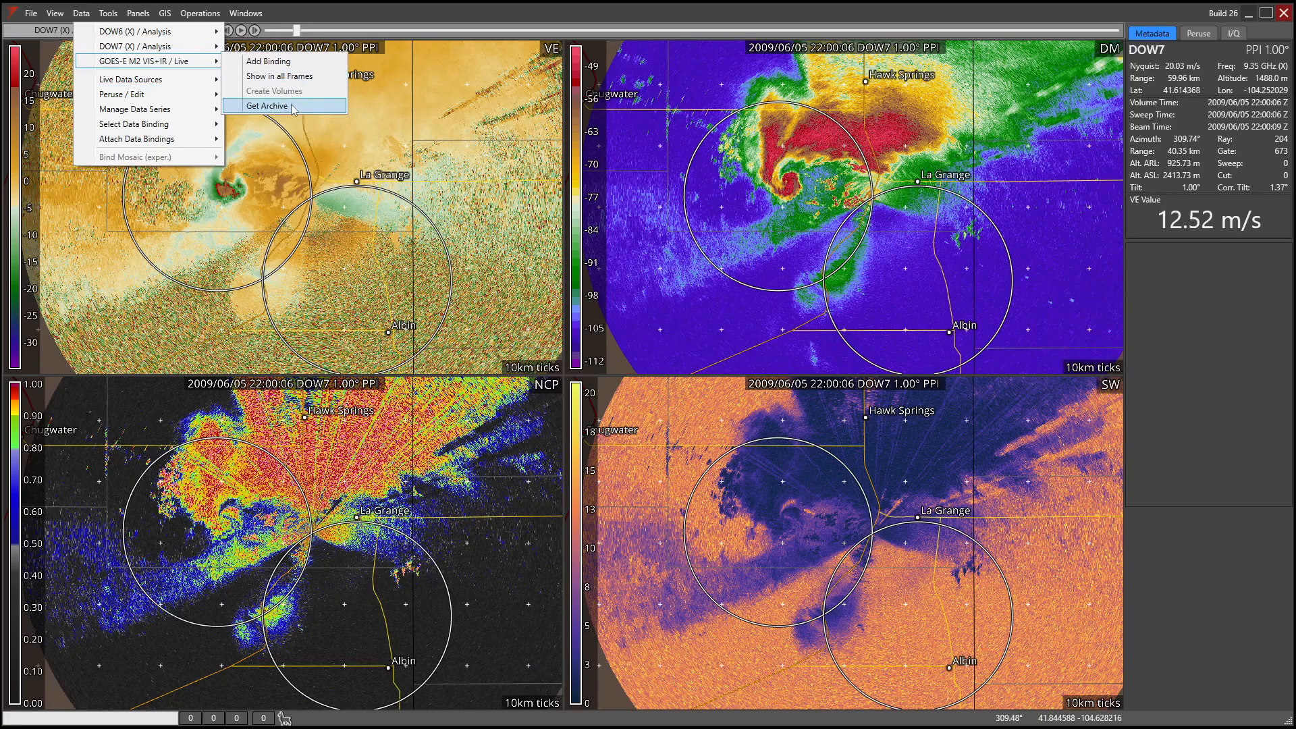
left_click(290, 76)
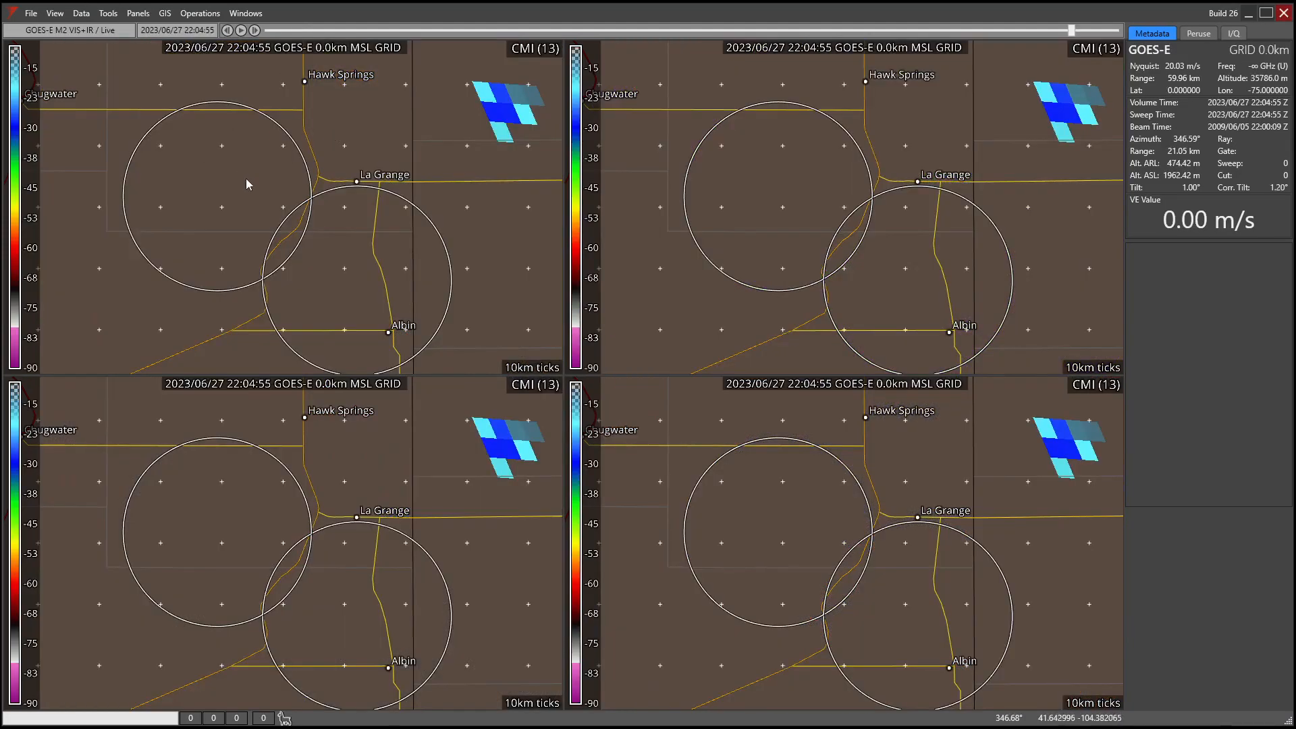
- Switch the display to one panel and set the satellite frame's product to RGB+IR
right_click(238, 152)
left_click(140, 14)
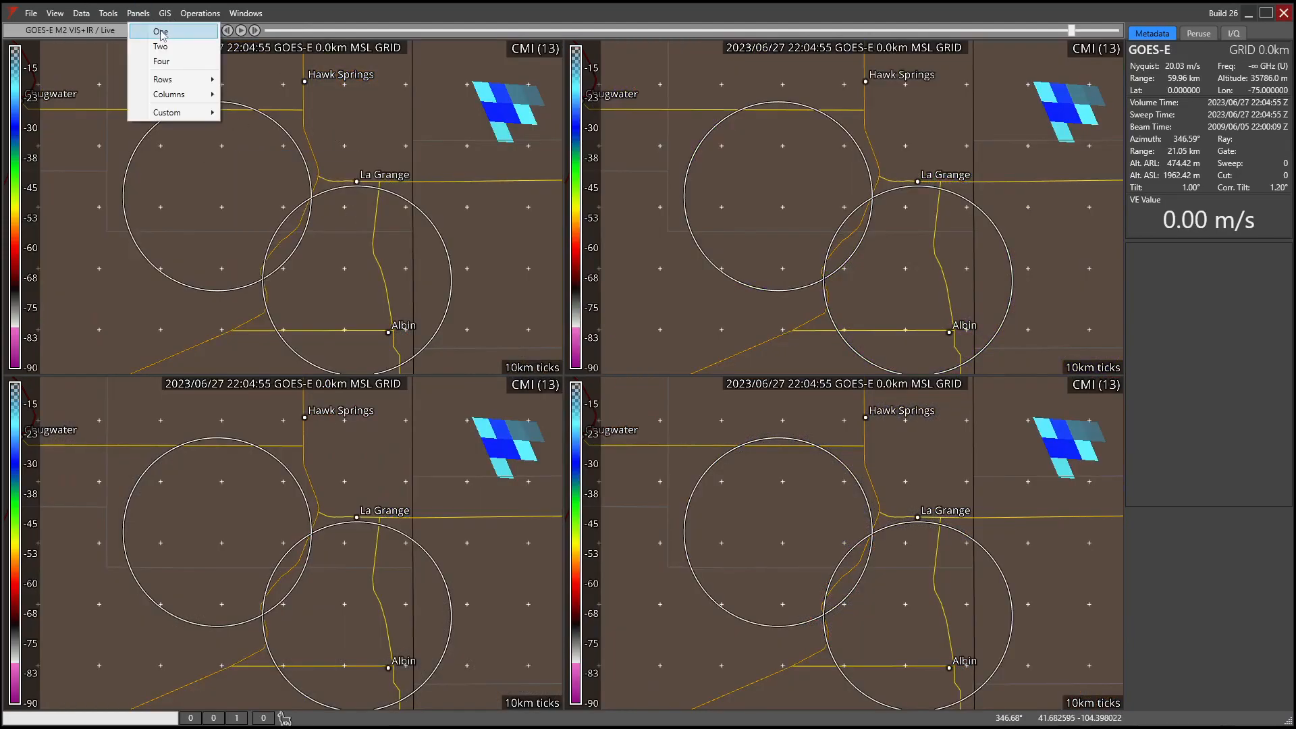
left_click(162, 28)
right_click(234, 143)
mouse_move(315, 233)
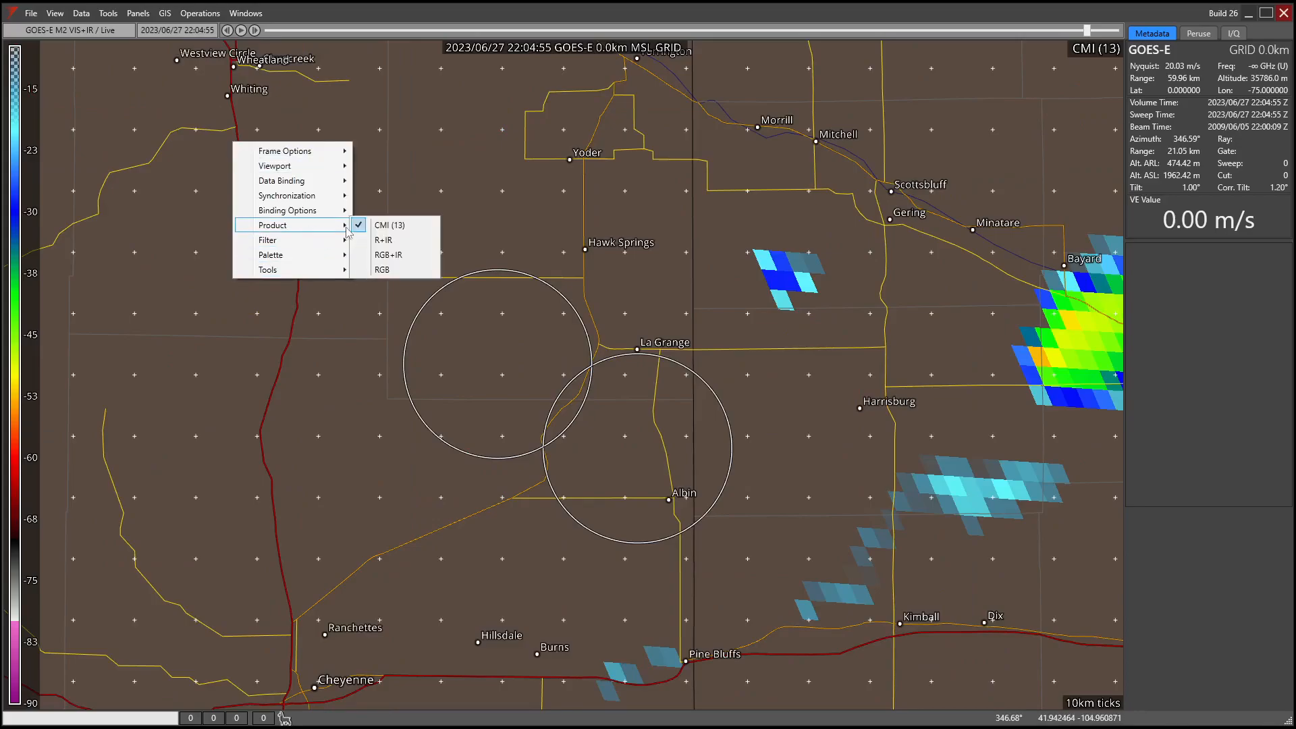
left_click(404, 258)
- Examine the RGB+IR satellite imagery across the whole mesoscale sector and up close over South Dakota and northern Nebraska
scroll(718, 285, "down", 5)
left_click_drag(718, 285, 449, 270)
left_click_drag(738, 417, 350, 358)
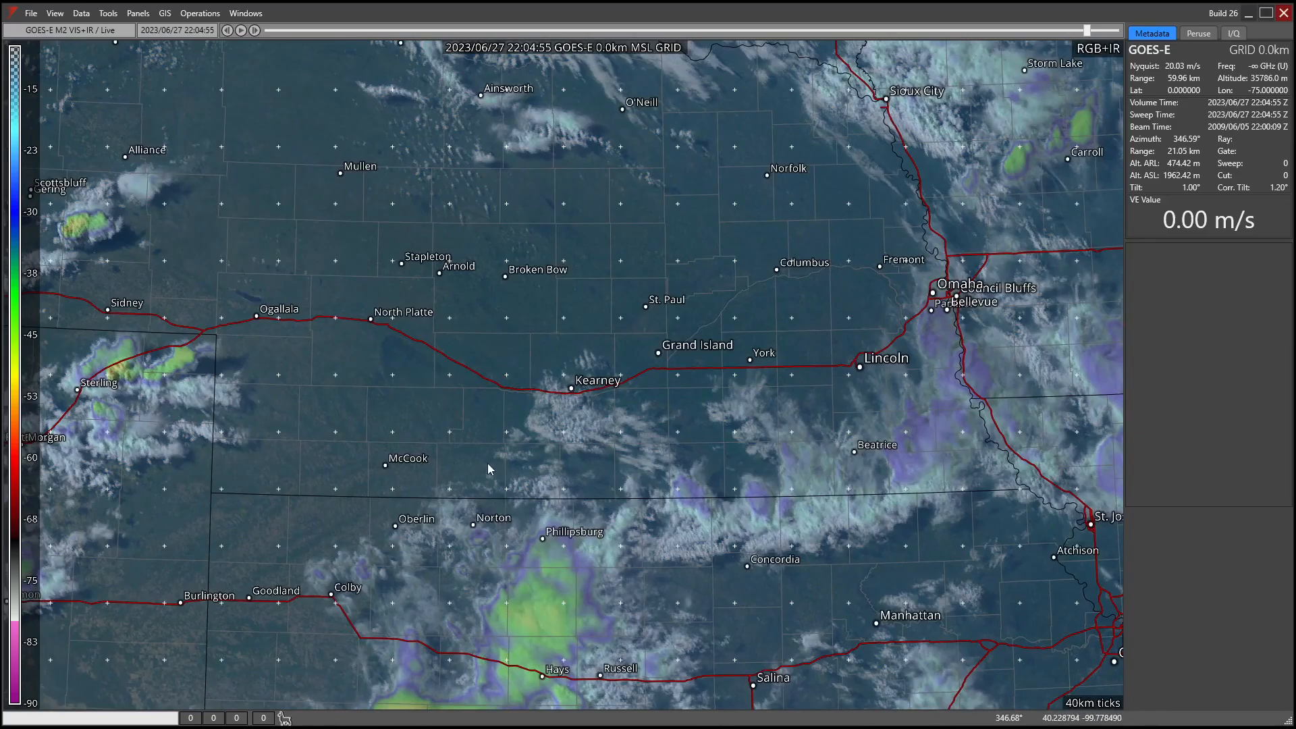
scroll(487, 463, "down", 5)
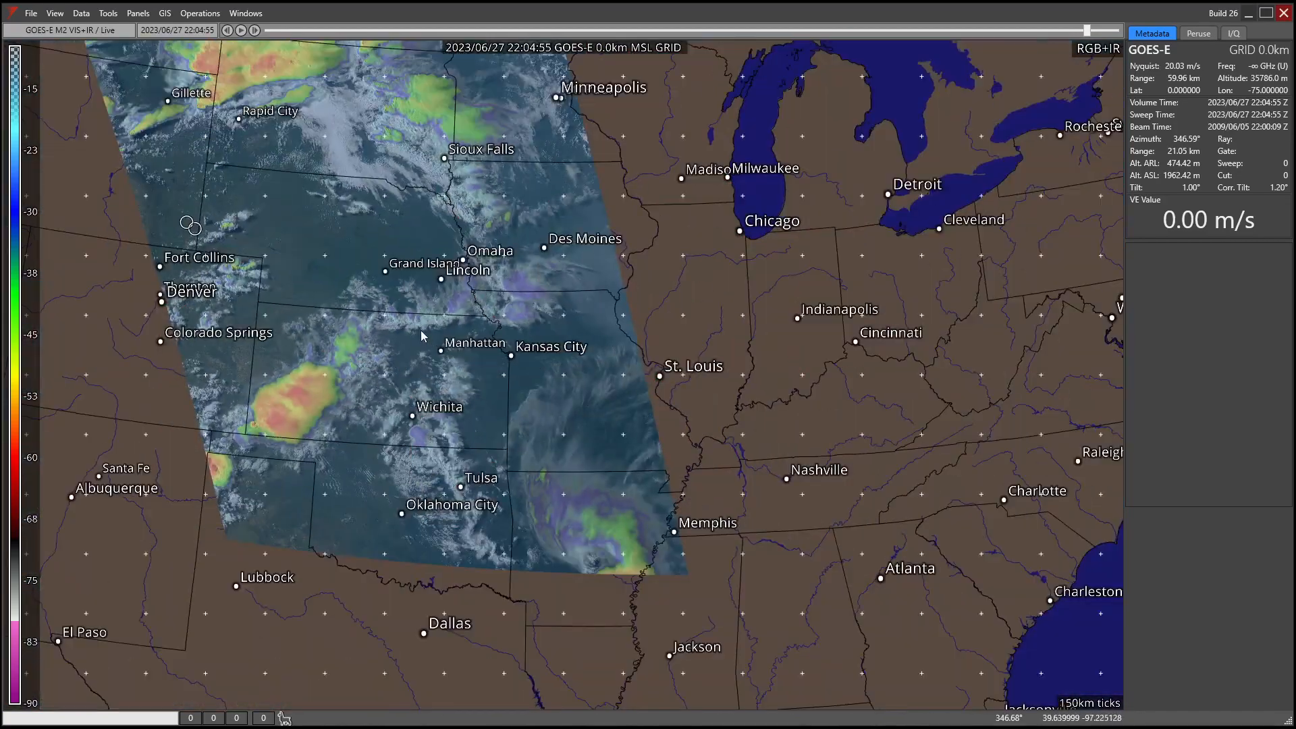
left_click_drag(414, 312, 568, 488)
left_click_drag(440, 332, 471, 395)
scroll(471, 394, "up", 5)
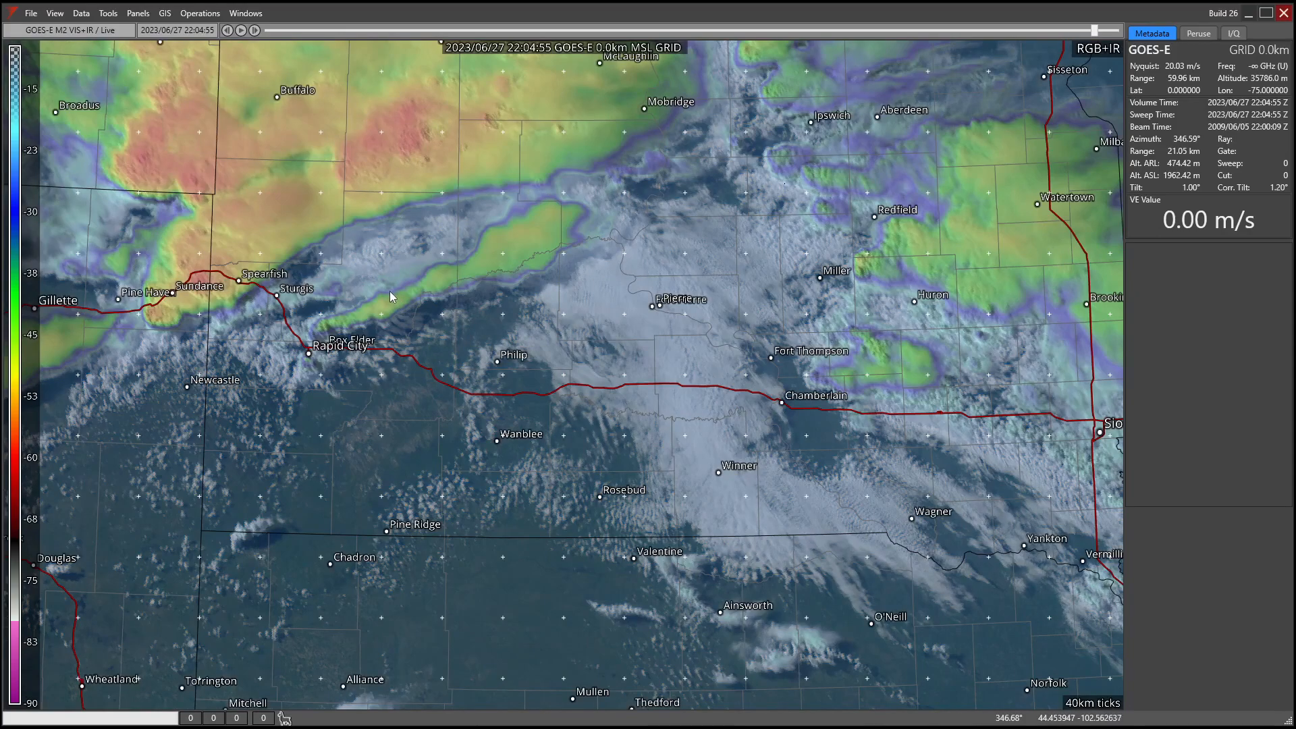
left_click_drag(394, 293, 130, 153)
scroll(405, 304, "up", 3)
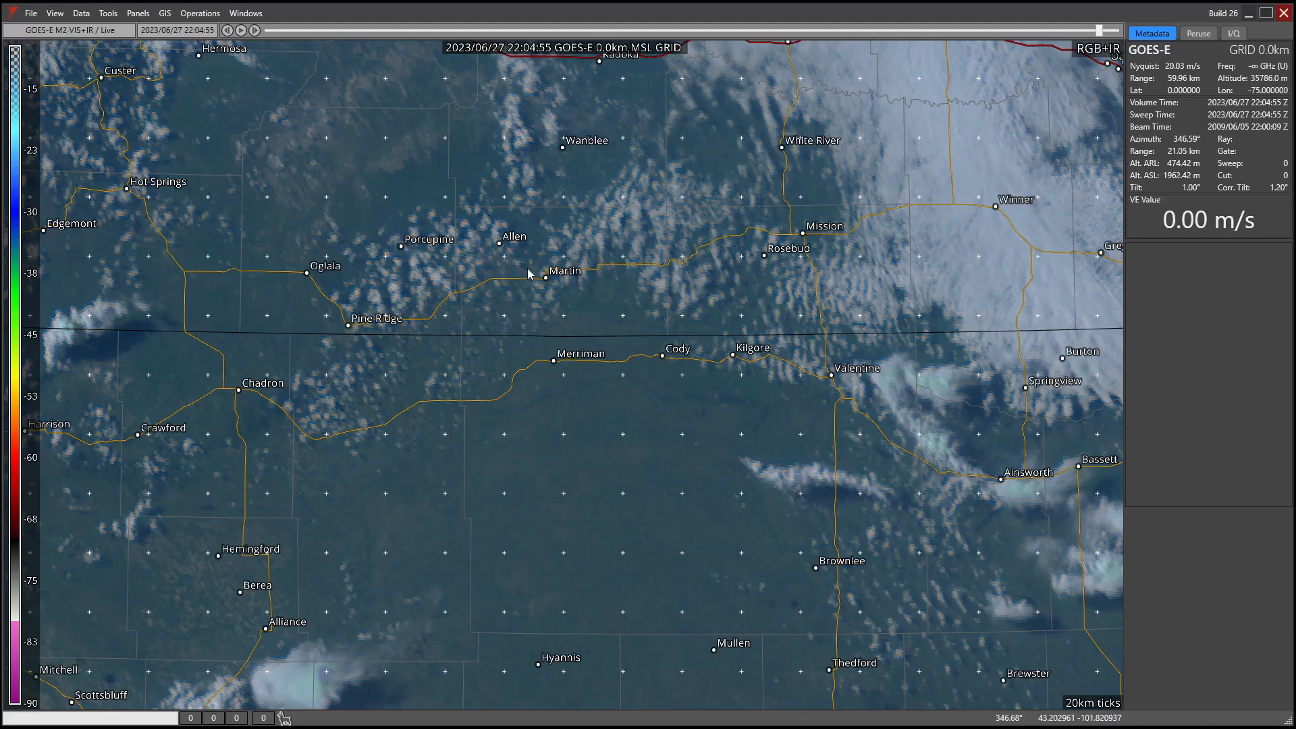
- Play the live satellite loop, examine the cloud motion over Nebraska and its surroundings at several scales, and stop playback
left_click(241, 30)
scroll(466, 337, "down", 2)
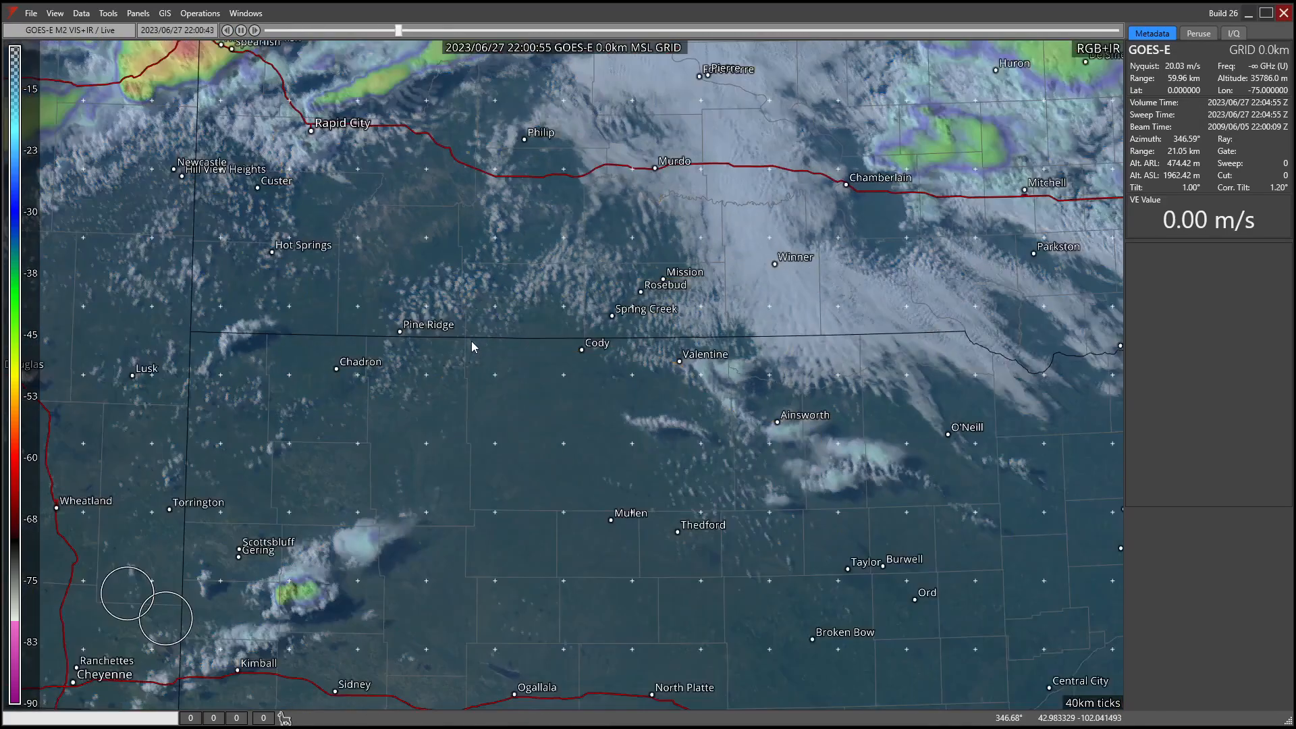
scroll(471, 341, "down", 1)
left_click_drag(820, 552, 832, 297)
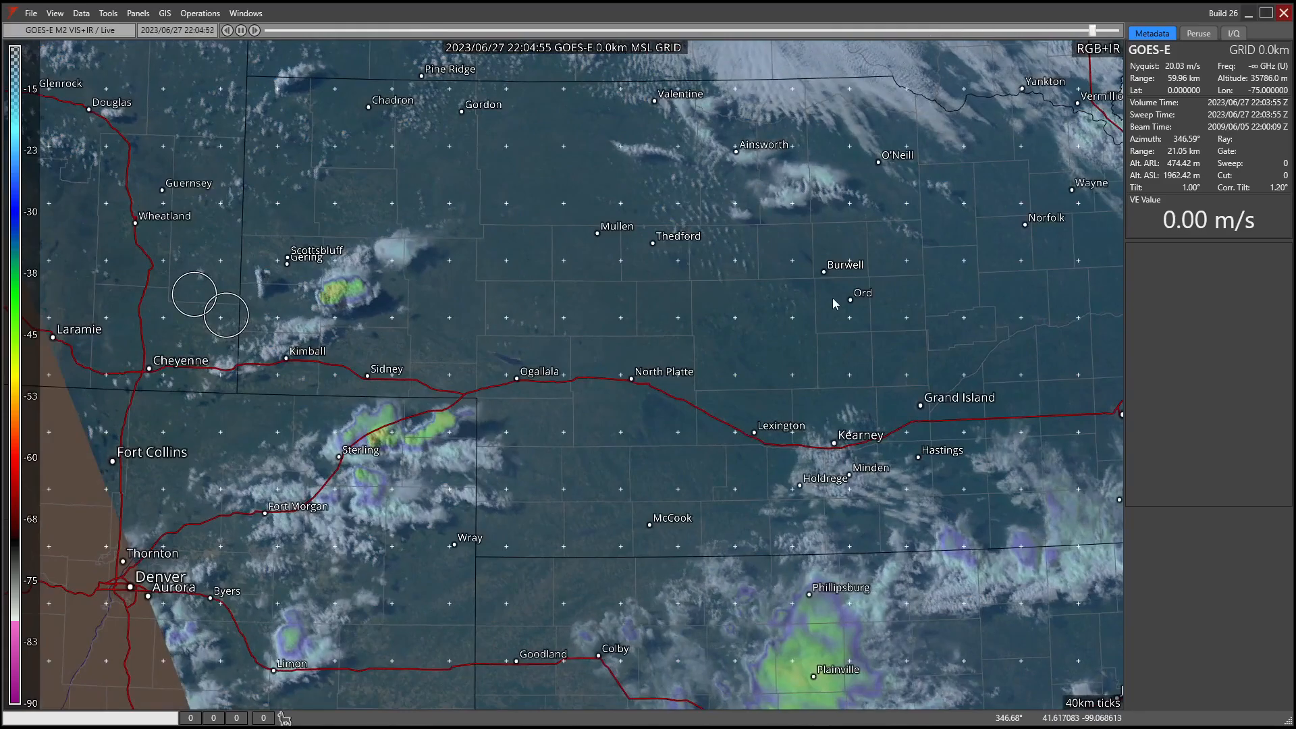
scroll(288, 291, "up", 3)
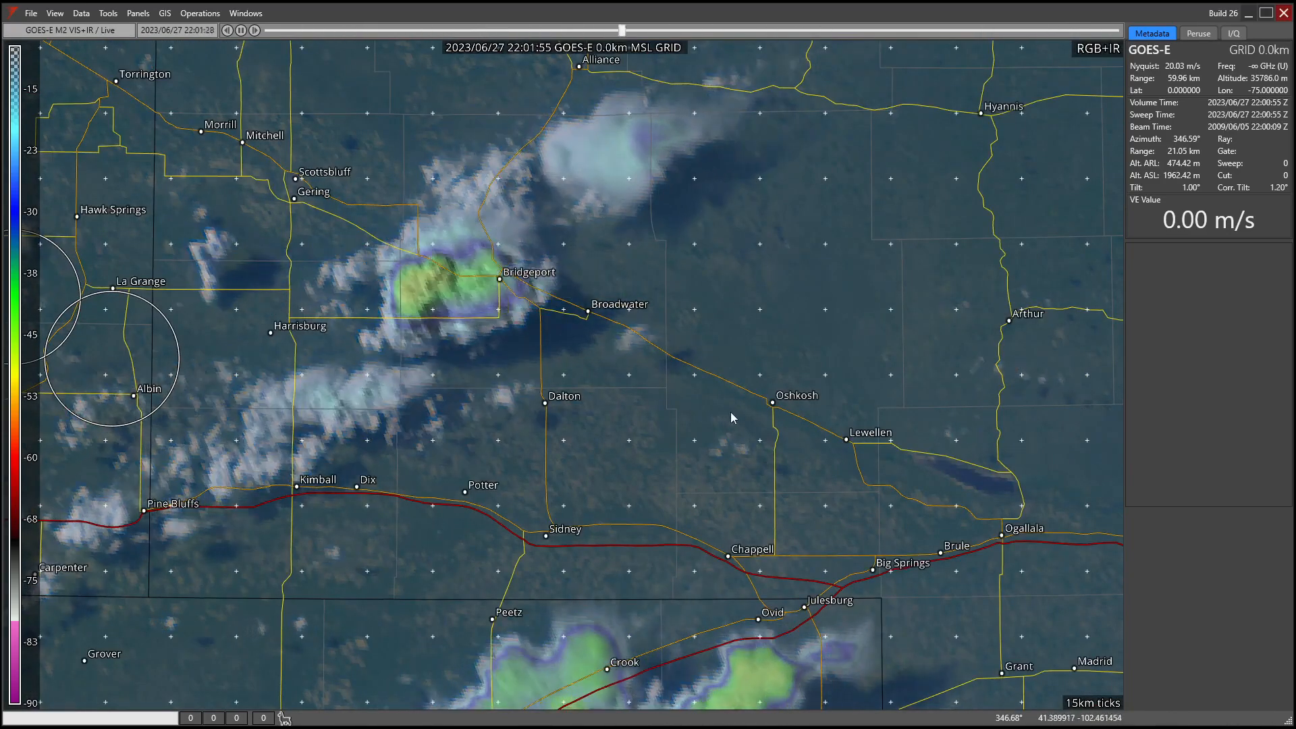
scroll(629, 401, "down", 1)
left_click_drag(774, 446, 525, 267)
left_click_drag(775, 504, 339, 202)
left_click_drag(669, 434, 405, 269)
scroll(527, 328, "down", 4)
left_click_drag(346, 195, 783, 593)
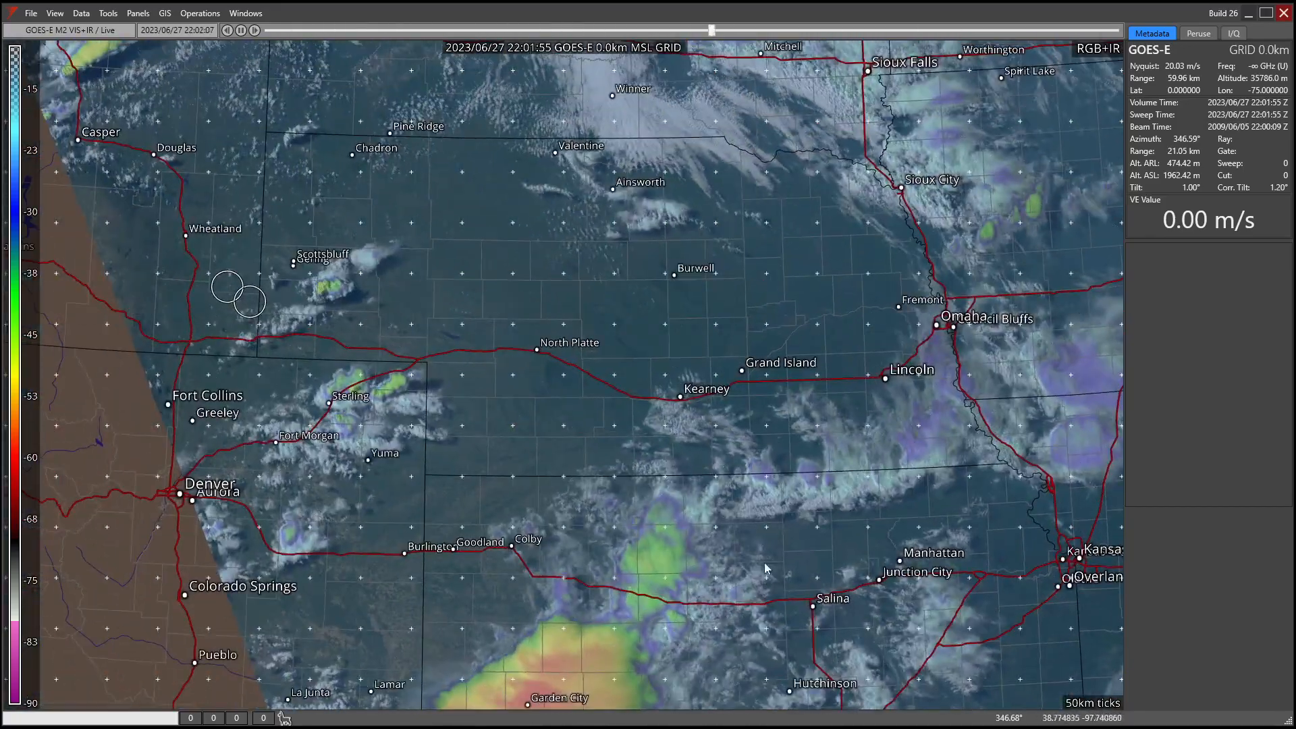
left_click_drag(454, 280, 426, 403)
key("space")
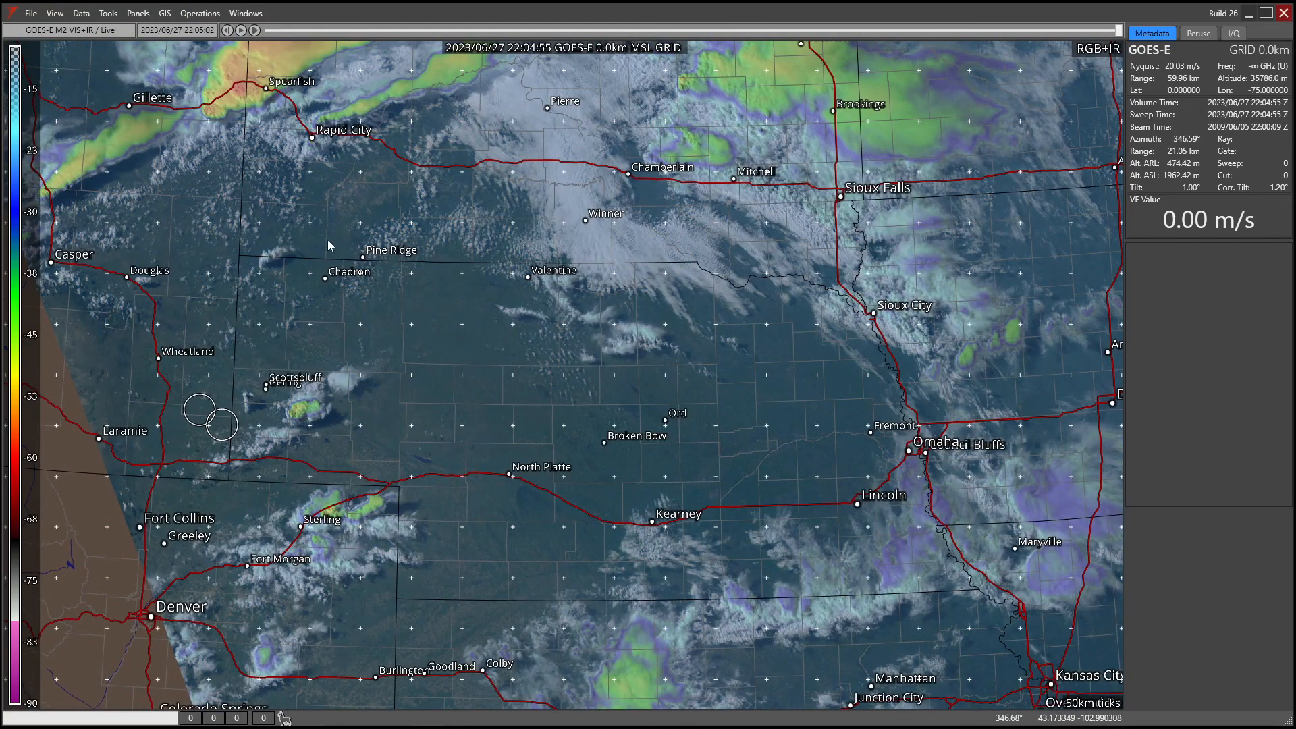
- Open the Annotation Tool and centre the map on Nebraska
right_click(258, 205)
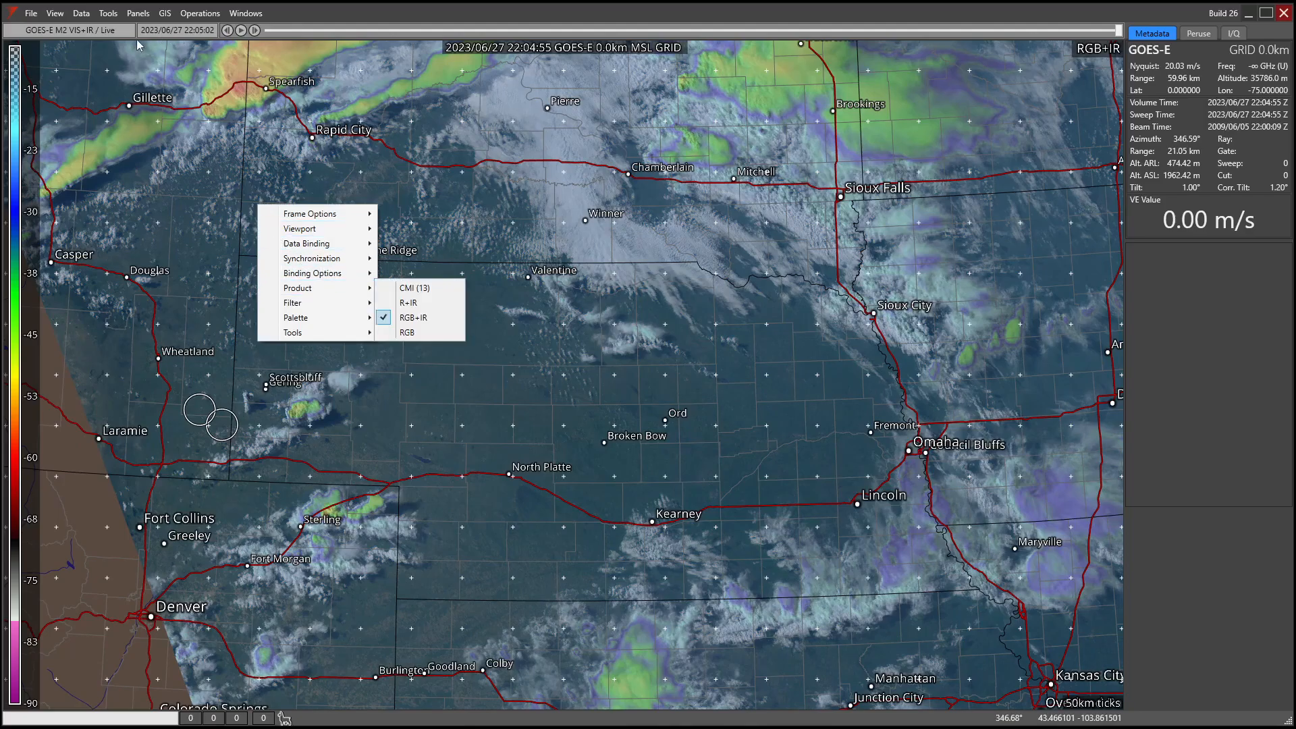
left_click(81, 12)
left_click(81, 13)
mouse_move(110, 15)
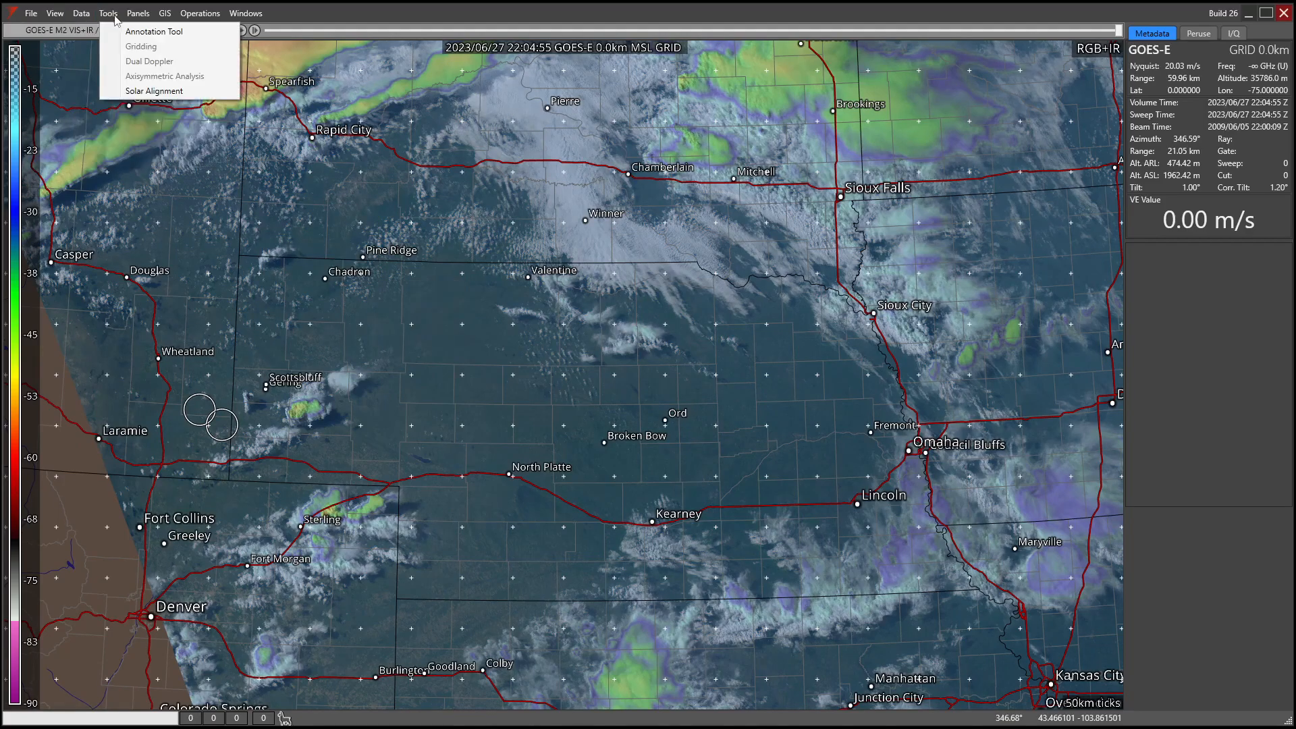
left_click(141, 31)
left_click_drag(698, 317, 607, 364)
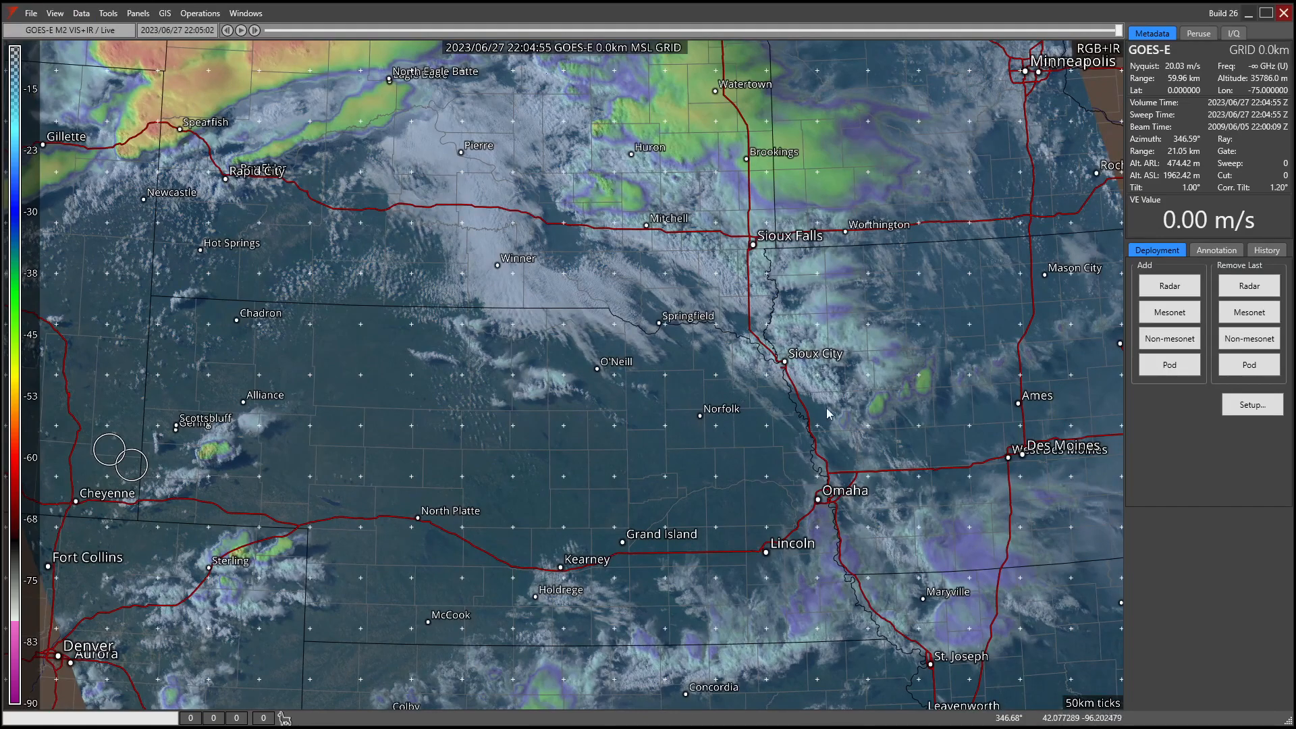
left_click_drag(349, 435, 408, 402)
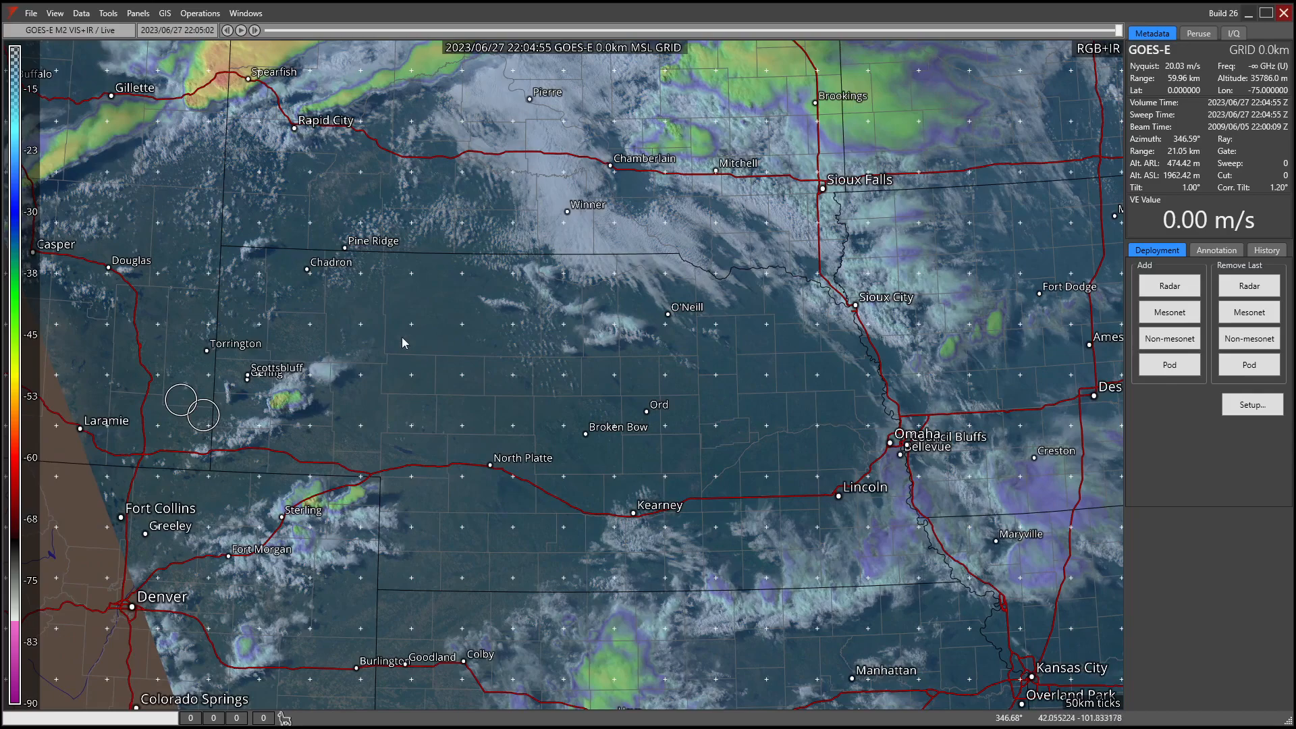
left_click(200, 14)
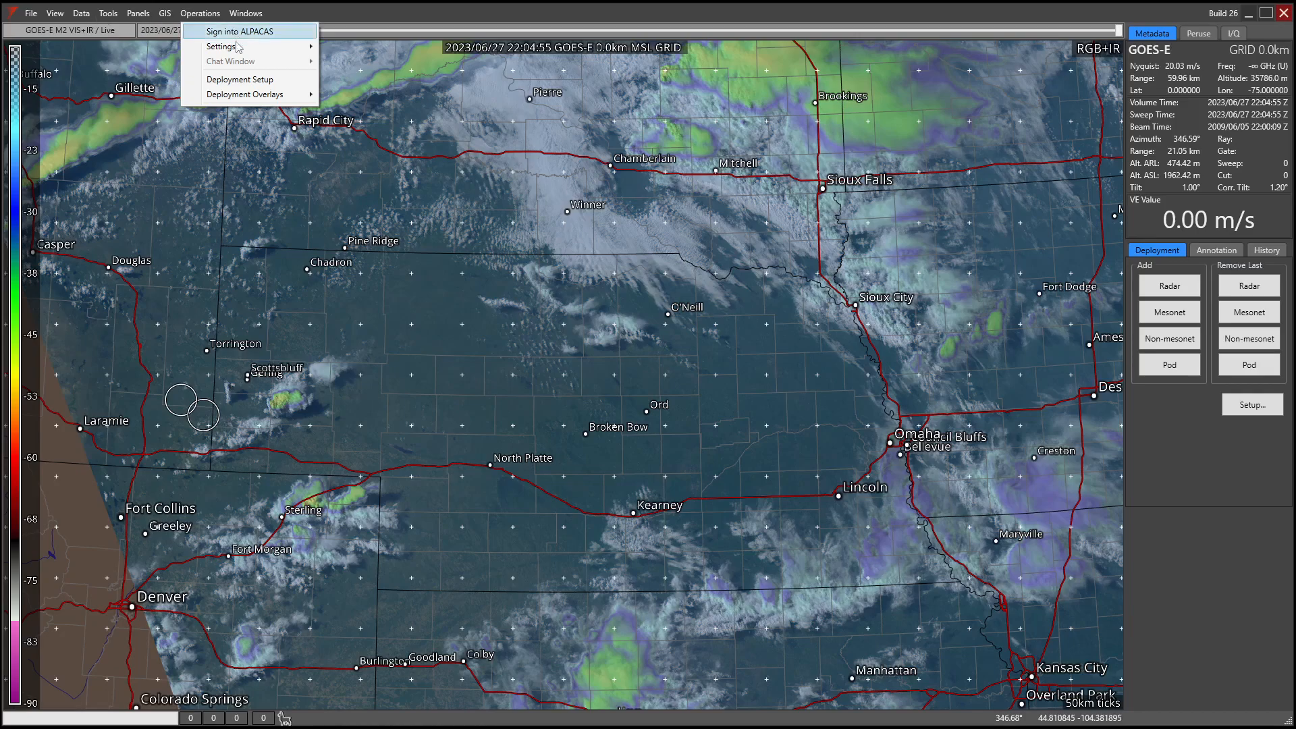
mouse_move(241, 52)
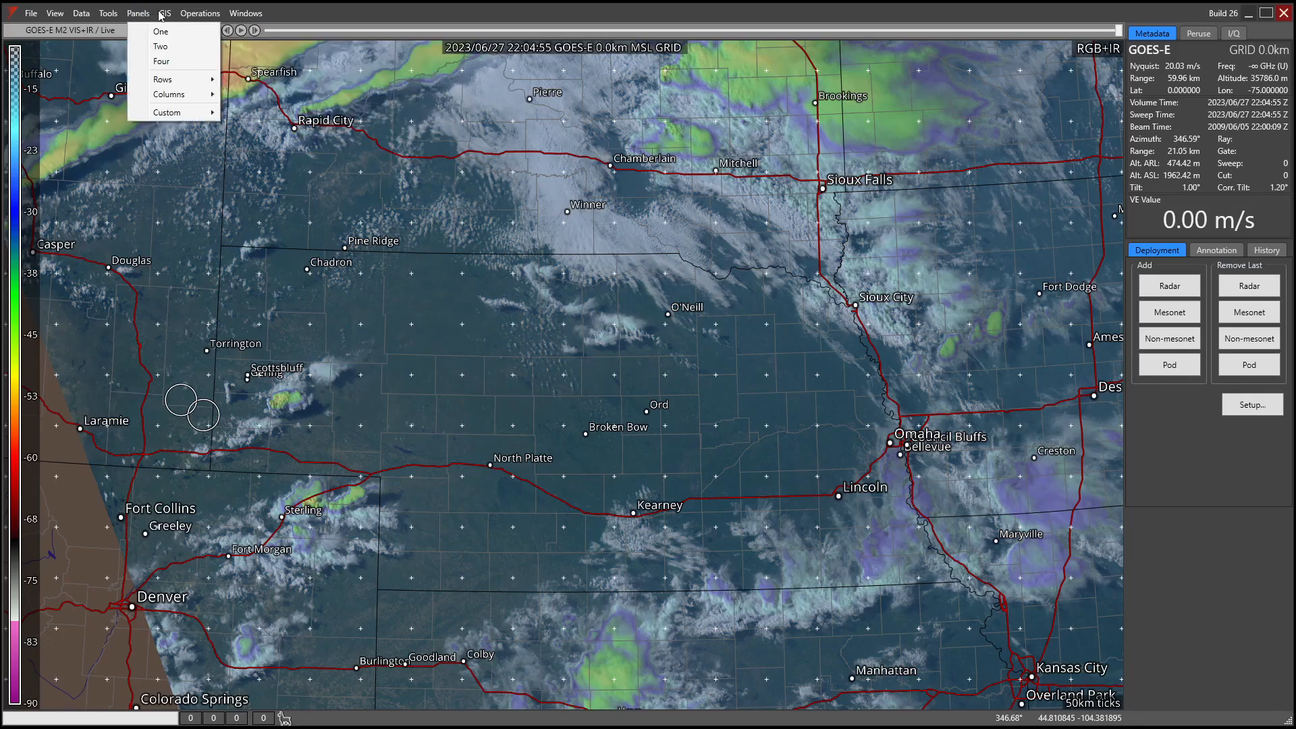
left_click(969, 472)
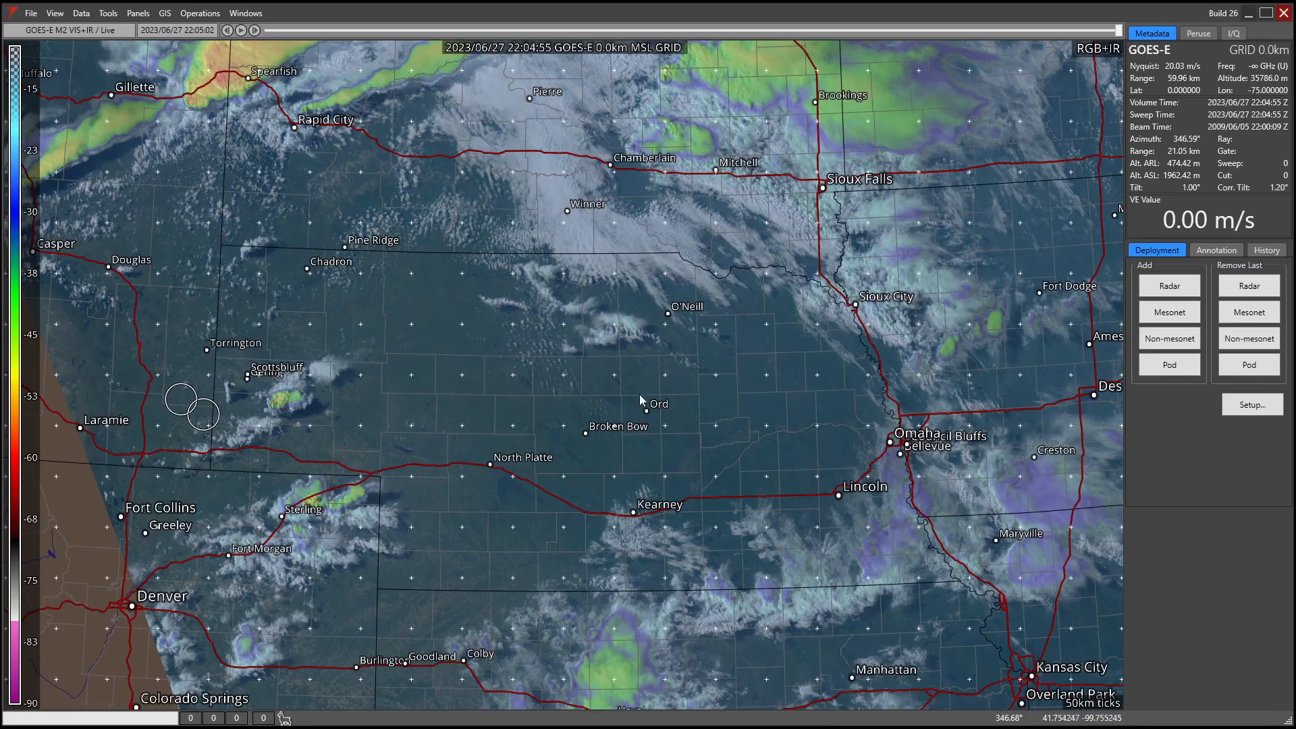
- Add a radar deployment asset on the map in western Nebraska, east of Torrington
left_click(1175, 287)
left_click(351, 343)
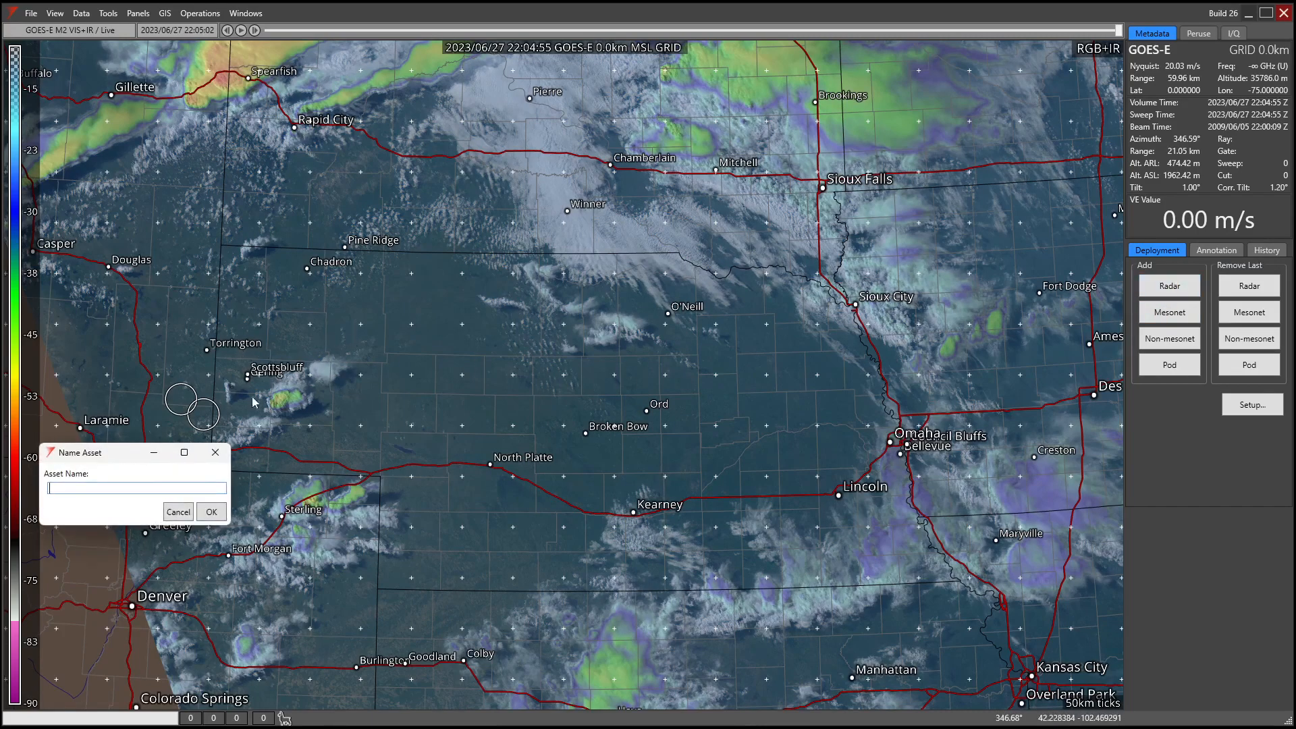
- Cancel naming the new asset without adding it to the deployment
left_click_drag(112, 456, 382, 347)
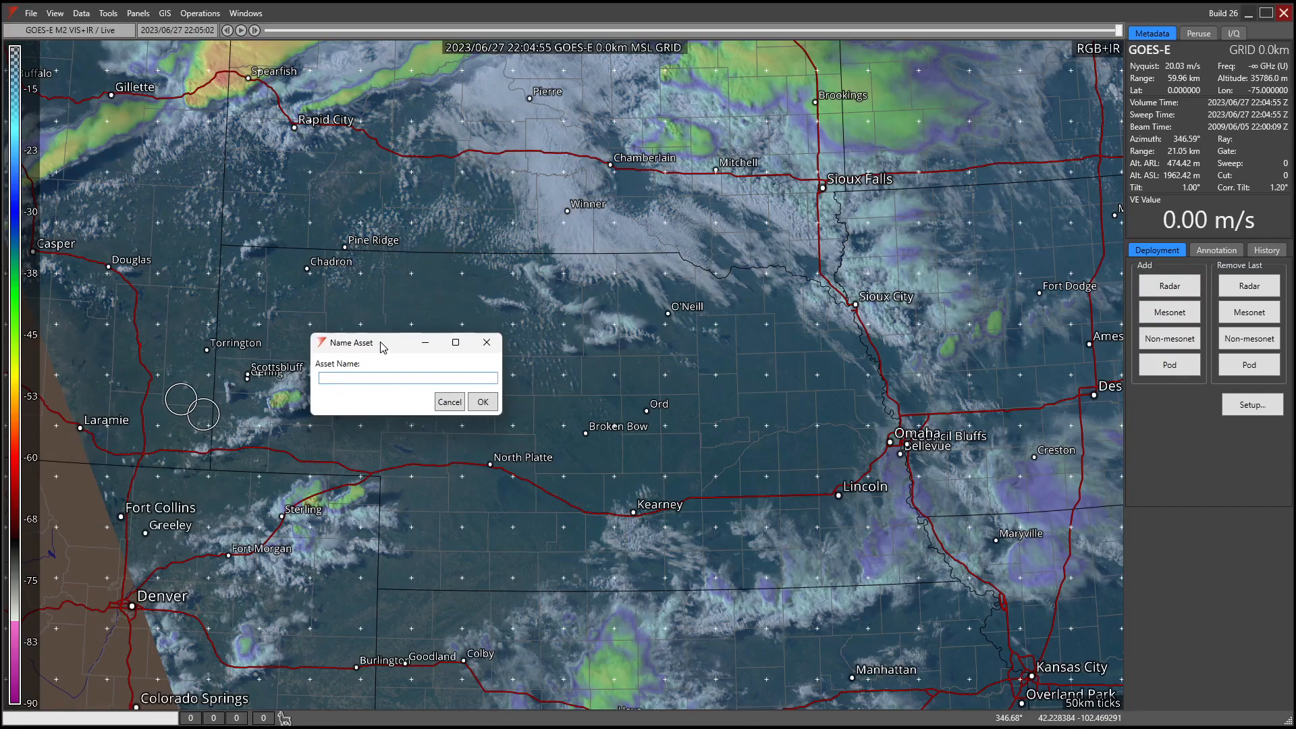
left_click(450, 403)
- Scribble two white freehand annotation lines, one from Pine Ridge across northern Nebraska past O'Neill, another from north of Pine Ridge to near Ainsworth
left_click(1224, 251)
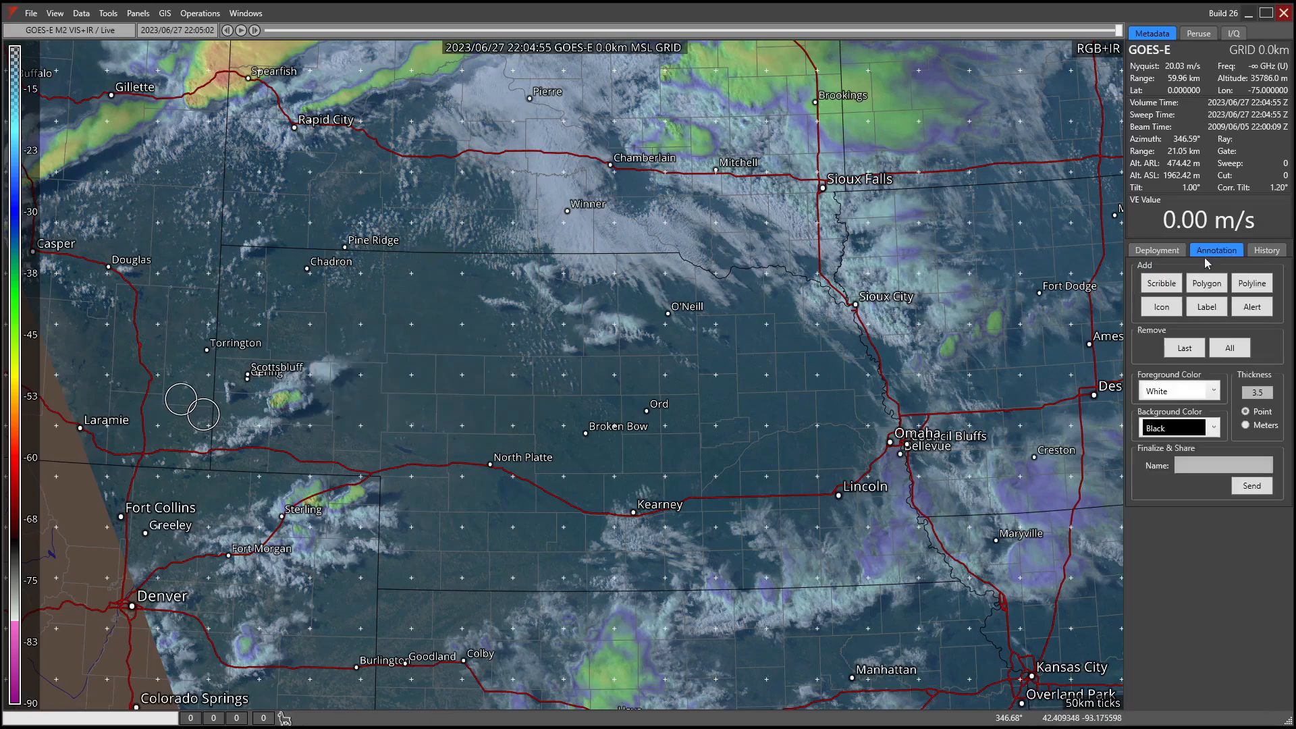
left_click(1162, 284)
mouse_move(385, 250)
left_mouse_down()
mouse_move(526, 449)
mouse_move(702, 308)
mouse_move(738, 312)
left_mouse_up()
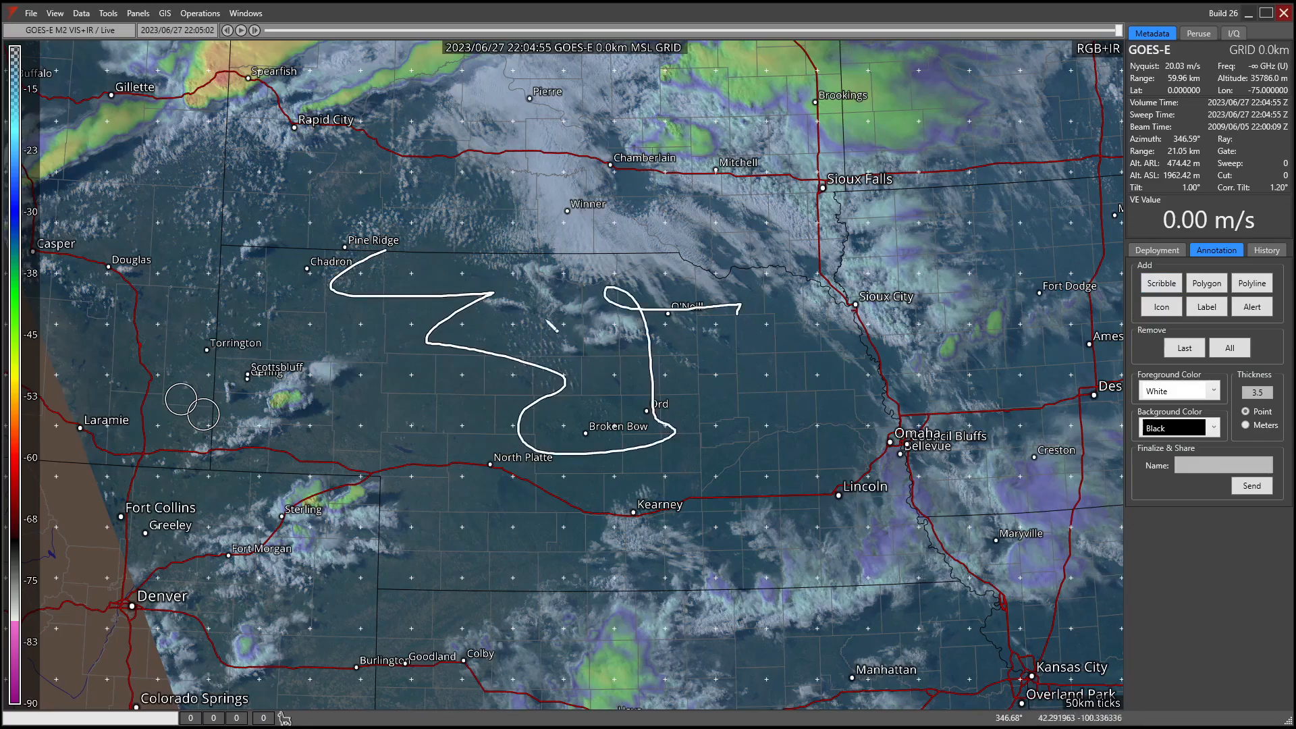
scroll(467, 297, "up", 5)
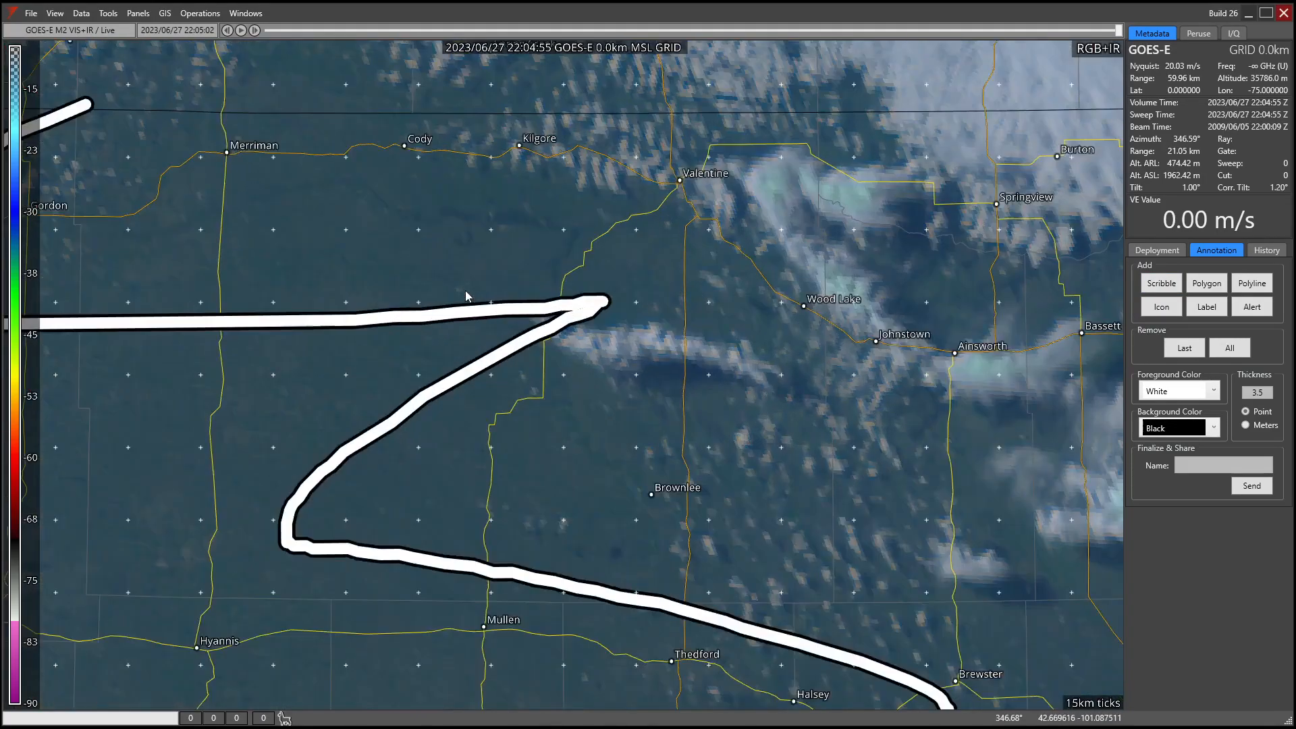
scroll(496, 310, "down", 3)
scroll(532, 325, "down", 2)
left_click(1162, 283)
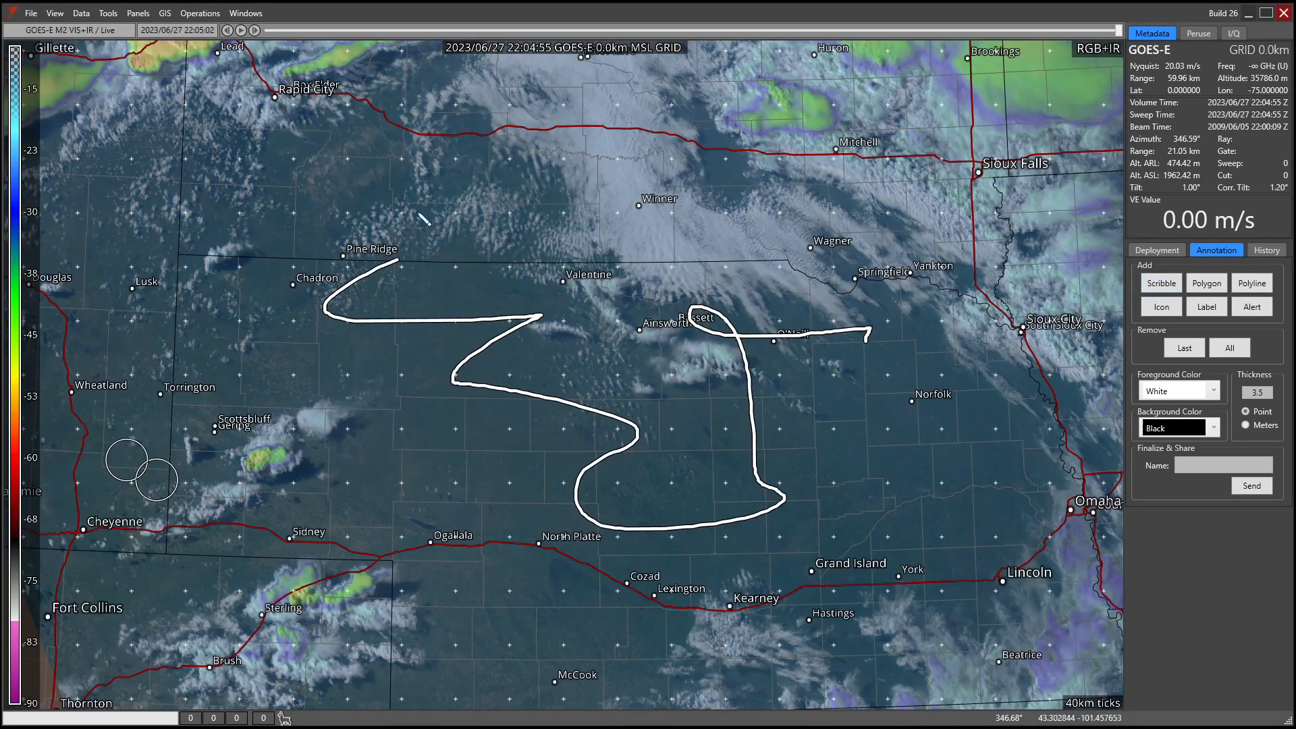
mouse_move(422, 165)
left_mouse_down()
mouse_move(569, 266)
mouse_move(626, 351)
left_mouse_up()
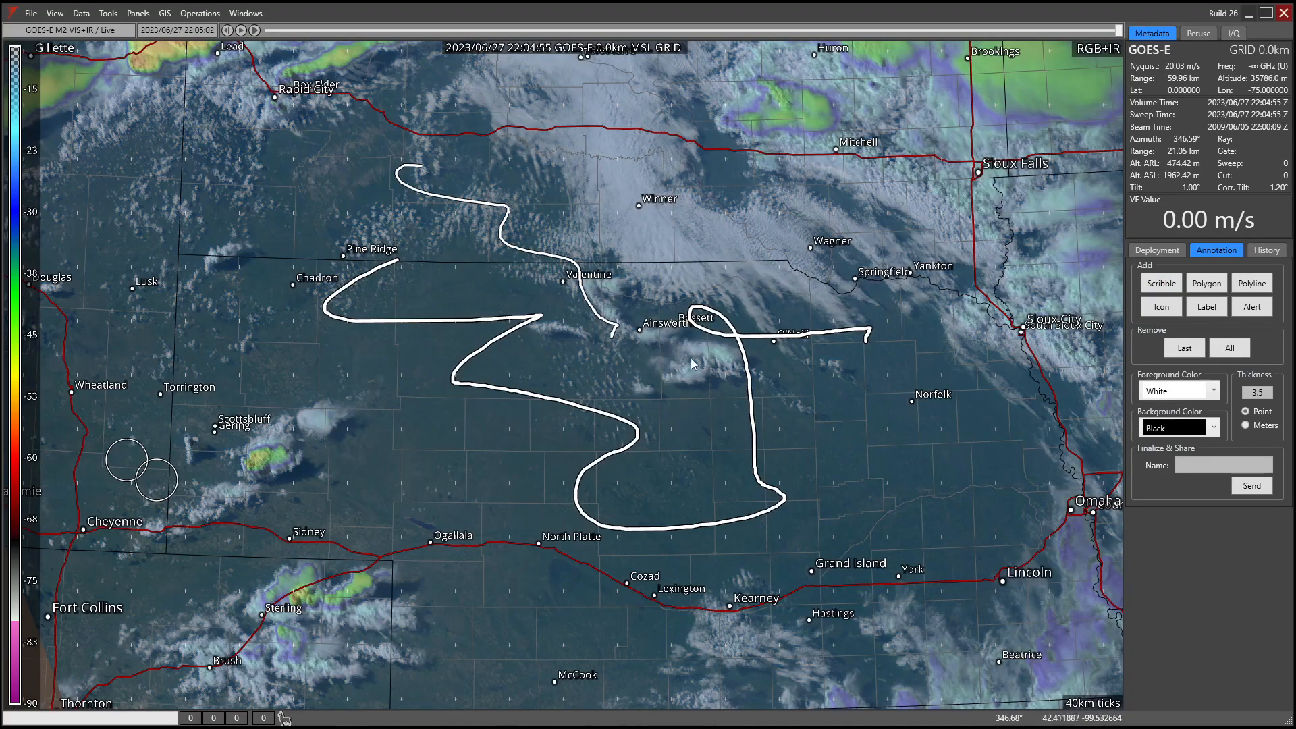
- Examine how the scribbled lines' thickness scales at wide and close map zoom levels
scroll(611, 435, "down", 5)
scroll(604, 311, "down", 5)
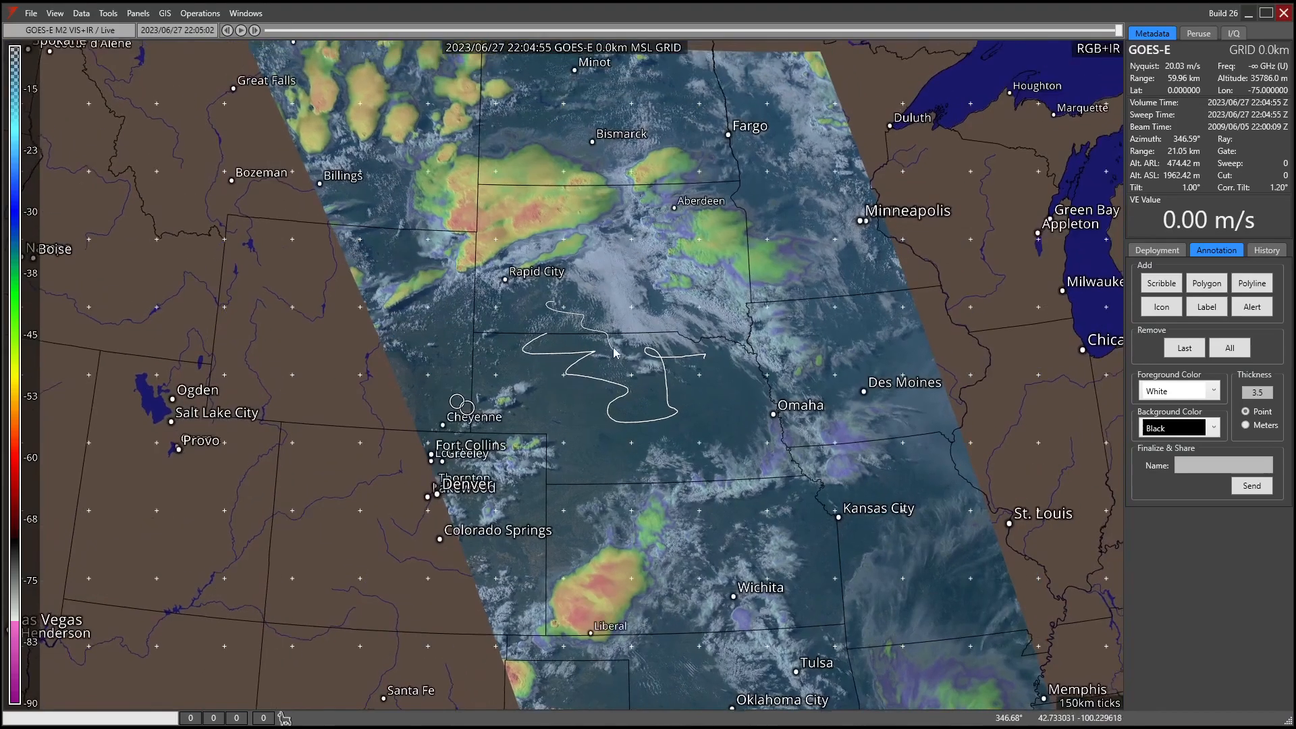
scroll(601, 352, "up", 20)
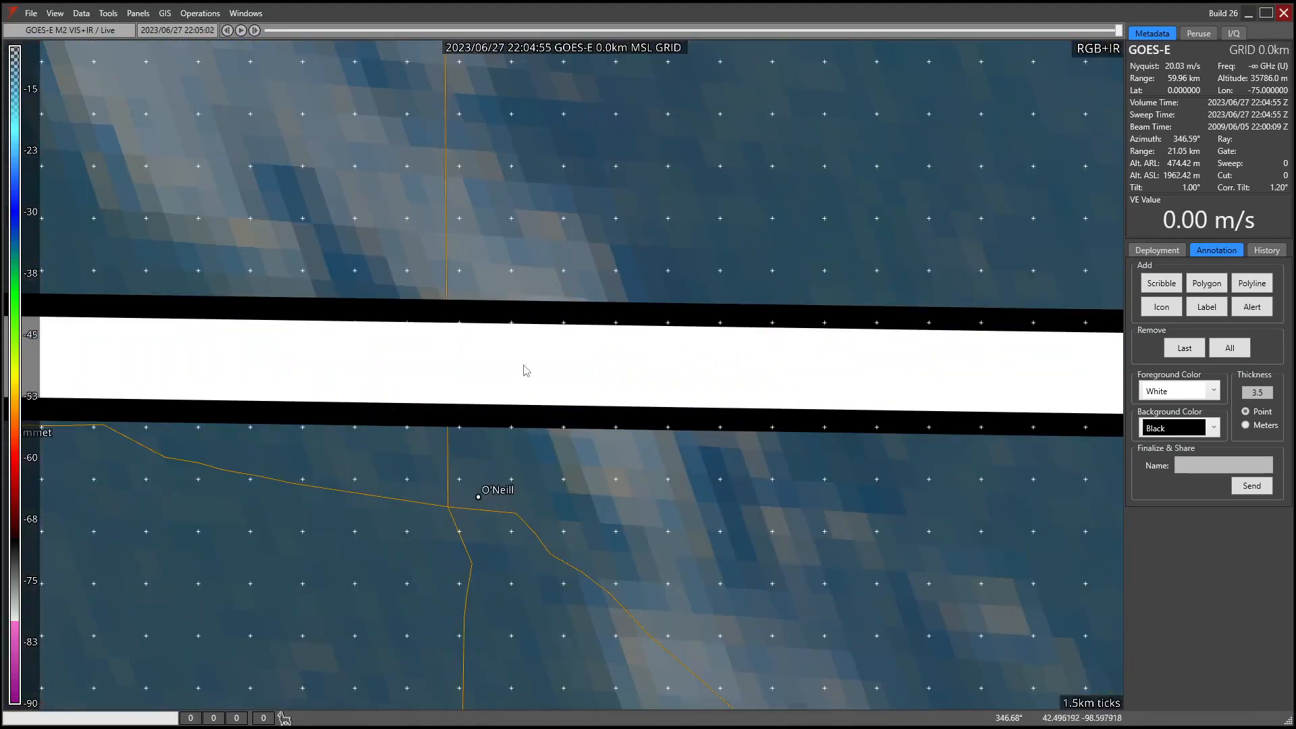
left_click_drag(432, 370, 1247, 386)
left_click_drag(324, 303, 818, 608)
left_click_drag(406, 372, 1024, 595)
scroll(534, 400, "down", 10)
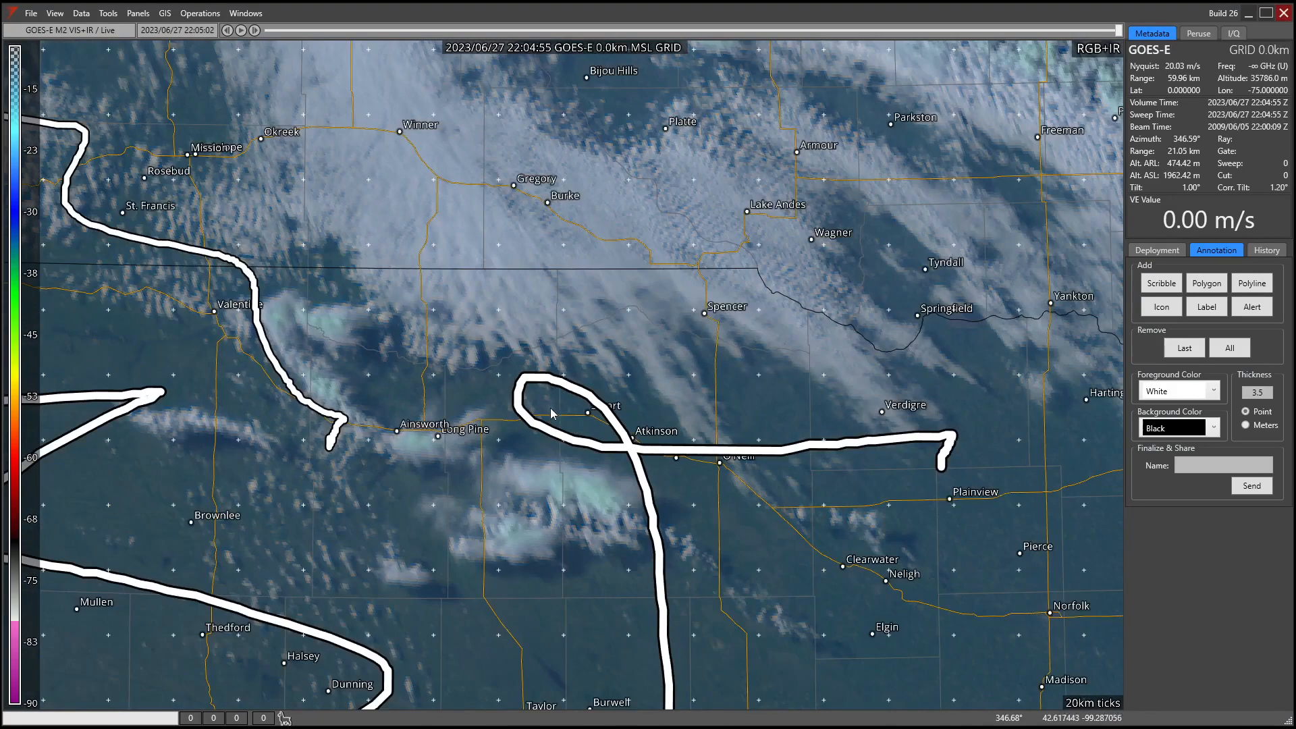
scroll(593, 315, "down", 2)
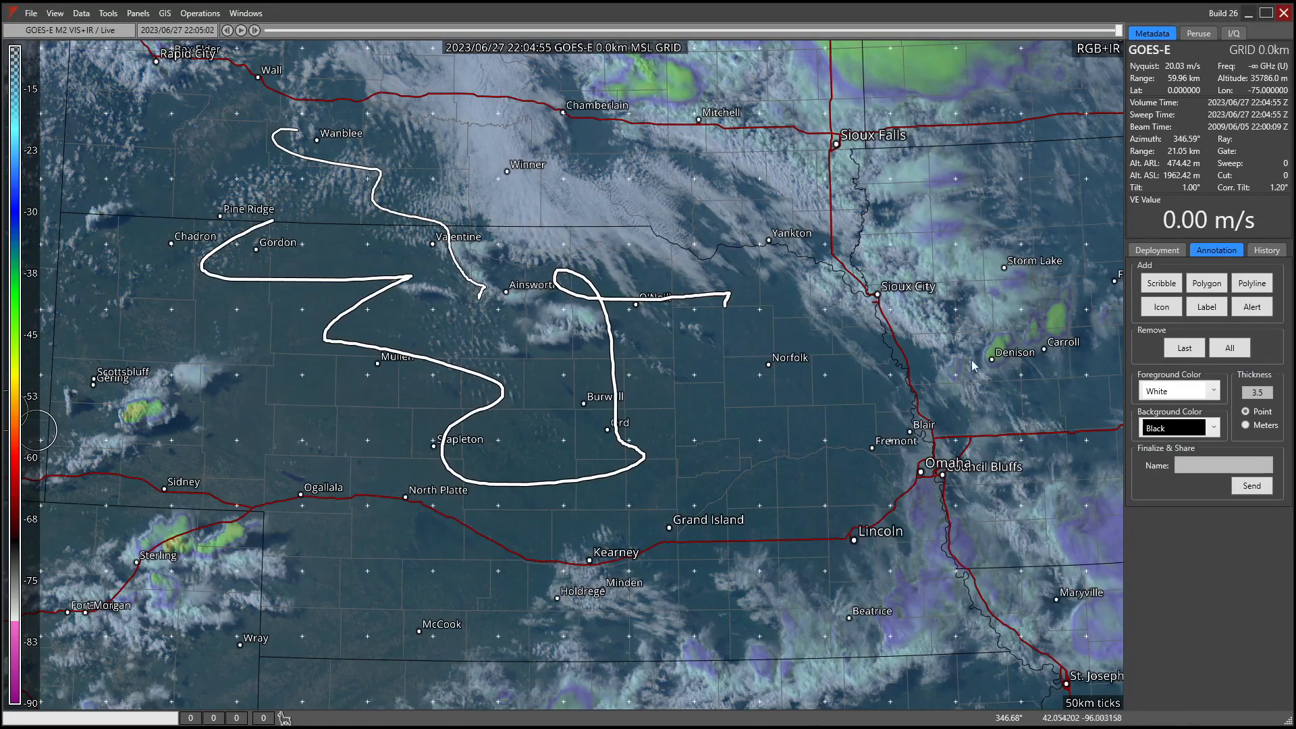
- Remove the two most recent scribble annotations from the map
left_click(1190, 353)
left_click(1191, 354)
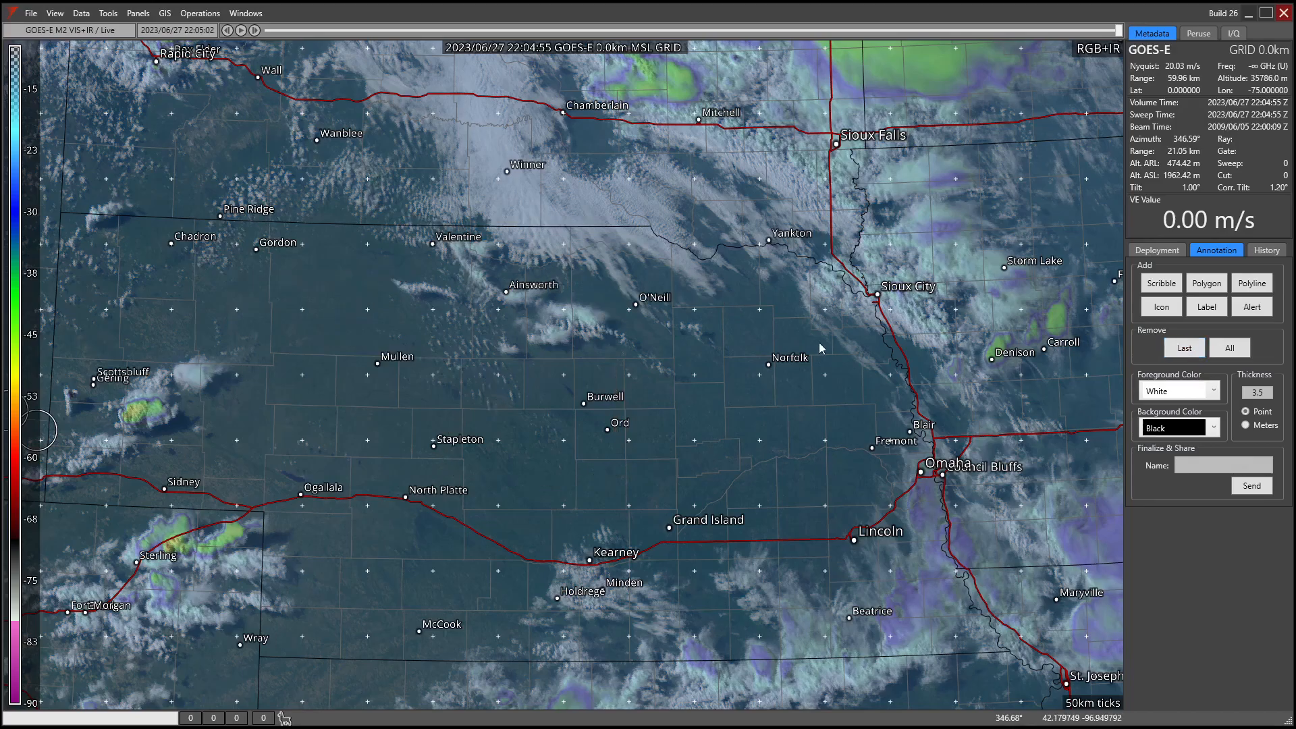
- Open the Deployment Setup to review its radar, mesonet and dual-Doppler entries, and close it without changes
left_click(169, 13)
mouse_move(136, 14)
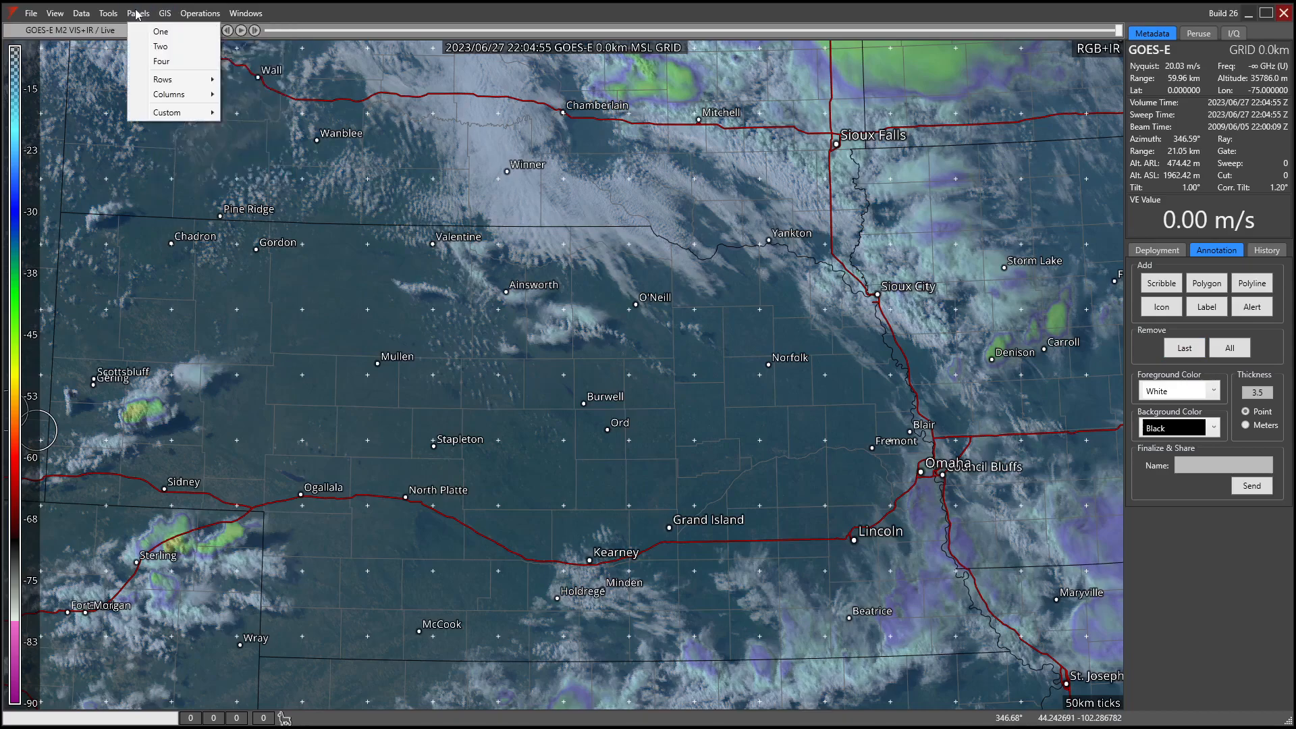
left_click(188, 13)
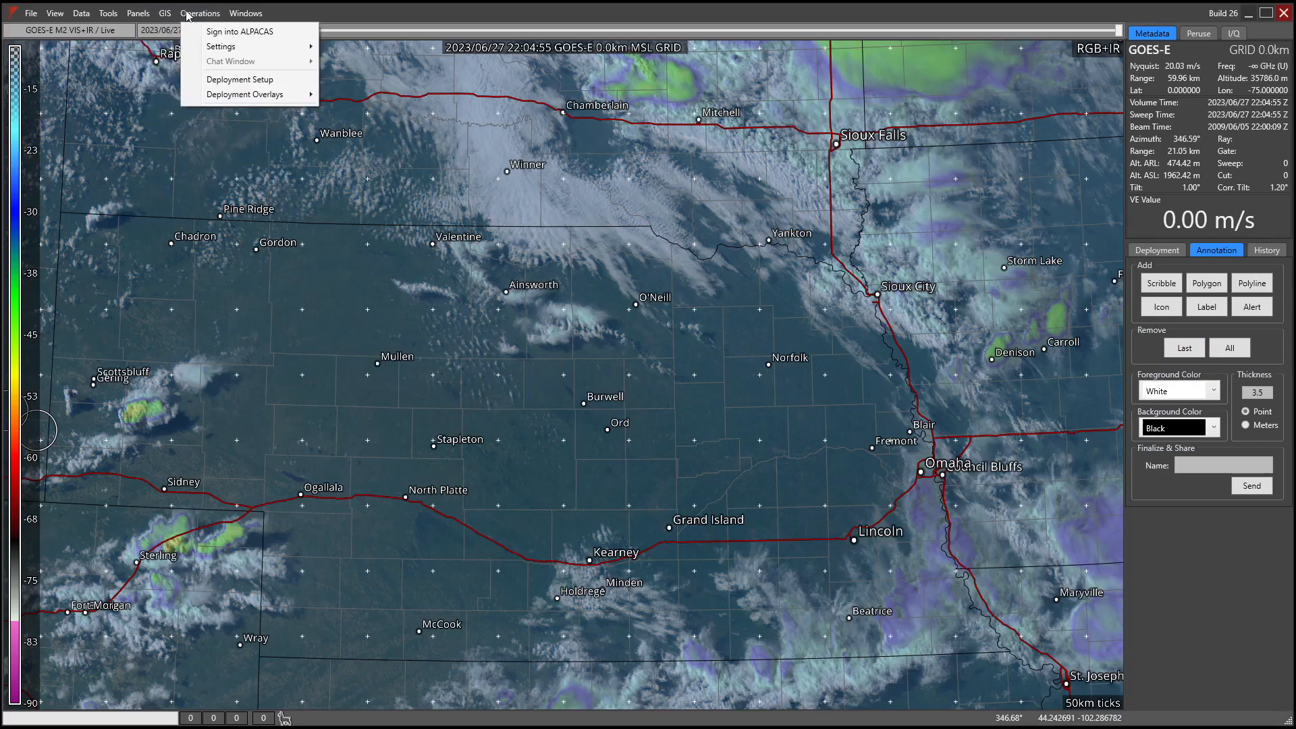
left_click(244, 81)
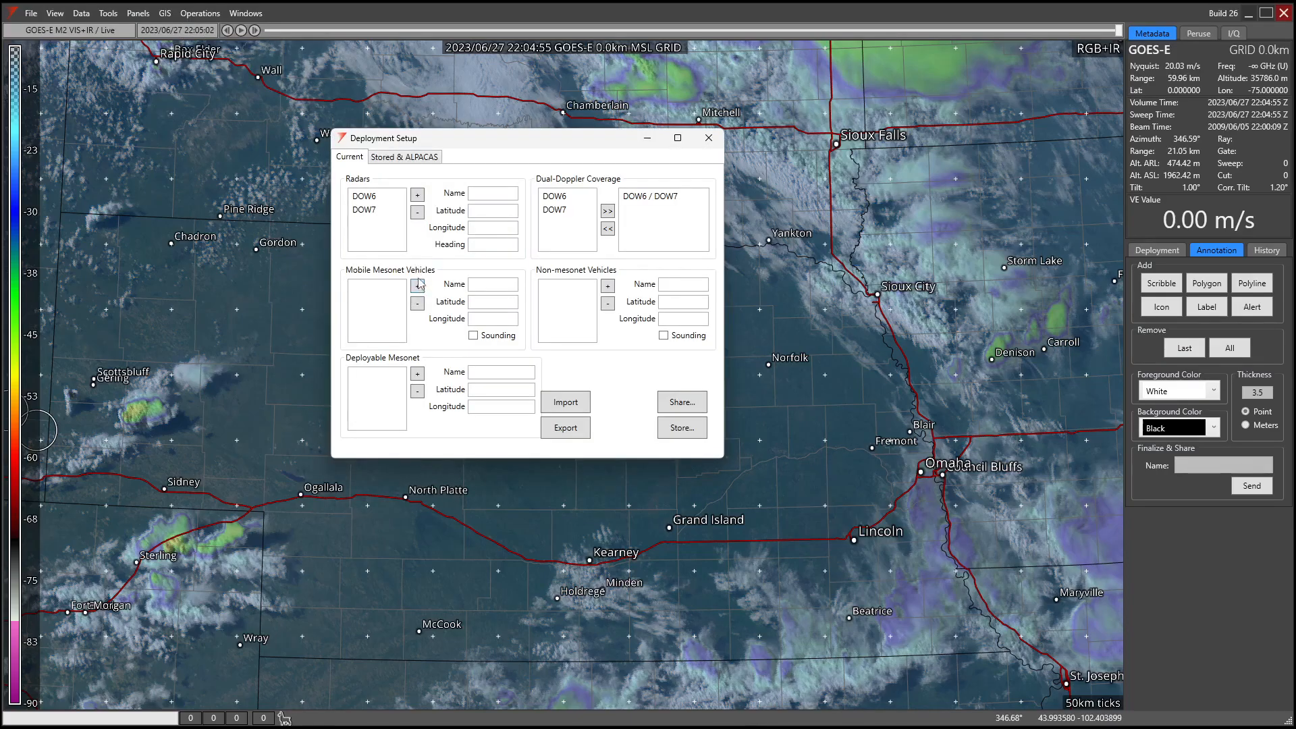
left_click(708, 138)
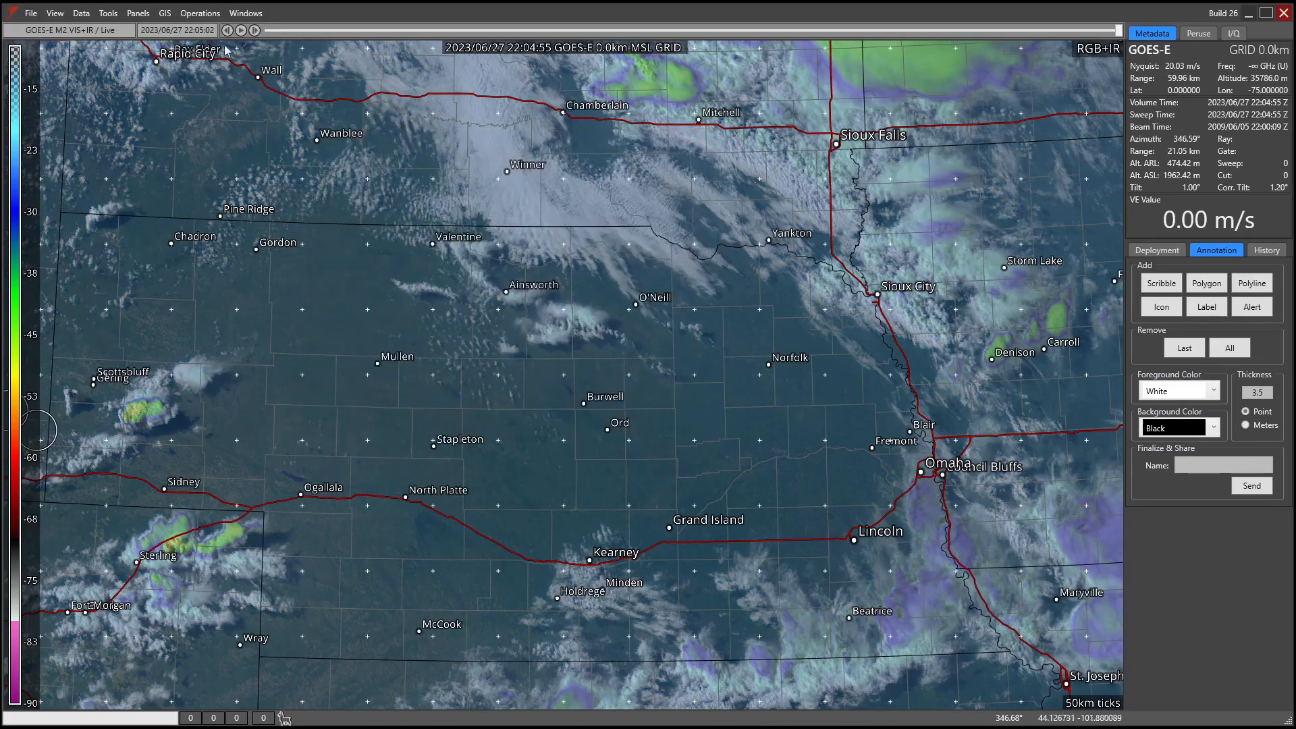
- Turn on the deployment overlays so that radars and other deployed assets are drawn on the map
left_click(200, 12)
mouse_move(271, 98)
left_click(357, 94)
left_click(368, 123)
left_click(367, 139)
left_click(368, 153)
left_click(368, 178)
- Add a mesonet asset named S3 southeast of Hyannis, west of the road south of Mullen
scroll(376, 326, "up", 5)
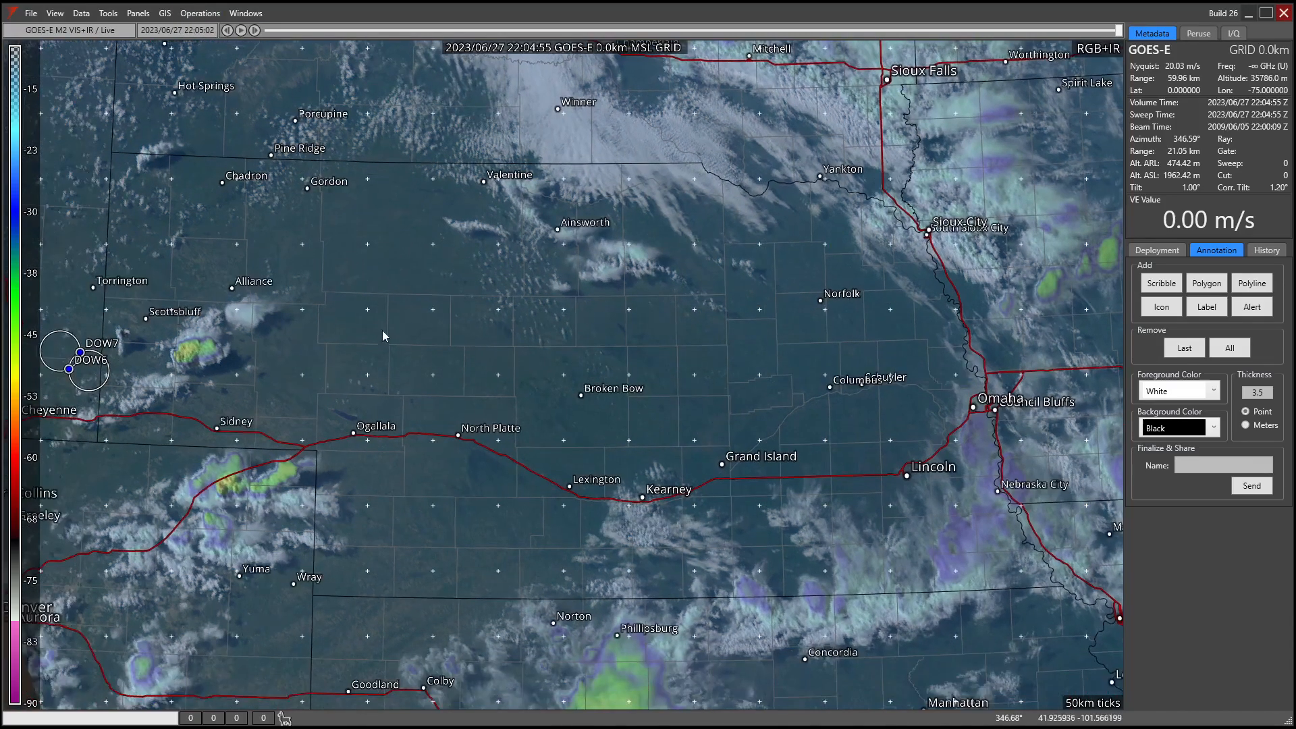
left_click(1156, 250)
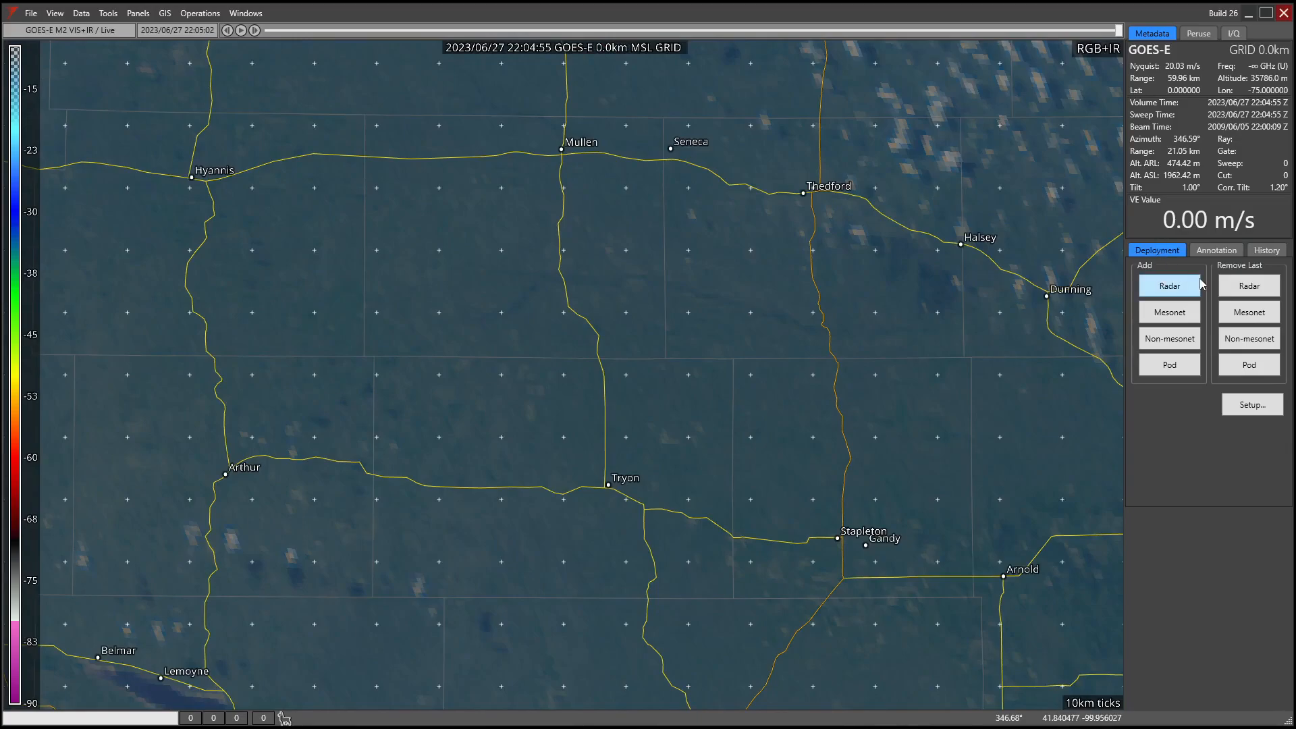
left_click(1169, 312)
left_click(386, 257)
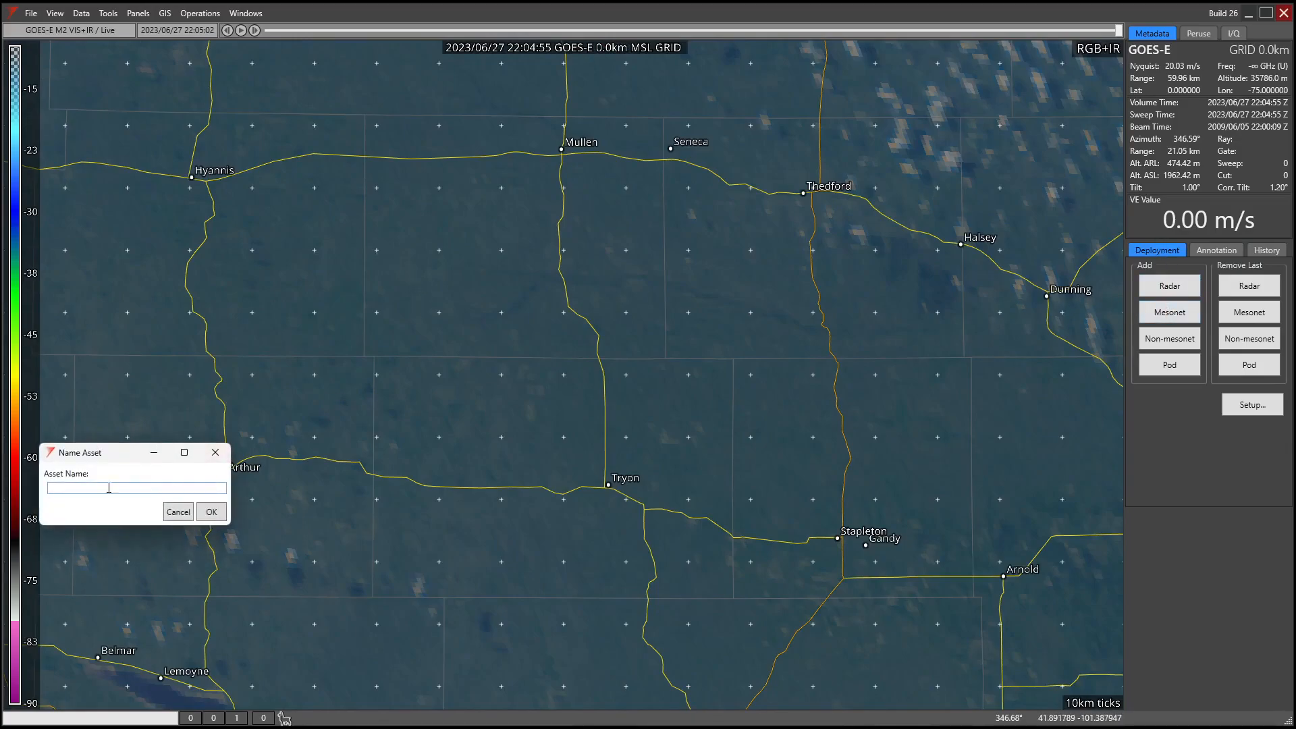
type("S3")
left_click(212, 512)
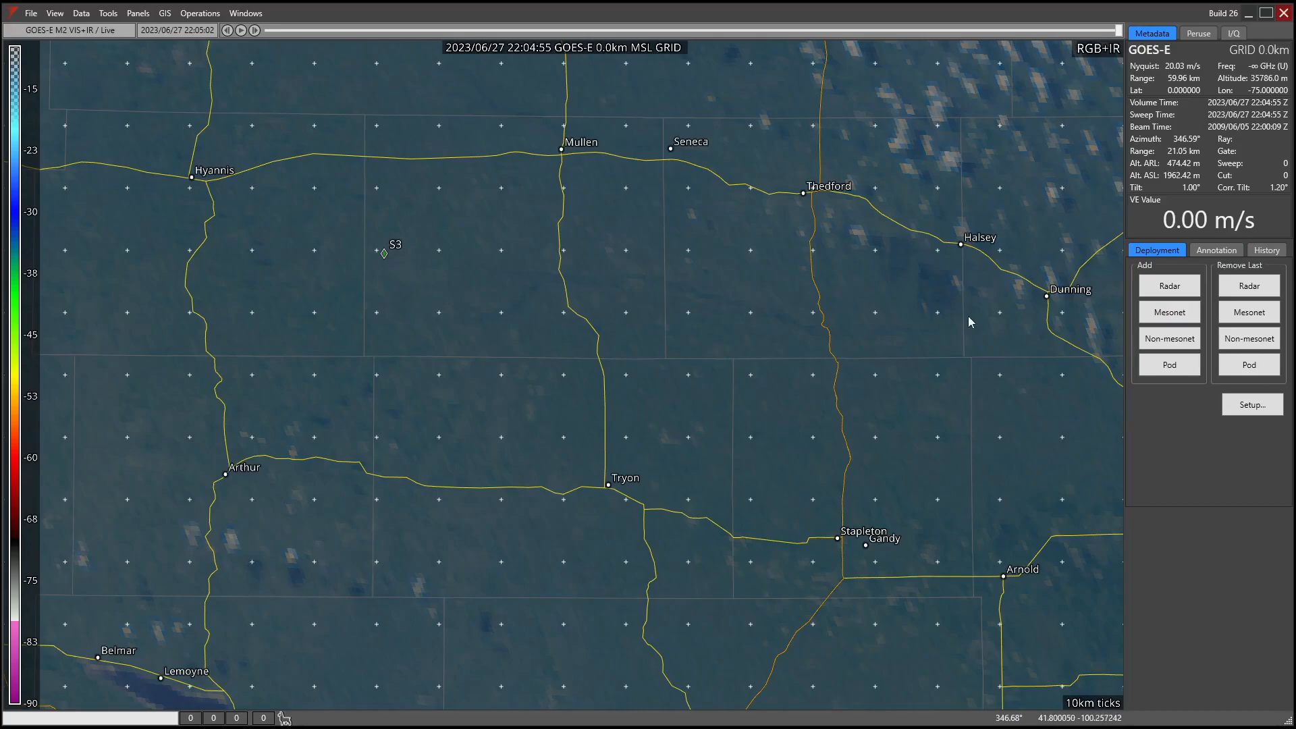
- Add a non-mesonet asset named SN4 just east of S3
left_click(1172, 340)
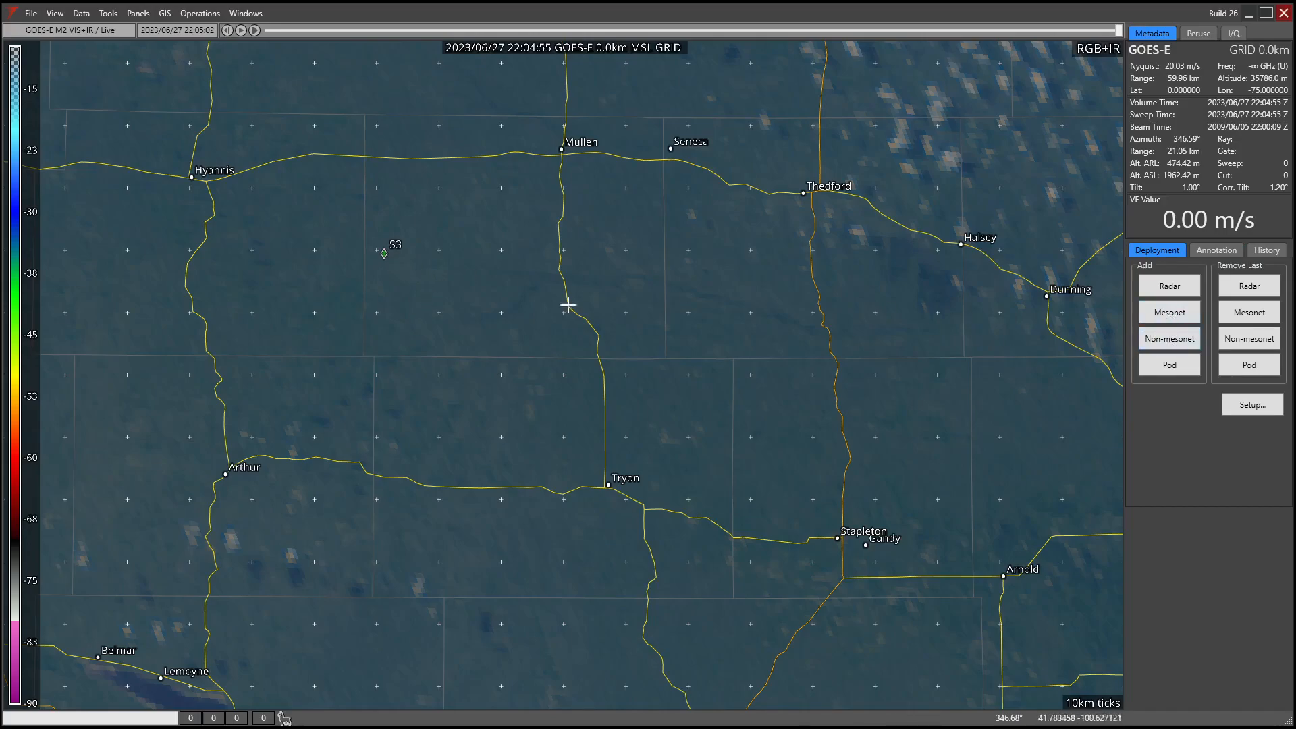
left_click(432, 274)
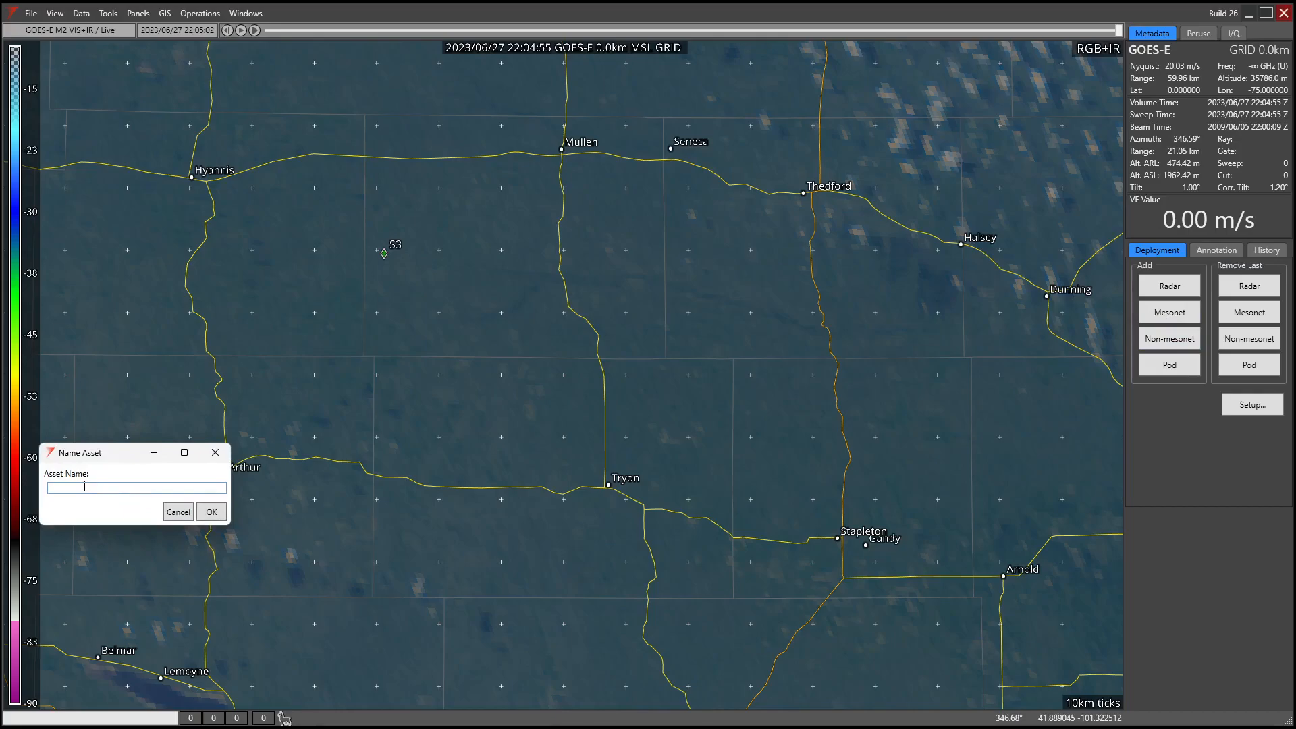
type("SN4")
key("Return")
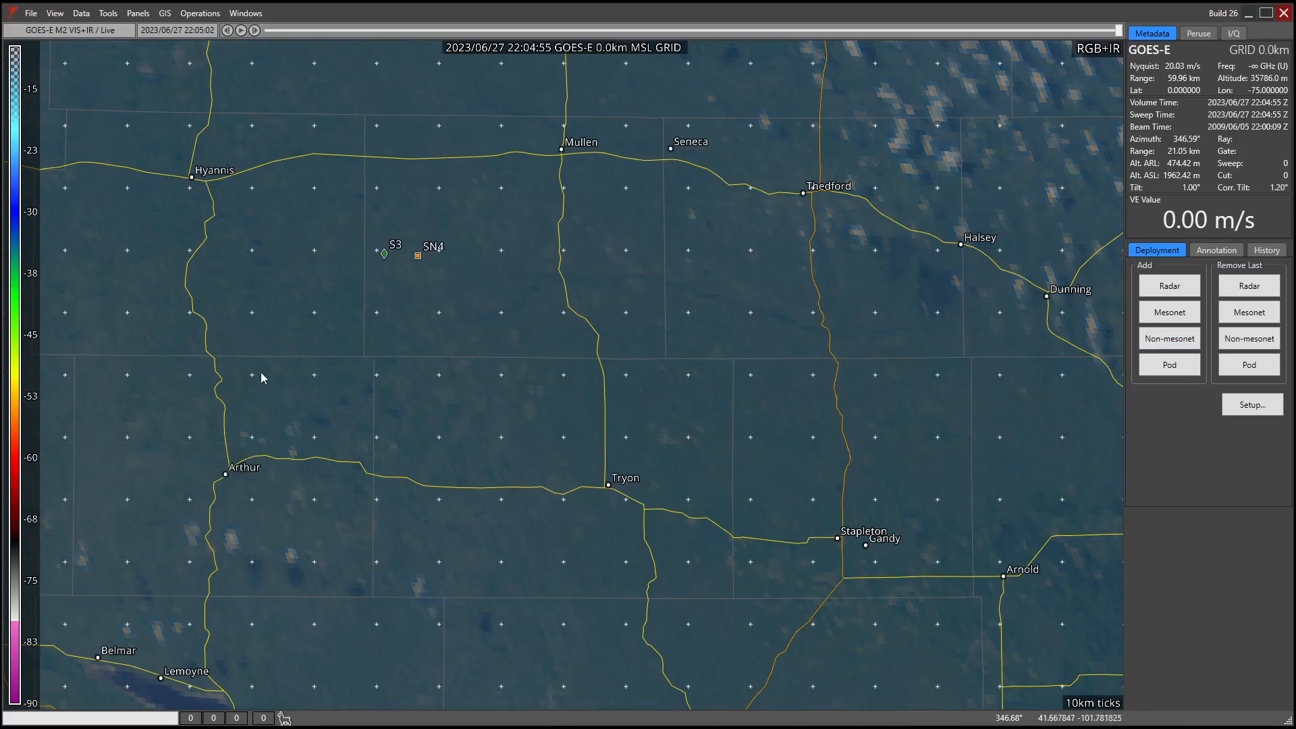
- Add a pod named PK east of SN4, southwest of Mullen
left_click(1162, 361)
left_click(449, 254)
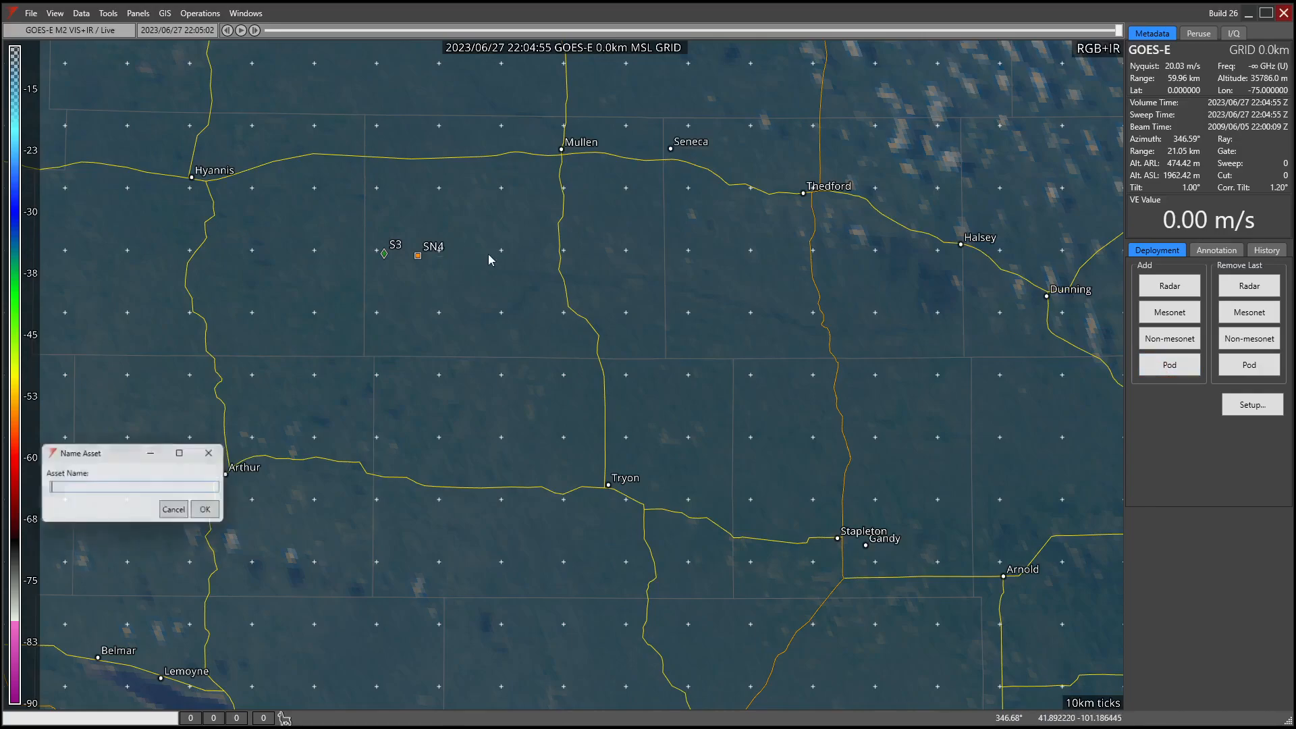
type("PK")
key("Return")
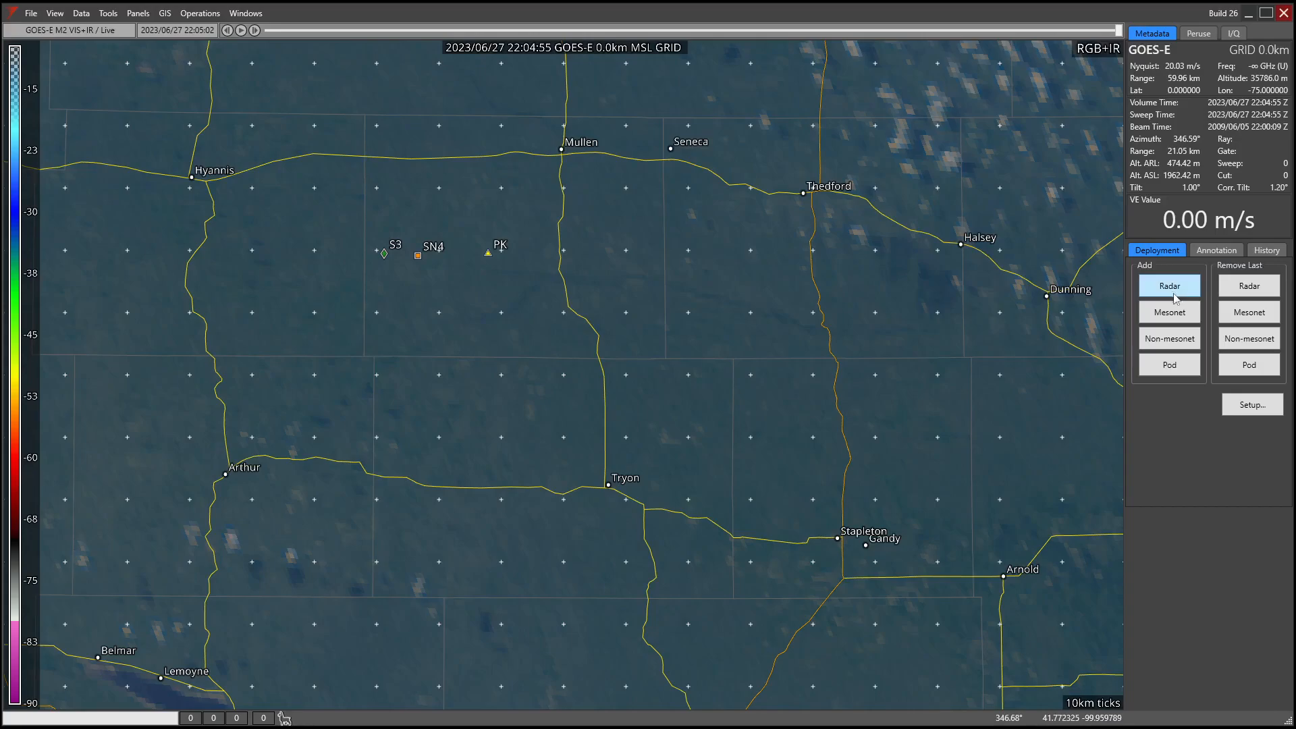
- Remove the PK pod, the SN4 non-mesonet, the S3 mesonet and the DOW7 and DOW6 radars from the deployment
left_click(1248, 297)
left_click(1248, 365)
left_click(1248, 338)
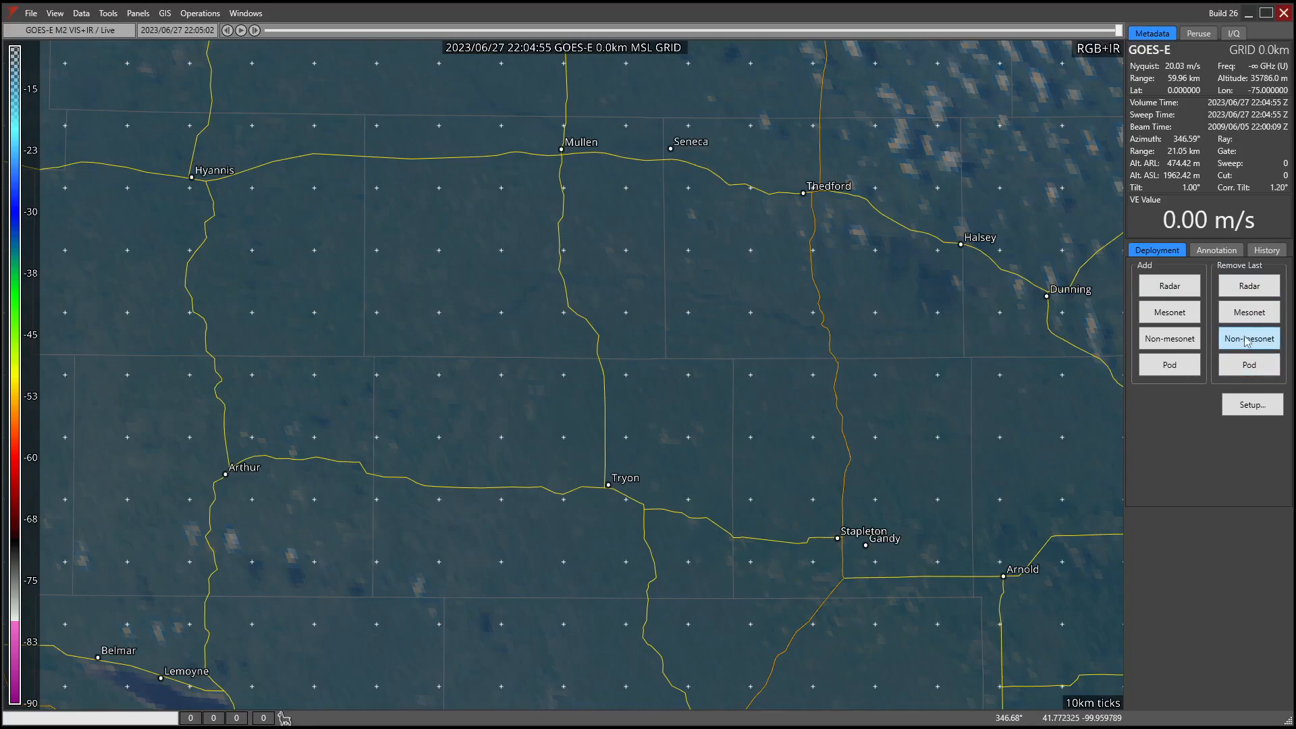
scroll(645, 282, "down", 2)
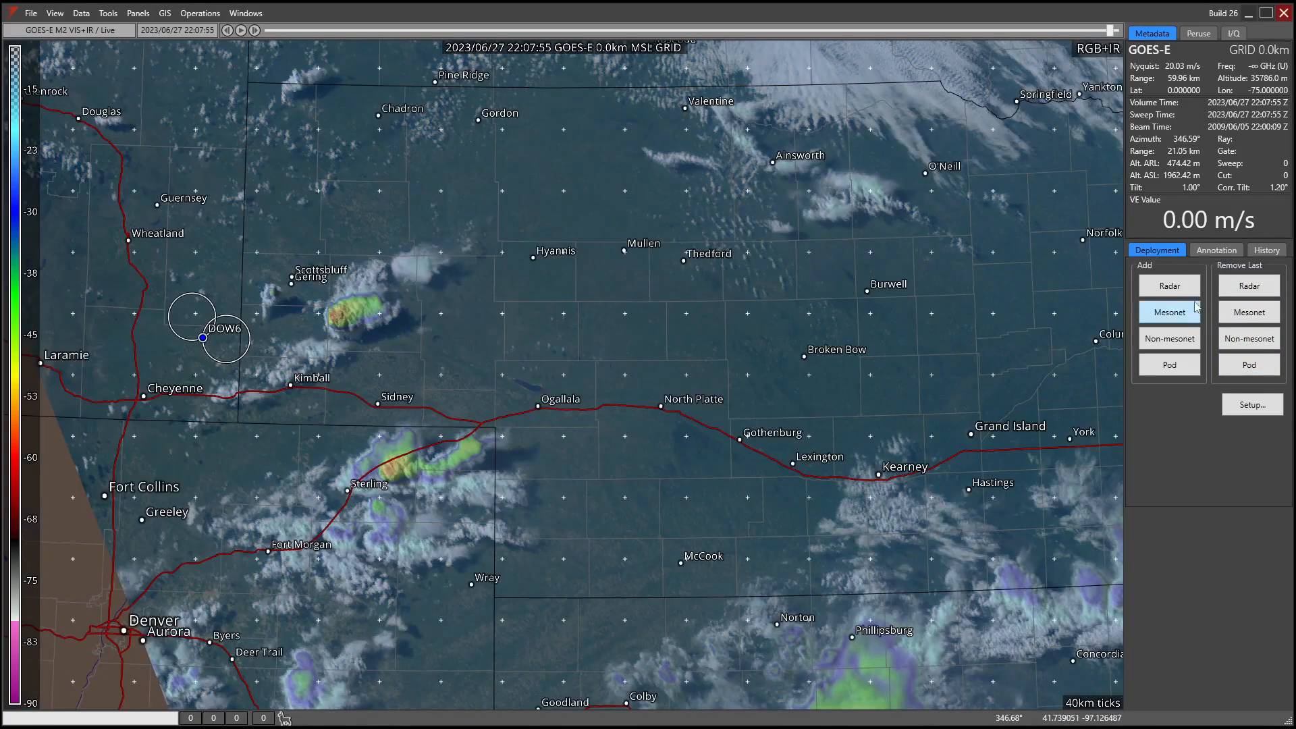
left_click(1239, 292)
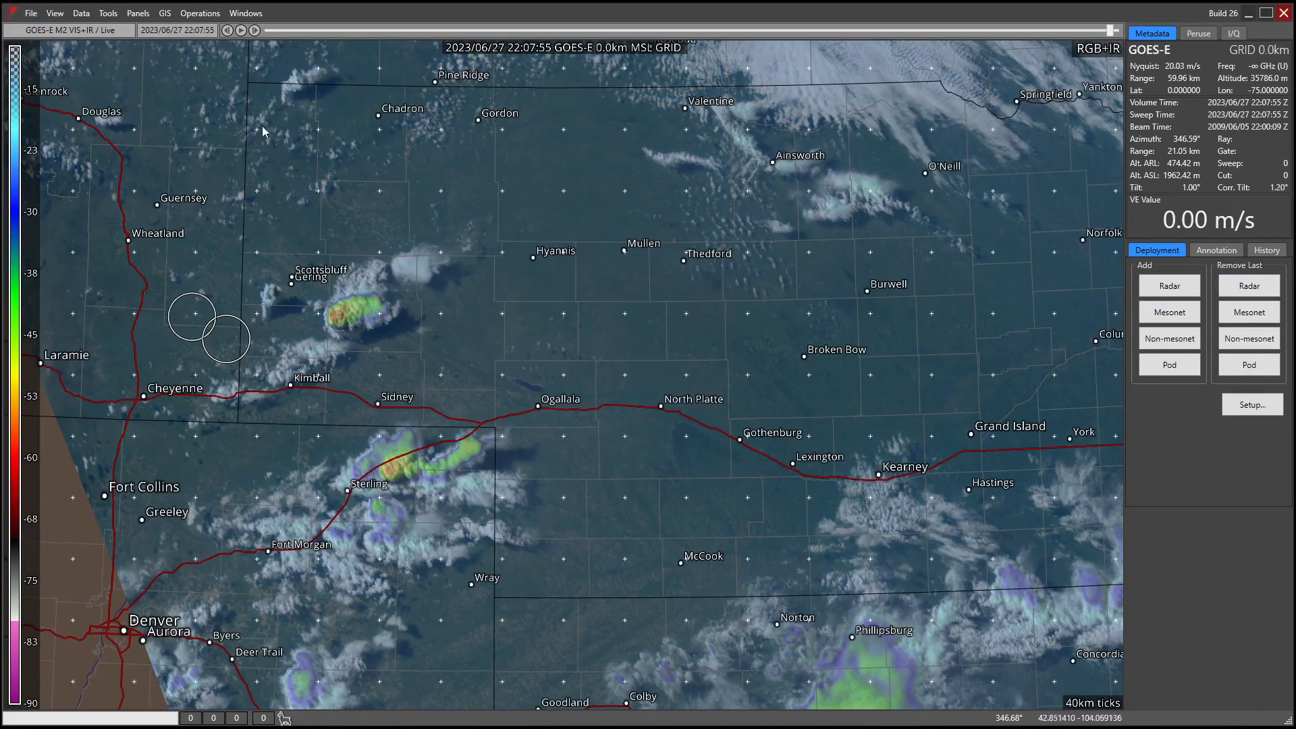
left_click_drag(250, 115, 276, 176)
left_click_drag(585, 283, 451, 278)
scroll(431, 249, "down", 1)
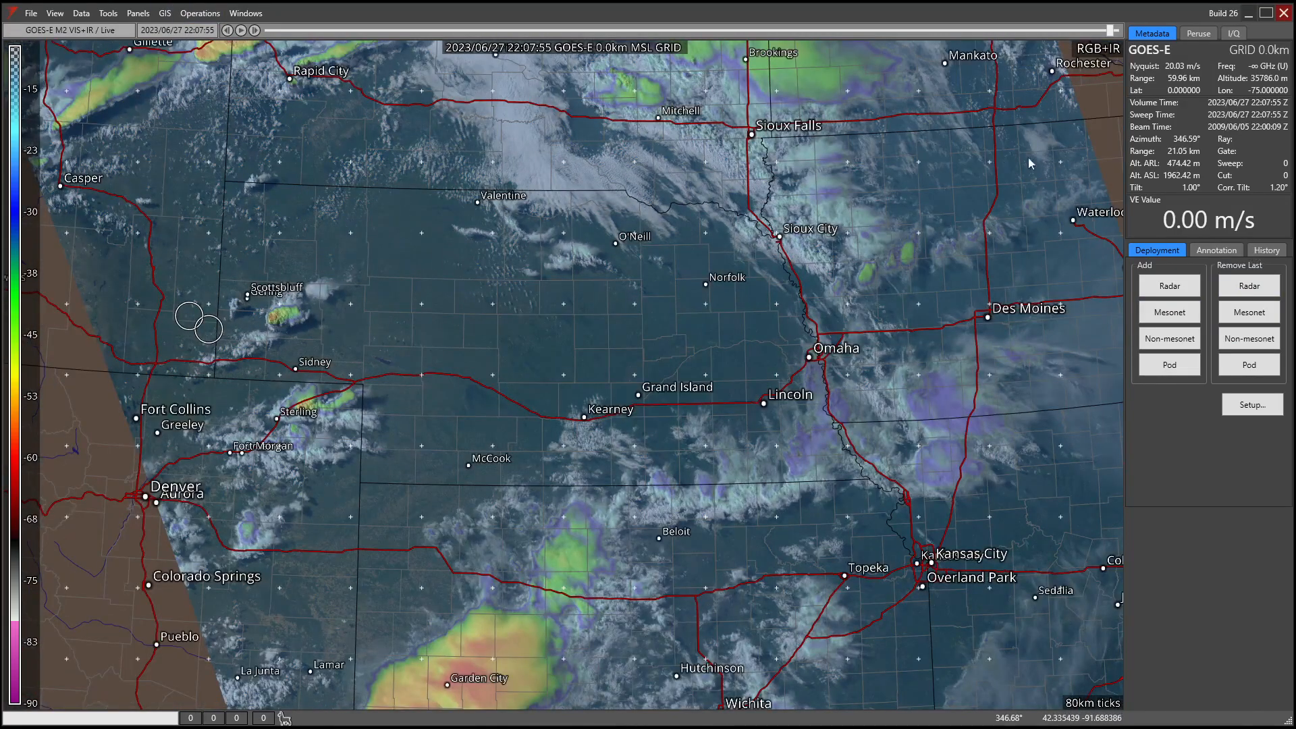
- Open the Palette Settings and compare the field assignments of the two instantiated carbone palettes
left_click(206, 13)
left_click(244, 13)
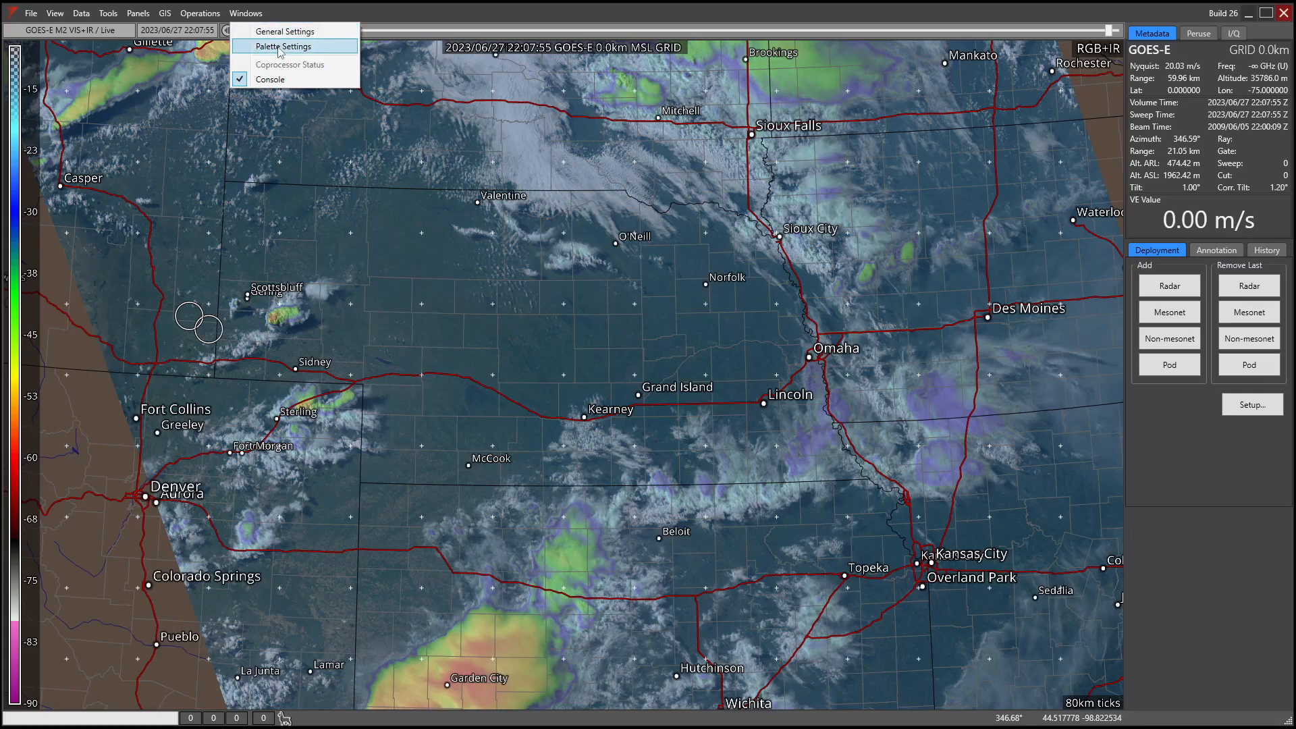
left_click(280, 49)
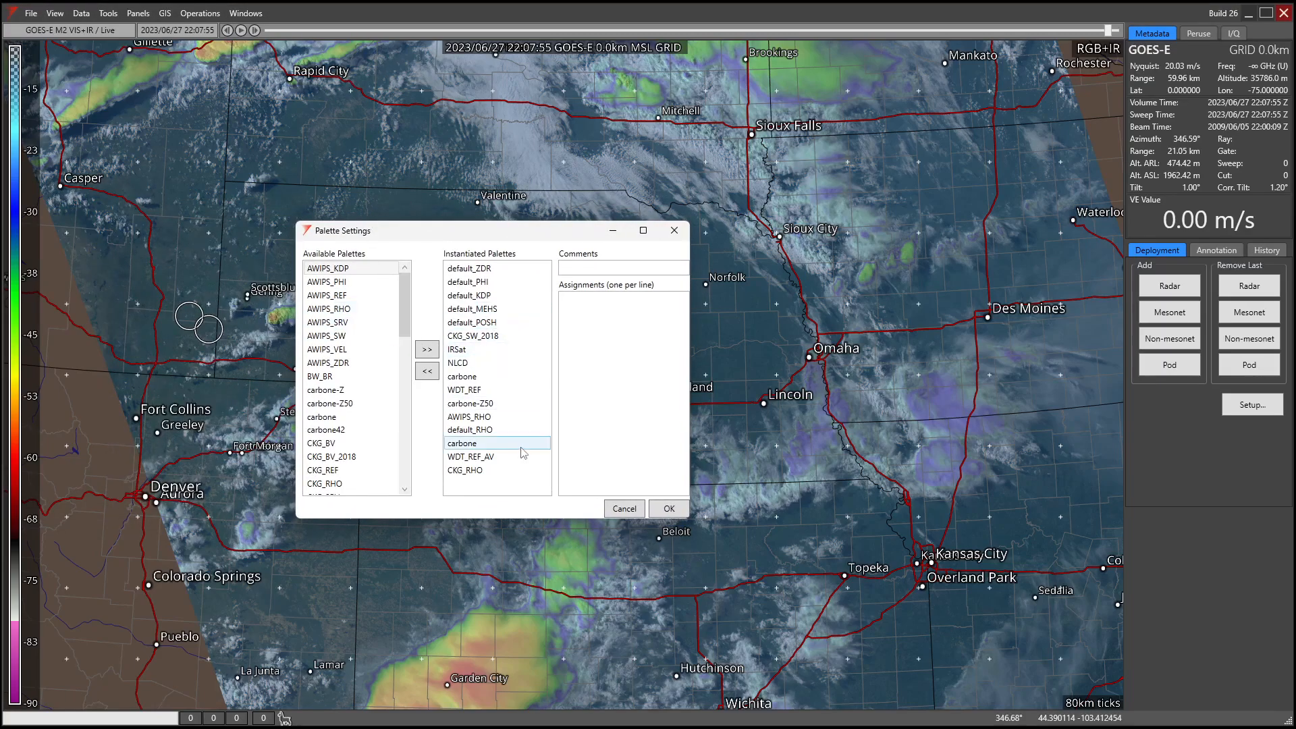
left_click(506, 390)
left_click(472, 376)
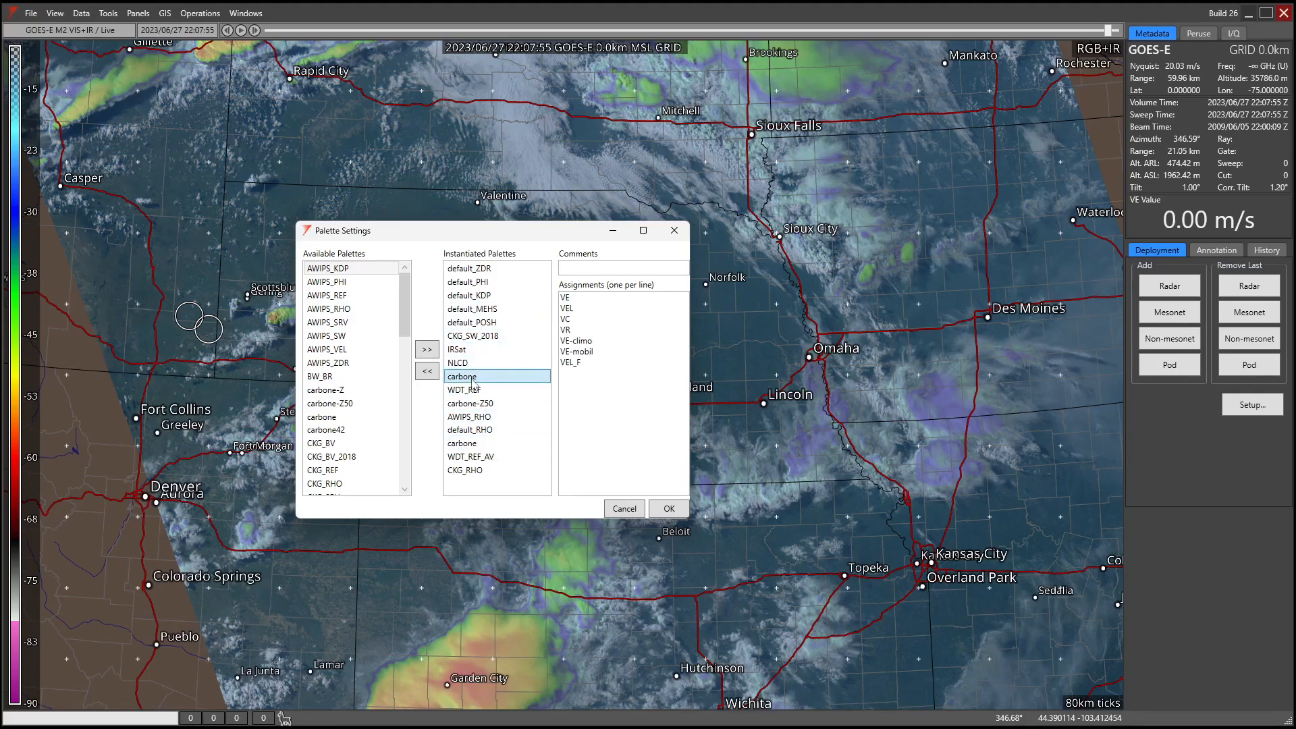
left_click(478, 444)
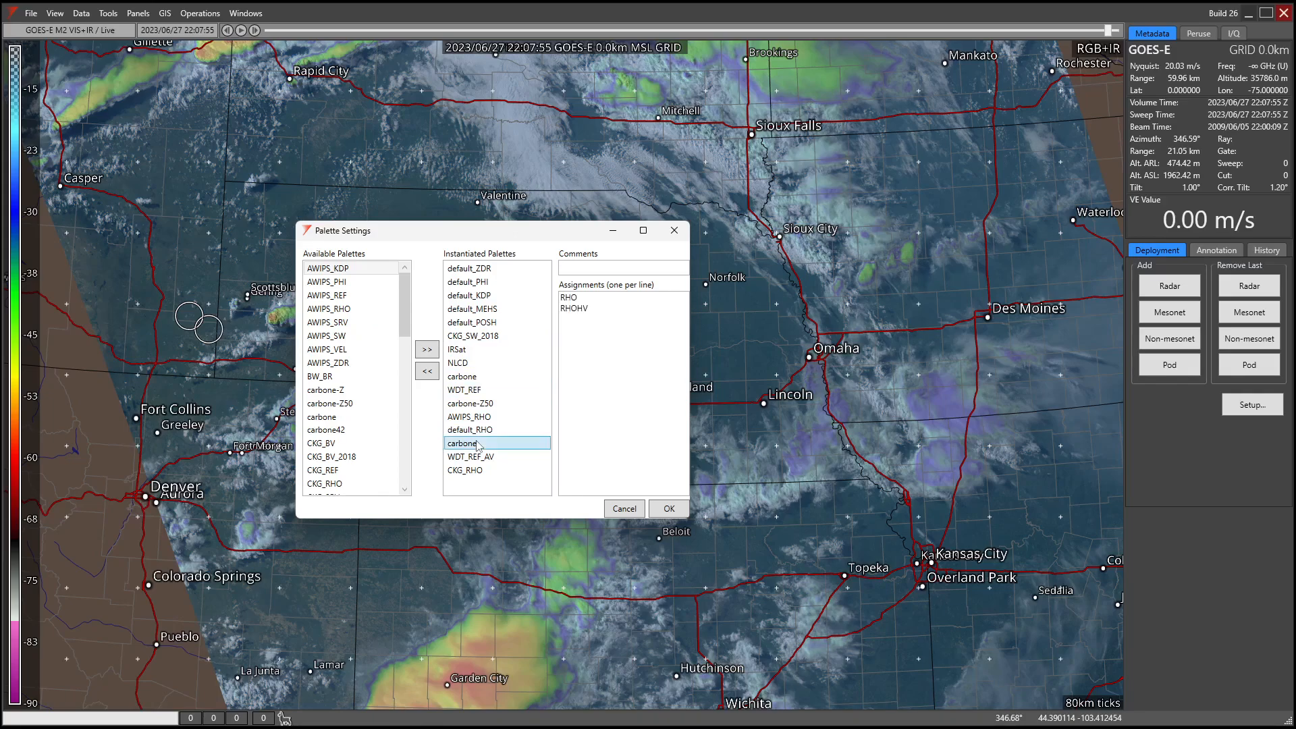
left_click(475, 380)
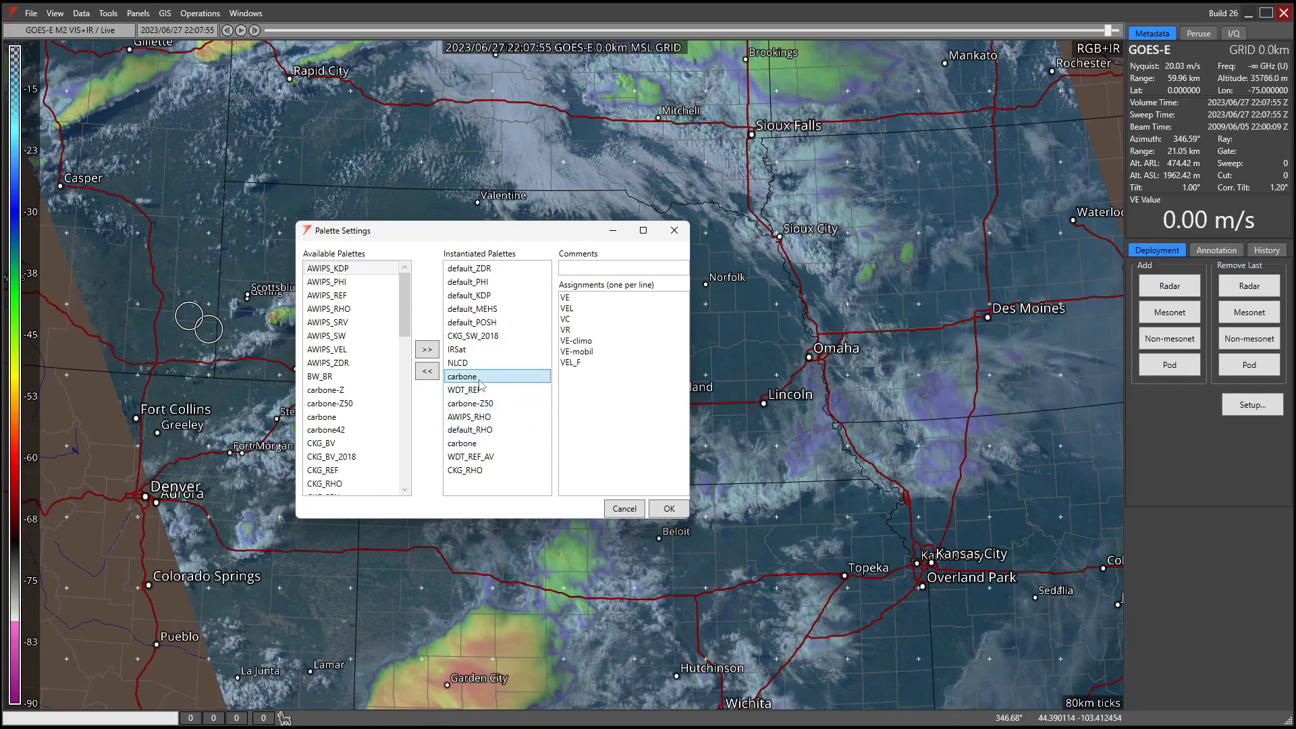
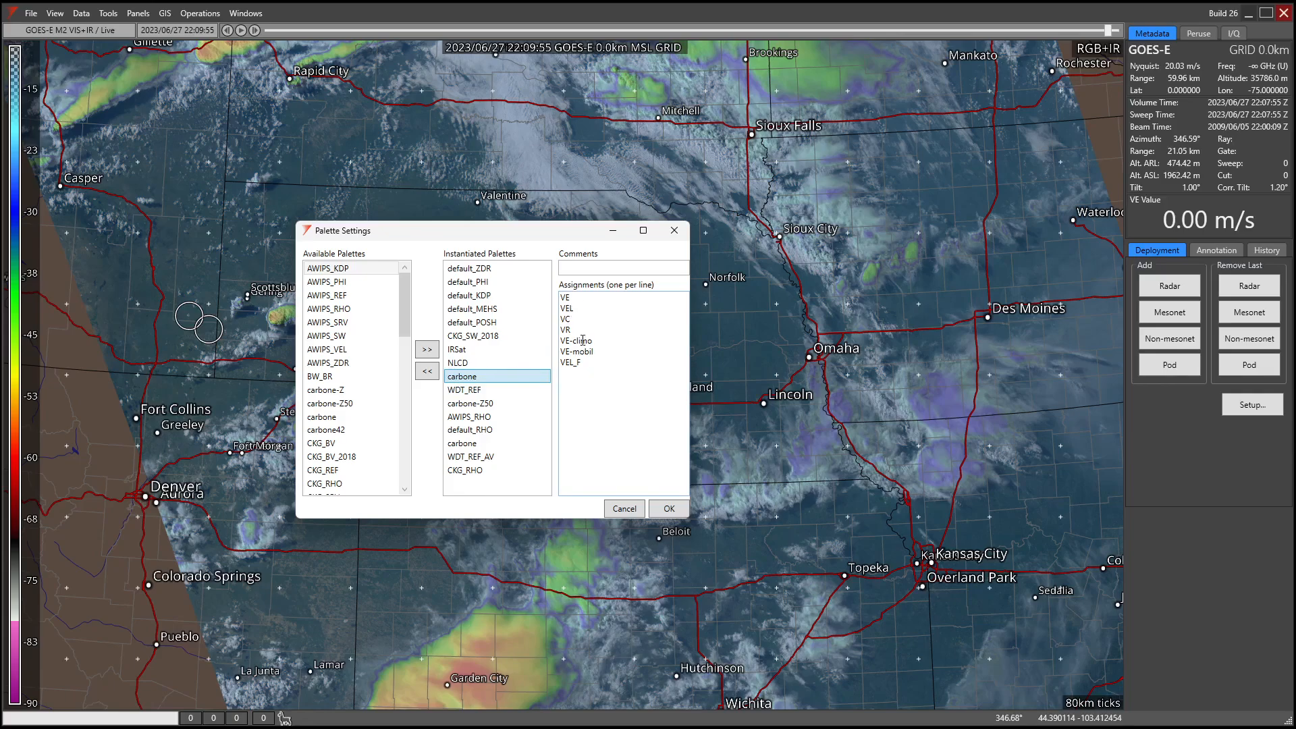
left_click(475, 444)
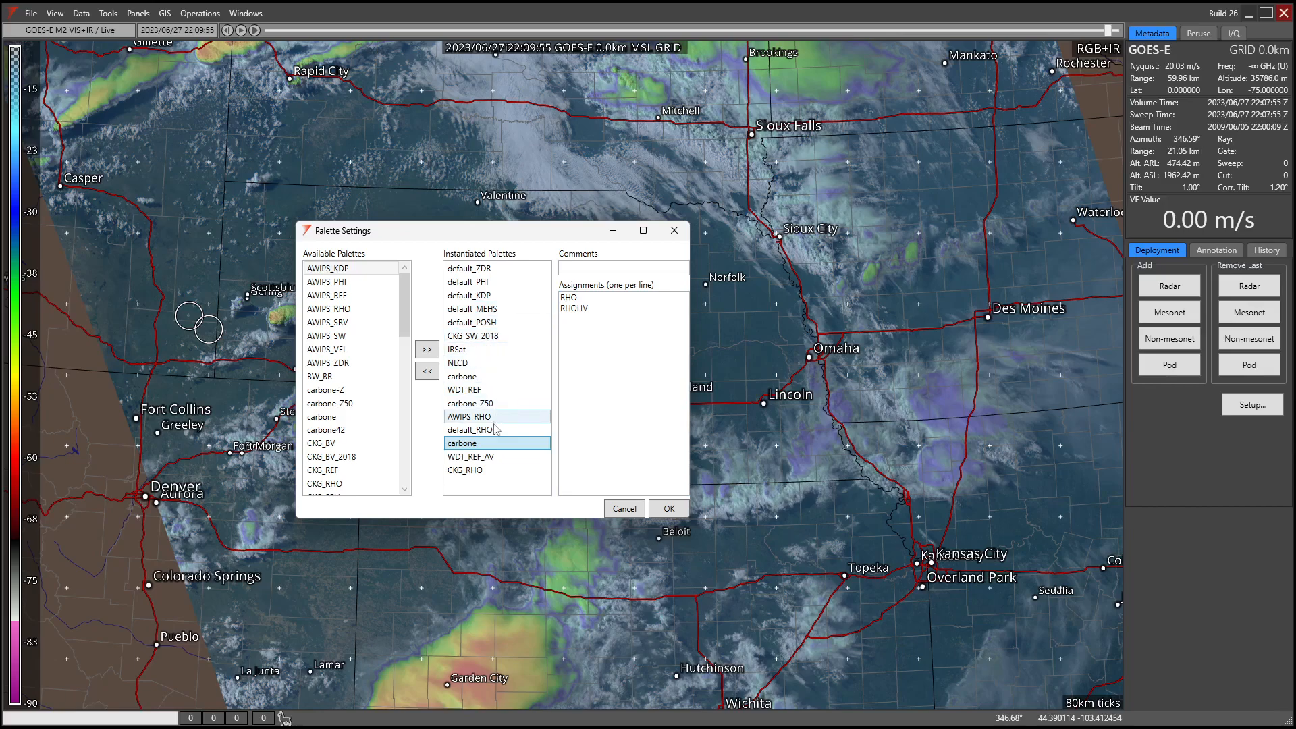
- Compare the field assignments of the instantiated WDT_REF_AV, default_RHO, CKG_RHO and default_ZDR palettes
left_click(484, 456)
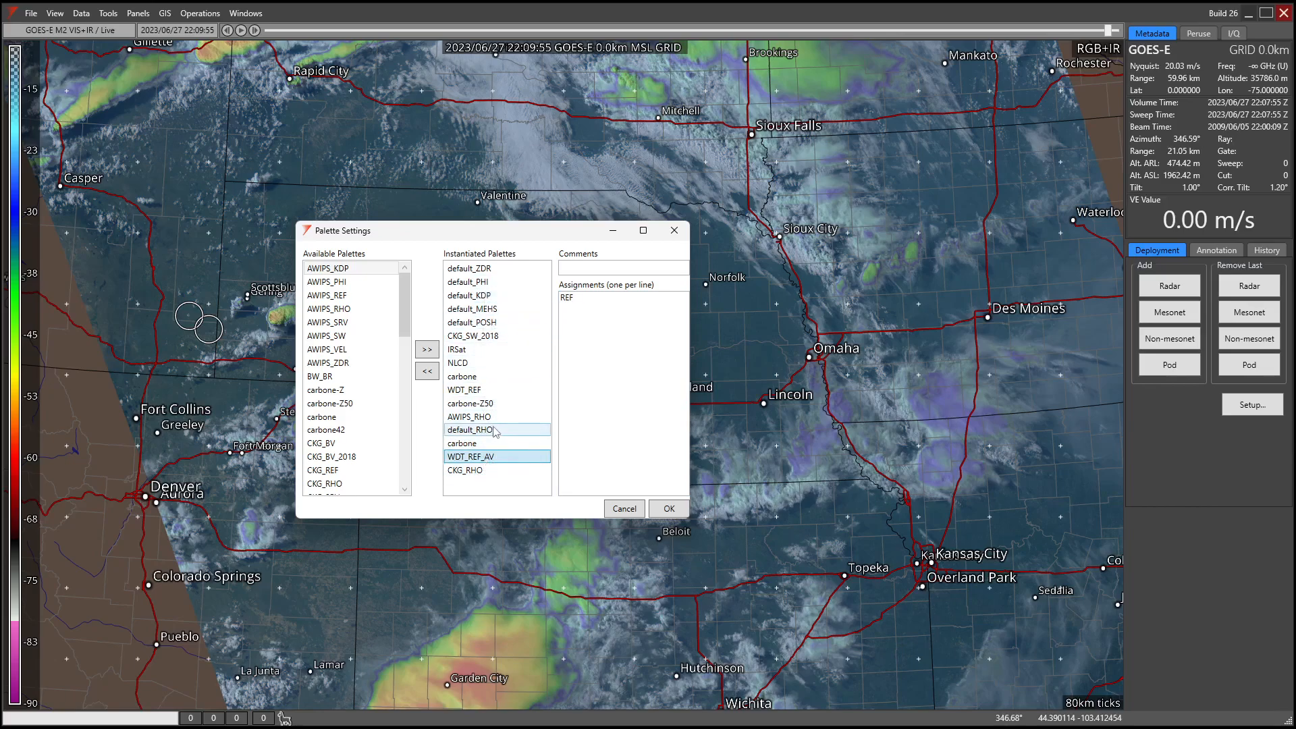
left_click(495, 431)
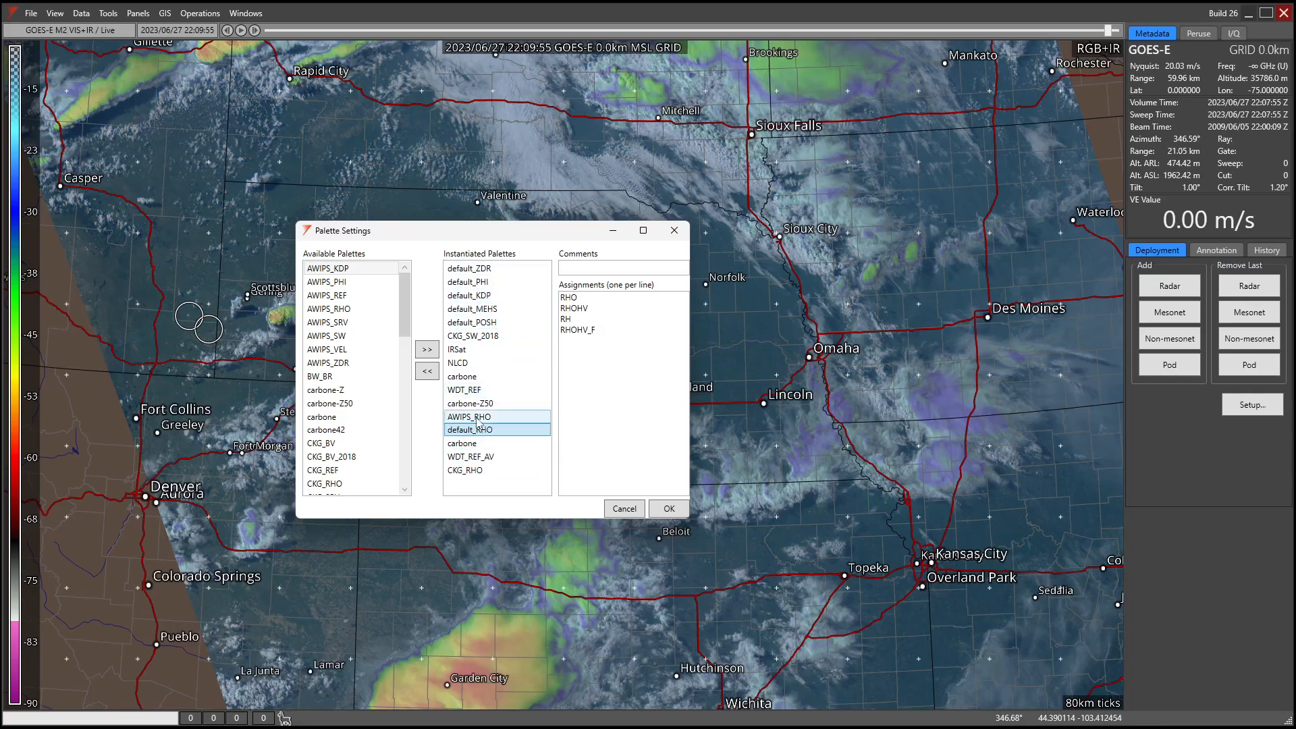
left_click_drag(477, 415, 503, 470)
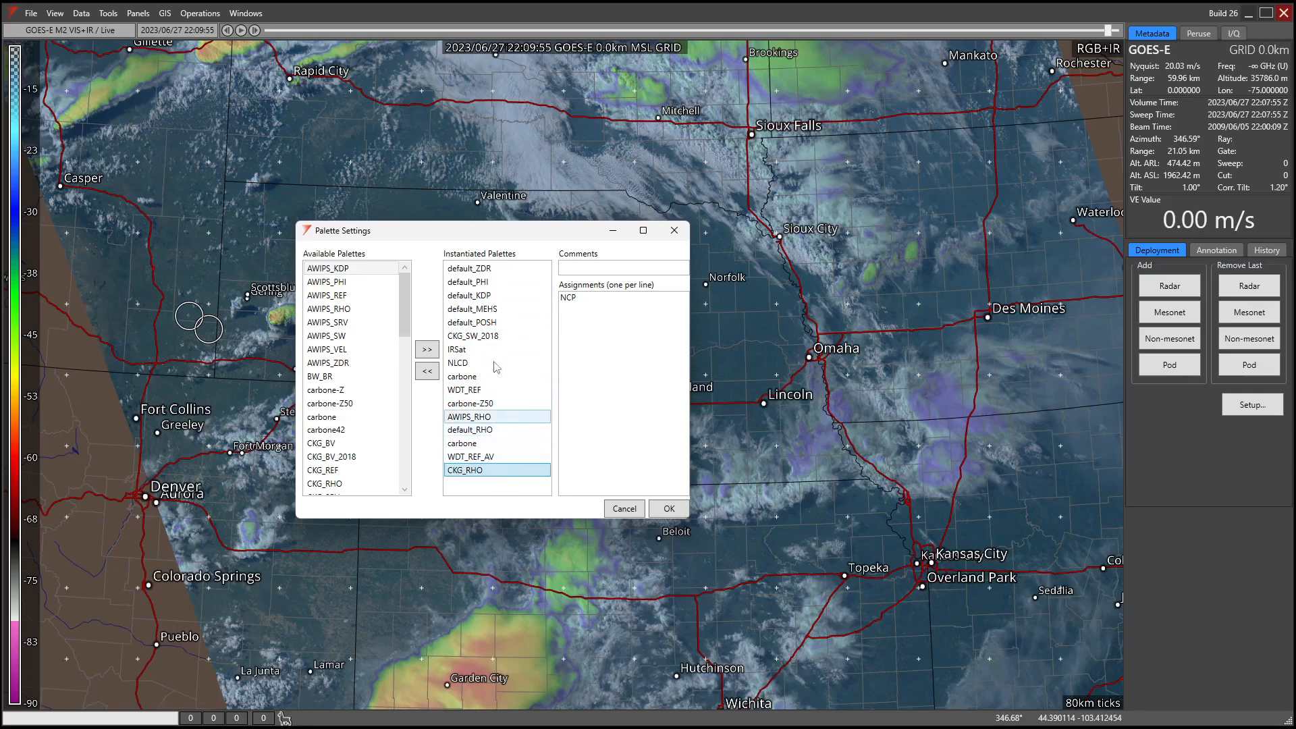
left_click(489, 269)
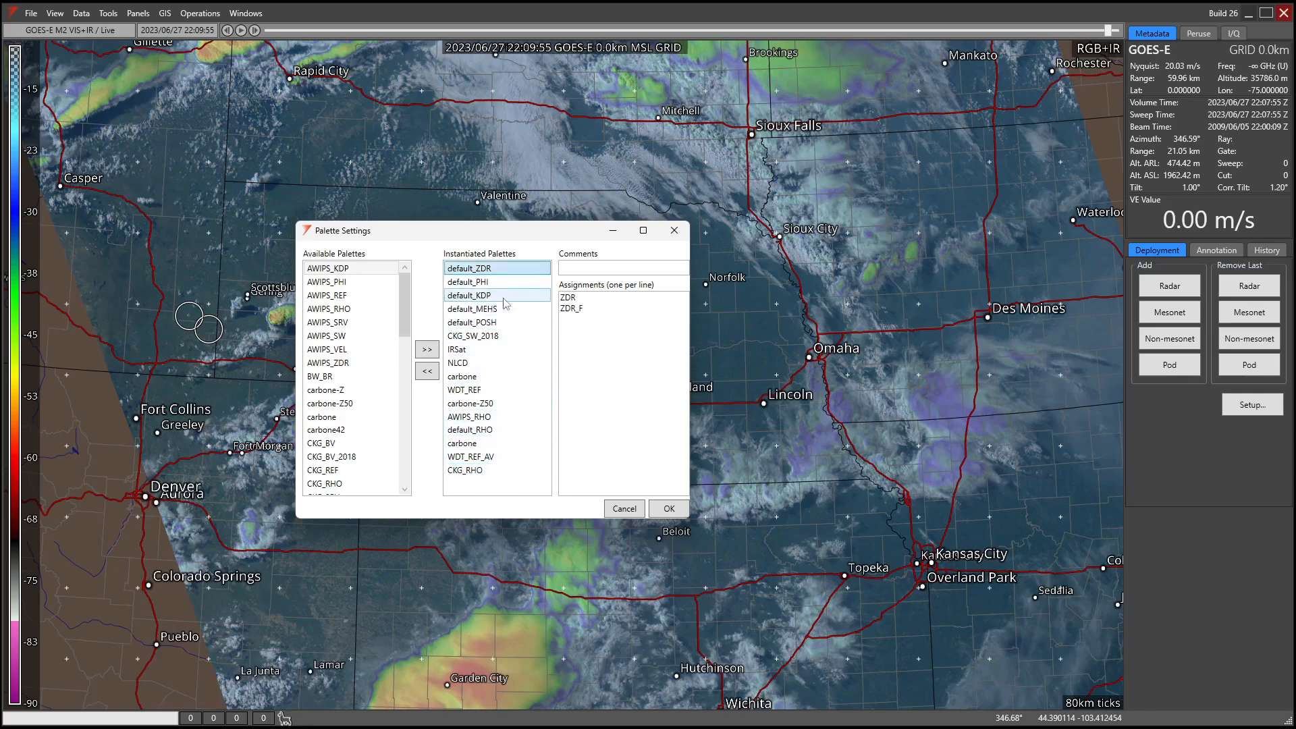
- Instantiate the BW_BR palette, inspect its field assignments and close the Palette Settings
left_click(352, 382)
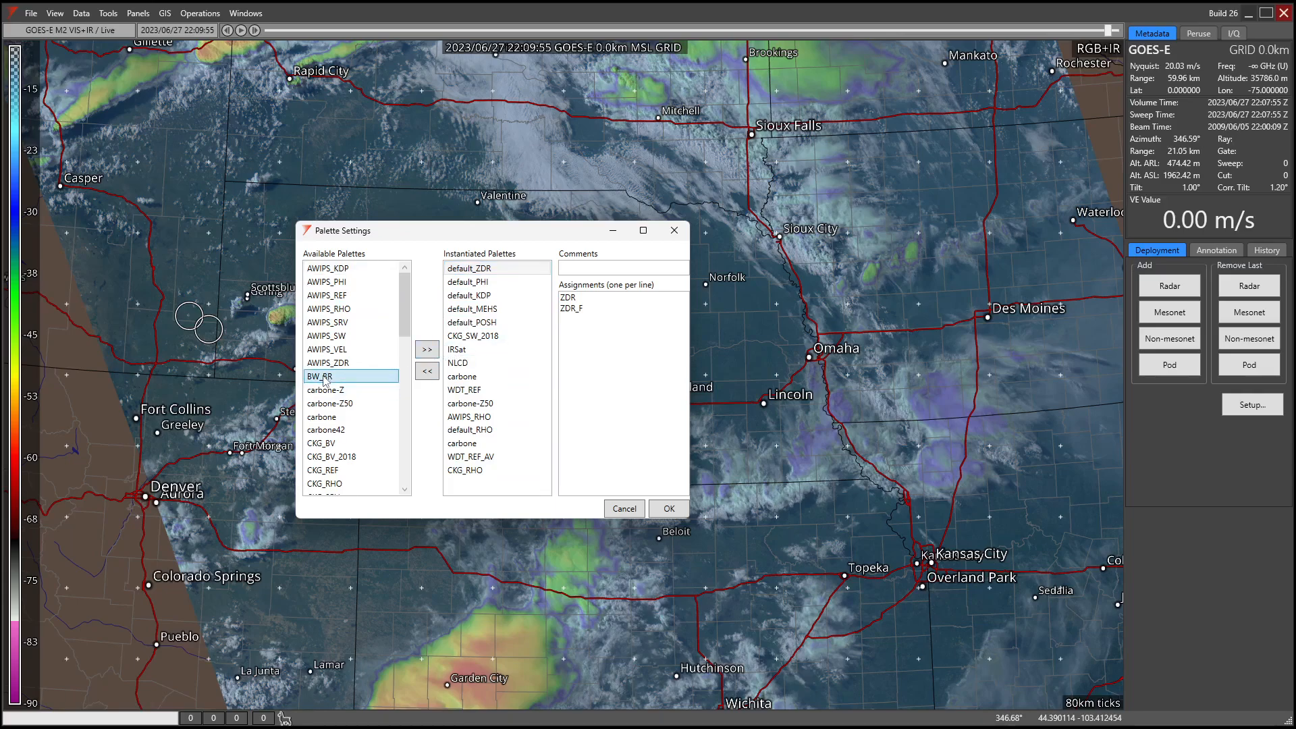
left_click(427, 350)
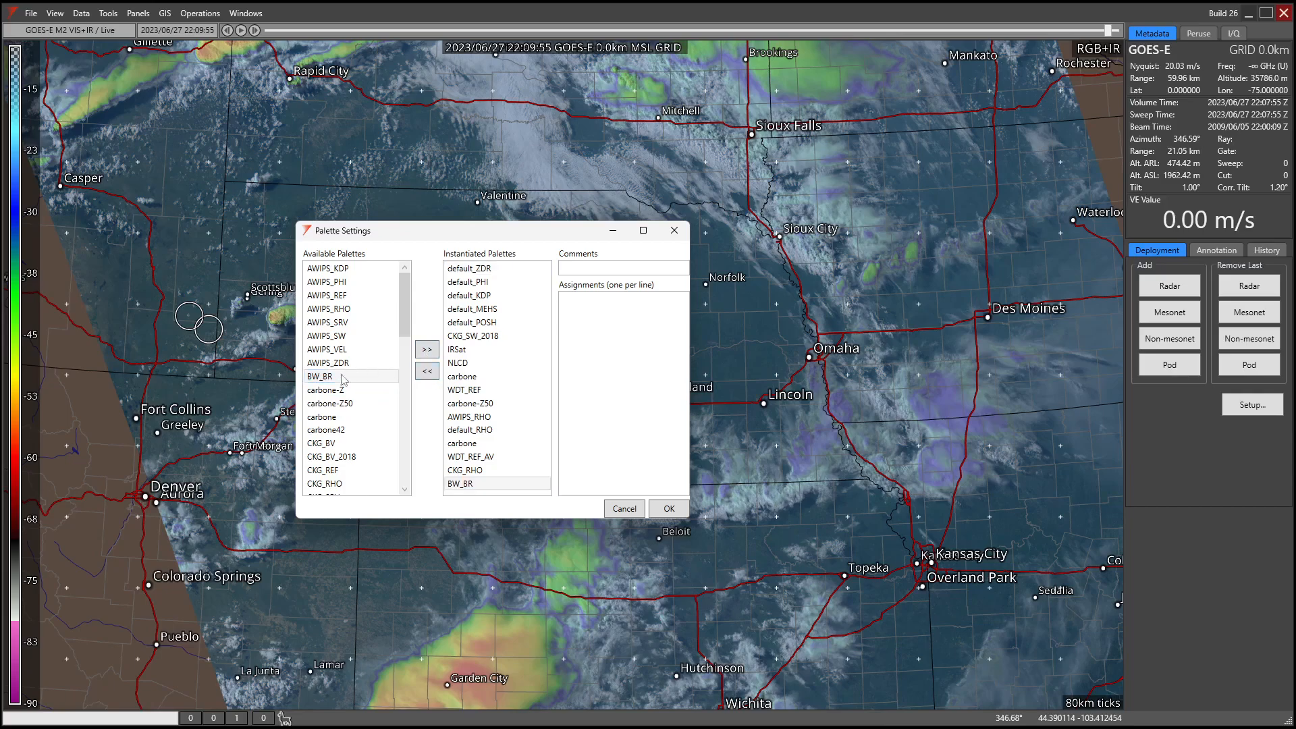
left_click(463, 485)
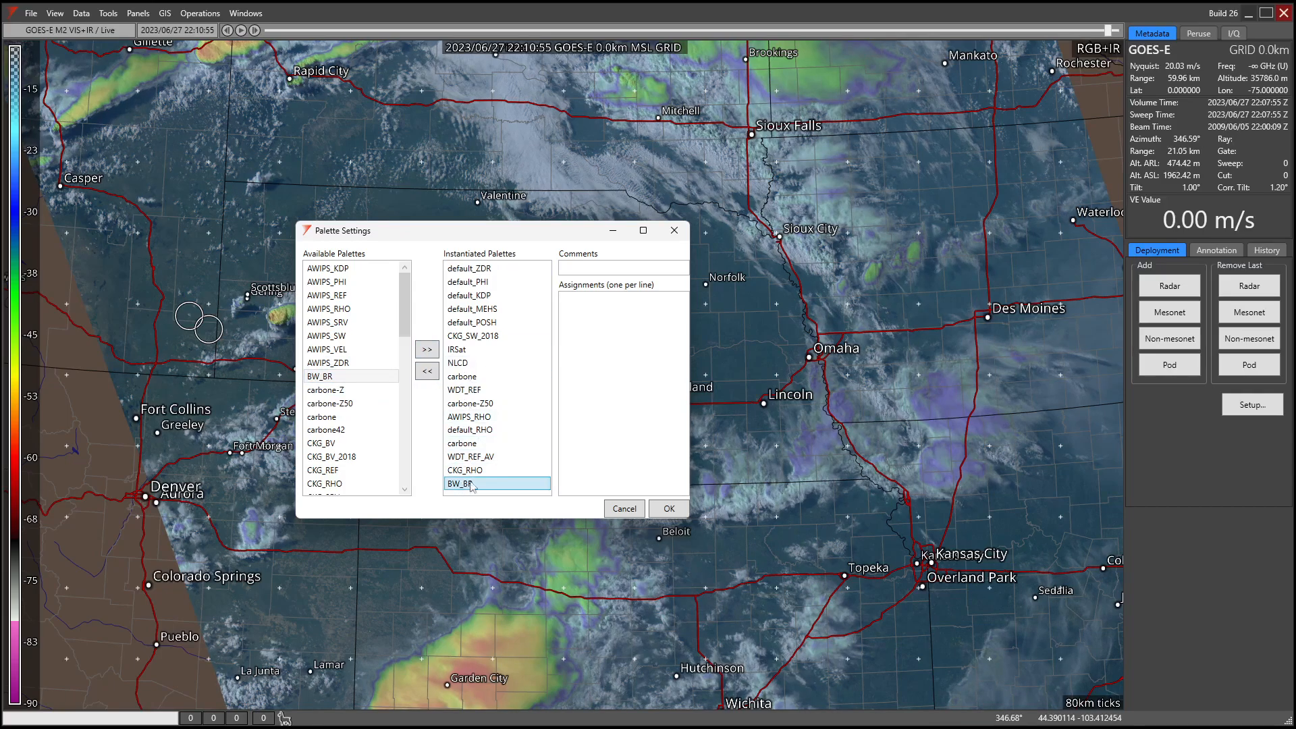
left_click(585, 314)
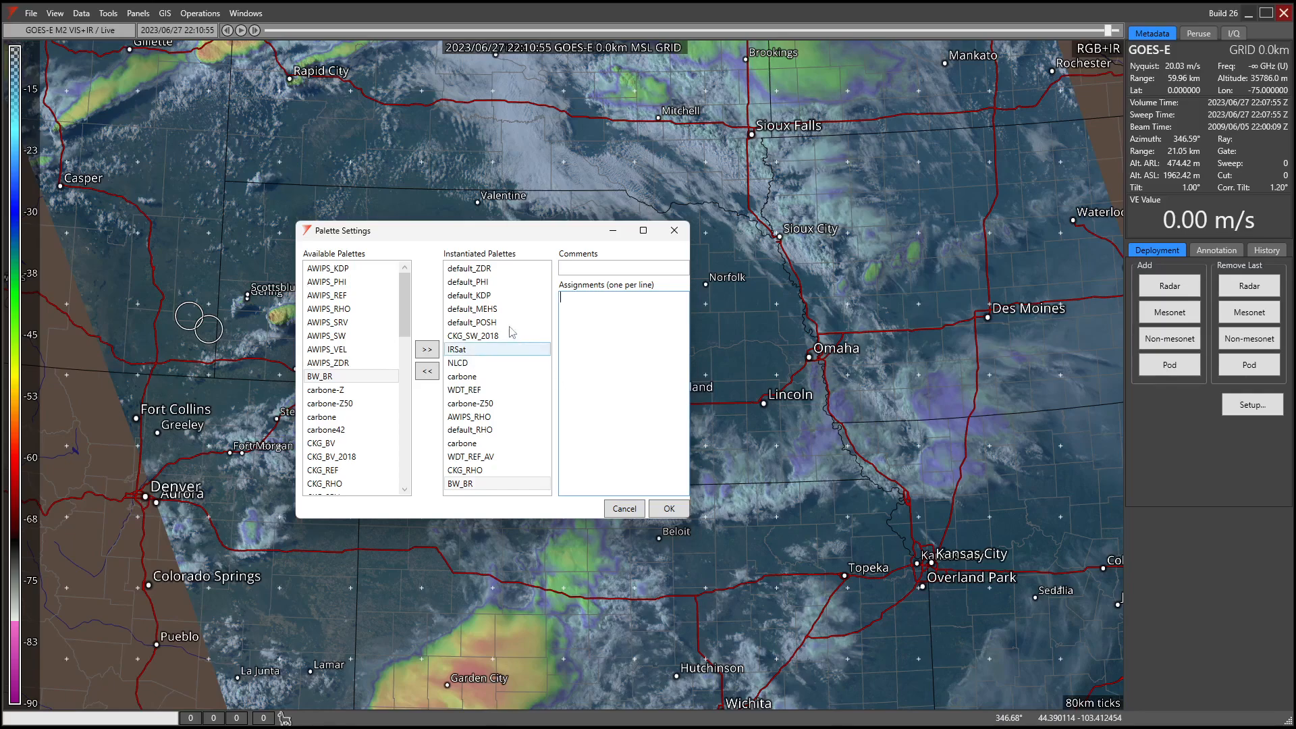
left_click(674, 233)
- Review the general configuration and disable Show I/Q Tabs in the live data signal processing options
left_click(245, 12)
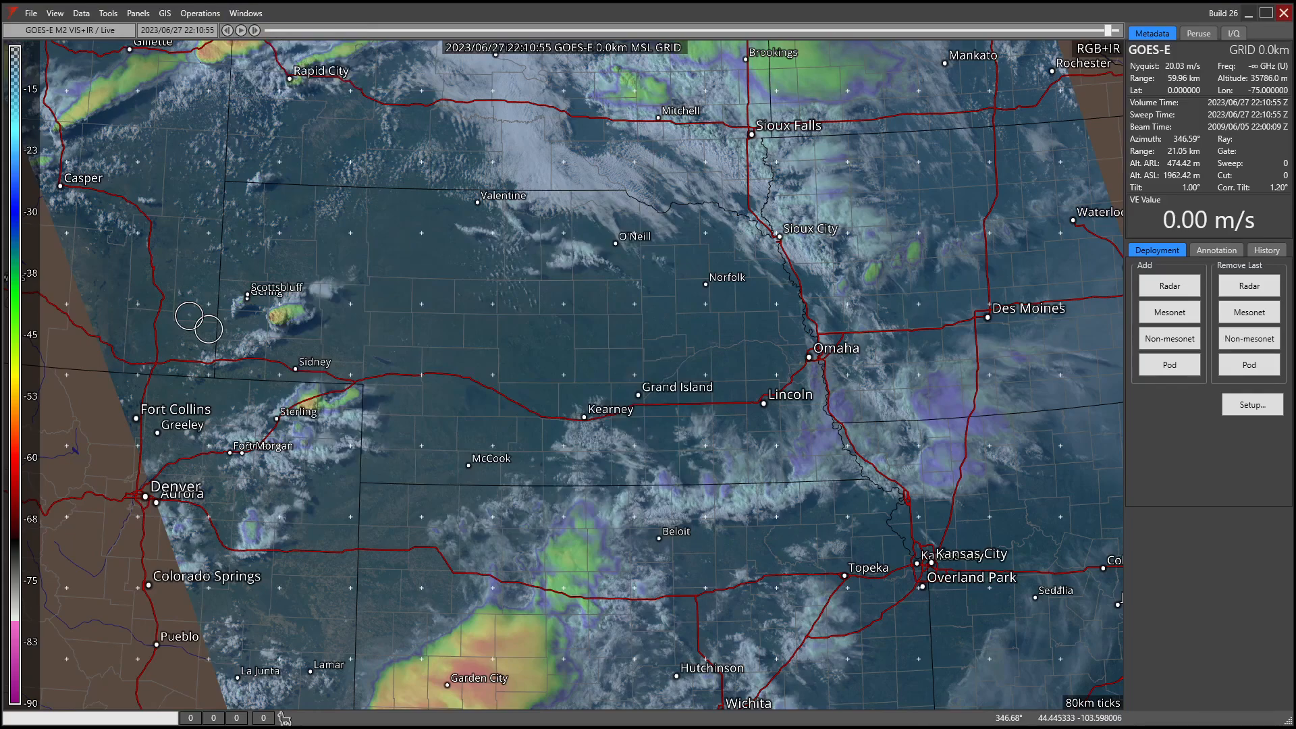
key("ctrl+comma")
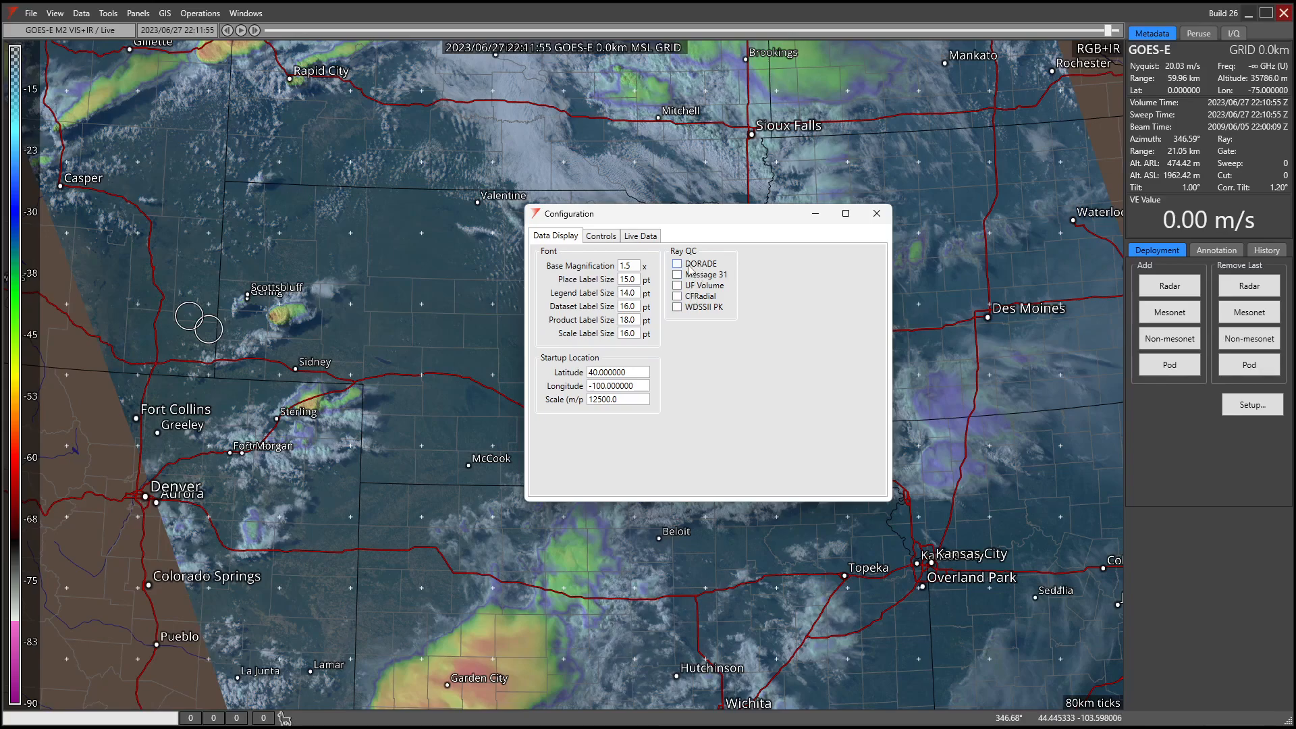
left_click(607, 241)
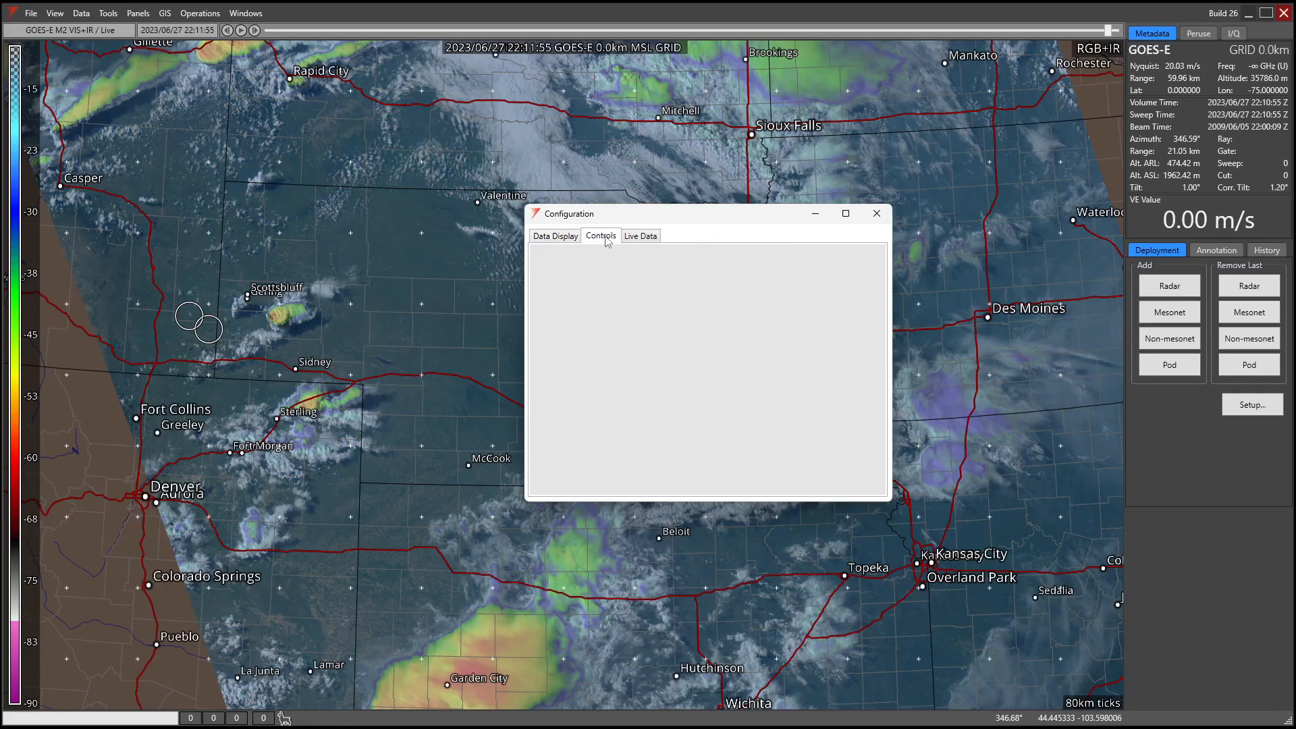
left_click(638, 242)
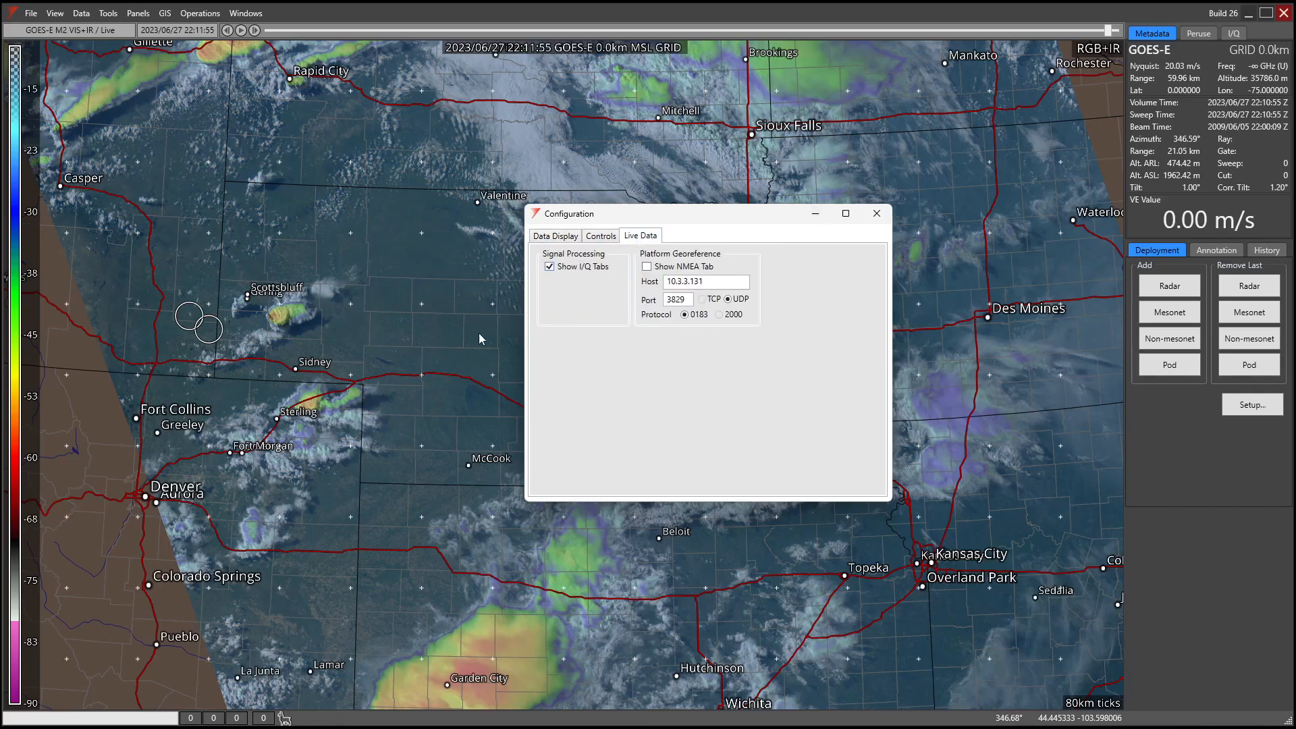
left_click(571, 270)
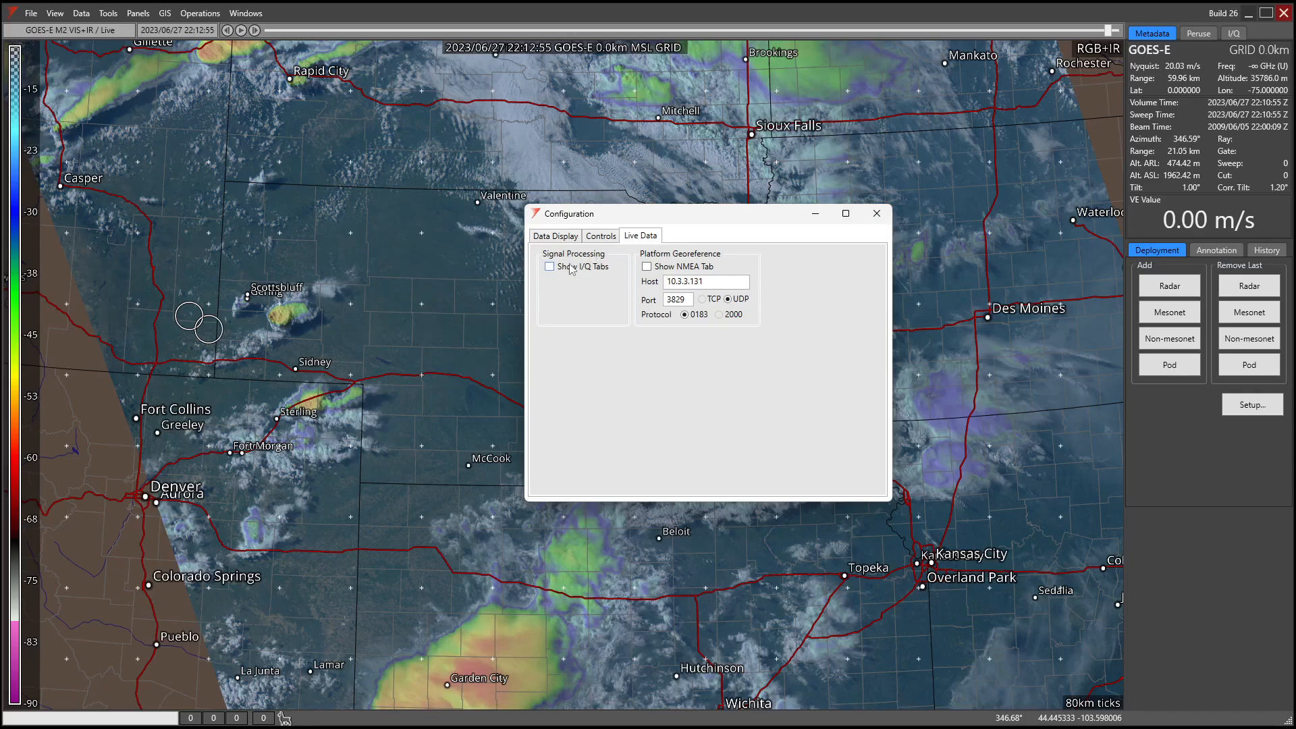
left_click(877, 213)
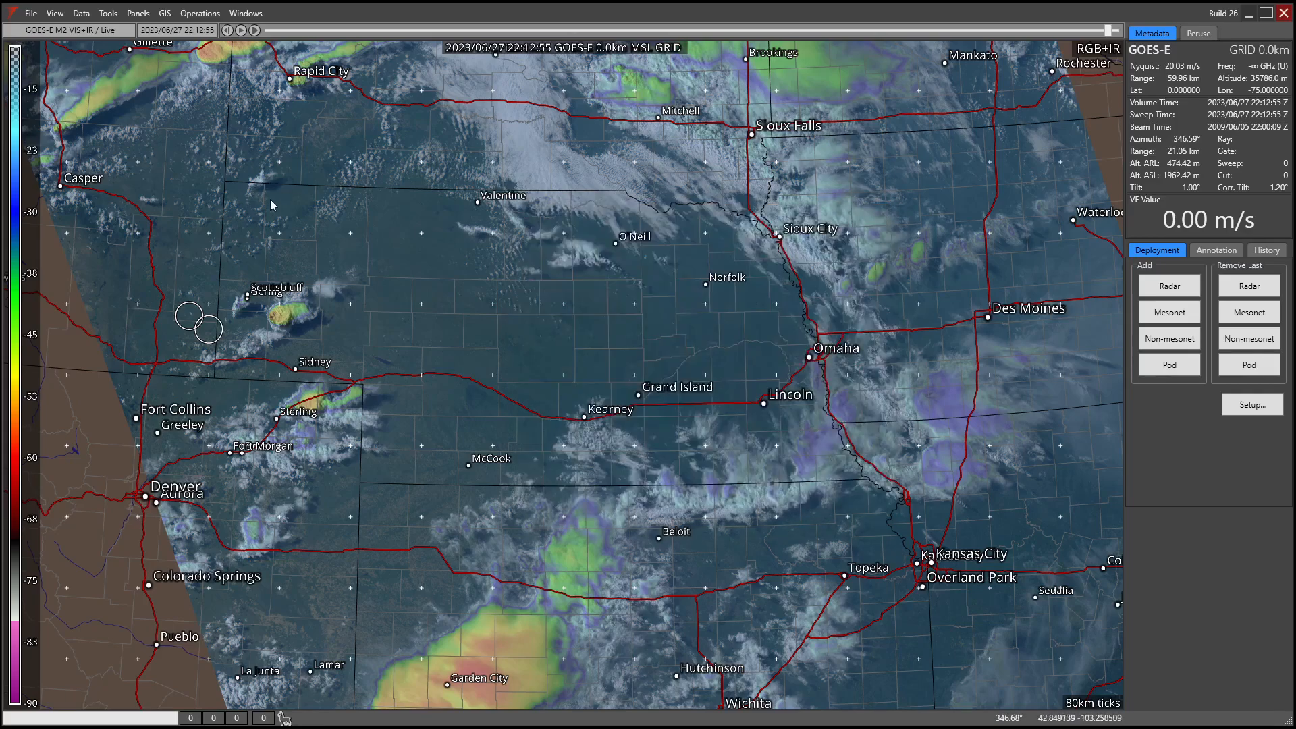
- Bind the DOW7 (X) / Analysis dataset to the frame and center its storm in the view
right_click(312, 189)
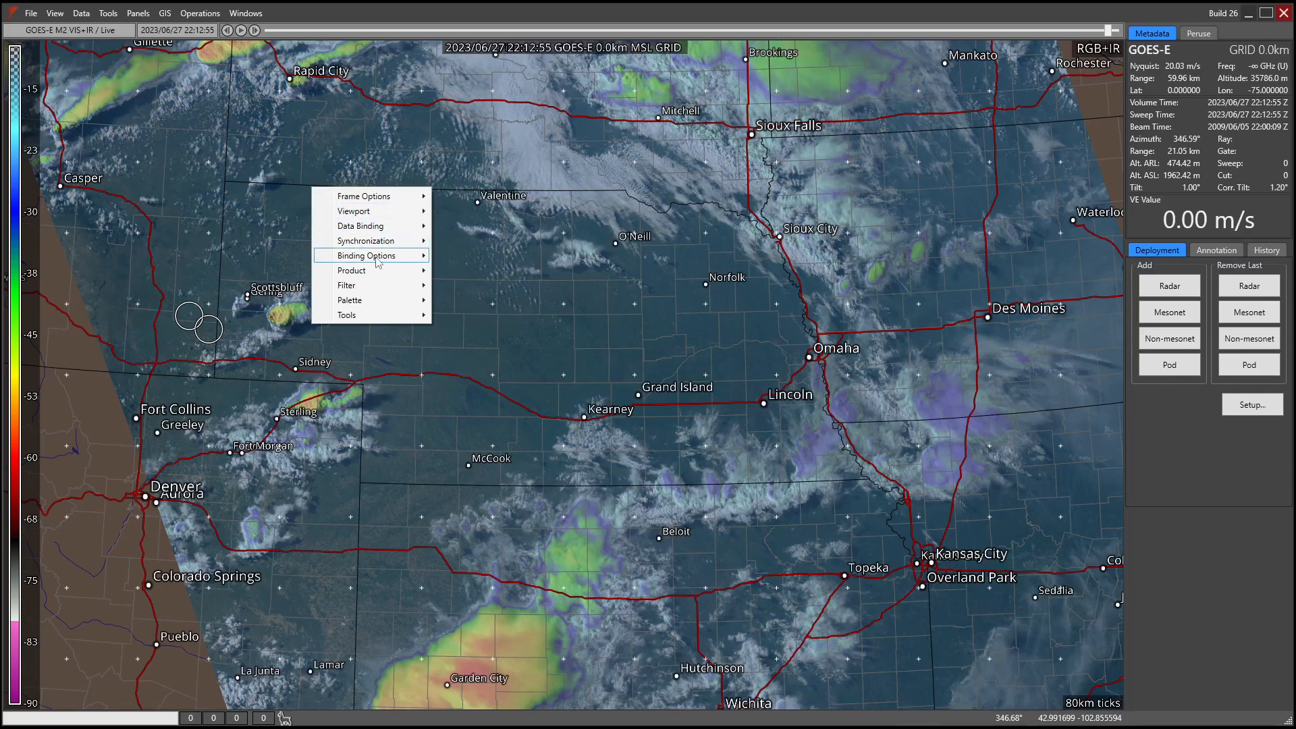
mouse_move(383, 270)
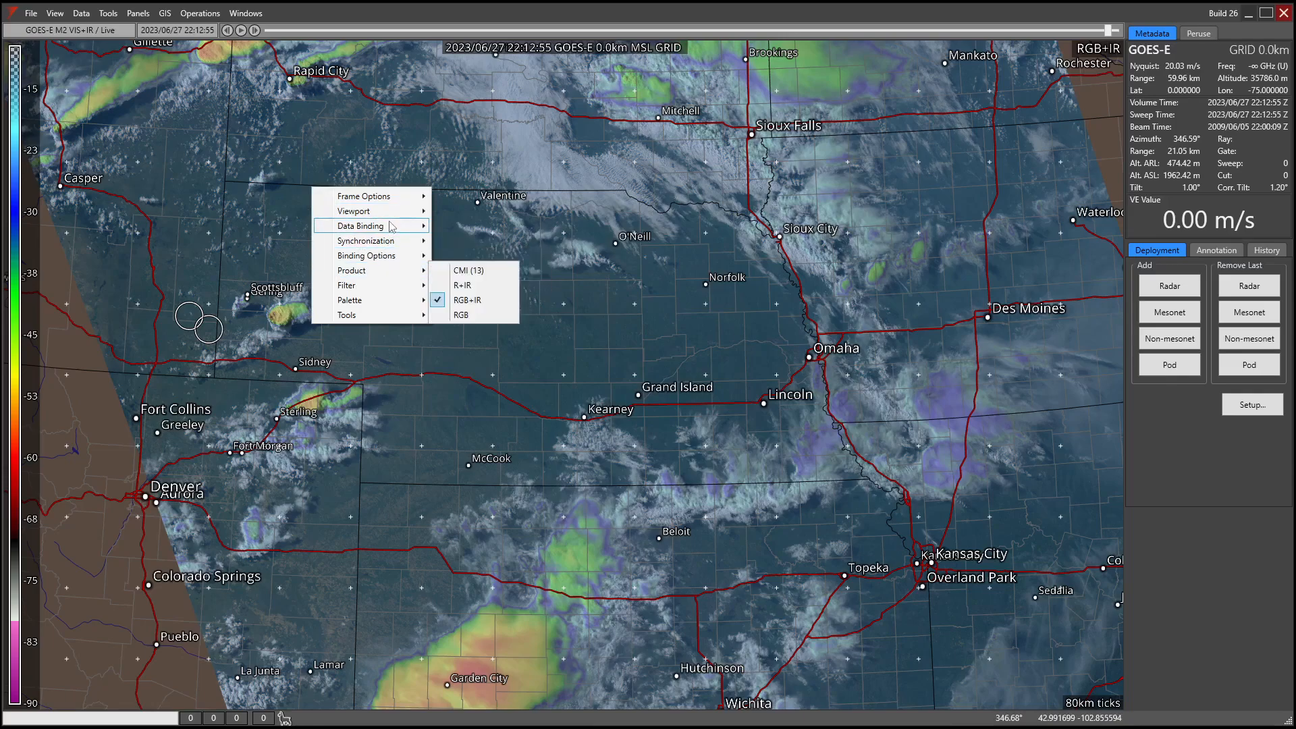
mouse_move(397, 227)
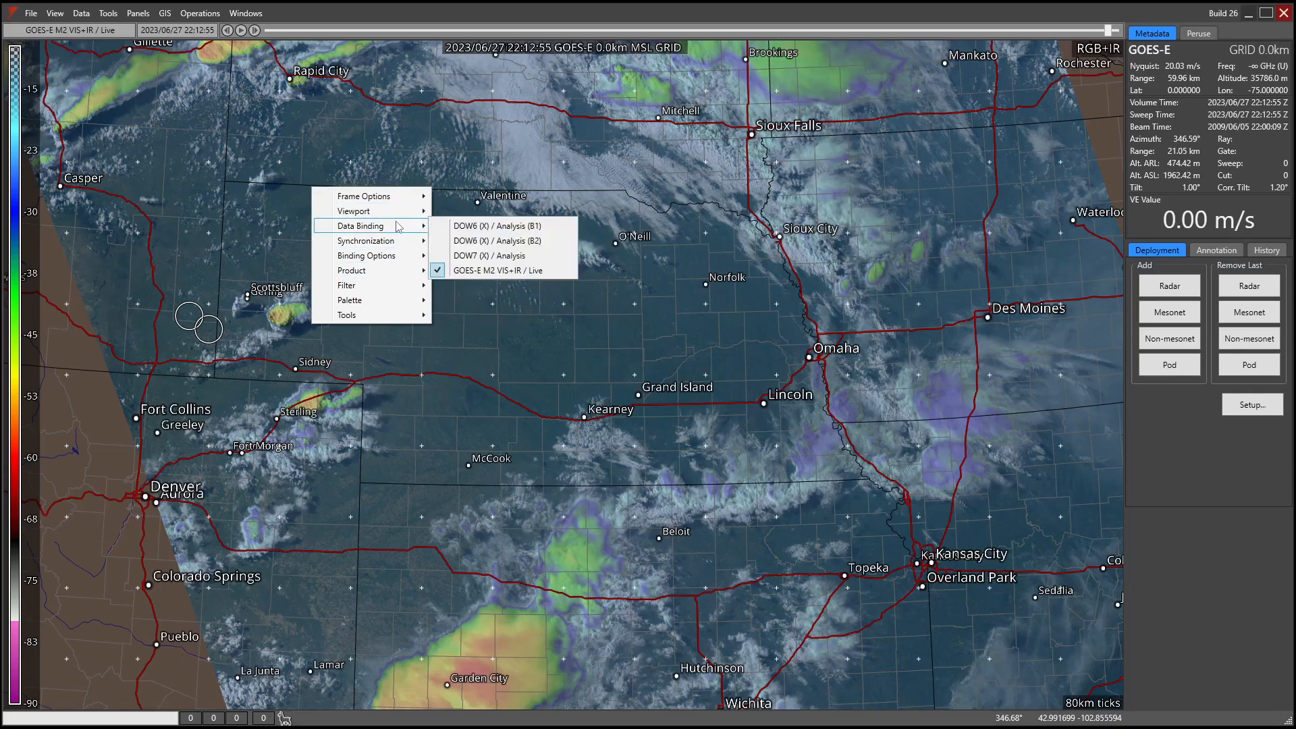
left_click(498, 260)
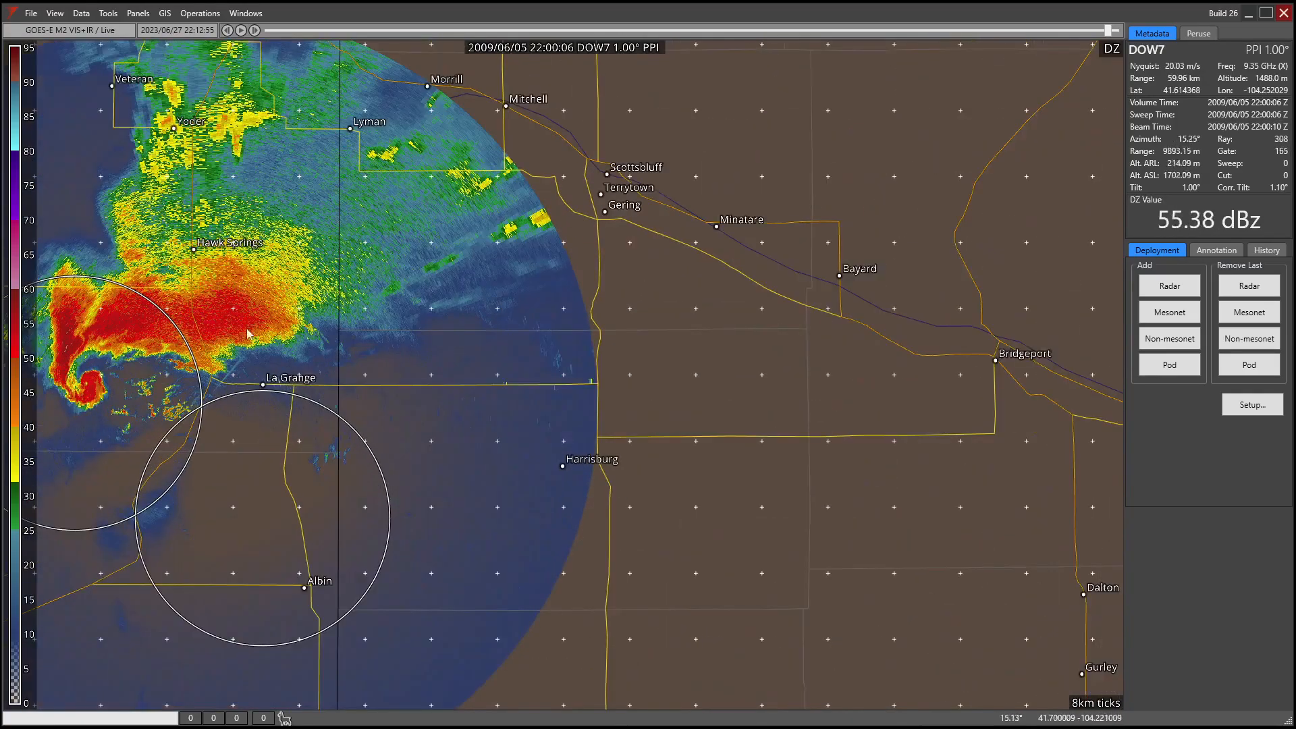
right_click(314, 327)
left_click(306, 278)
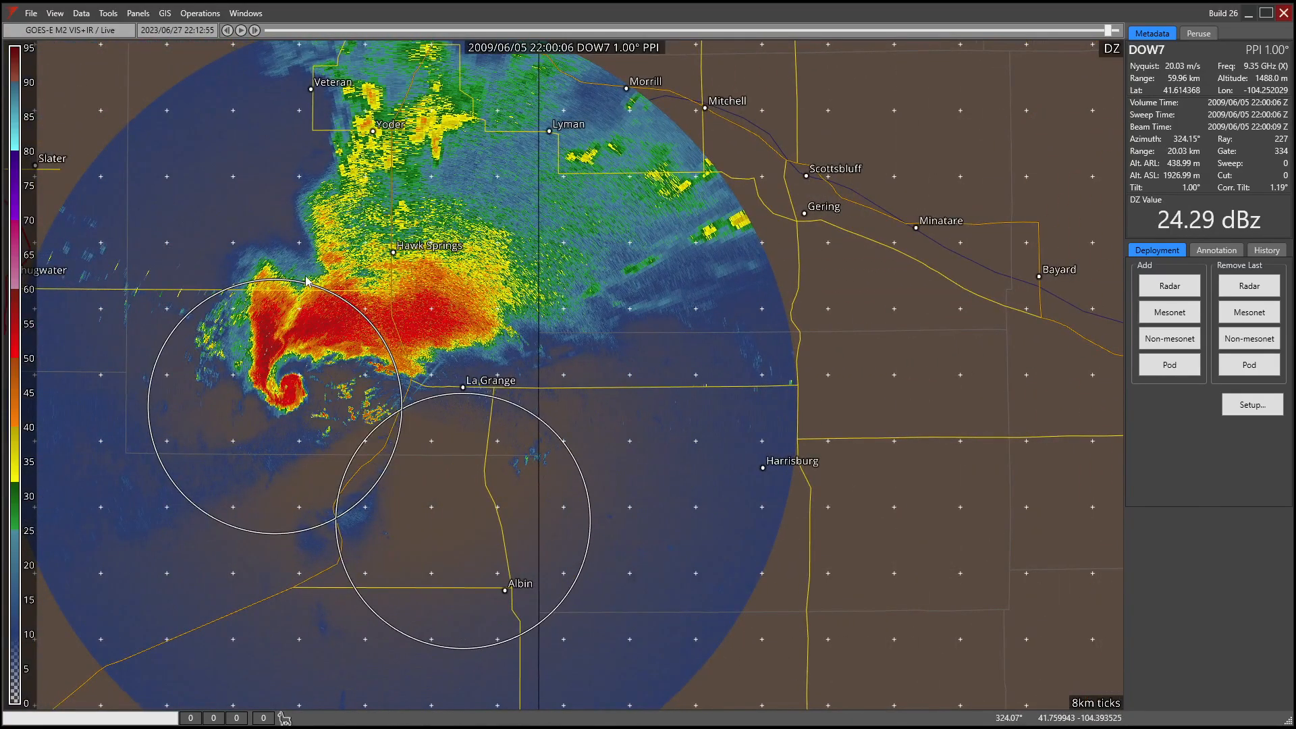
- Reopen the general configuration to review the data display options, including Ray QC, and close it
left_click(244, 12)
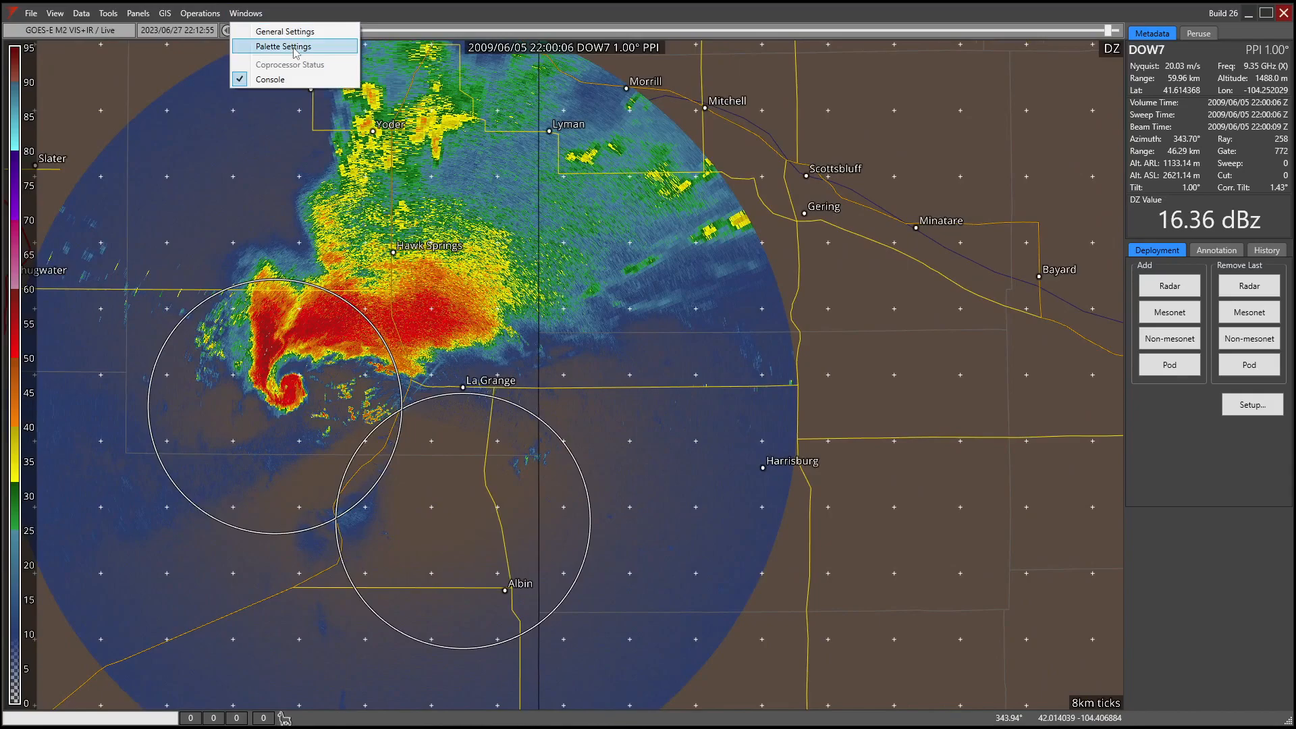
left_click(294, 48)
left_click(245, 13)
left_click(270, 32)
left_click(602, 236)
left_click(581, 245)
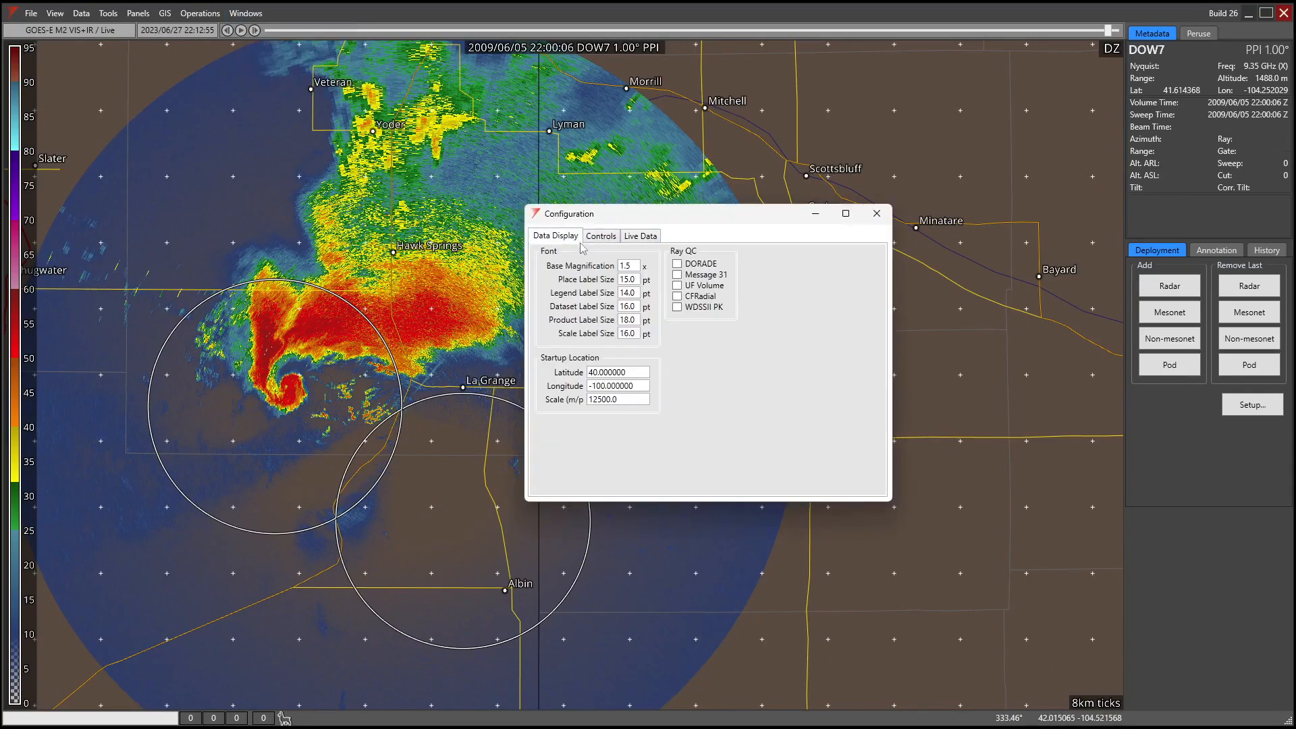
left_click(876, 213)
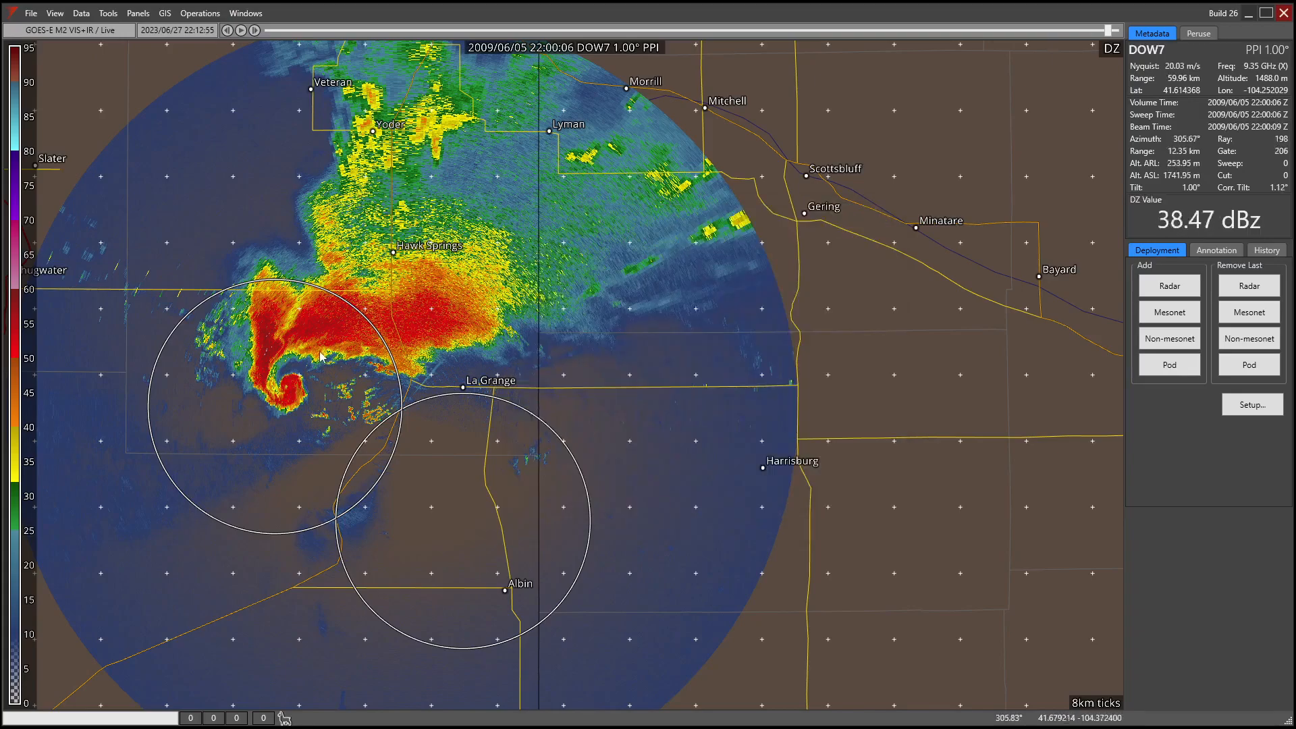
- Load the queued DOW7 file into a new series
scroll(368, 378, "up", 2)
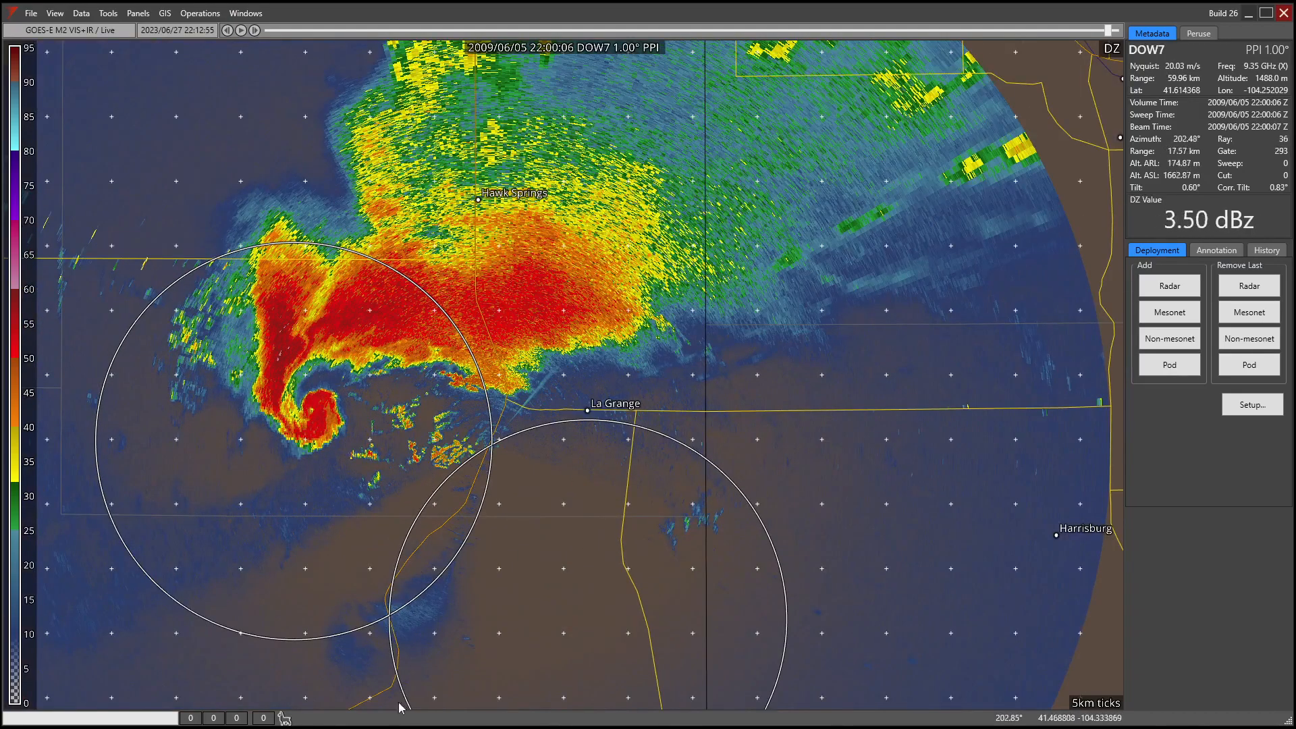
right_click(441, 400)
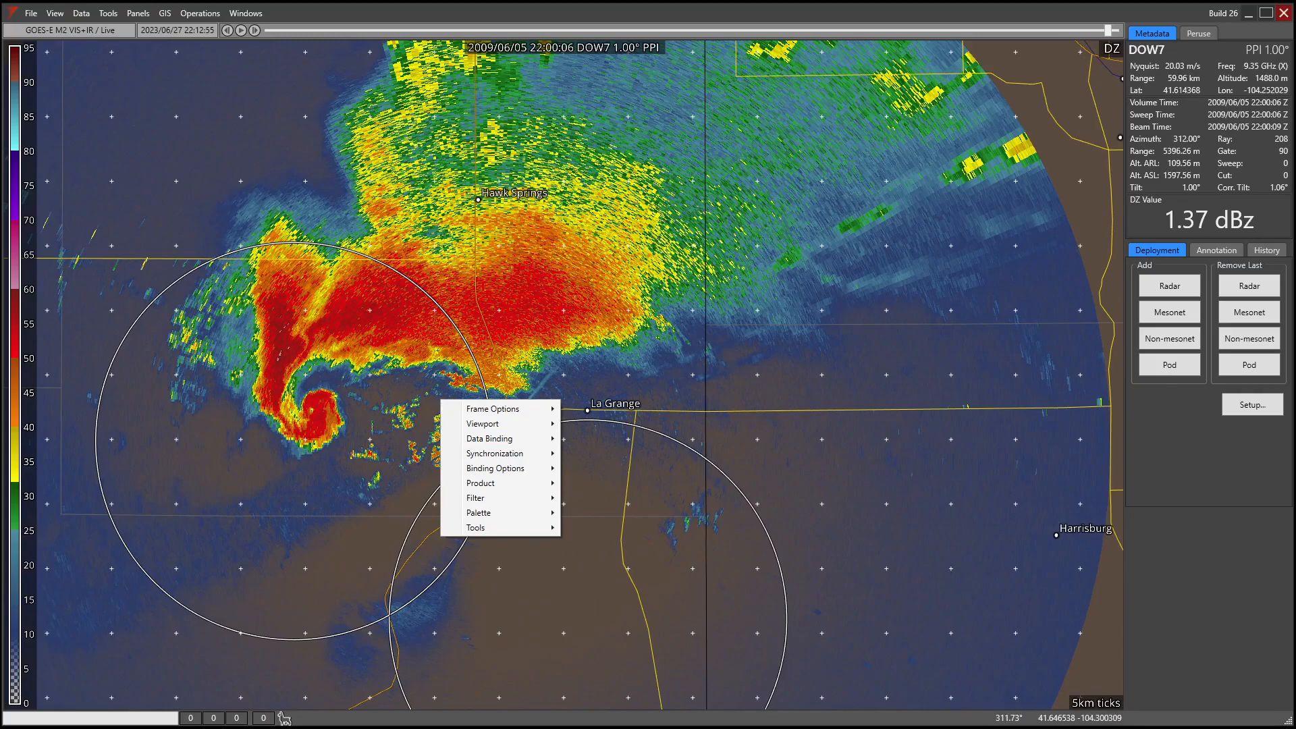
key("Escape")
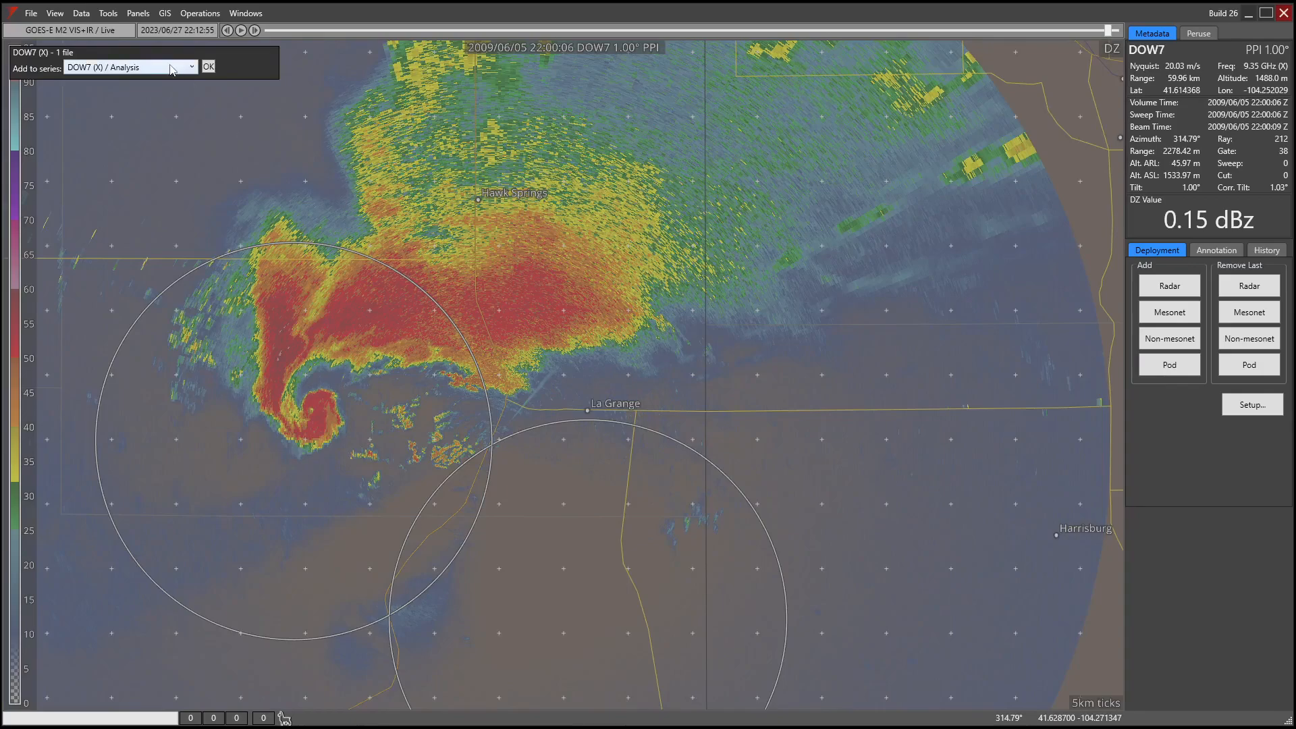
left_click(171, 67)
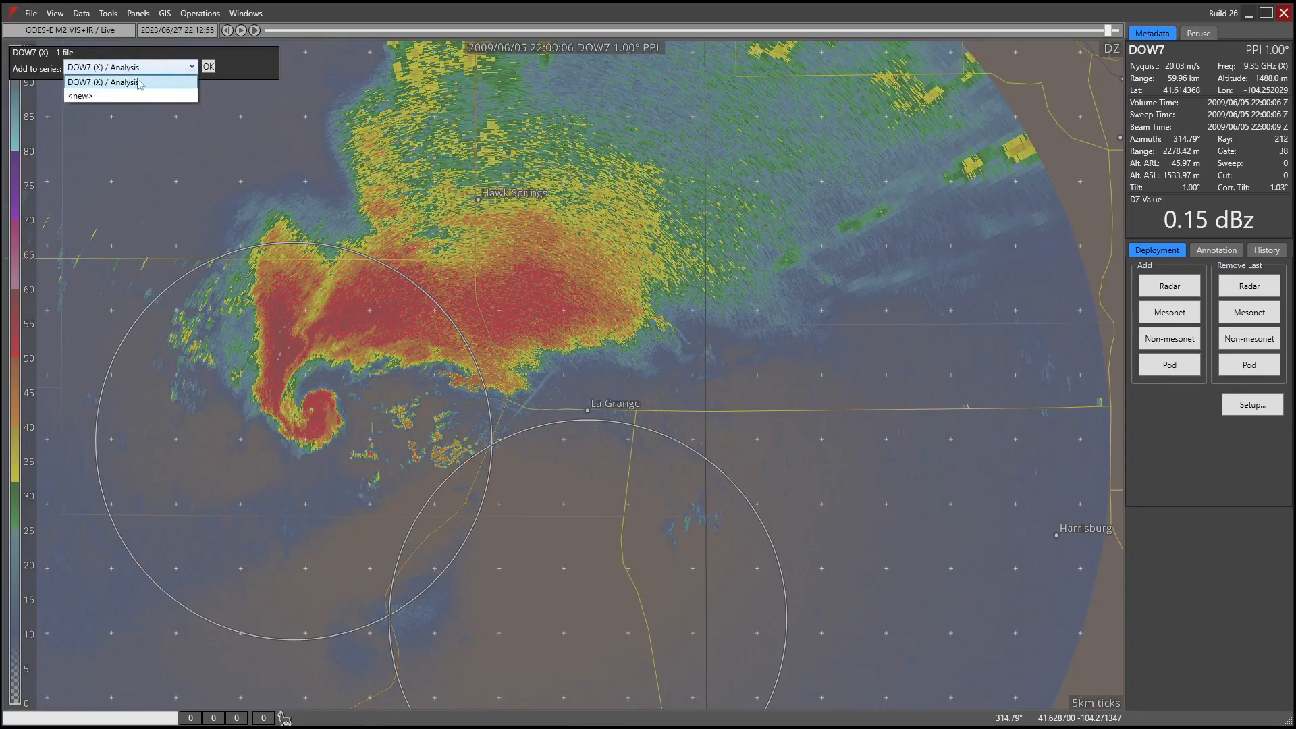
left_click(121, 100)
left_click(209, 67)
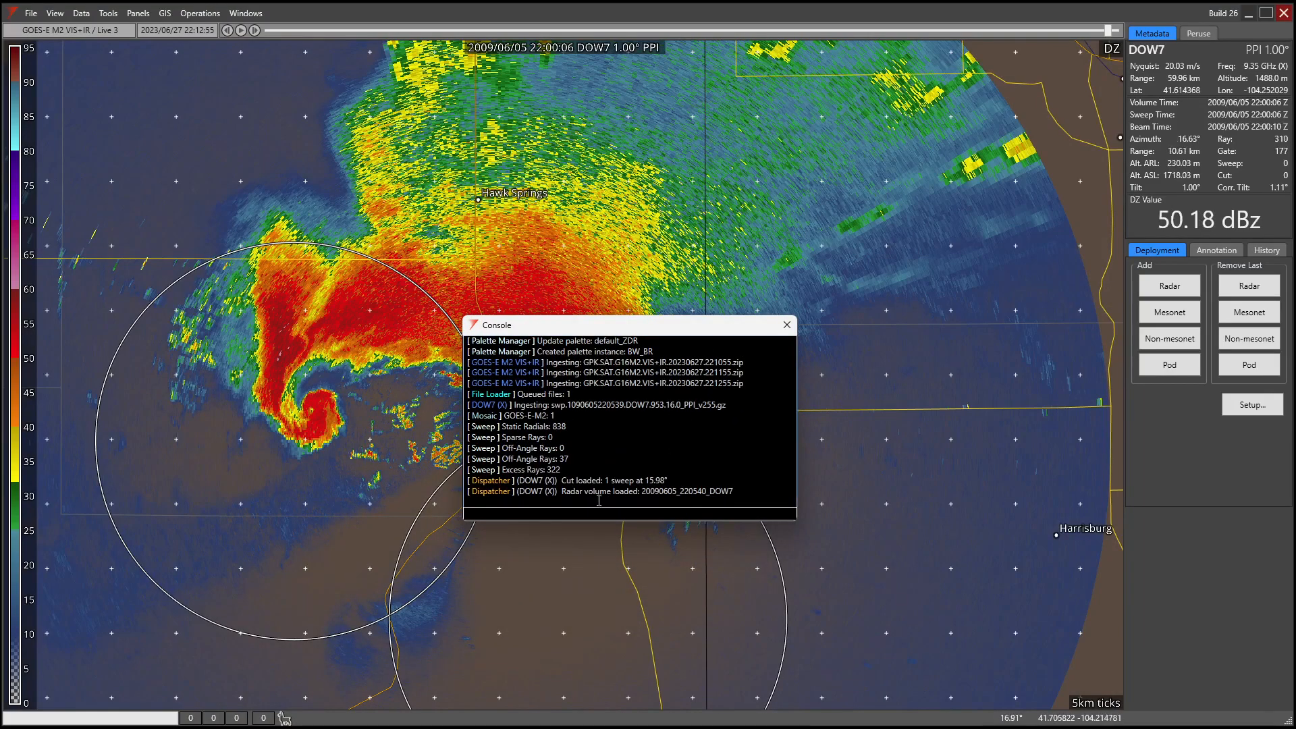
- Examine the static radial, off-angle ray and excess ray statistics for the loaded sweep in the console
left_click_drag(575, 429, 502, 427)
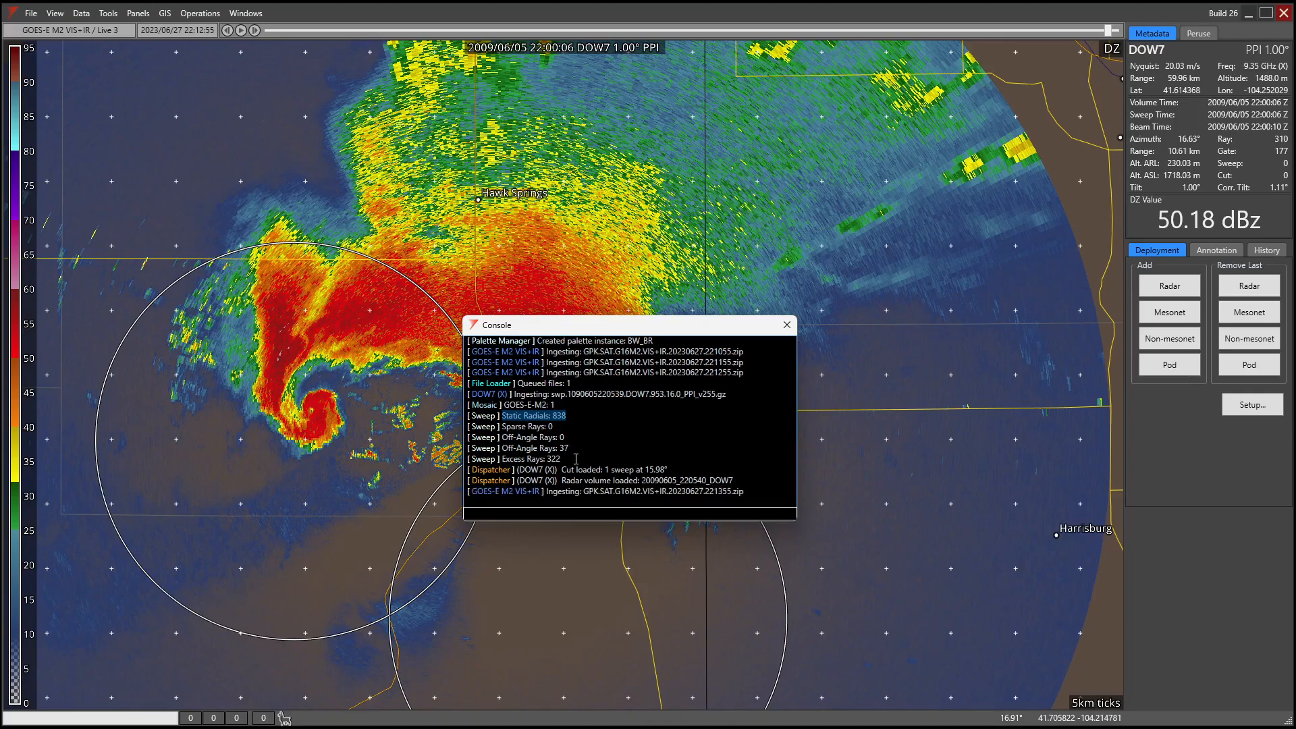
left_click_drag(576, 446, 561, 447)
double_click(554, 459)
key("Escape")
- Bind the DOW7 (X) / Analysis 3 dataset to the frame
right_click(328, 267)
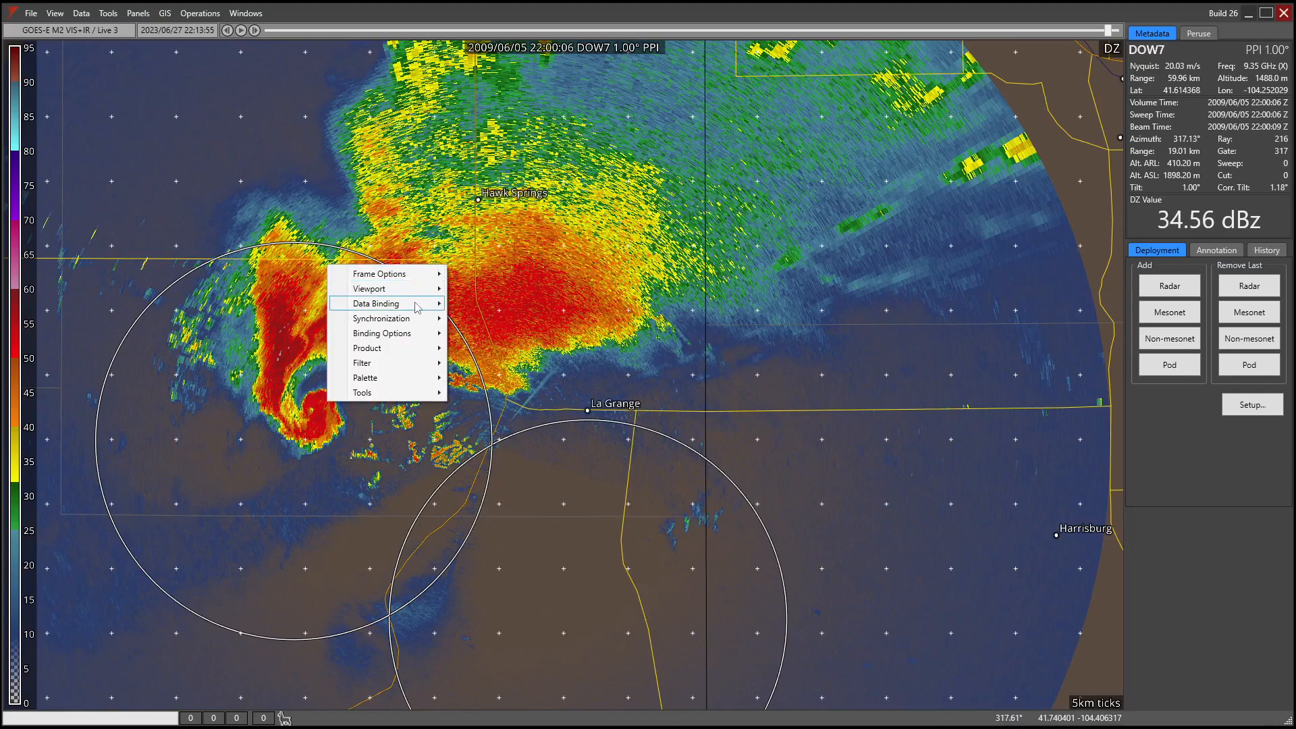
mouse_move(418, 308)
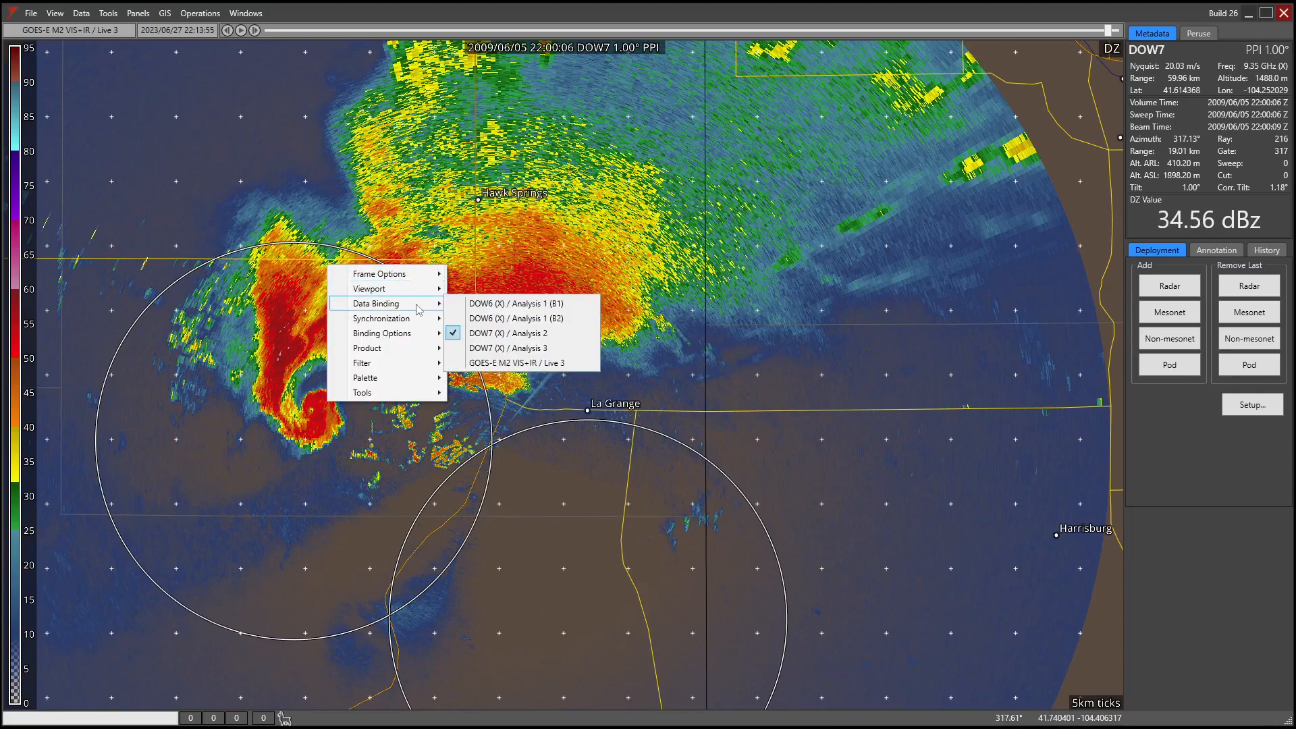
left_click(550, 349)
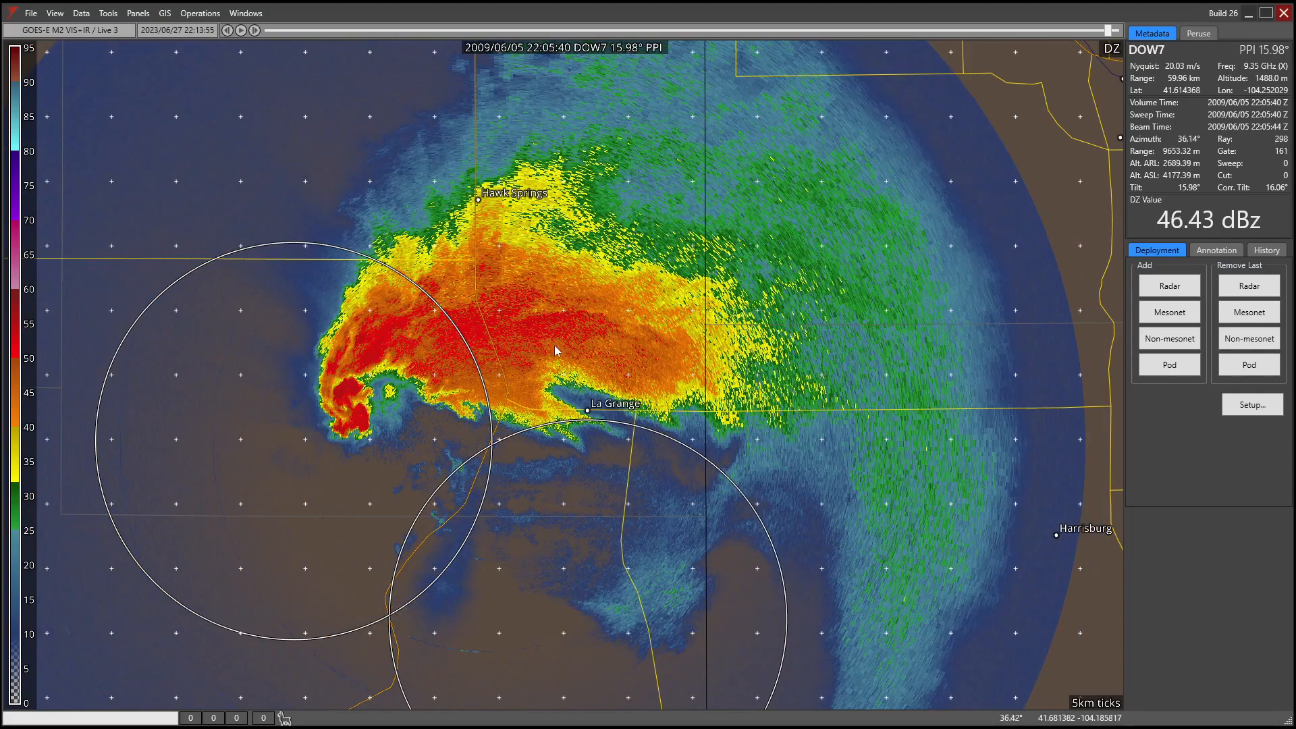
- Focus on the storm's hook west of La Grange and display the VR product
scroll(497, 352, "up", 3)
left_click_drag(520, 354, 435, 408)
right_click(505, 272)
left_click(351, 324)
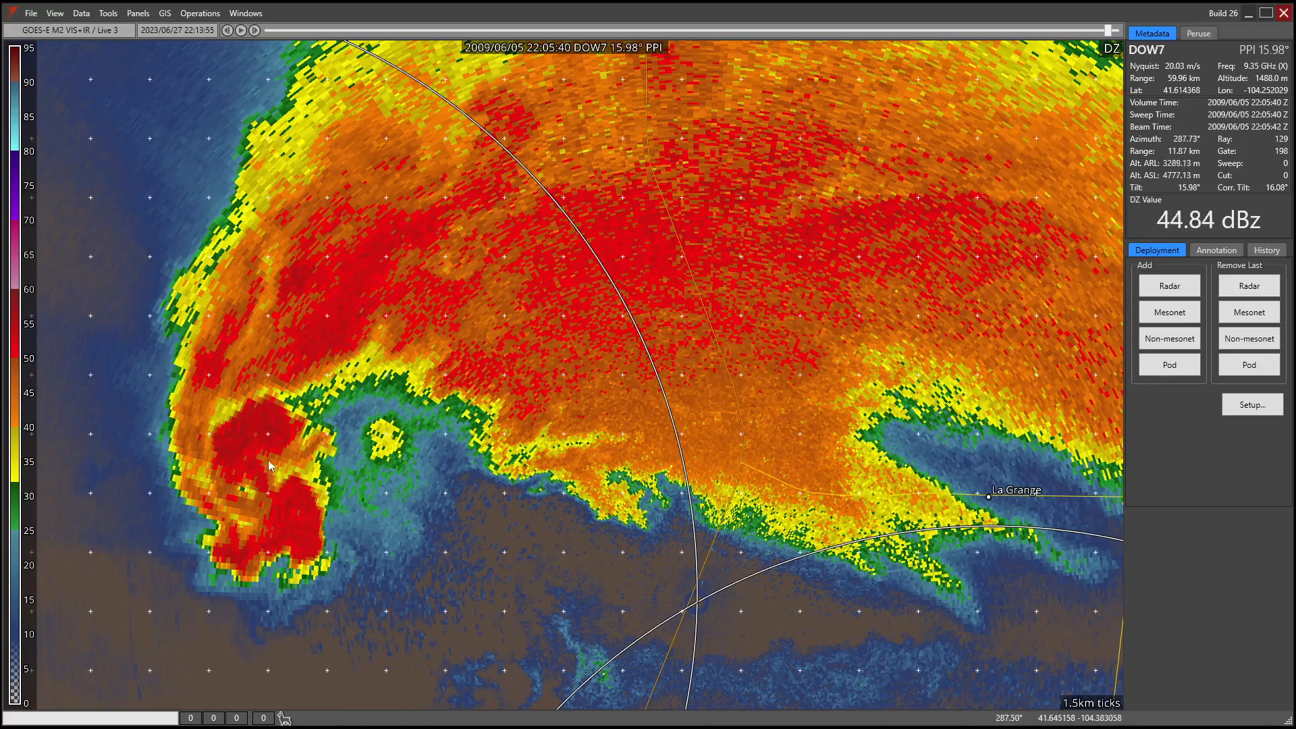
right_click(357, 342)
mouse_move(428, 427)
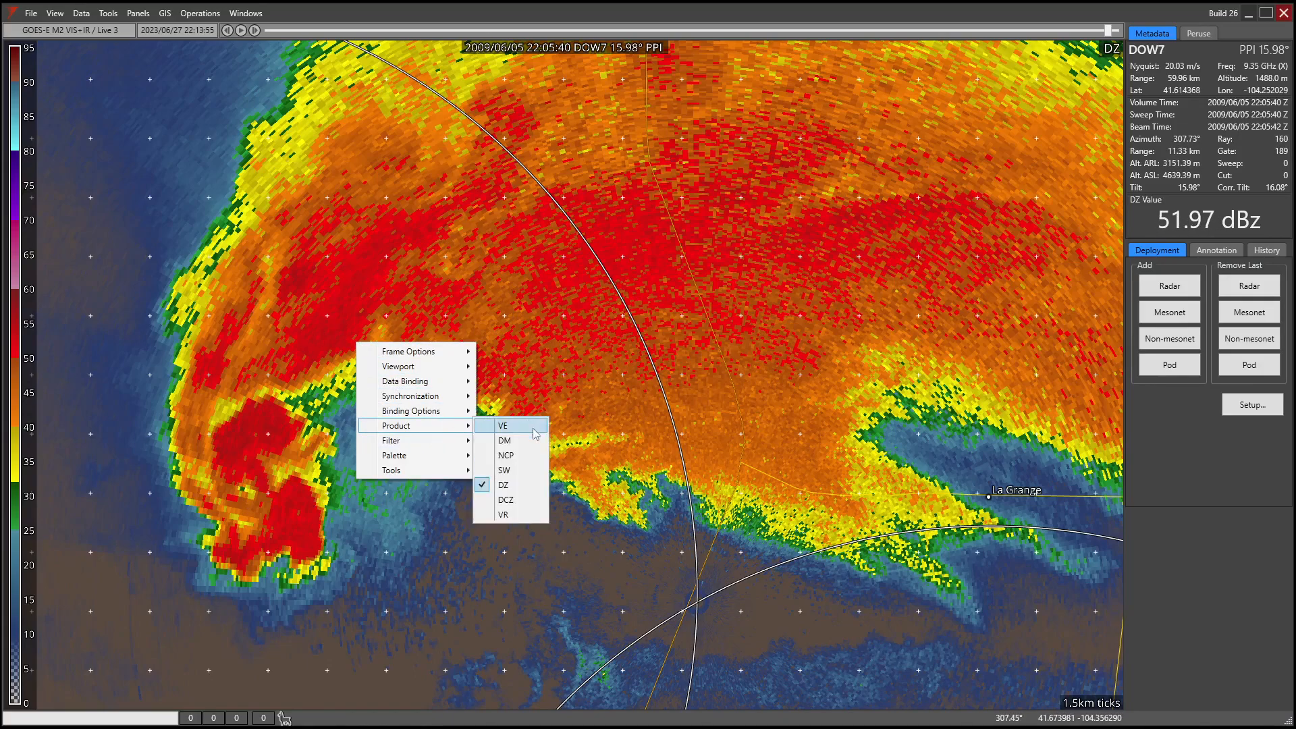
left_click(518, 515)
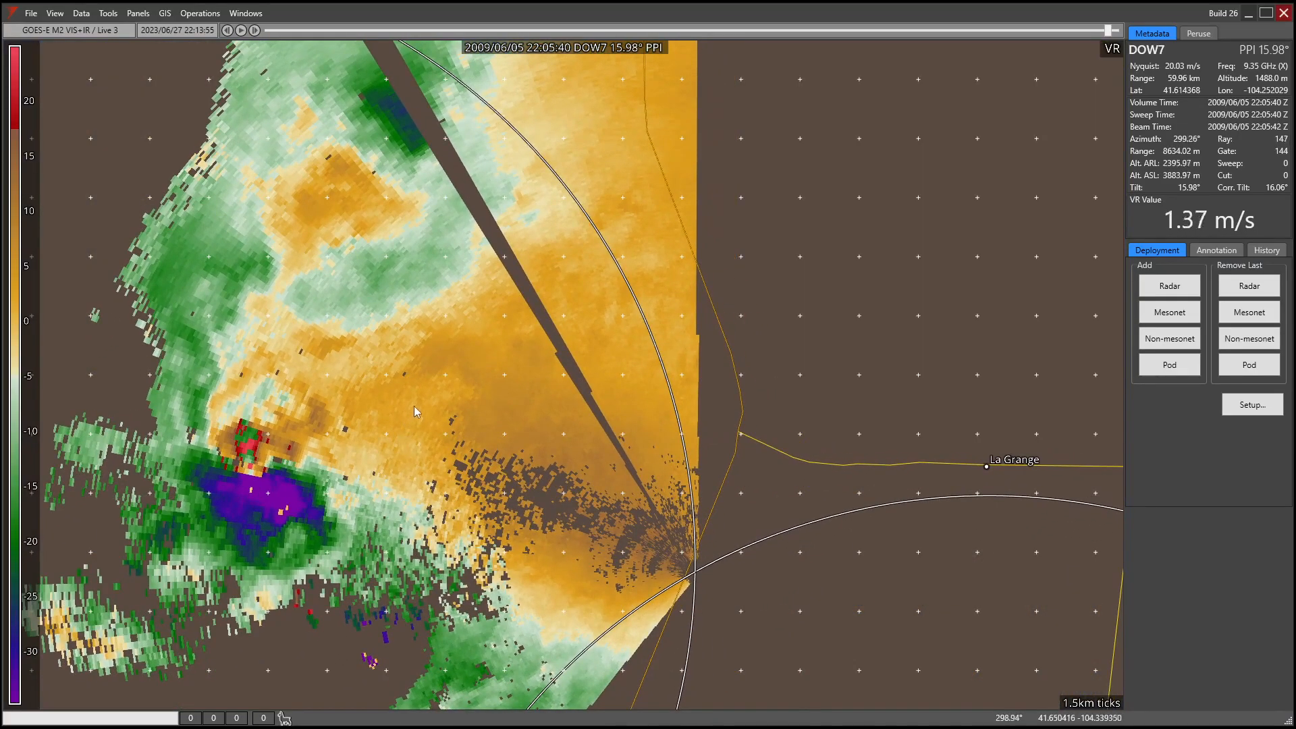
- Switch the displayed DOW7 product to DM over the wider storm
scroll(414, 414, "down", 2)
right_click(427, 387)
mouse_move(486, 469)
left_click(587, 485)
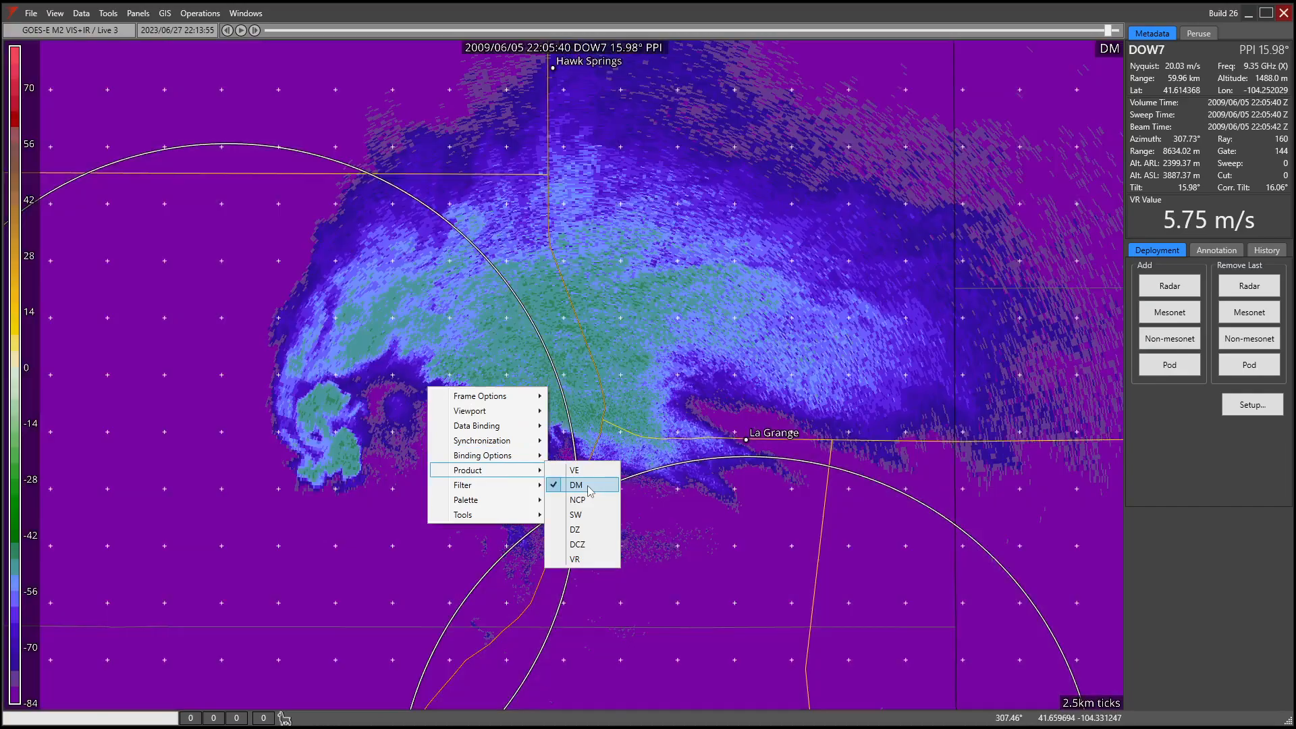
- Change the palette of the displayed DOW7 DM product to one that spans its dBm range
right_click(531, 317)
mouse_move(605, 399)
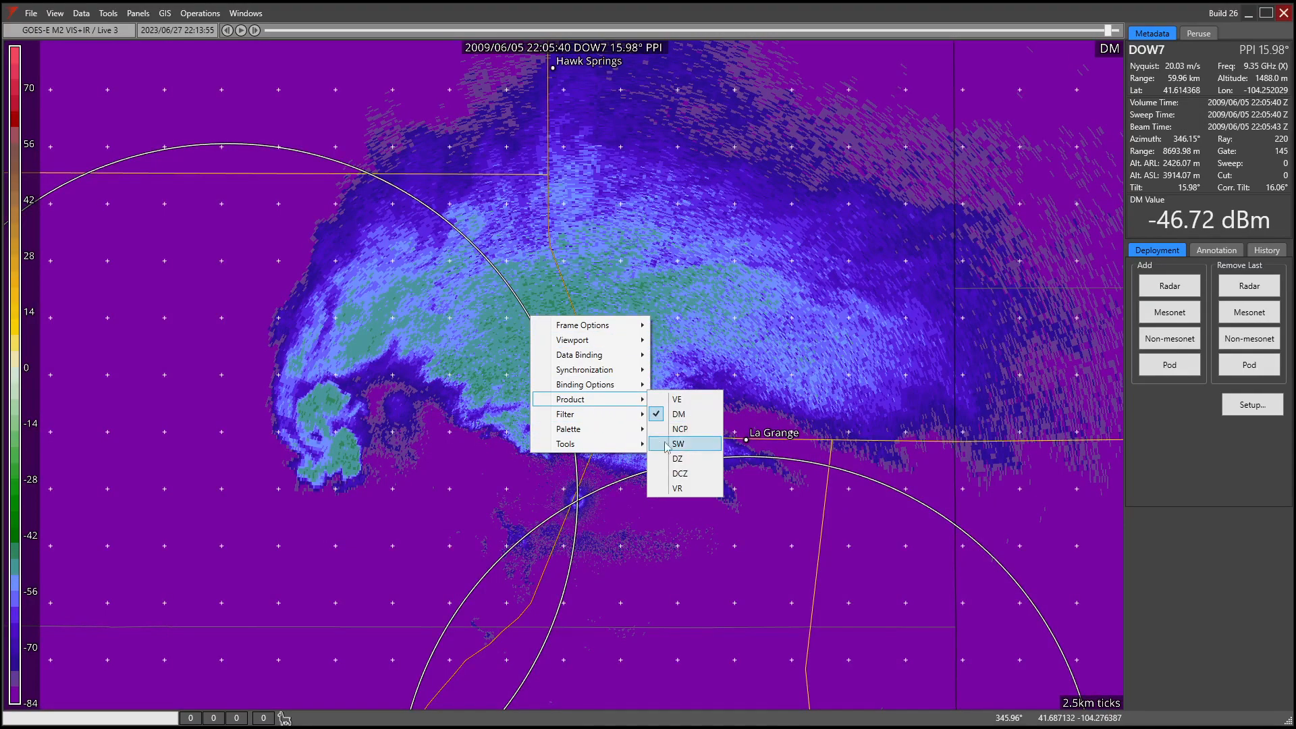
mouse_move(619, 432)
left_click(384, 458)
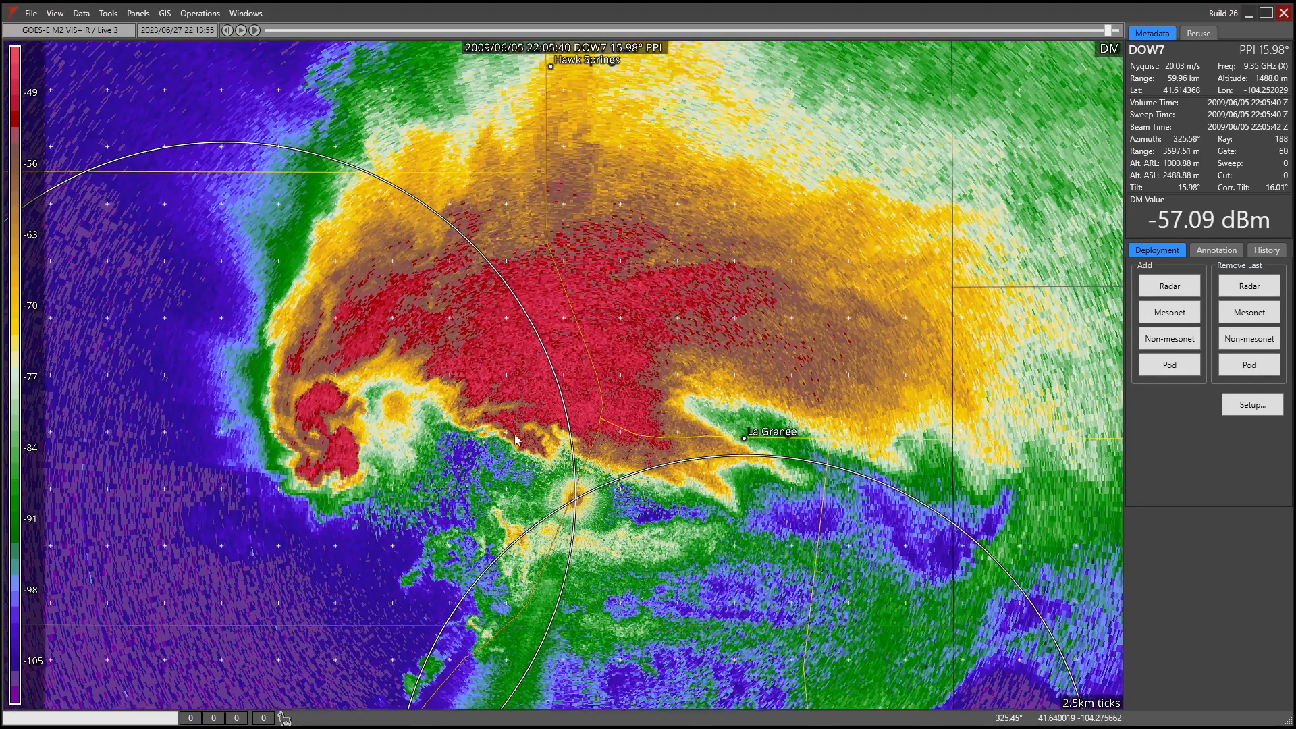
- Split the display into two side-by-side frames
left_click_drag(533, 433, 437, 436)
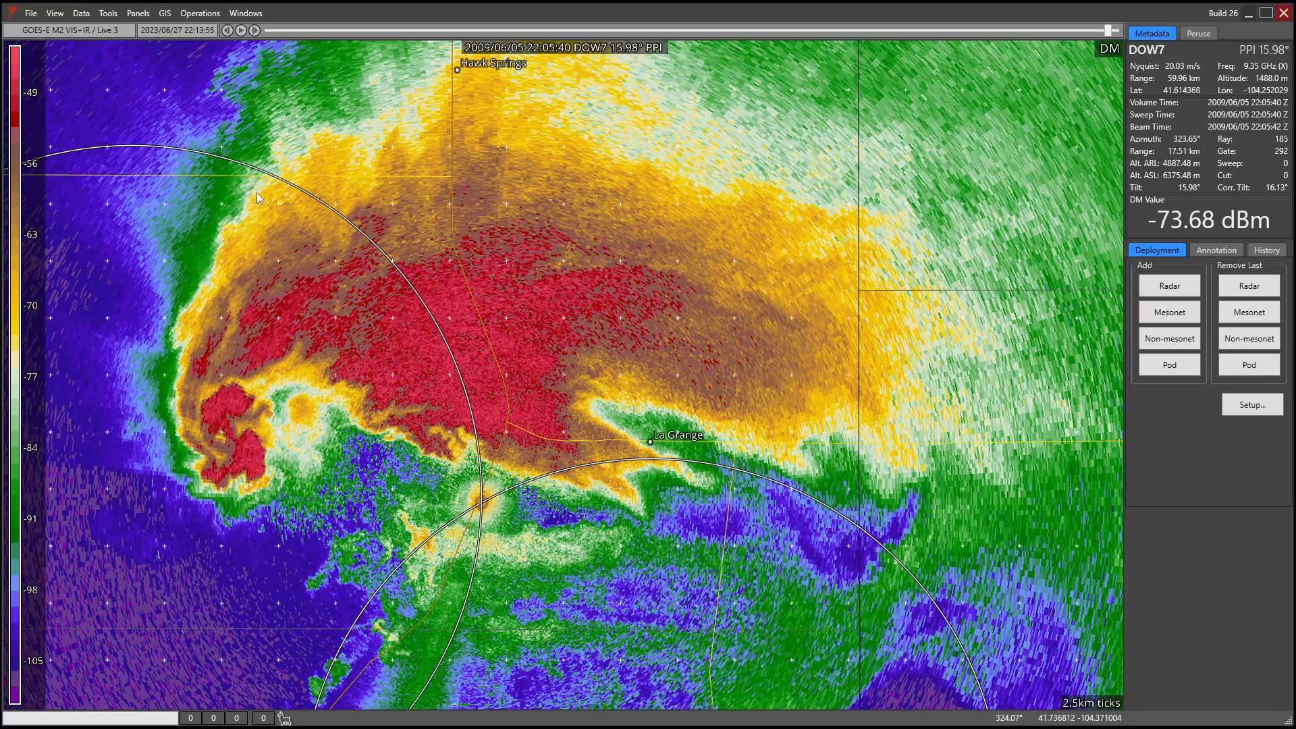
scroll(297, 229, "down", 5)
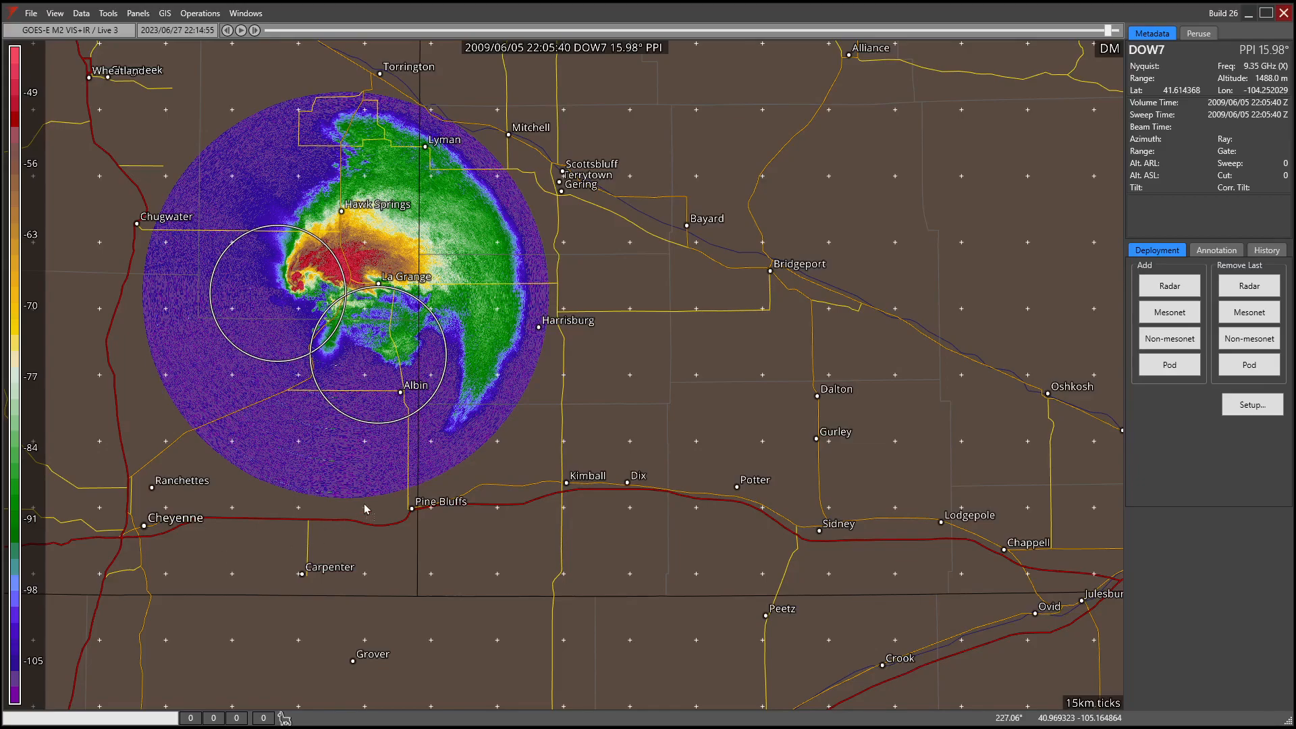
scroll(676, 405, "down", 1)
scroll(710, 380, "down", 1)
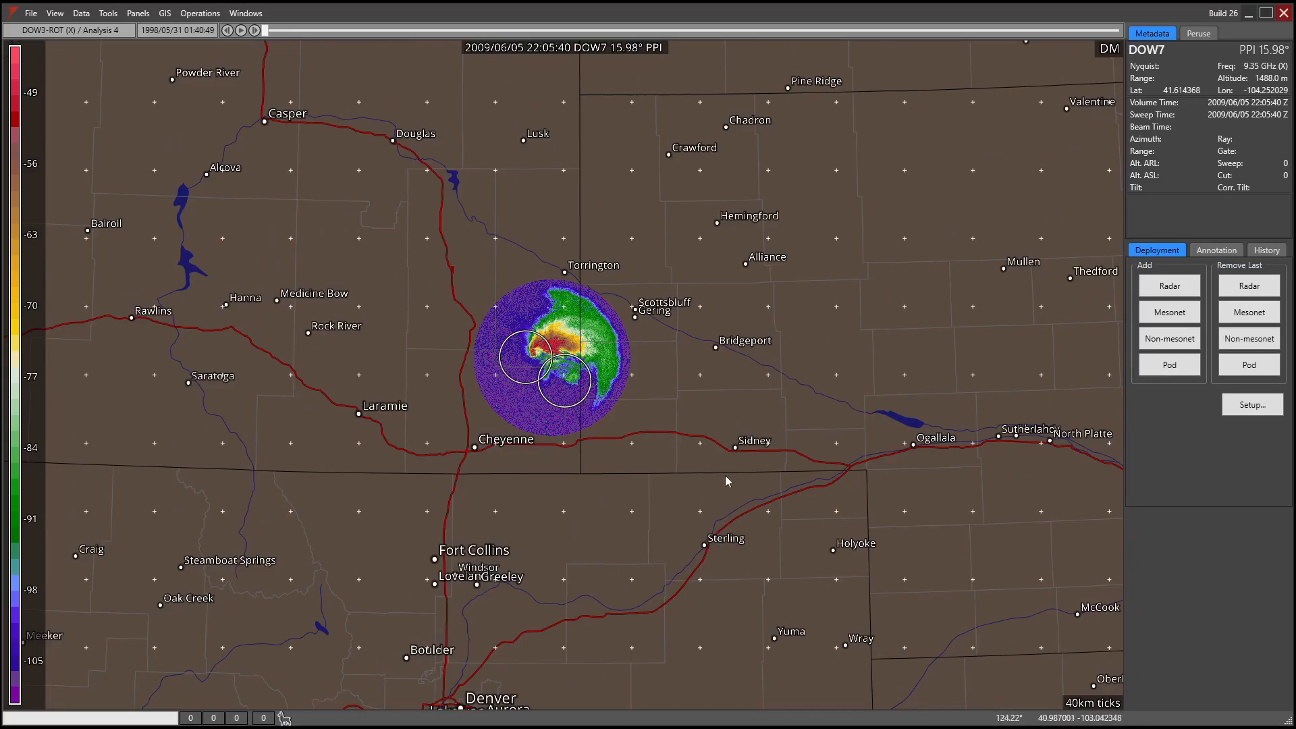
left_click(143, 14)
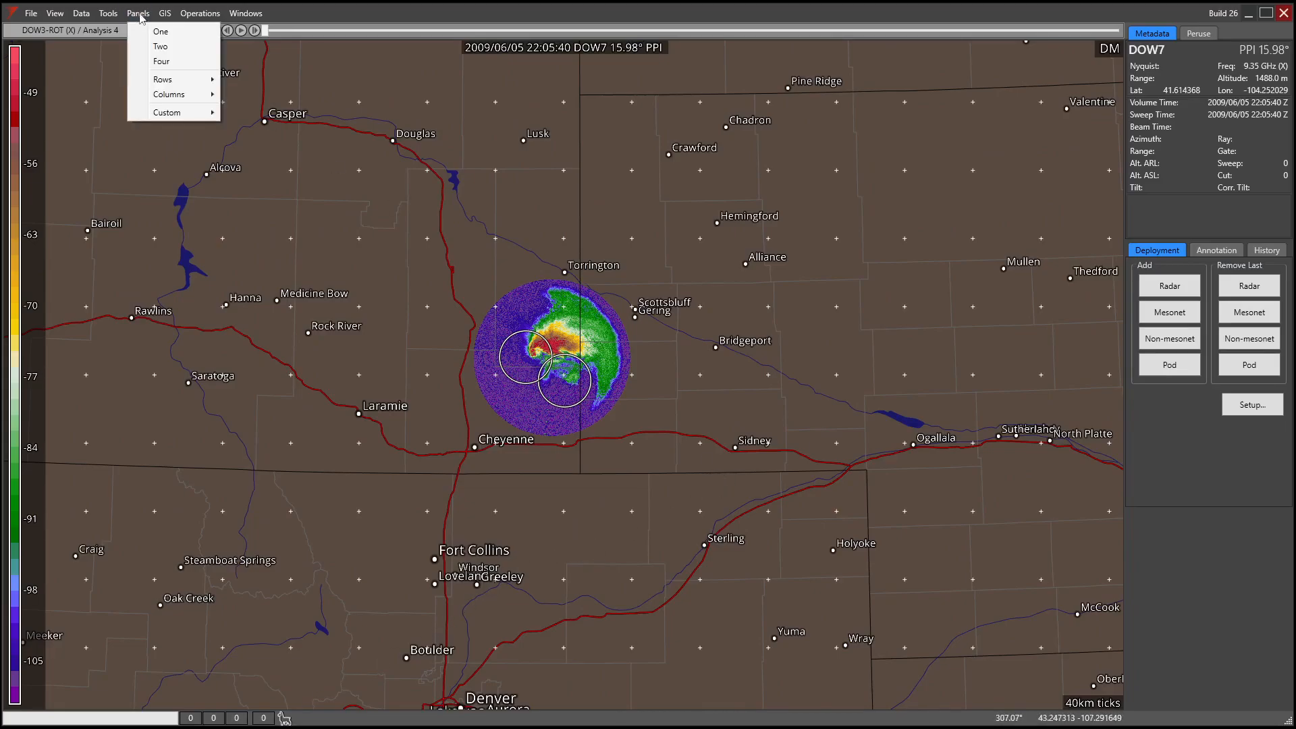
left_click(176, 47)
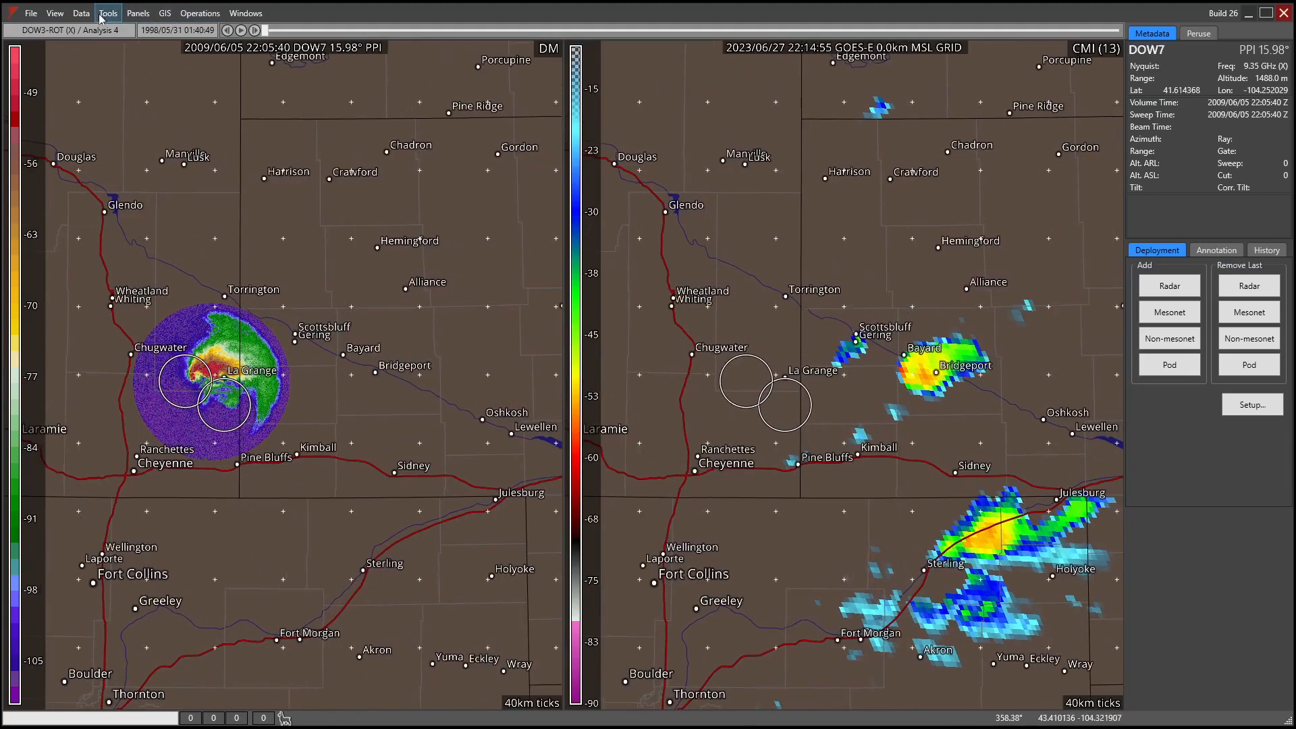
- Show the DOW3-ROT (X) / Analysis 4 dataset in all frames
left_click(81, 13)
mouse_move(162, 76)
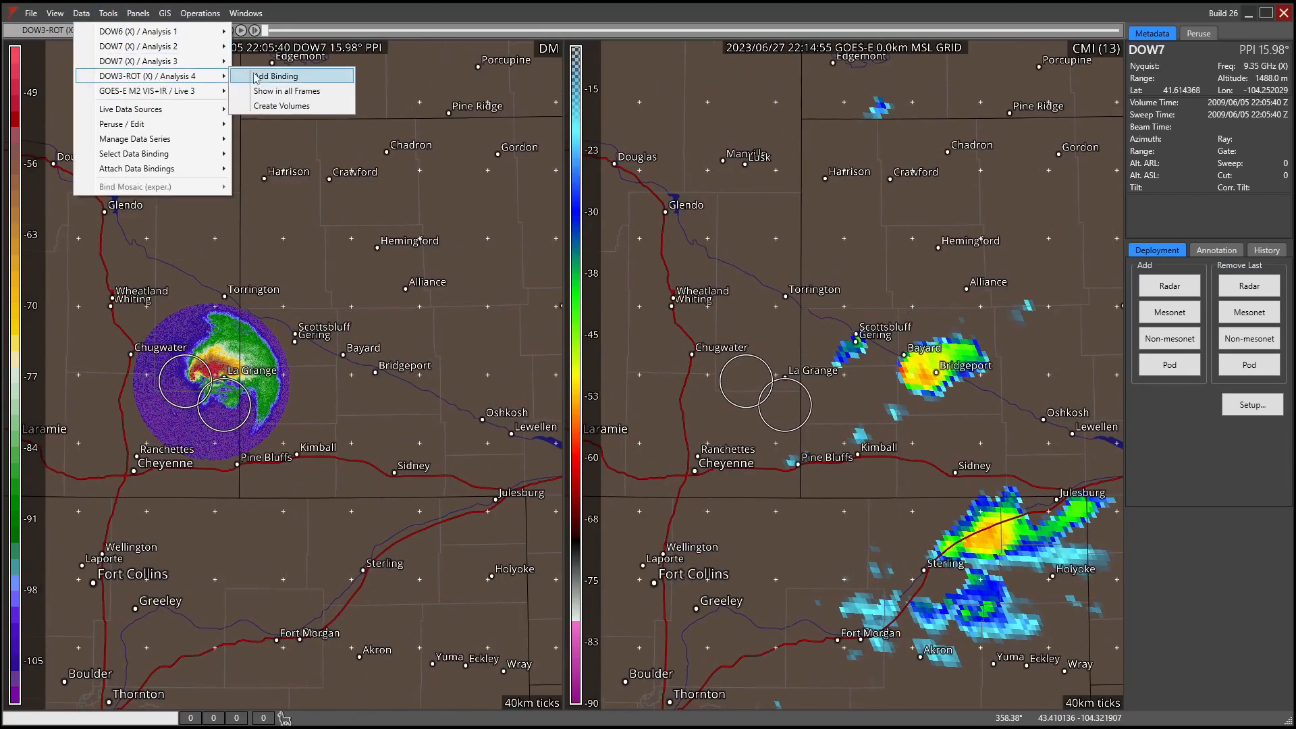
left_click(290, 83)
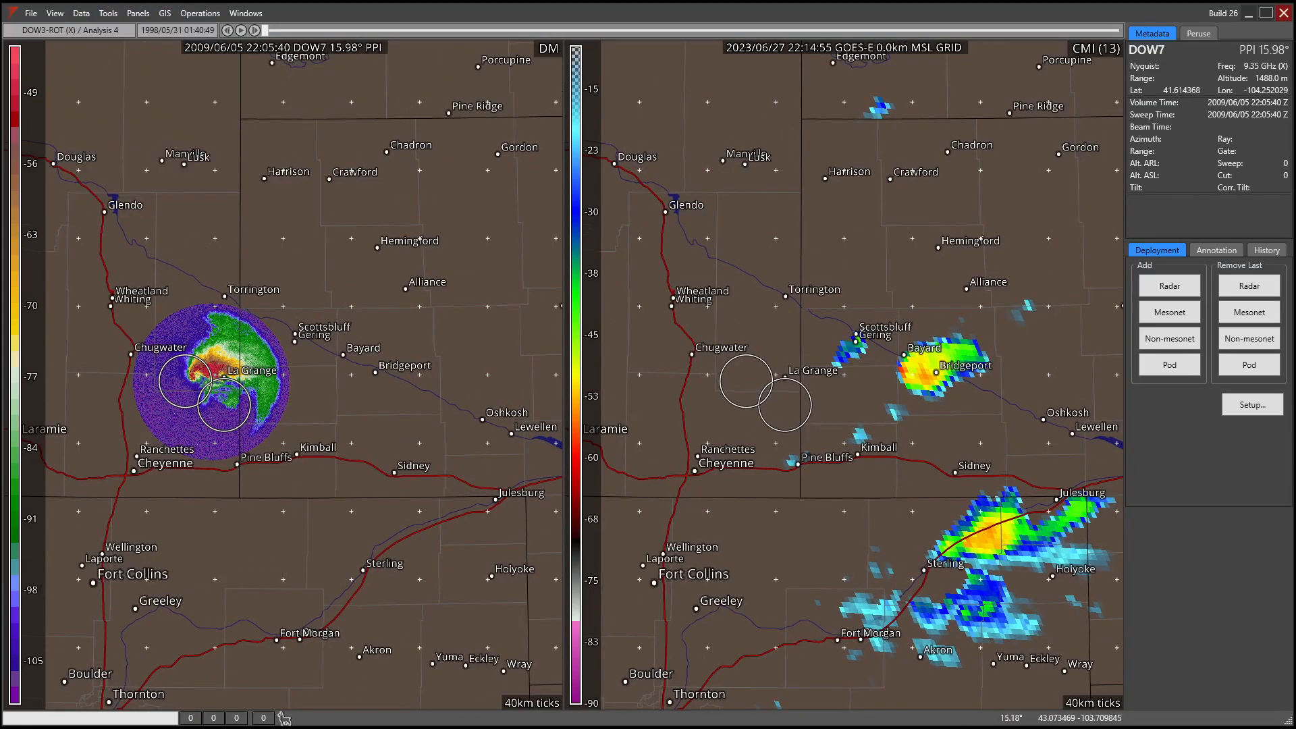
left_click(81, 14)
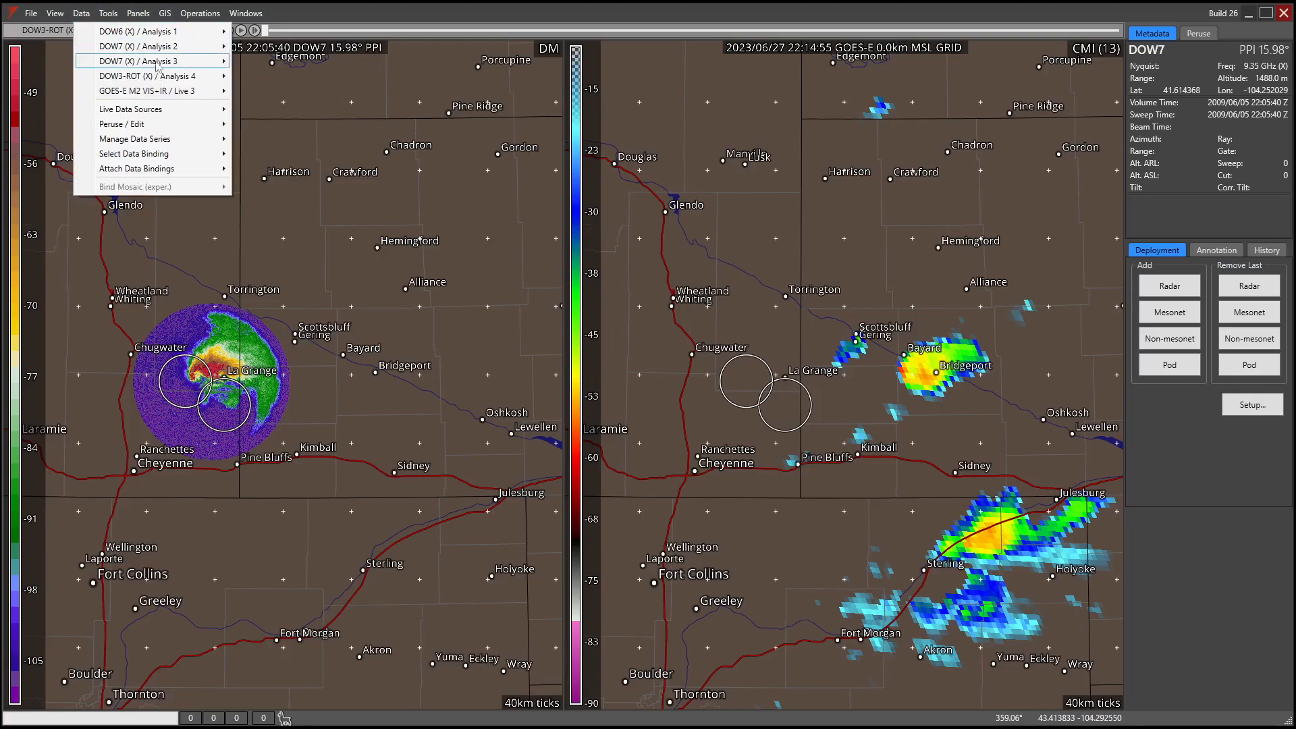
mouse_move(181, 79)
left_click(283, 92)
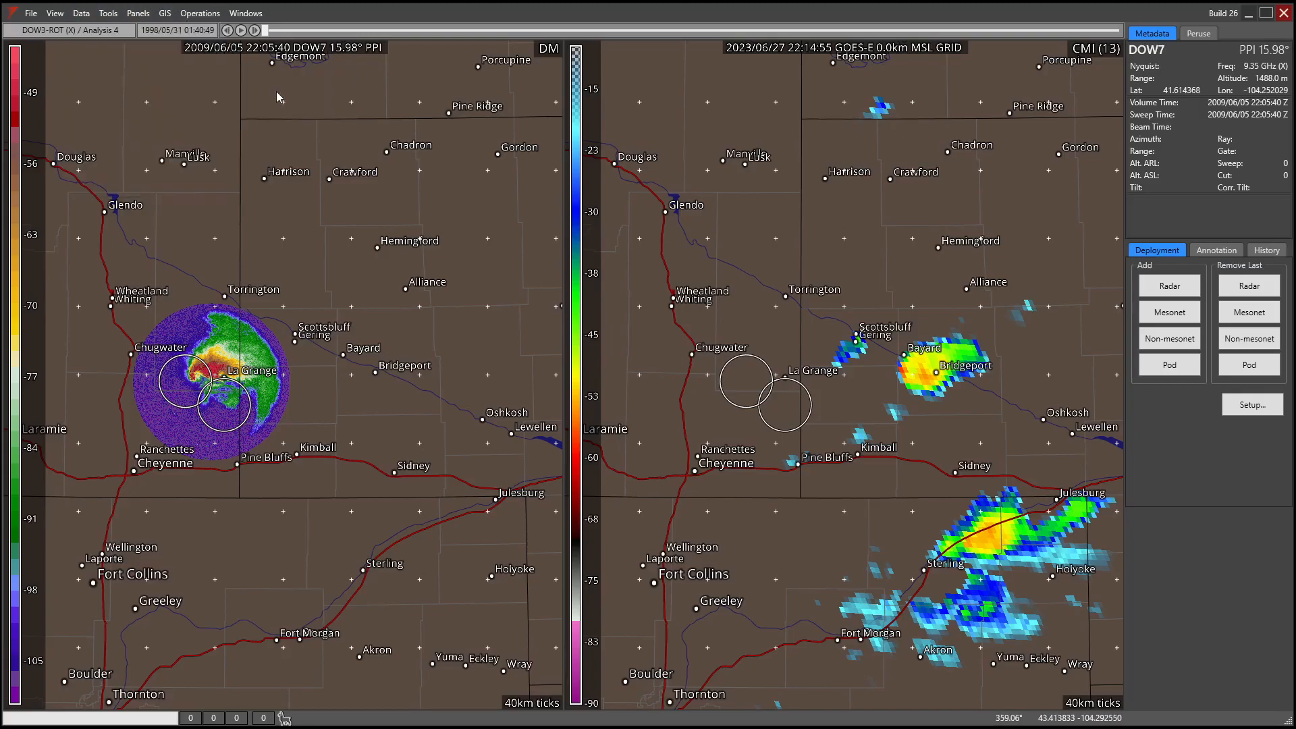
- Set the displayed DOW3-ROT product to DM in both frames
right_click(408, 294)
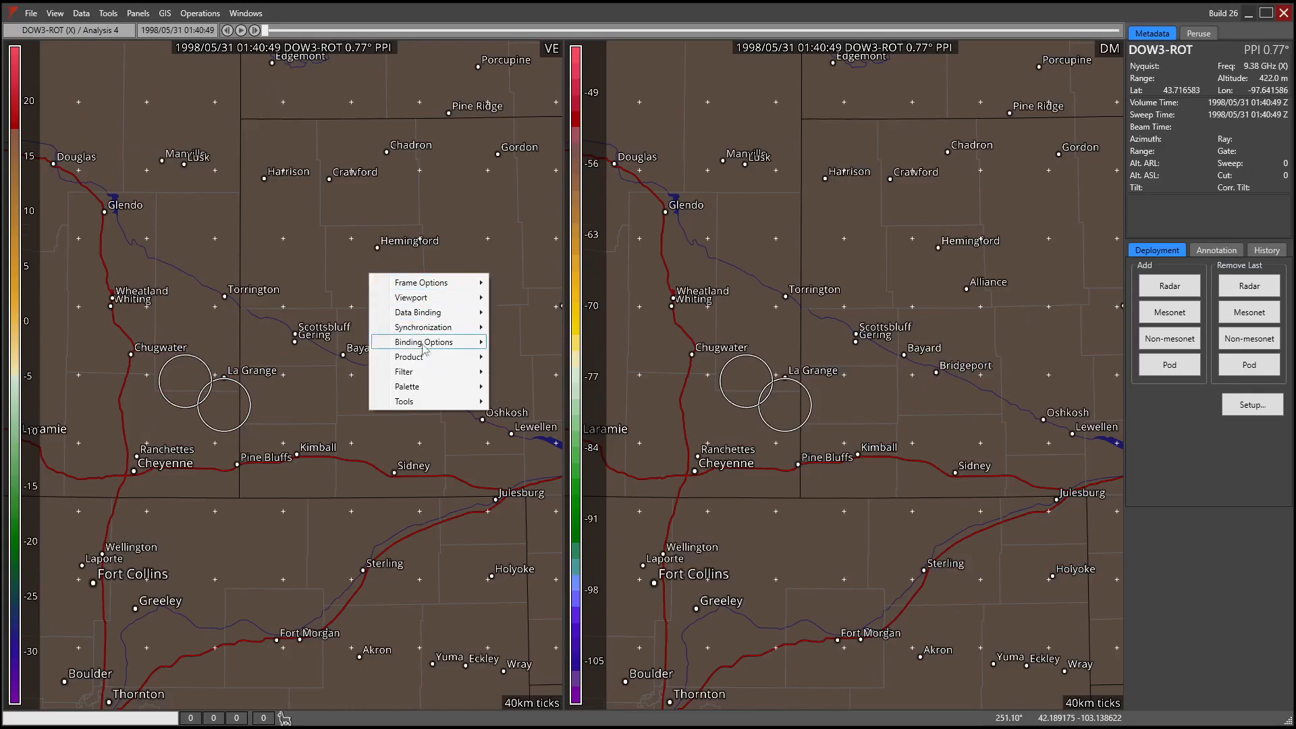
mouse_move(424, 365)
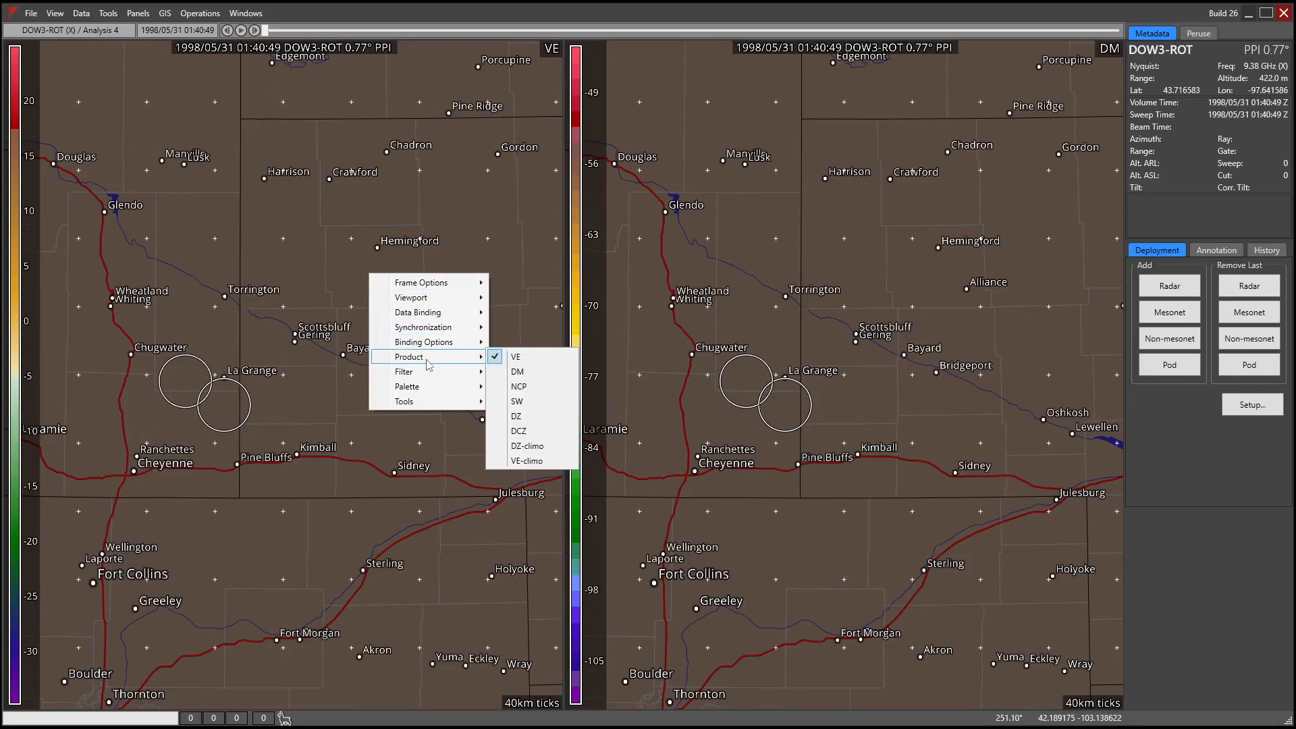
left_click(533, 376)
right_click(705, 283)
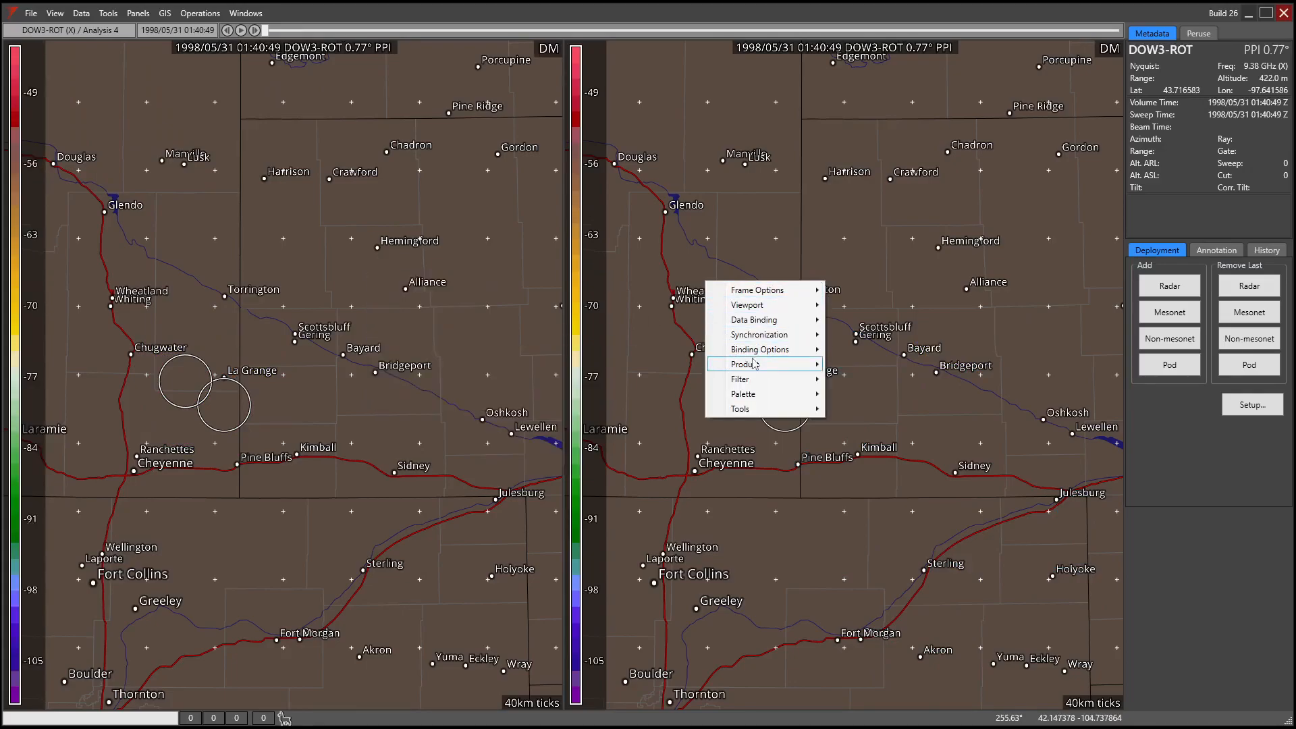
mouse_move(774, 366)
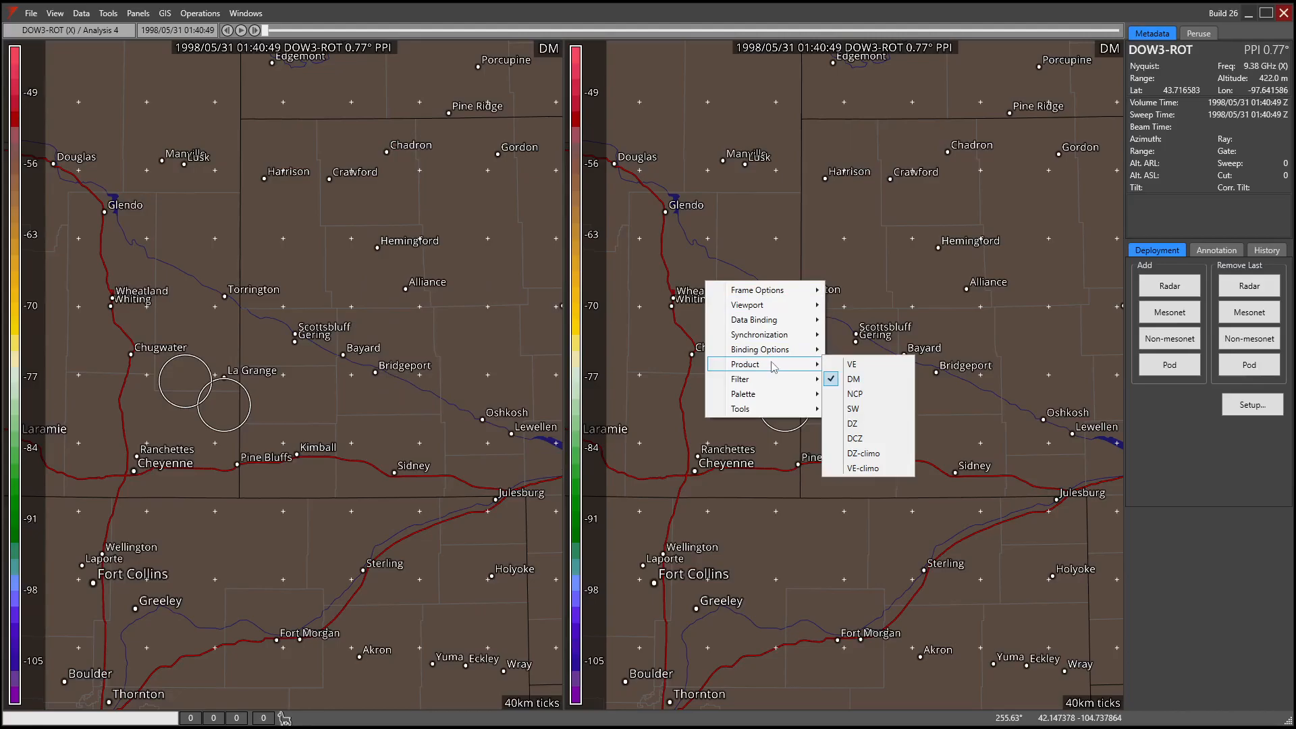
left_click(863, 375)
- Examine the DOW3-ROT sweep around Spencer and look through the binding options of its frame
scroll(405, 243, "down", 5)
left_click_drag(378, 318, 308, 308)
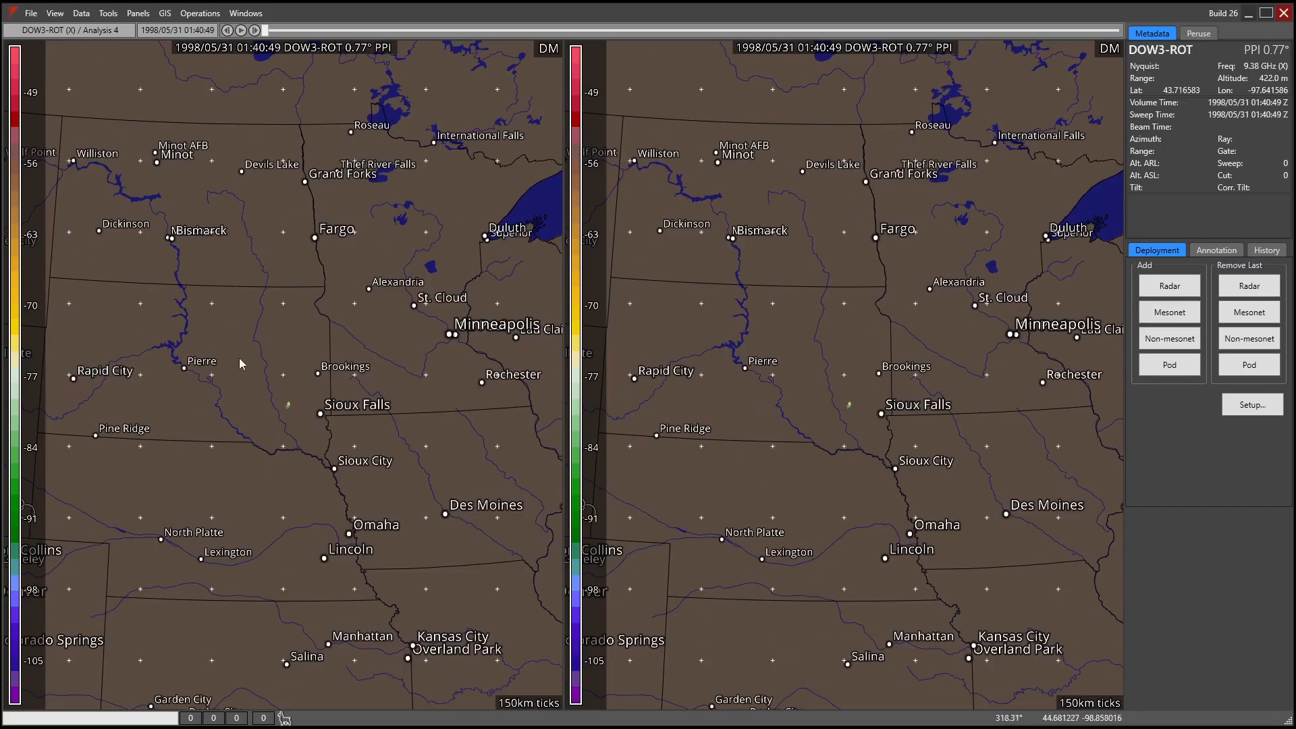
scroll(287, 409, "up", 6)
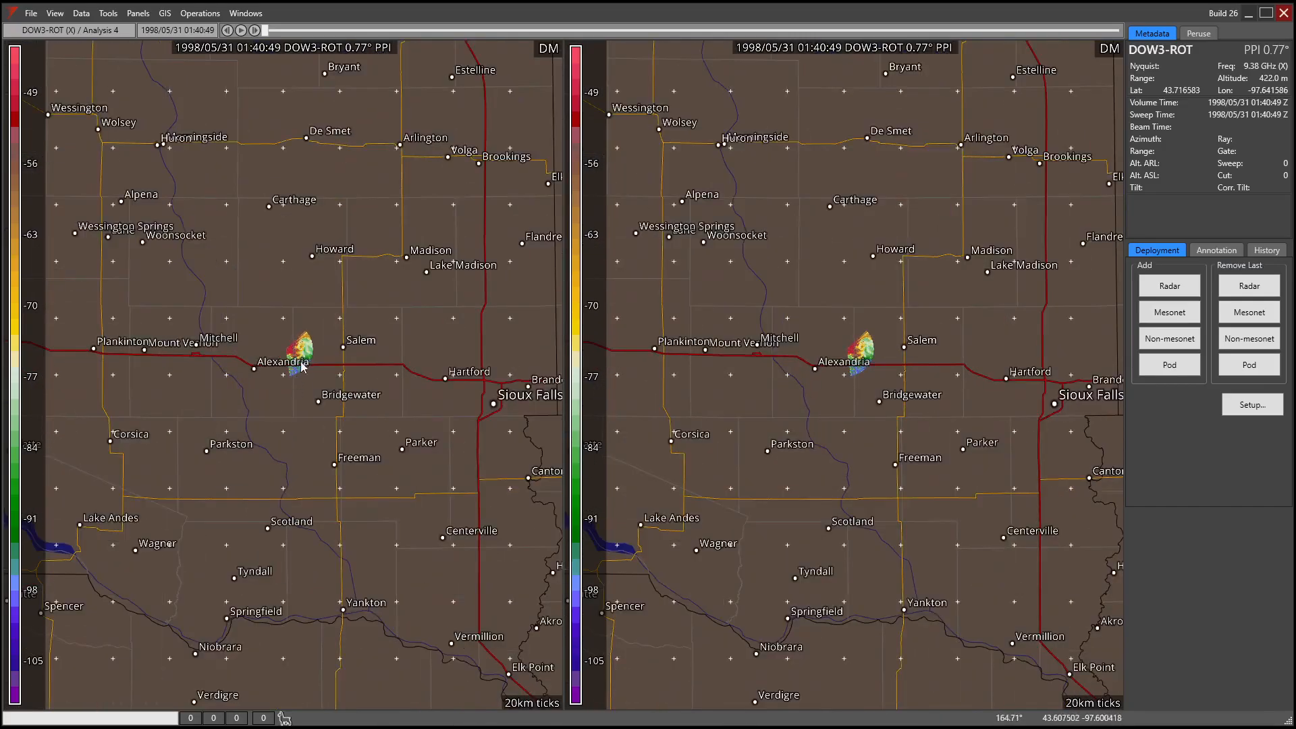
scroll(301, 373, "up", 6)
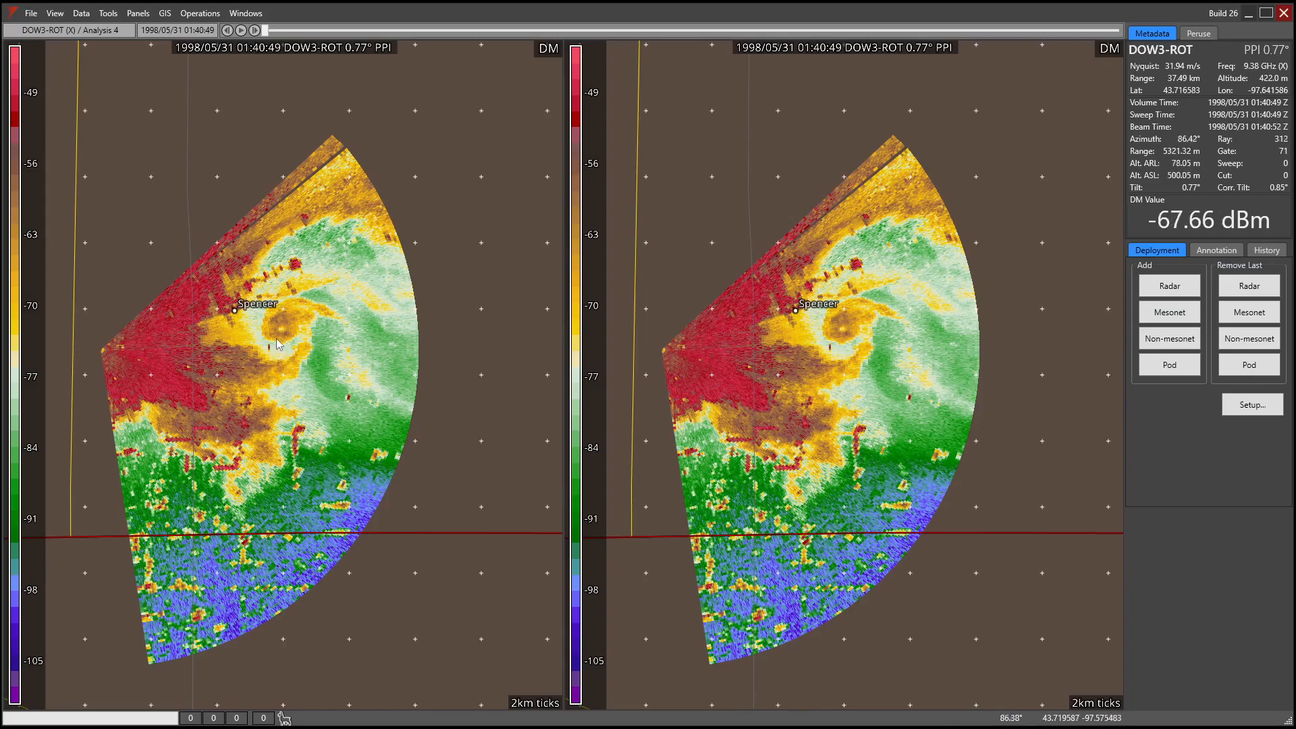
right_click(276, 311)
mouse_move(344, 380)
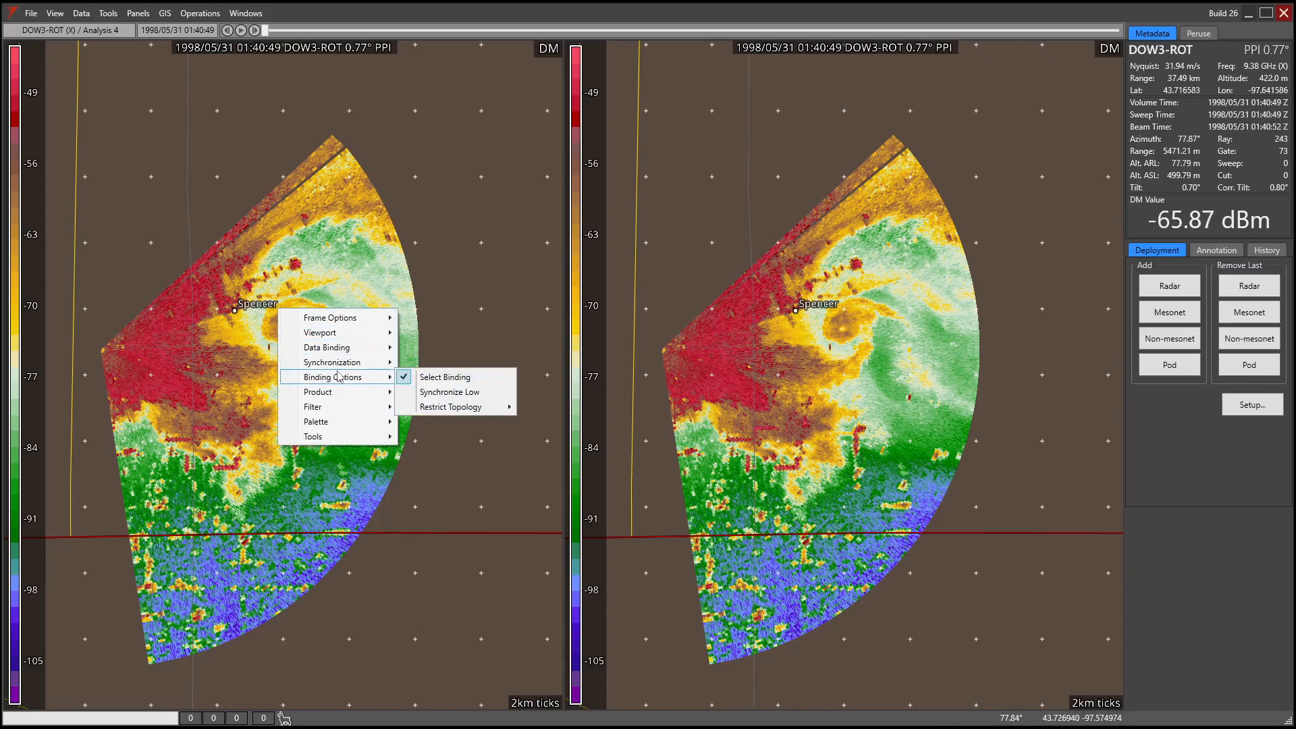
left_click(412, 266)
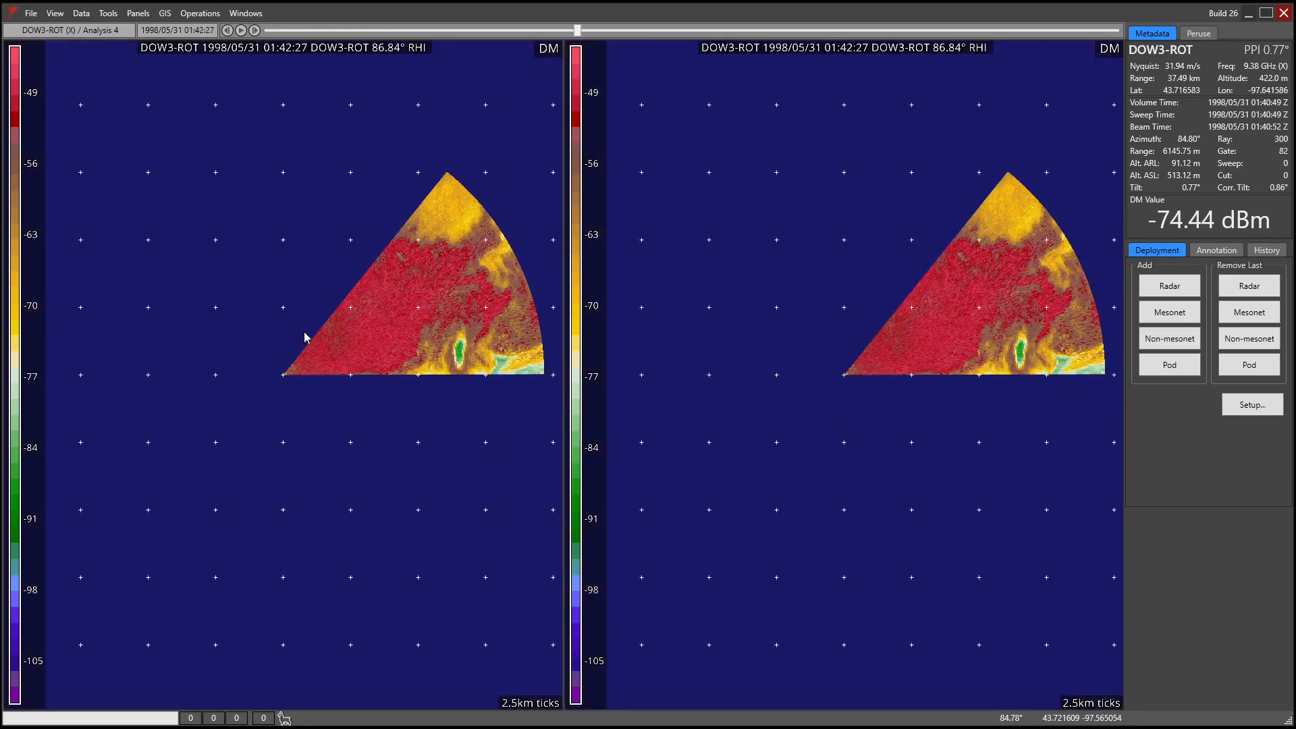
- Inspect an RHI sweep of the DOW3-ROT series and play through the remaining sweeps
scroll(313, 330, "up", 3)
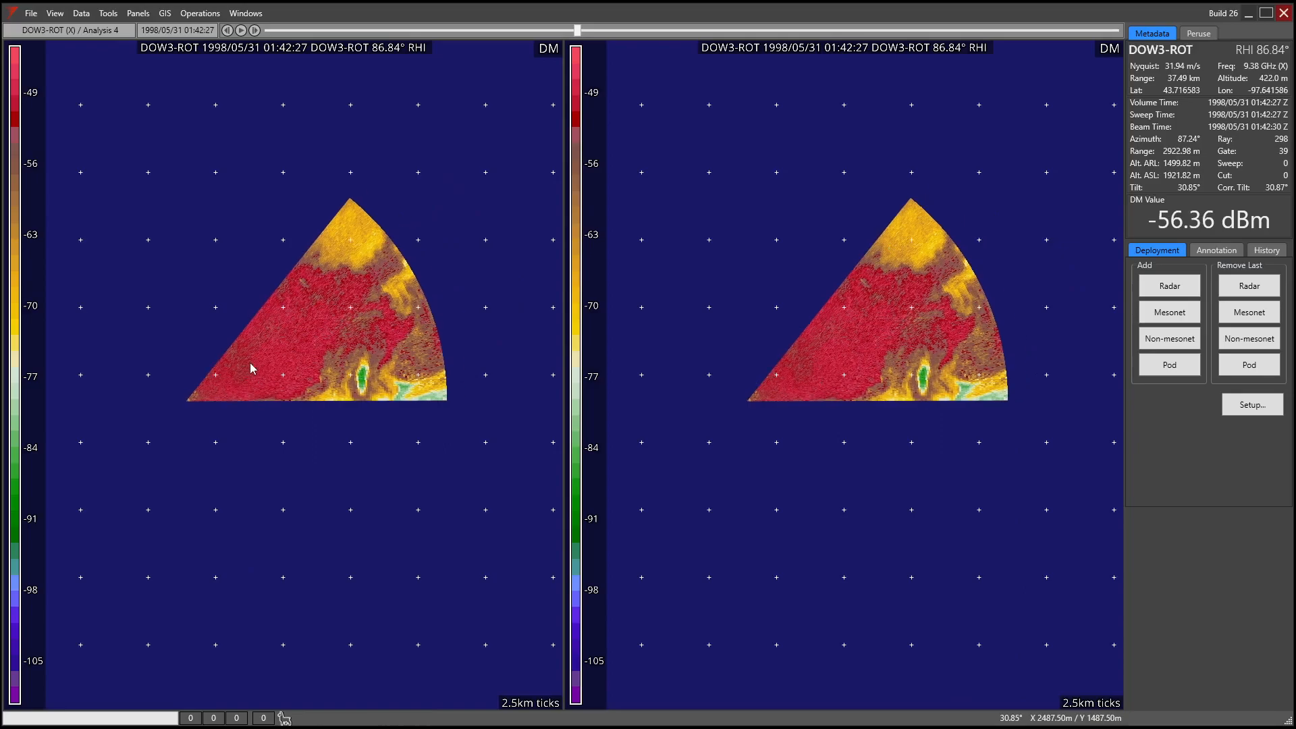
scroll(276, 382, "down", 3)
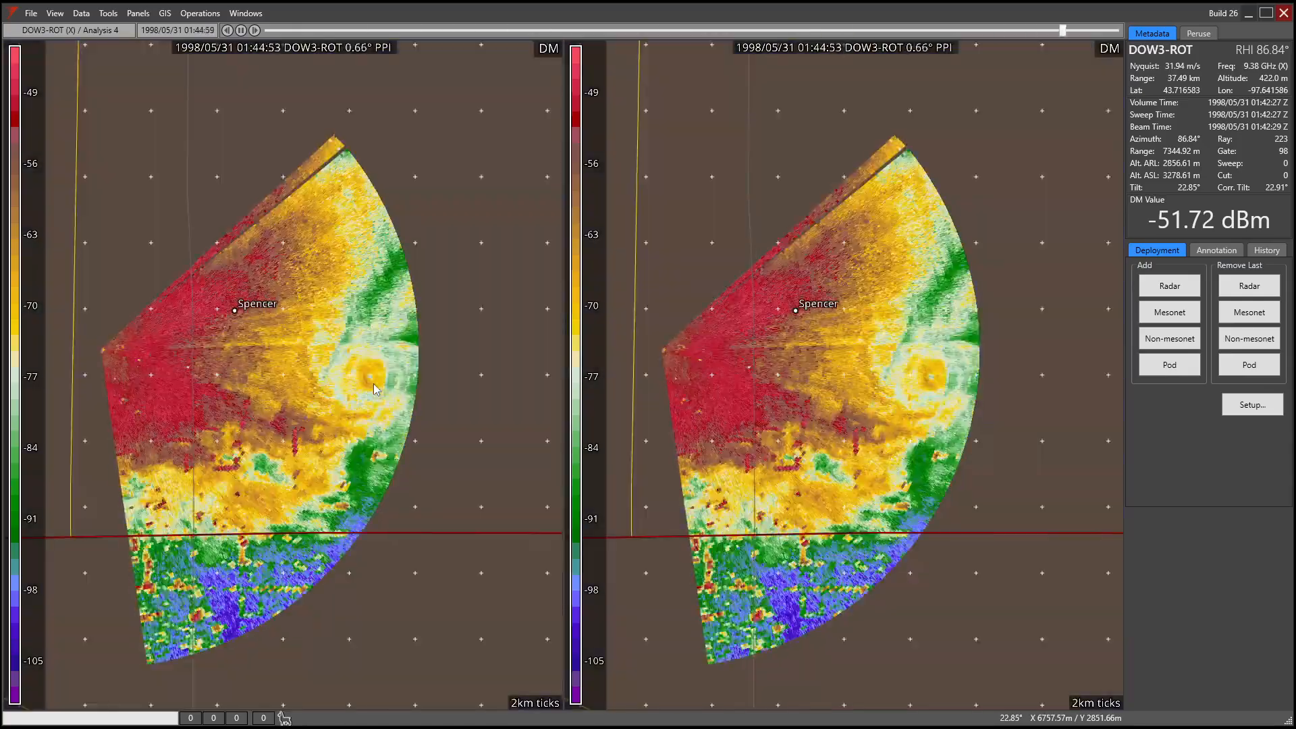
key("space")
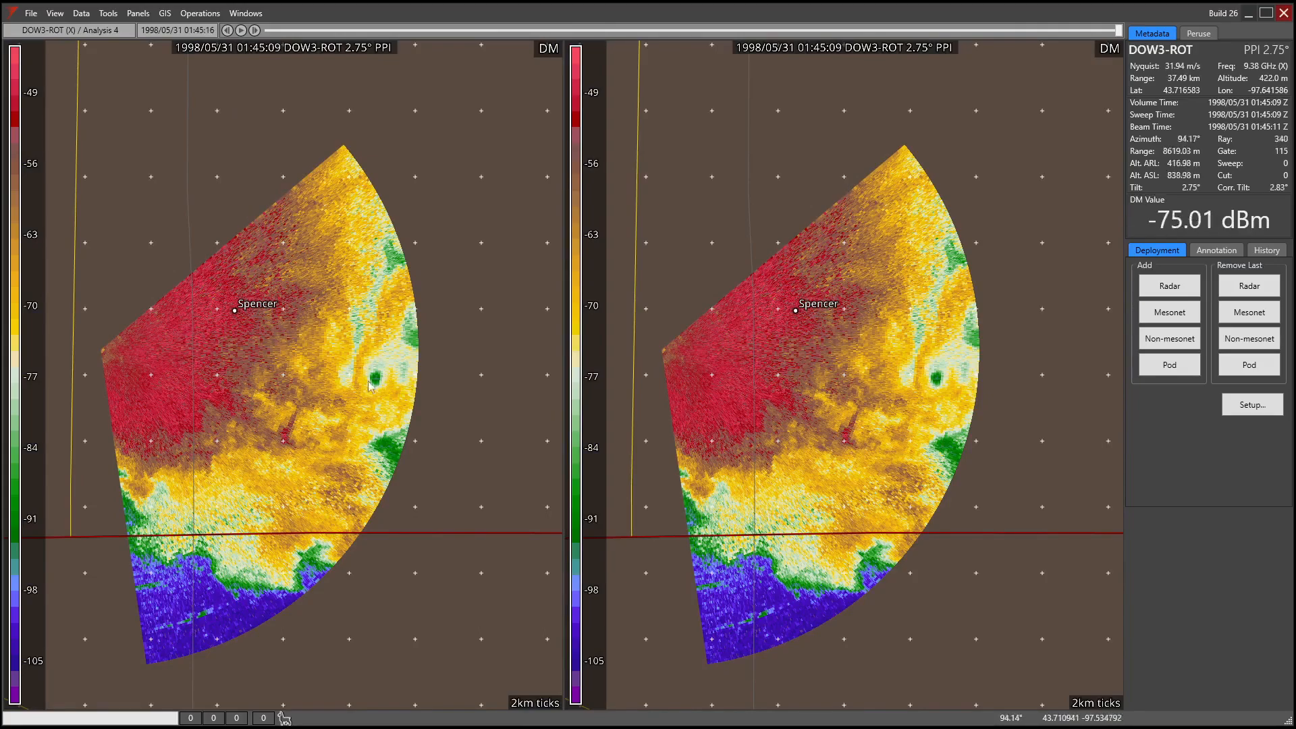
right_click(296, 358)
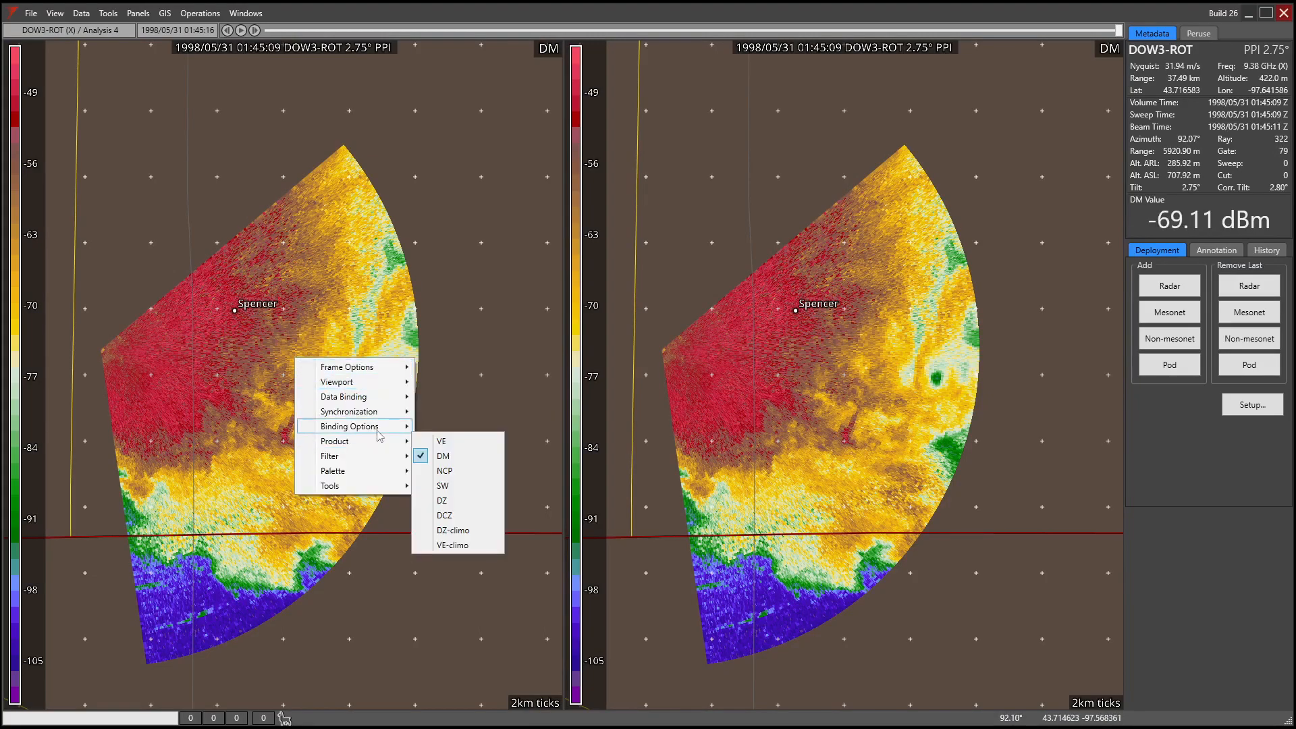
mouse_move(380, 430)
mouse_move(487, 459)
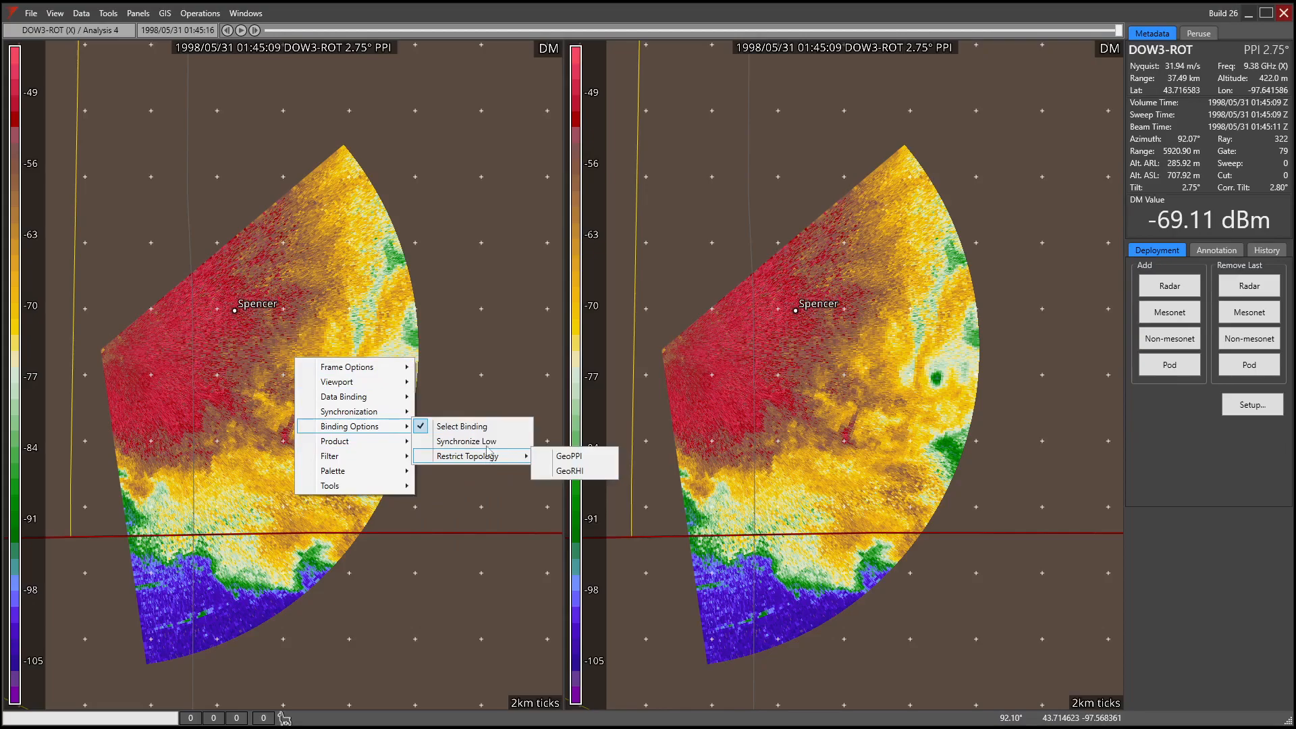
left_click(428, 261)
- Add a second binding for DOW3-ROT (X) / Analysis 4 and bind the right-hand frame to its B2 binding
left_click(81, 12)
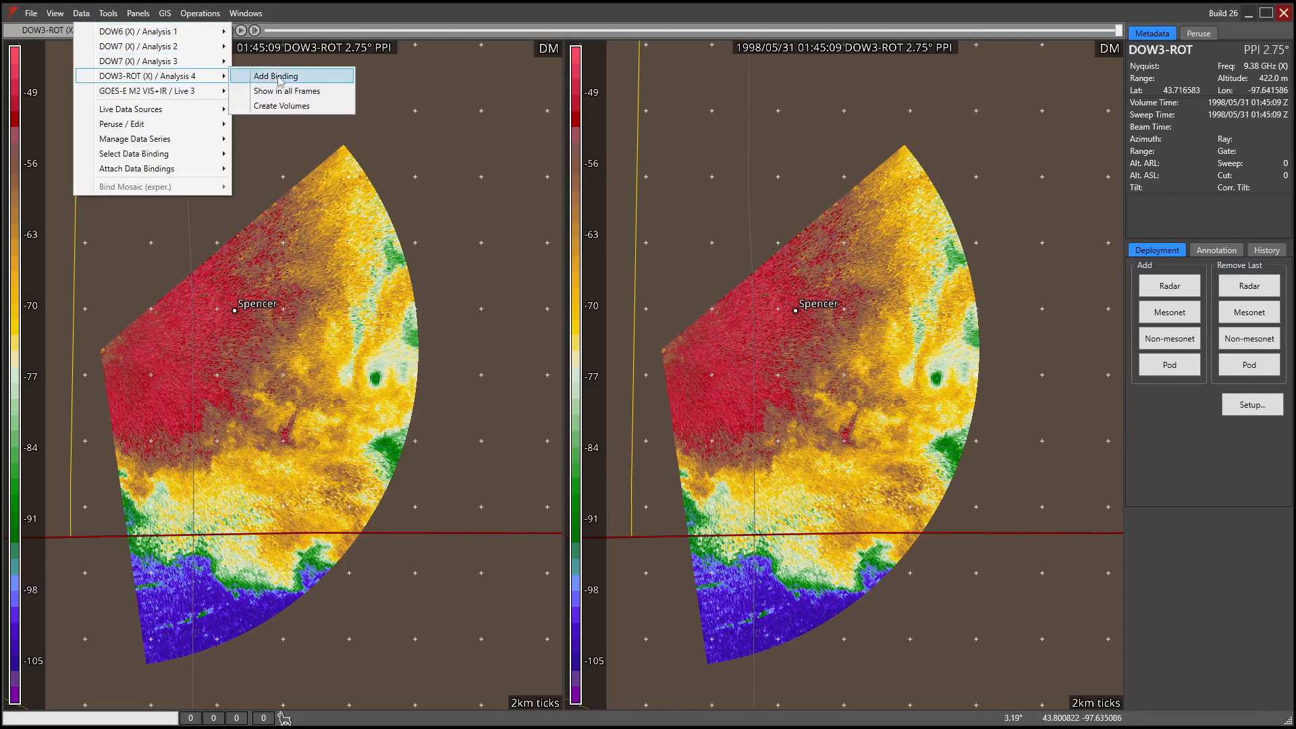
left_click(279, 77)
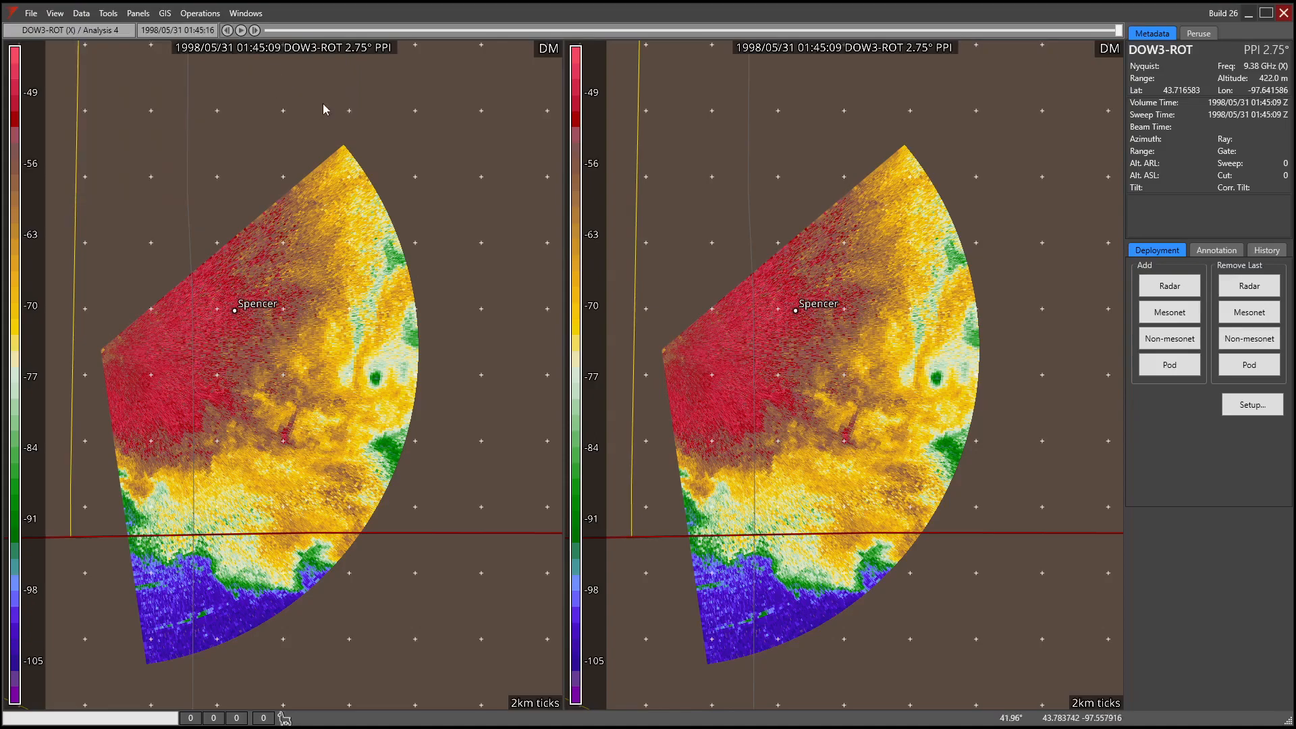
right_click(779, 178)
mouse_move(836, 215)
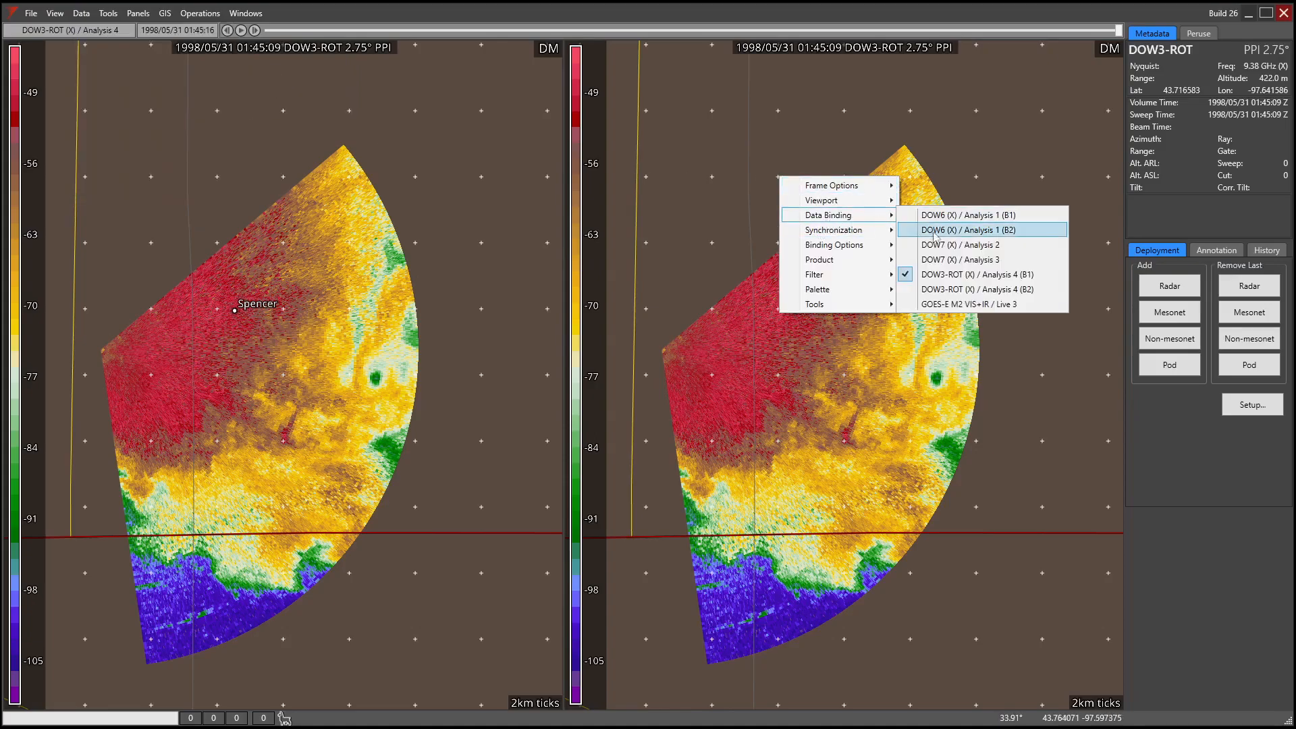
left_click(945, 286)
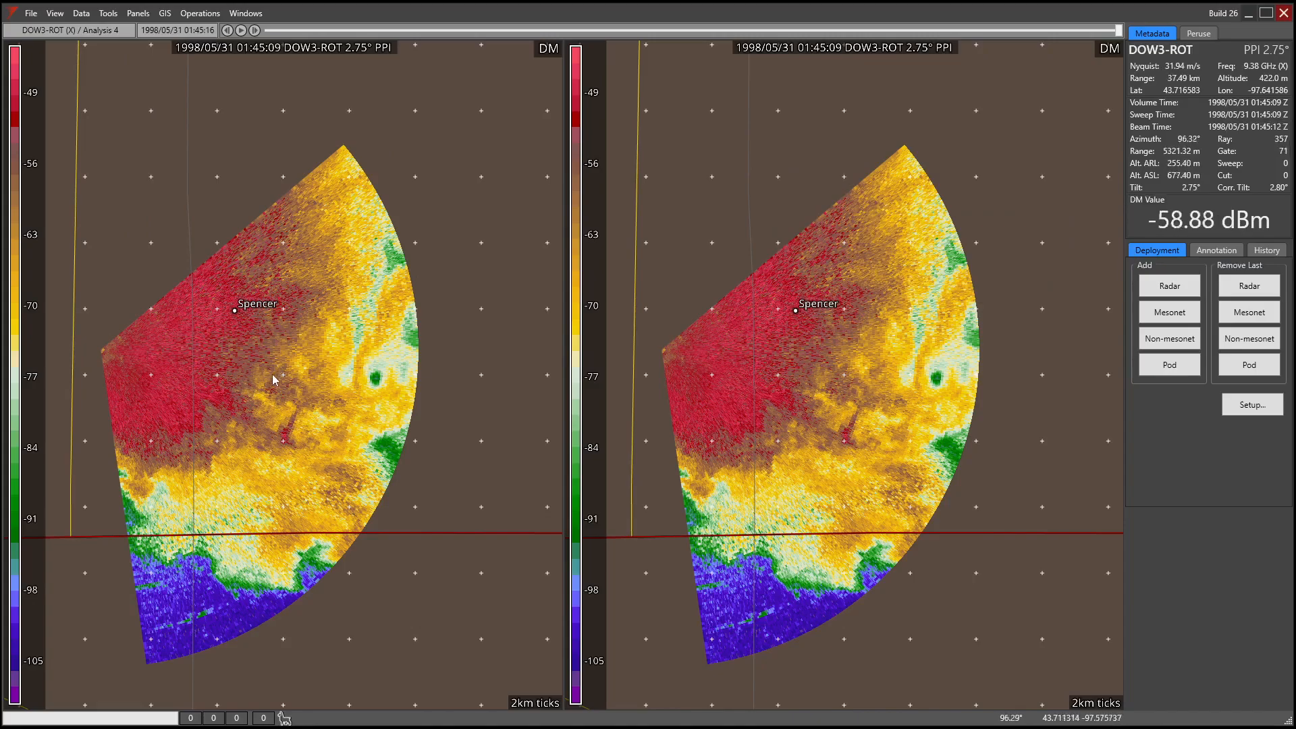
- Synchronize the left-hand frame's DOW3-ROT (X) / Analysis 4 (B1) binding with the B2 binding
right_click(322, 350)
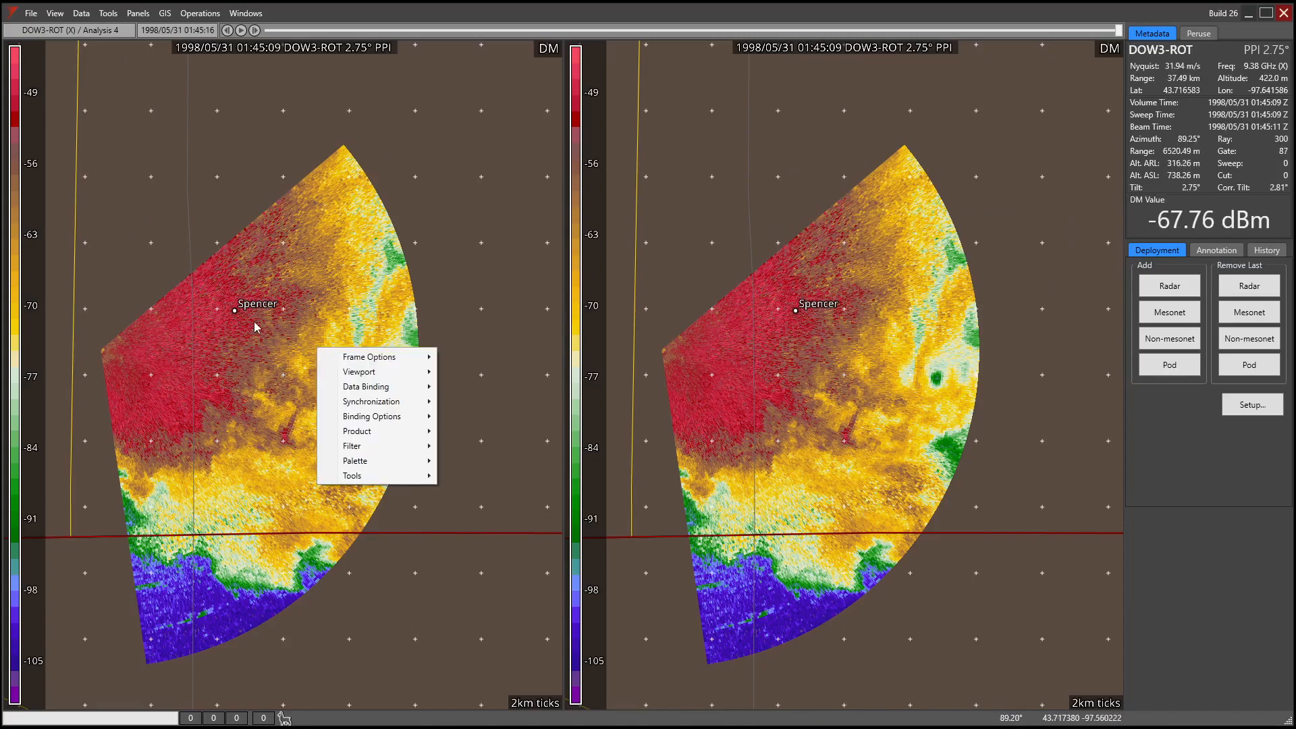
mouse_move(386, 403)
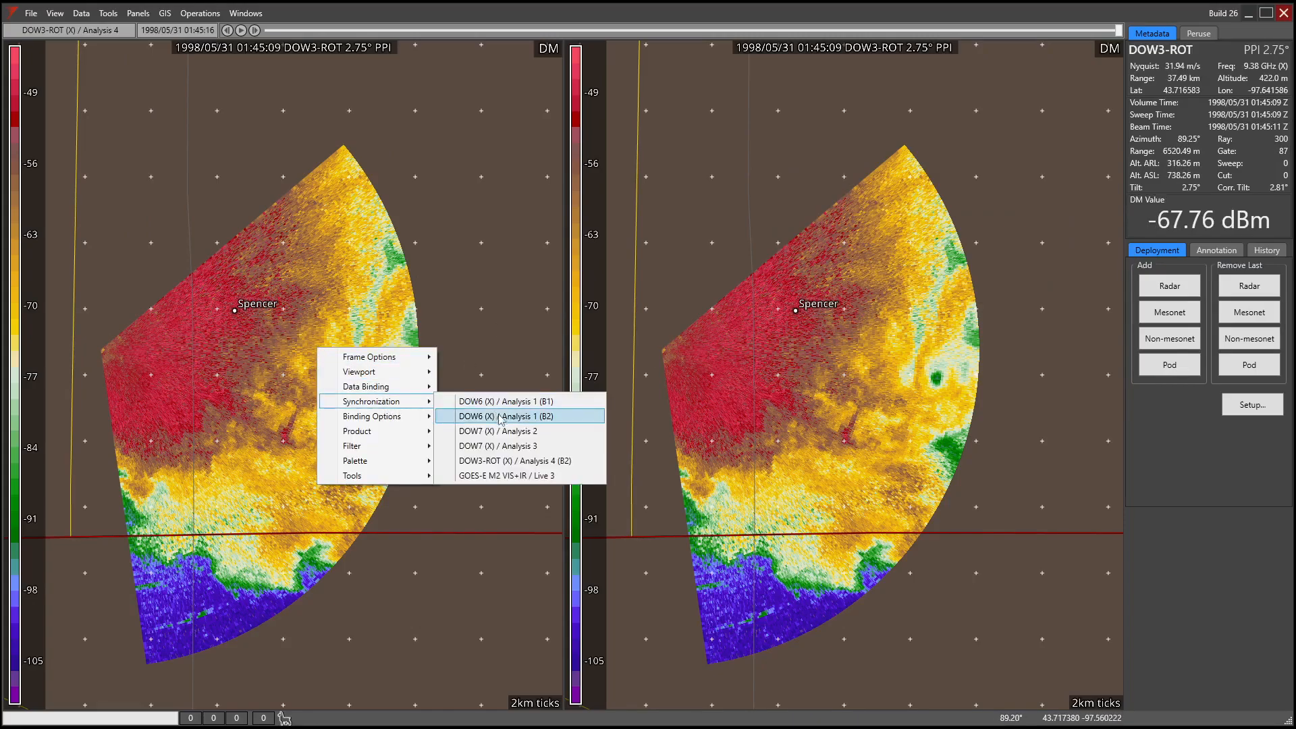
left_click(516, 462)
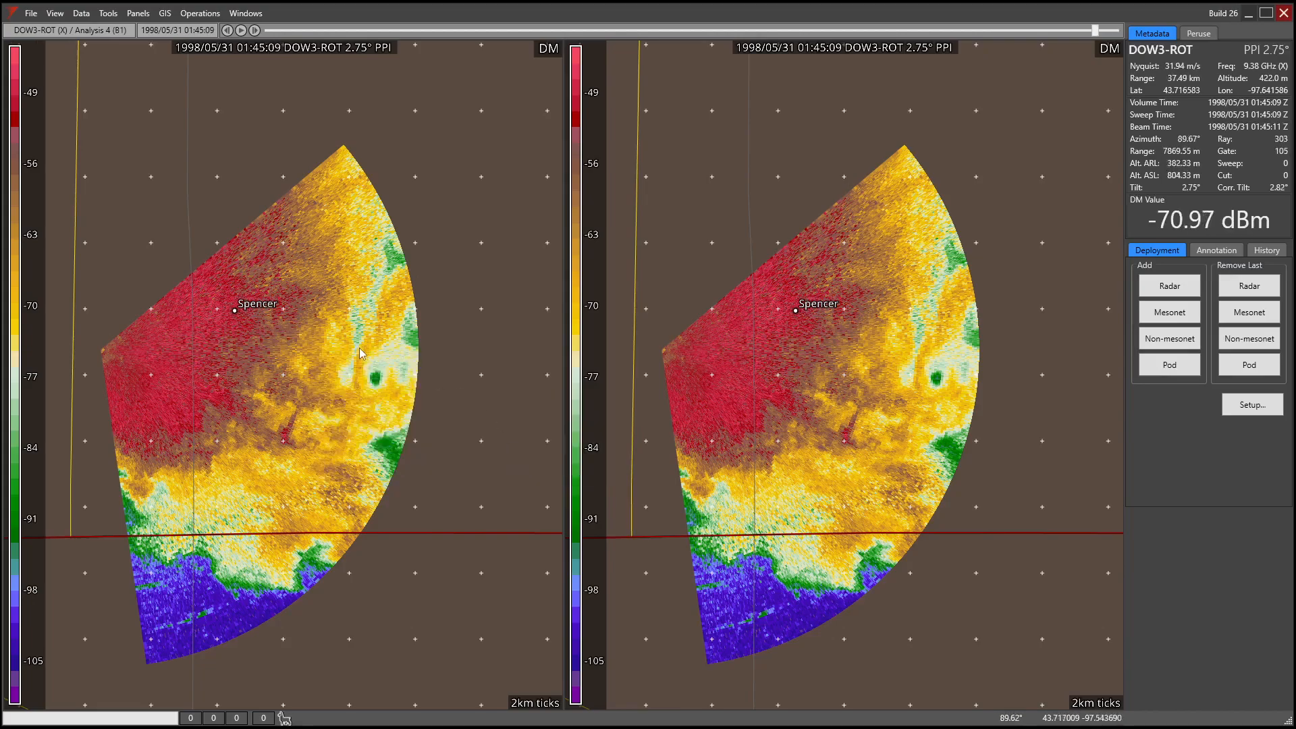
- Restrict the topology of the left-hand frame's B1 binding to GeoPPI
right_click(176, 327)
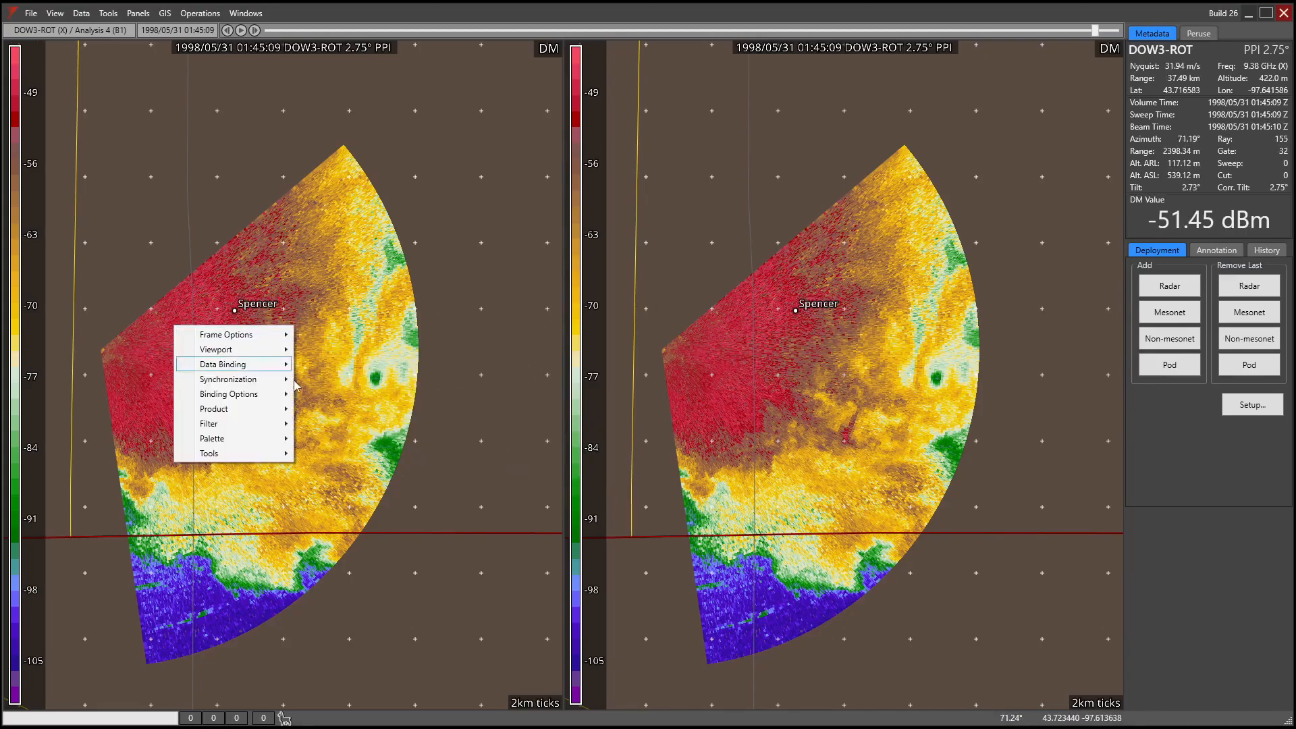
mouse_move(270, 394)
mouse_move(376, 423)
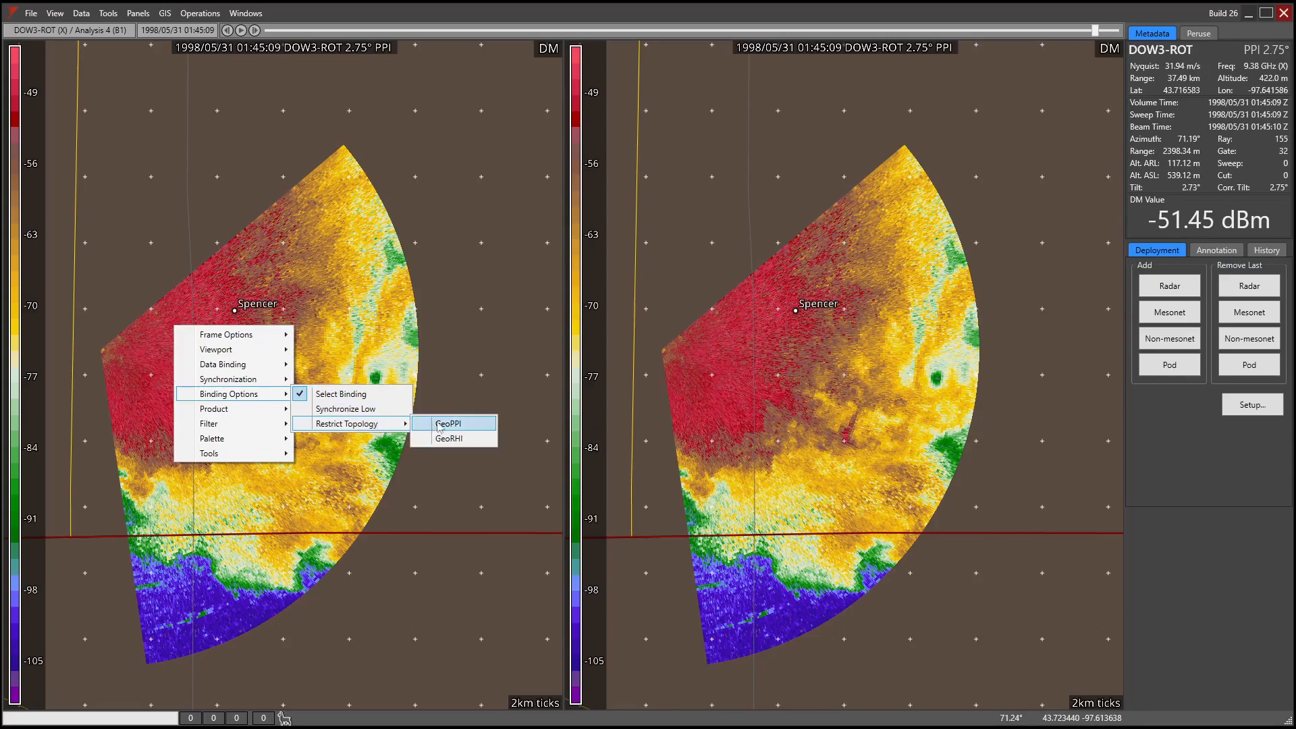
left_click(458, 425)
- Restrict the topology of the right-hand frame's B2 binding to GeoRHI
right_click(724, 331)
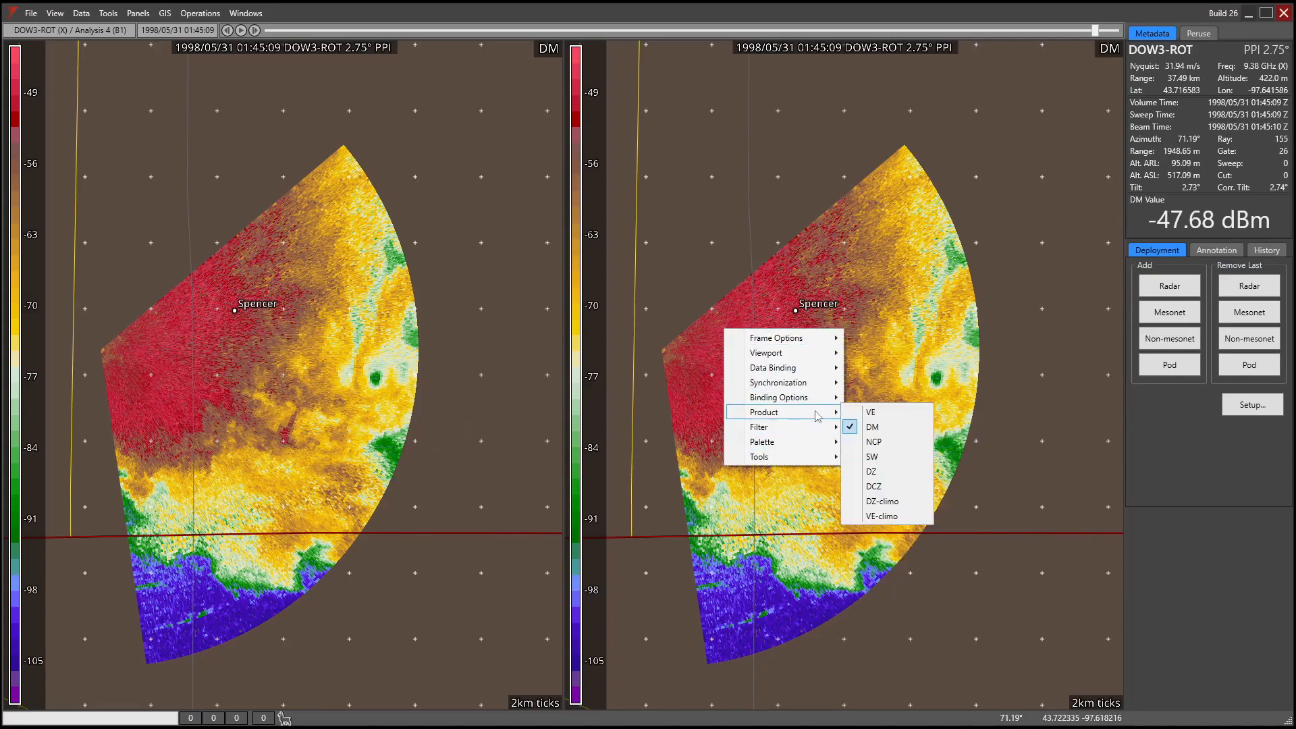
mouse_move(837, 401)
mouse_move(931, 426)
left_click(992, 443)
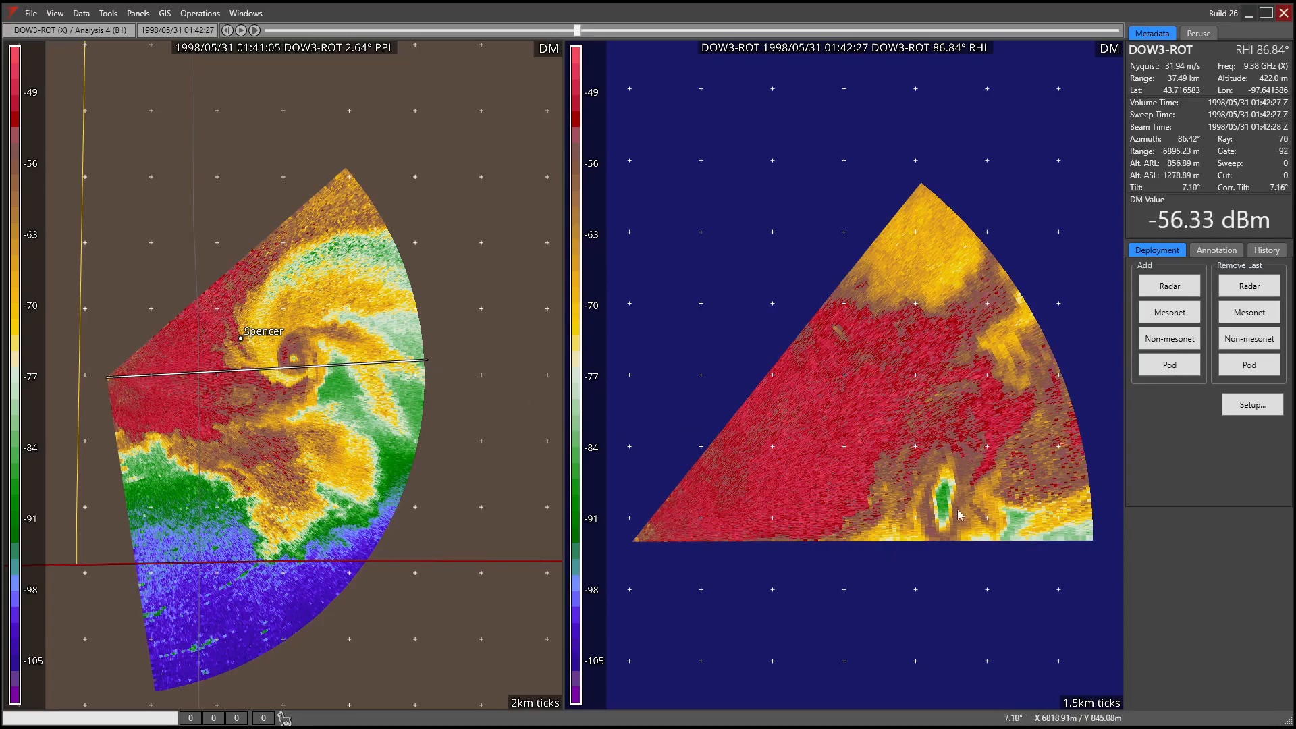
- Examine the 86.84° RHI sweep at different scales and compare it with the 2.64° PPI sweep in the left-hand frame
scroll(959, 511, "up", 3)
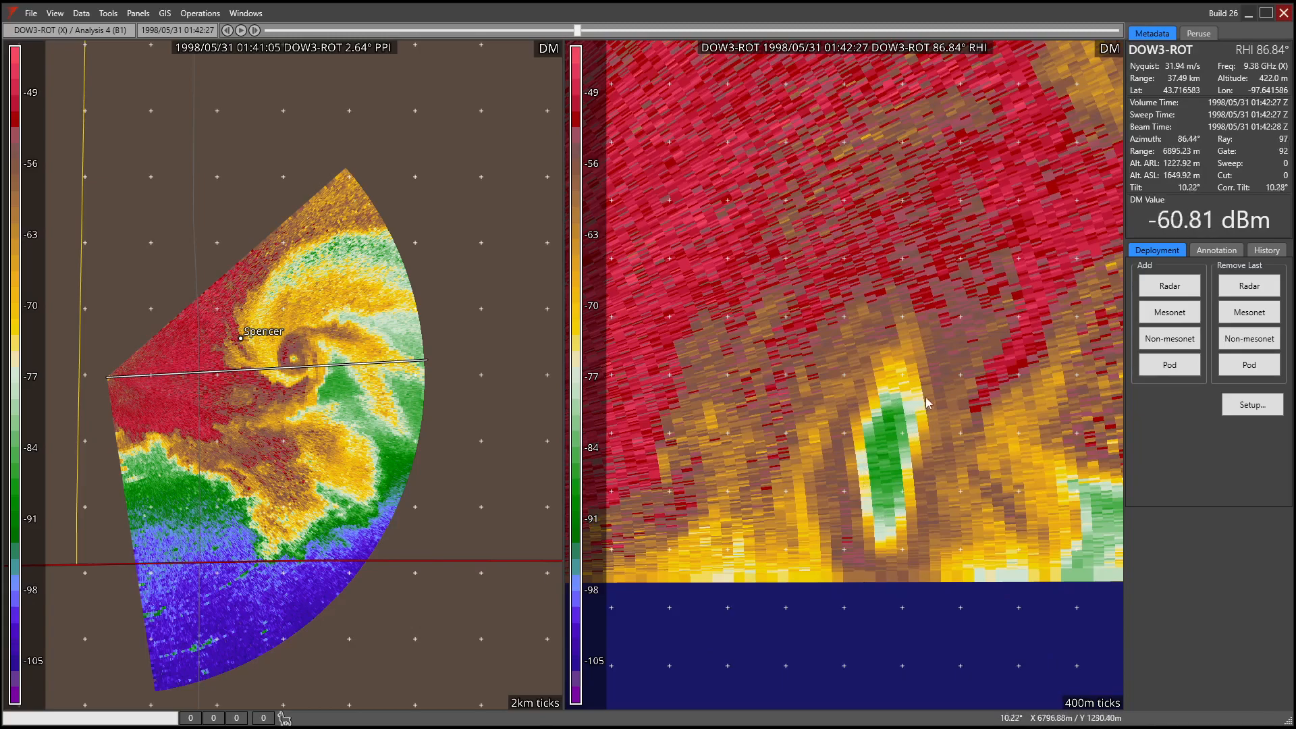
scroll(826, 441, "down", 1)
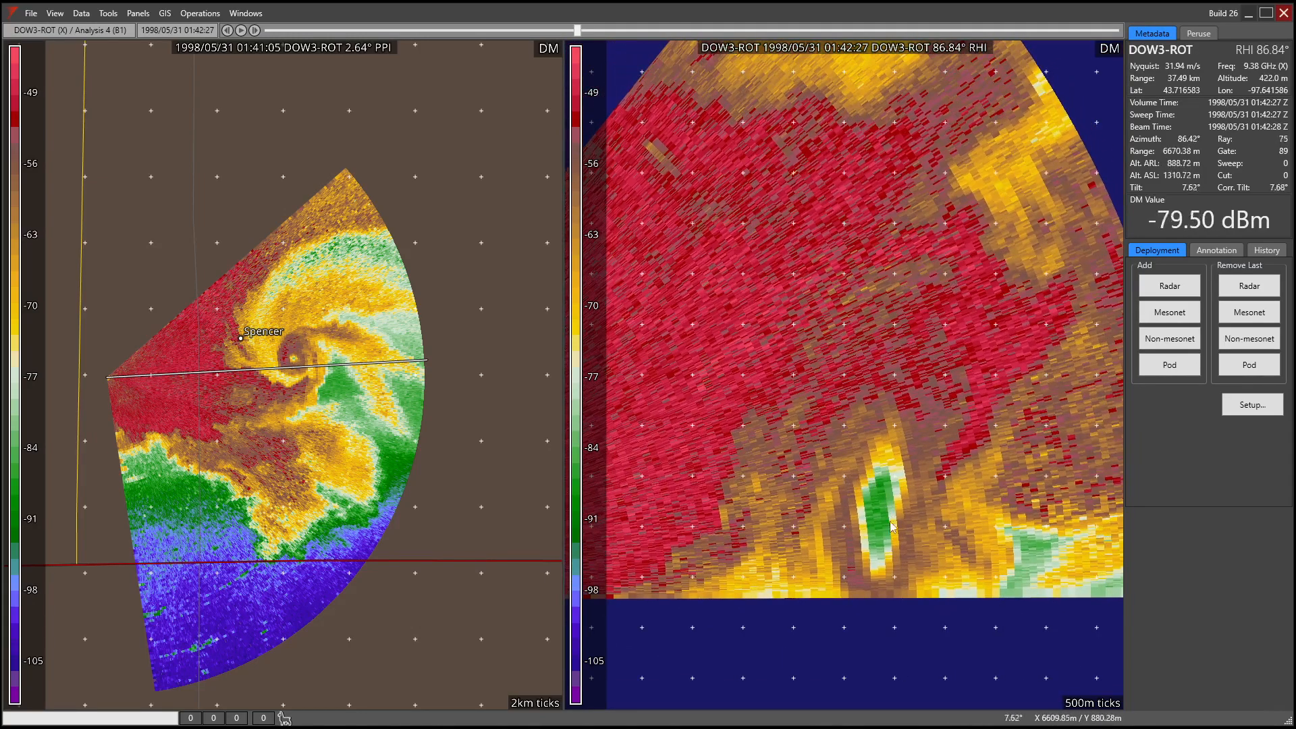
scroll(823, 419, "down", 5)
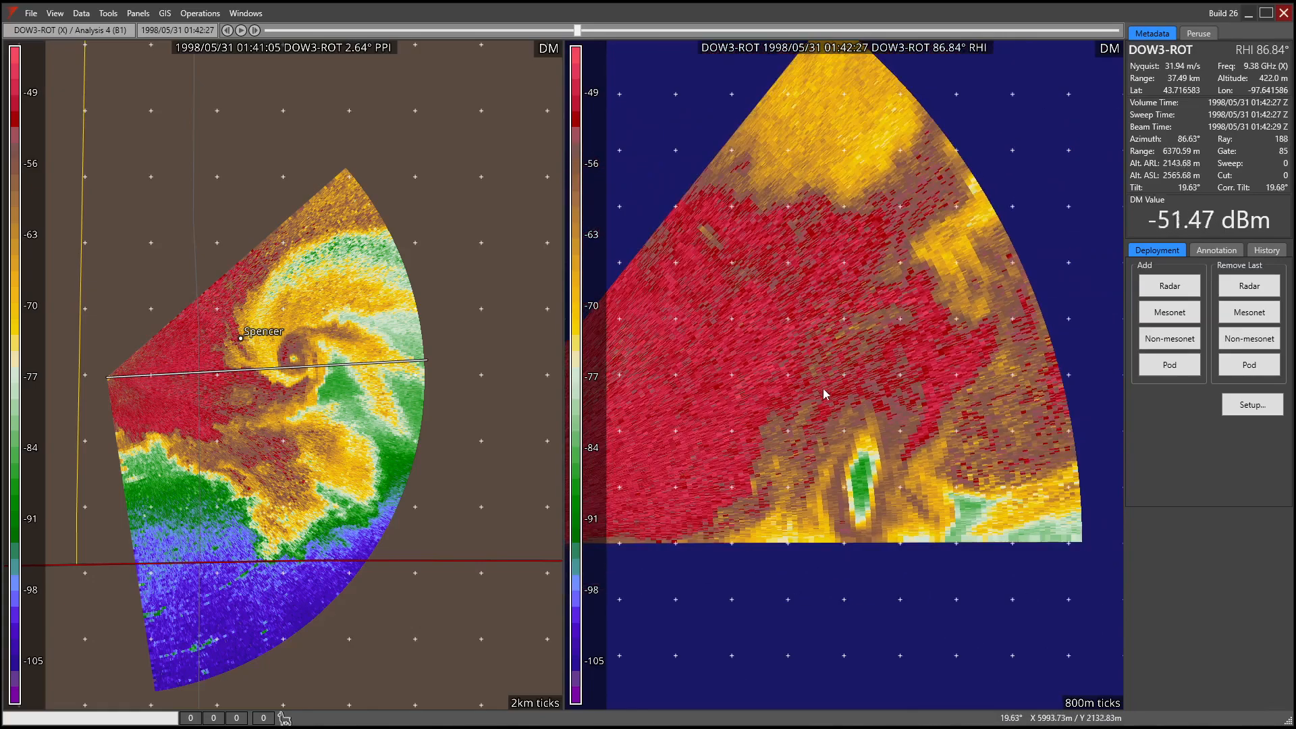
left_click_drag(241, 386, 315, 365)
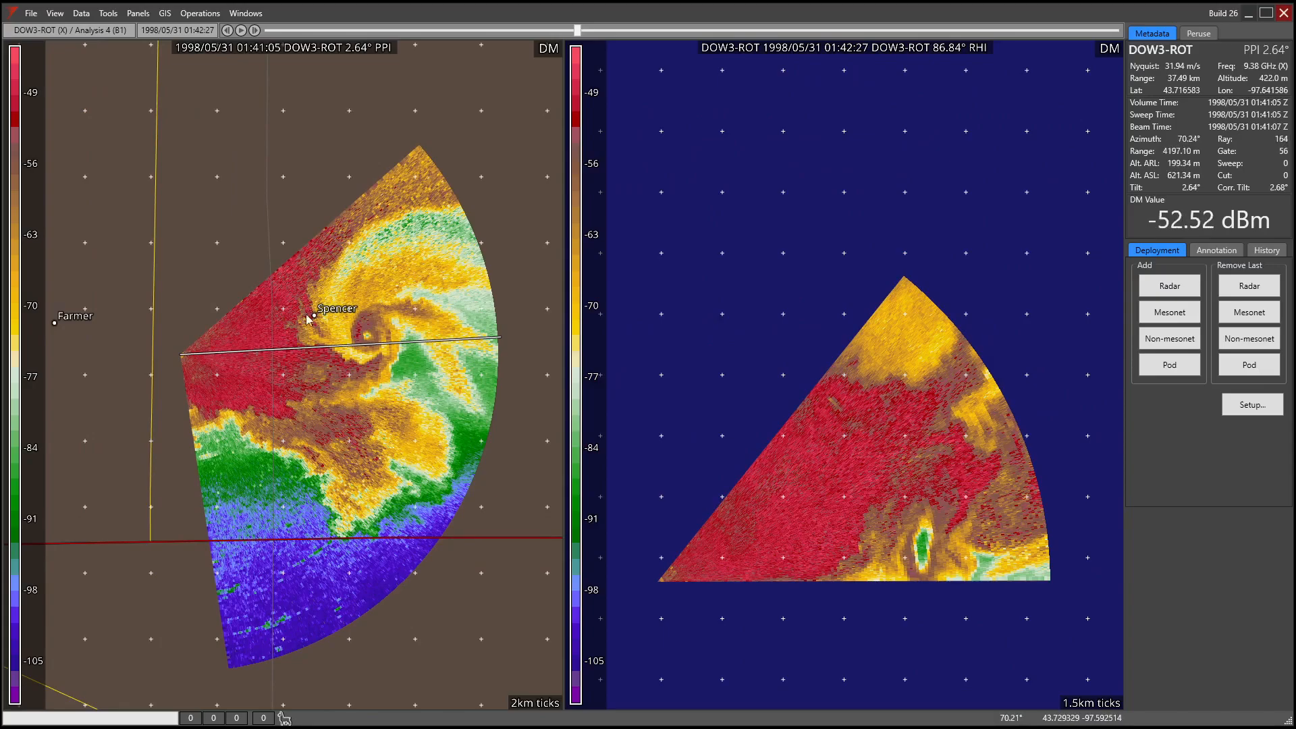
scroll(403, 284, "down", 2)
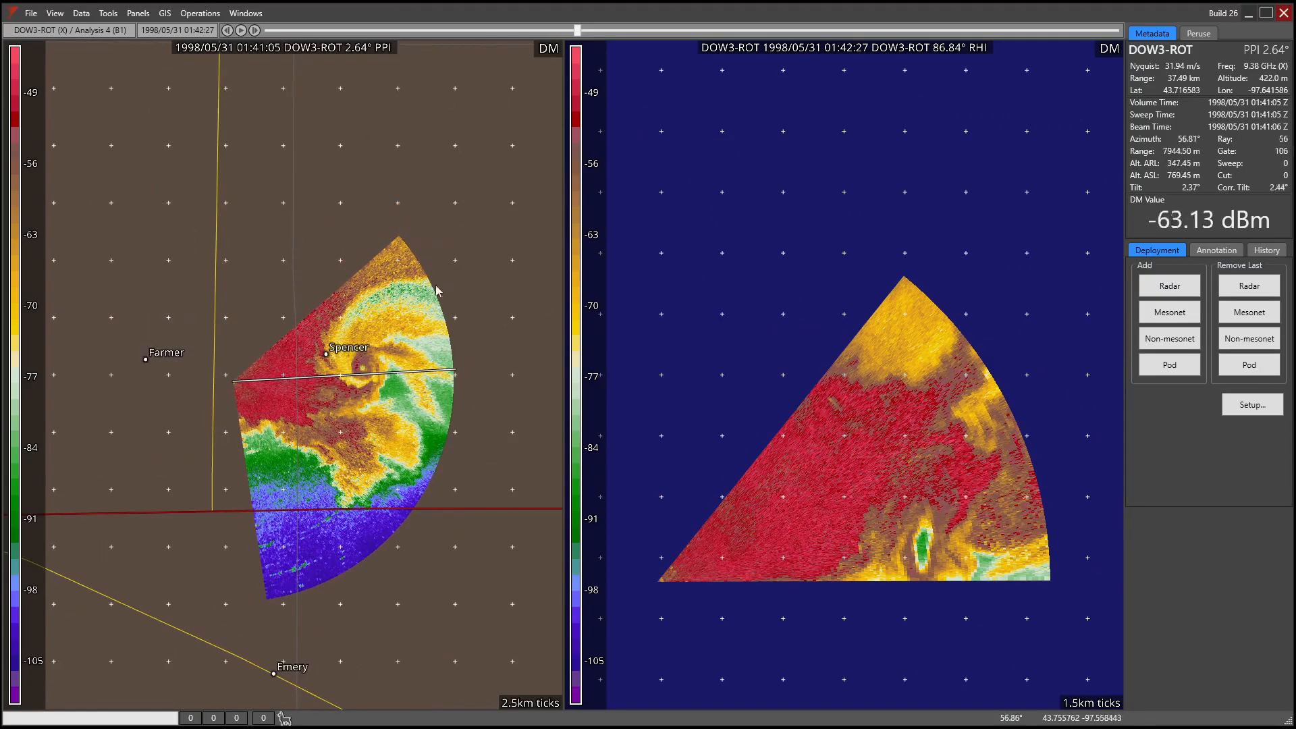
scroll(726, 301, "down", 2)
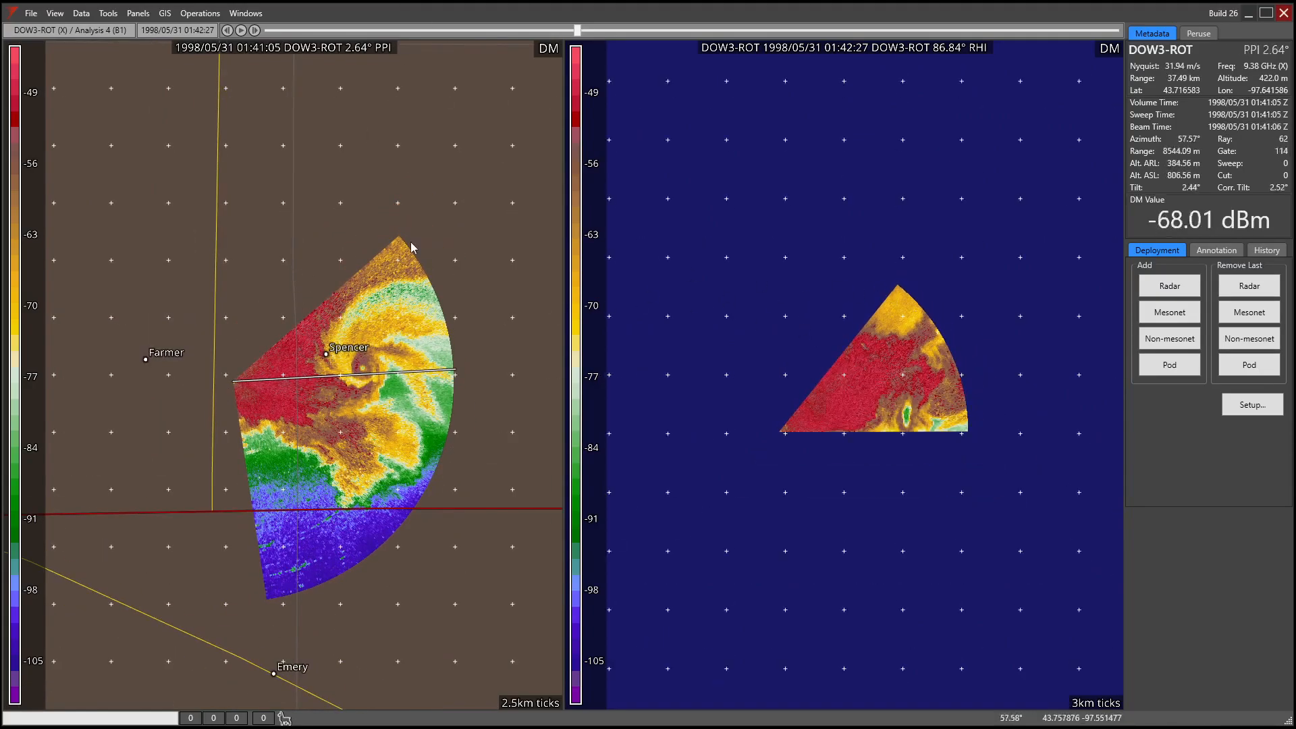
scroll(889, 356, "up", 3)
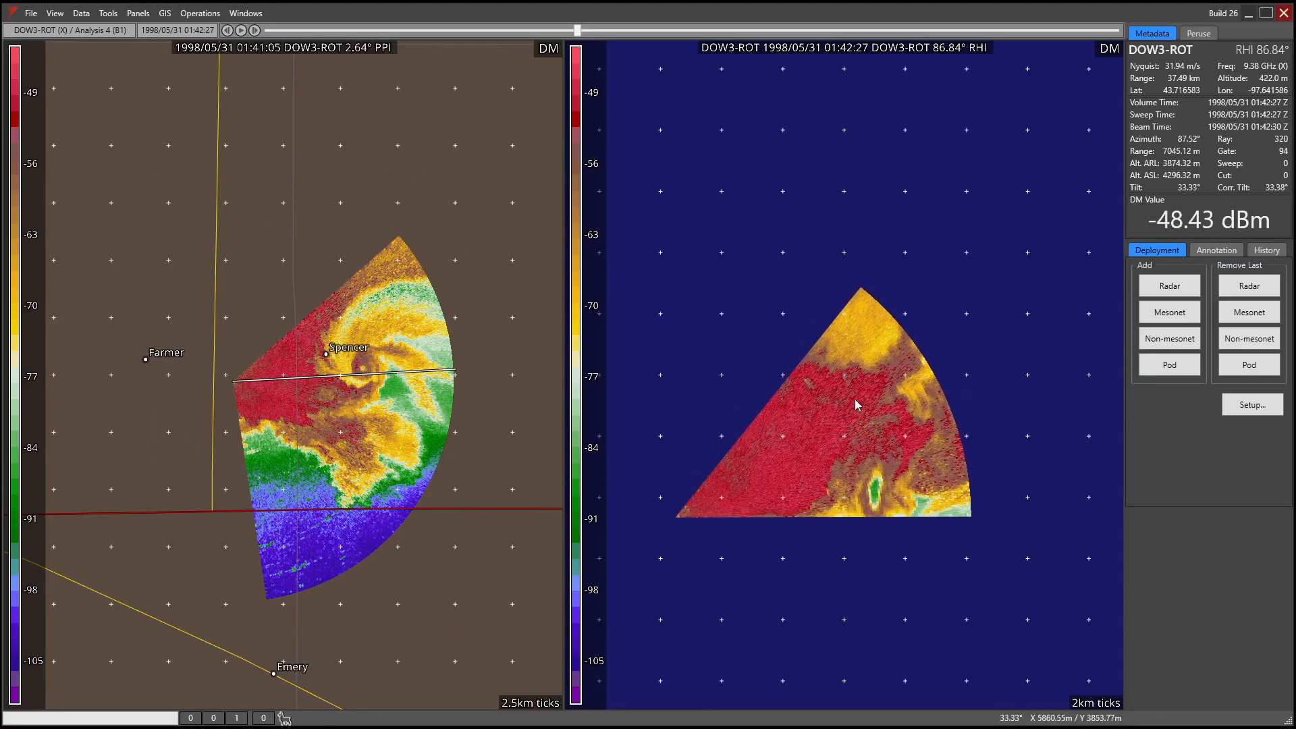
- Change the layout to one frame and widen the map view around the PPI sweep to show the surrounding towns and roads
left_click(132, 15)
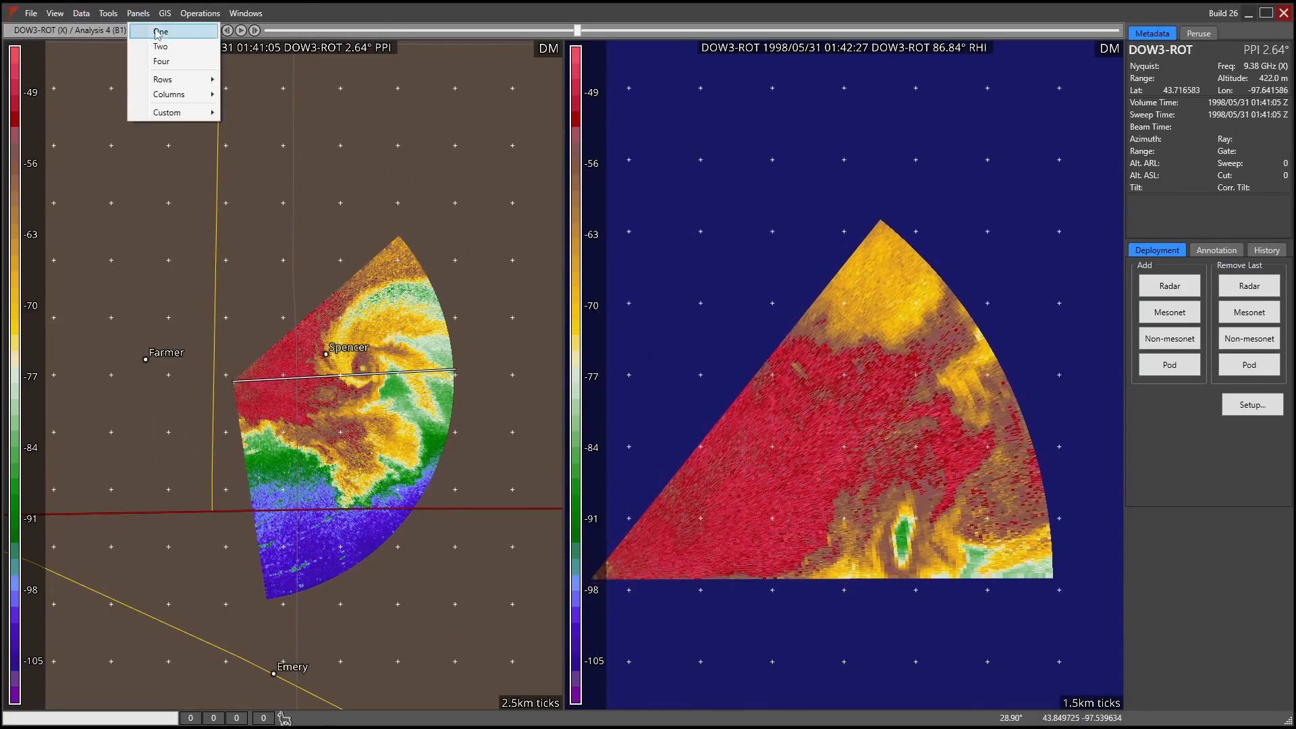
left_click(145, 35)
scroll(484, 428, "down", 1)
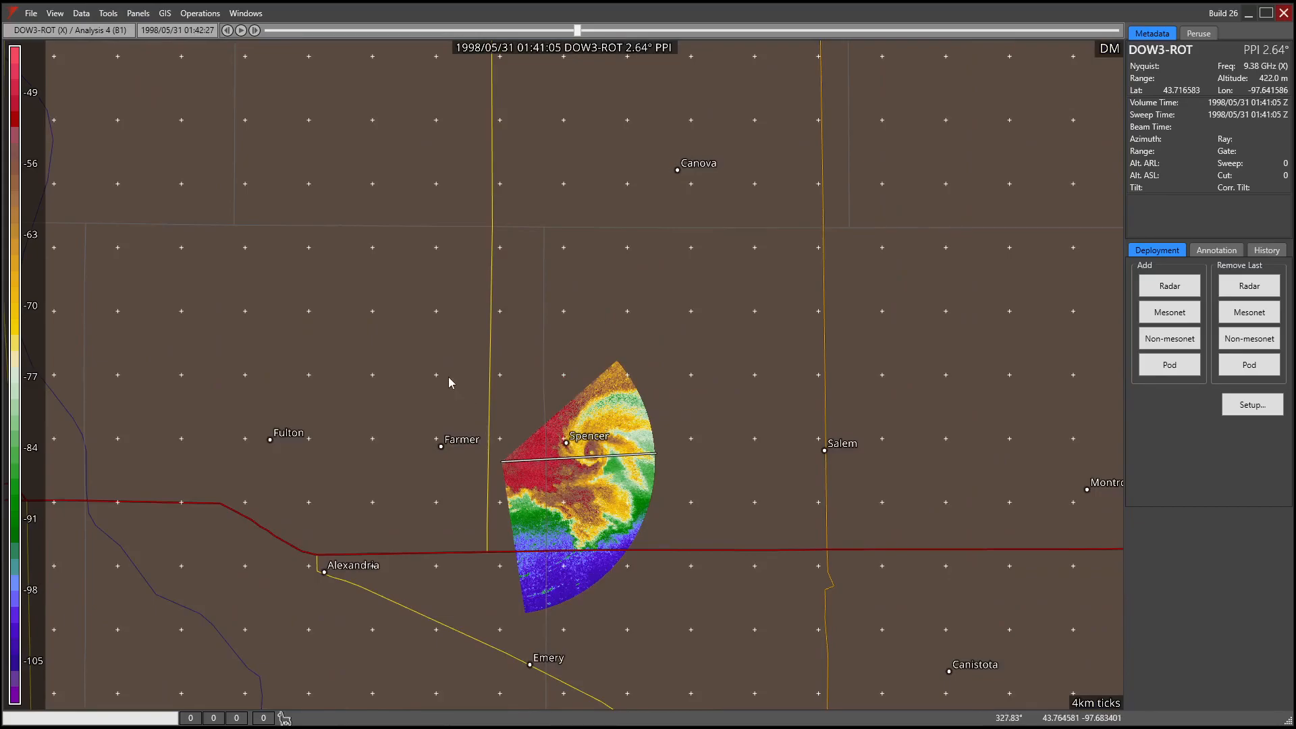
left_click_drag(661, 434, 572, 231)
scroll(572, 270, "down", 1)
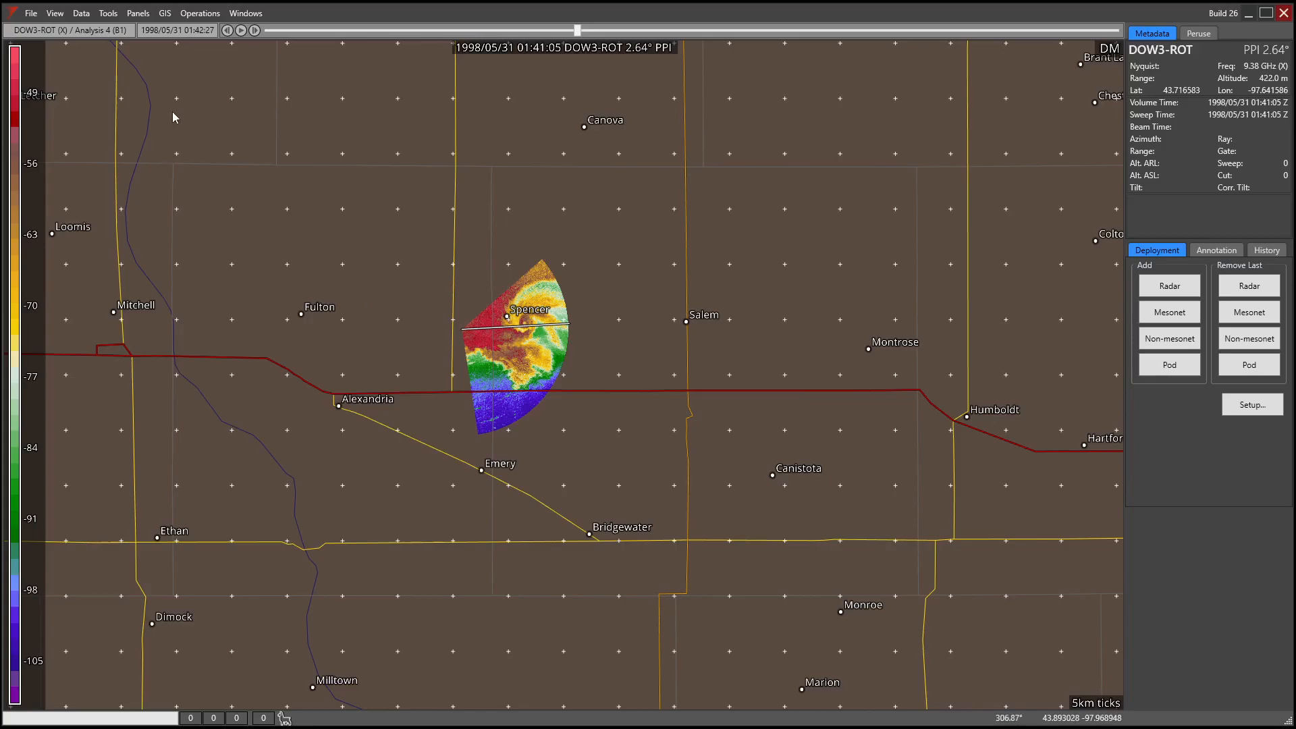
- Review the available GIS layer categories, including the interstate, US highway and state route layers under Roads
left_click(164, 13)
mouse_move(203, 61)
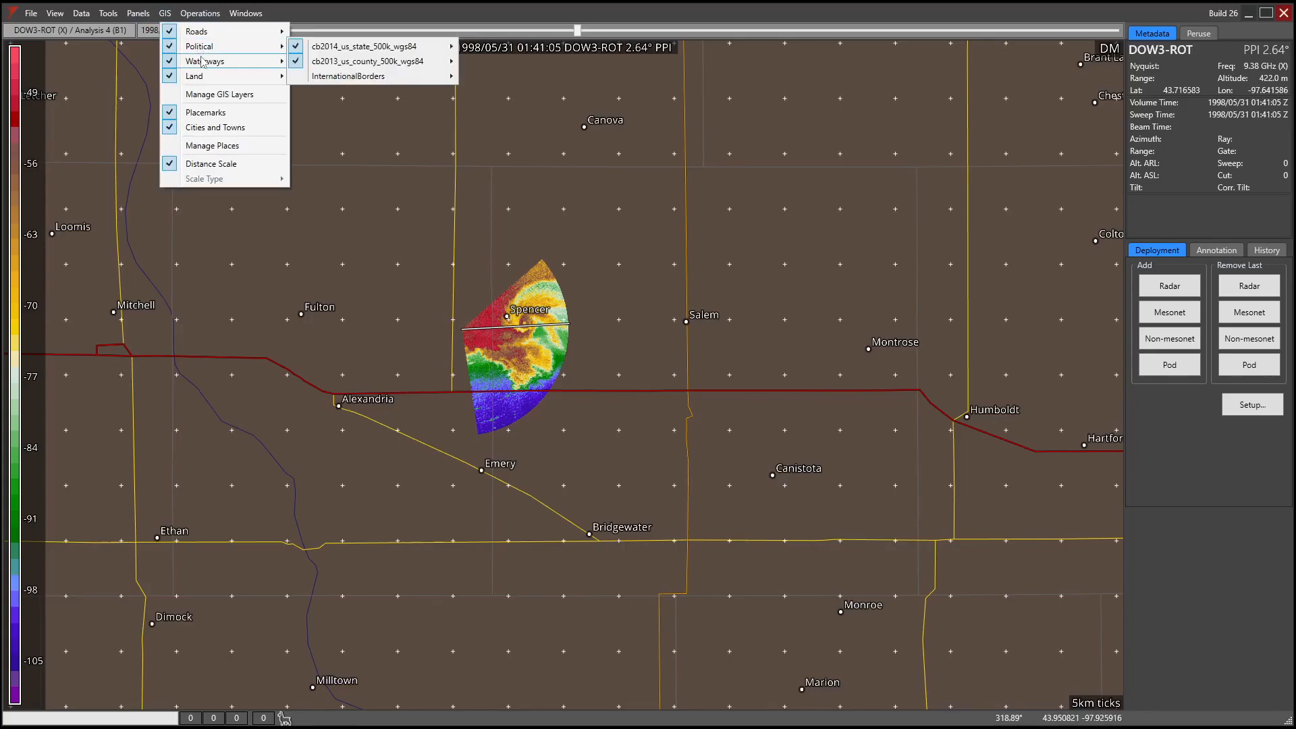
mouse_move(242, 34)
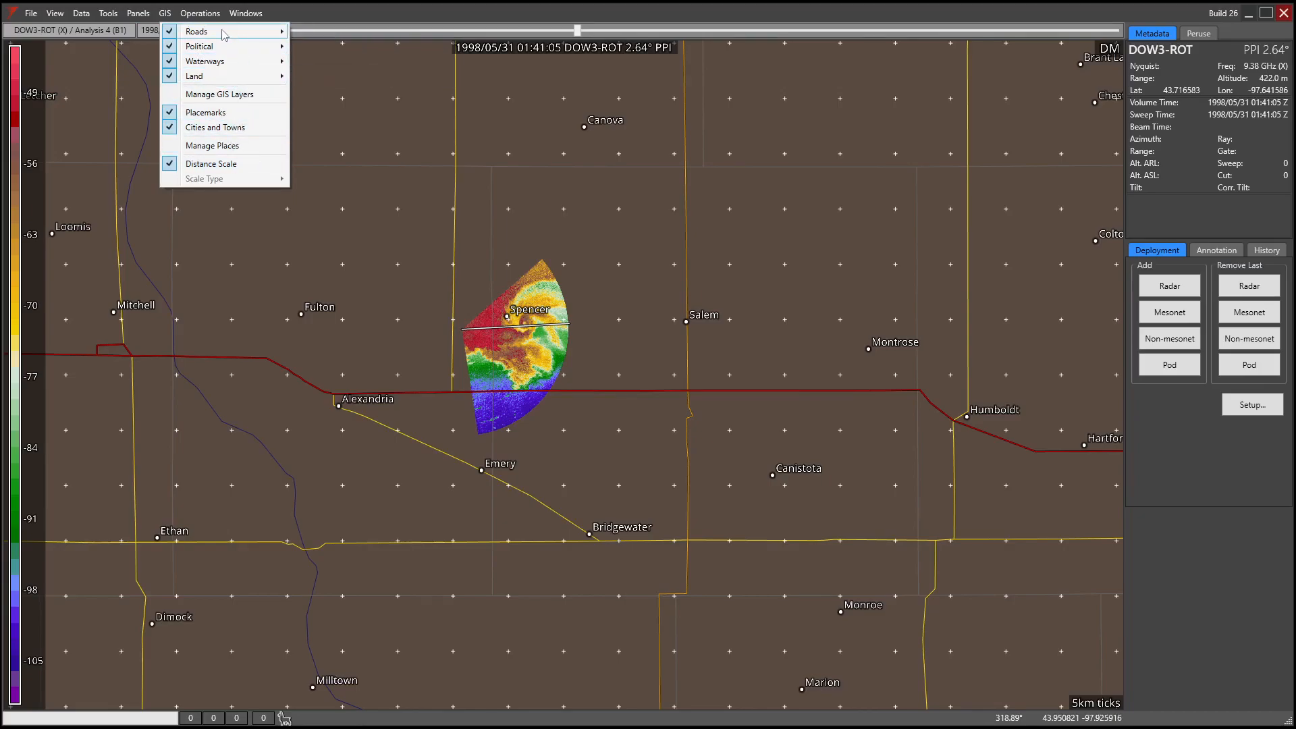
mouse_move(336, 41)
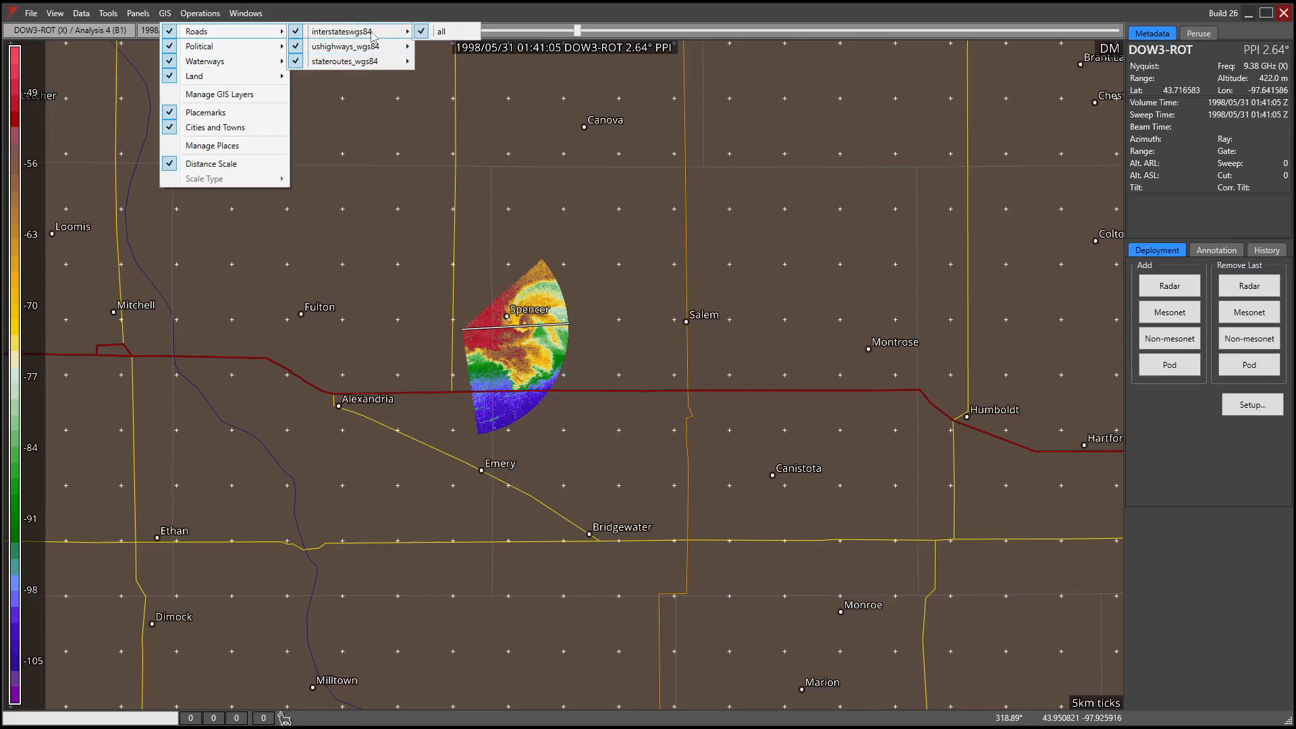
mouse_move(345, 62)
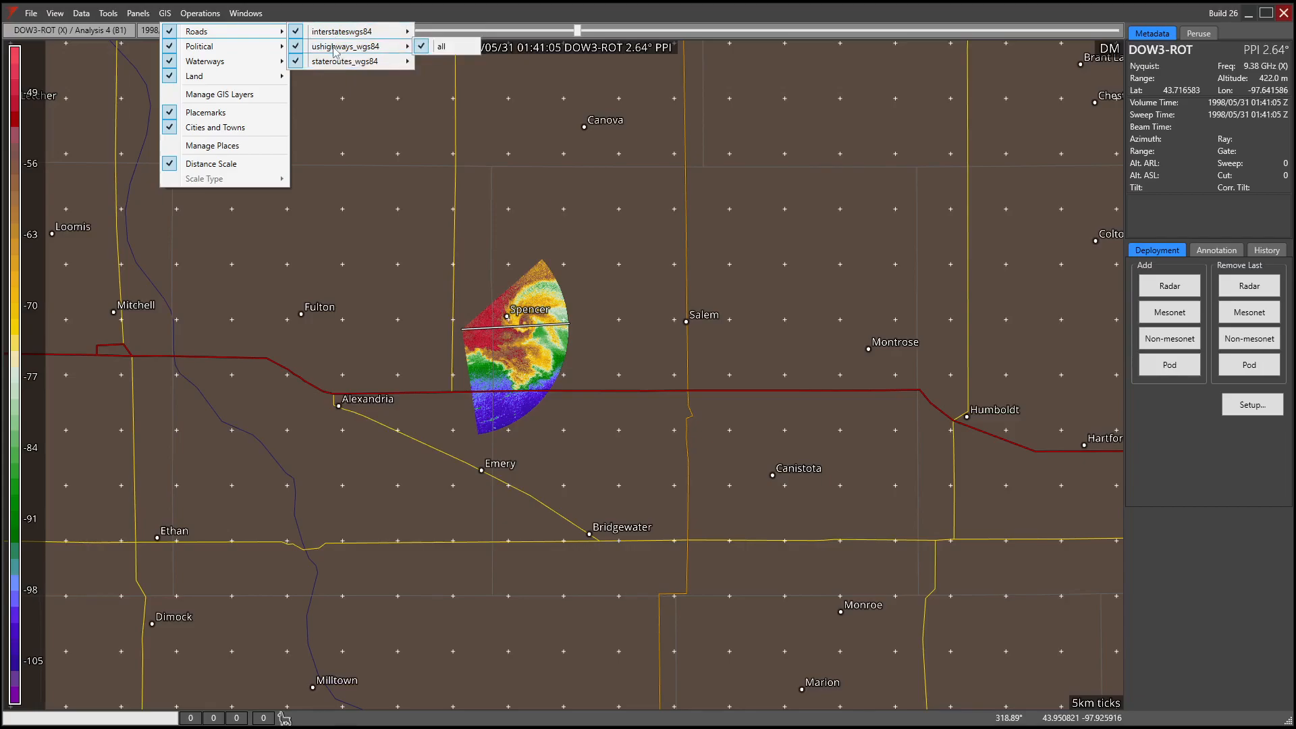
mouse_move(395, 34)
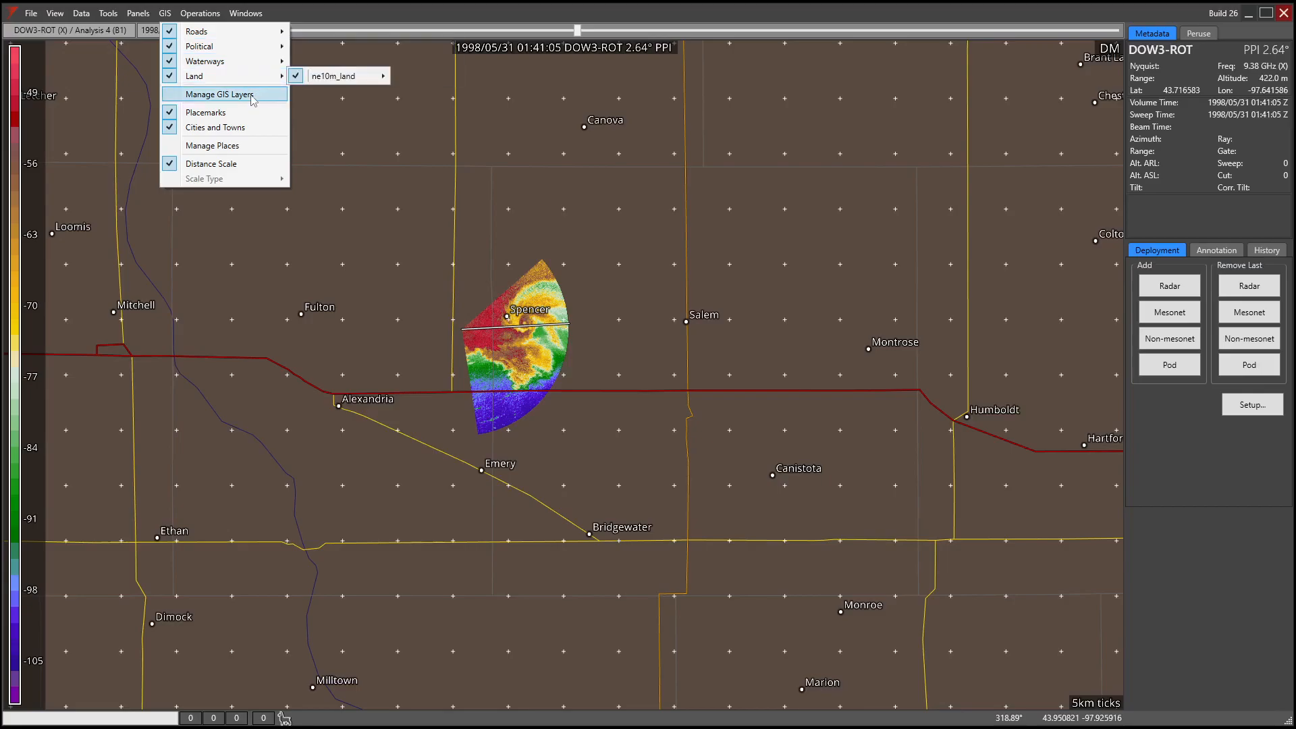
- Add a custom placemark named Test at latitude 43.65 and longitude -97.28, and close the places manager
left_click(231, 148)
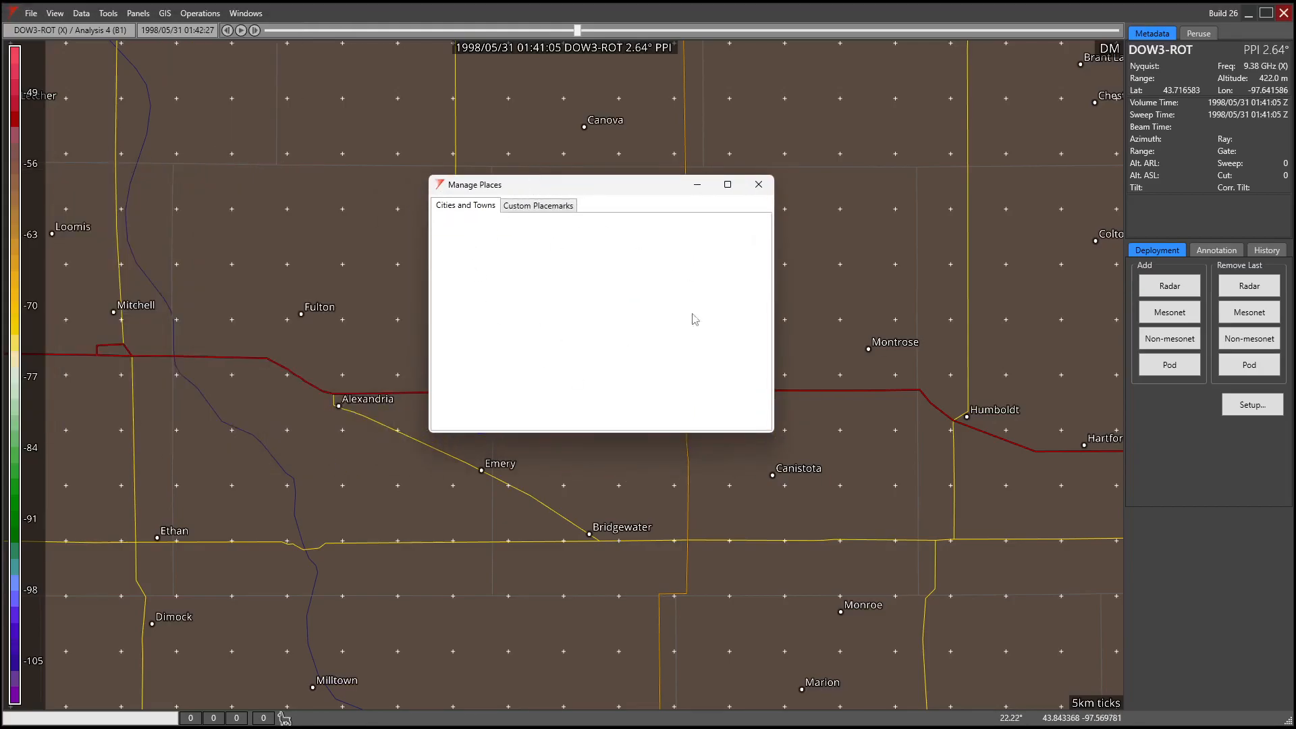
left_click(534, 210)
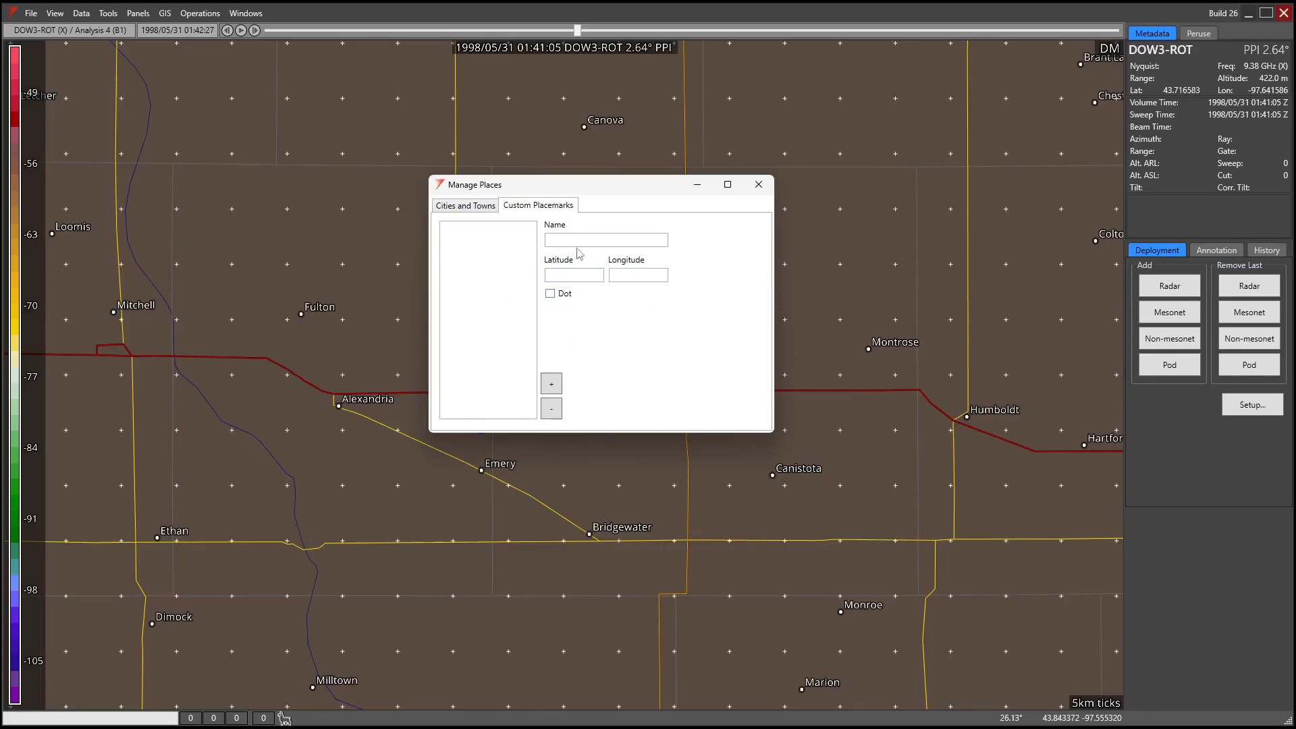
left_click(551, 383)
left_click(498, 232)
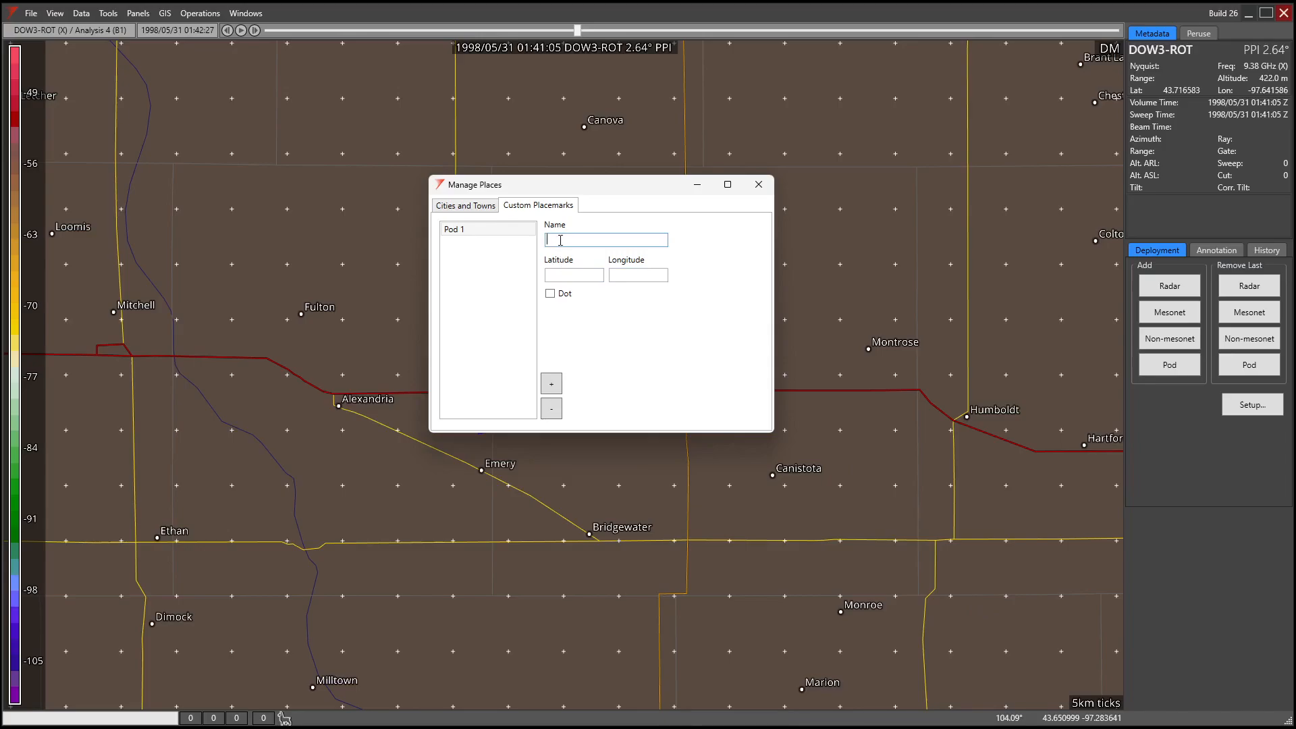
type("TEst")
key("Tab")
type("e")
left_click(557, 274)
left_click(758, 184)
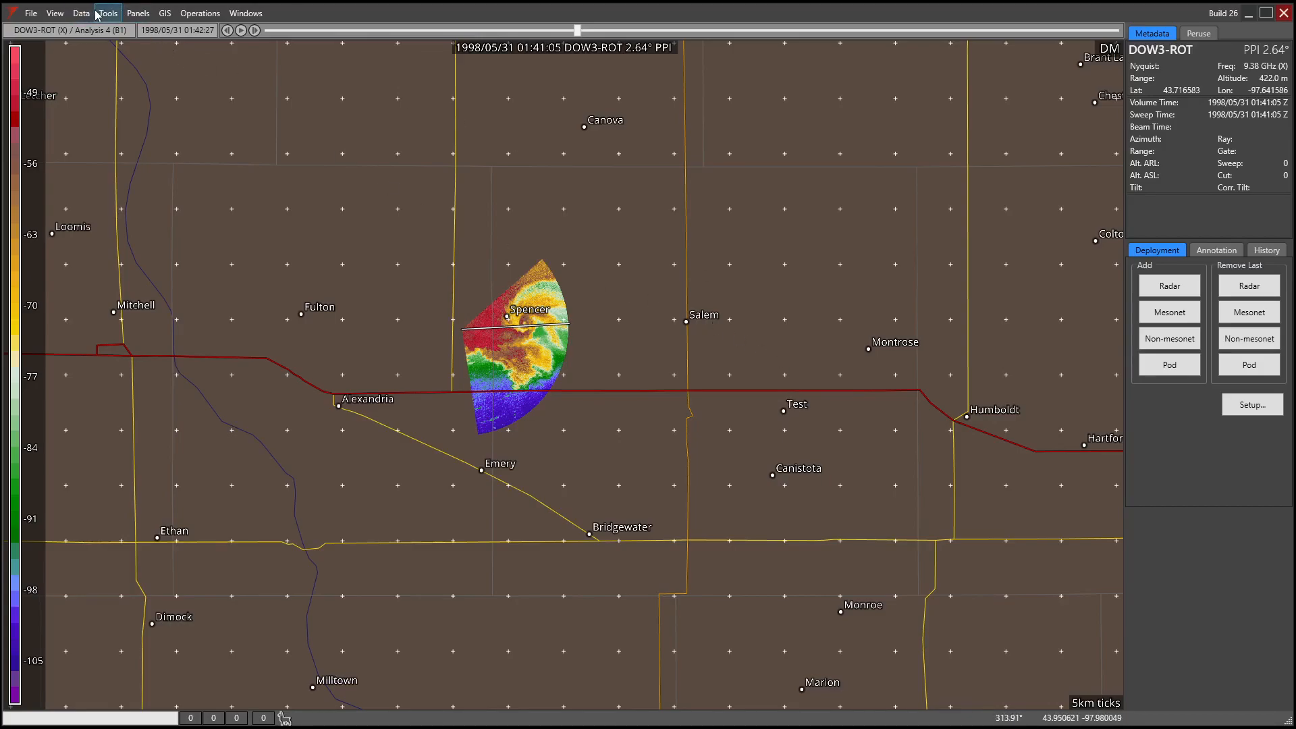
- Delete the Test custom placemark and close the places manager
left_click(138, 13)
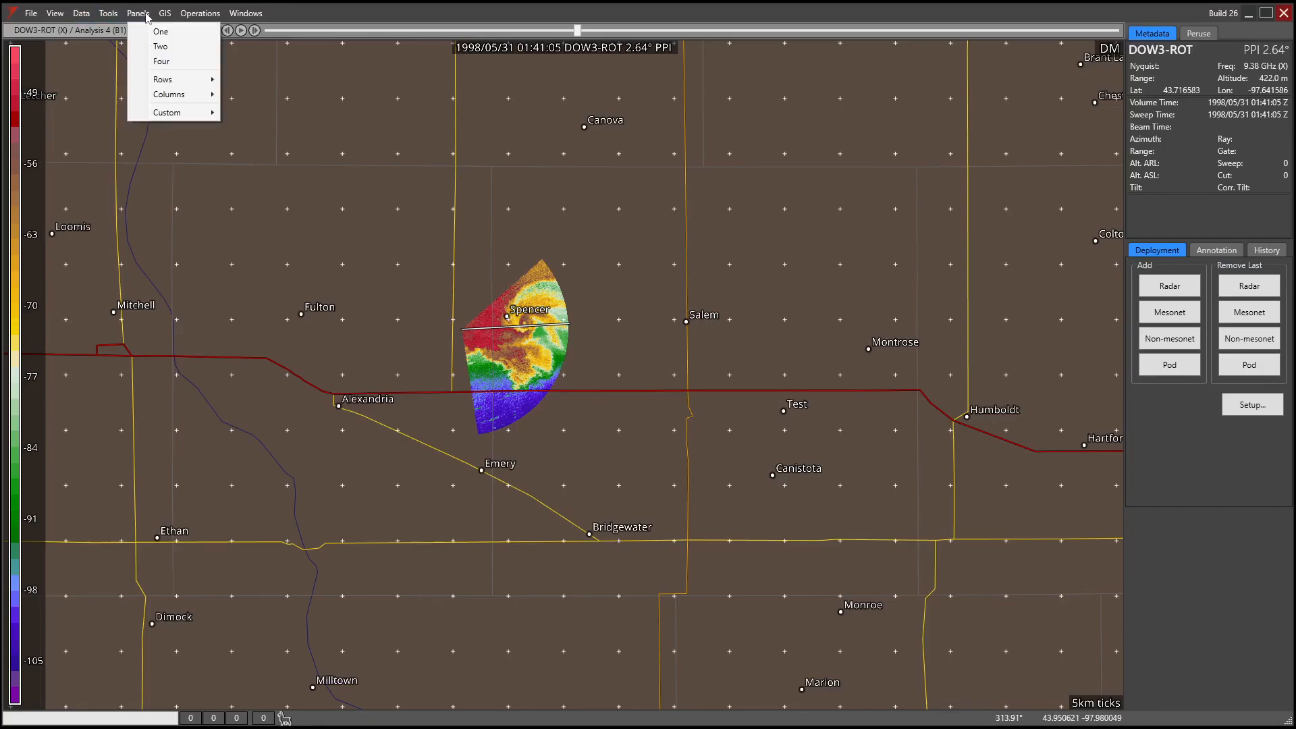
mouse_move(165, 16)
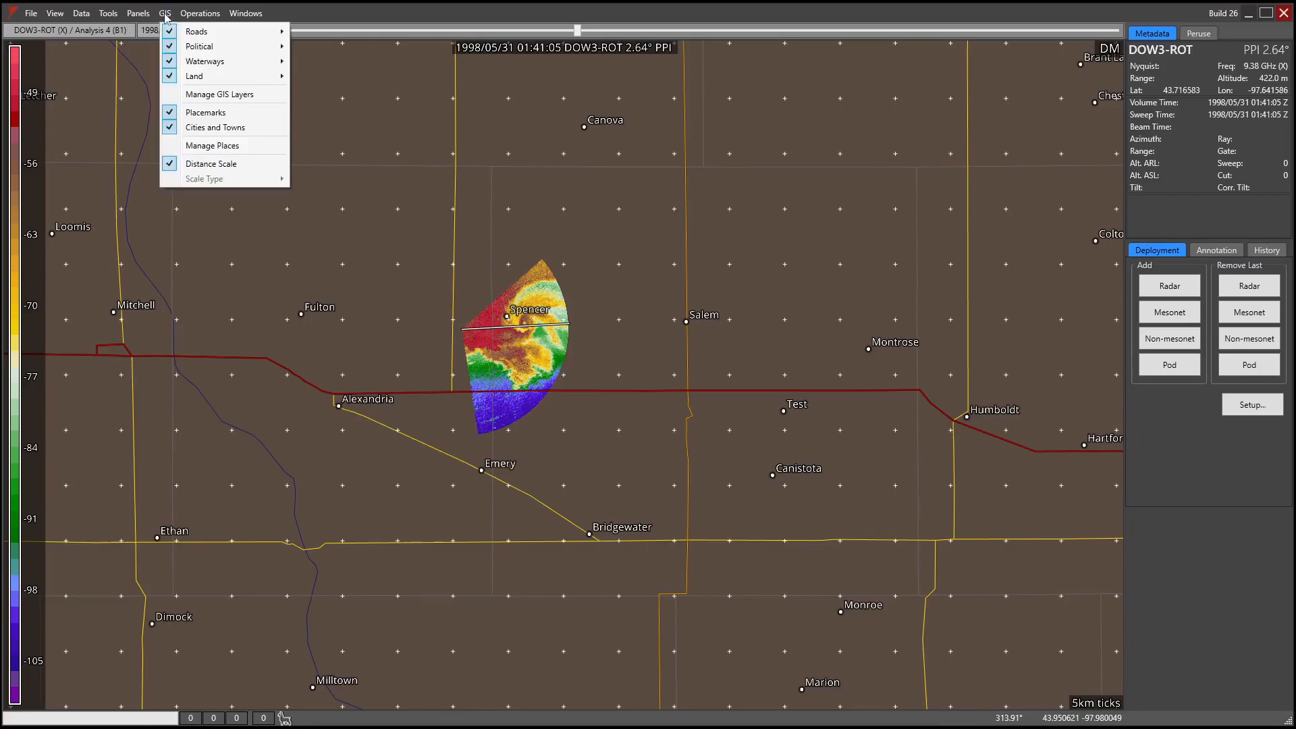
left_click(236, 147)
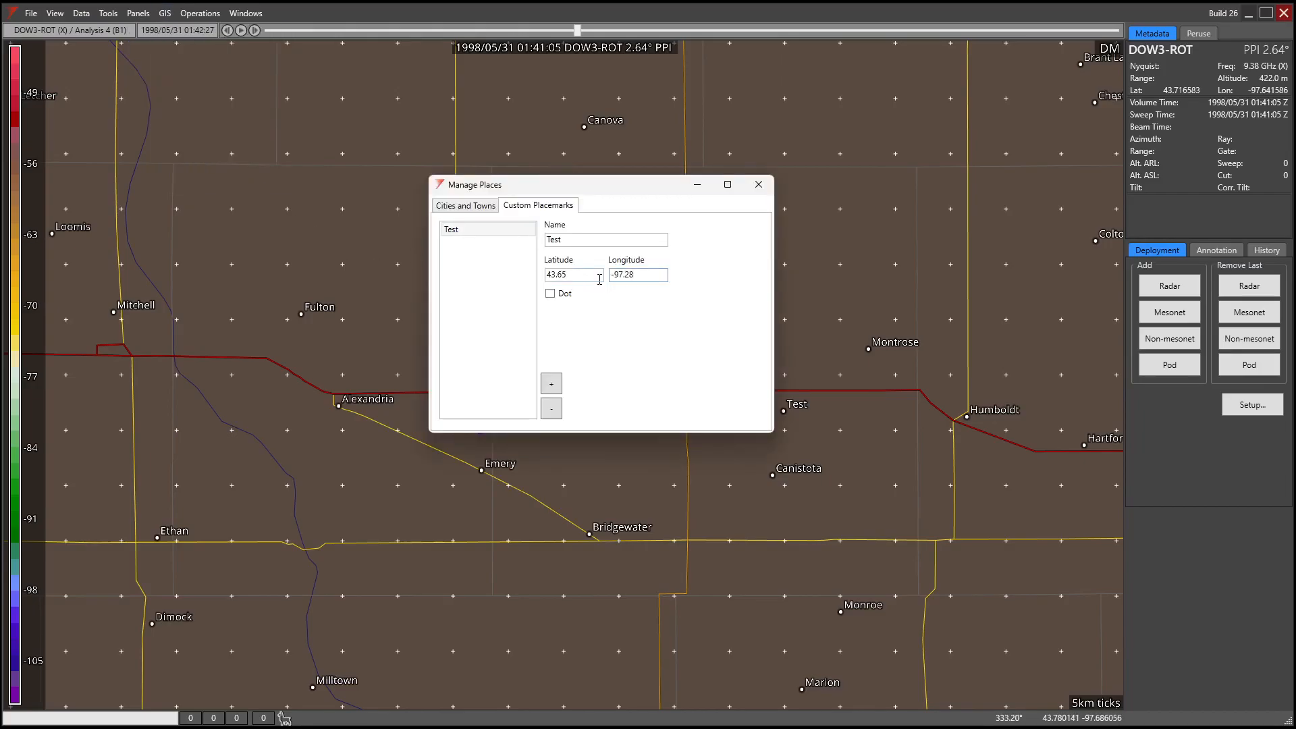
left_click(482, 231)
left_click(551, 409)
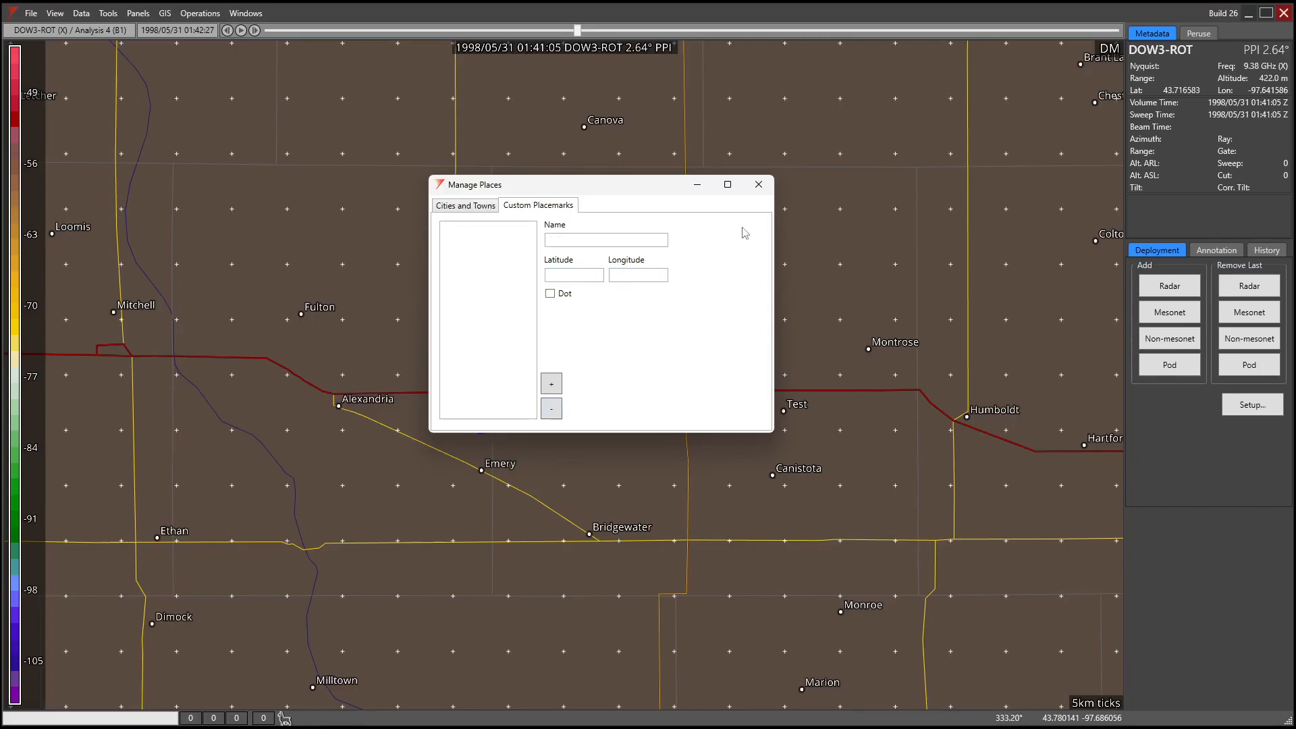
left_click(758, 184)
- Toggle the map's distance scale off and back on
left_click(165, 14)
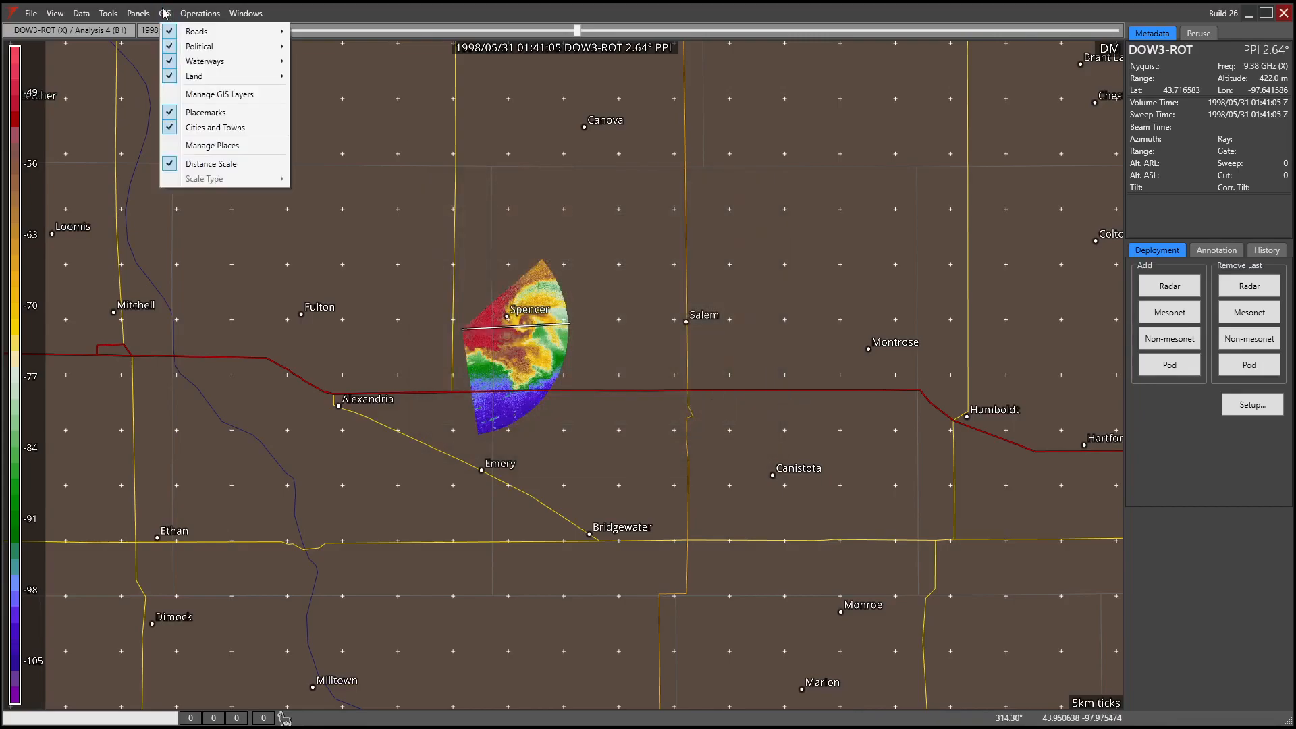
left_click(245, 168)
left_click(247, 169)
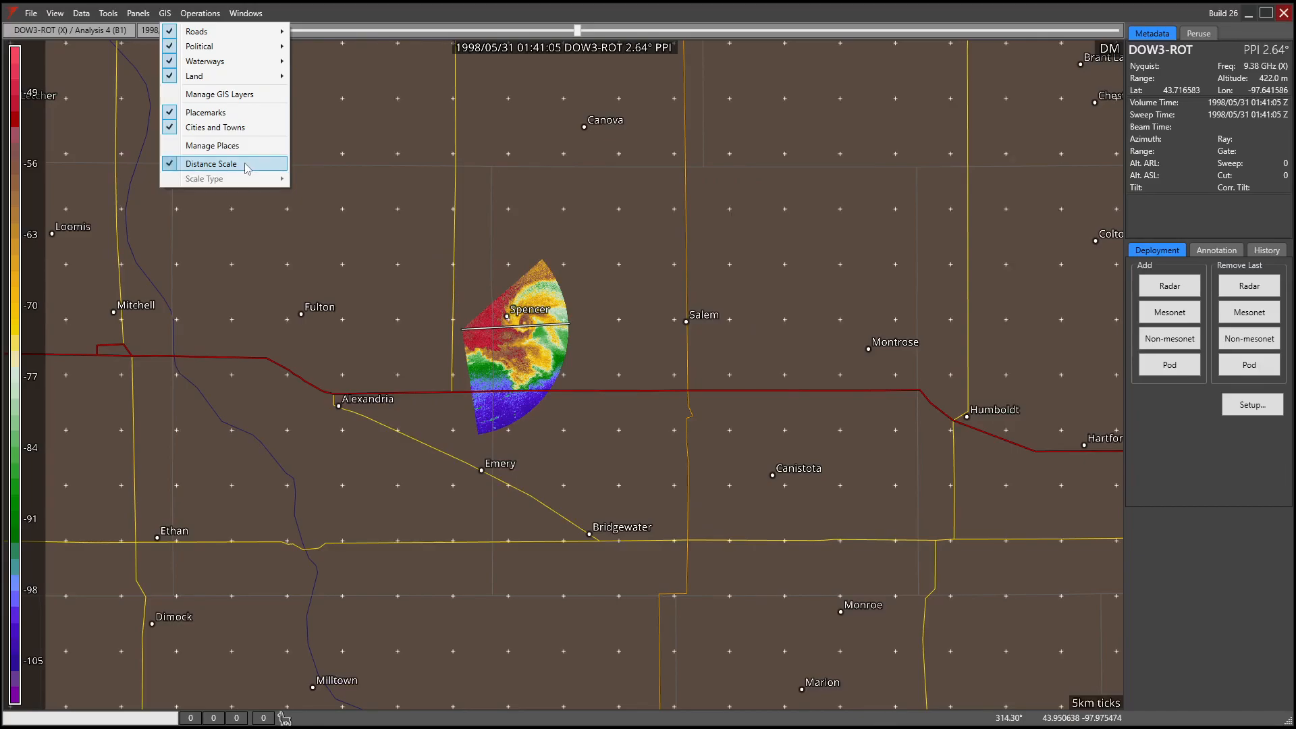
left_click(247, 169)
left_click(247, 168)
- Open the GIS layer management window and choose tl_2010_46061_roads.shp from the Institute folder on drive D as the shapefile for import
left_click(229, 95)
left_click_drag(665, 179, 814, 213)
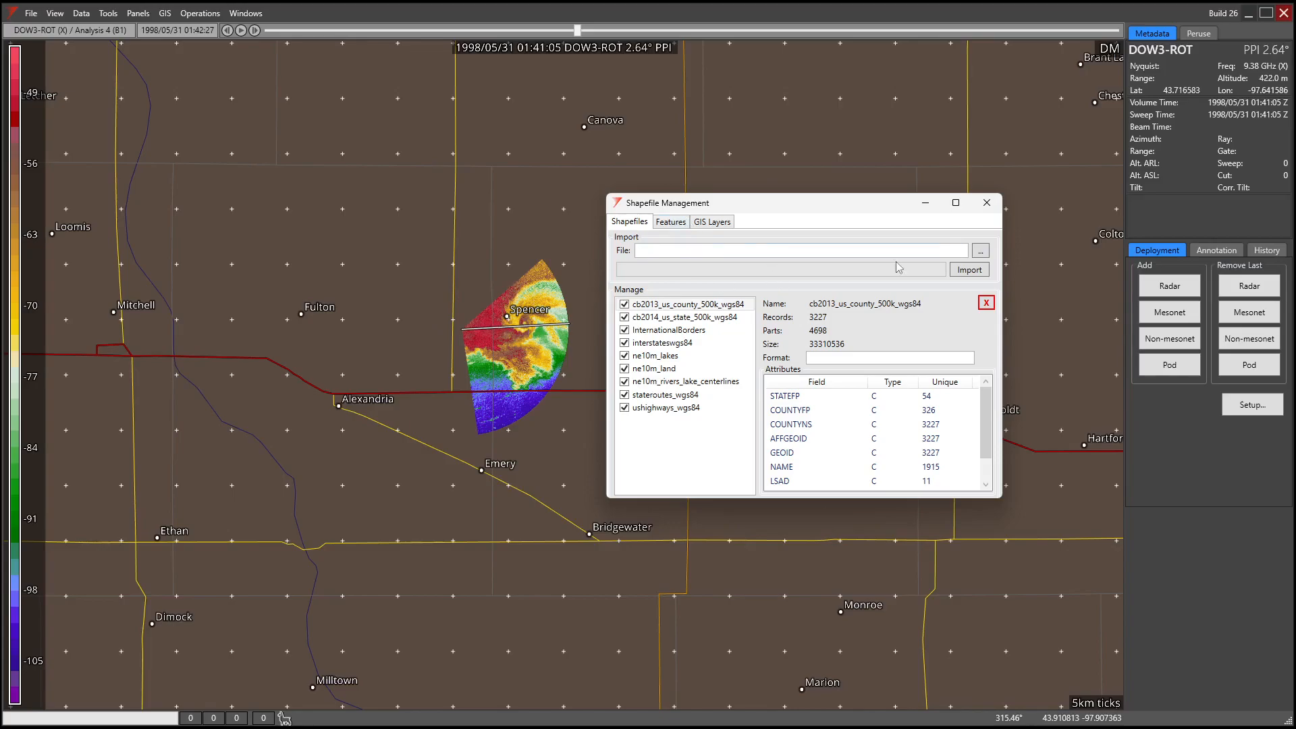
left_click(980, 251)
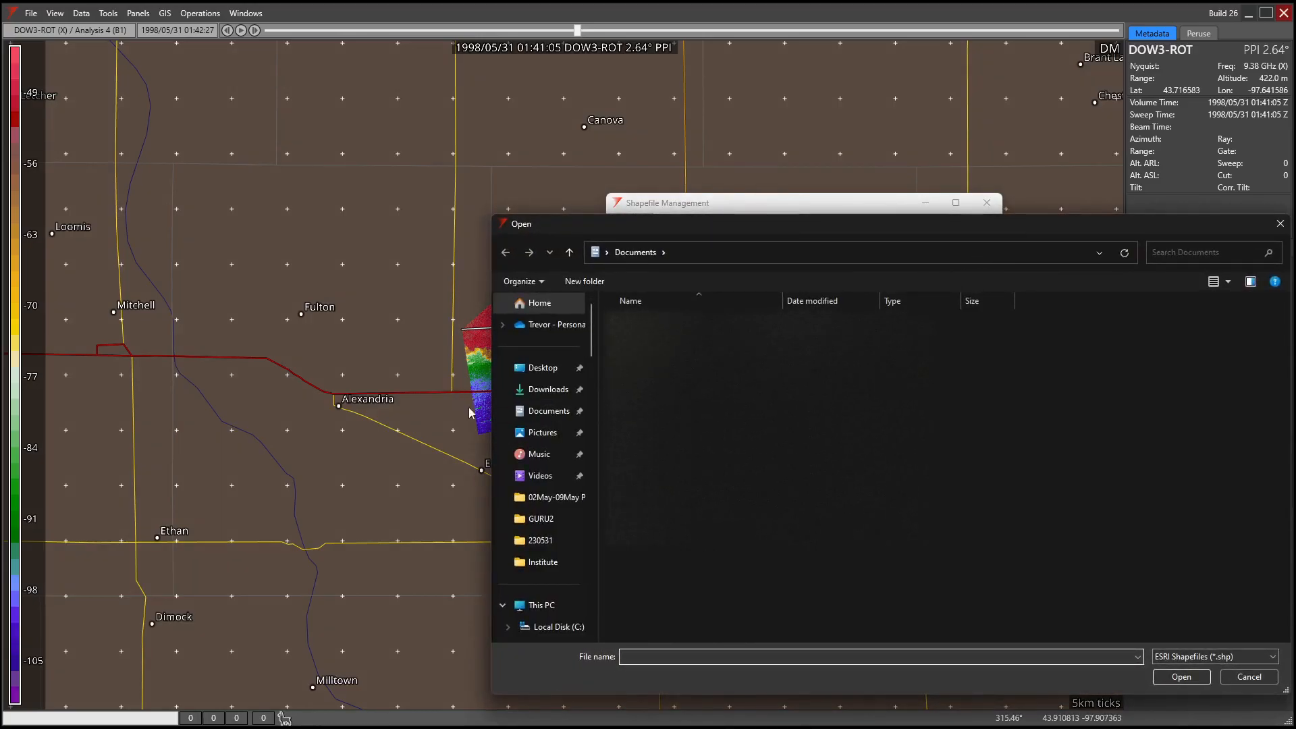
left_click(543, 412)
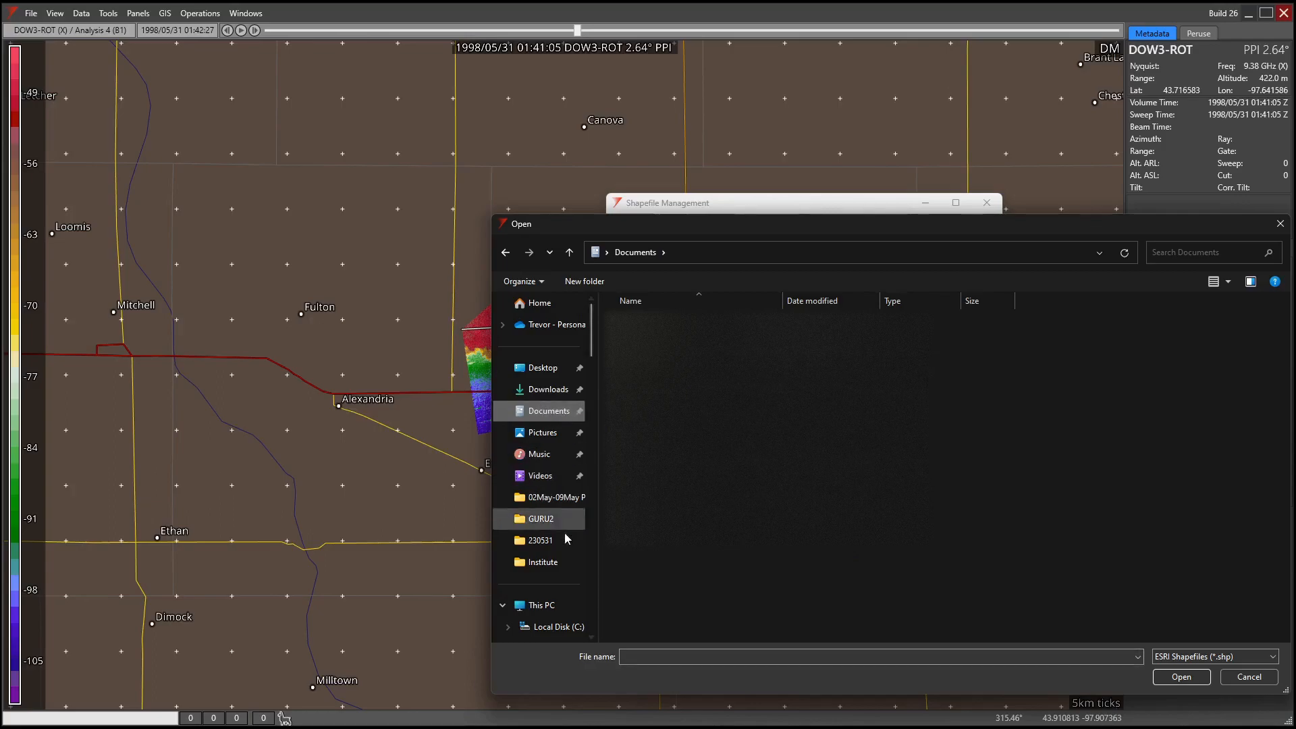
scroll(560, 594, "down", 3)
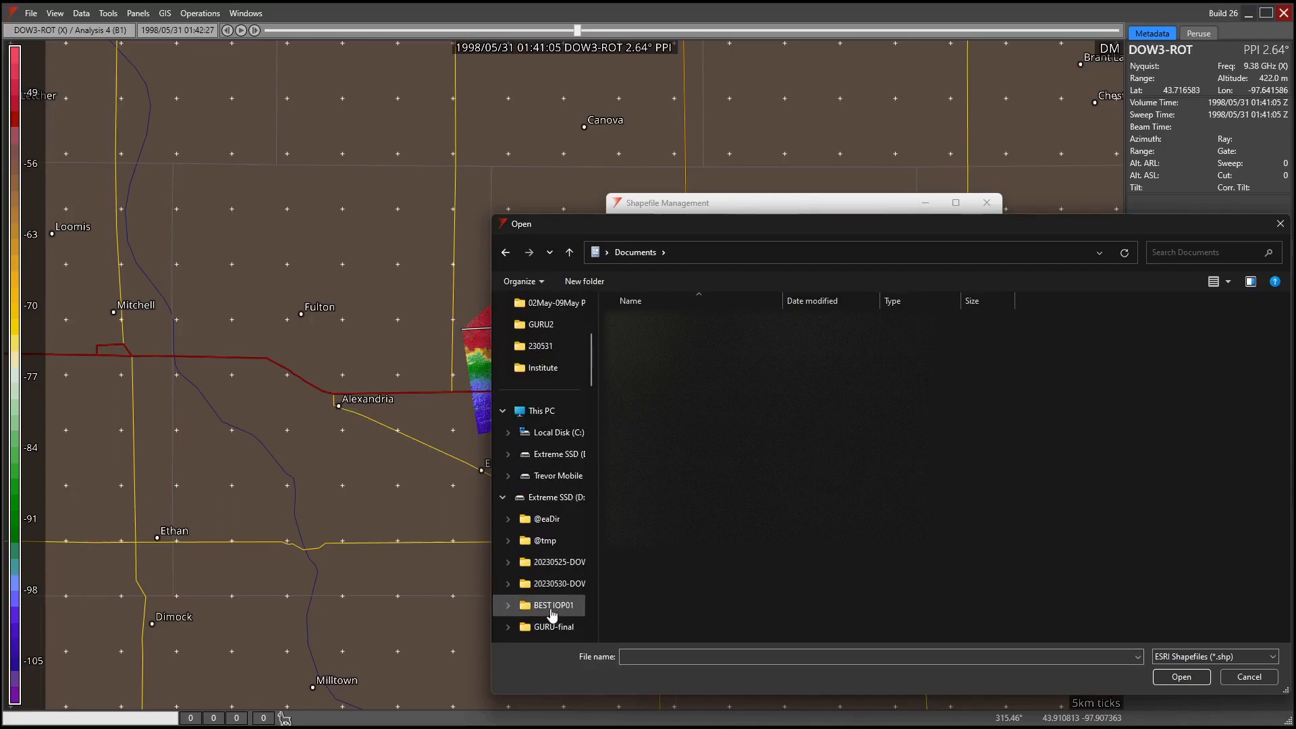
scroll(554, 617, "down", 2)
left_click(543, 373)
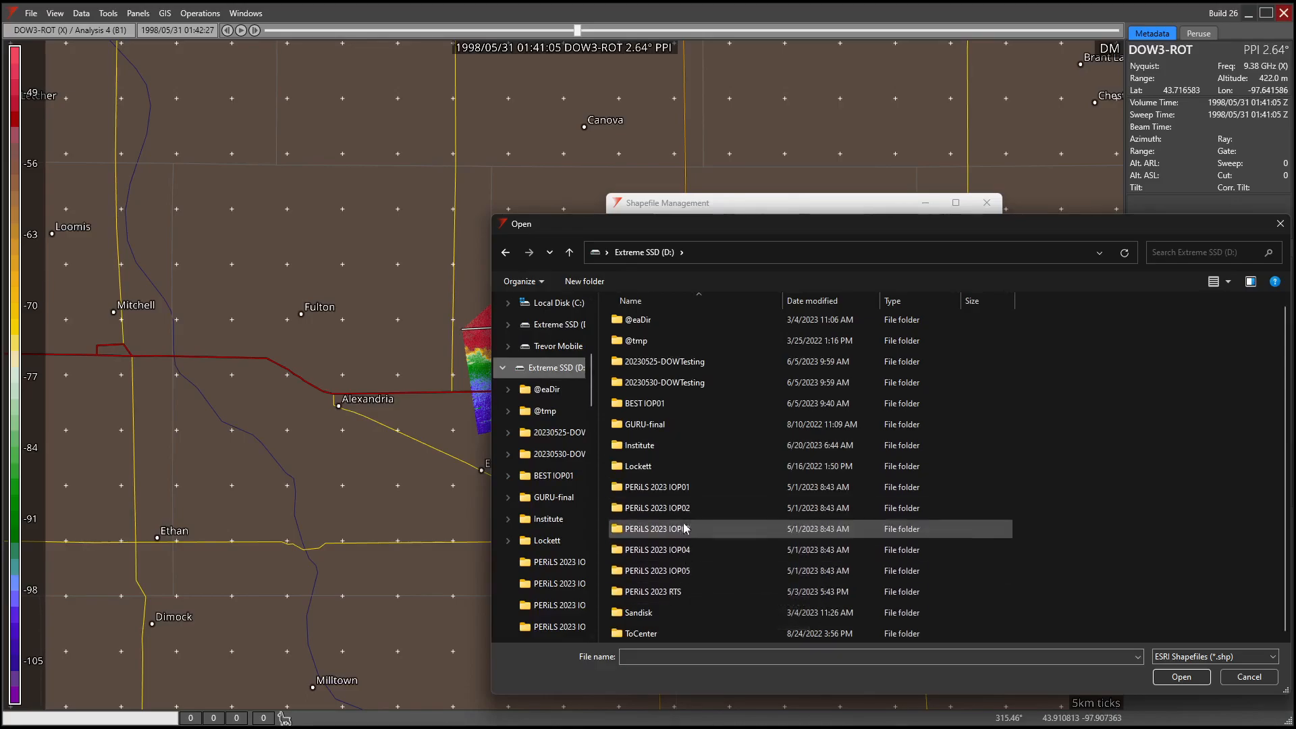
double_click(658, 443)
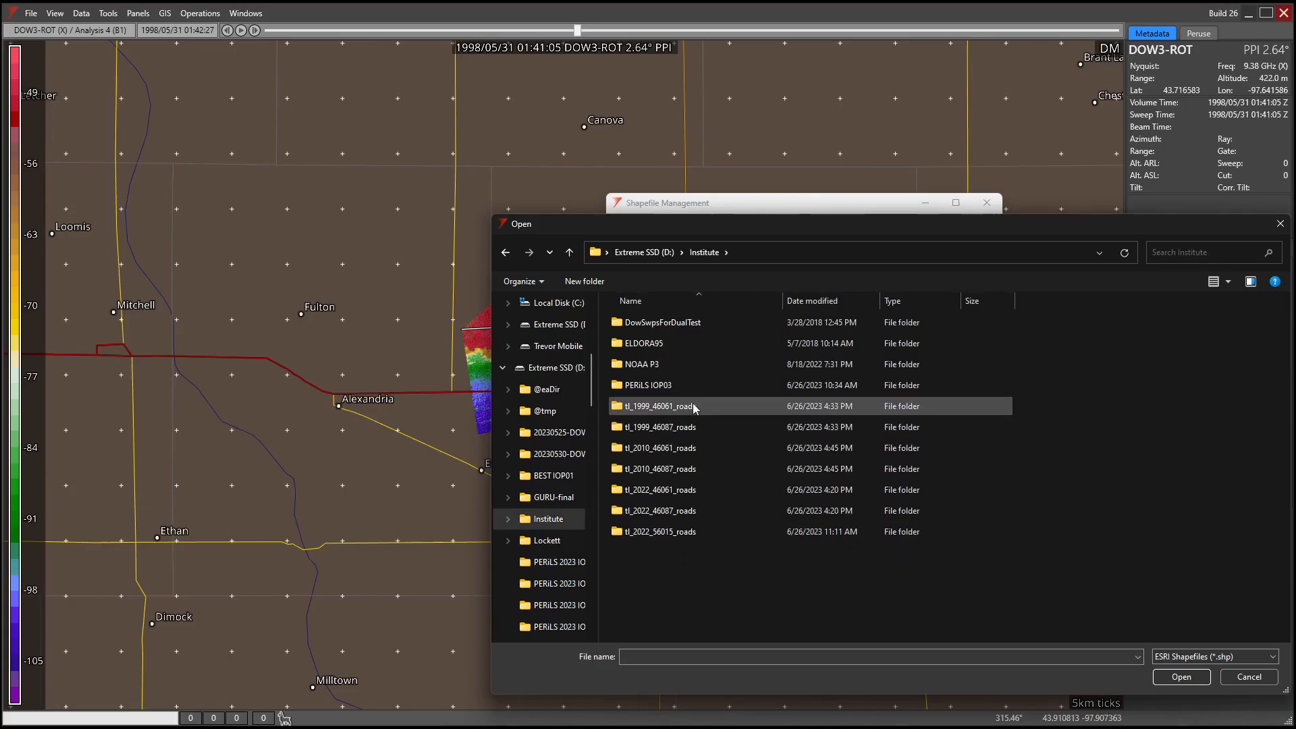
double_click(682, 449)
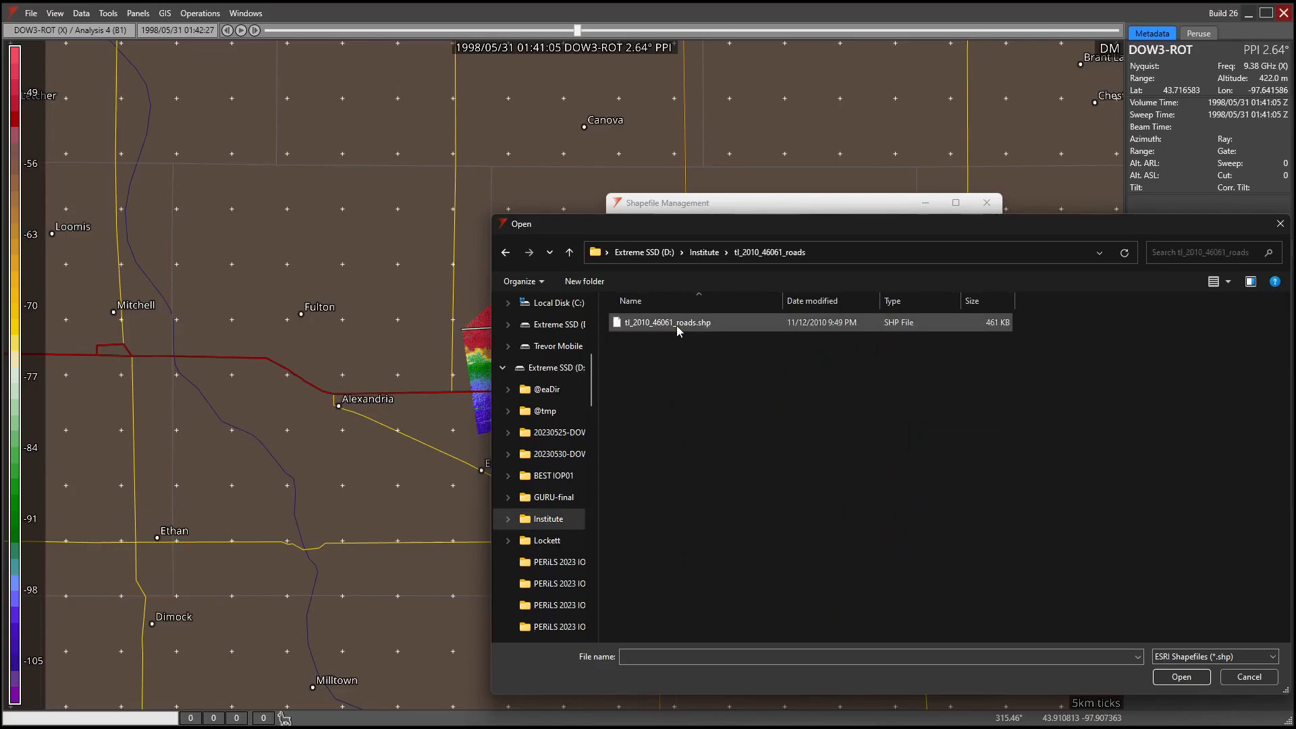
double_click(676, 324)
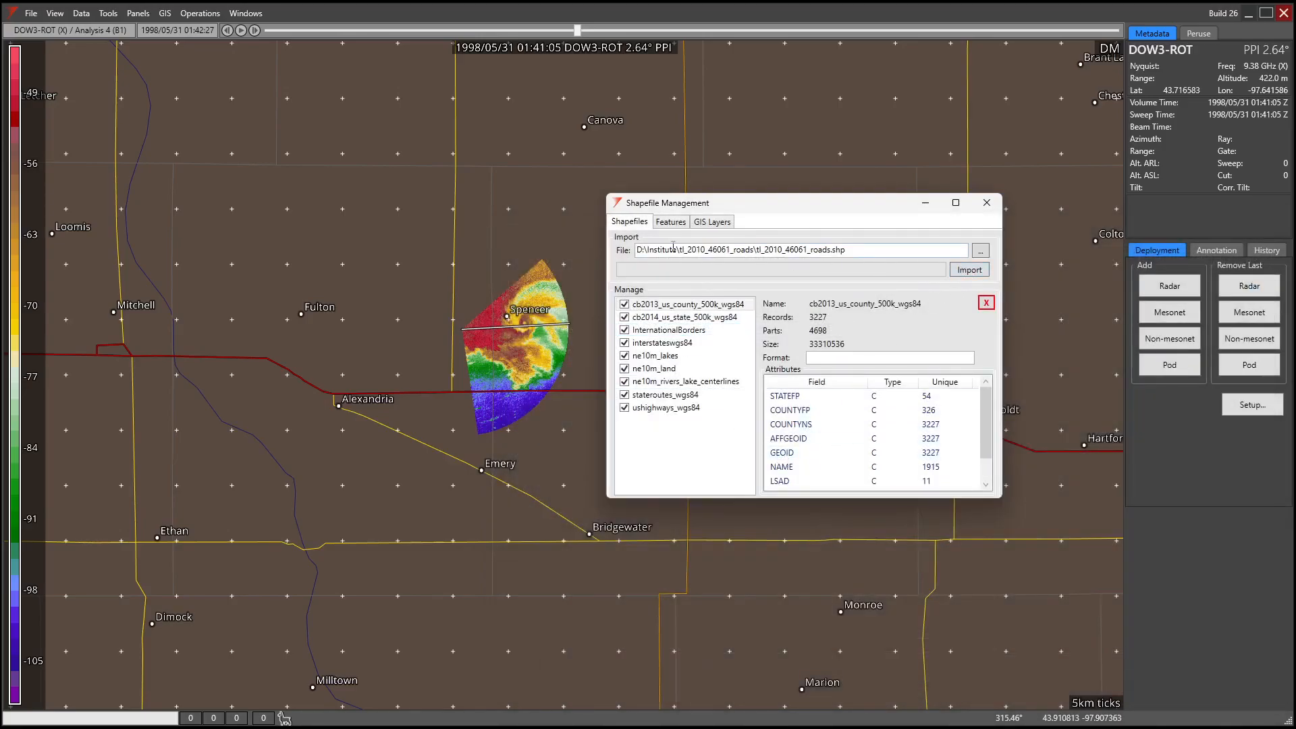
- Import the chosen tl_2010_46061_roads shapefile, and also import the tl_2010_46087_roads shapefile from the Institute folder on drive D
double_click(844, 250)
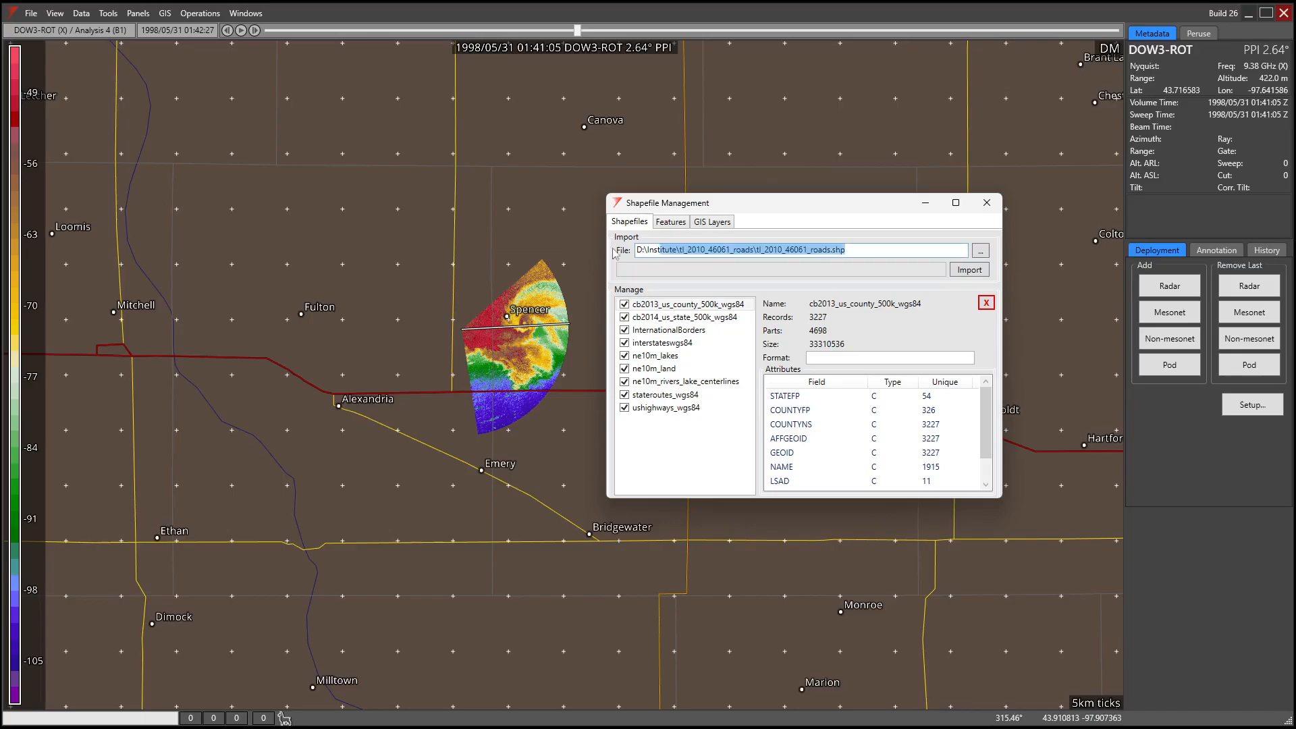
left_click(969, 269)
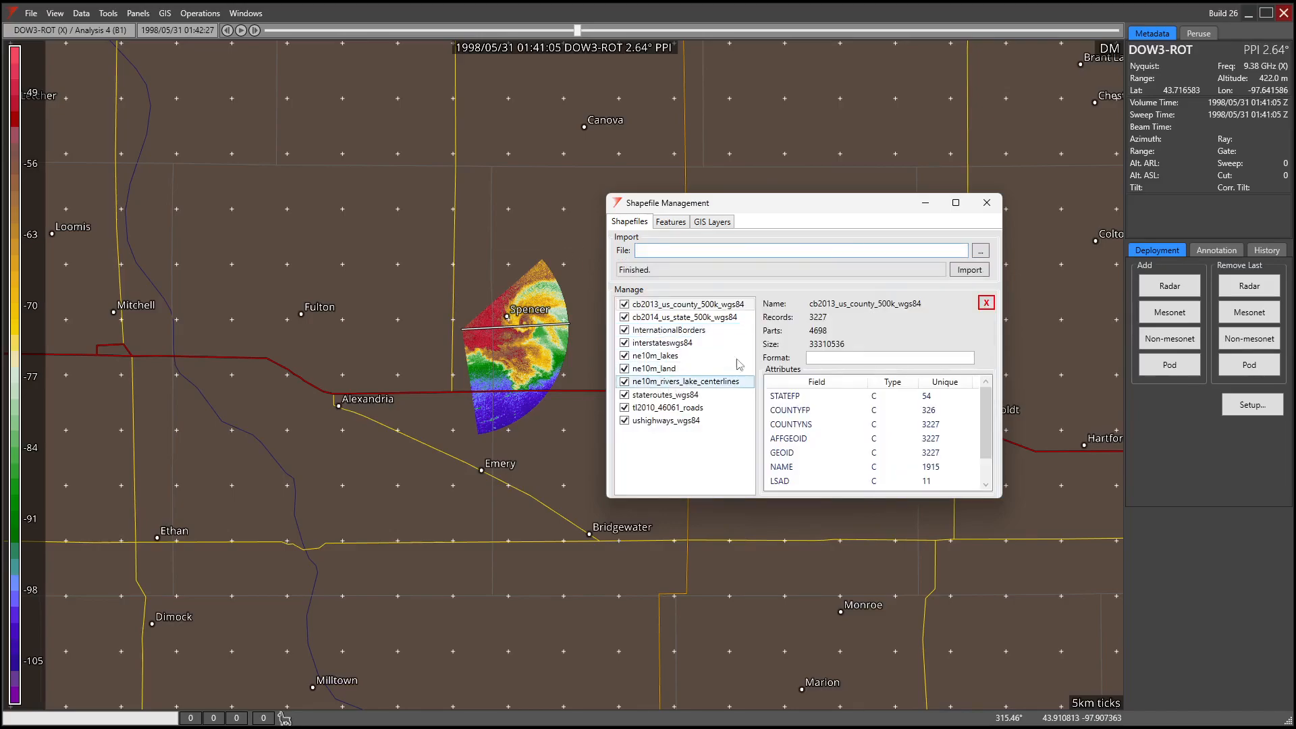
left_click(979, 250)
scroll(540, 611, "down", 3)
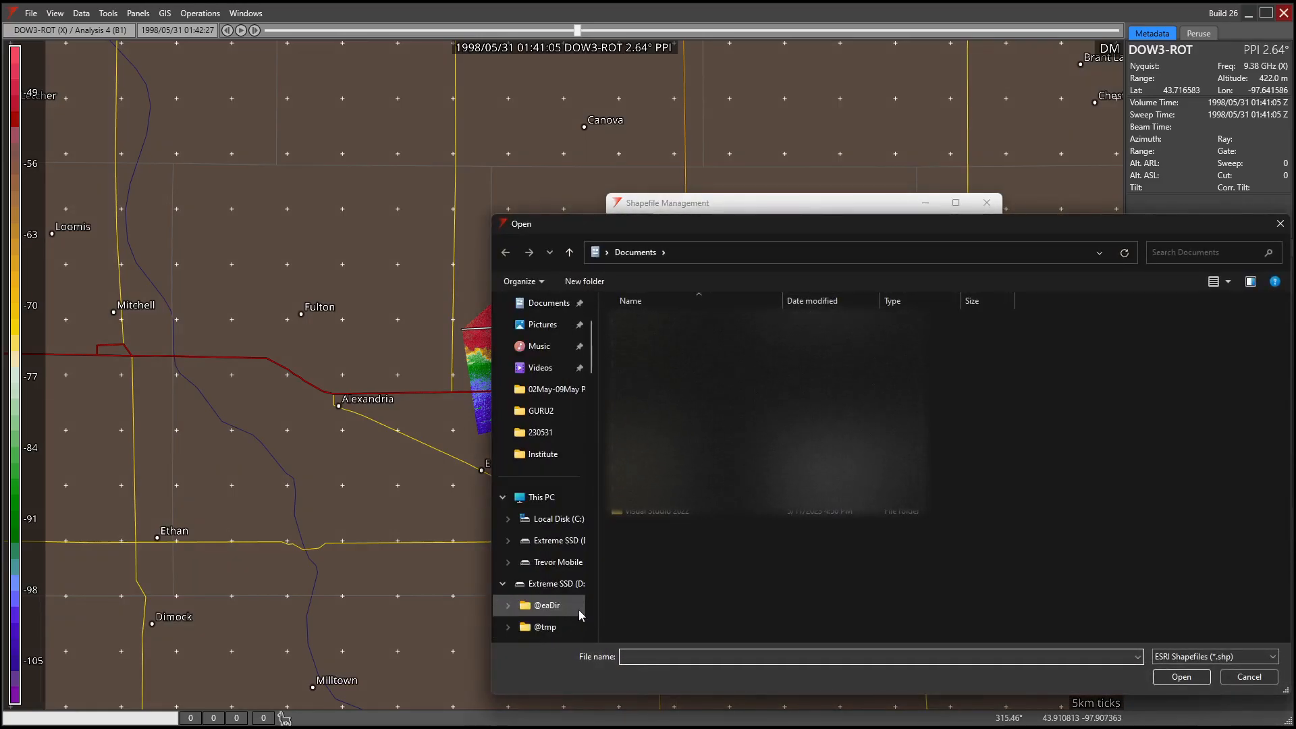
left_click(550, 583)
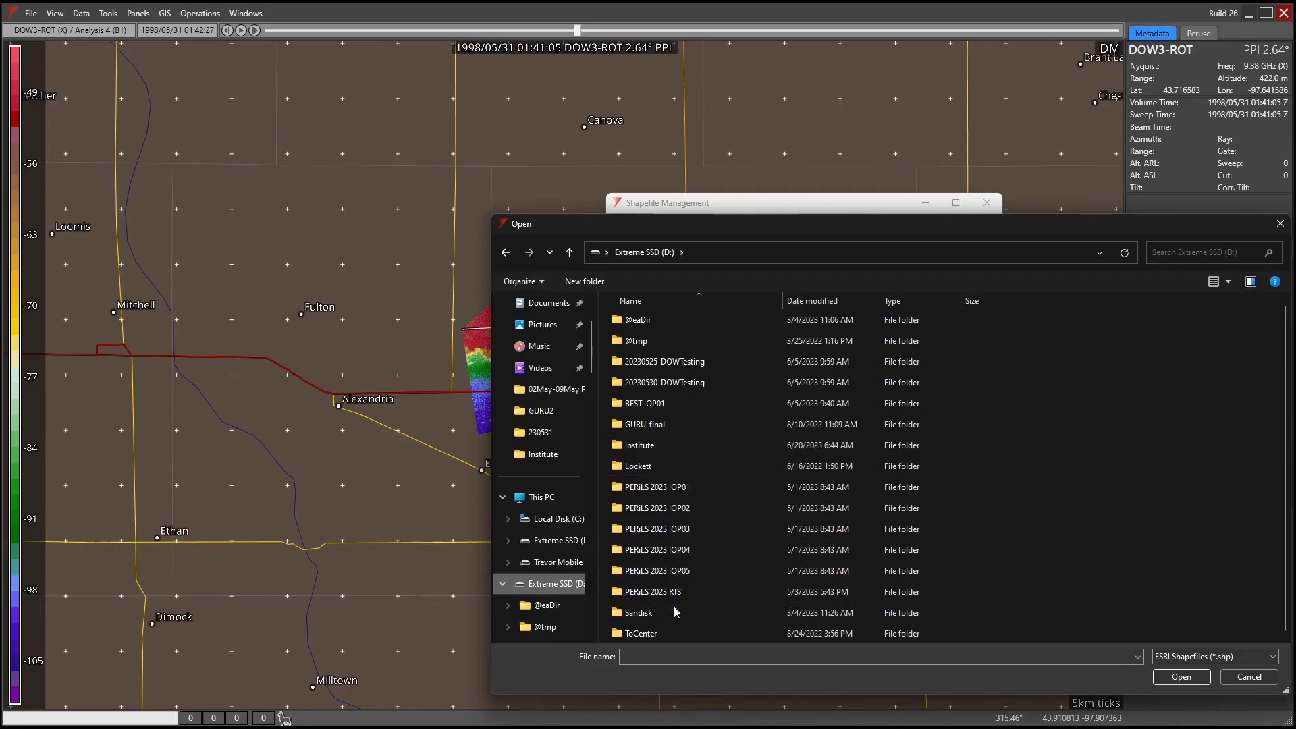
double_click(670, 444)
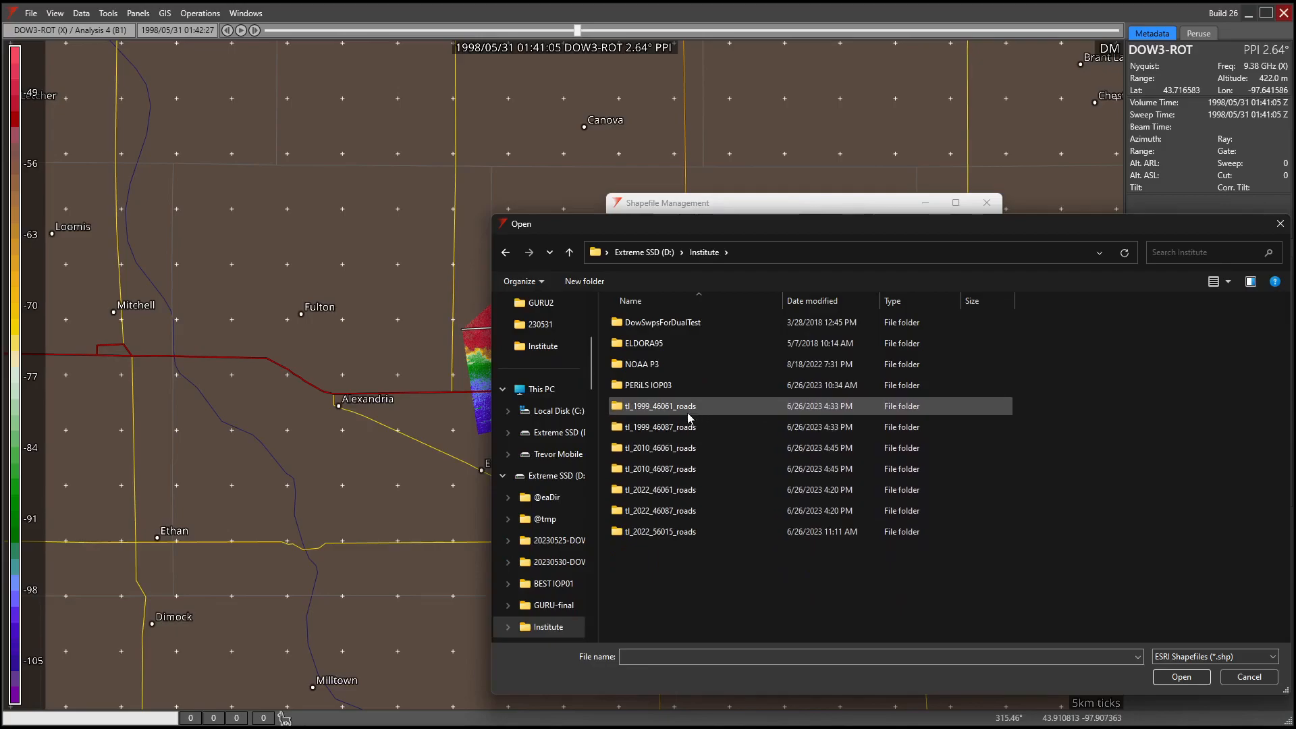
double_click(668, 469)
left_click(659, 328)
double_click(658, 328)
left_click(972, 270)
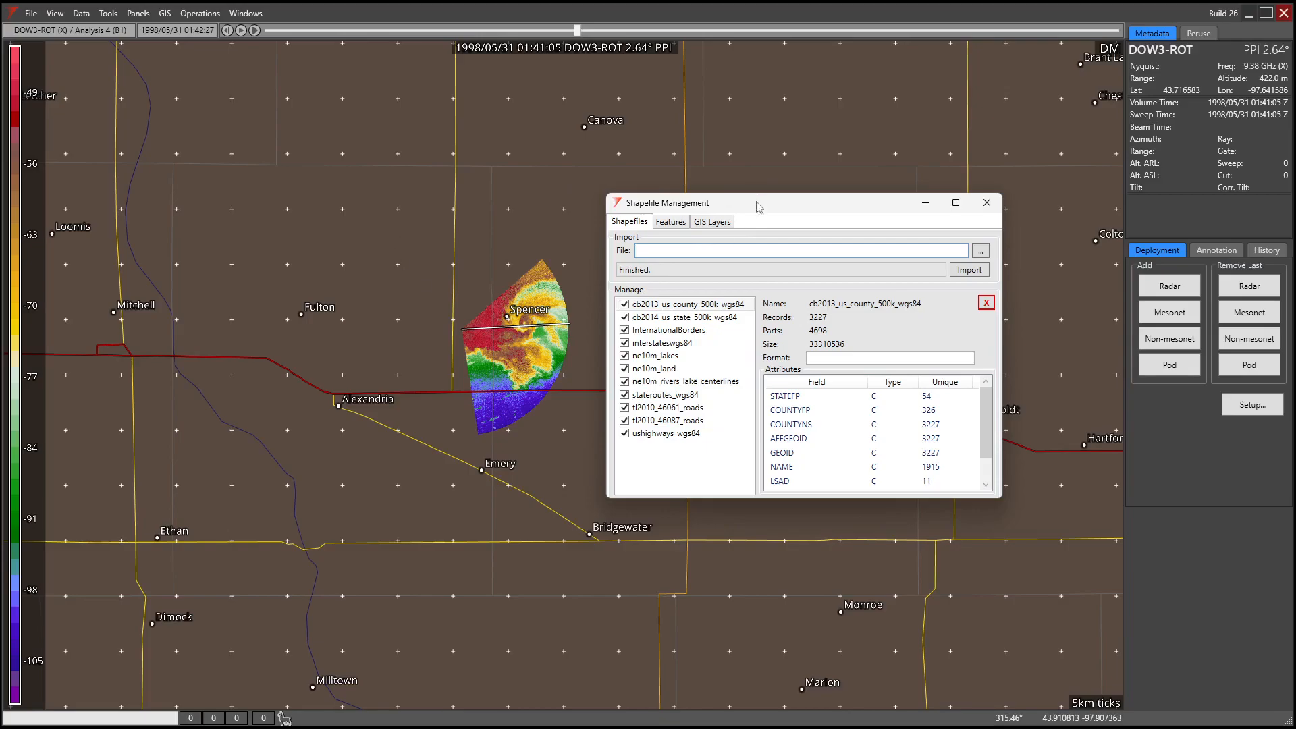
- Review the existing GIS layers, and expand the Roads layer and its interstates_wgs84 shapefile to examine their assignments
left_click(714, 222)
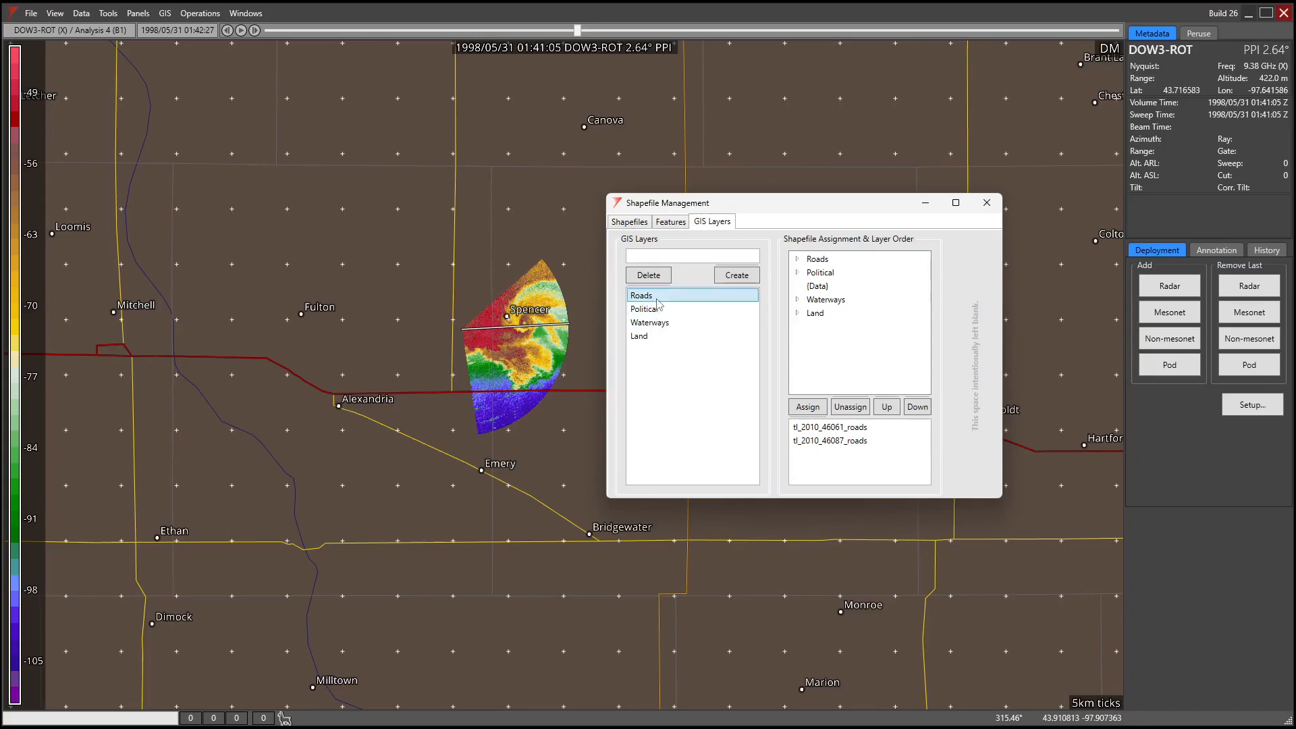
left_click(654, 299)
left_click(660, 322)
left_click(664, 336)
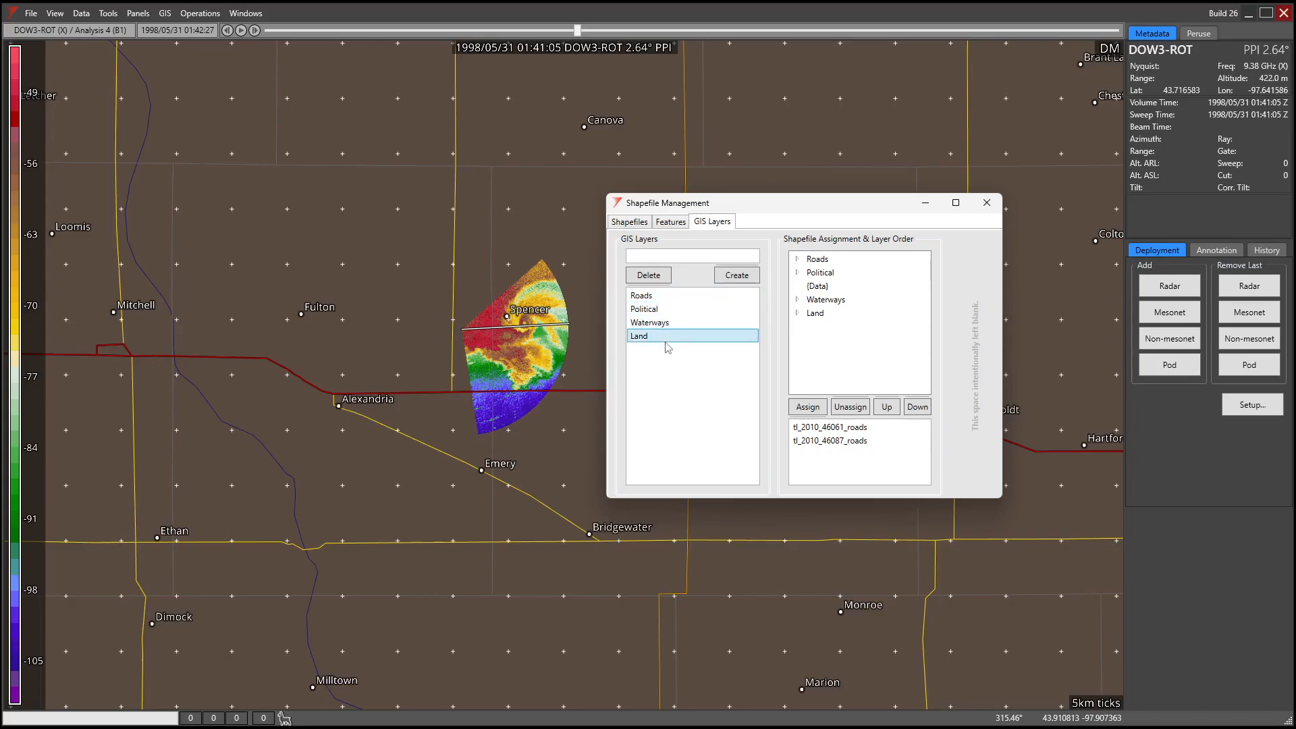
left_click(797, 260)
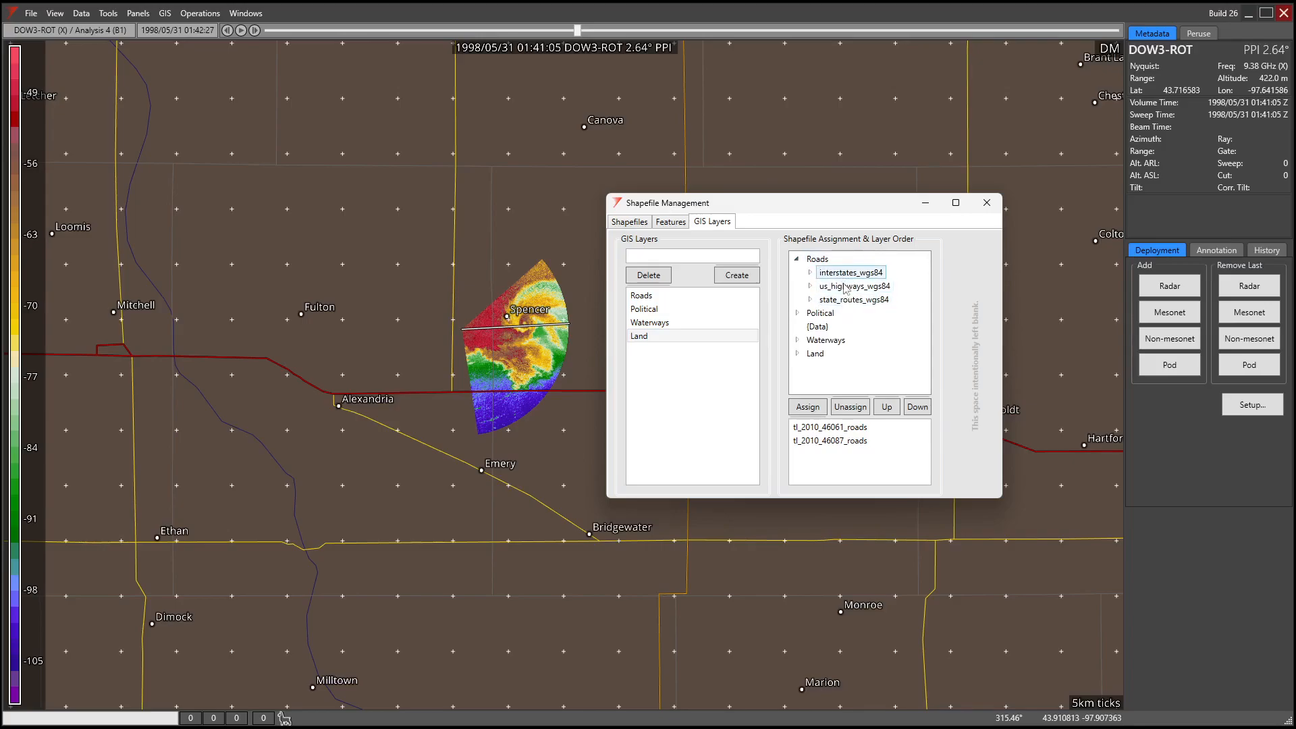
left_click(810, 273)
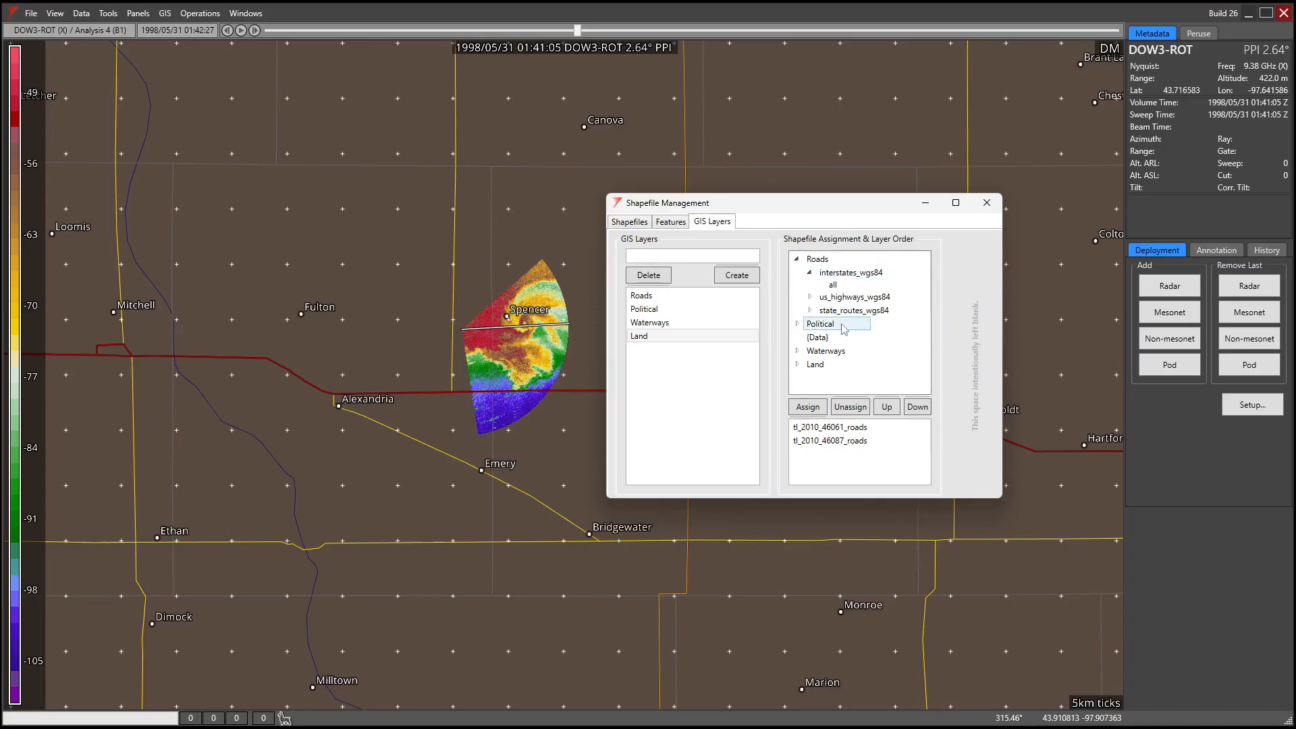
- Assign the tl_2010_46061_roads and tl_2010_46087_roads shapefiles to the Roads layer
left_click(817, 259)
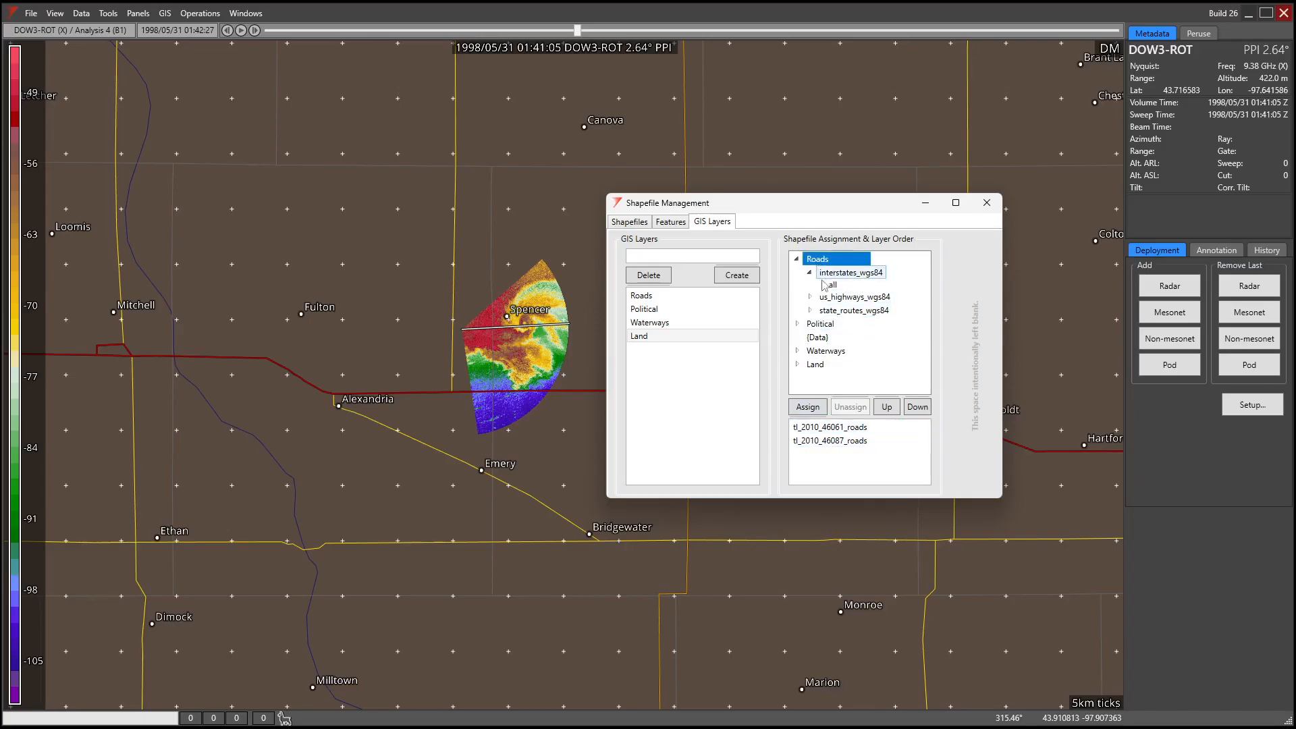
left_click(824, 428)
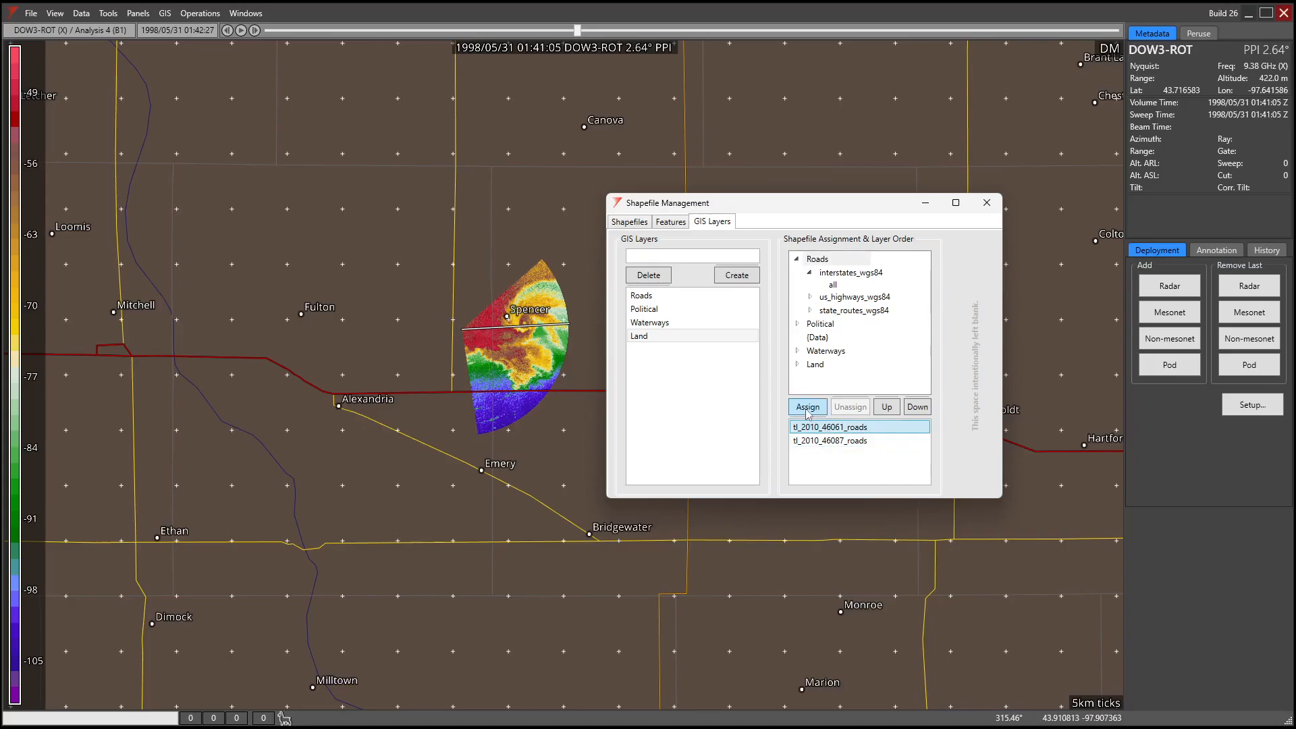
left_click(807, 409)
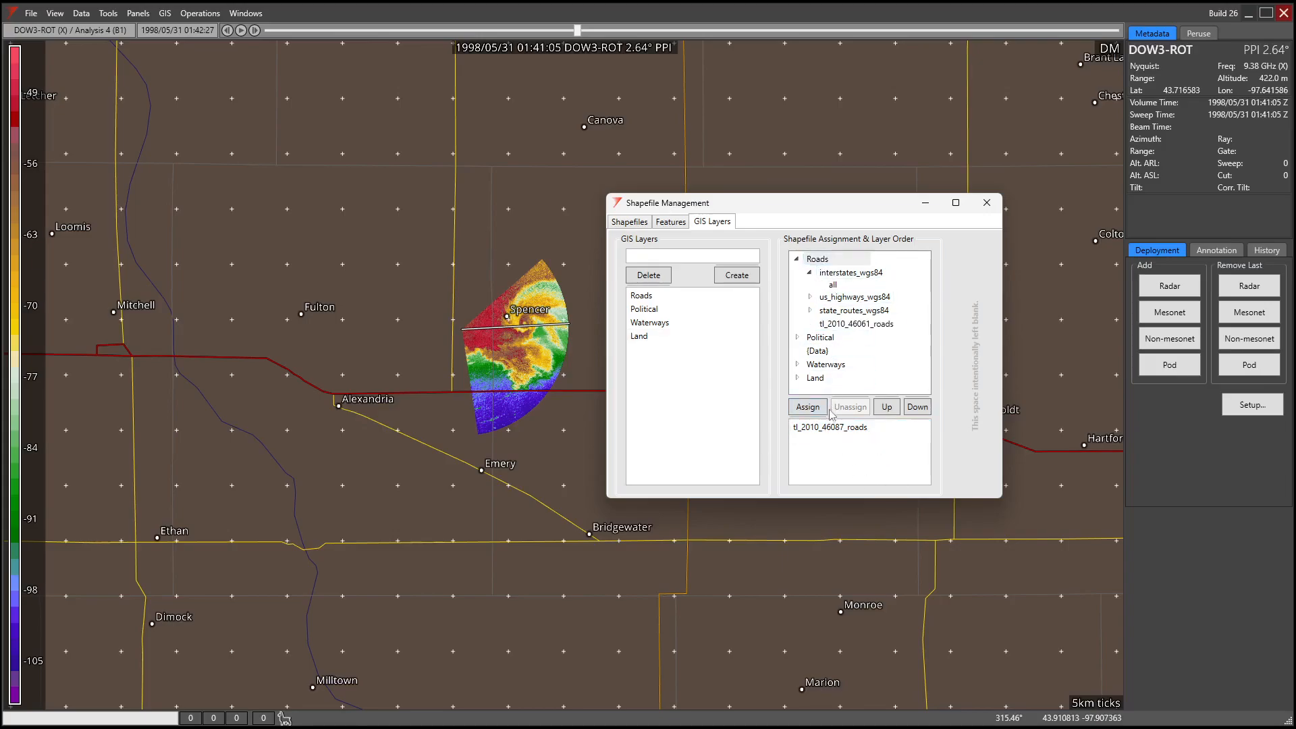
left_click(817, 261)
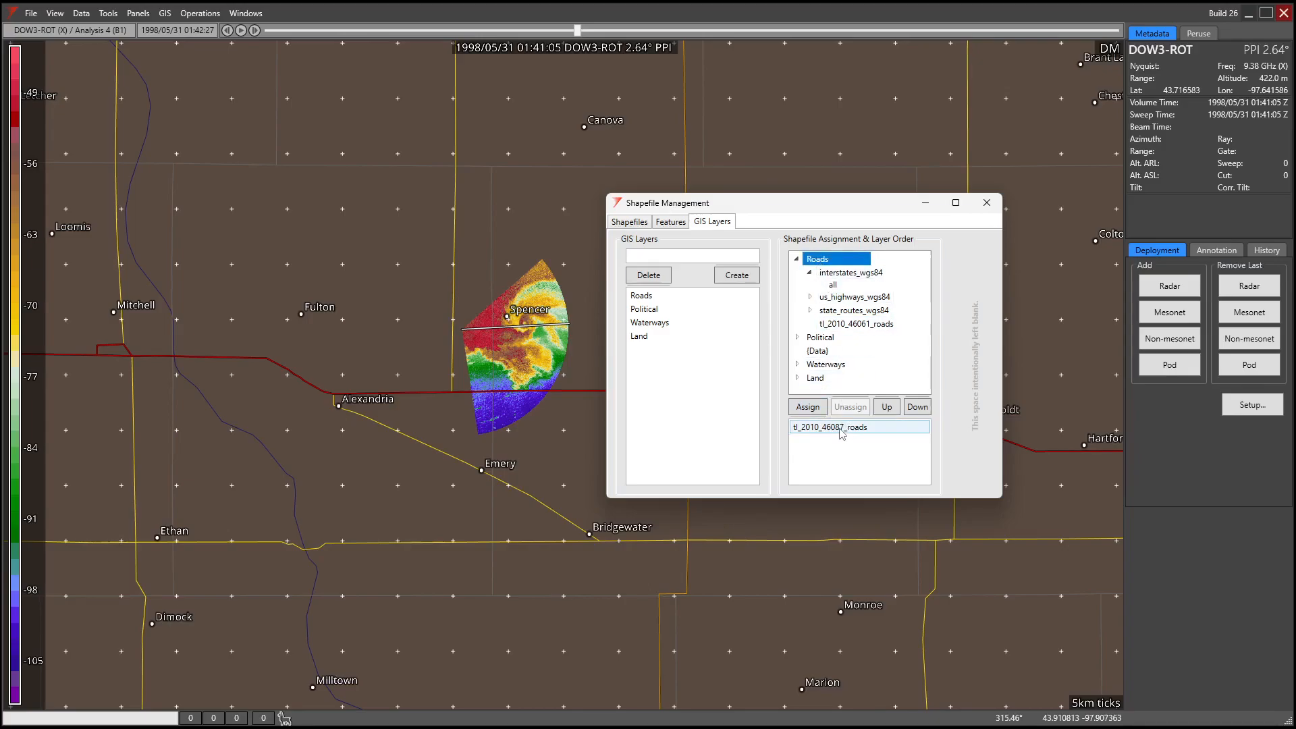
left_click(840, 428)
left_click(807, 407)
left_click(809, 273)
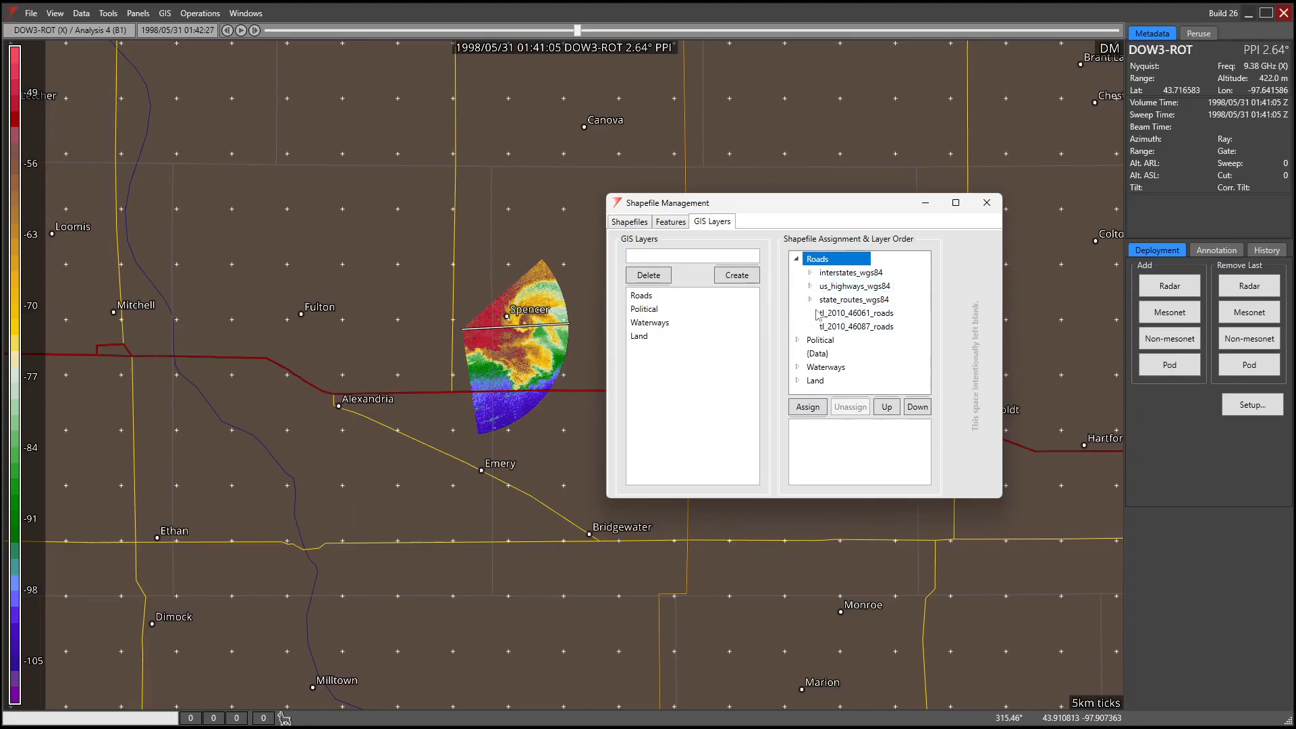
left_click(837, 326)
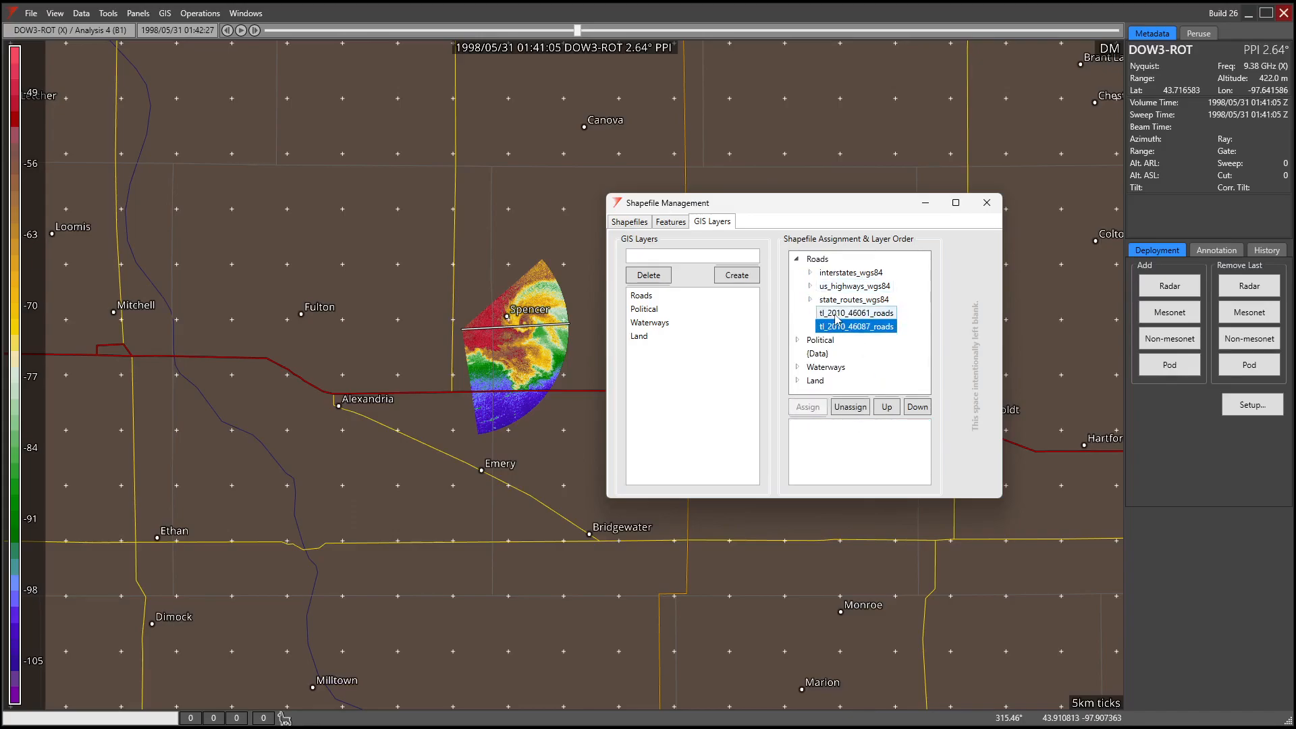
- Choose tl_2010_46061_roads as the shapefile for feature extraction and select all of its records
left_click(672, 222)
left_click(684, 245)
left_click(698, 364)
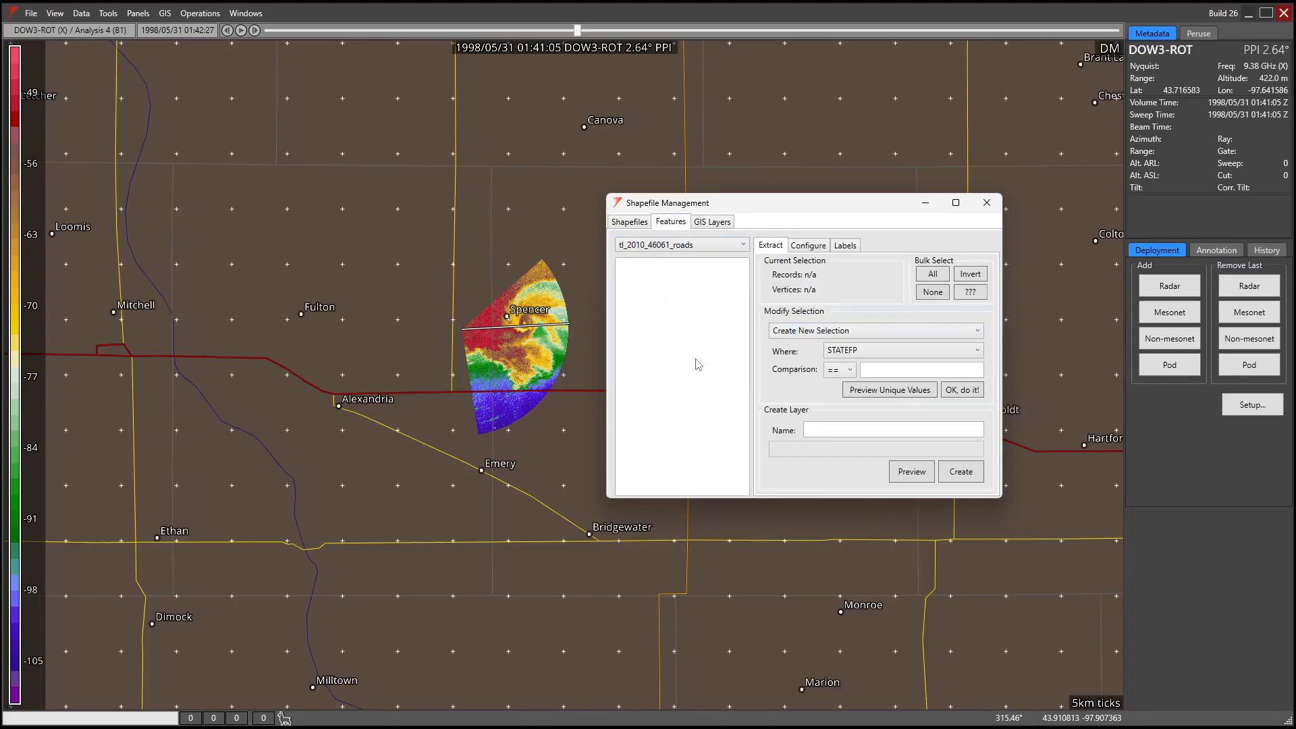
left_click(664, 247)
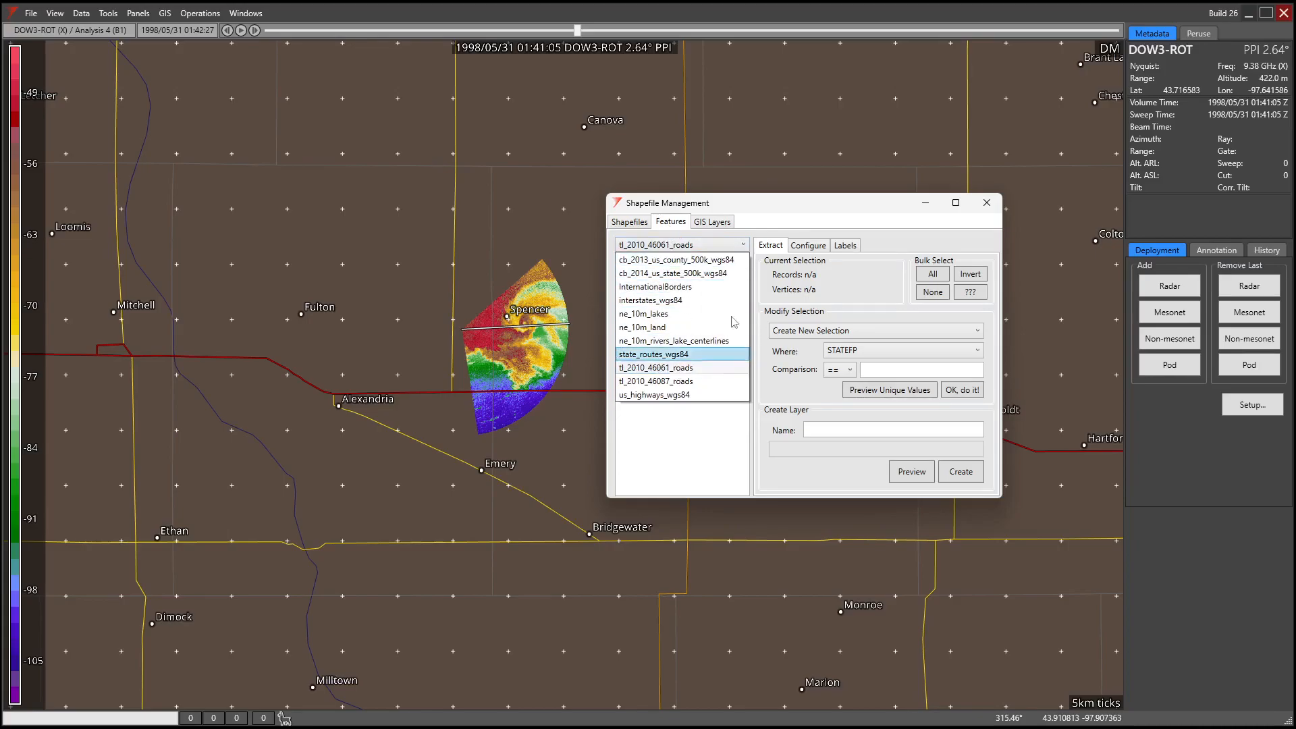
left_click(803, 221)
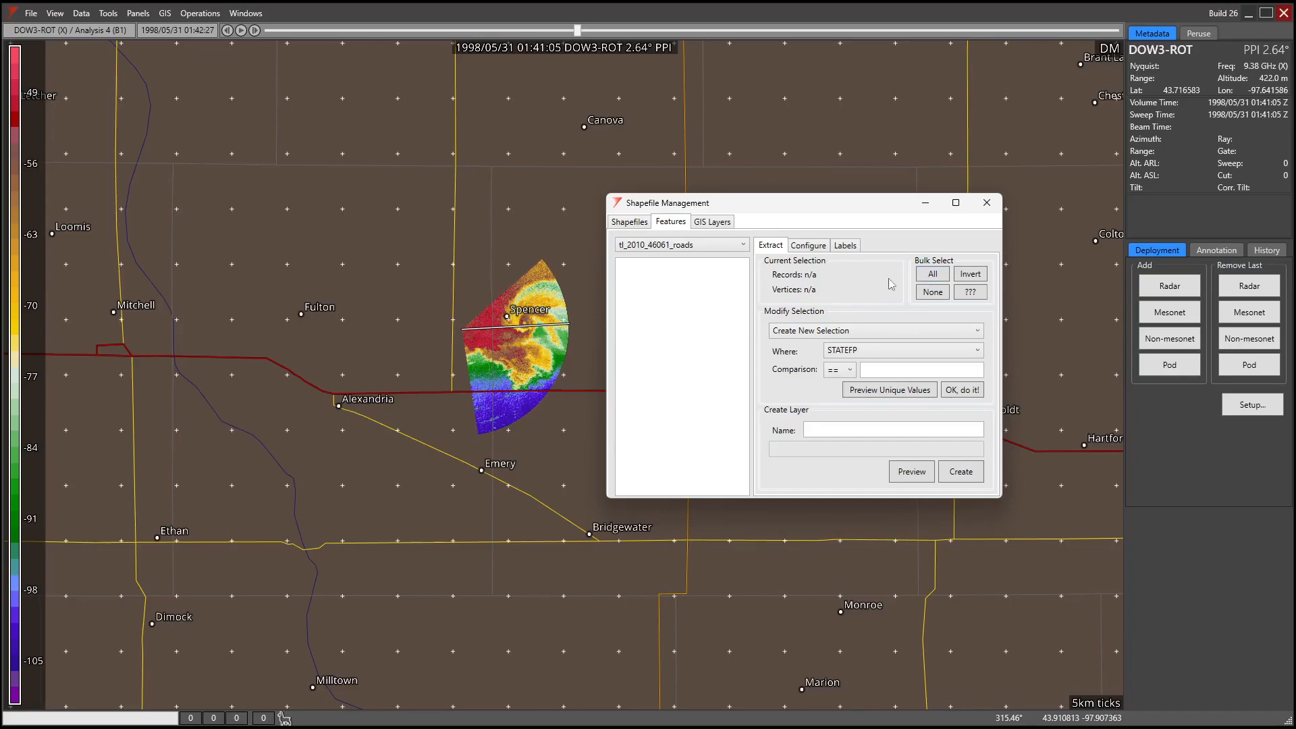
left_click(932, 275)
- Check the available selection modification modes, and preview the unique values of the STATEFP attribute
left_click(818, 333)
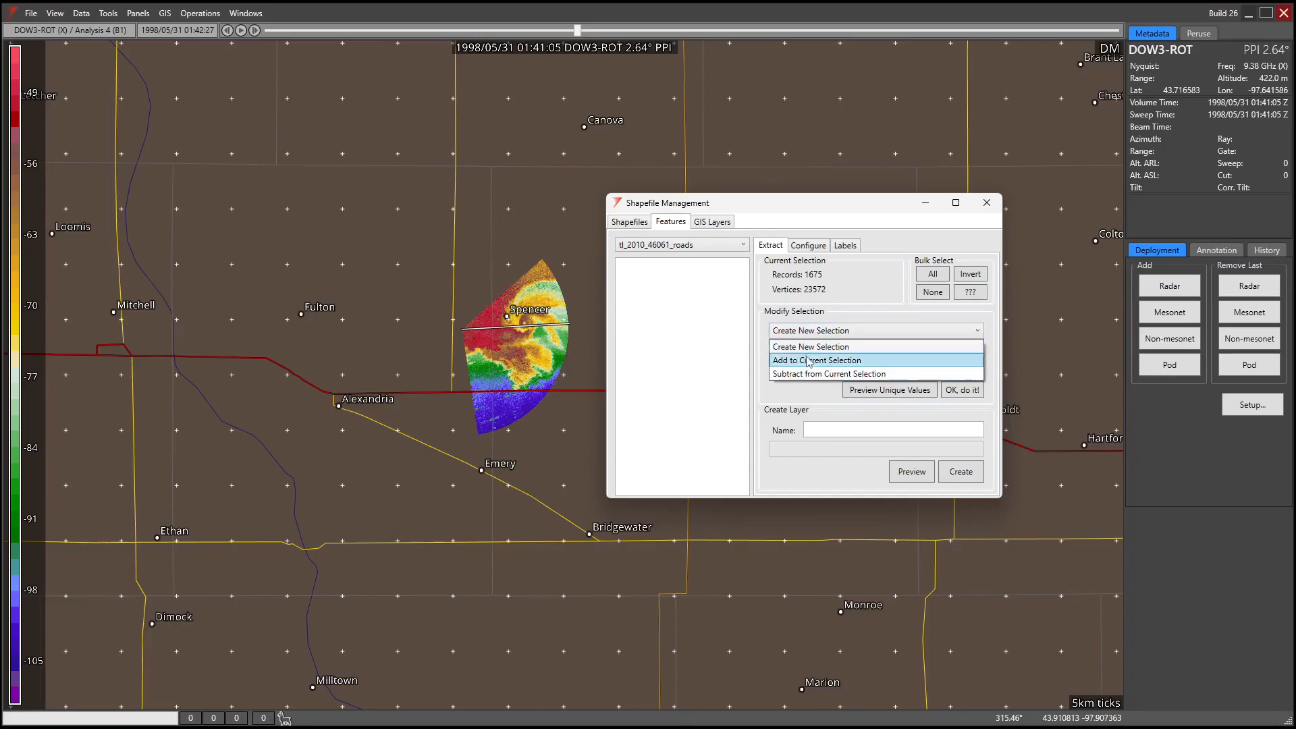
left_click(865, 319)
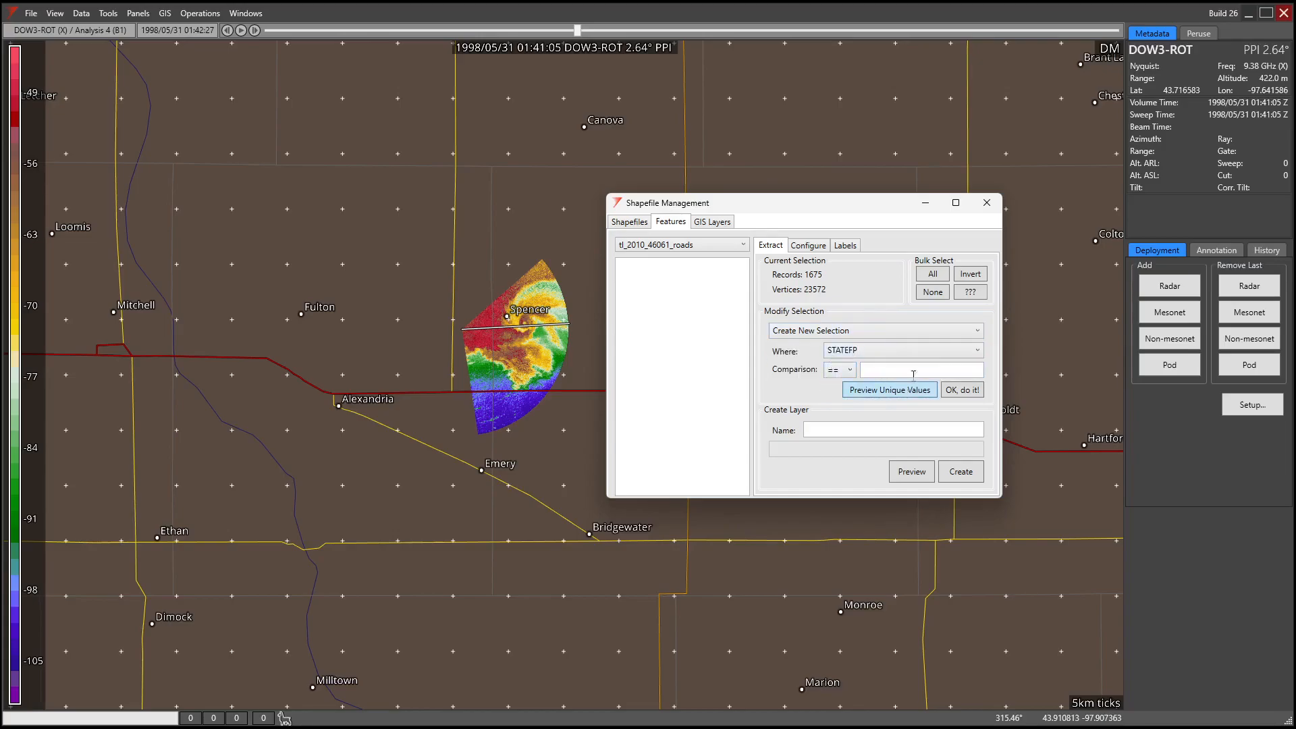
left_click(866, 351)
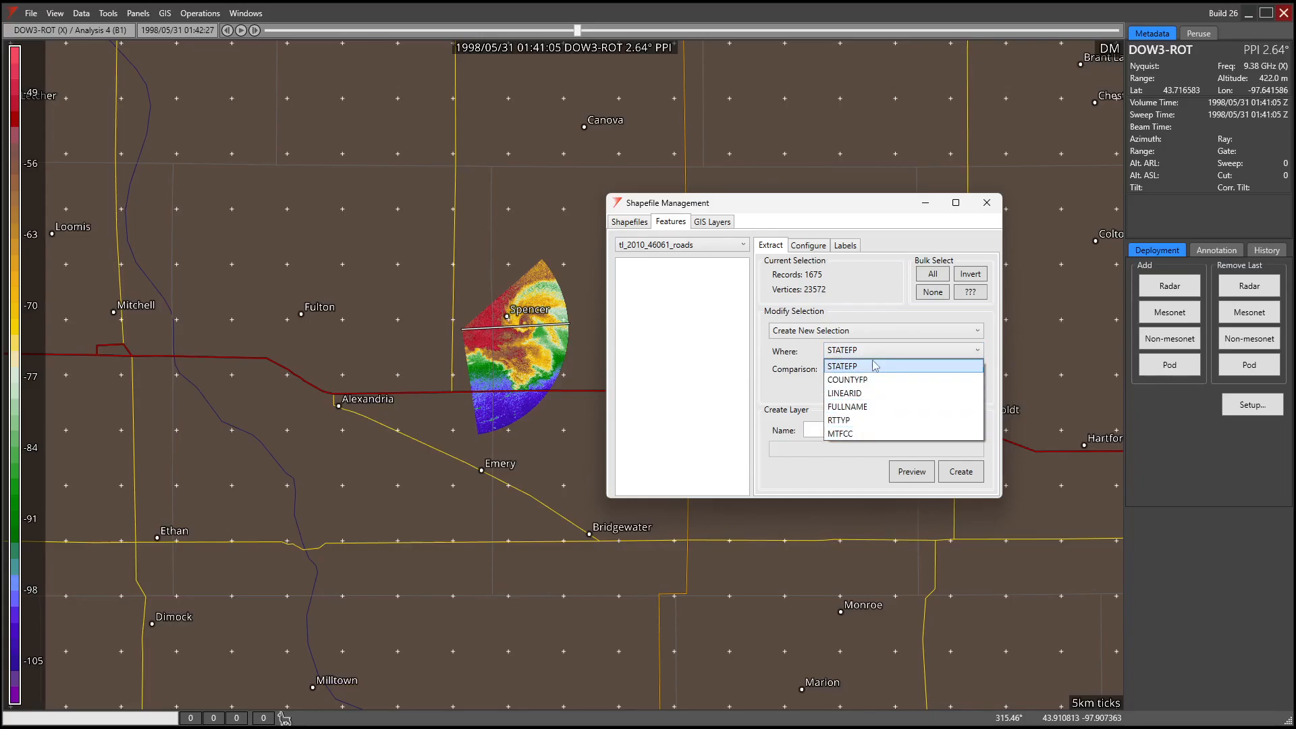
left_click(874, 365)
left_click(895, 391)
left_click_drag(709, 294, 376, 275)
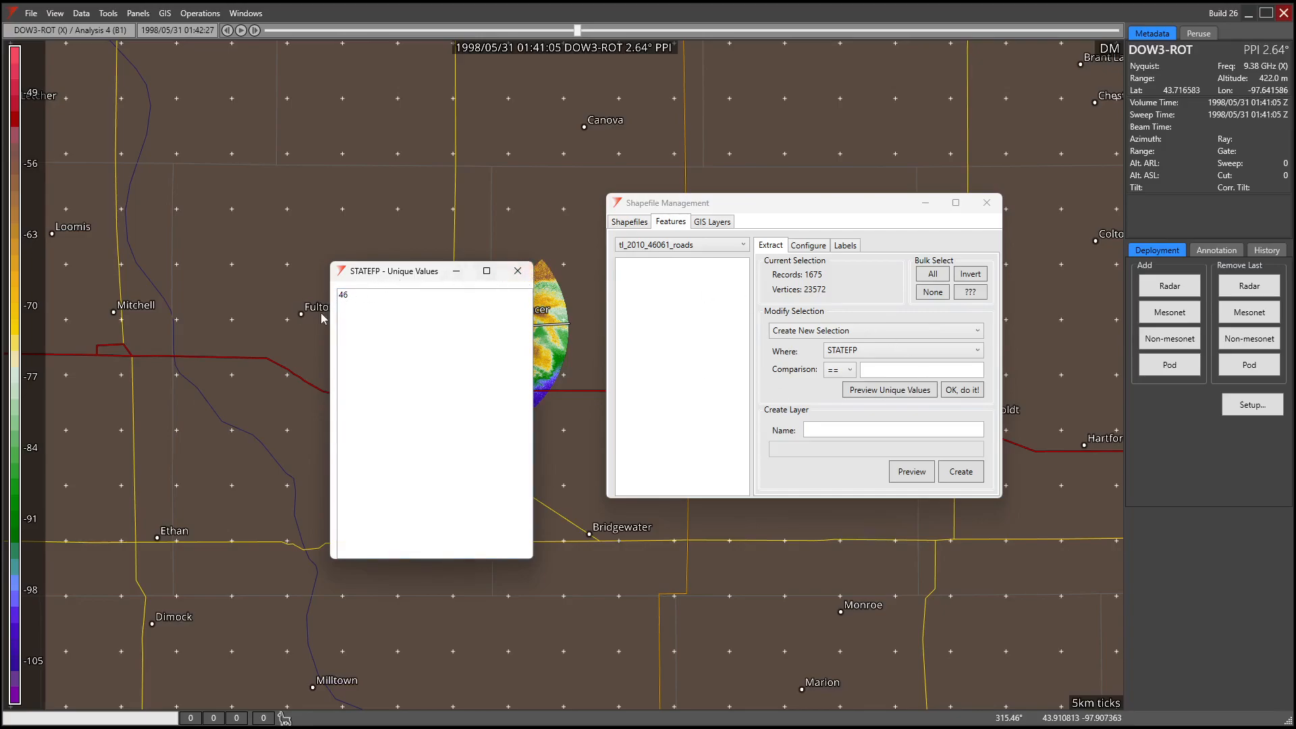
left_click(526, 281)
- Preview the unique values of the COUNTYFP attribute and of the LINEARID attribute, closing each list after viewing
left_click(890, 351)
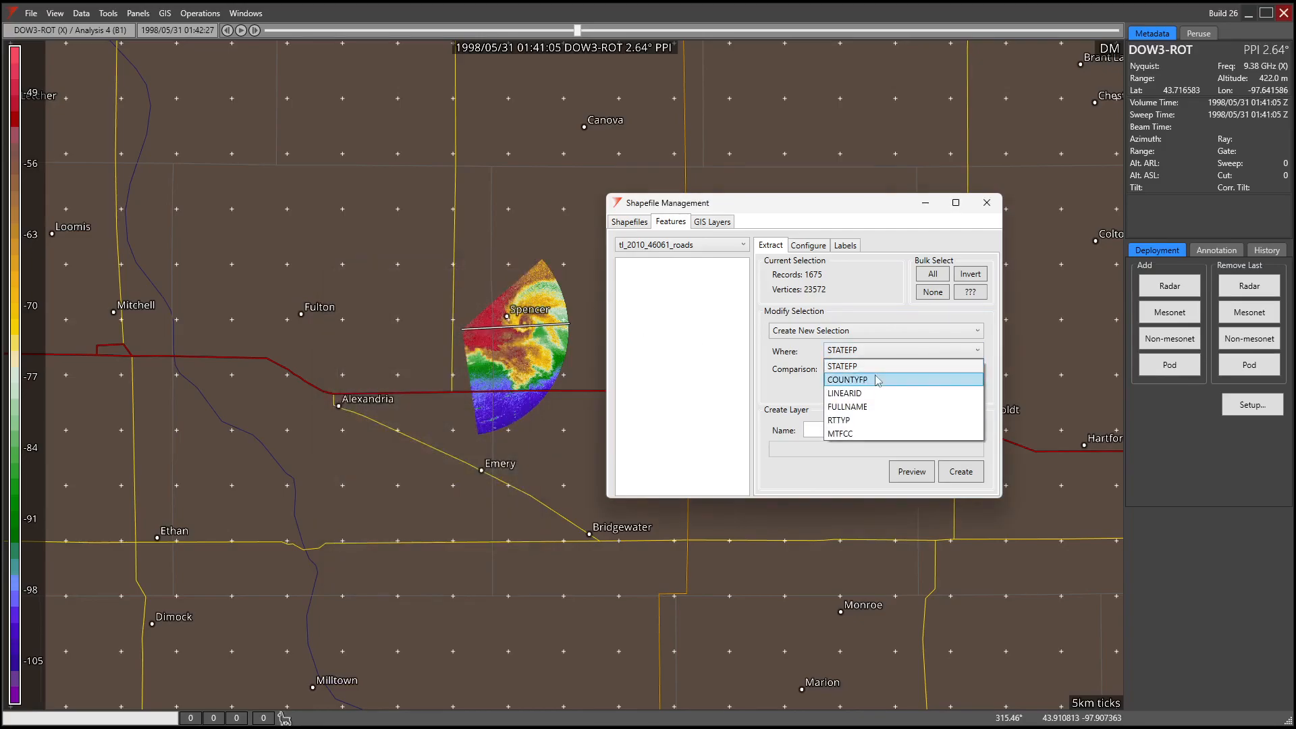
left_click(884, 377)
left_click(888, 390)
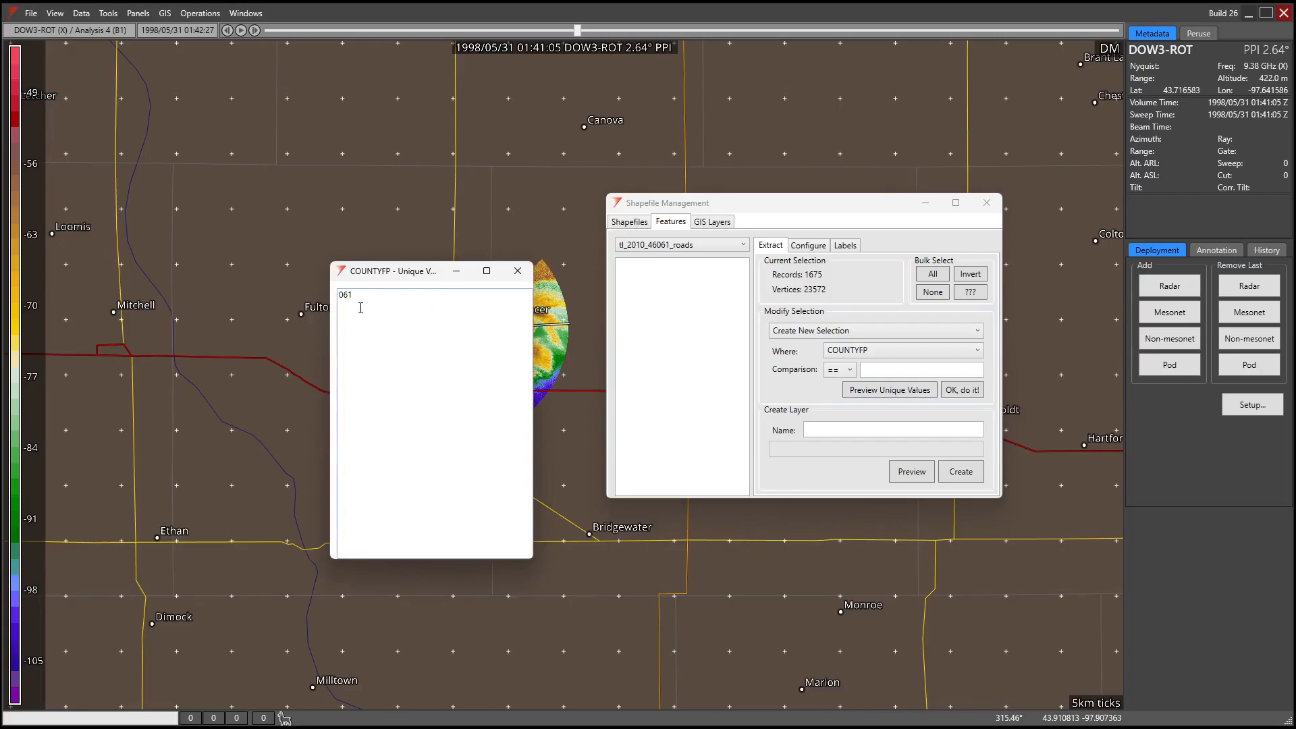
left_click(518, 270)
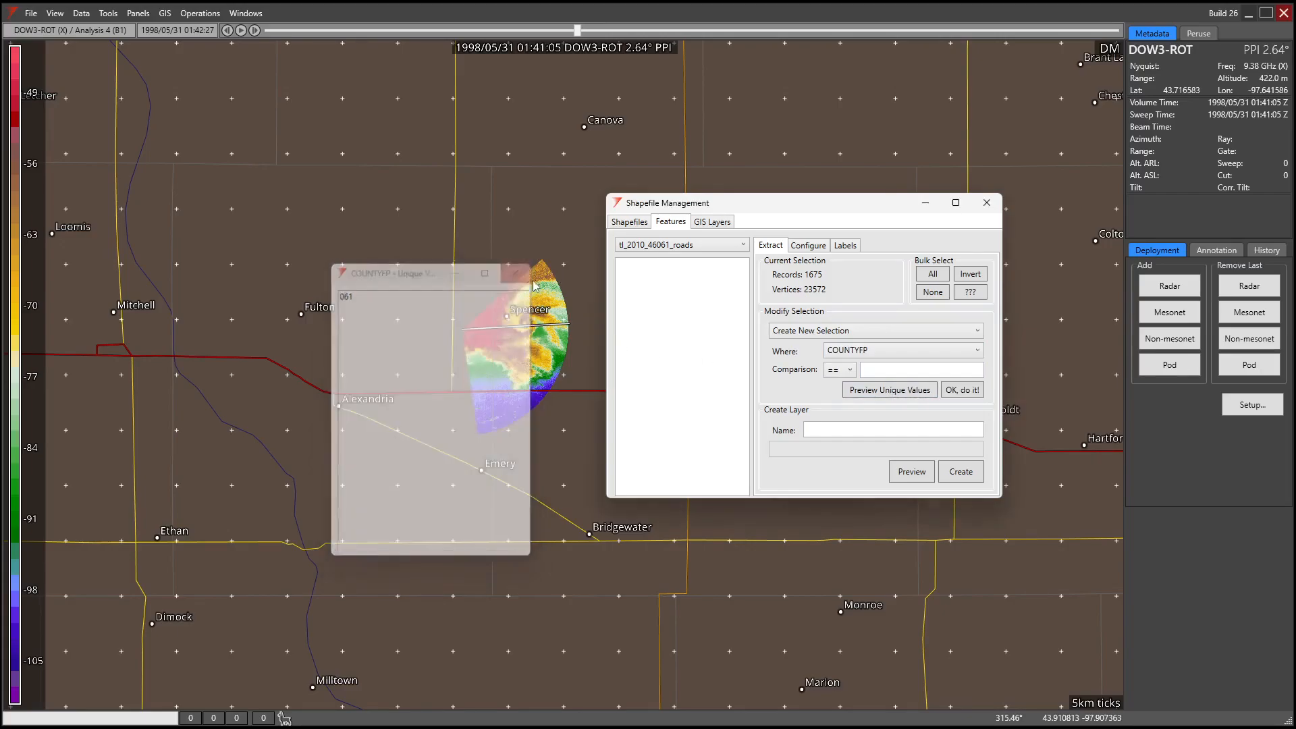
left_click(852, 352)
left_click(871, 394)
left_click(884, 392)
scroll(455, 398, "down", 20)
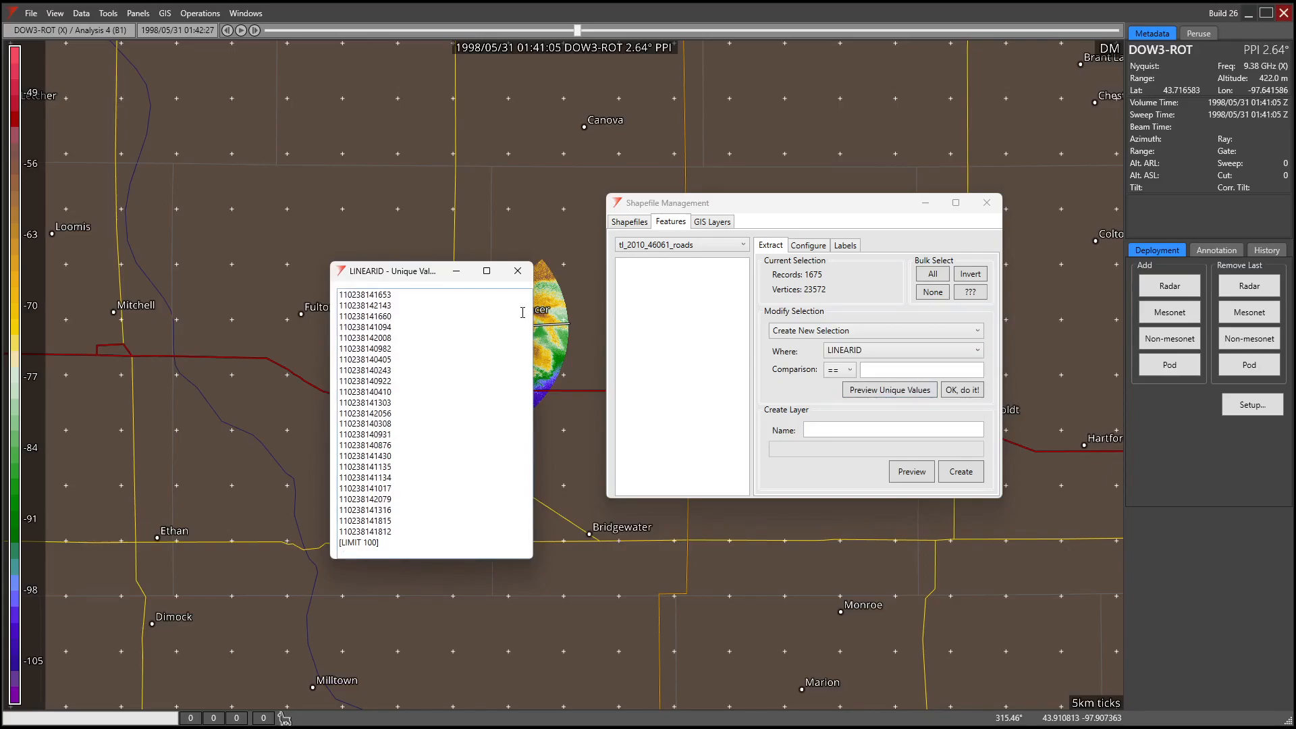
left_click(518, 271)
- Preview the unique values of the FULLNAME road names and the RTTYP road types, closing each list after viewing
left_click(867, 358)
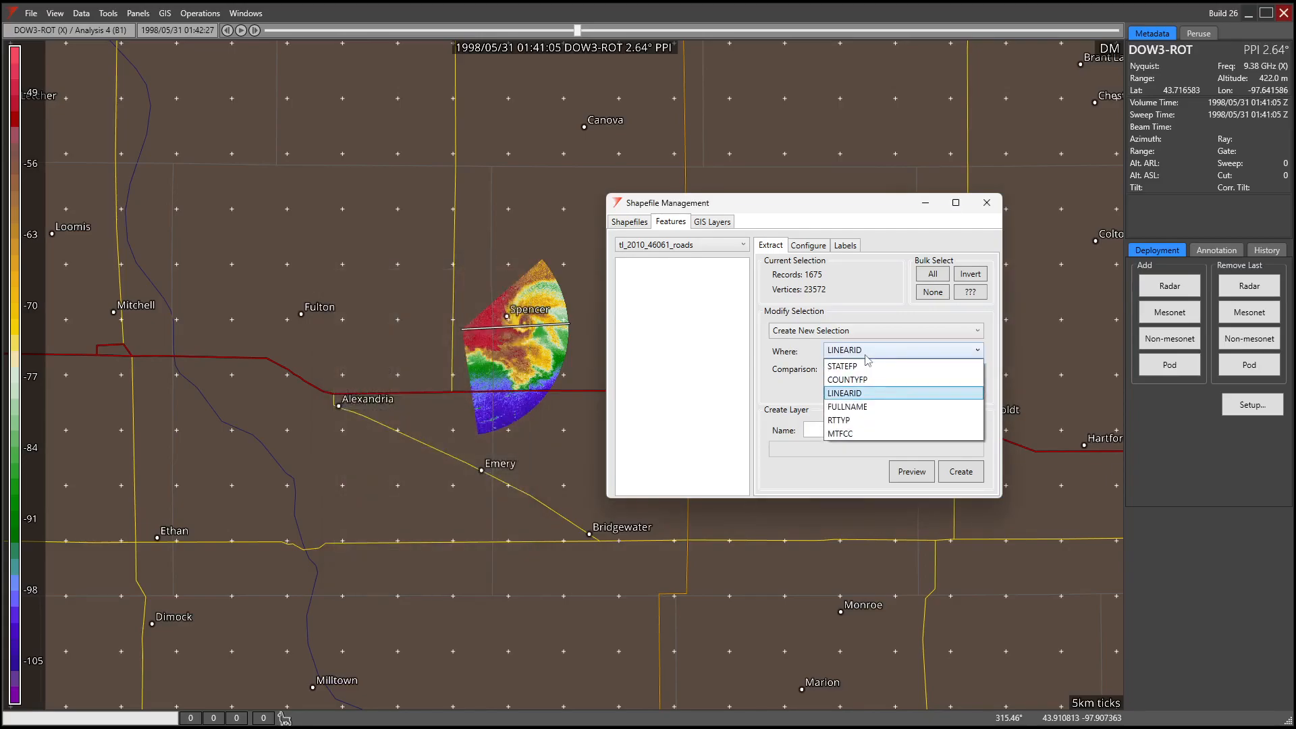
left_click(873, 407)
left_click(894, 392)
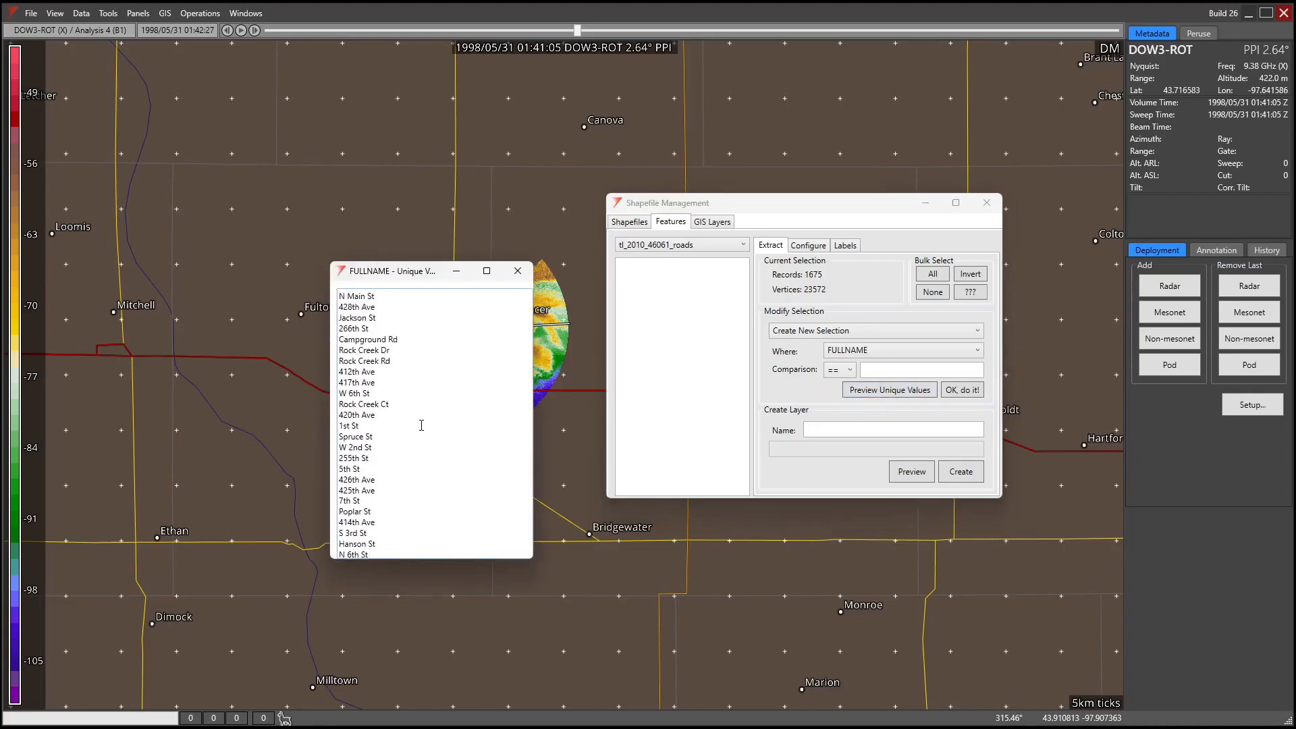
left_click(518, 270)
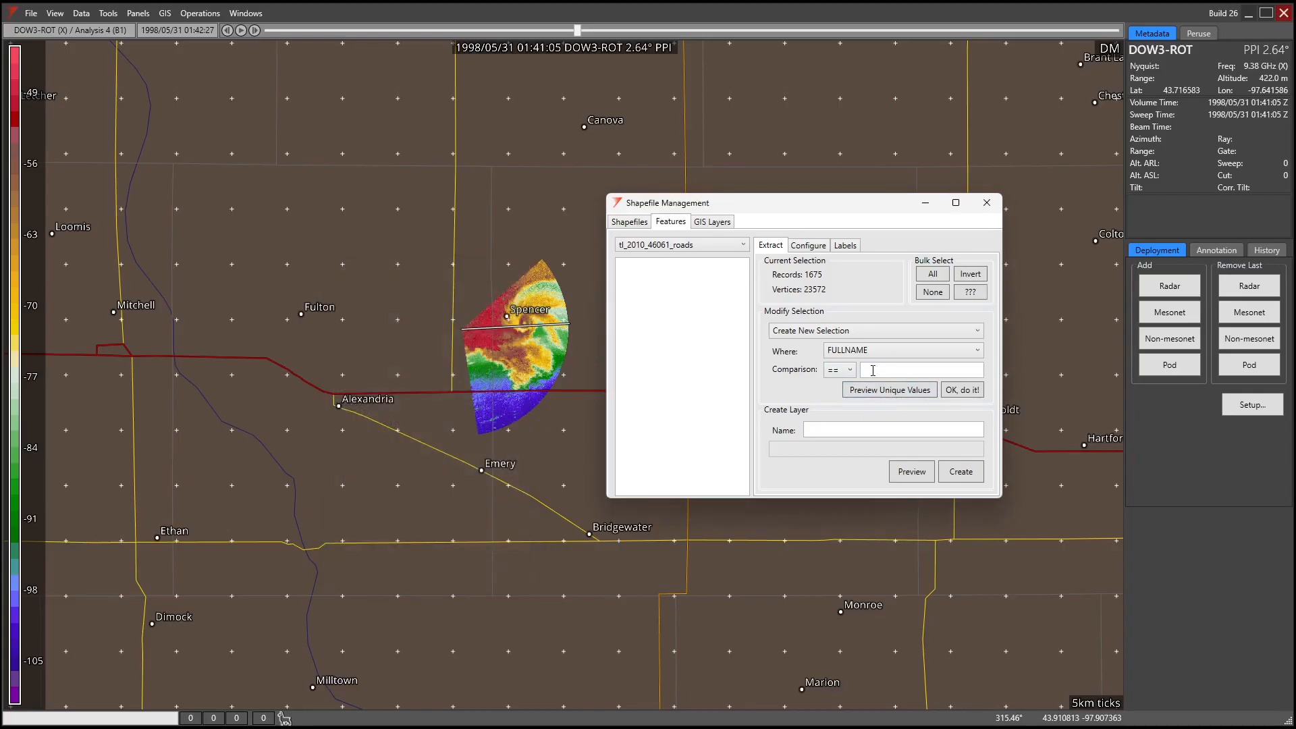
left_click(869, 350)
left_click(839, 420)
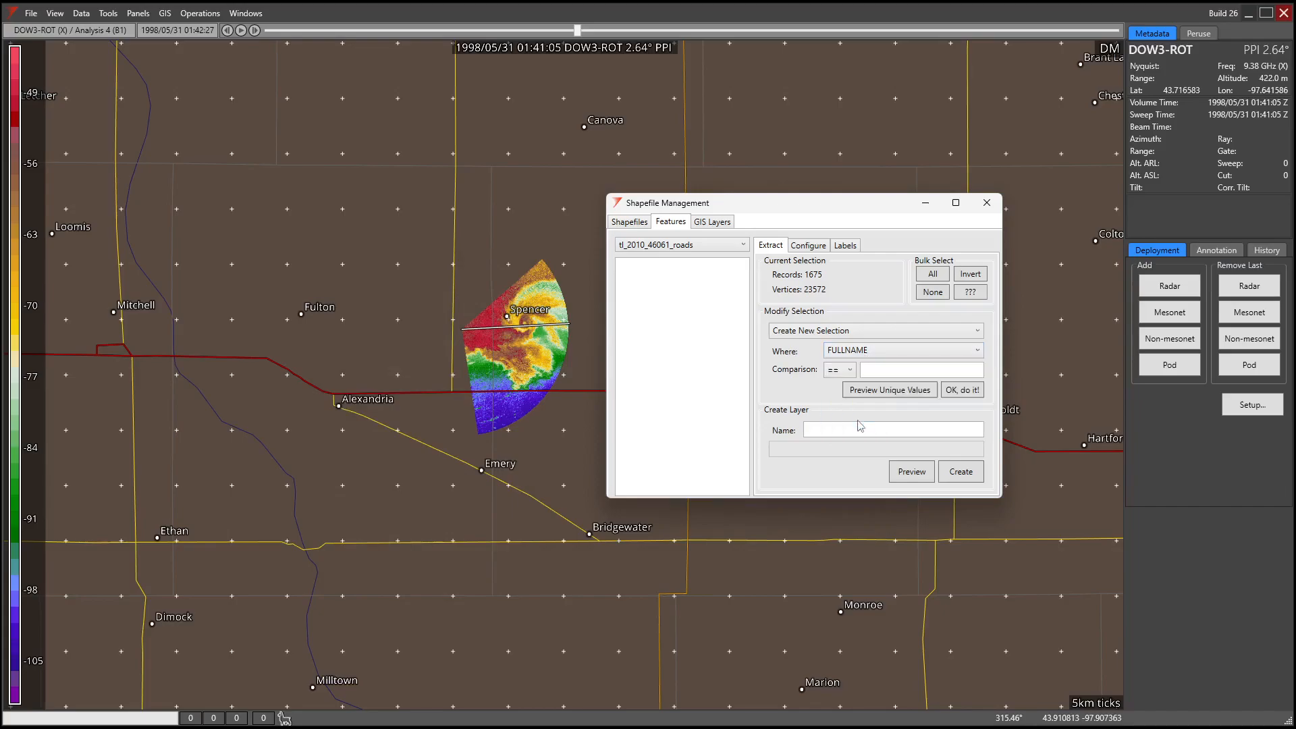
left_click(889, 390)
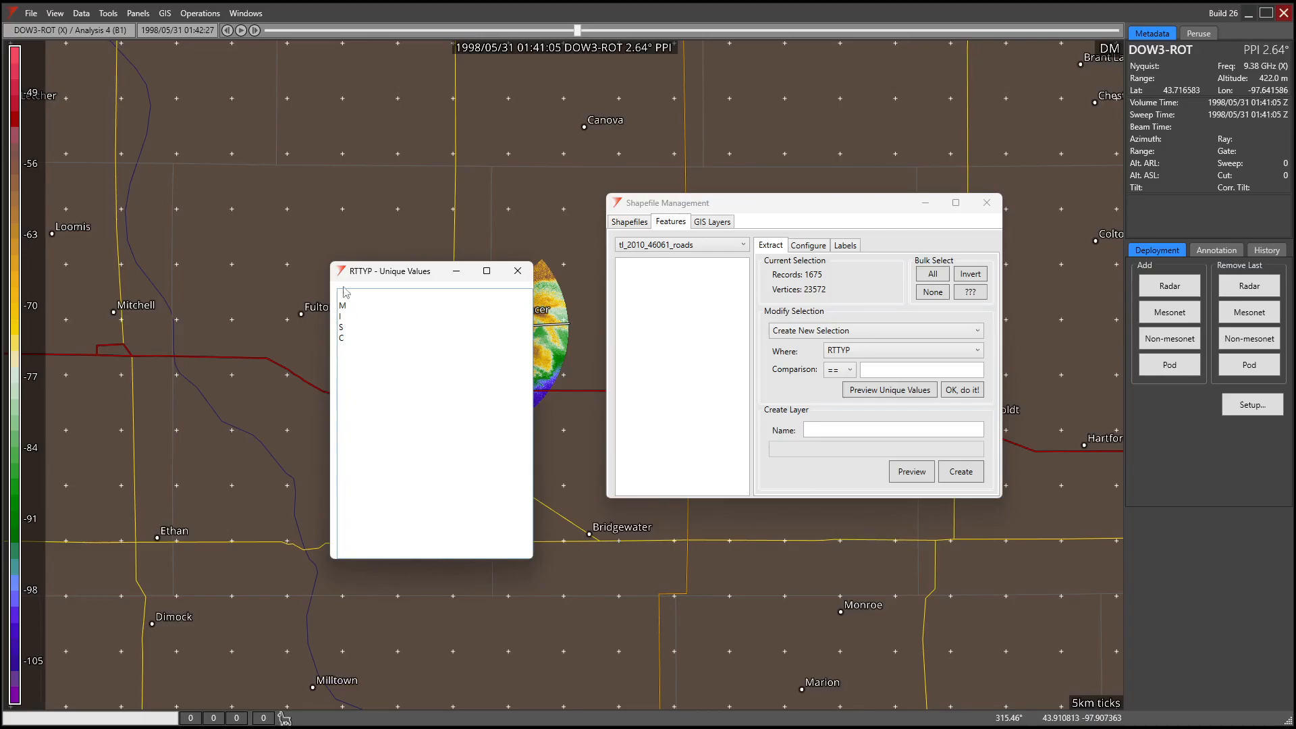
left_click_drag(347, 339, 336, 291)
left_click(379, 345)
left_click(517, 271)
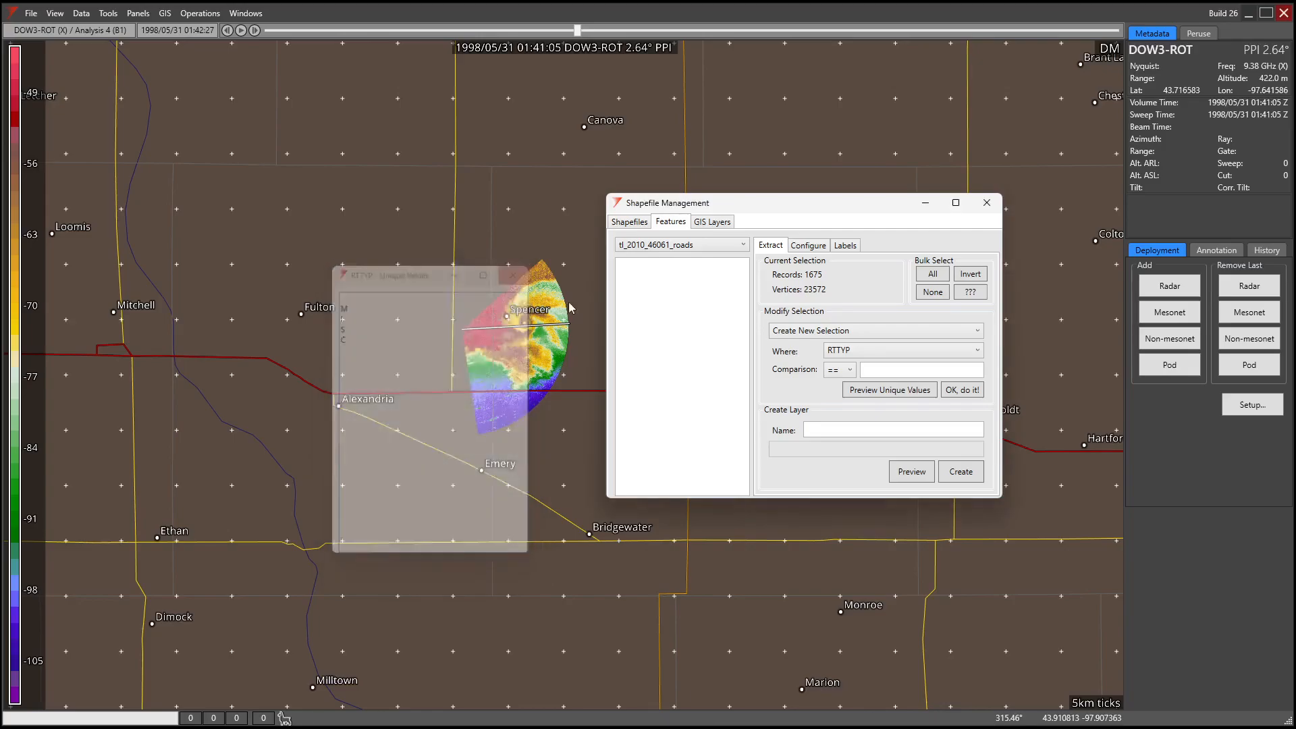
- Set the selection attribute to MTFCC and preview its unique values
left_click(877, 352)
left_click(857, 433)
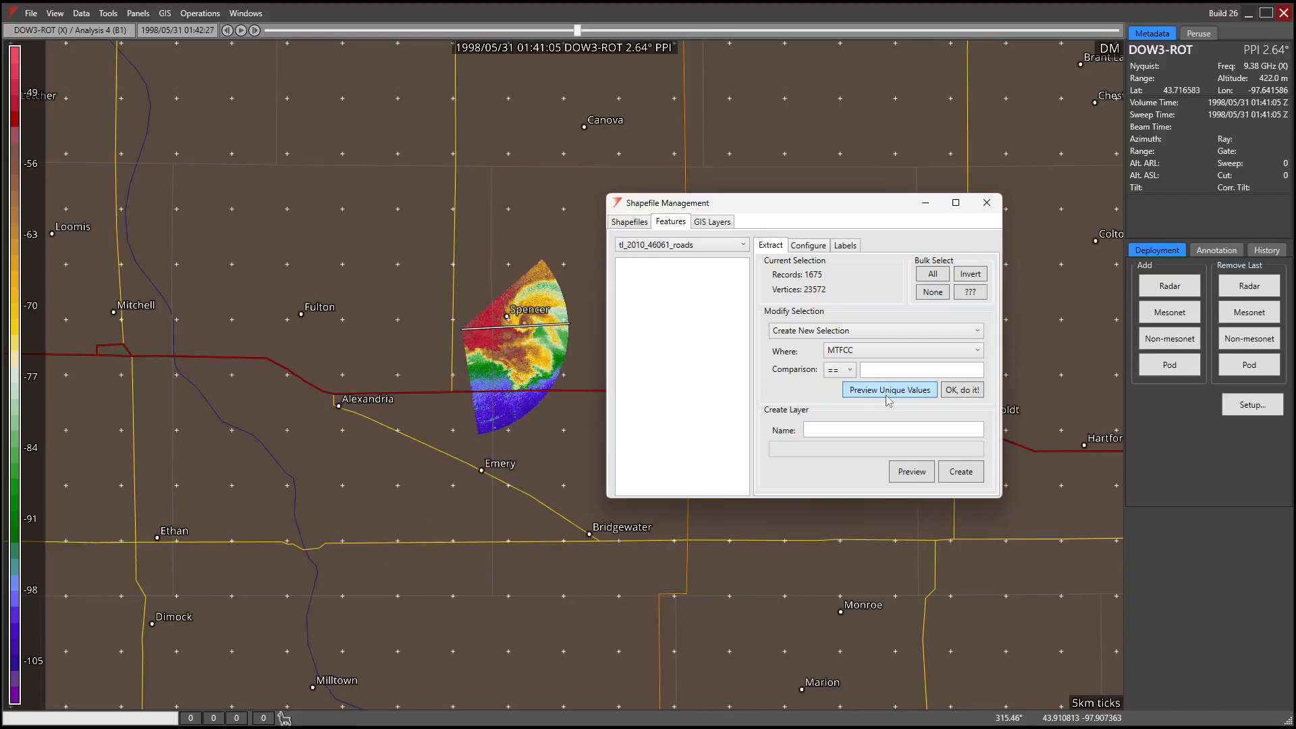
left_click(890, 395)
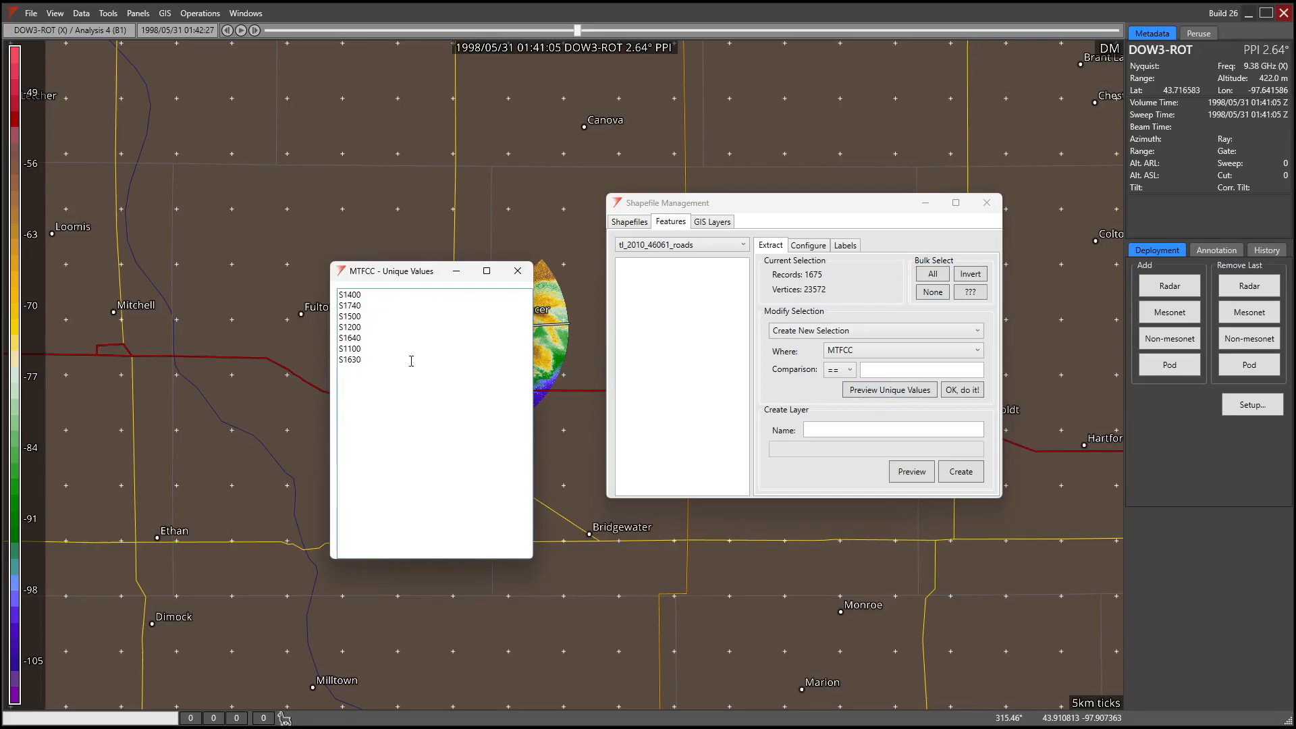
- Review the MTFCC road class codes in the unique values list, then close the list
left_click_drag(415, 364, 317, 276)
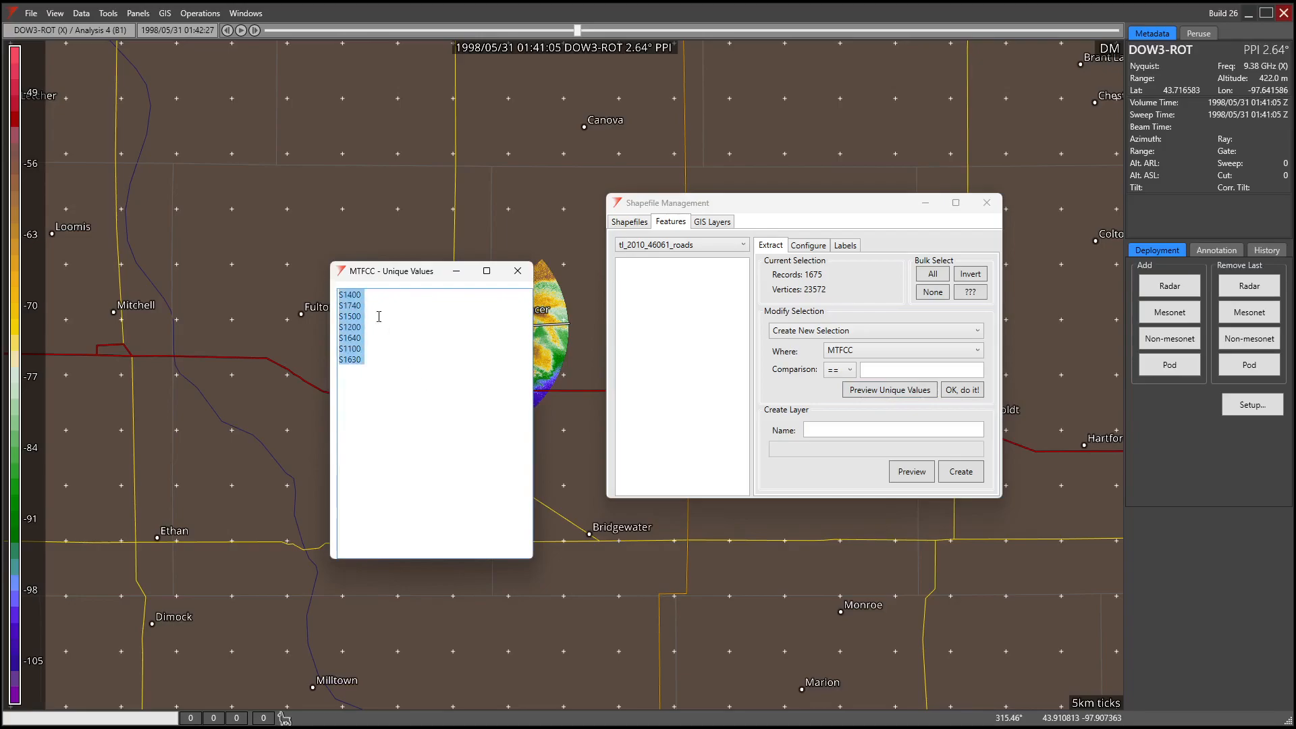
left_click(399, 365)
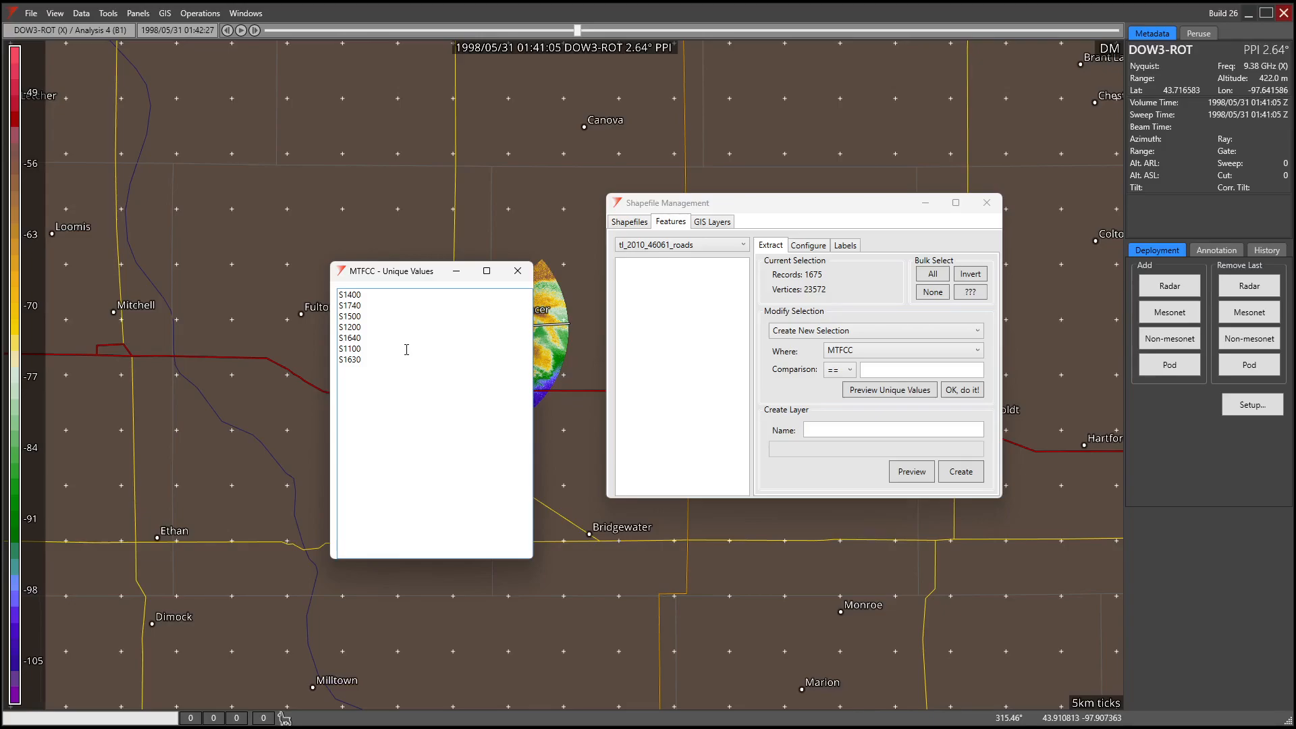
left_click(518, 270)
- Select all records of the tl_2010_46061_roads shapefile and create a feature layer named "all" from them
left_click(930, 293)
left_click(932, 274)
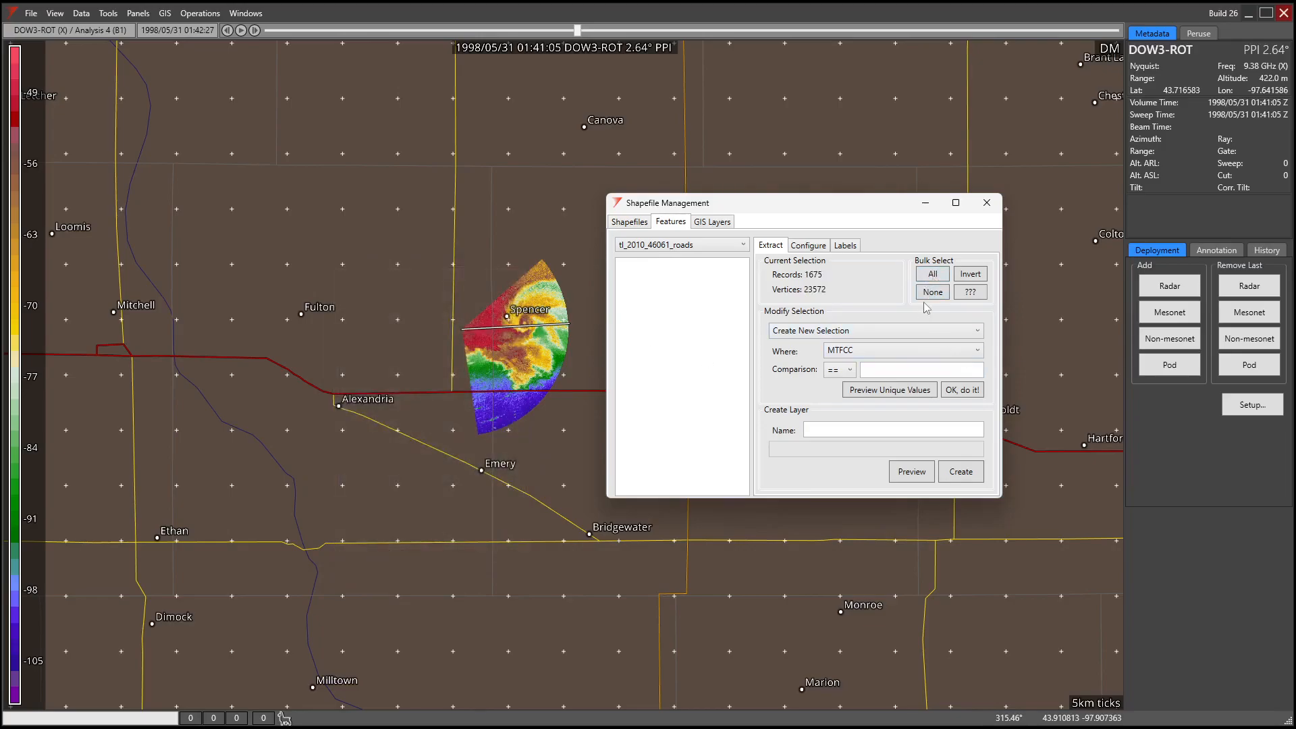
left_click(827, 427)
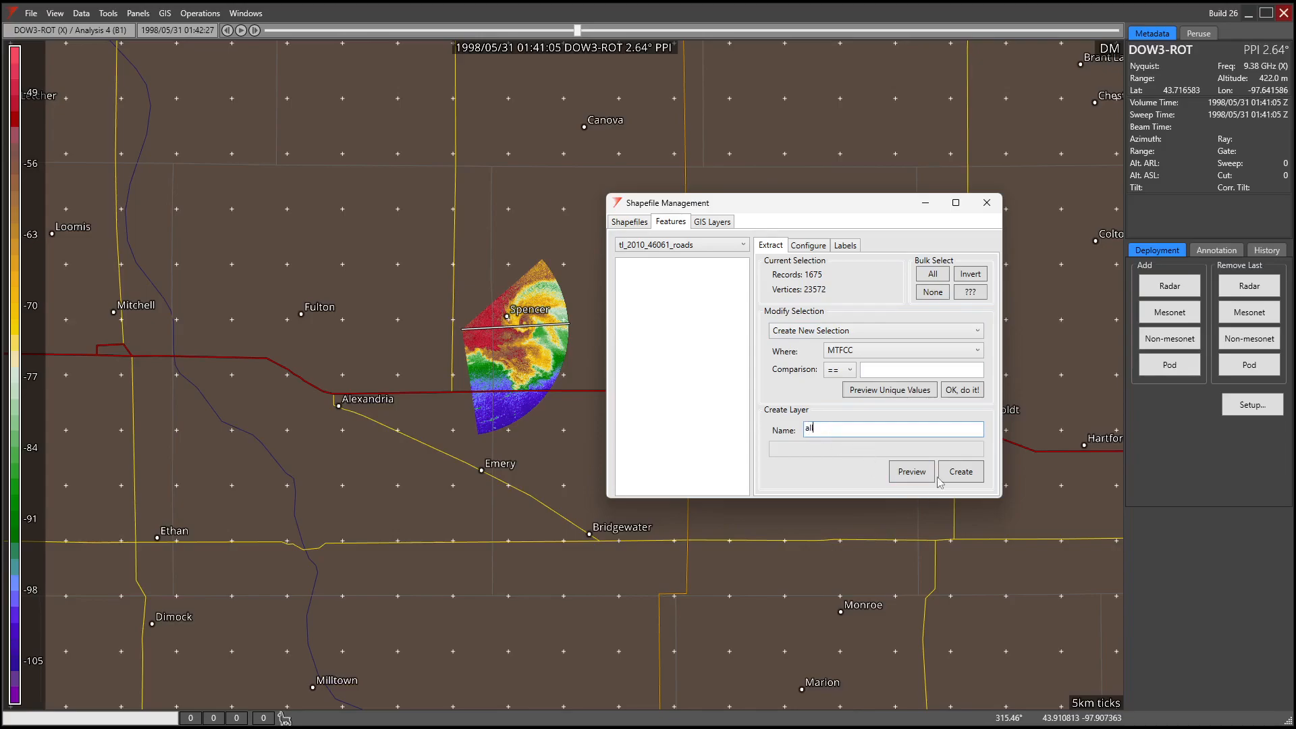
left_click(959, 471)
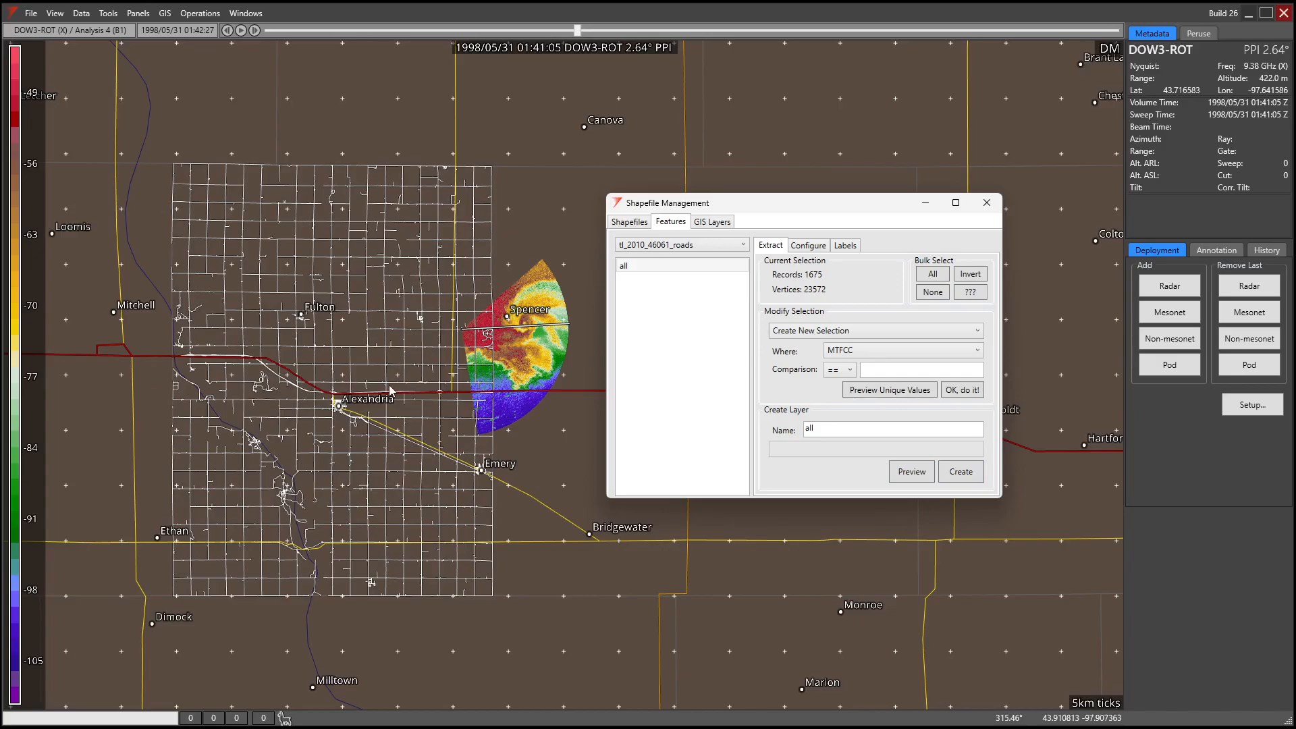
- Switch to the tl_2010_46087_roads shapefile, select all its records and create a feature layer named "all"
left_click(717, 245)
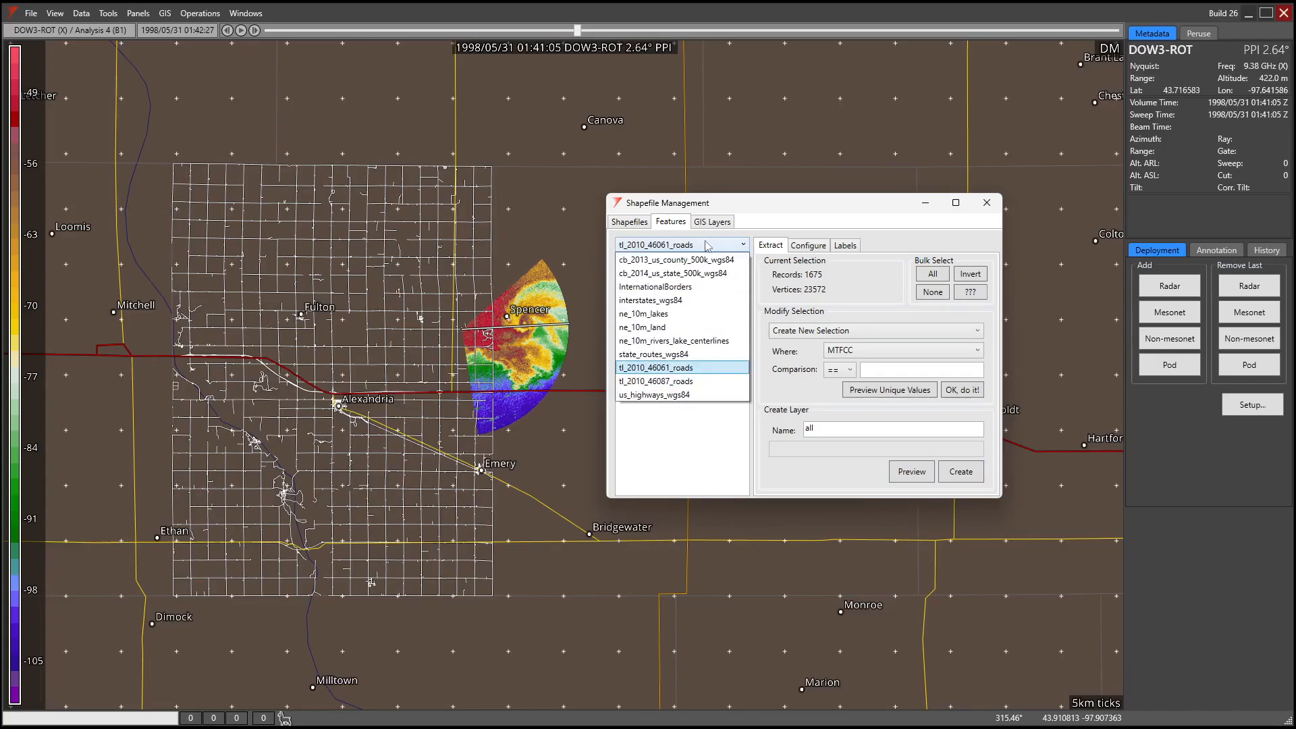
left_click(691, 390)
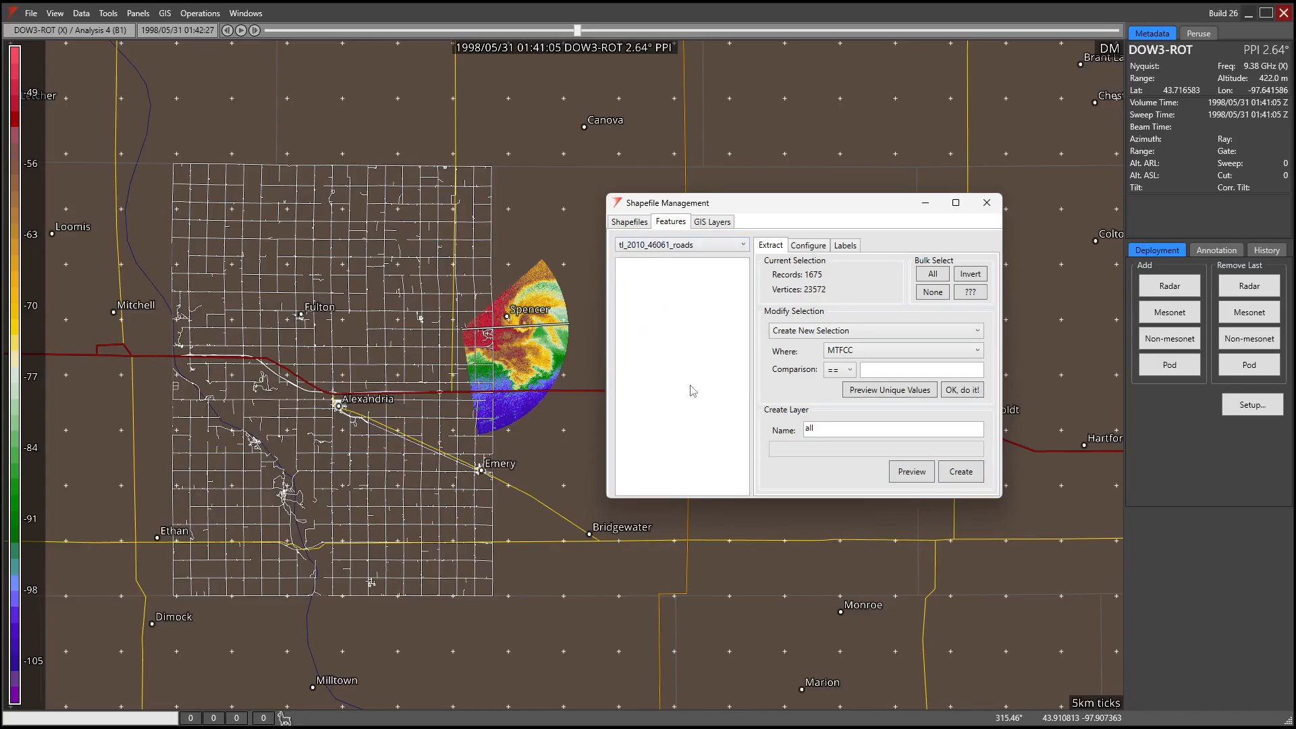
left_click(929, 276)
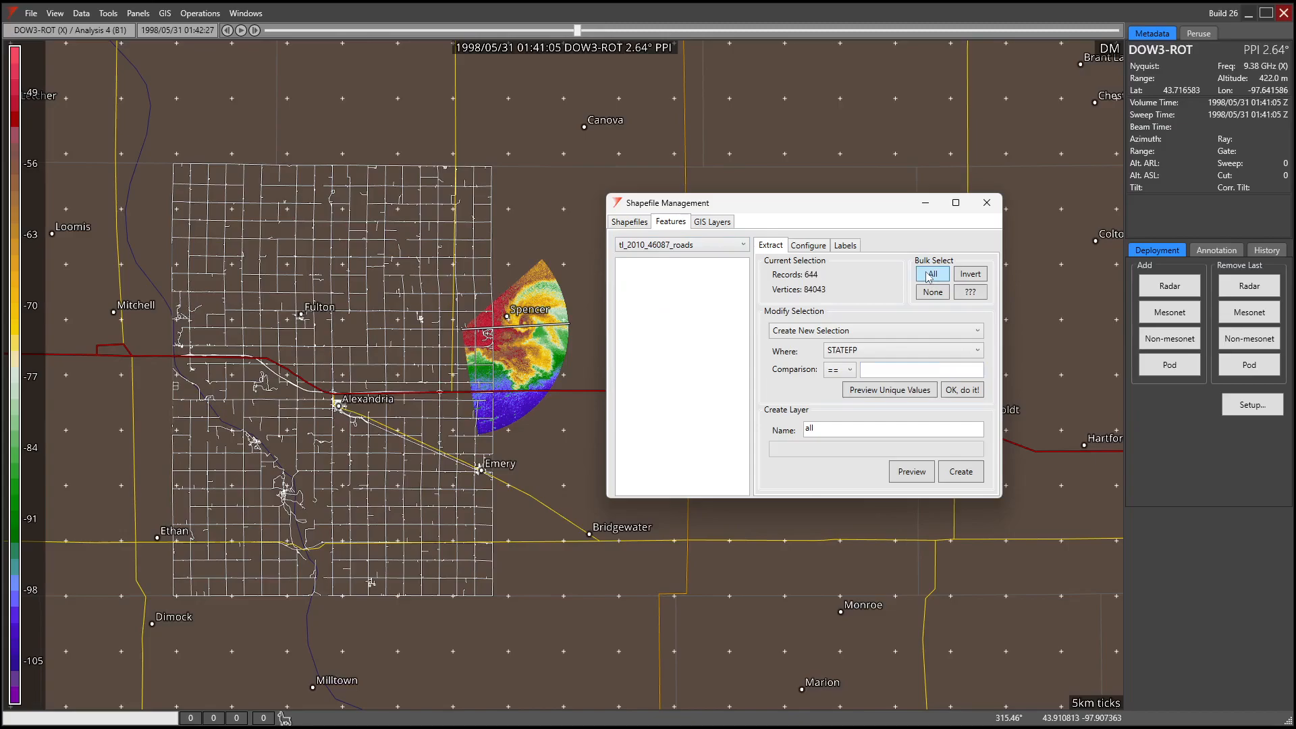
left_click(963, 474)
left_click_drag(793, 206, 879, 728)
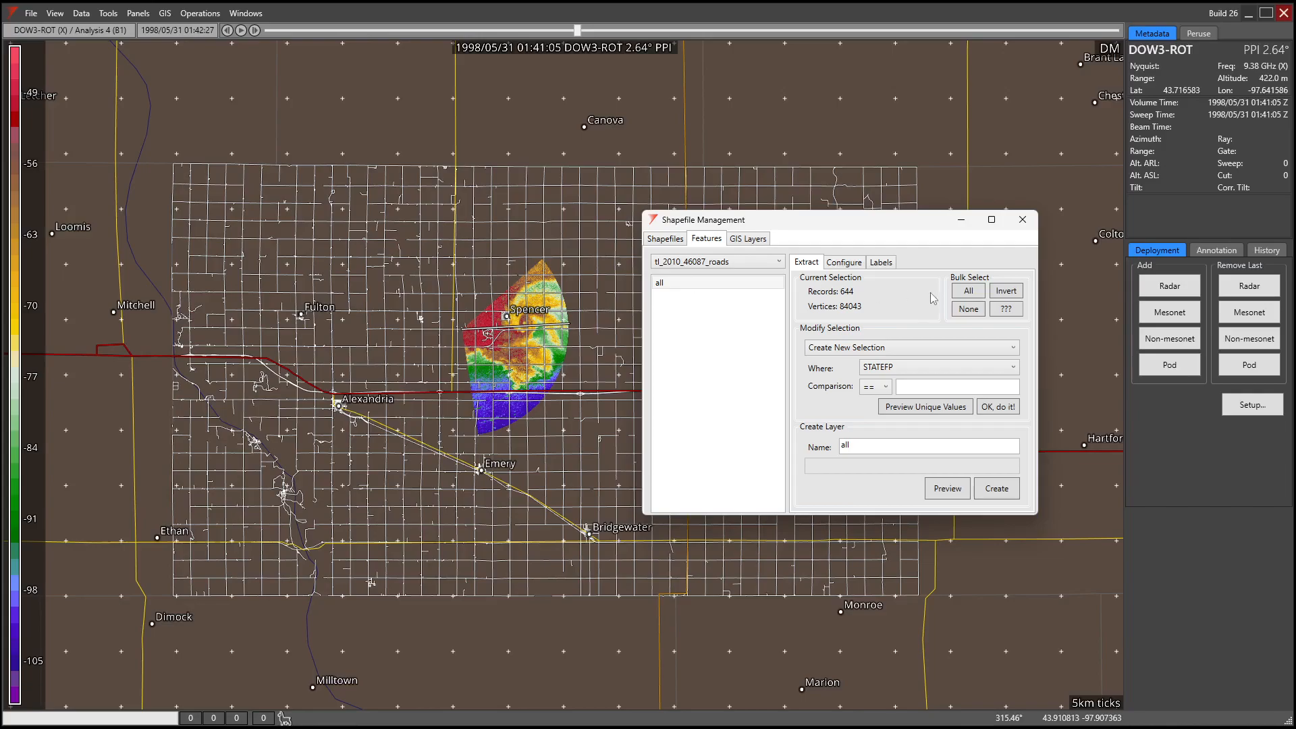
- Check the new layer's scale and appearance settings, and examine how the county roads display at different map scales
left_click(841, 262)
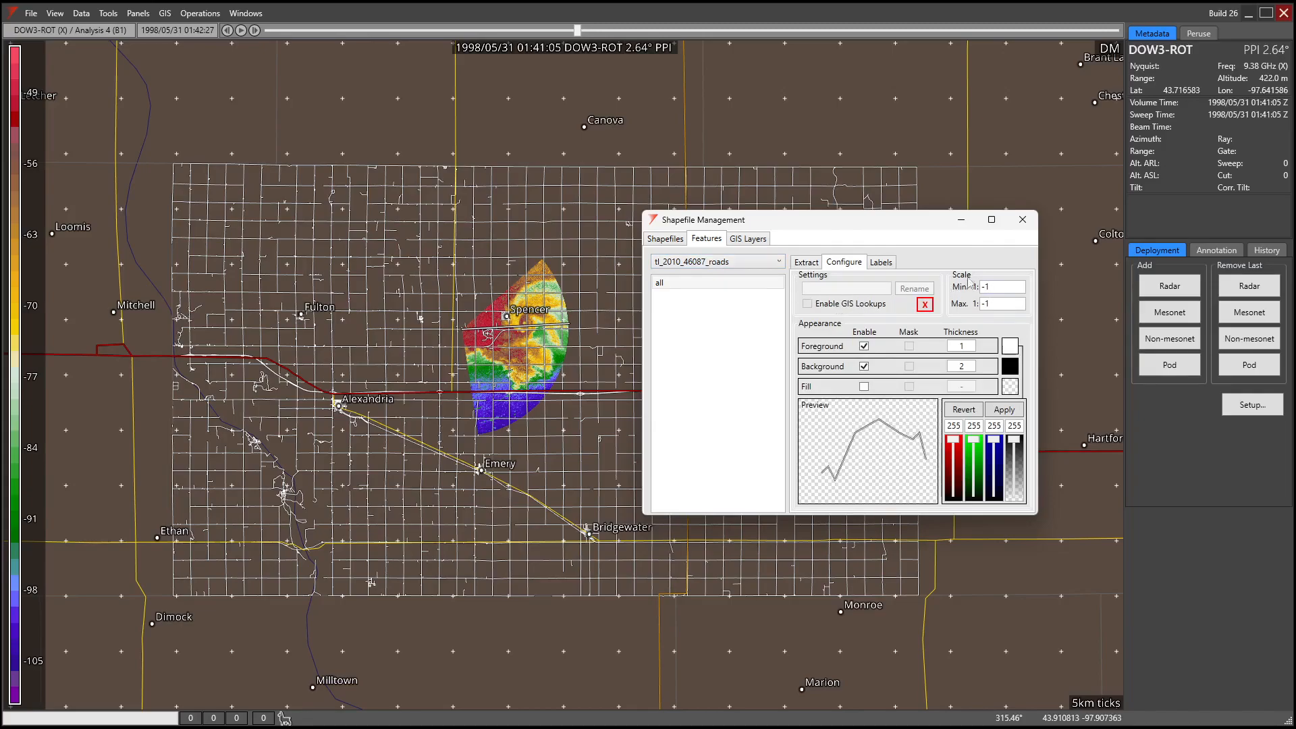
left_click(1022, 219)
scroll(572, 409, "down", 10)
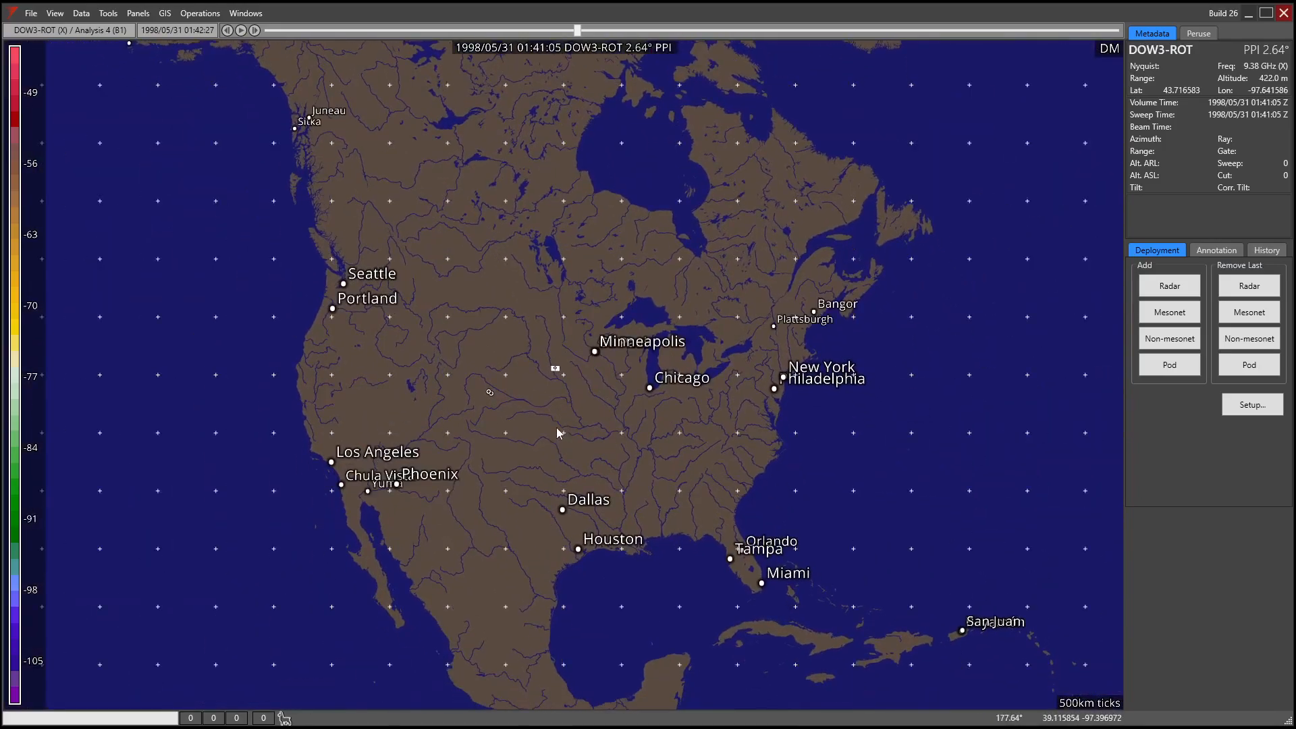
scroll(559, 437, "up", 4)
scroll(546, 135, "up", 6)
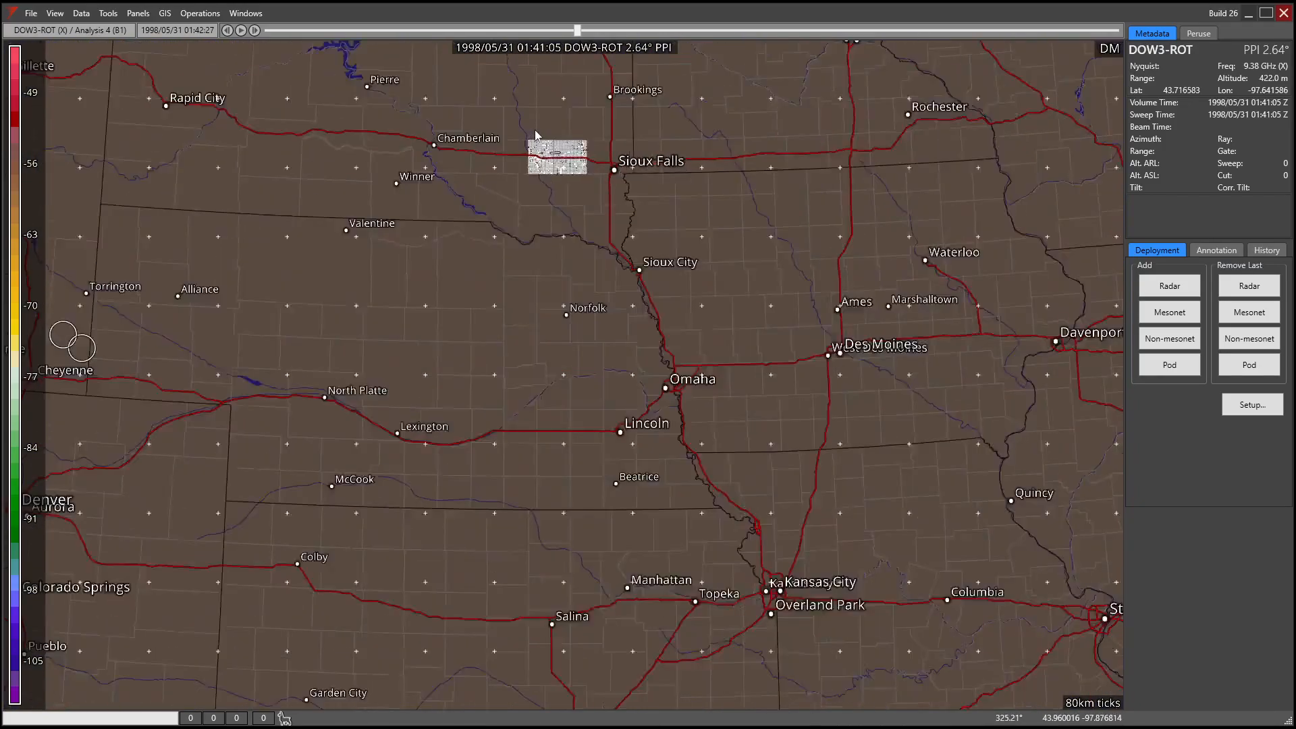
- Reopen the GIS layer management and set the foreground color of the tl_2010_46087_roads layer to red (255, 0, 0)
left_click(165, 14)
left_click(238, 96)
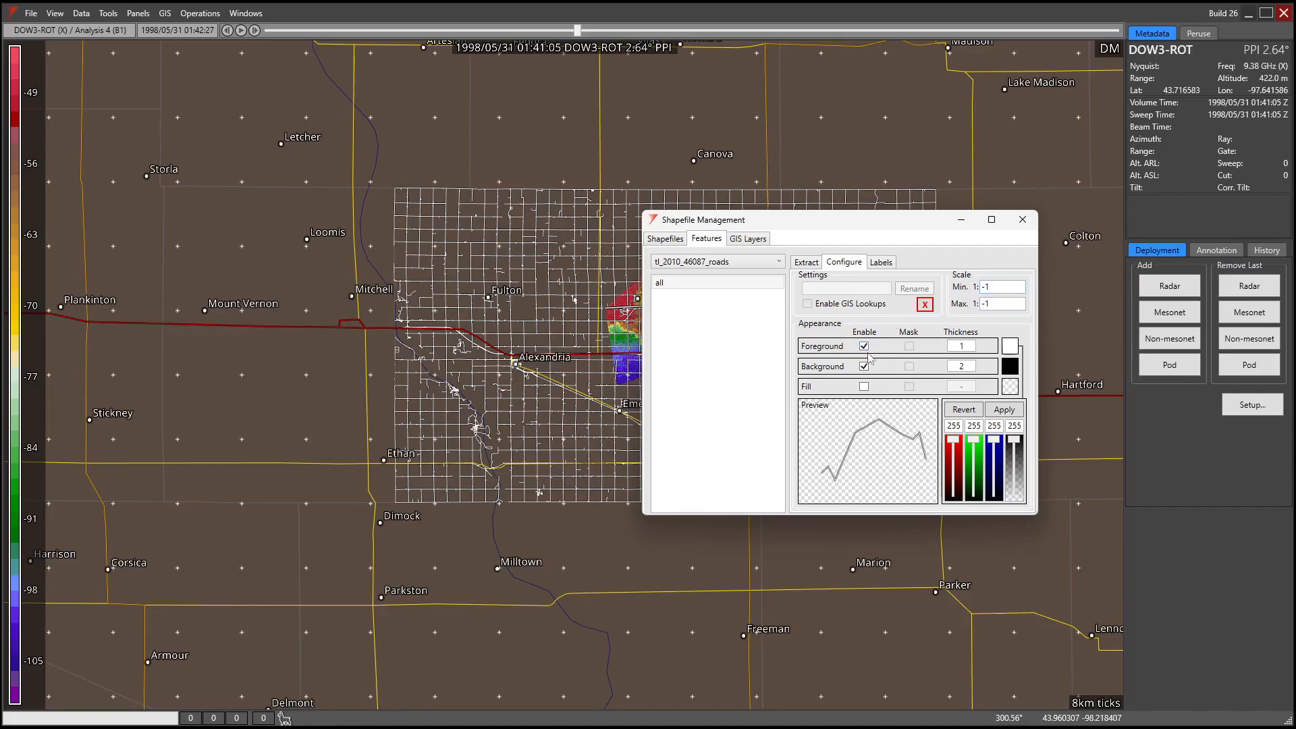
left_click_drag(844, 228, 584, 371)
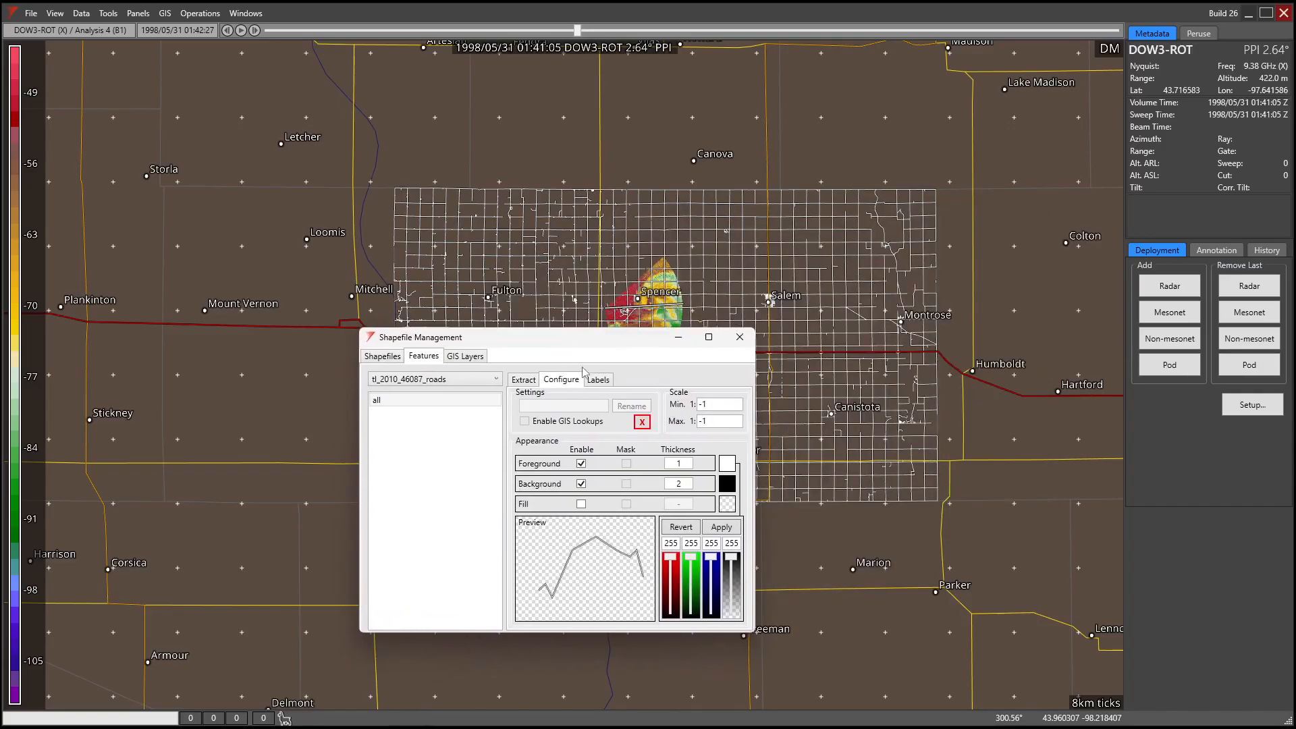
left_click_drag(691, 558, 691, 615)
left_click_drag(711, 558, 713, 615)
left_click(721, 529)
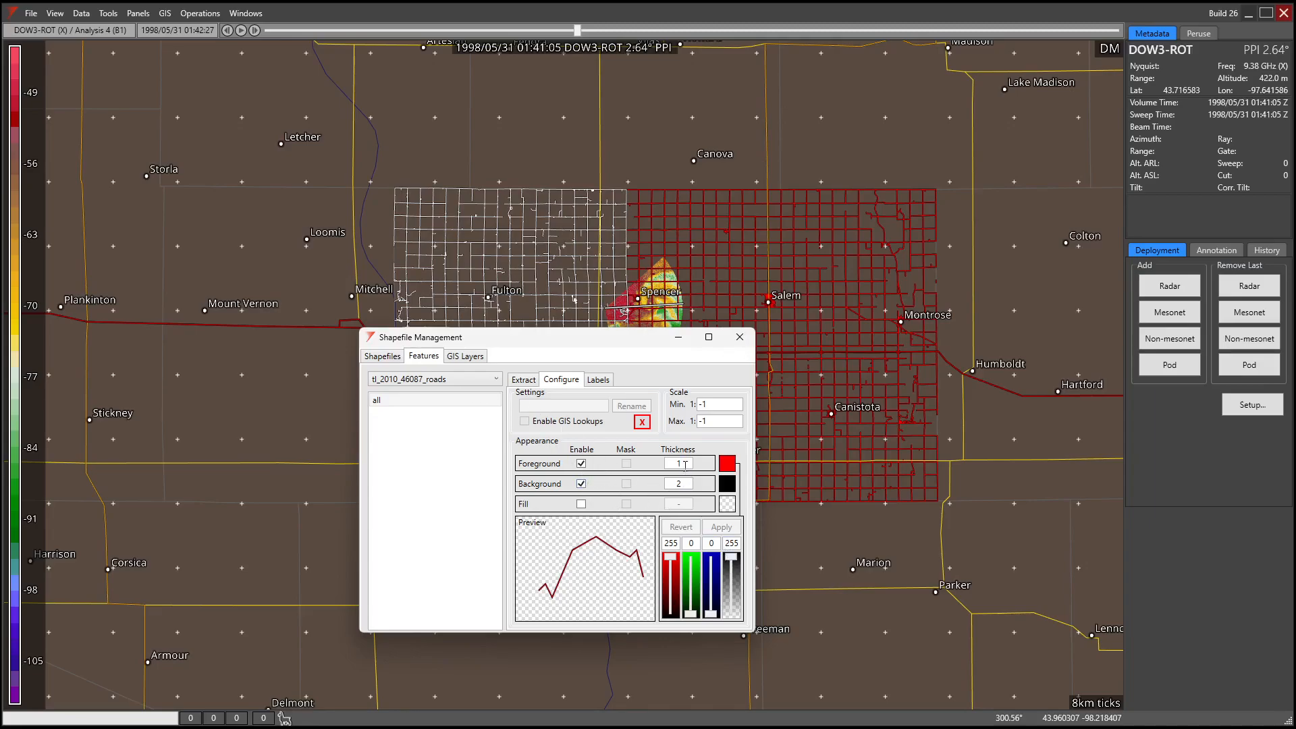
- Set the tl_2010_46087_roads layer's foreground thickness to 2, background thickness to 4, and background opacity to 126
type("23")
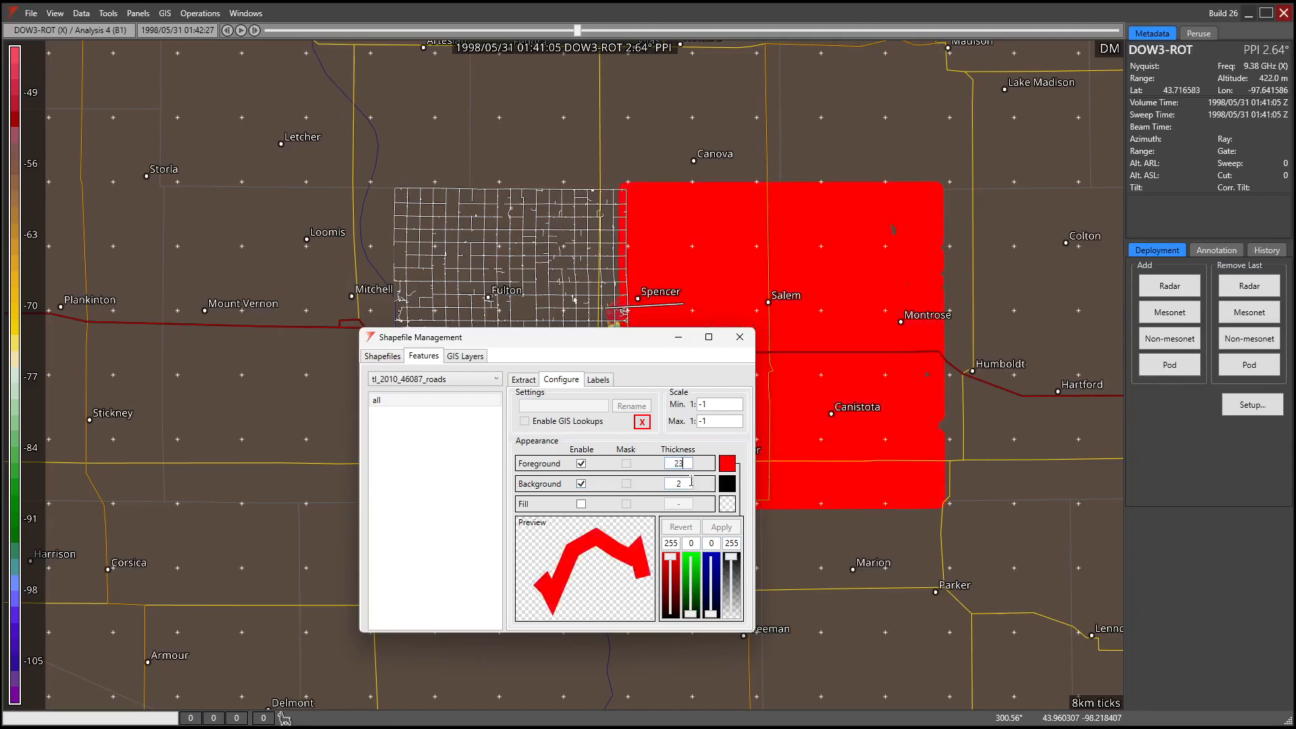
key("BackSpace")
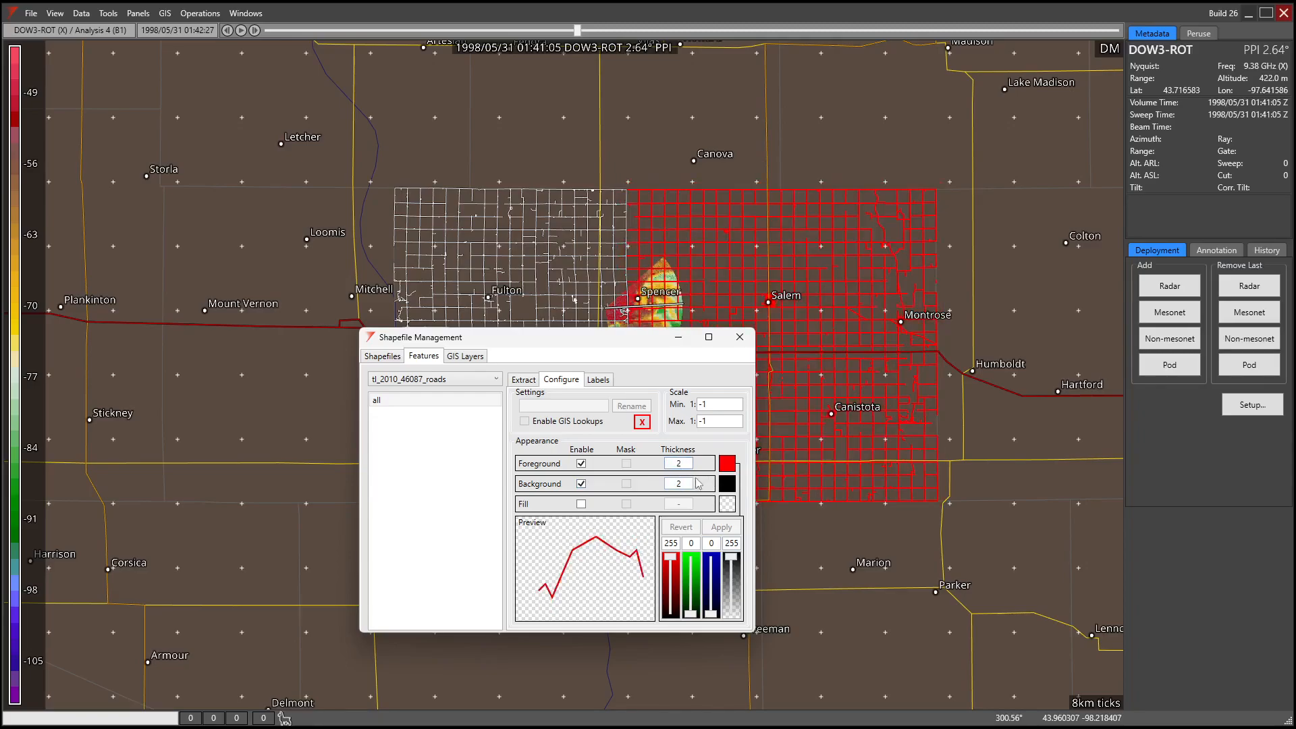
type("4")
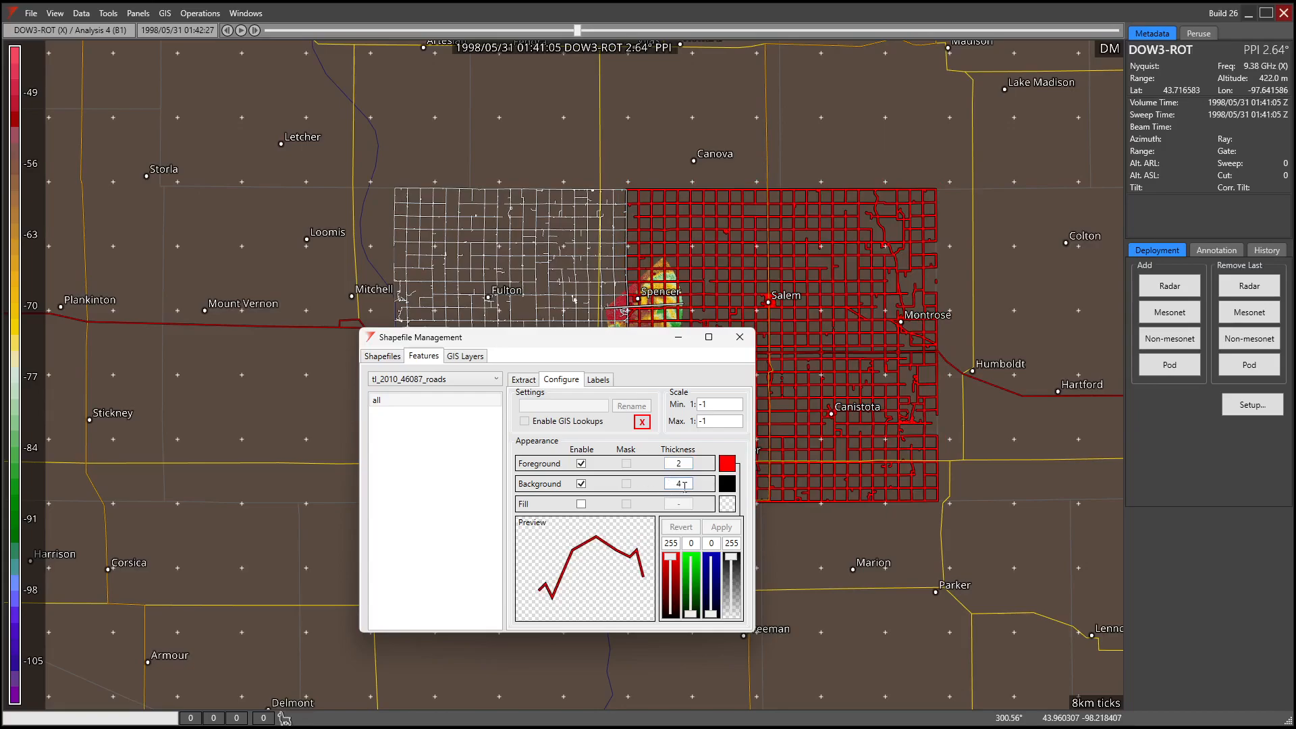
left_click(732, 489)
left_click_drag(731, 558, 734, 585)
left_click(720, 527)
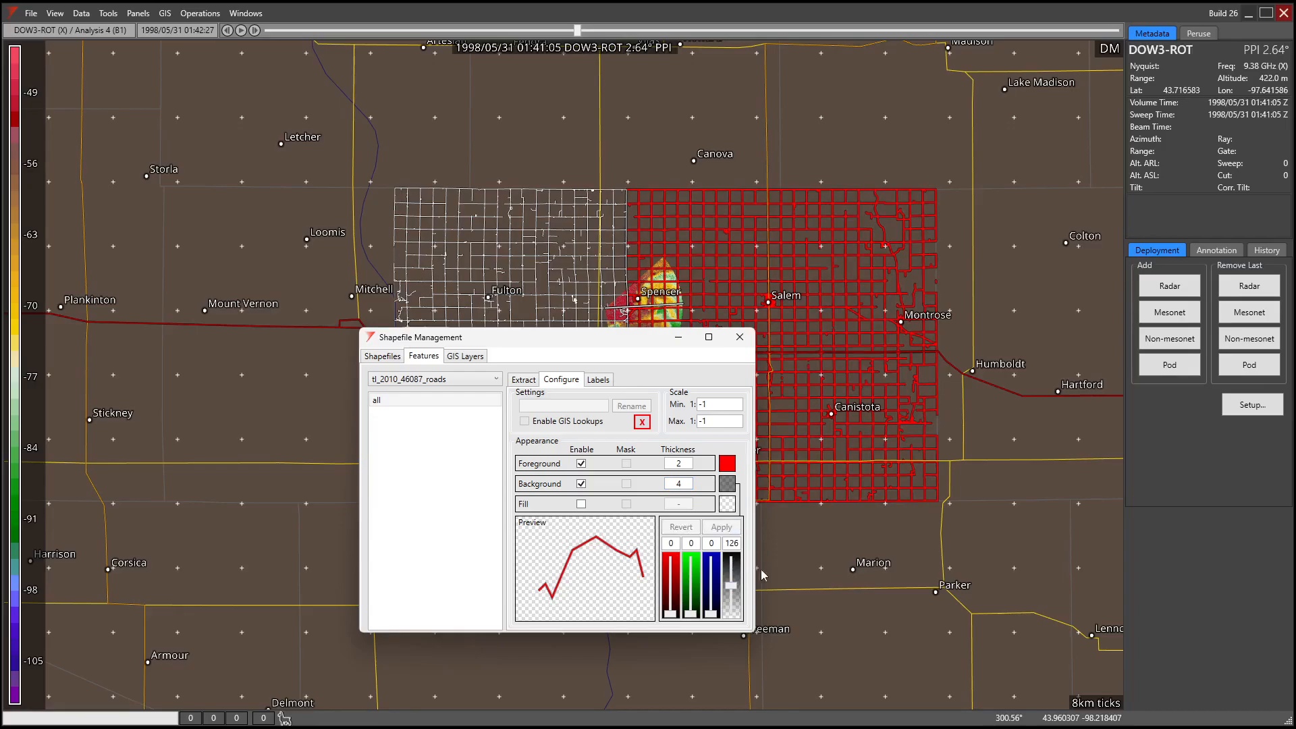
- Give the tl_2010_46061_roads layer a red foreground (255, 0, 0) with a thickness of 2
left_click(425, 380)
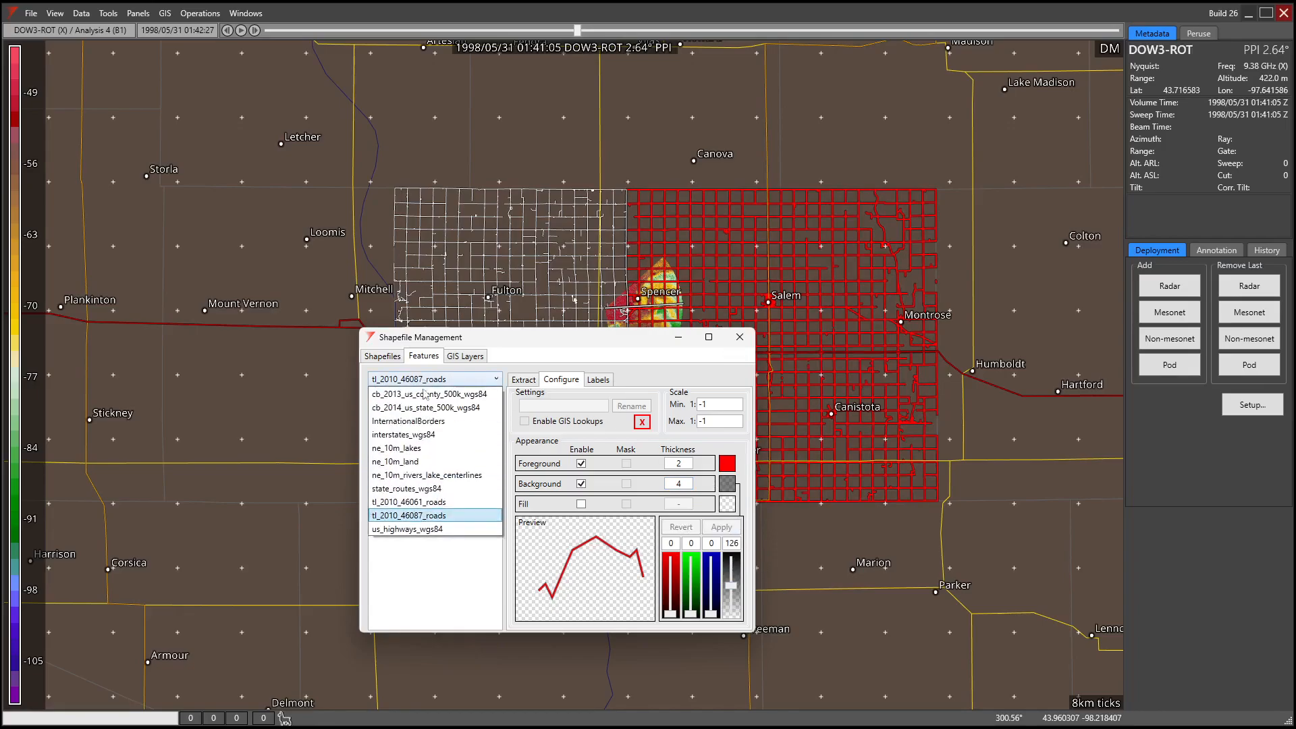
left_click(436, 504)
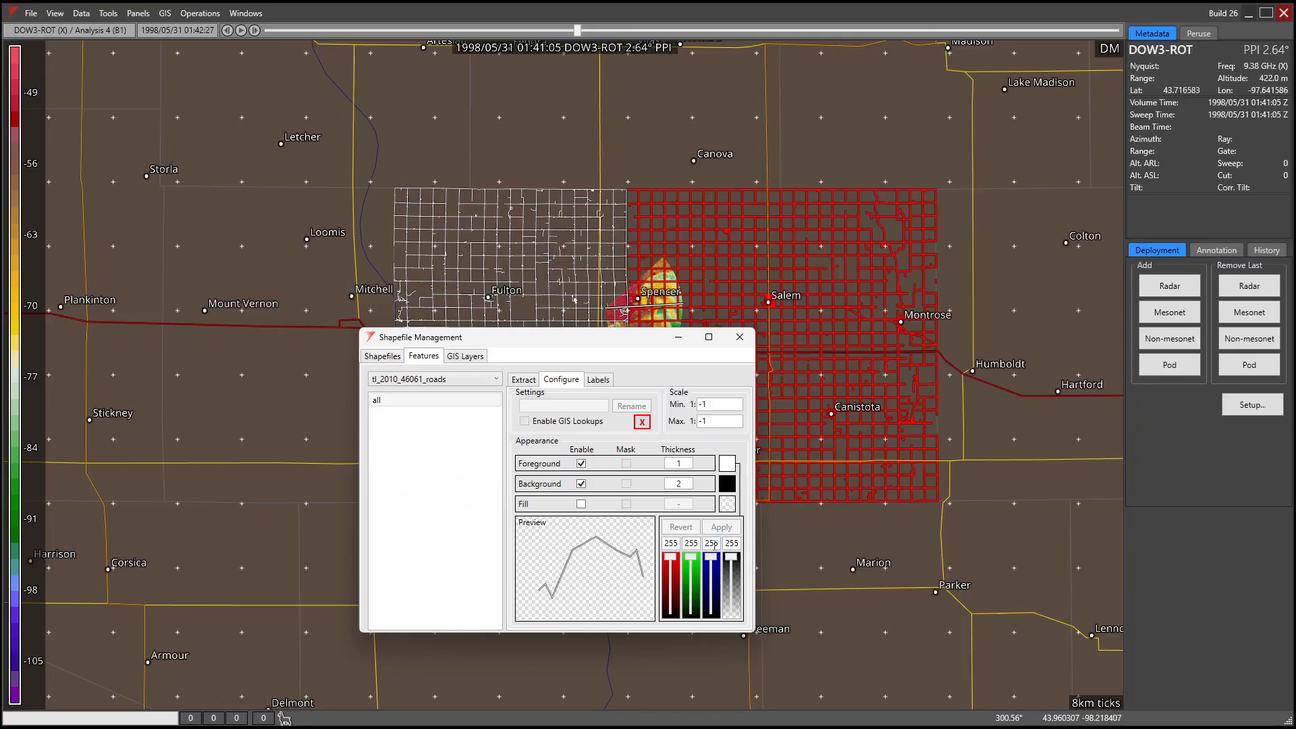
left_click_drag(690, 557, 695, 663)
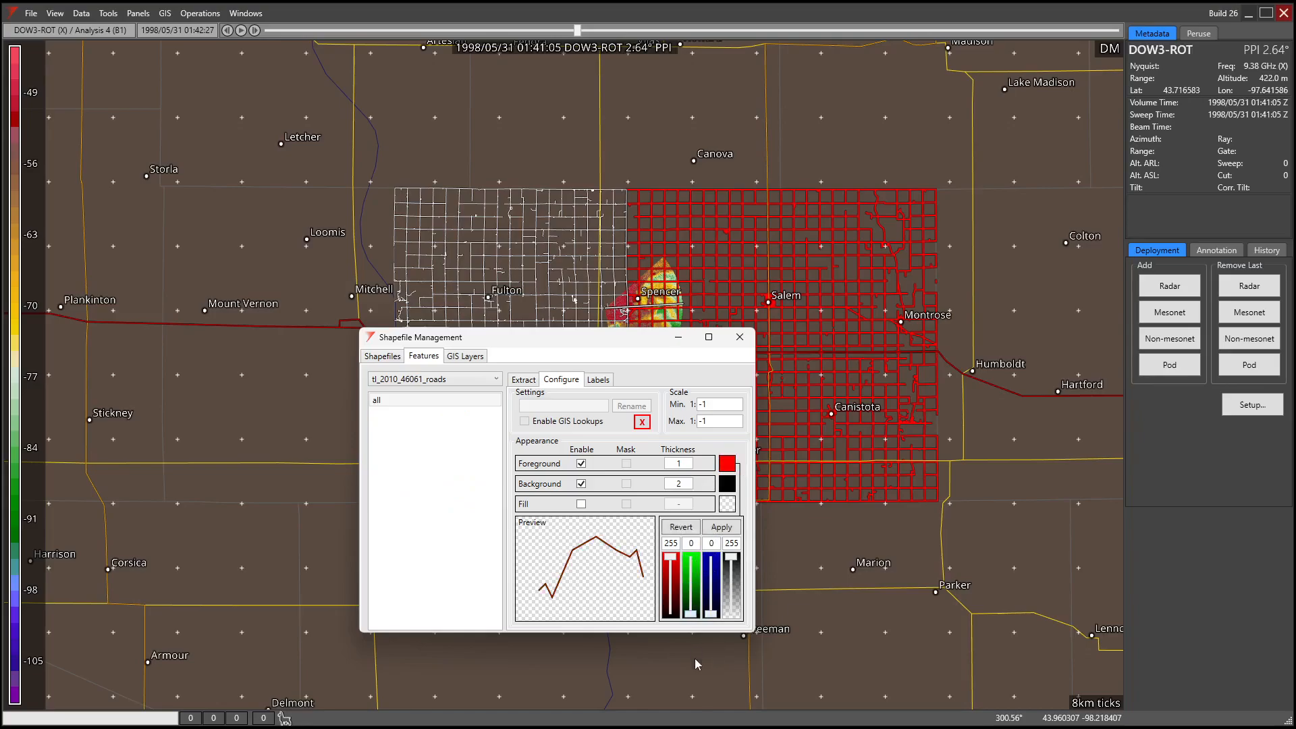
left_click(716, 531)
double_click(682, 464)
type("2")
- Set the tl_2010_46061_roads layer's background thickness to 4 and its opacity to 126
double_click(685, 483)
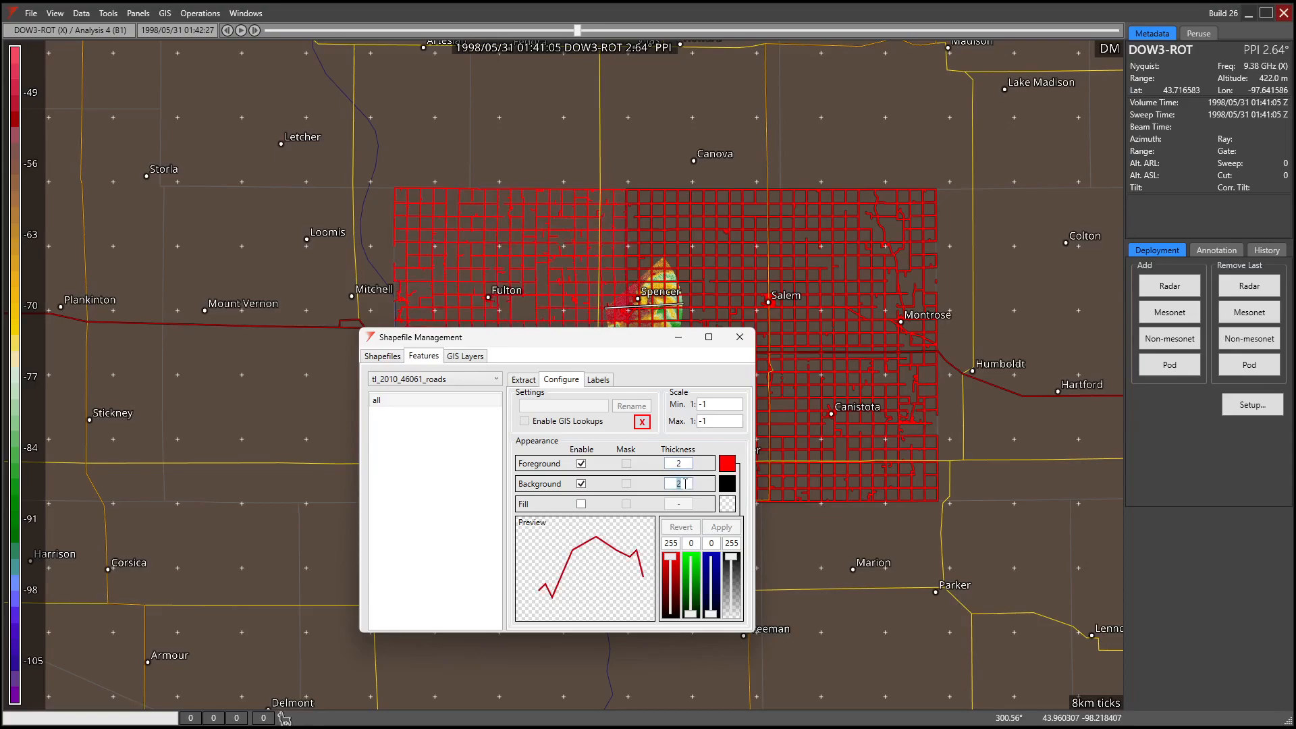
type("4")
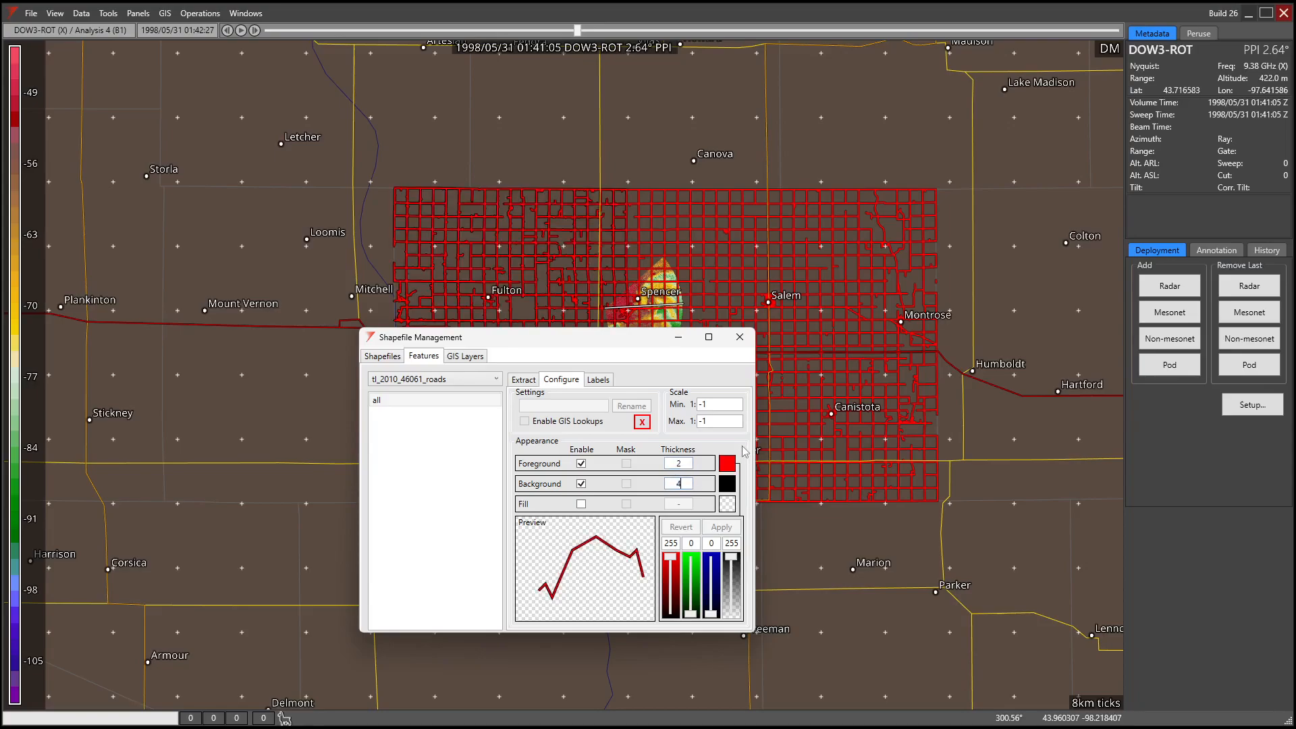
left_click(728, 487)
left_click_drag(736, 556, 731, 569)
double_click(733, 543)
type("126")
left_click(722, 527)
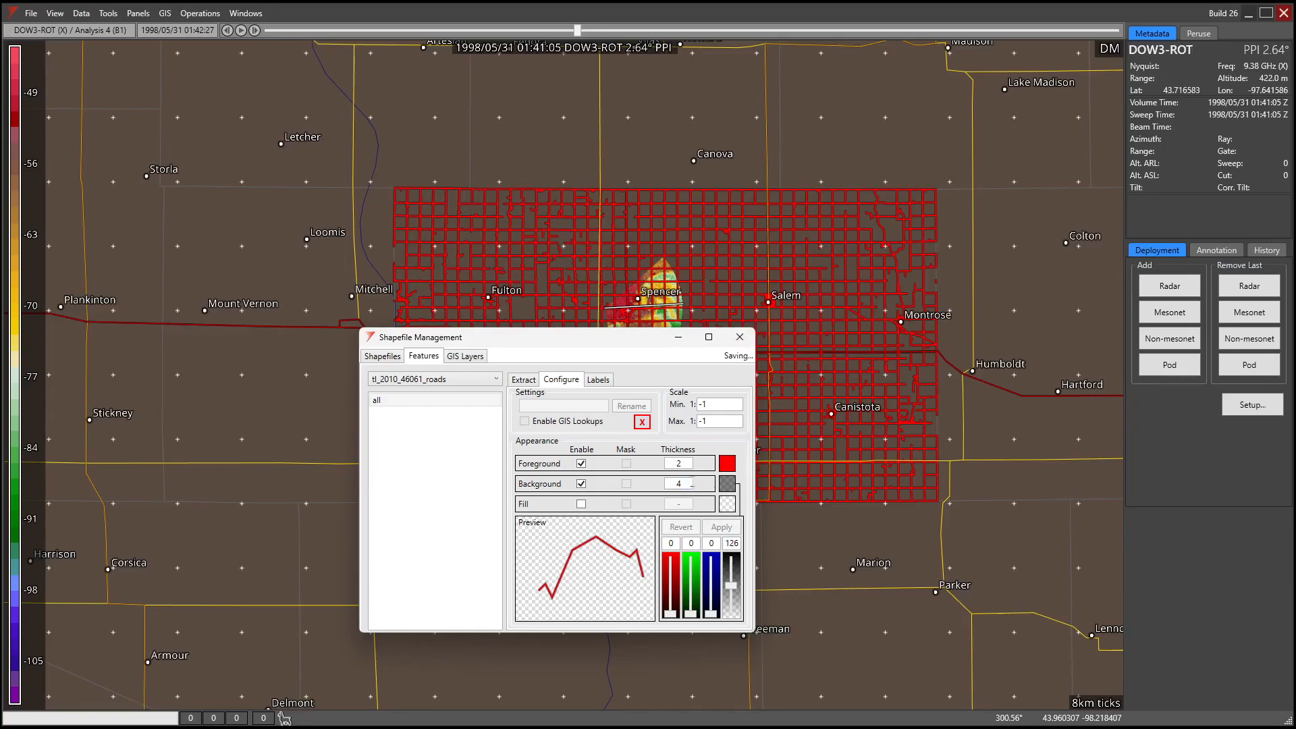
- Try a background thickness of 40 on the tl_2010_46061_roads layer and inspect the roads on the map
left_click(683, 483)
type("0")
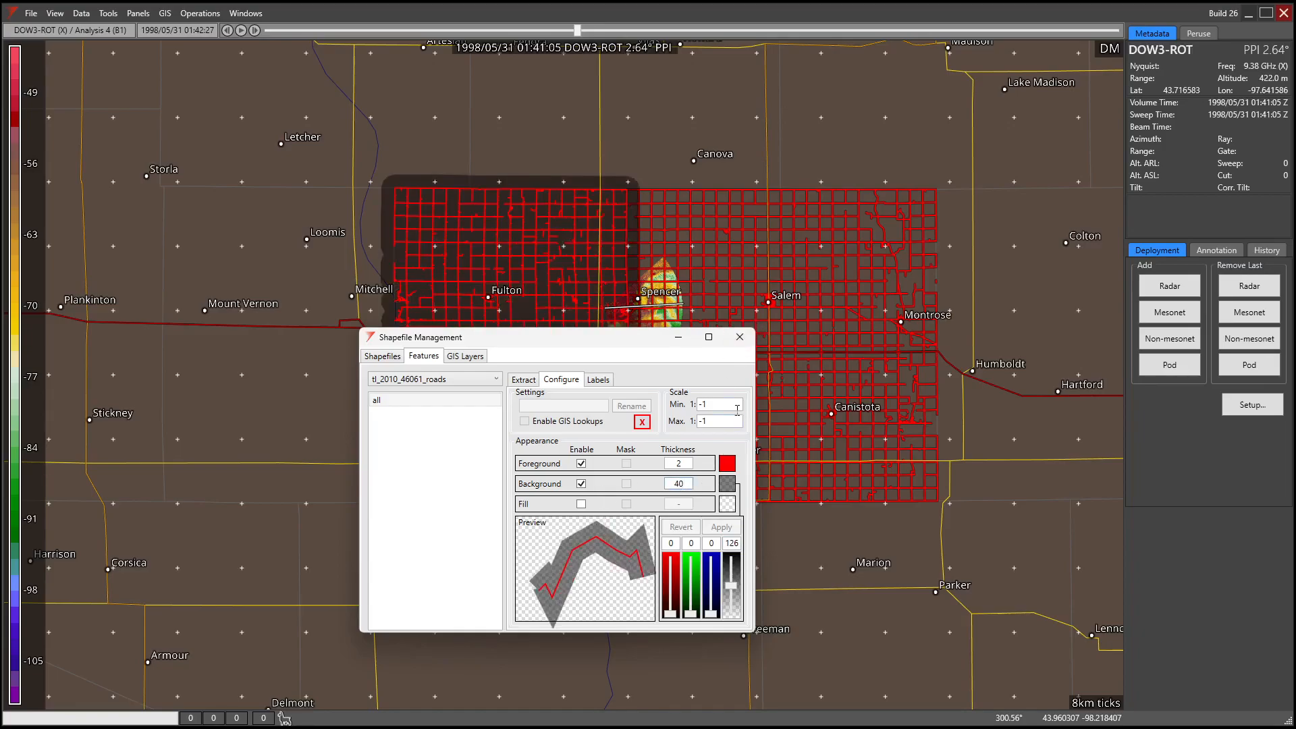
left_click(740, 336)
scroll(665, 326, "up", 6)
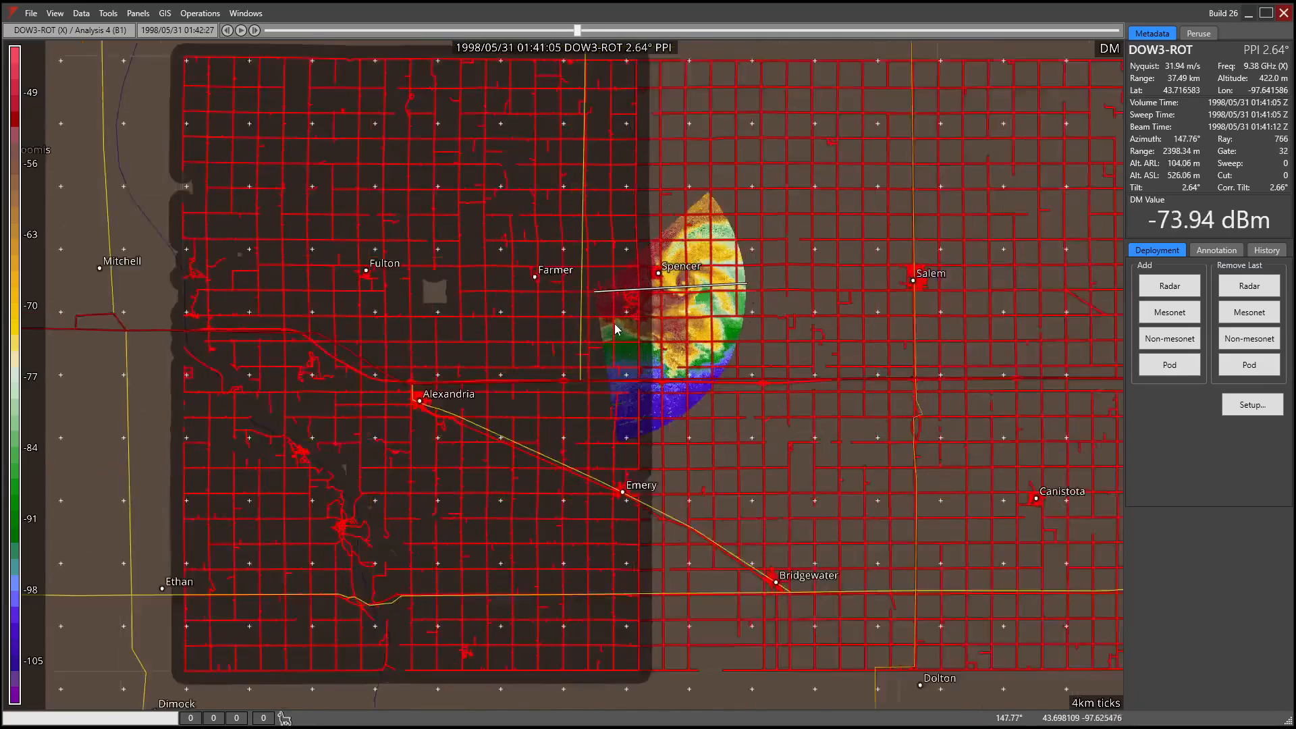
scroll(664, 326, "up", 3)
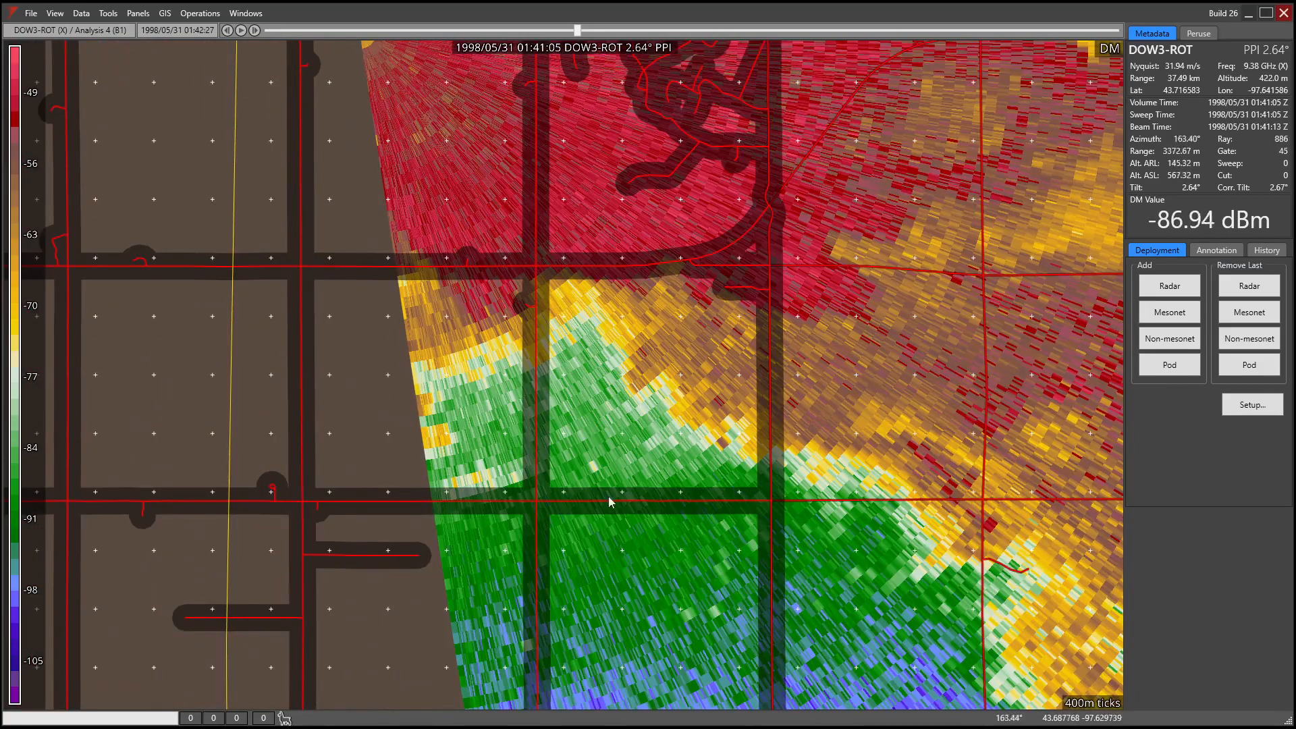
scroll(508, 381, "down", 9)
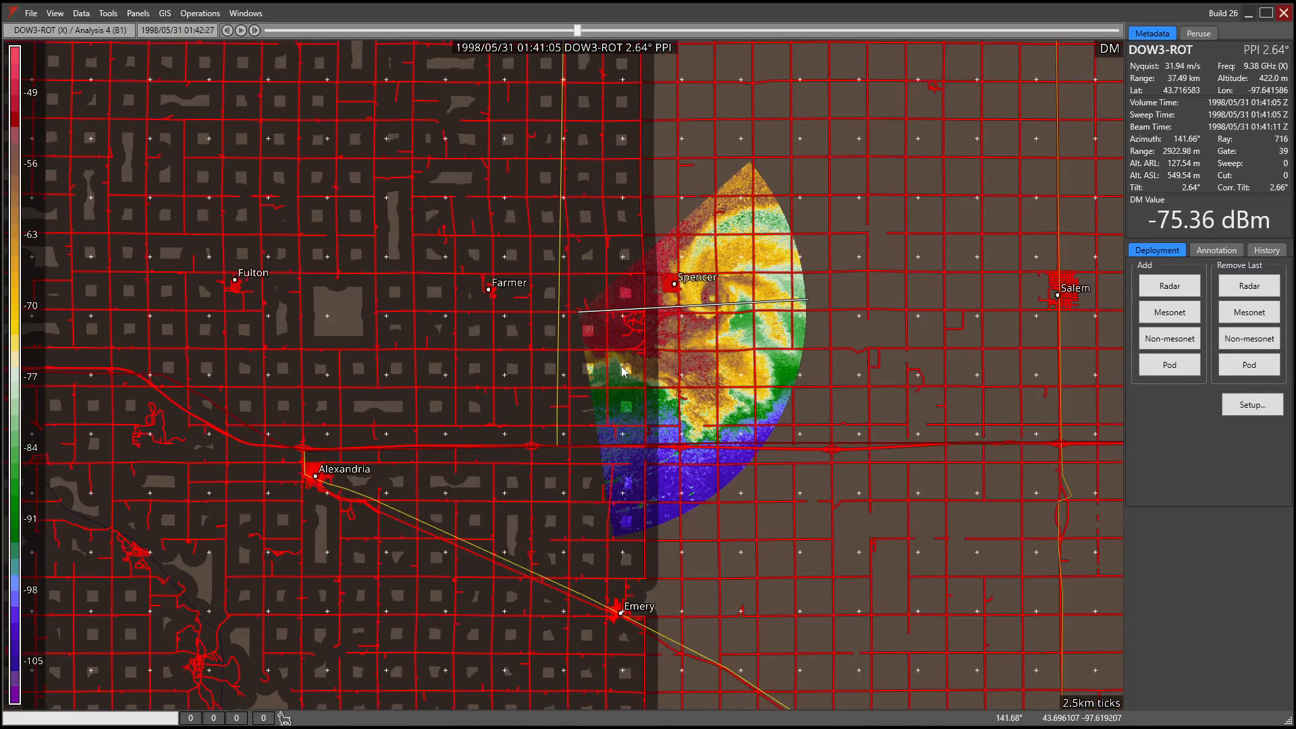
- Reset the tl_2010_46061_roads background thickness to 4, close the layer management and view the roads over the radar data near Spencer
left_click(165, 13)
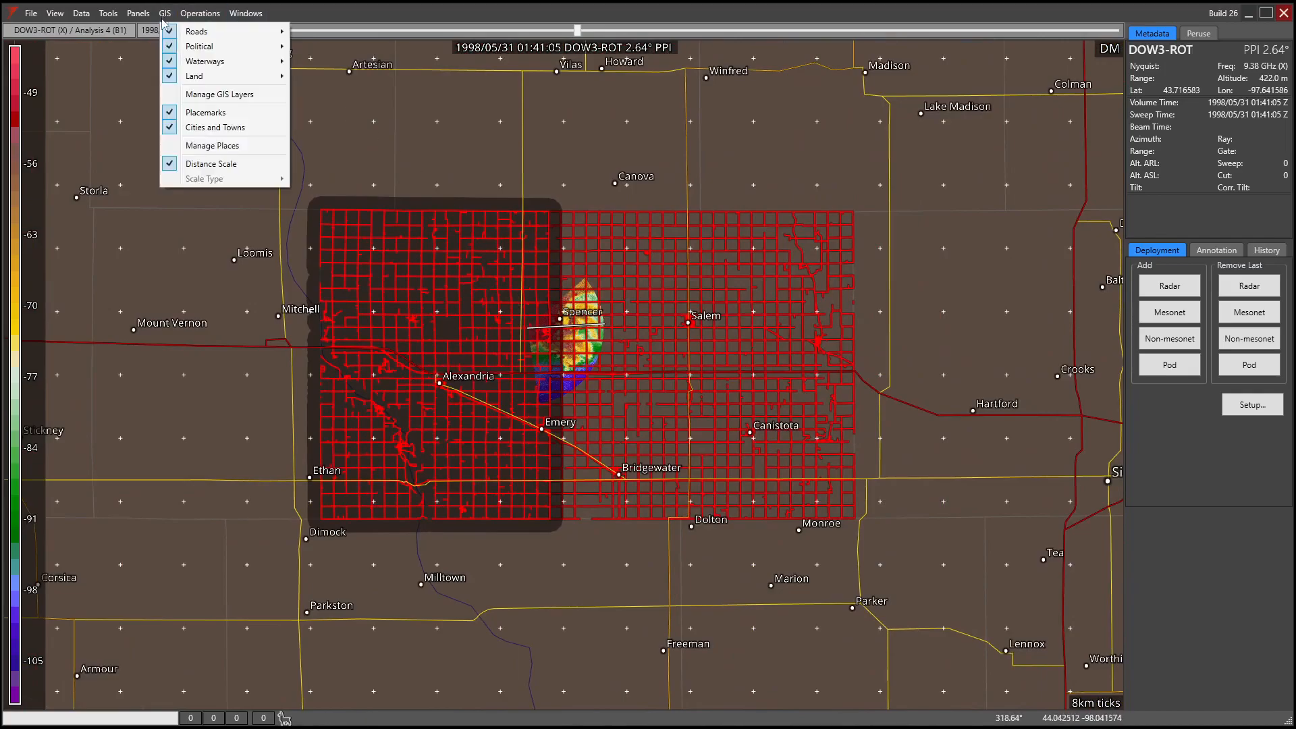
left_click(218, 147)
left_click(759, 184)
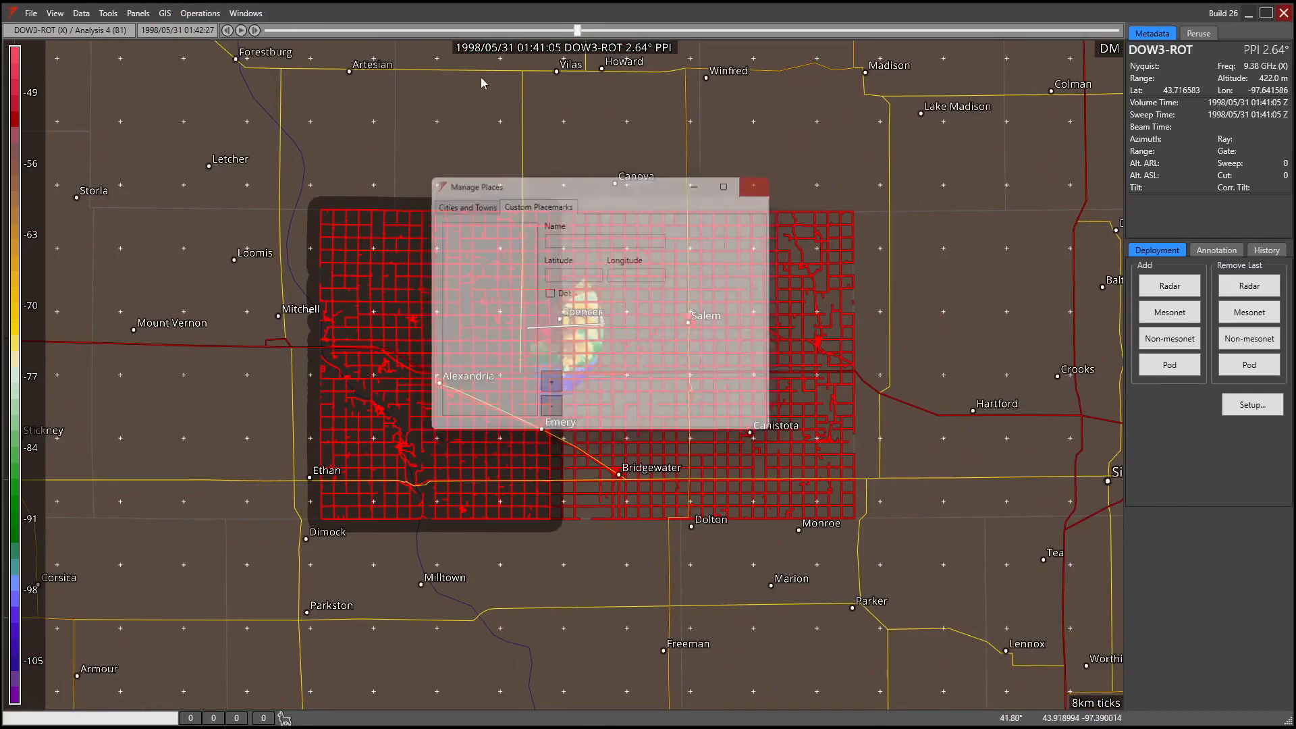
left_click(164, 13)
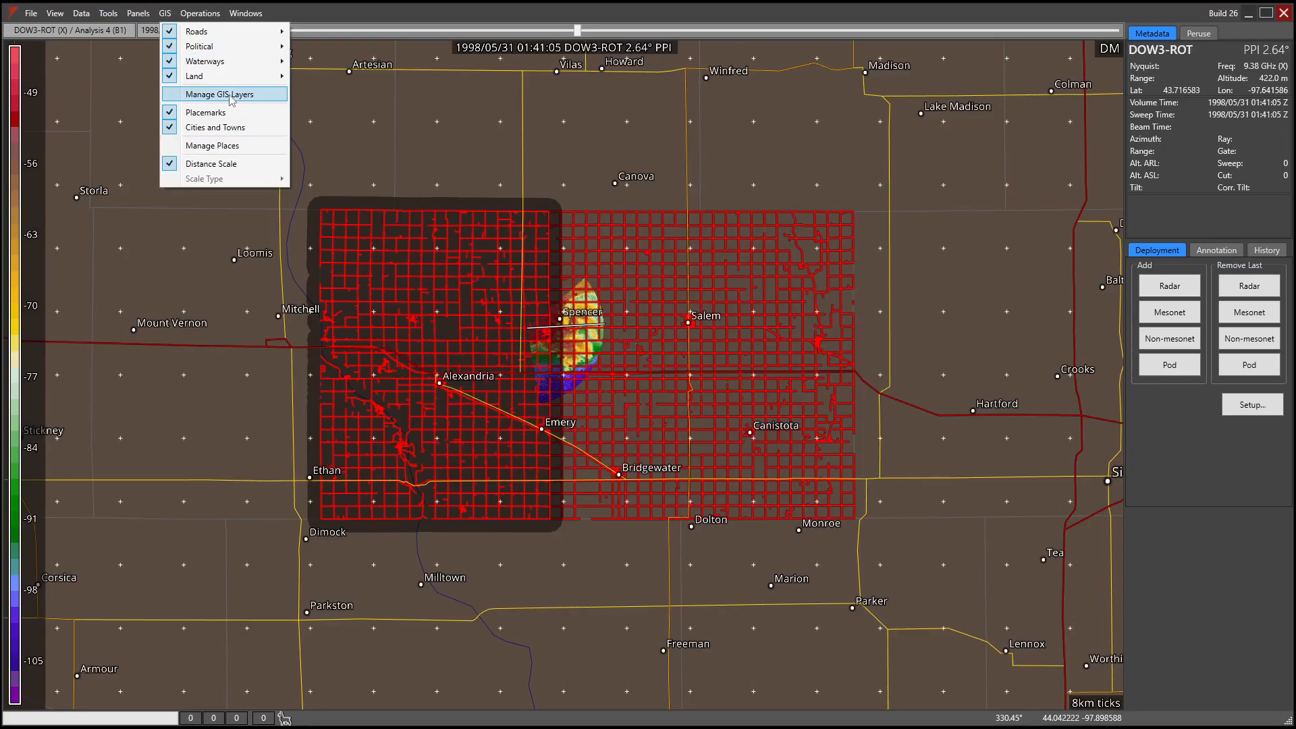
left_click(232, 98)
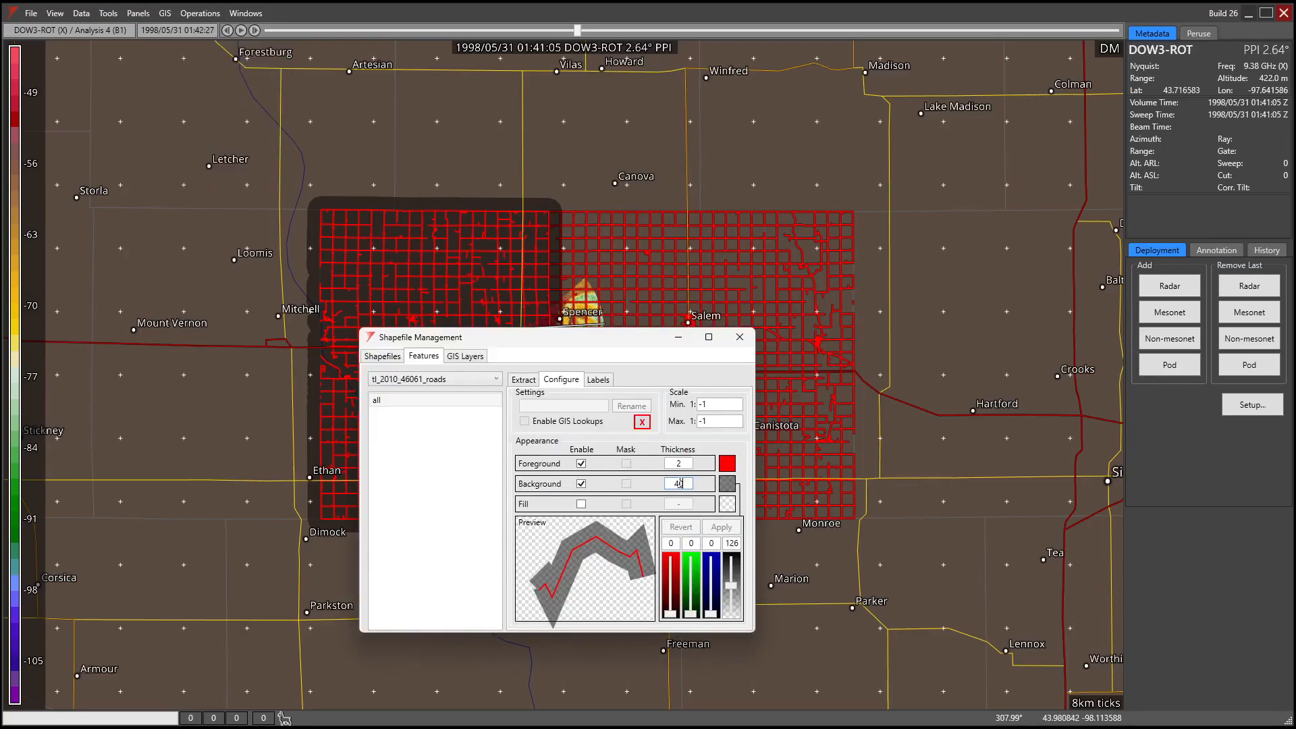
key("BackSpace")
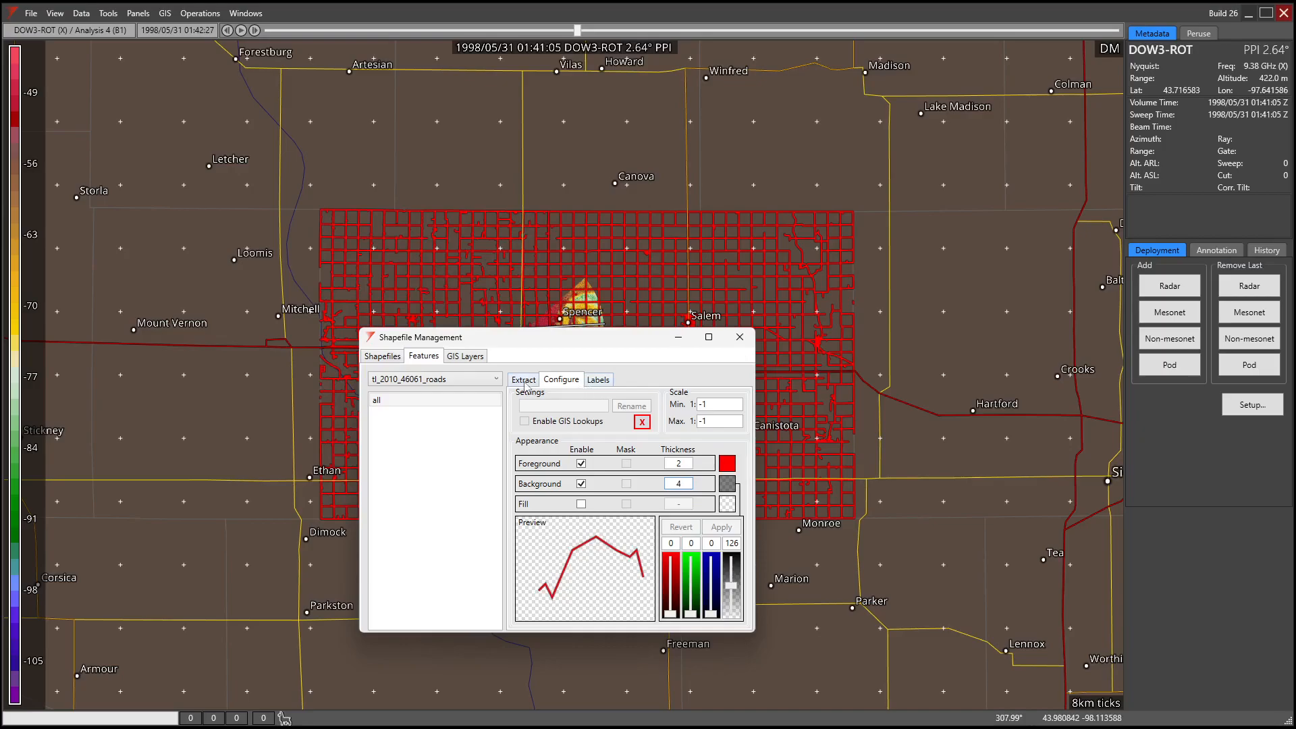
left_click(740, 336)
scroll(584, 324, "up", 3)
scroll(583, 324, "up", 4)
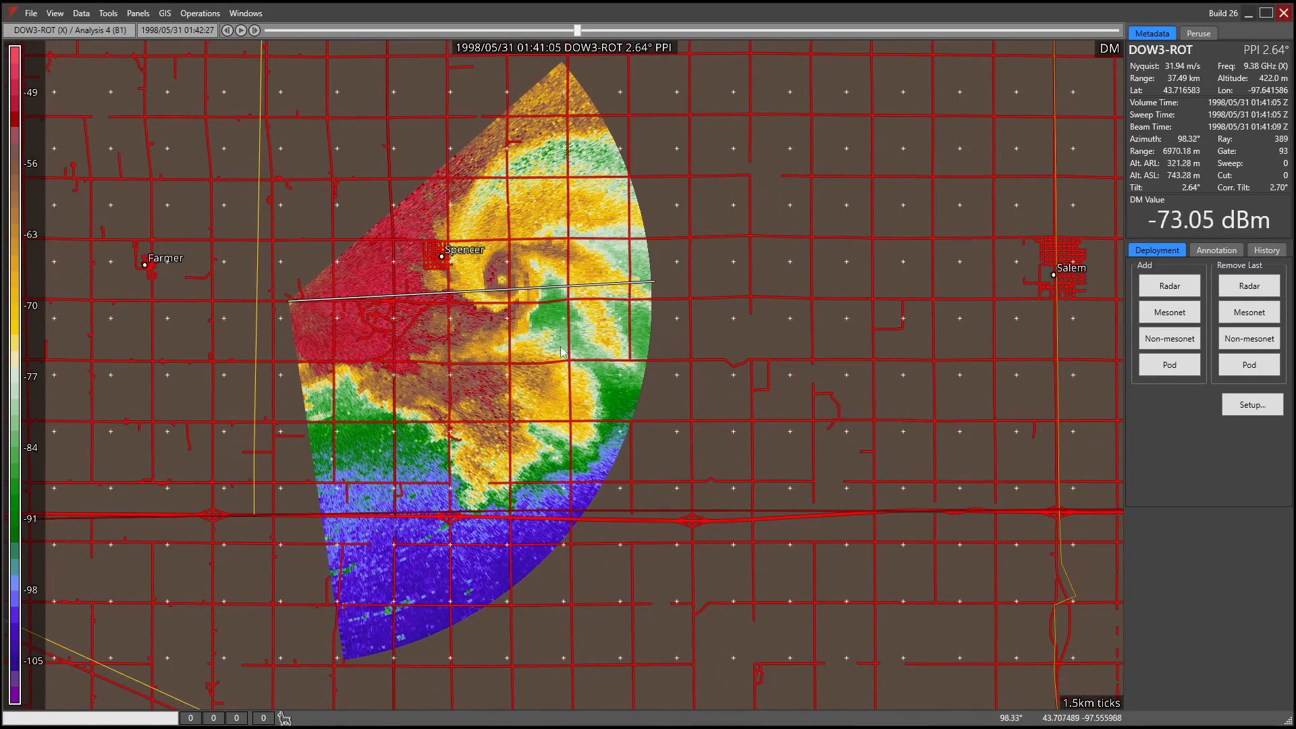
- Examine the full extent of the two-county road coverage around the radar sweep, from Alexandria to Montrose
left_click_drag(723, 350, 647, 373)
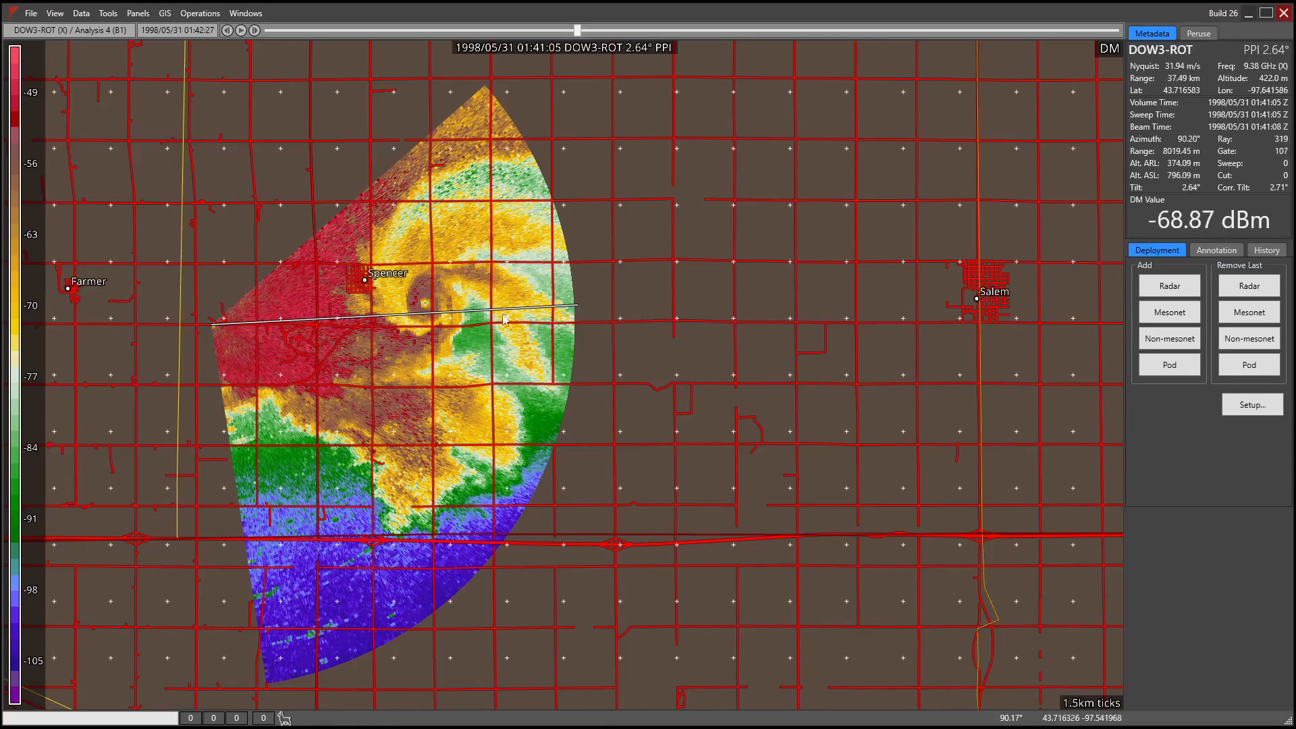
scroll(608, 320, "down", 2)
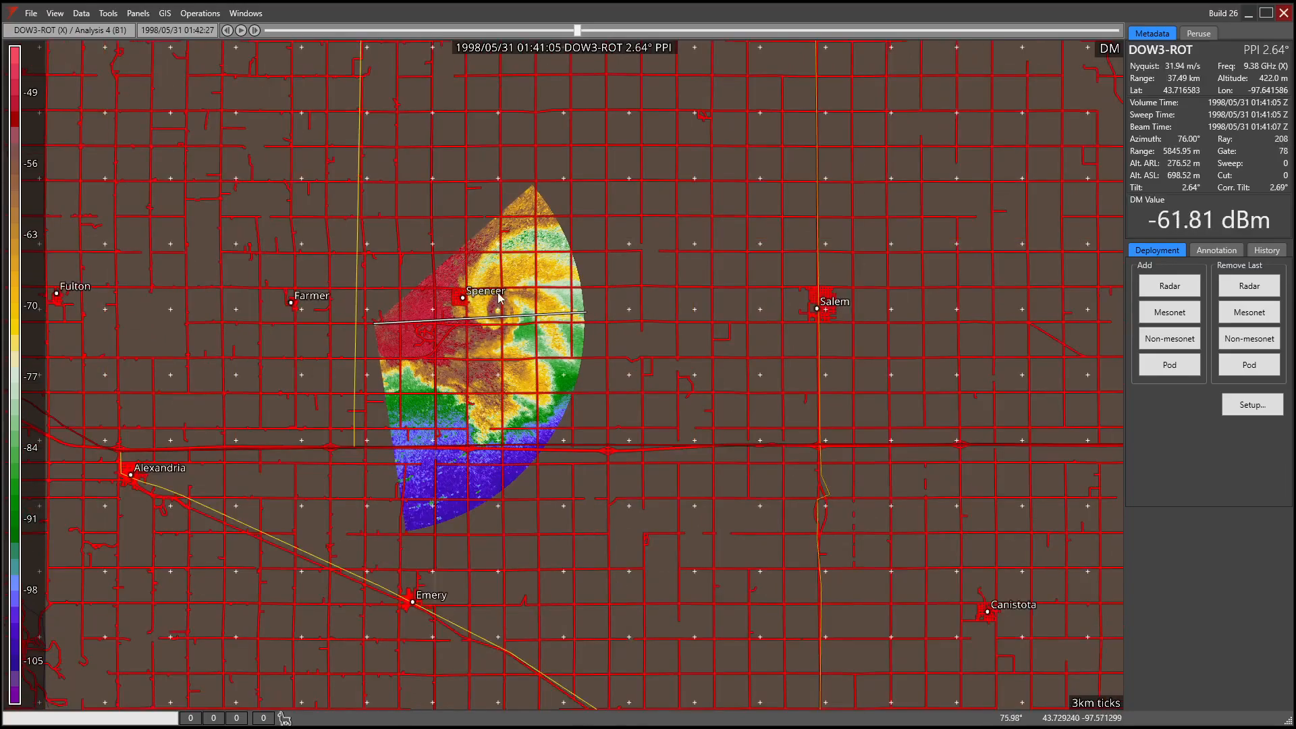
scroll(498, 295, "down", 3)
scroll(603, 339, "up", 3)
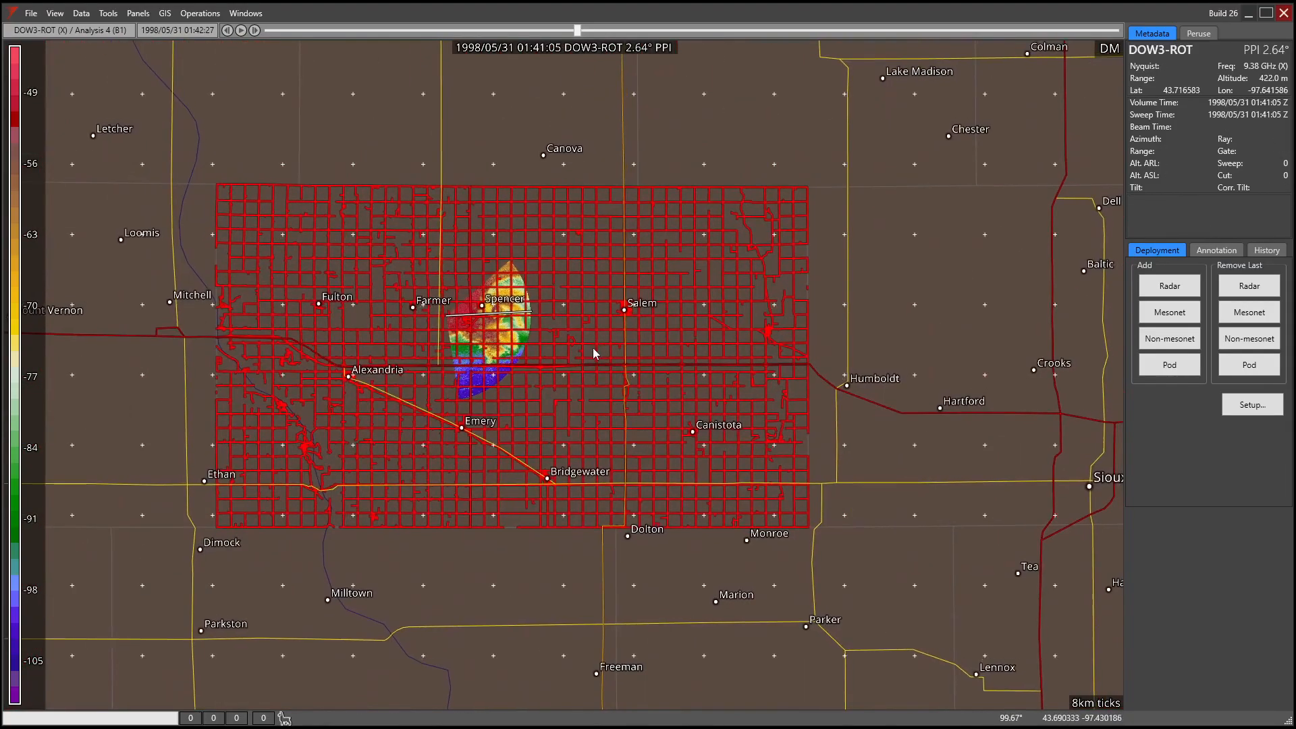
scroll(567, 354, "up", 1)
scroll(564, 354, "down", 1)
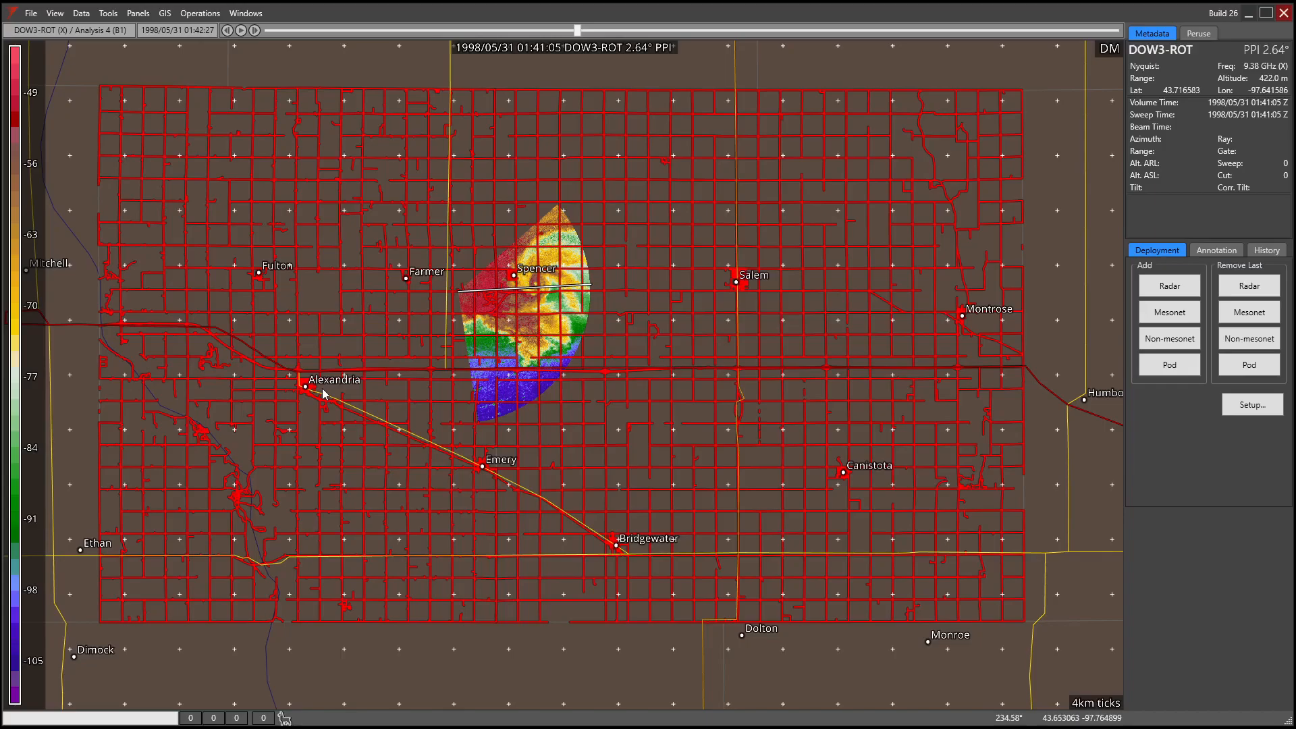
- Cycle the sweep's displayed product through VE, NCP, DZ, DZ-climo and VE-climo, and return it to DM
right_click(429, 295)
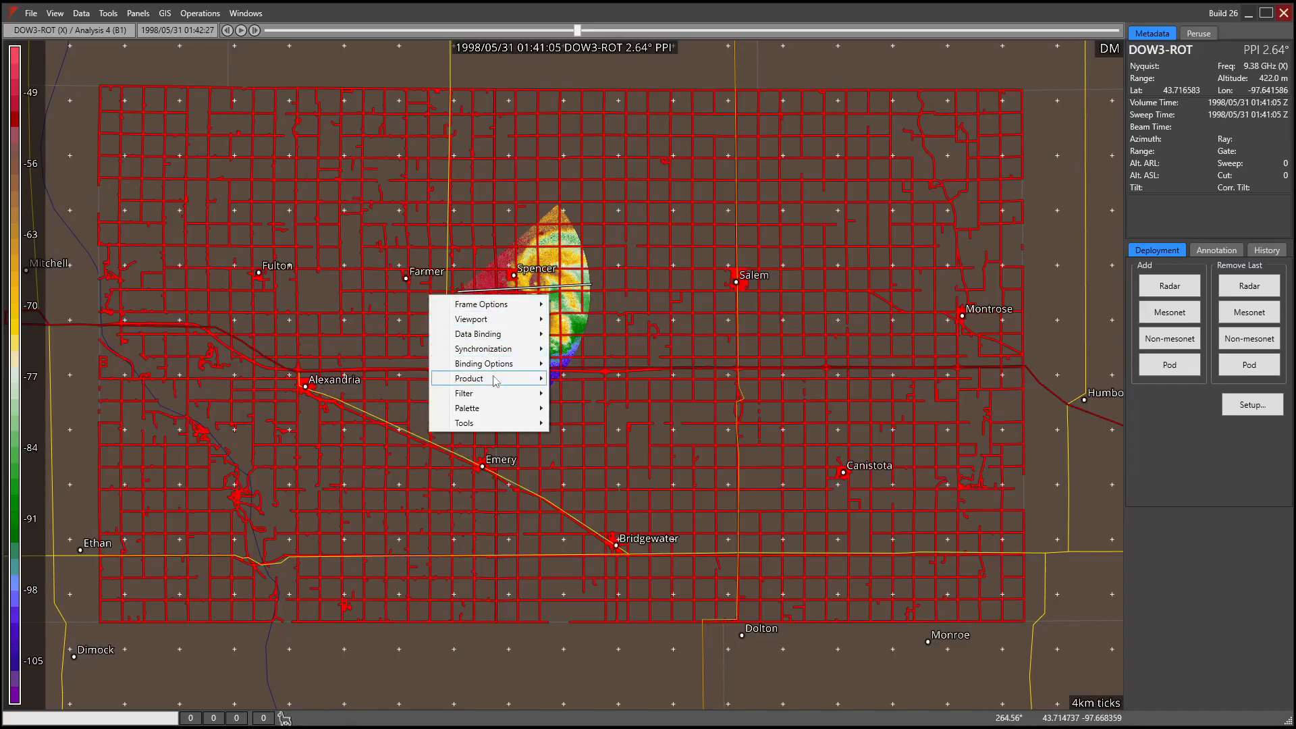
mouse_move(513, 378)
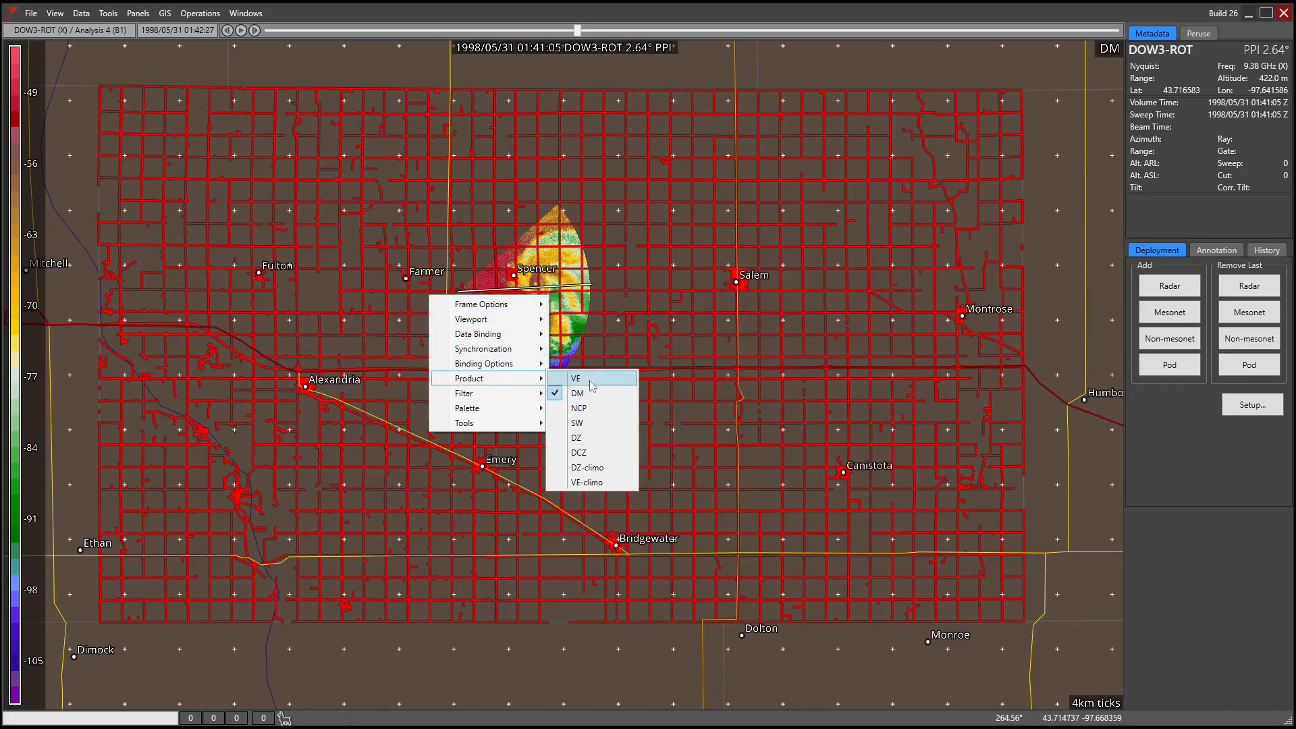
left_click(591, 381)
left_click(592, 406)
left_click(594, 439)
left_click(594, 467)
left_click(600, 481)
left_click(593, 438)
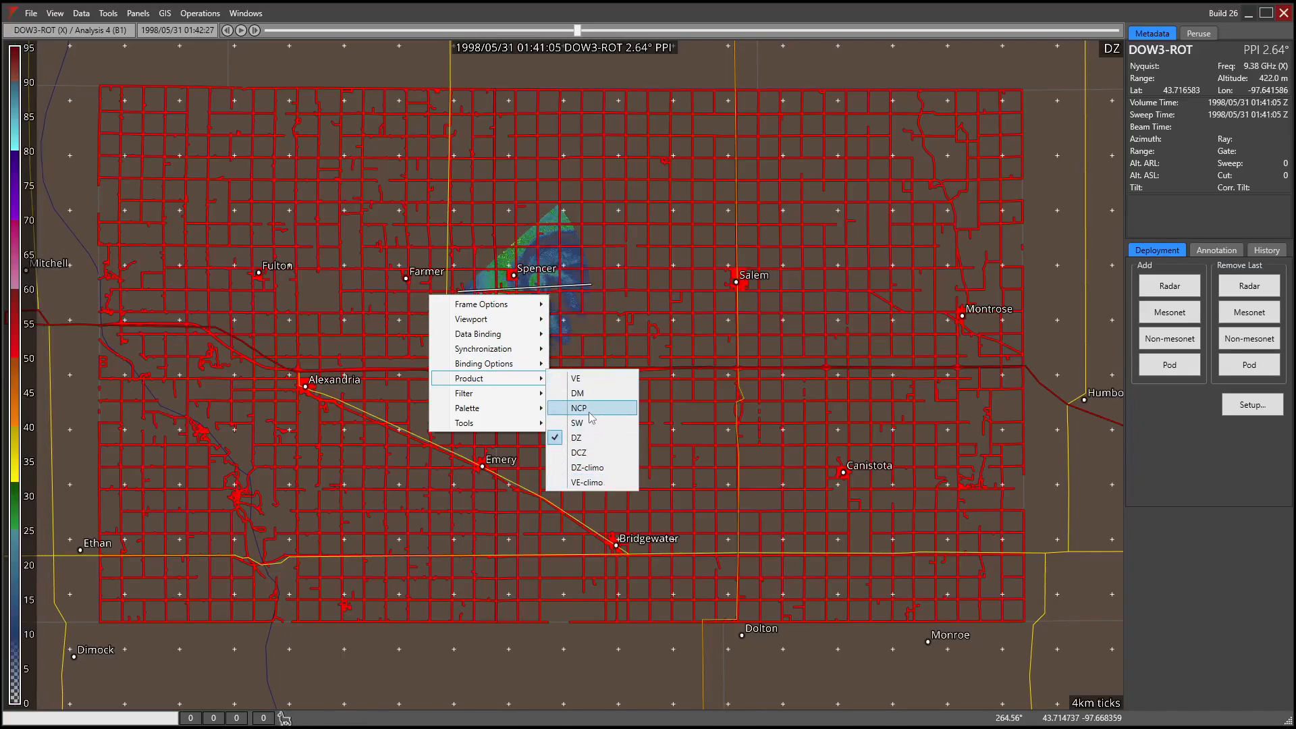
left_click(593, 408)
left_click(588, 283)
right_click(542, 322)
mouse_move(602, 404)
left_click(688, 418)
scroll(520, 279, "up", 5)
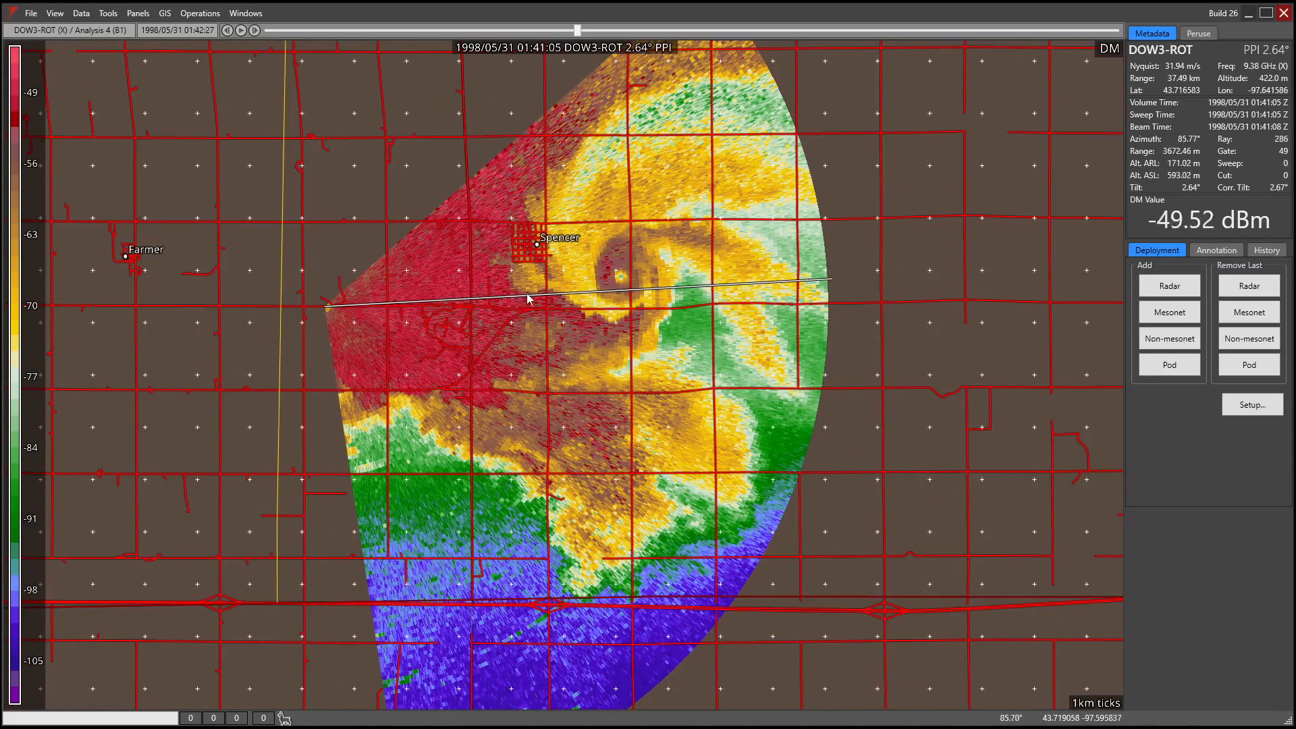
left_click_drag(548, 342, 515, 375)
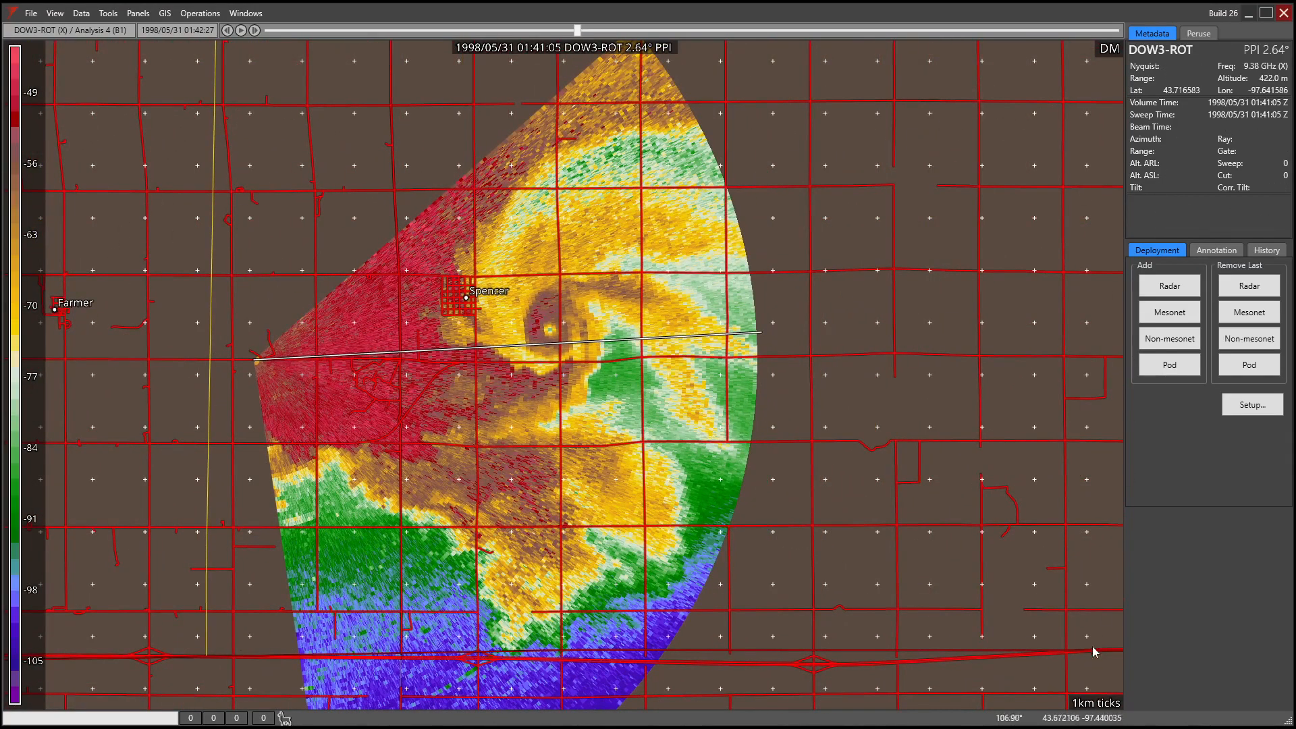
right_click(505, 359)
left_click(435, 302)
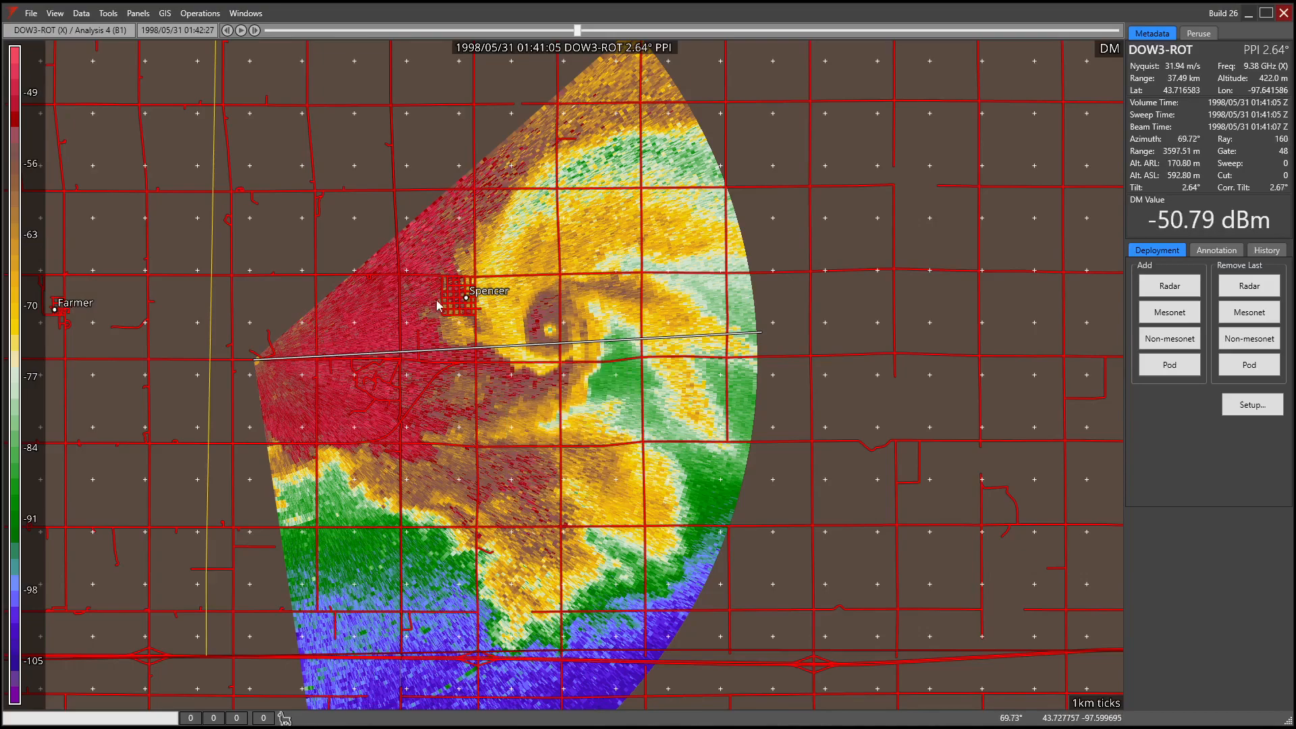
left_click_drag(601, 362, 518, 359)
scroll(518, 365, "down", 1)
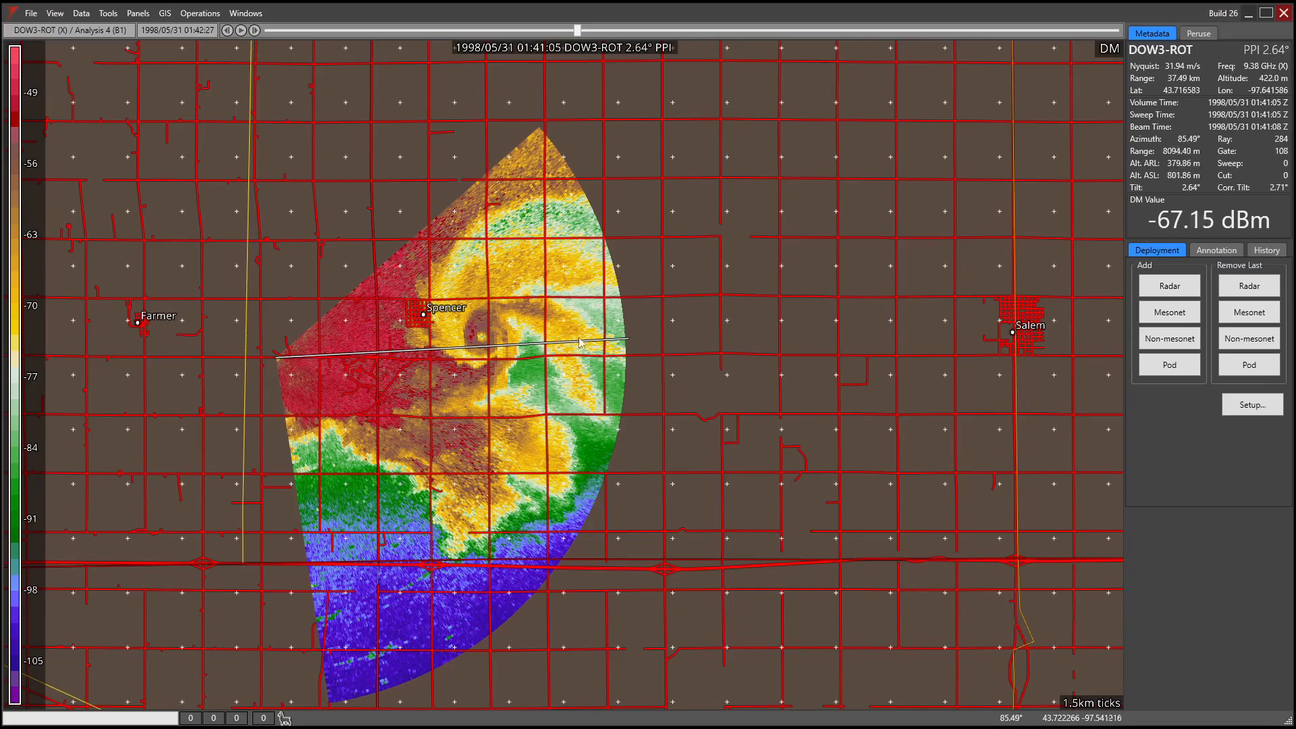
left_click_drag(511, 504, 599, 440)
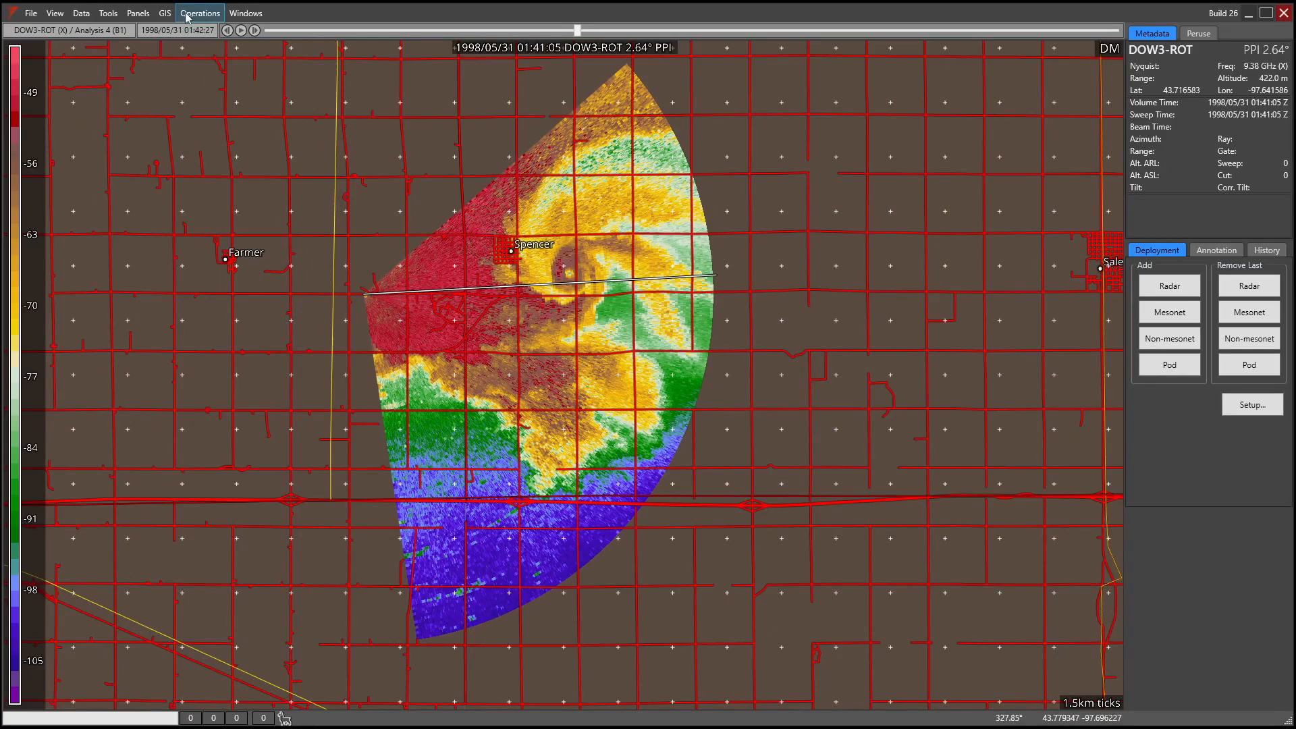
- Bring the Console window to the front and move it clear of the radar sweep
left_click(246, 13)
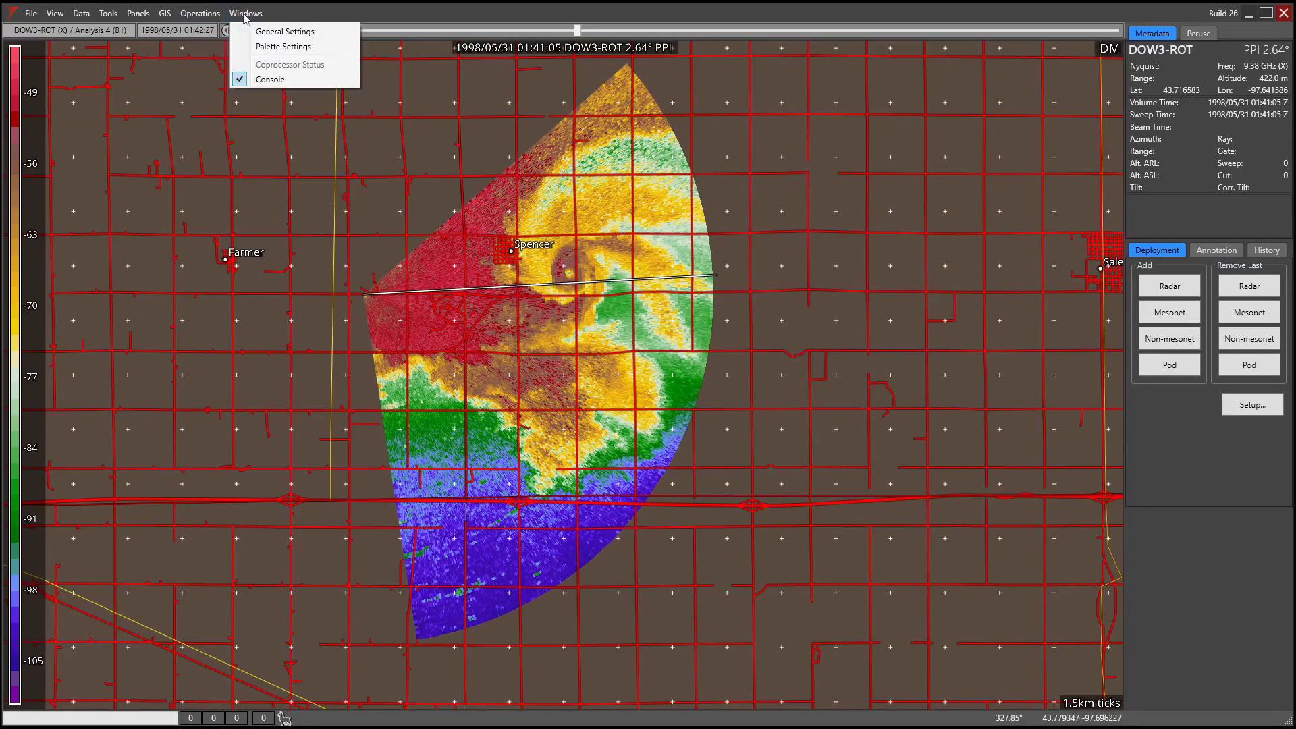
left_click(415, 515)
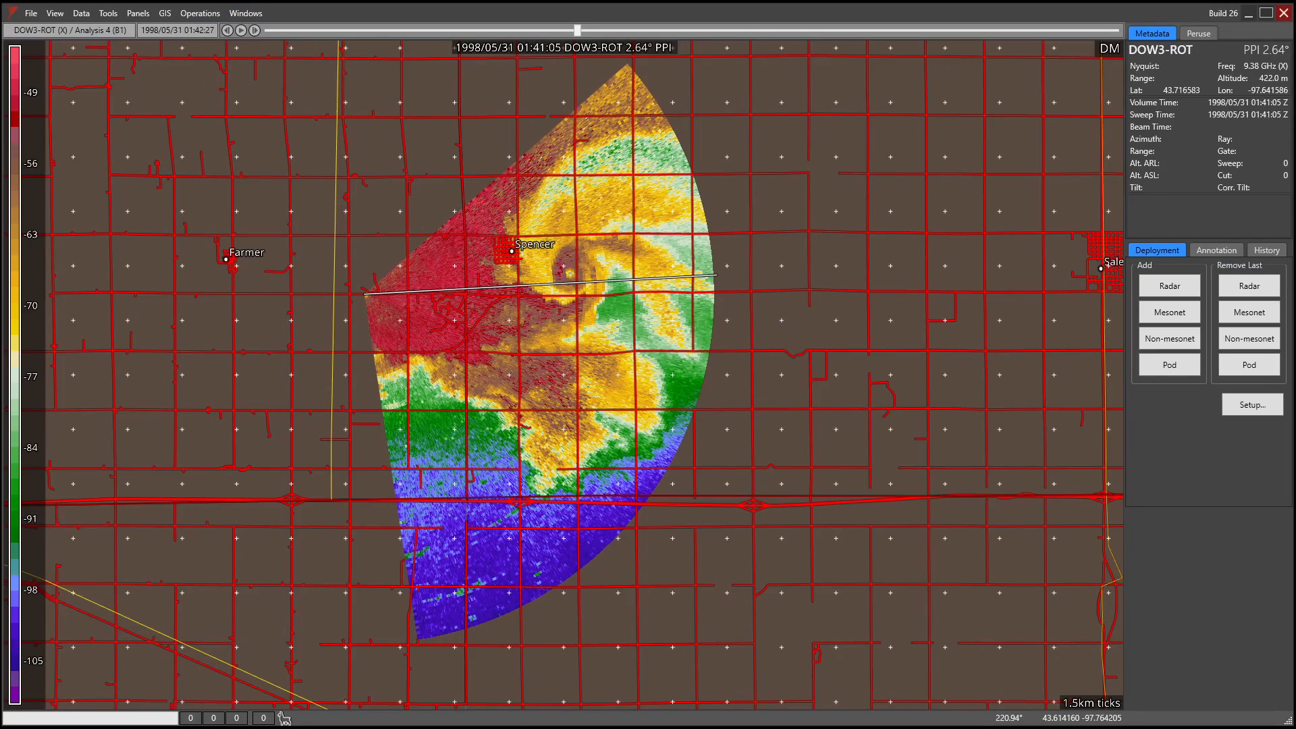
key("alt+Tab")
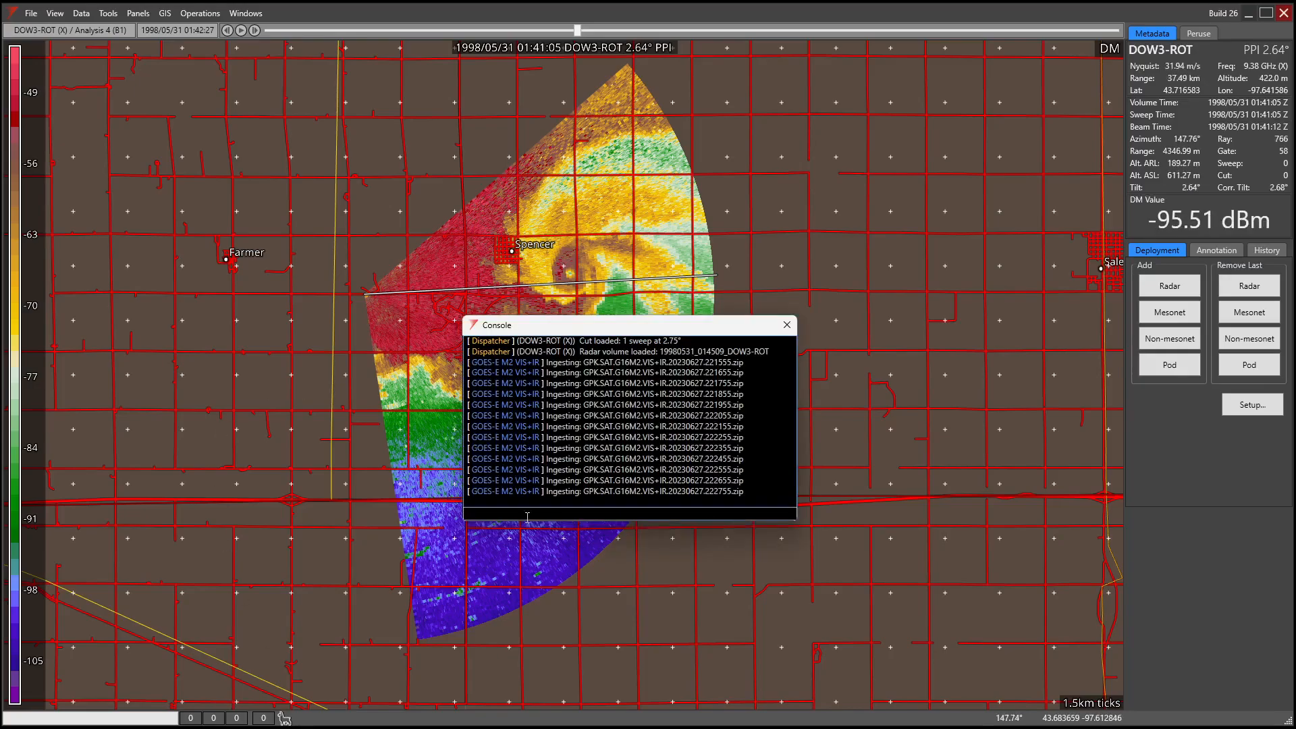
left_click_drag(488, 520, 769, 544)
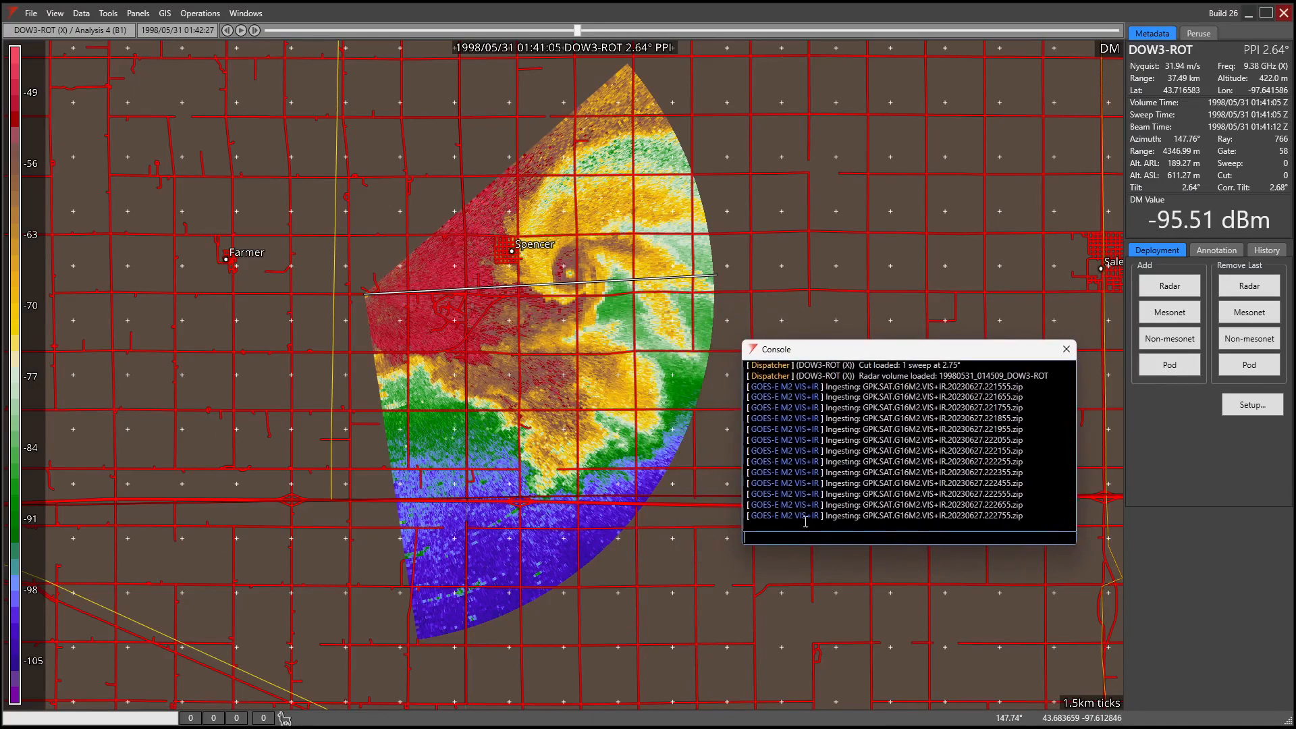
- List the running threads and the data sources in the console with the commands listthreads and ds
left_click(769, 544)
type("listthreads")
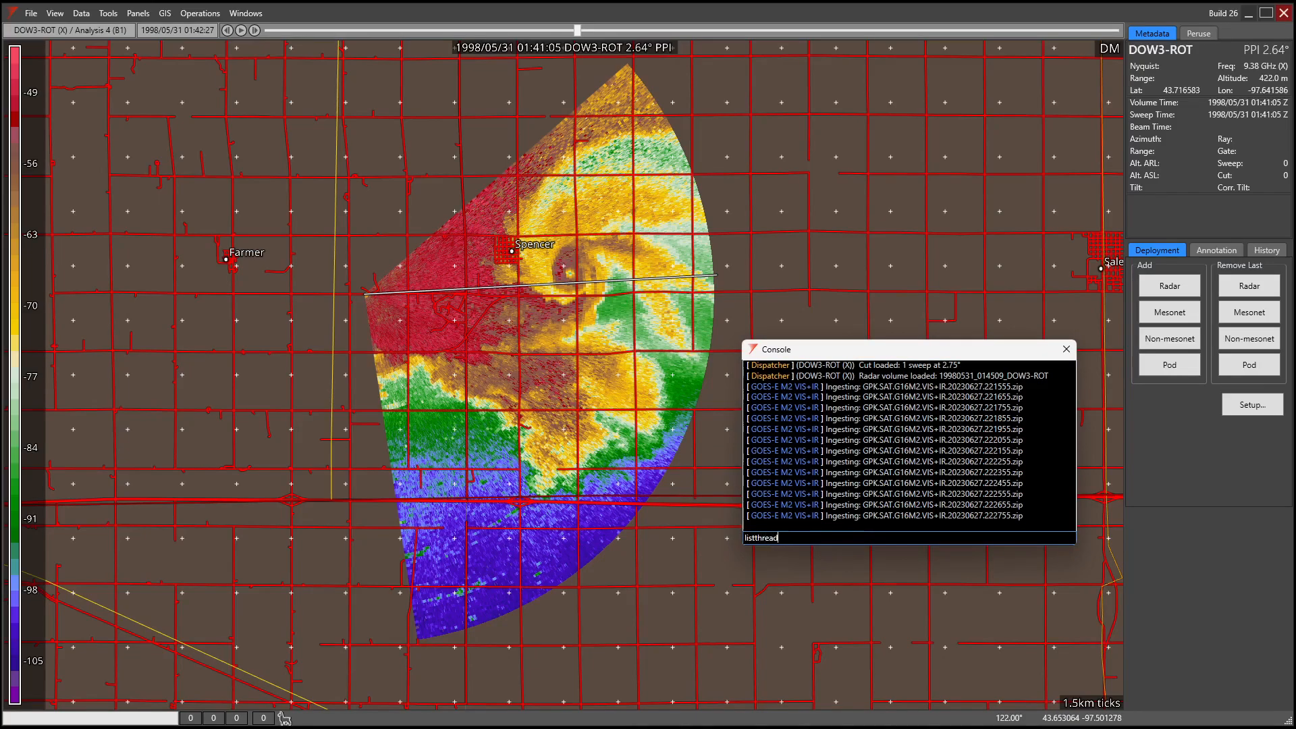
key("Return")
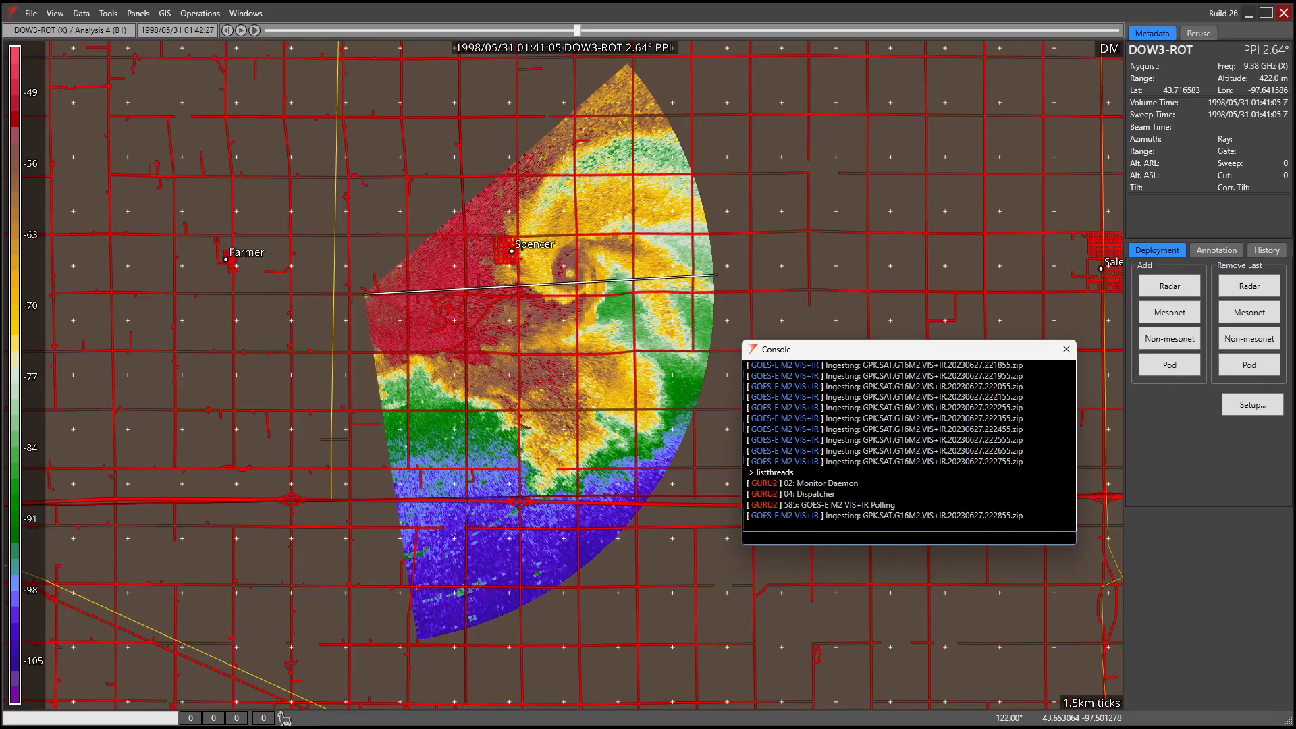
type("ds")
key("Return")
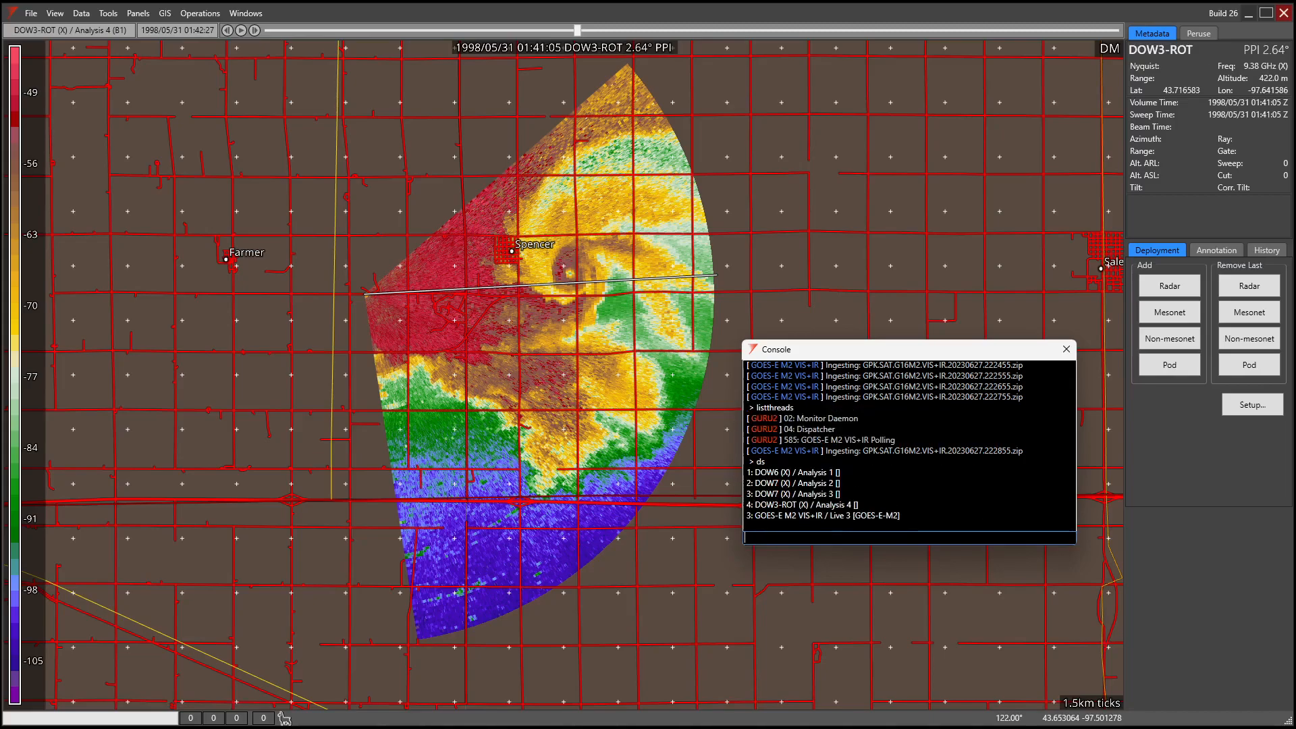
- Tag data source 1 as farm with "ds-tag 1 farm" and list the data sources again with ds
type("ds-tag 1 farm")
key("Return")
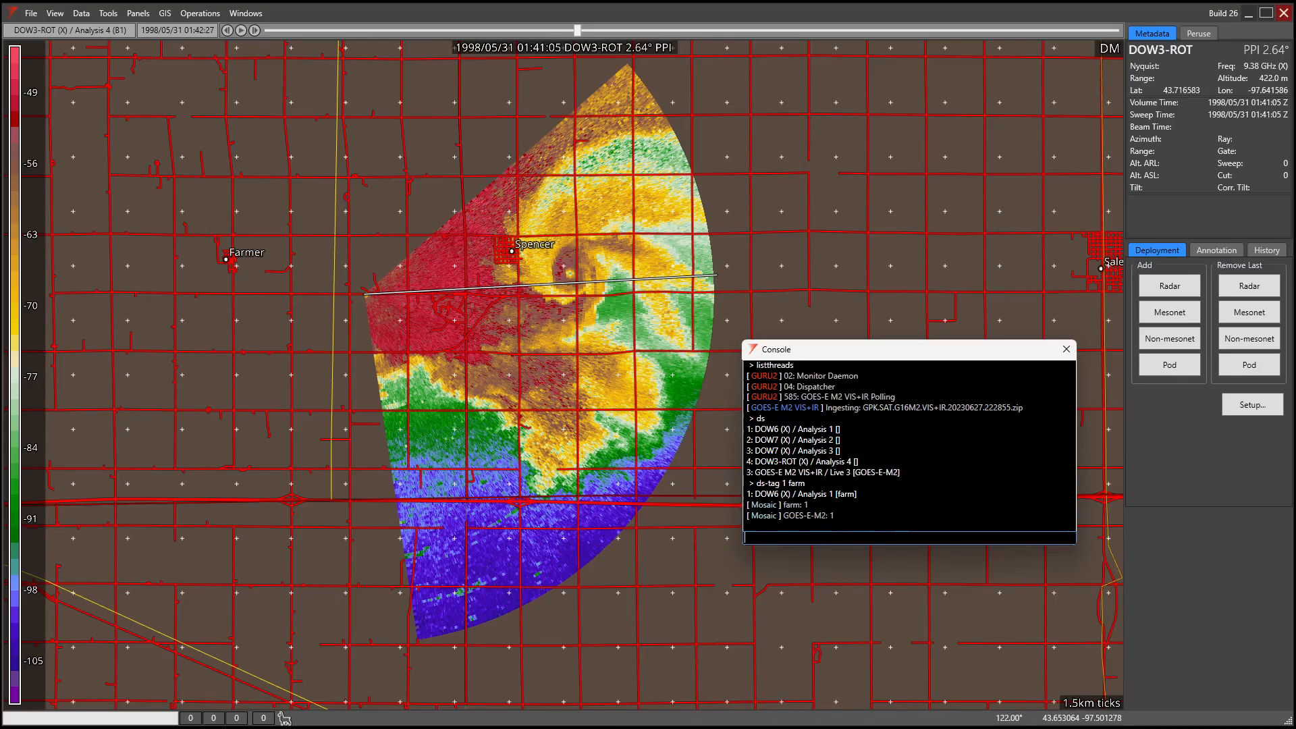
type("ds")
key("Return")
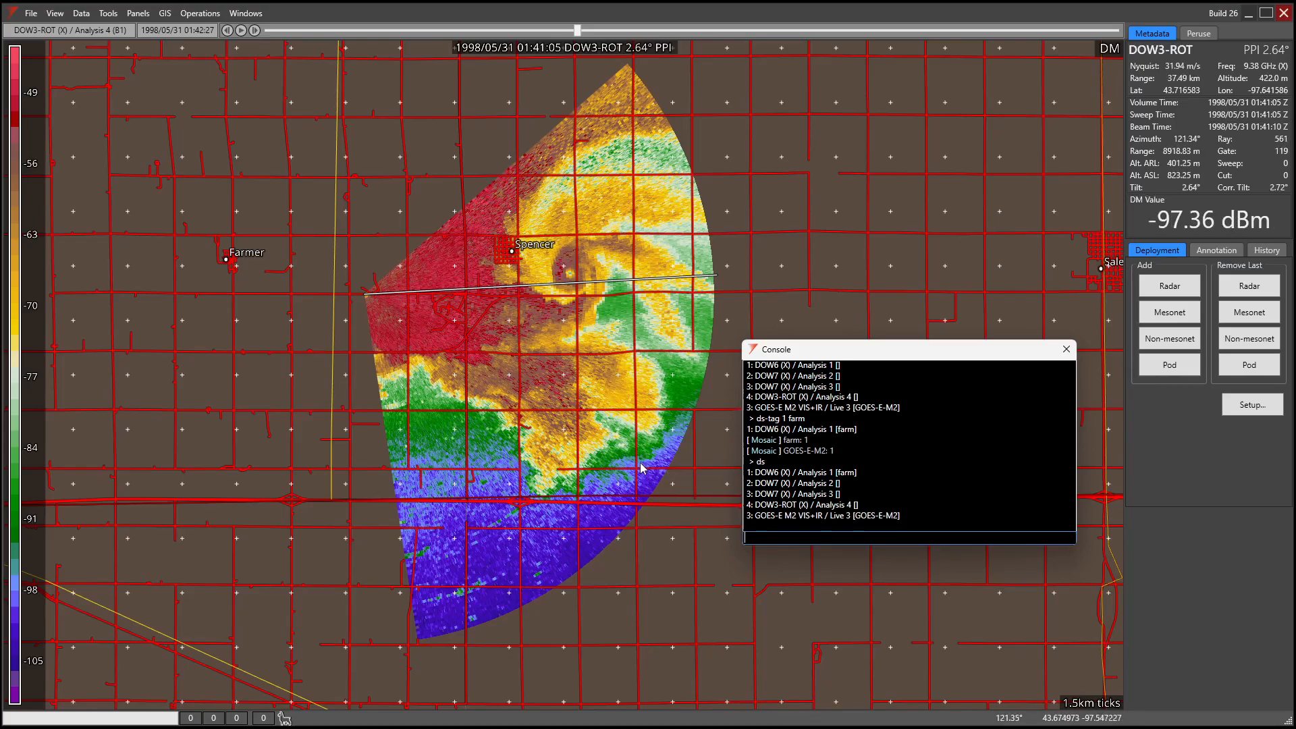
- Run the crash command in the console to force the program's crash report
left_click(792, 538)
type("crash")
key("Return")
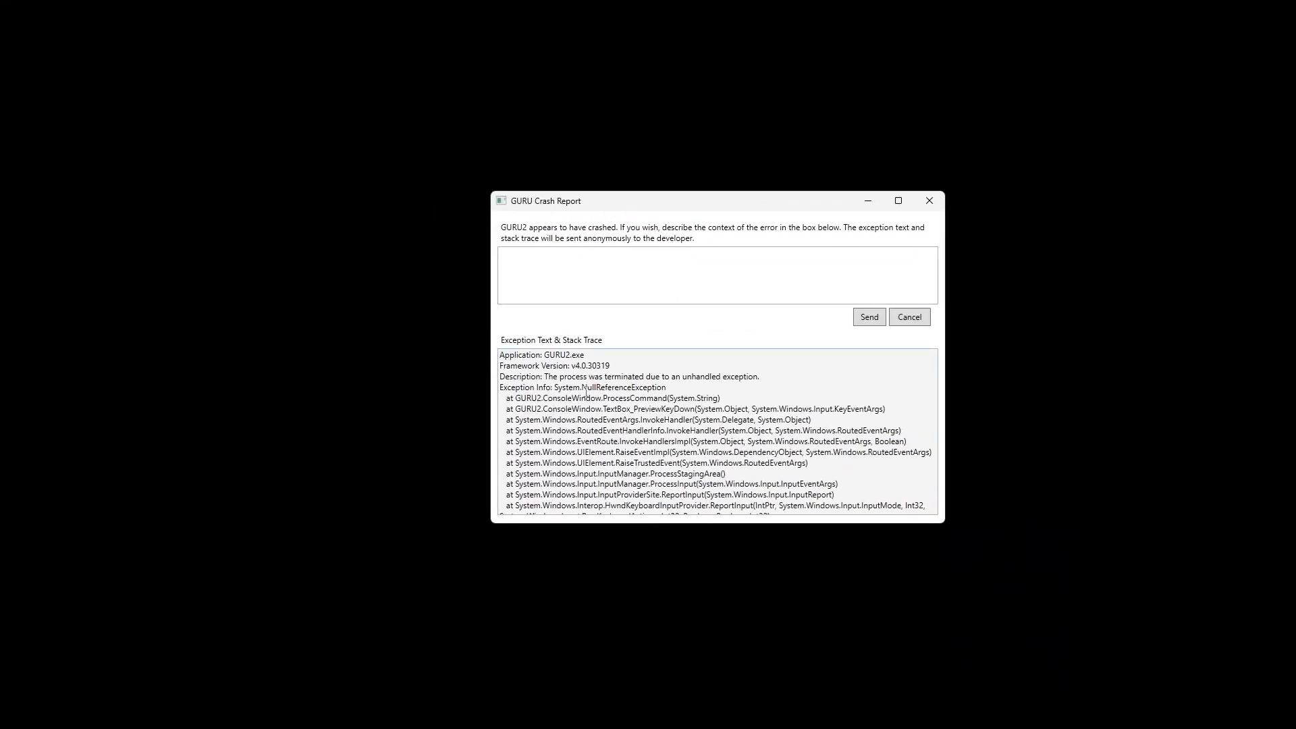
- Look through the crash report's exception text and stack trace, and send the report to the developer
scroll(619, 403, "down", 5)
scroll(619, 402, "up", 5)
left_click(619, 280)
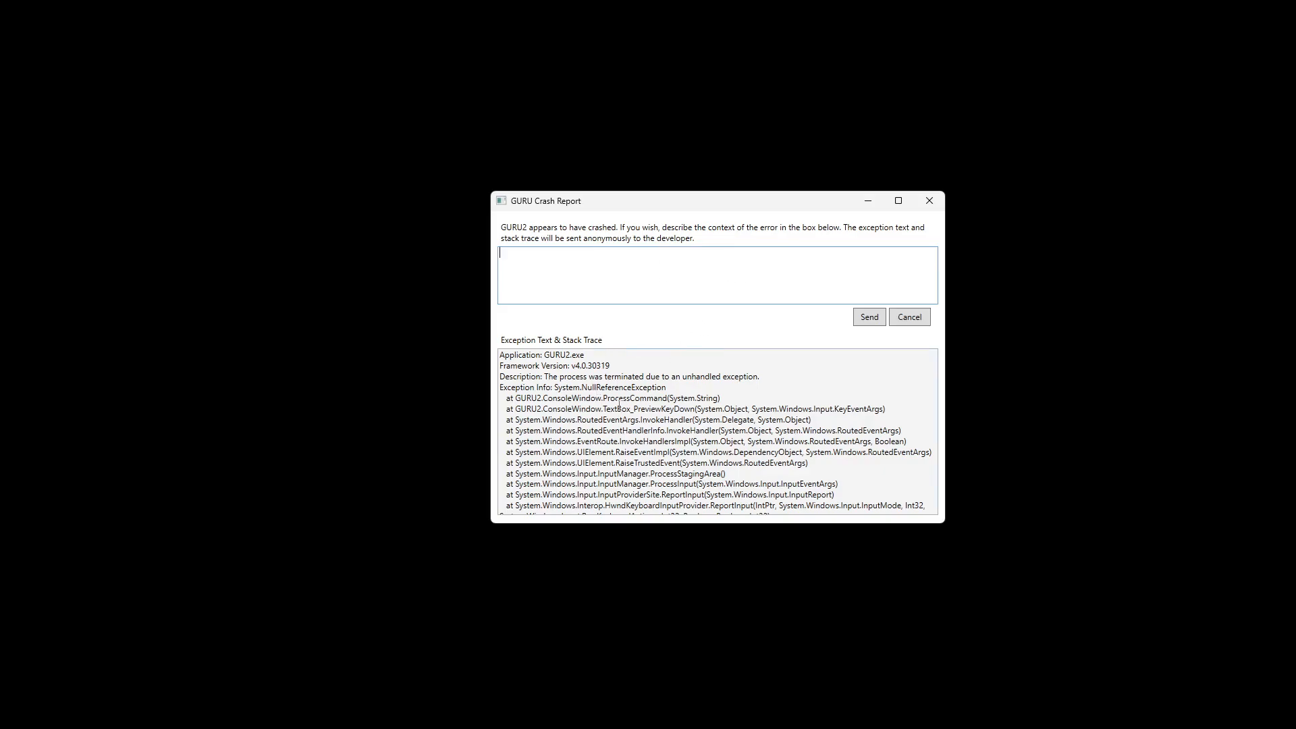
left_click(868, 318)
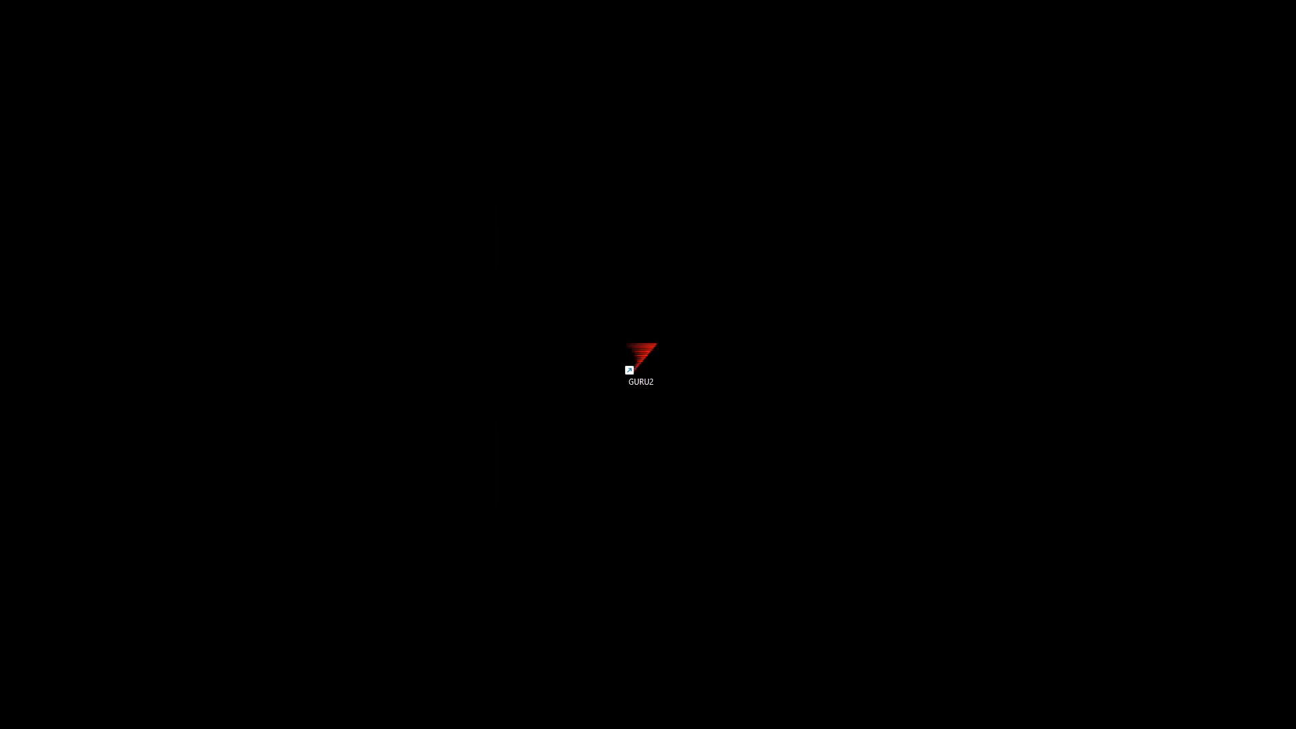